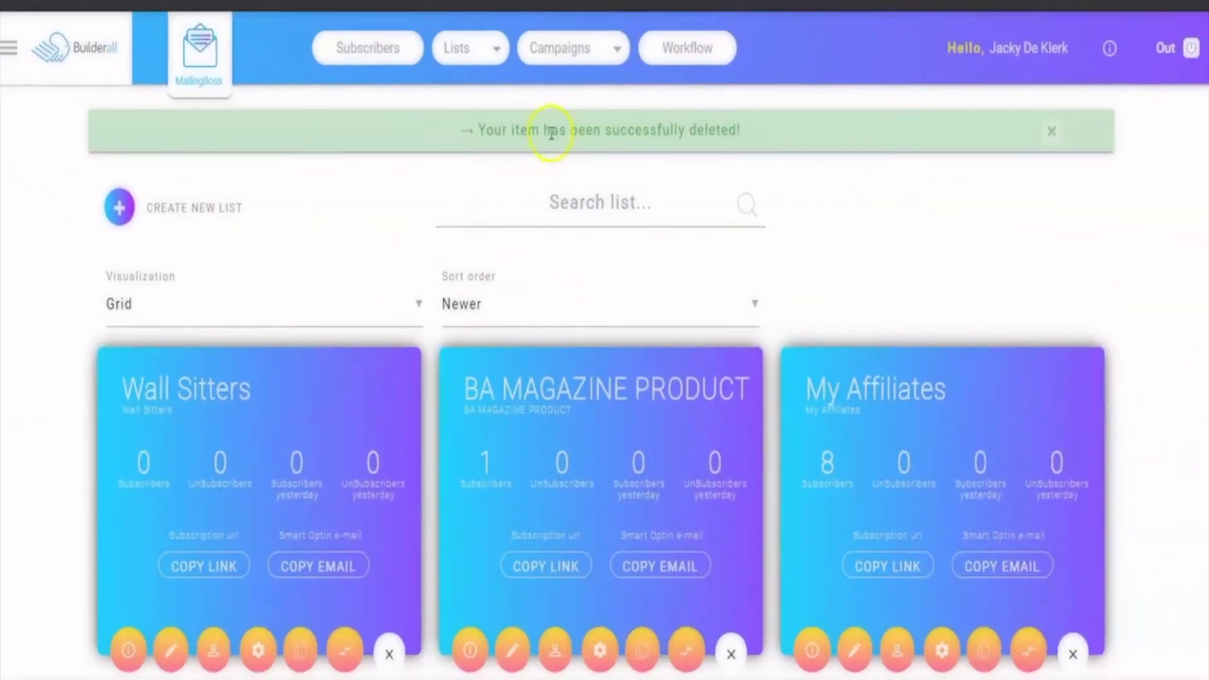
- Create a new MailingBoss list with Hair Salon as its name, display name and description, then save
left_click(119, 214)
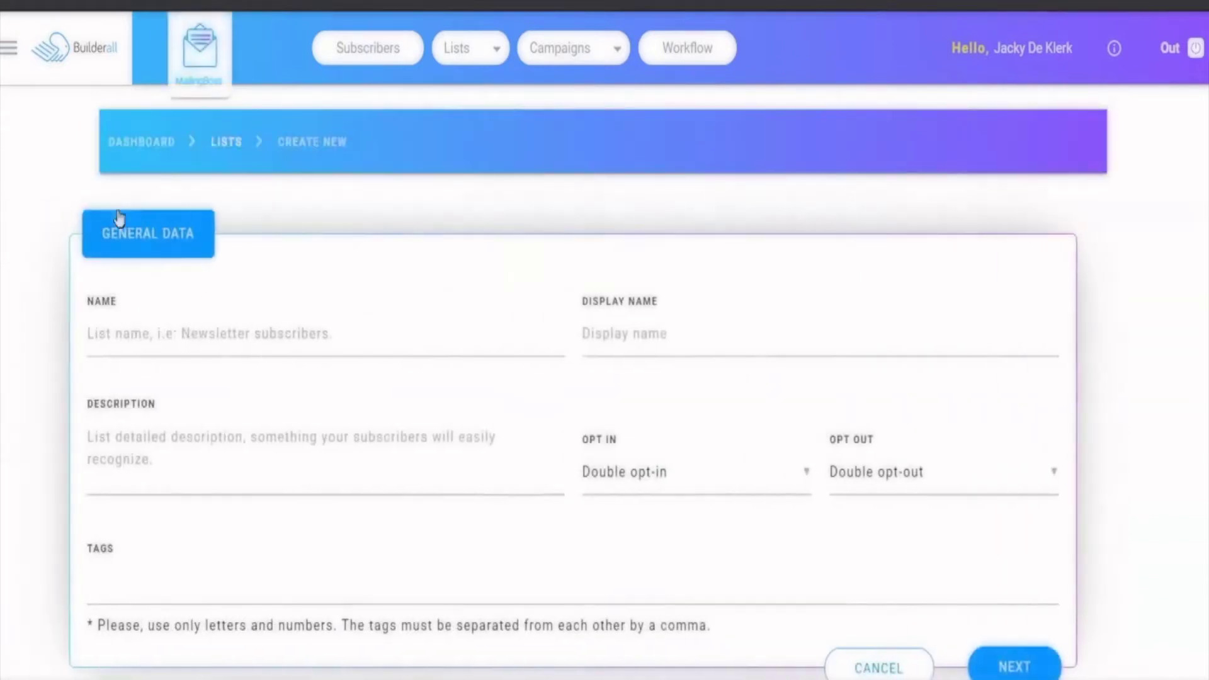
left_click(241, 325)
type("Hair Salon")
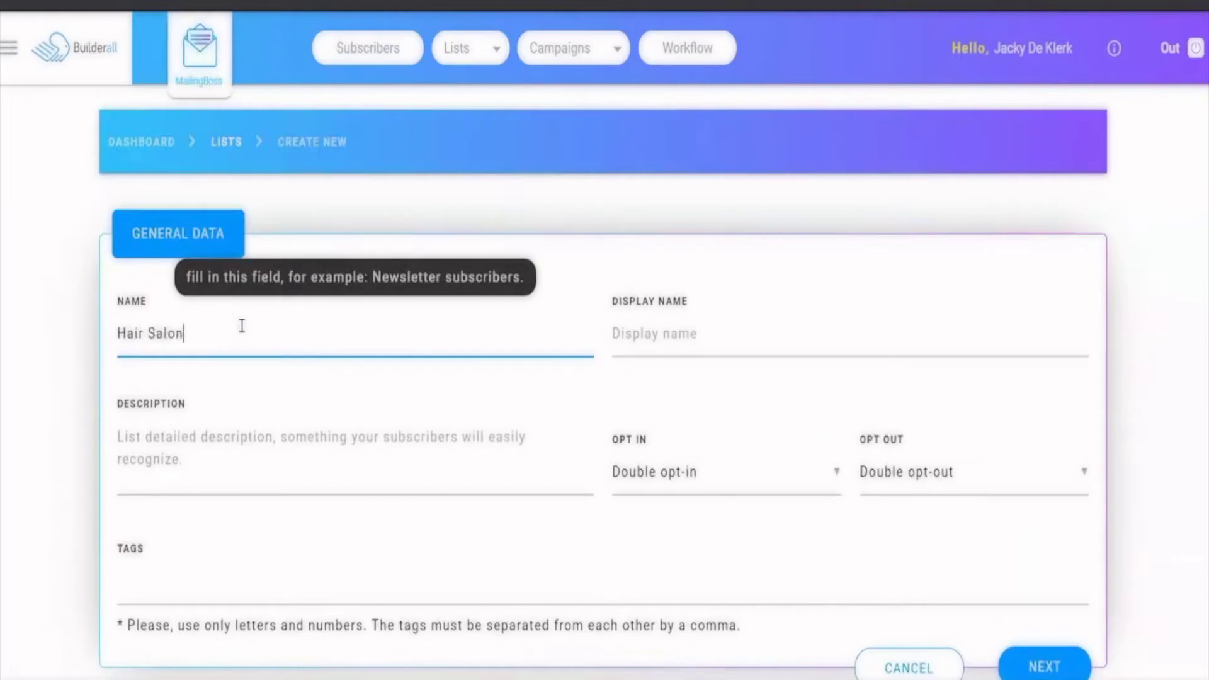
key("Tab")
type("D")
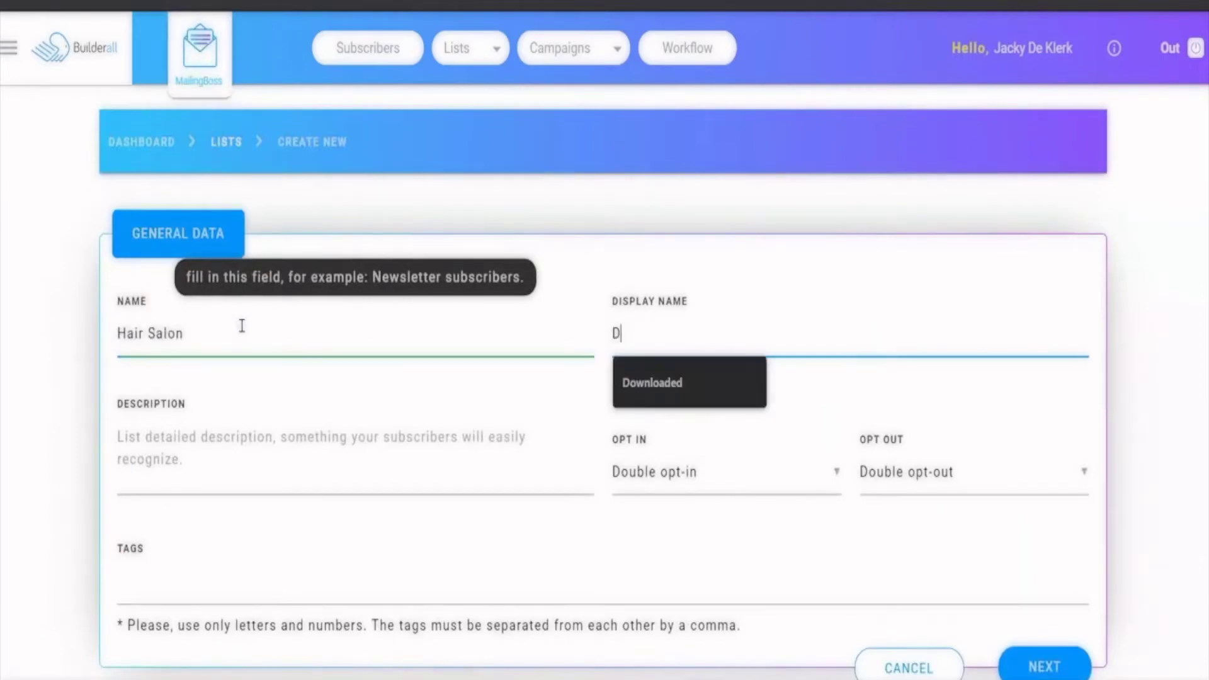
key("BackSpace")
type("Hari")
type("ir Salon")
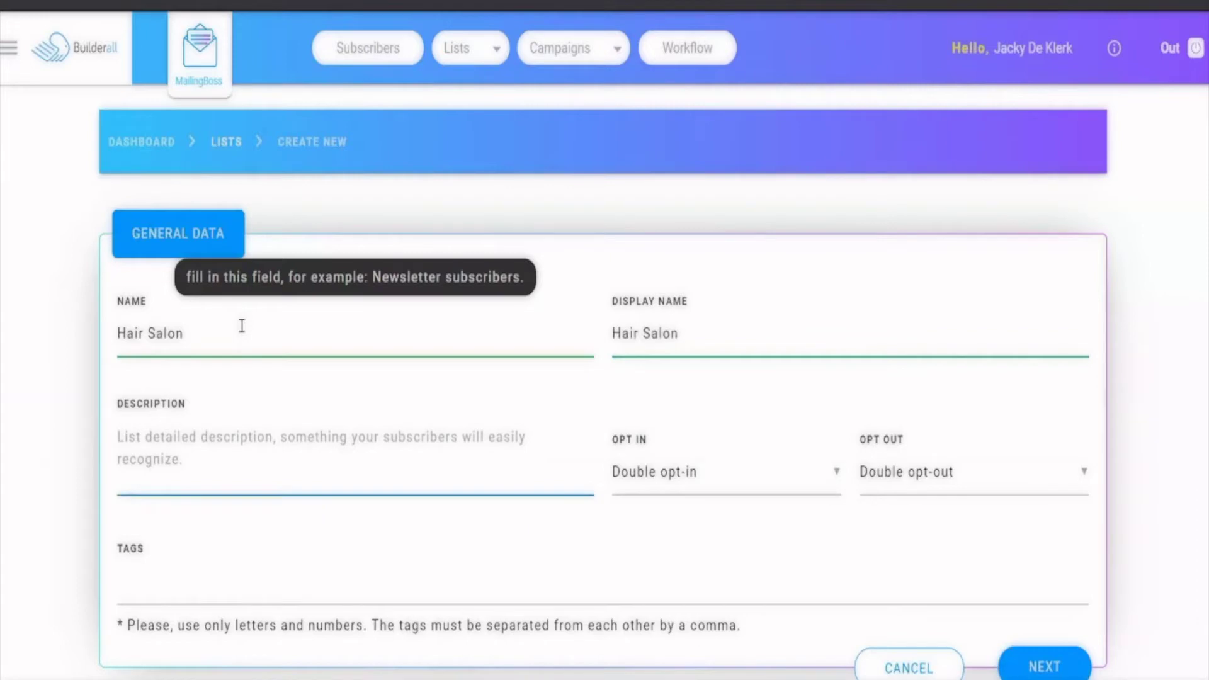
type("Hair Salon")
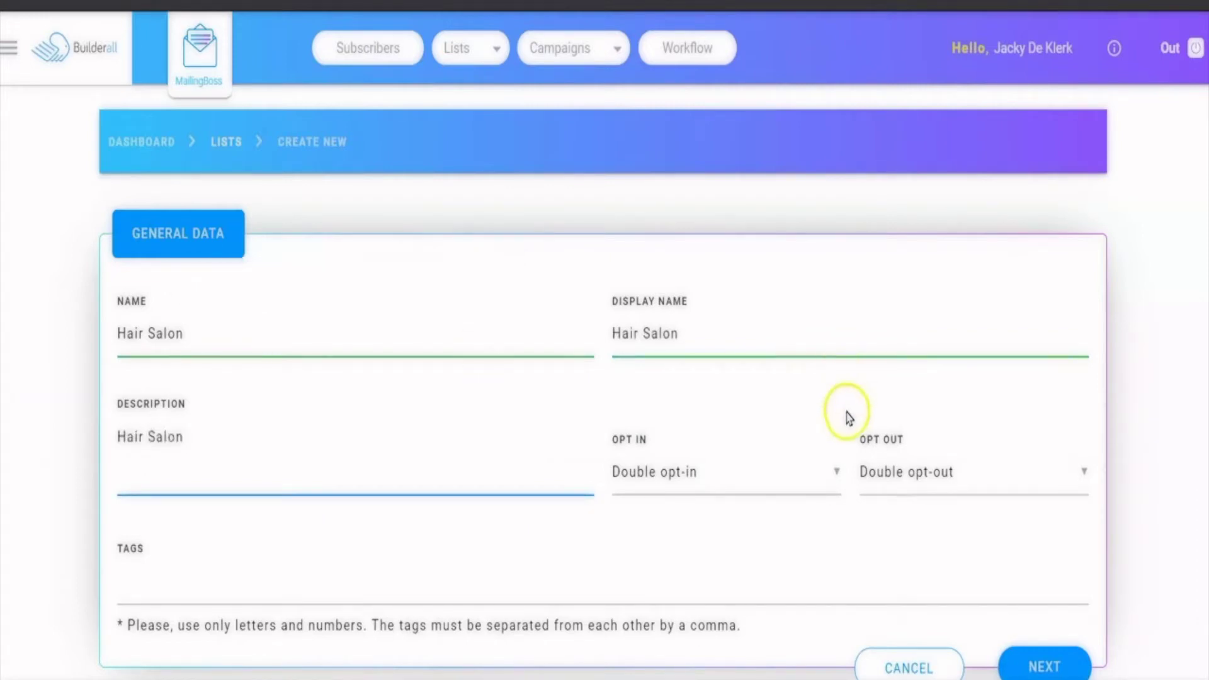
left_click(1045, 667)
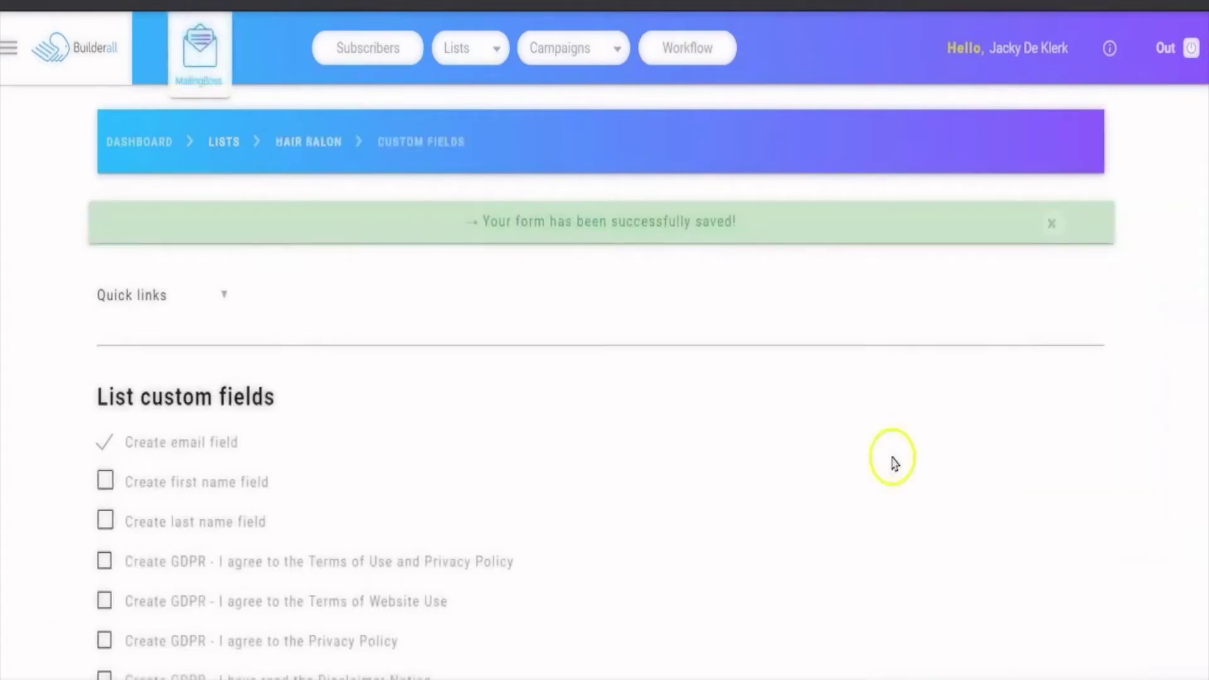
- Add first name and last name fields to the Hair Salon list and save the changes
left_click(105, 524)
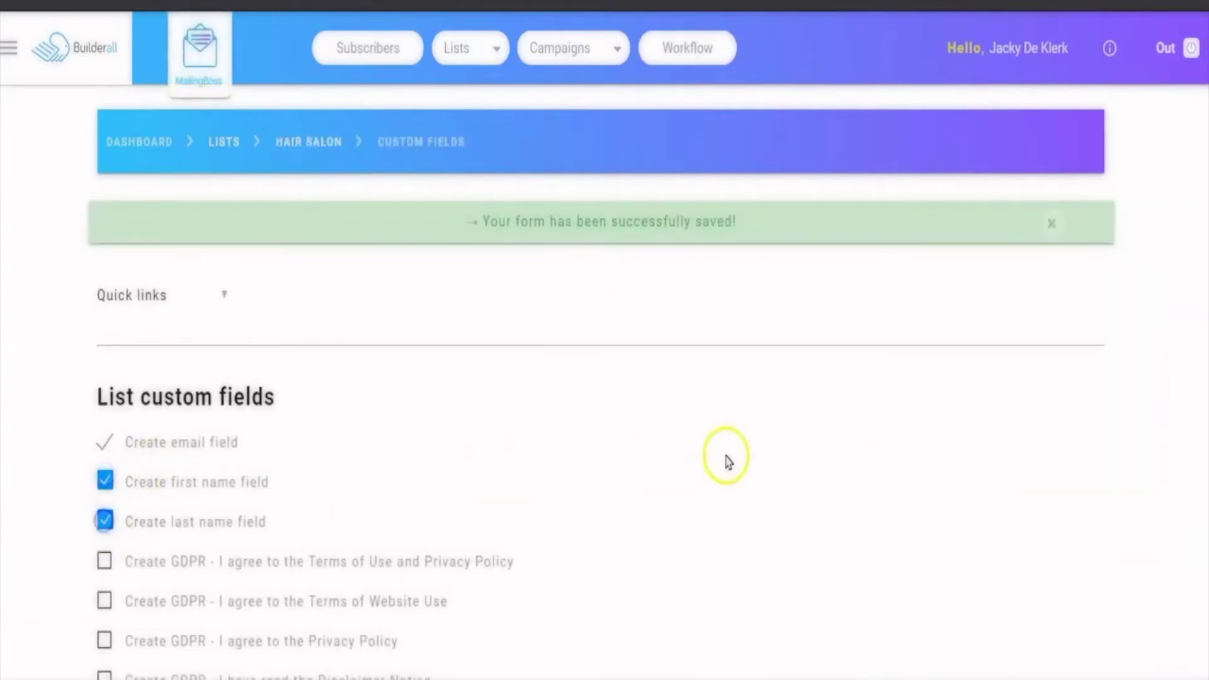
scroll(730, 457, "down", 10)
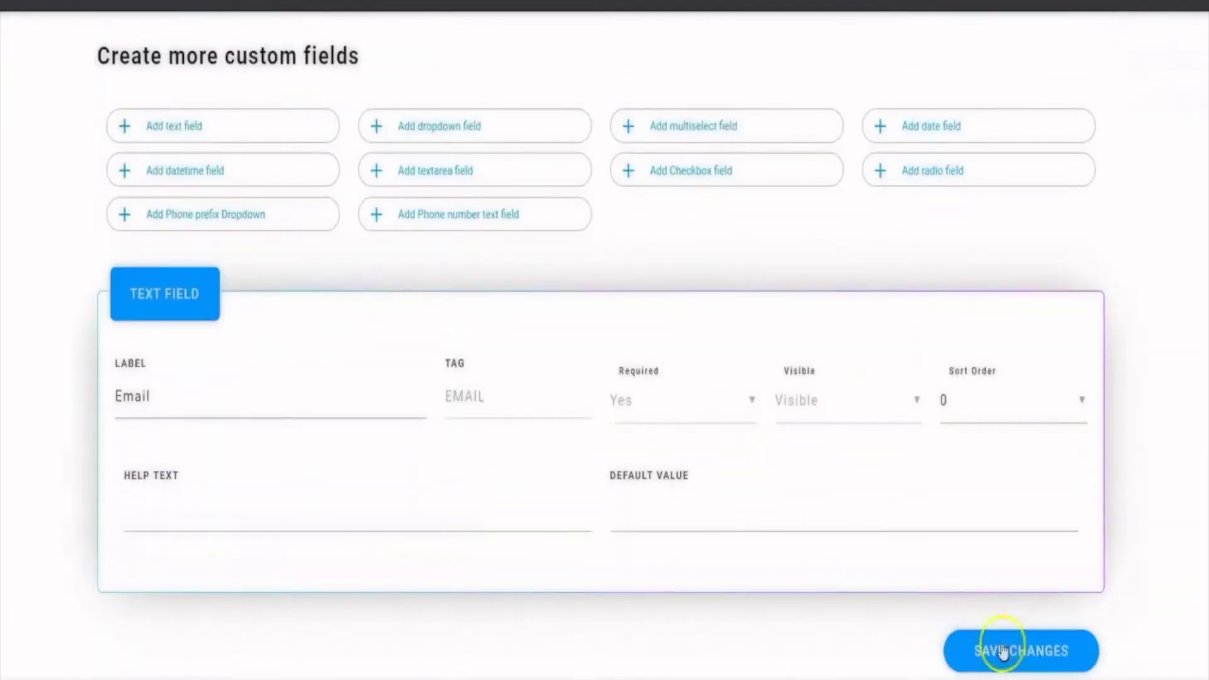
left_click(1001, 646)
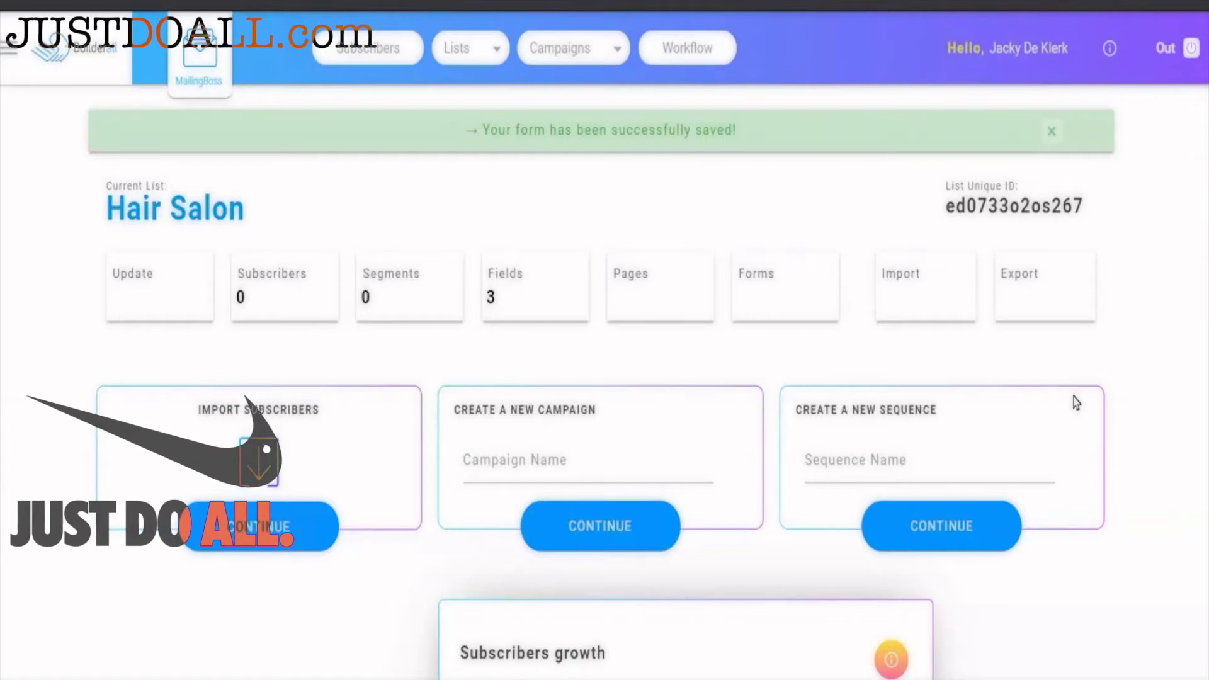
- Return to the Builderall dashboard and launch Cheetah Funnel Builder from the Apps menu
left_click(964, 454)
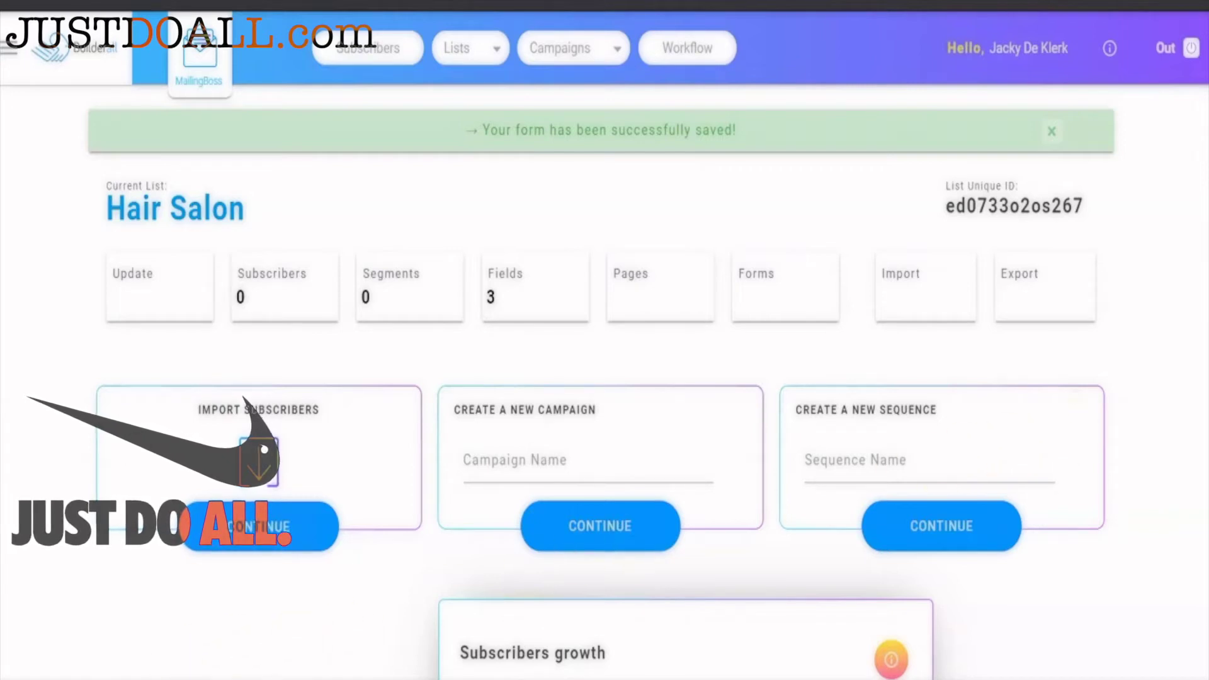
left_click(210, 482)
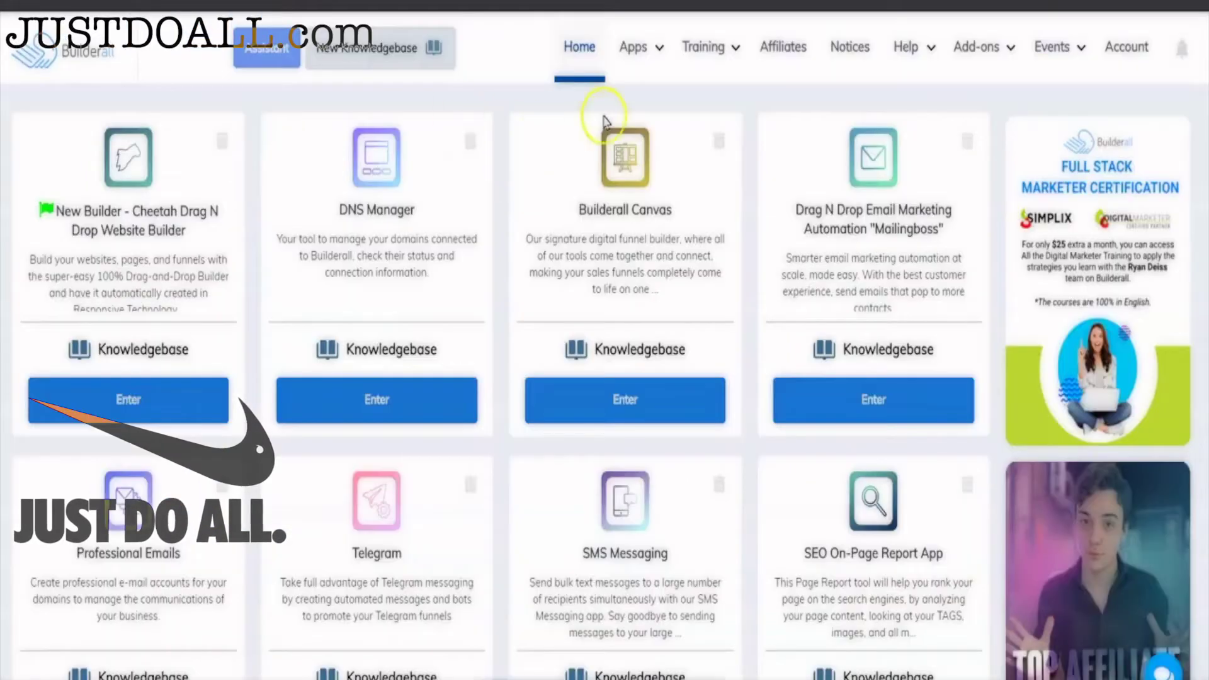
left_click(637, 48)
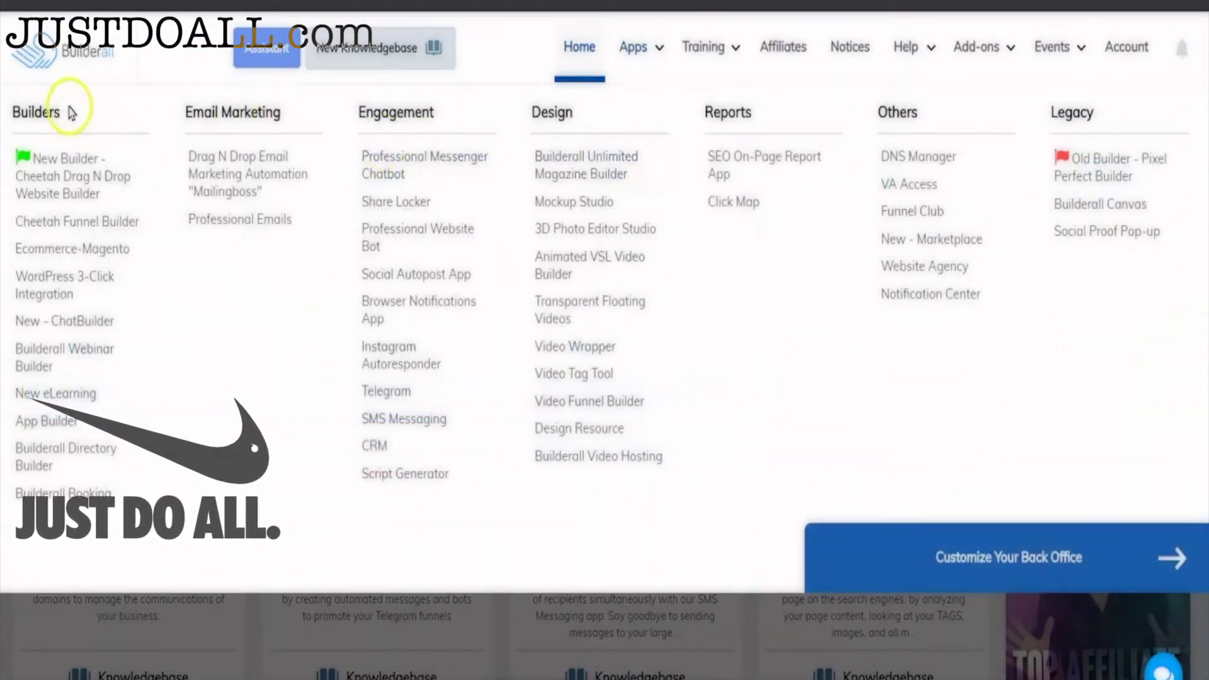
left_click(87, 232)
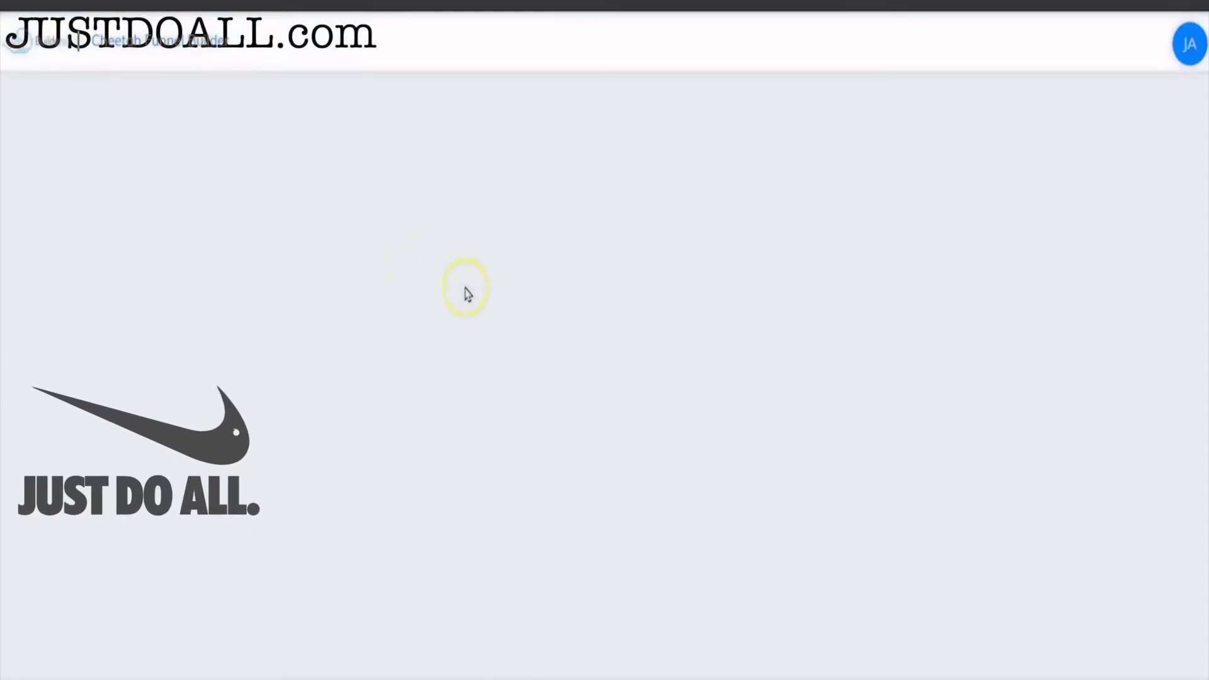
- Create a funnel titled Hair Salon 2 using the Business Funnel theme
left_click(319, 356)
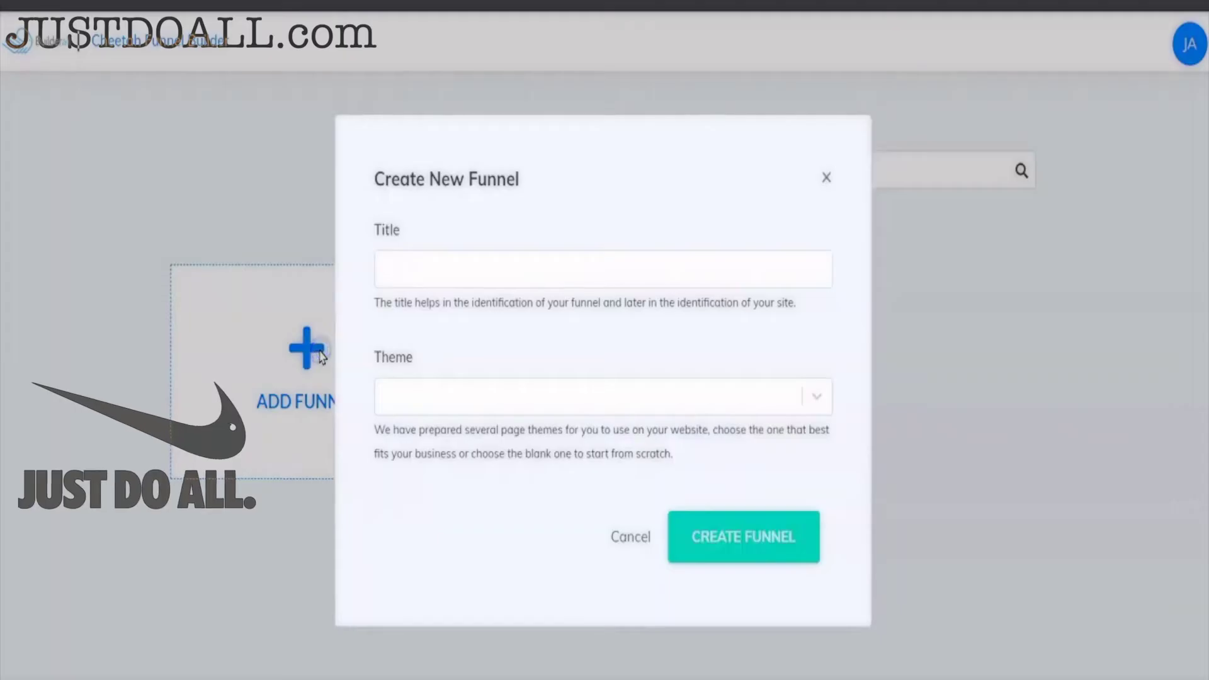
left_click(459, 266)
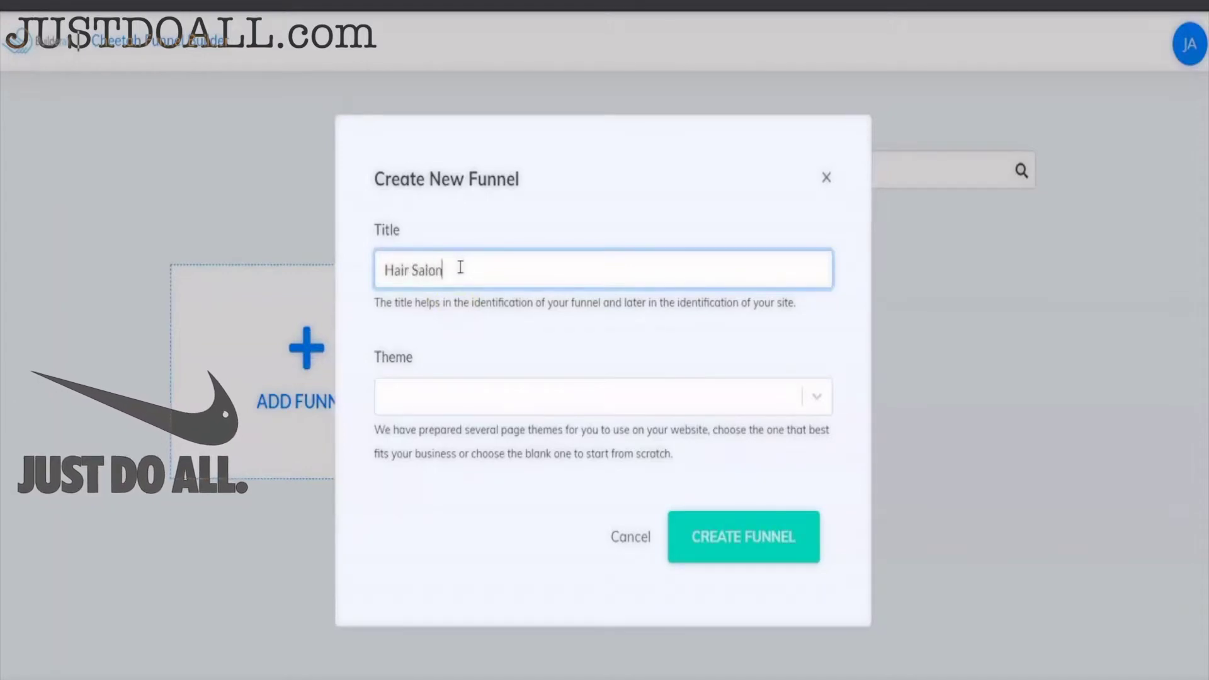
left_click(444, 391)
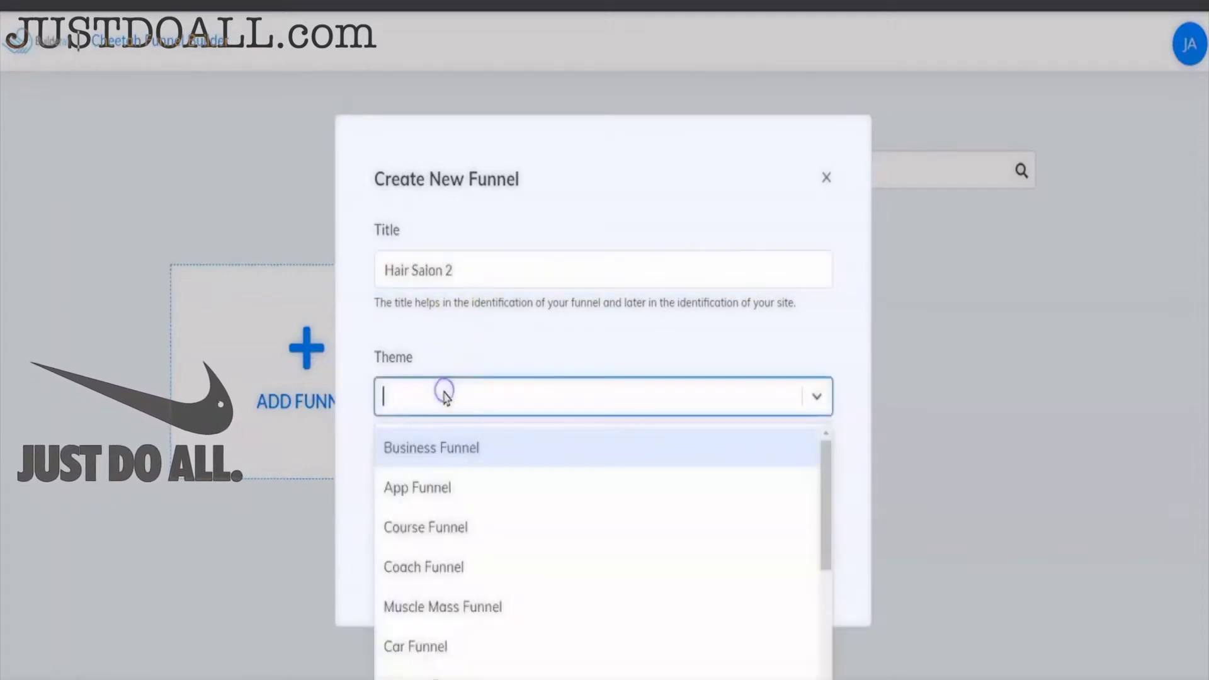
left_click(489, 457)
left_click(758, 542)
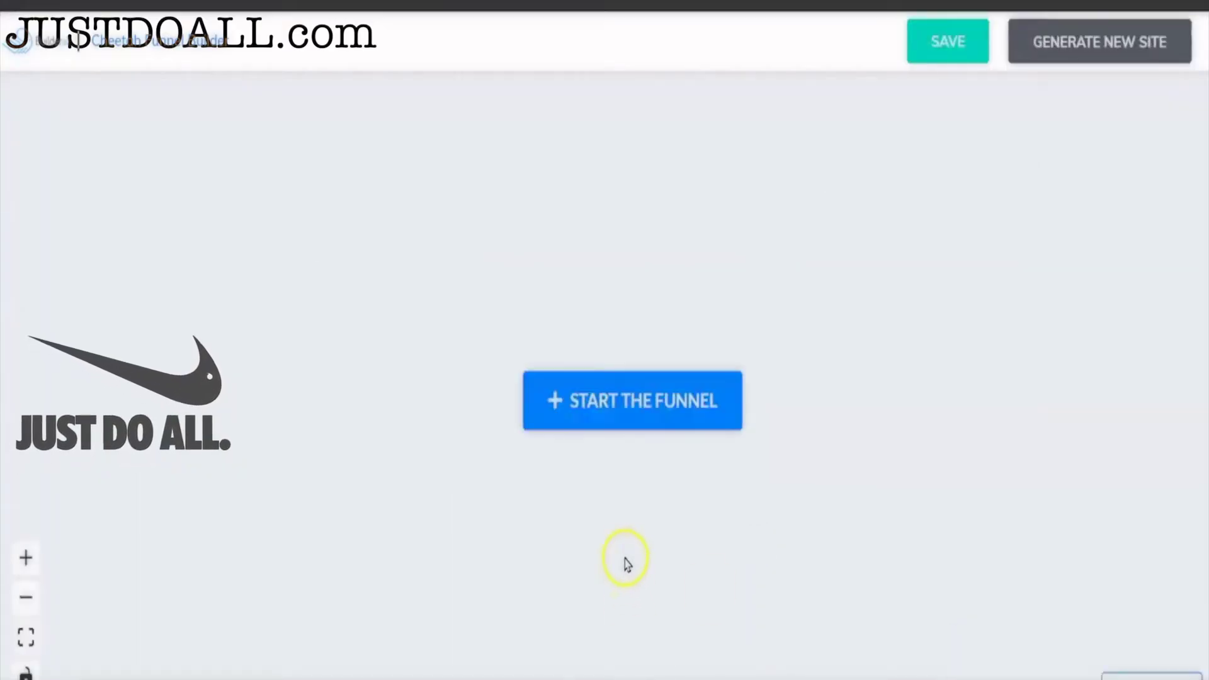
- Add a Squeeze Page as the first funnel step, with its form step placed directly beneath
left_click(540, 398)
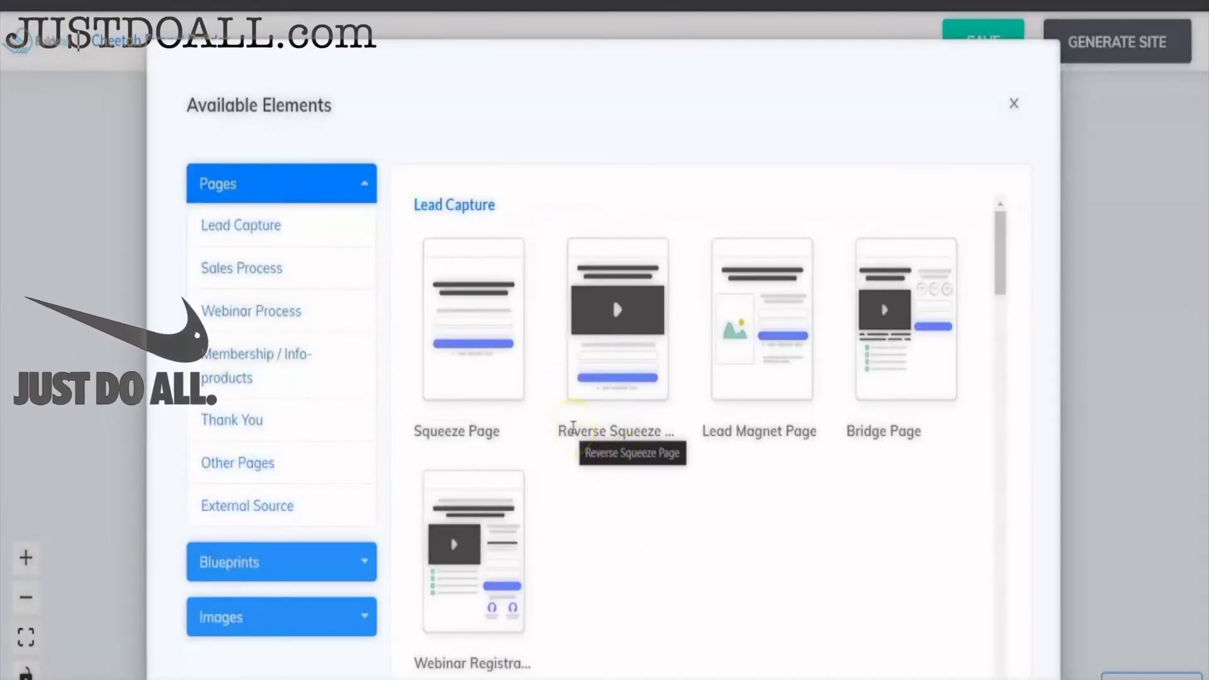
mouse_move(474, 295)
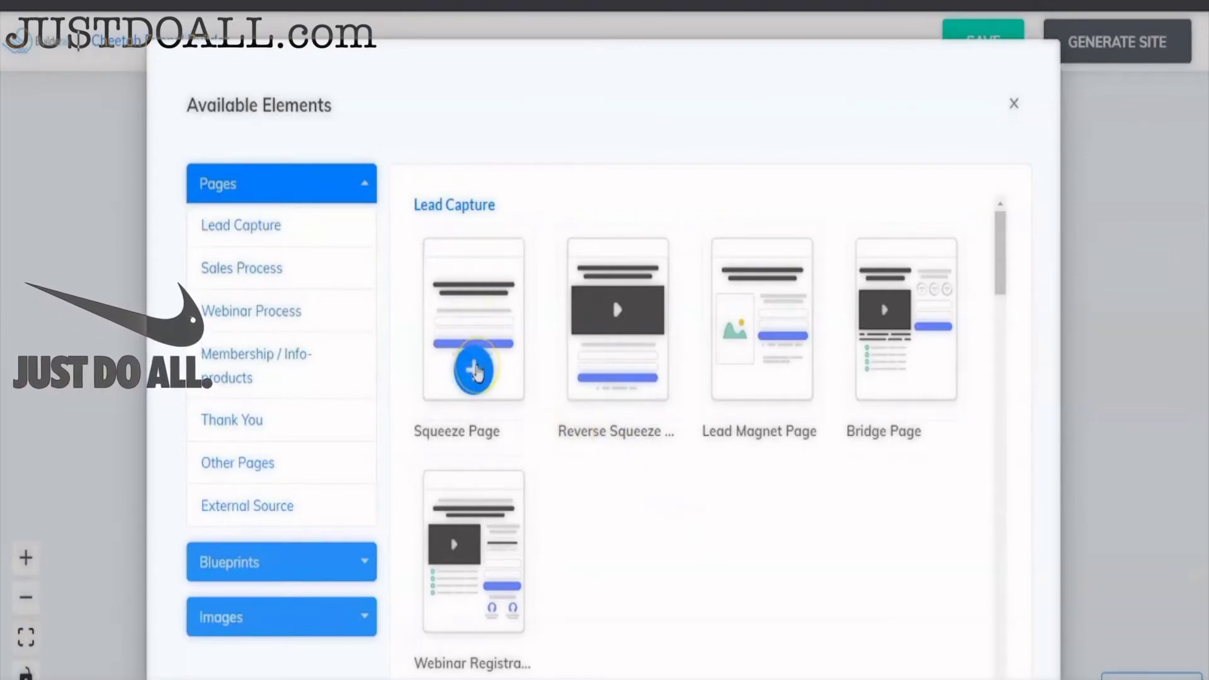
left_click(474, 370)
left_click_drag(710, 531, 277, 247)
scroll(631, 494, "down", 3)
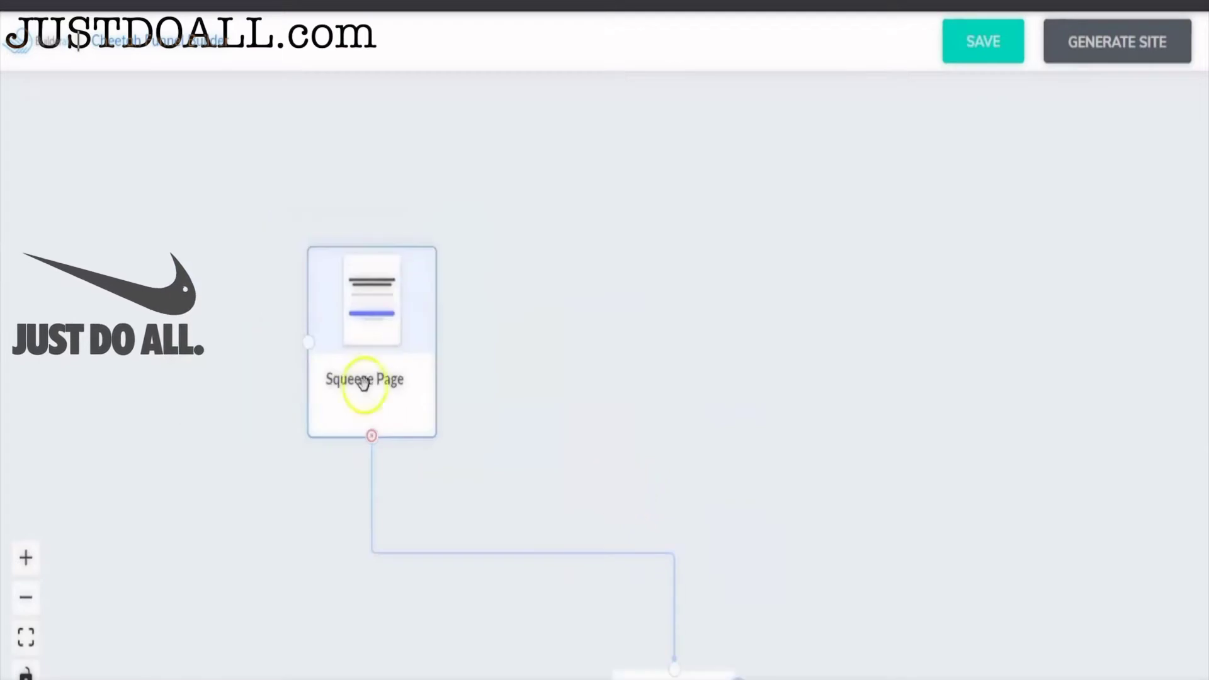
left_click_drag(365, 377, 254, 293)
left_click_drag(557, 593, 216, 432)
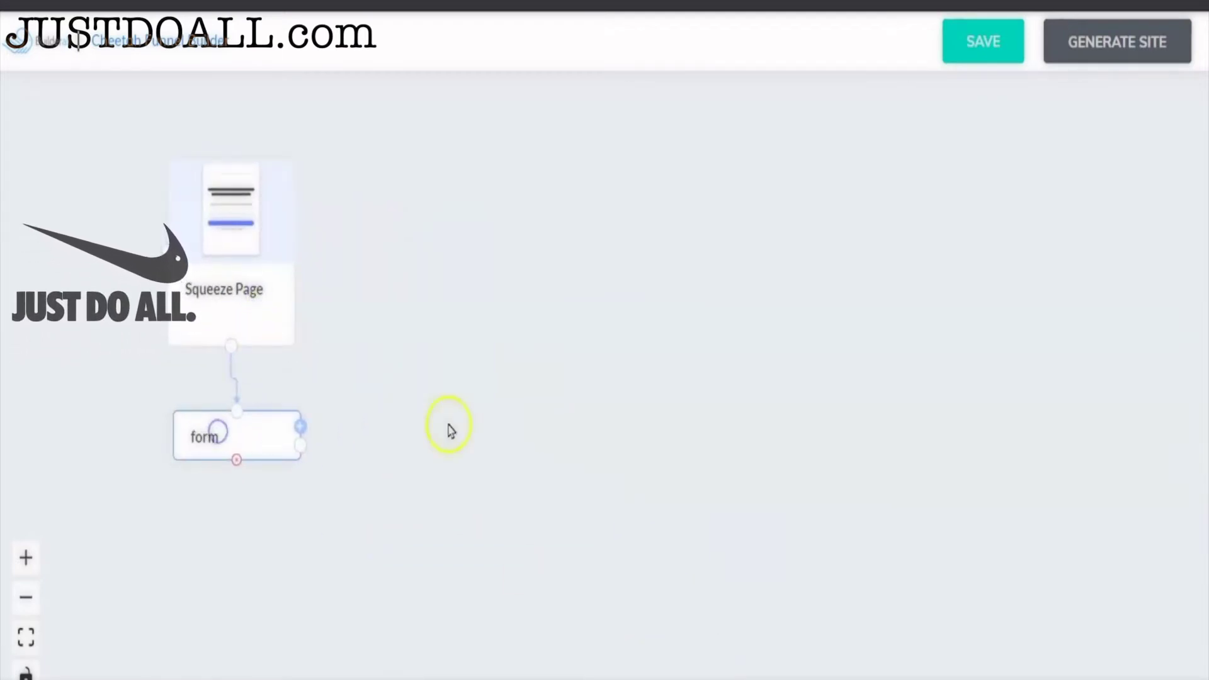
- Rename the squeeze page to Lead Magnet
left_click(251, 277)
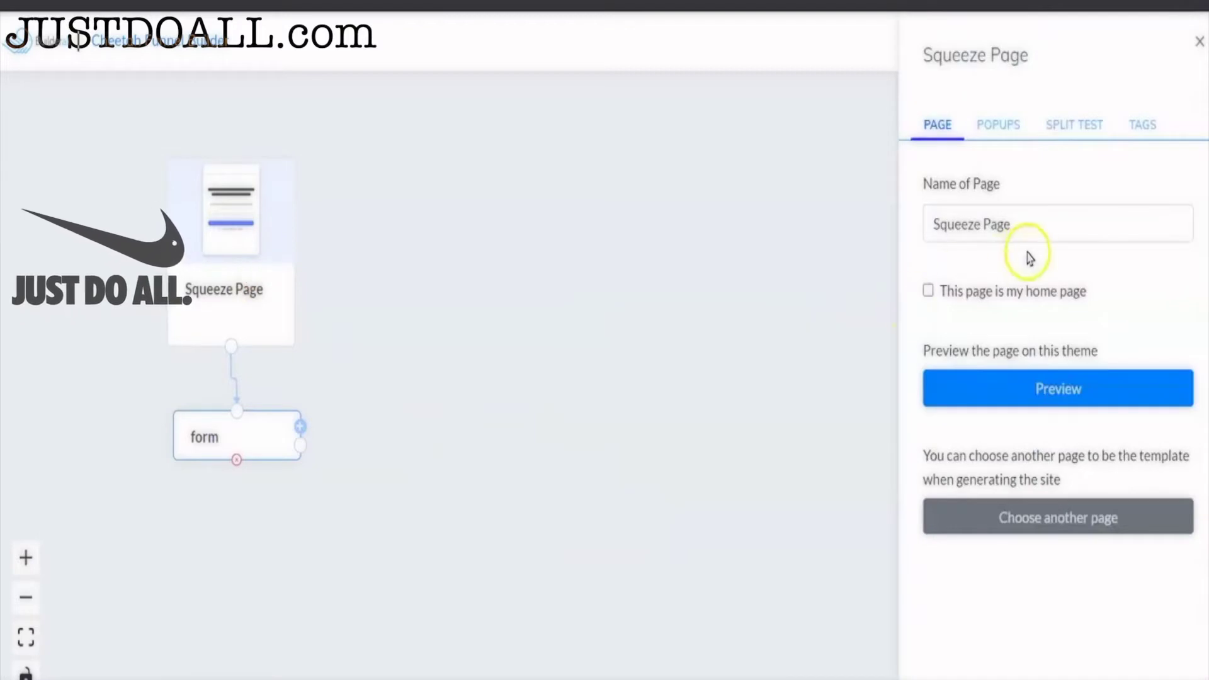
left_click(1029, 225)
left_click_drag(1029, 225, 915, 217)
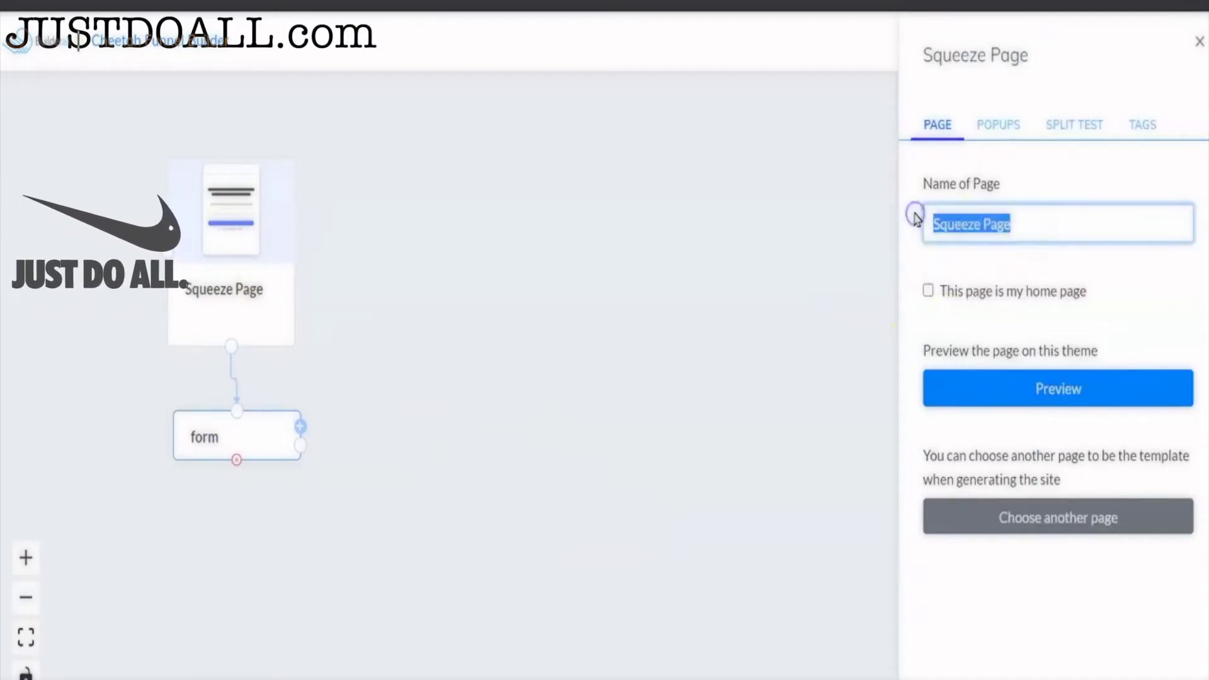
type("Leas")
key("BackSpace")
type("d Ma")
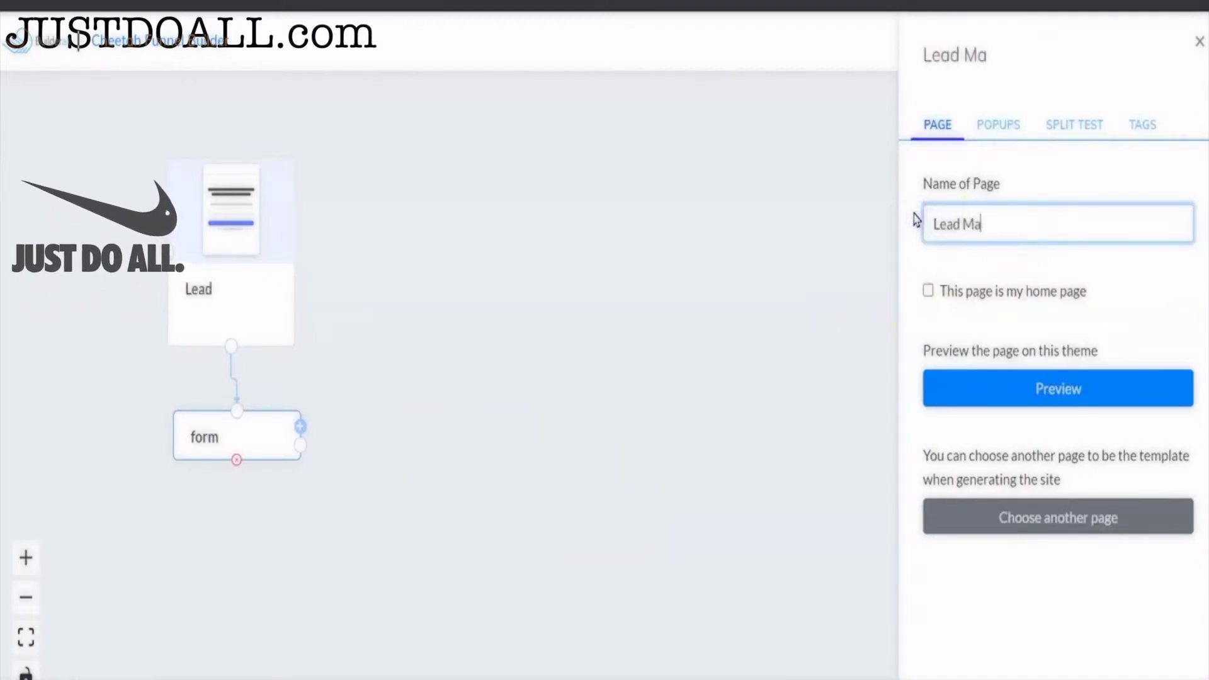
type("gnet")
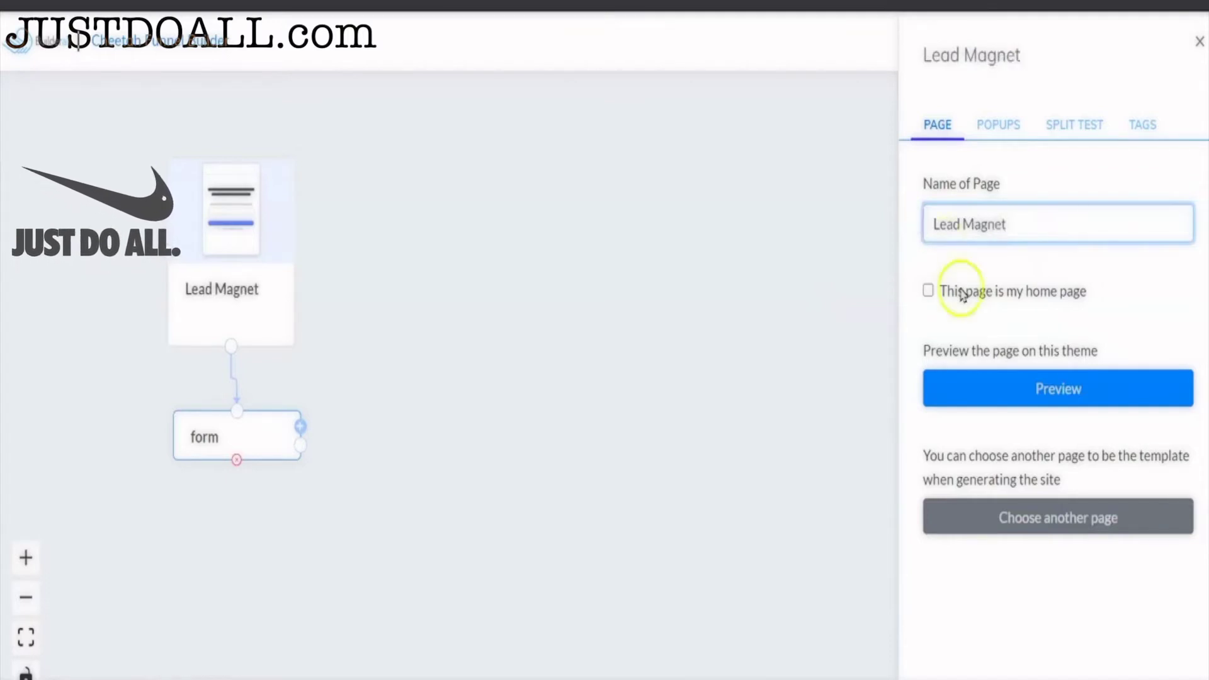
left_click(749, 269)
left_click(231, 437)
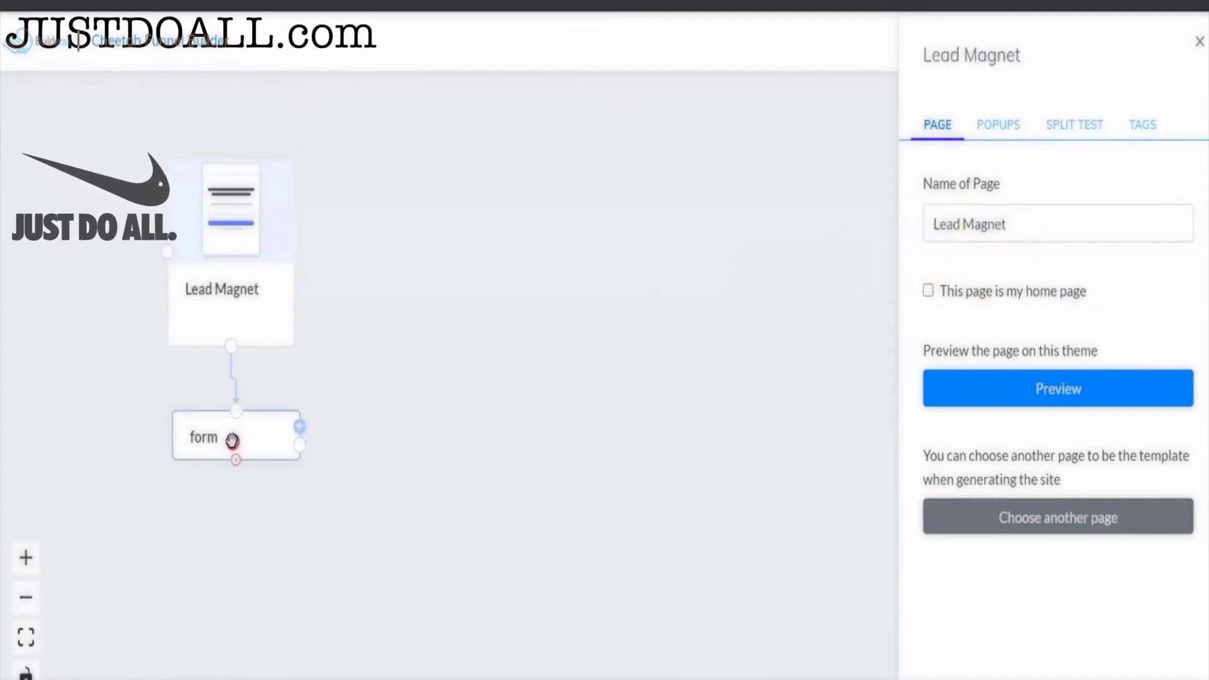
- Name the form step Email Form and connect it to the Hair Salon MailingBoss list
double_click(932, 189)
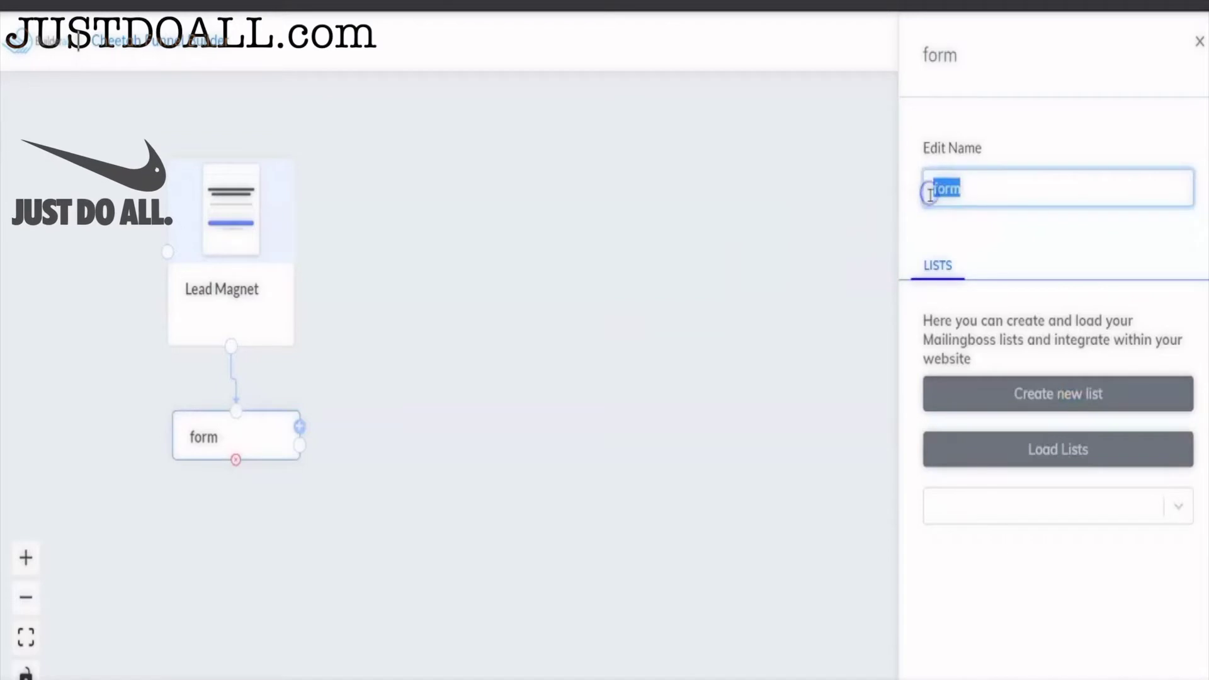
type("Email Form")
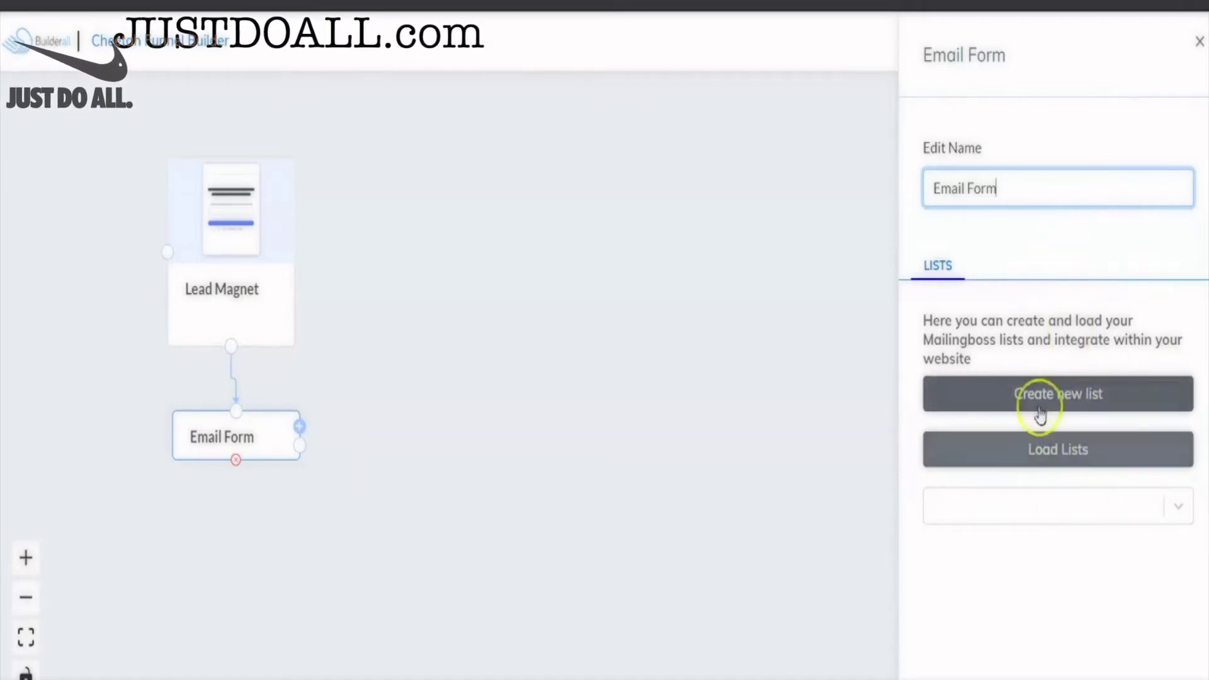
left_click(1071, 448)
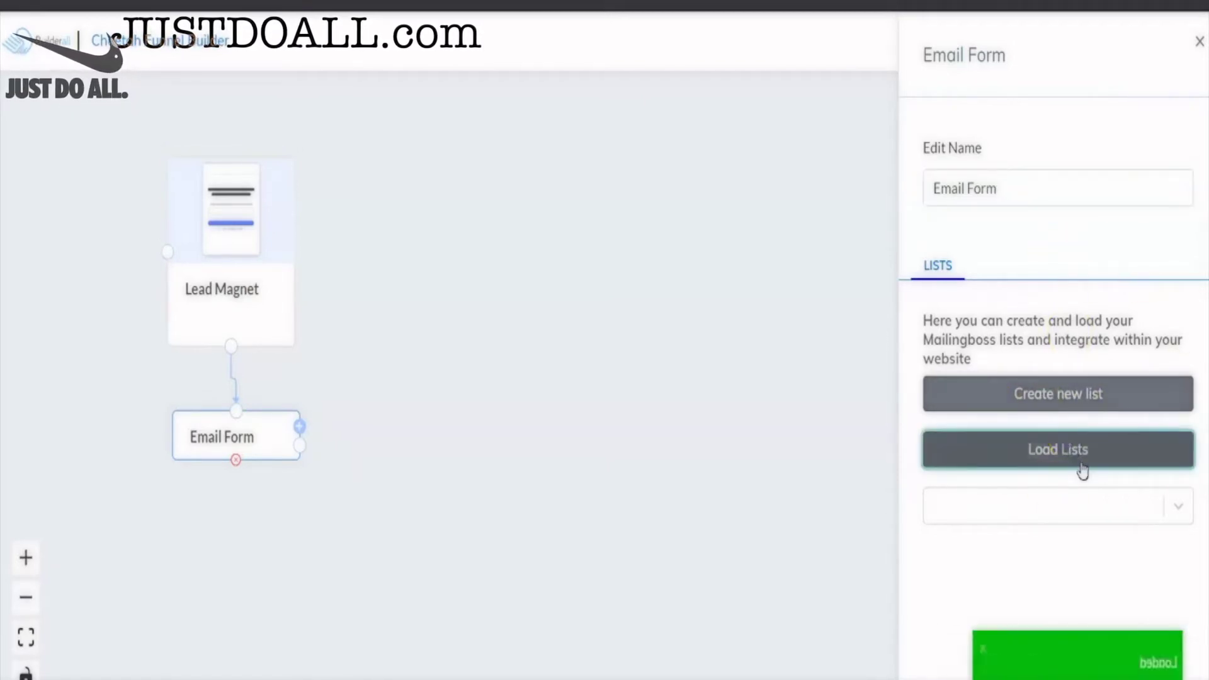
left_click(1107, 502)
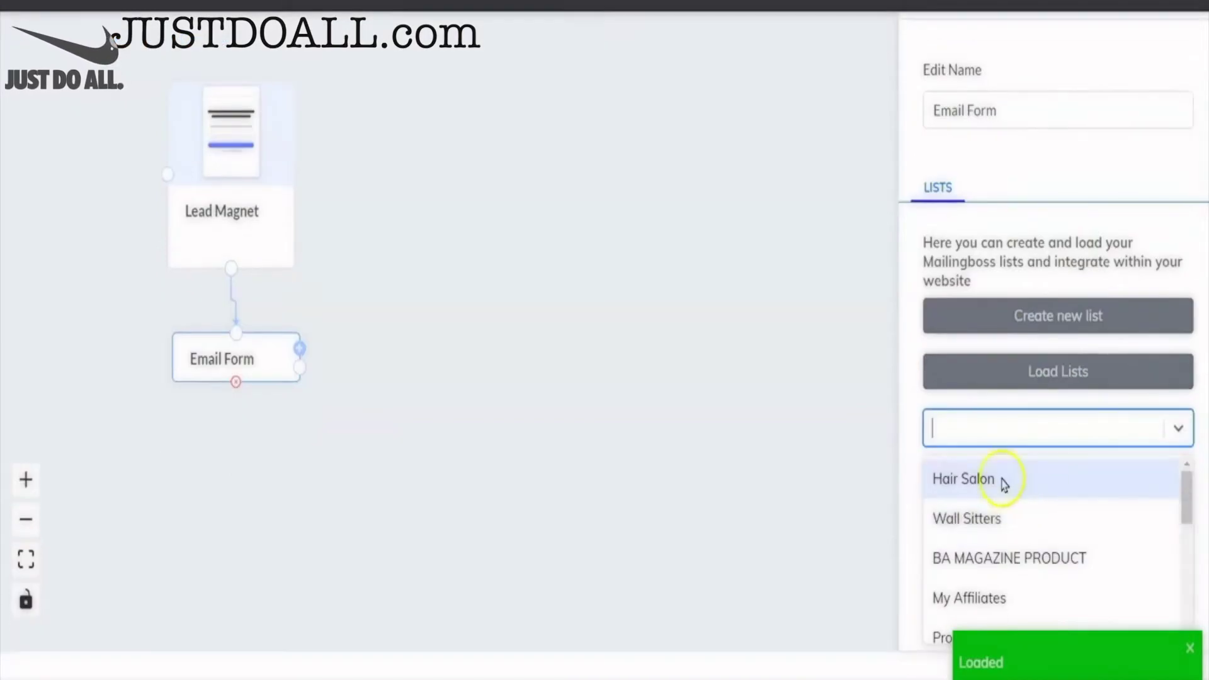
left_click(1001, 483)
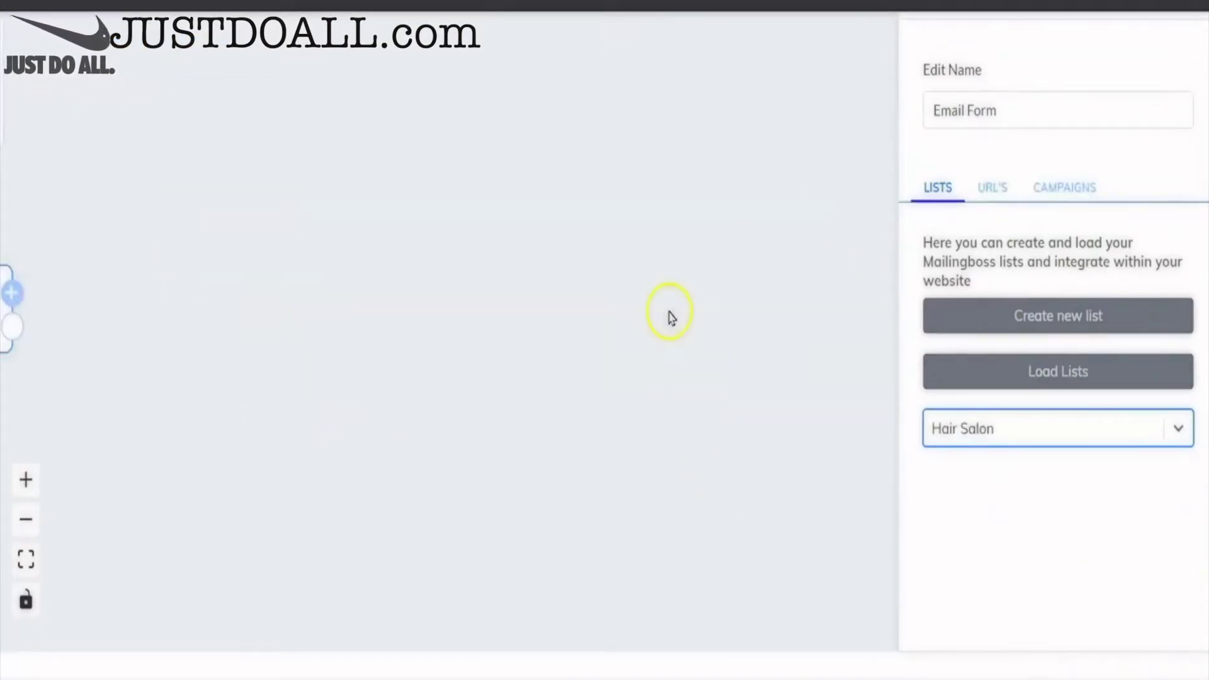
left_click(502, 328)
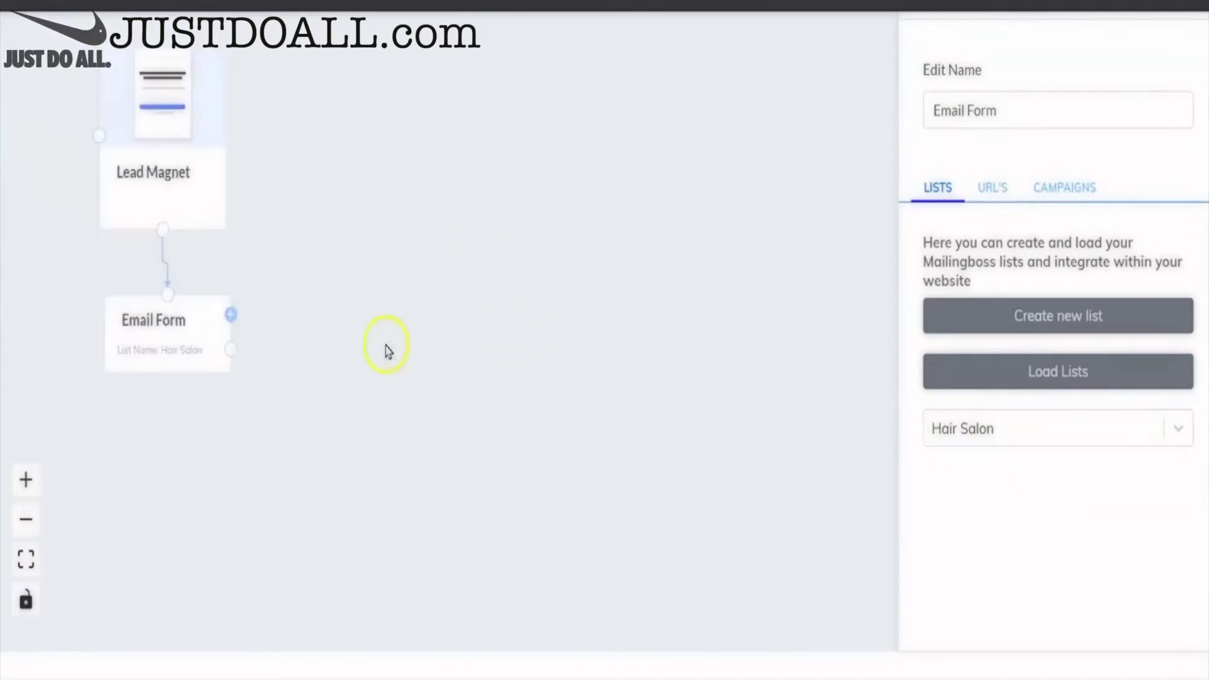
- Add a Confirm Email Page step and position it beside the Email Form
right_click(577, 157)
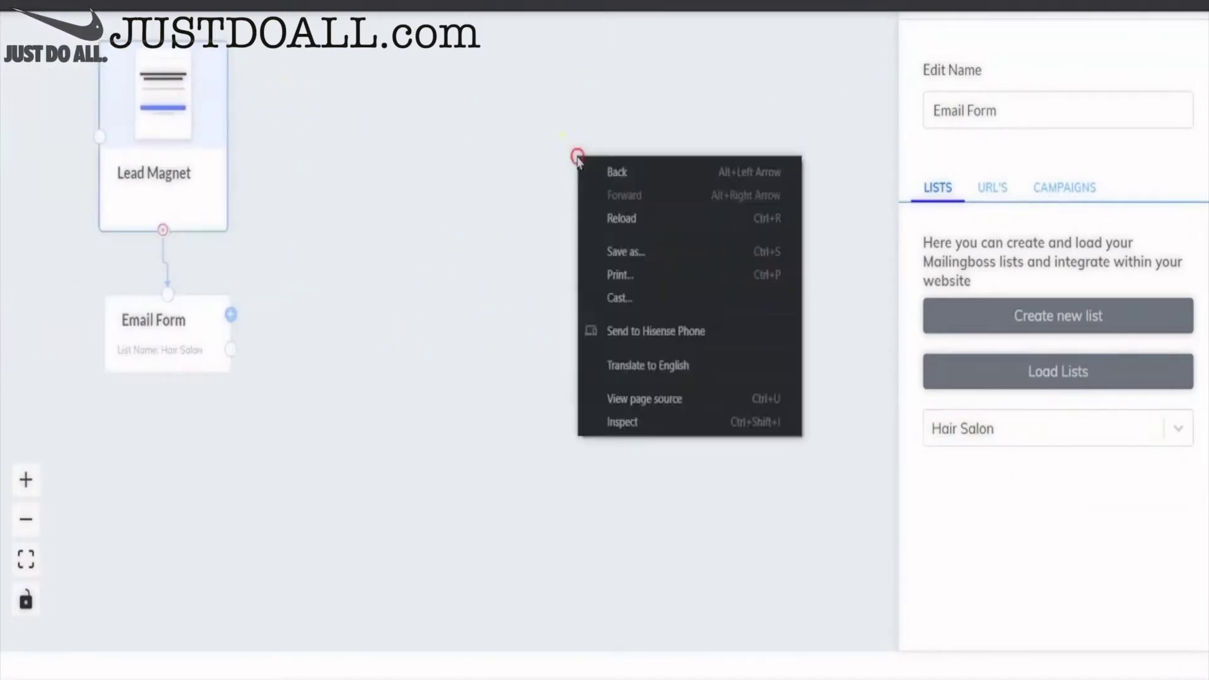
left_click(232, 317)
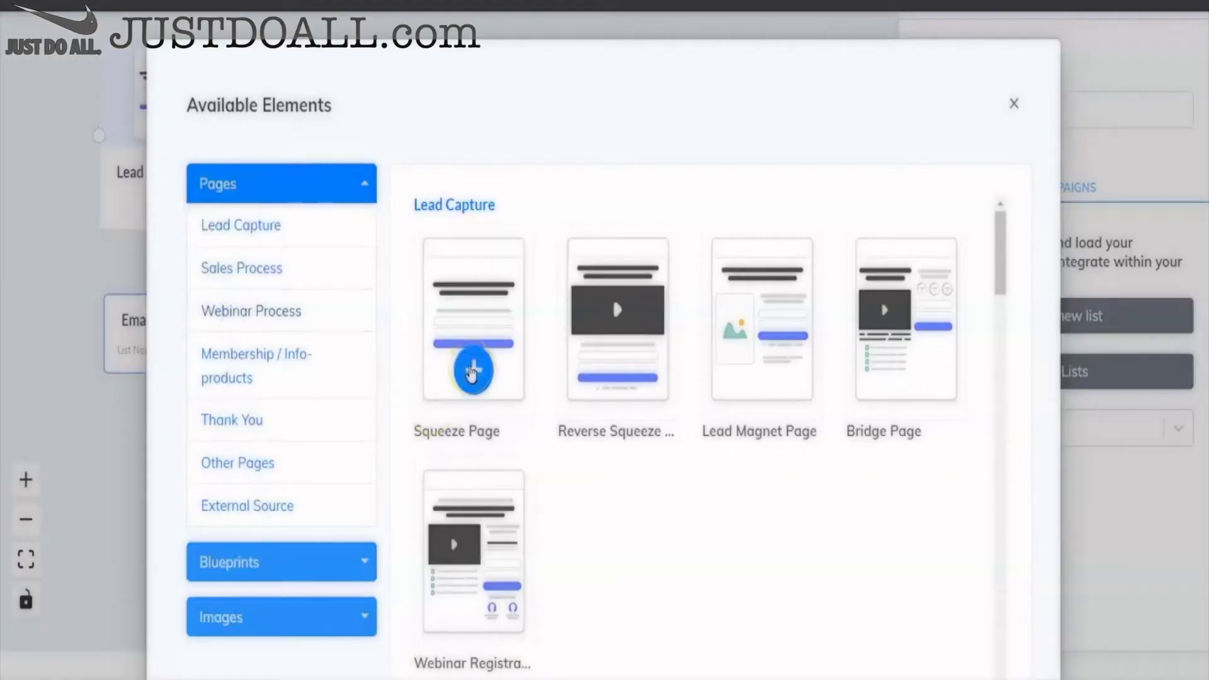
scroll(561, 405, "down", 5)
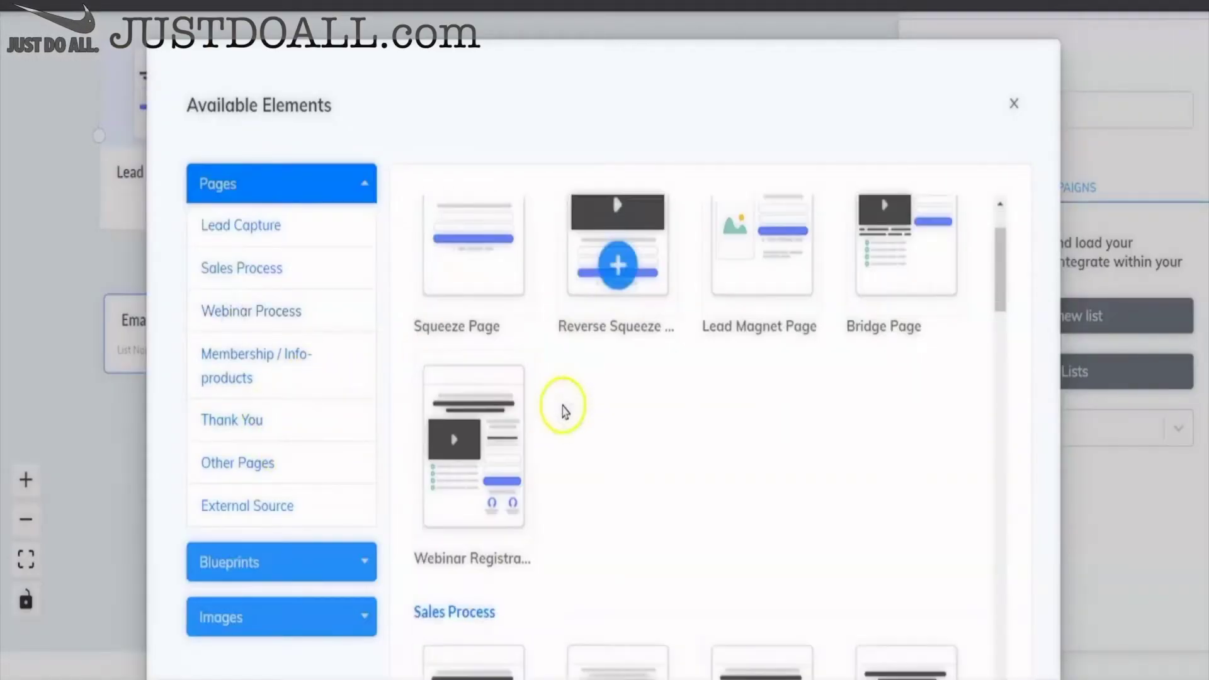
scroll(562, 412, "down", 10)
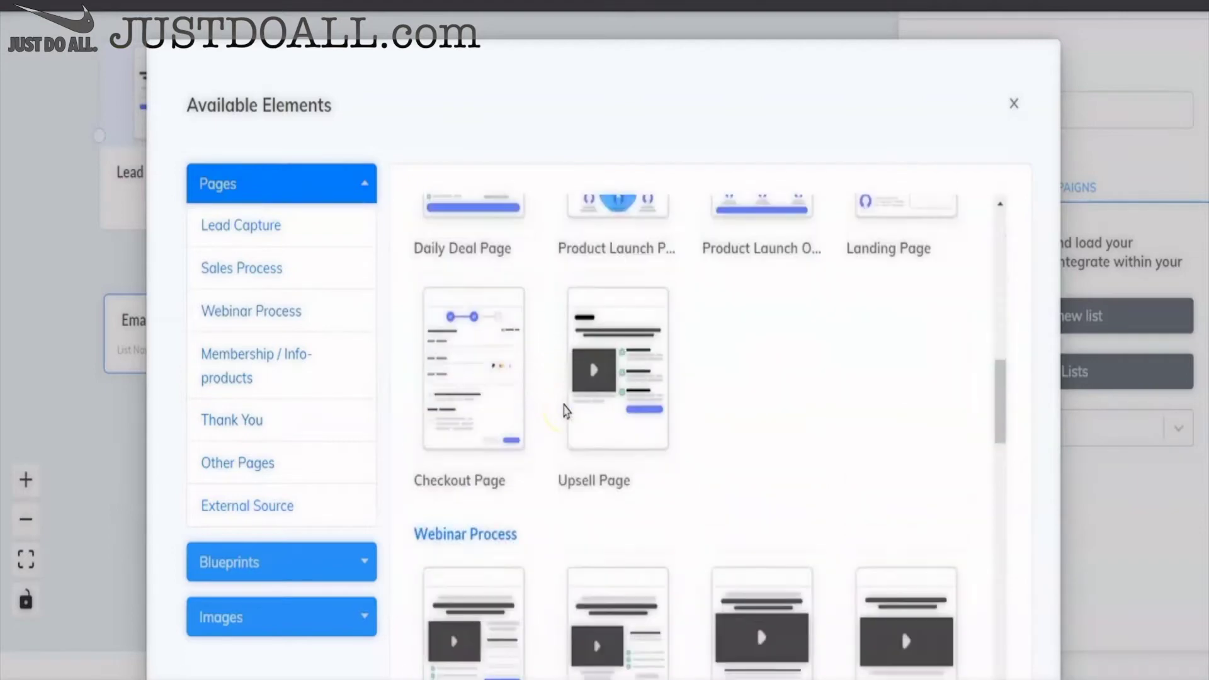
scroll(564, 411, "down", 10)
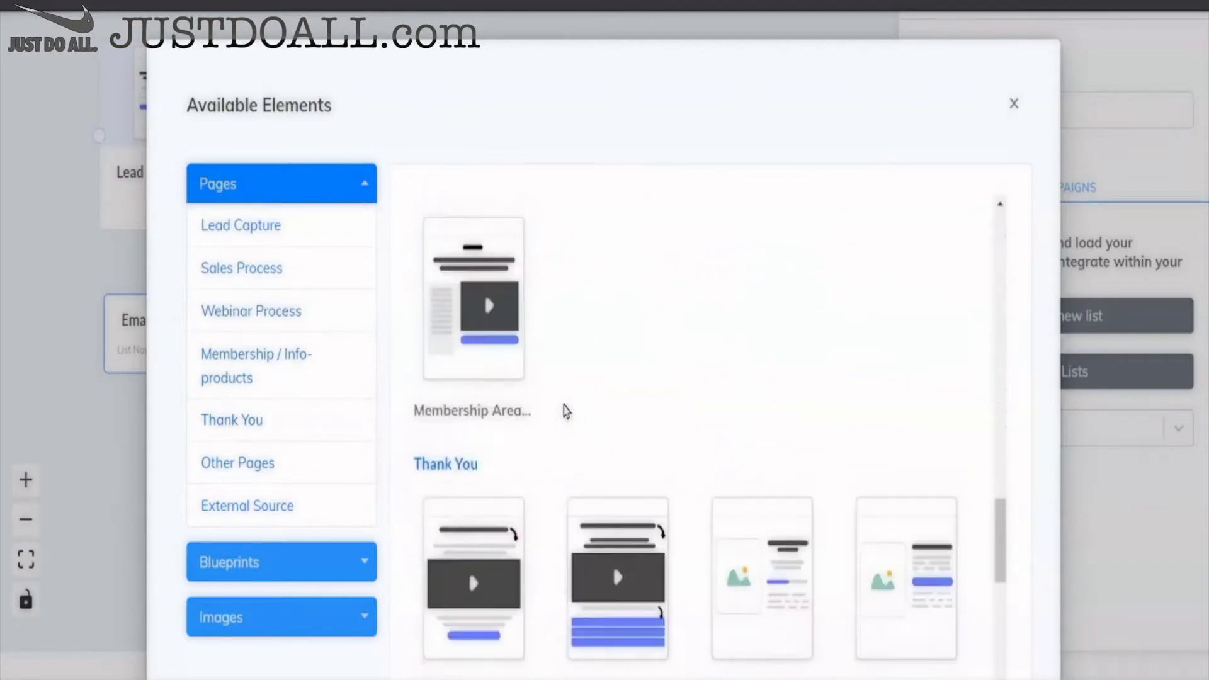
left_click(769, 292)
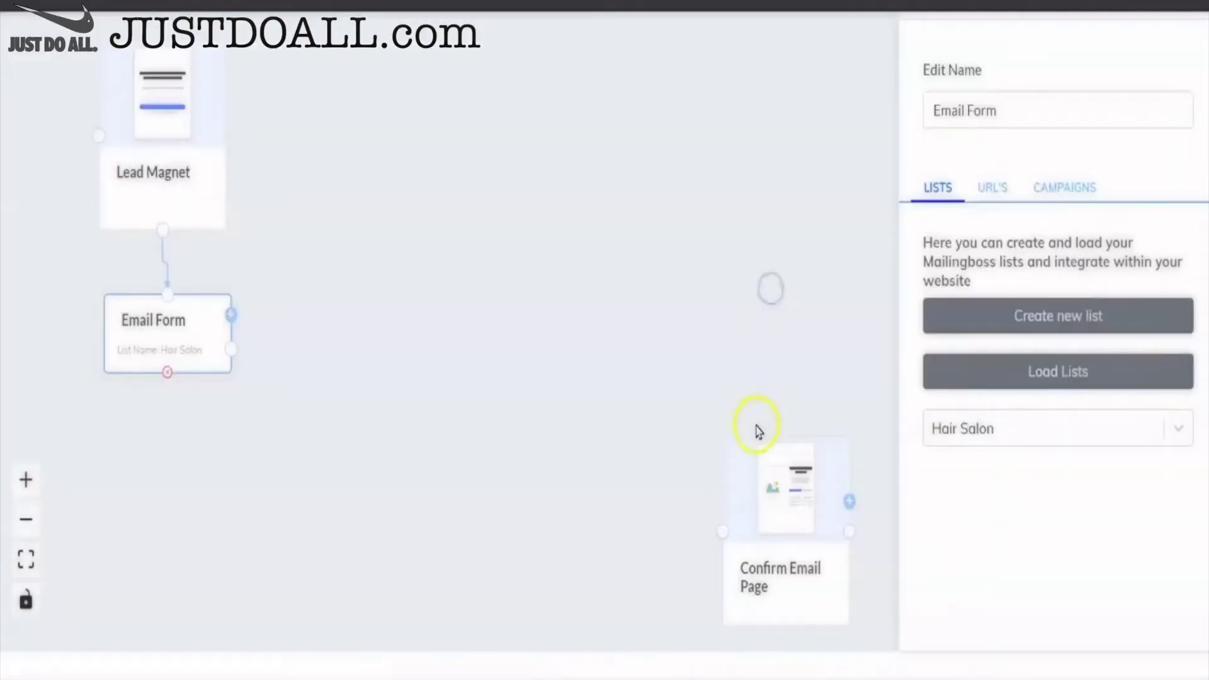
left_click_drag(758, 434, 380, 183)
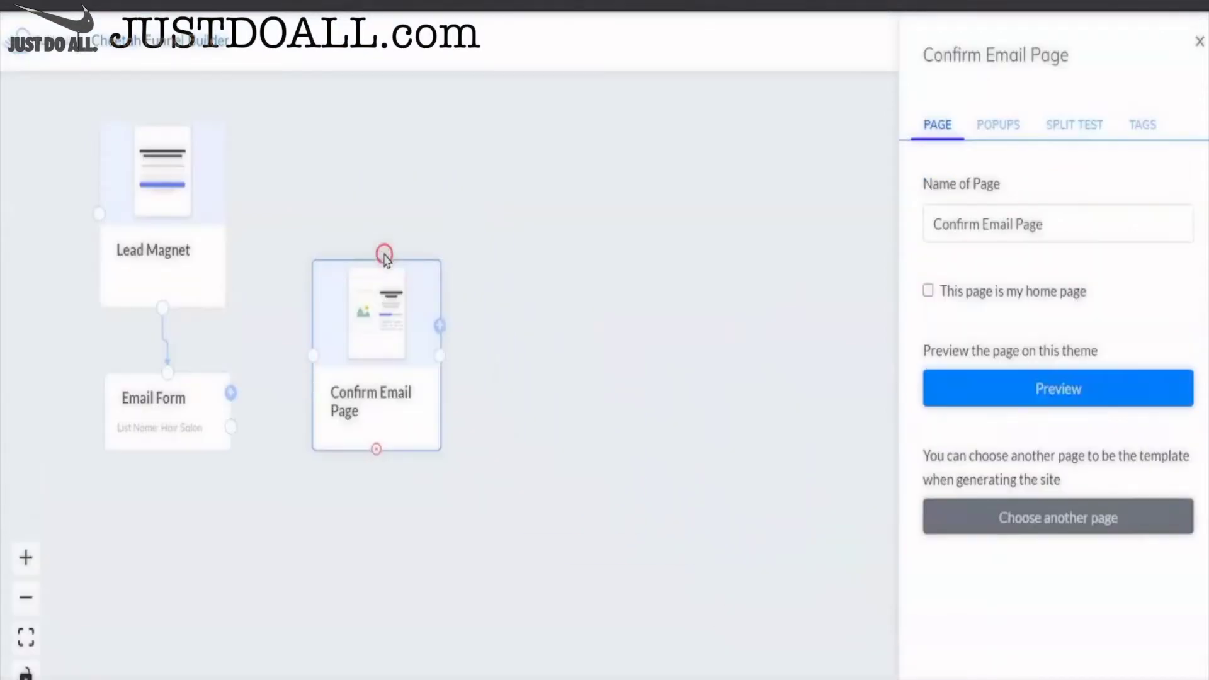
left_click(654, 322)
left_click(1199, 42)
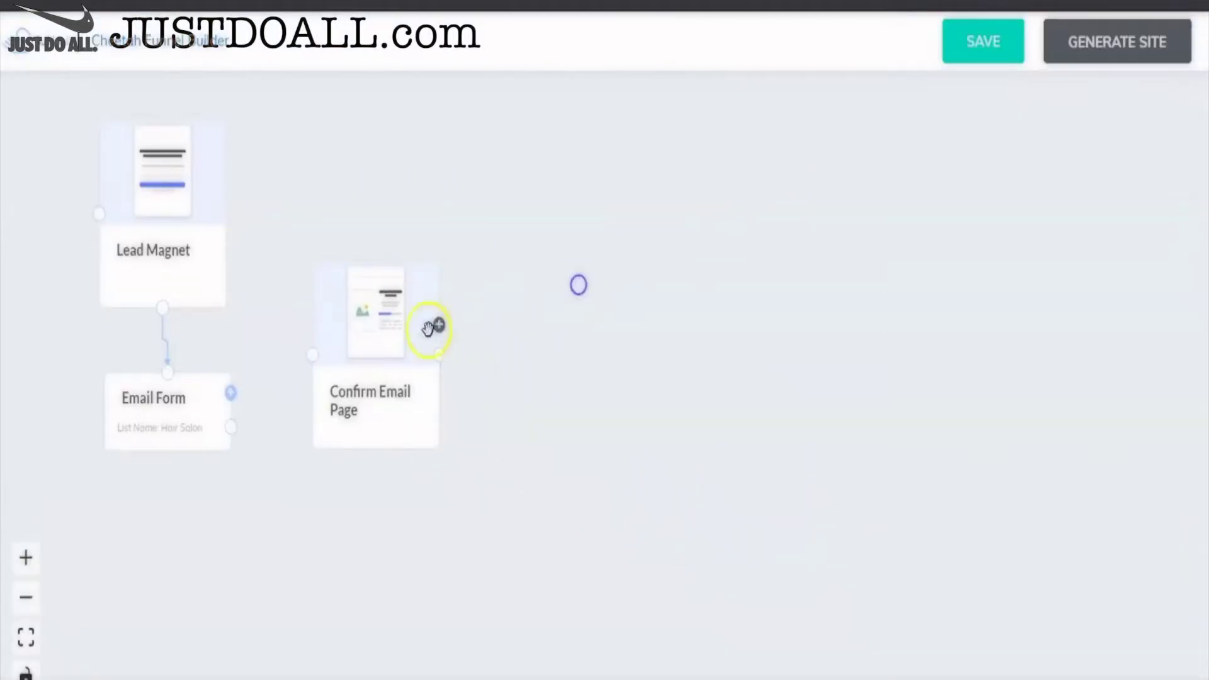
left_click_drag(372, 315, 407, 305)
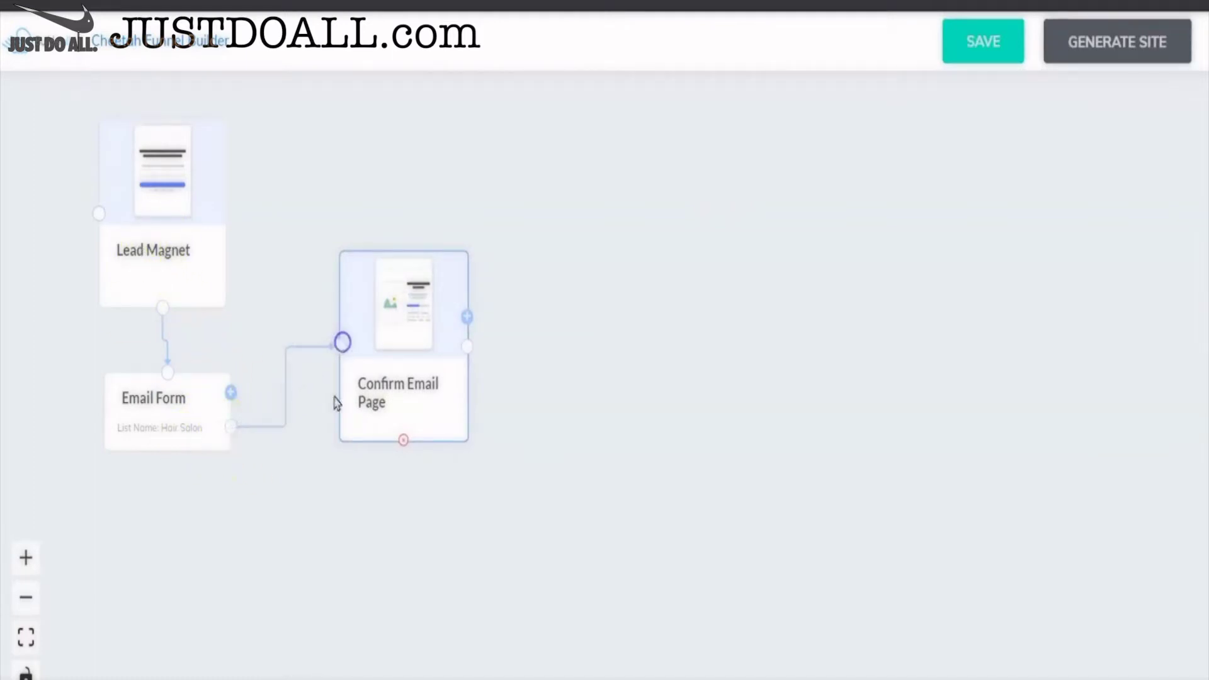
left_click_drag(395, 386, 365, 349)
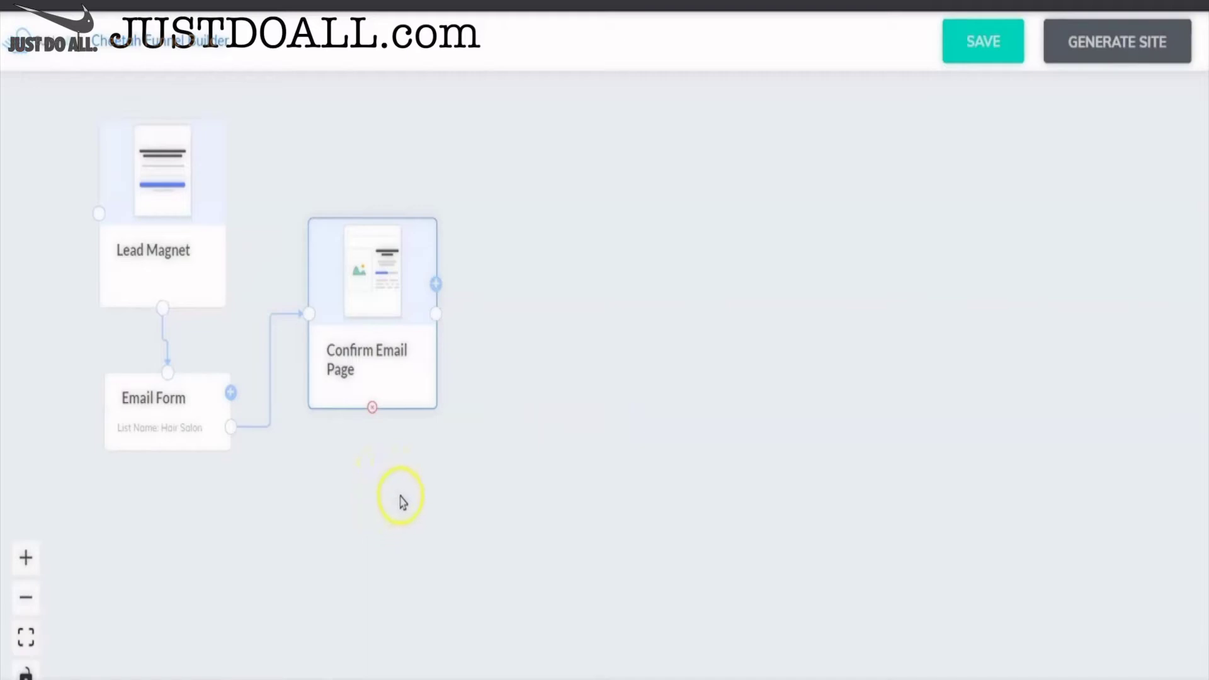
- Add three Thank You Page steps next to Confirm Email Page
left_click(435, 289)
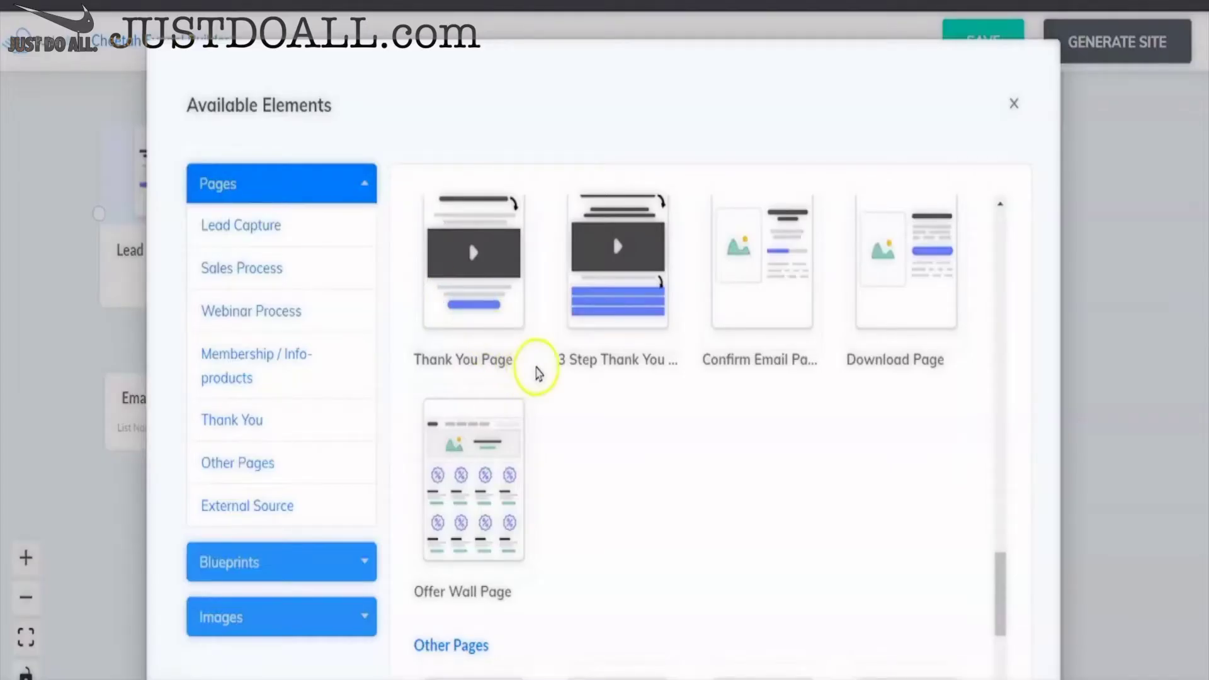
scroll(539, 373, "down", 1)
scroll(538, 373, "up", 2)
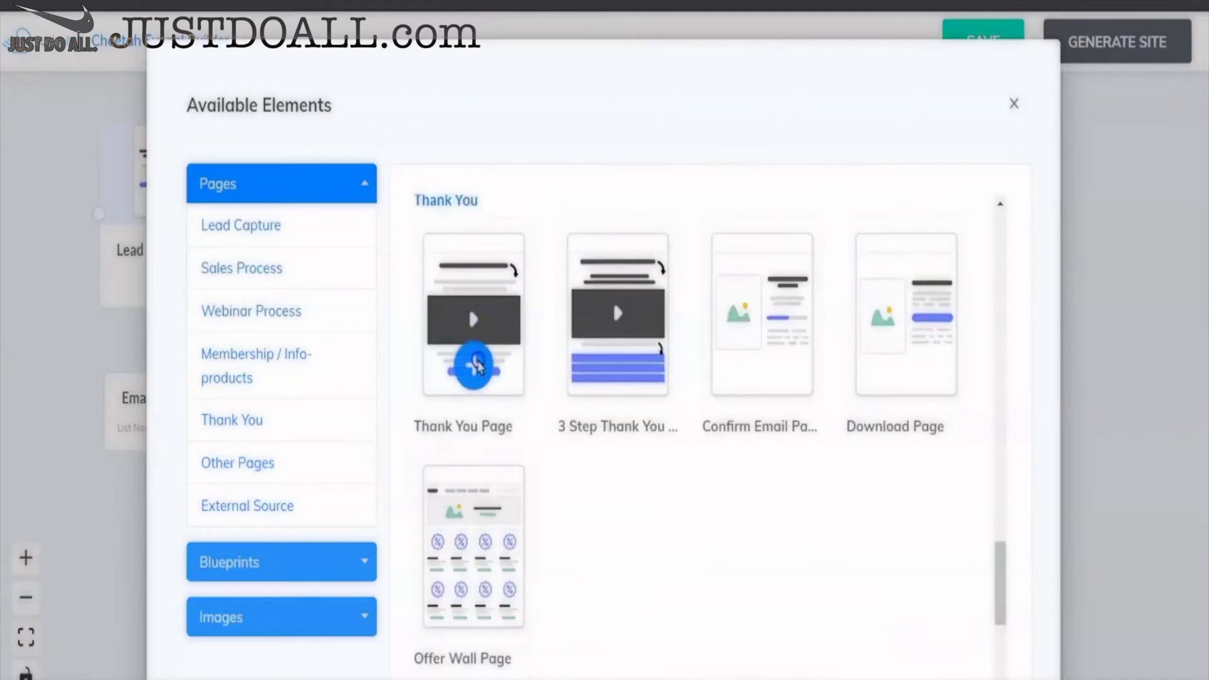
left_click(472, 359)
left_click_drag(747, 527, 615, 263)
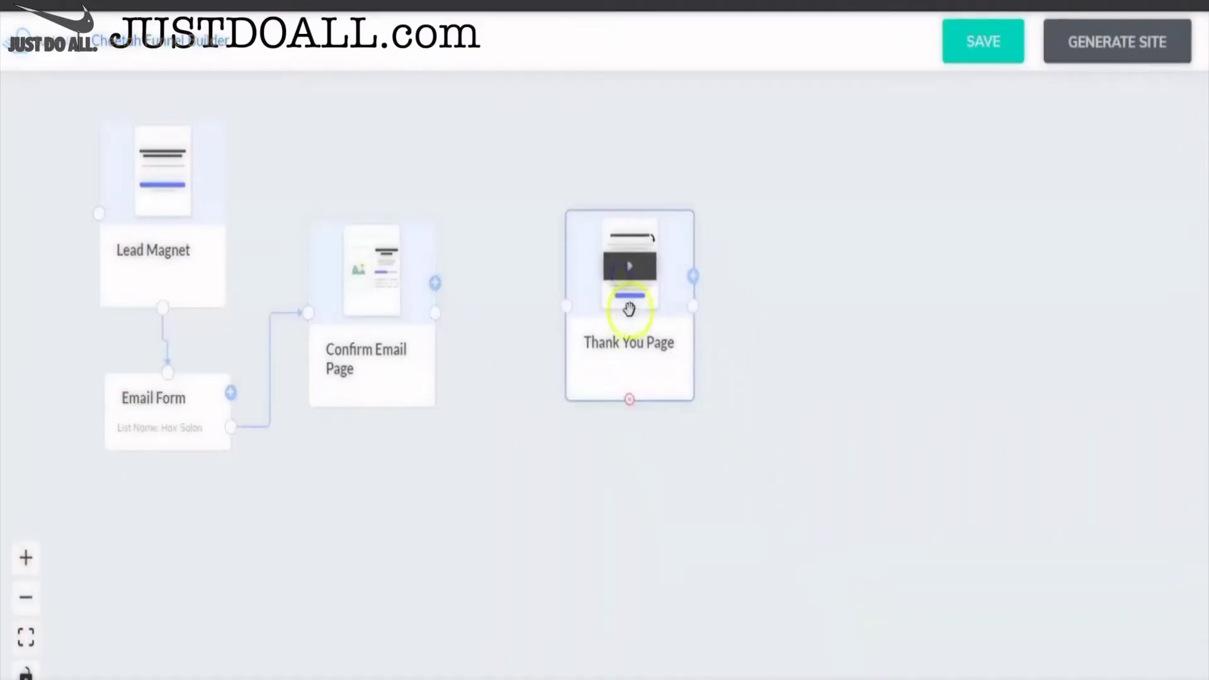
left_click(692, 275)
left_click(475, 360)
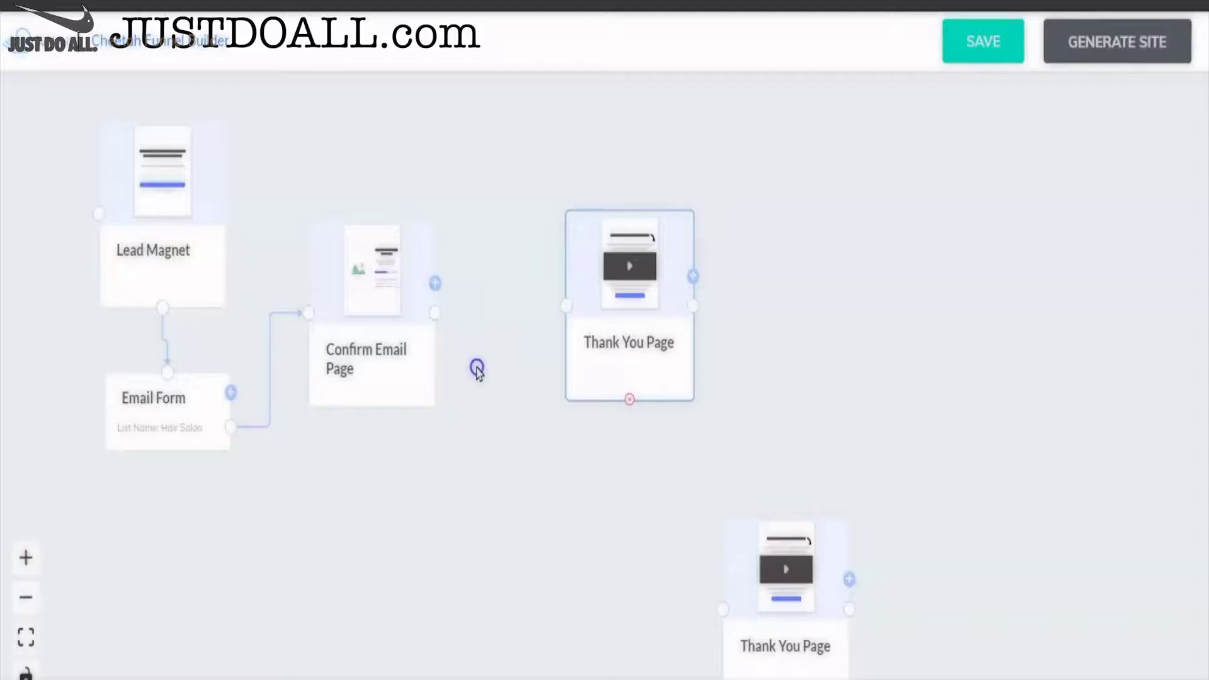
left_click_drag(740, 513, 729, 162)
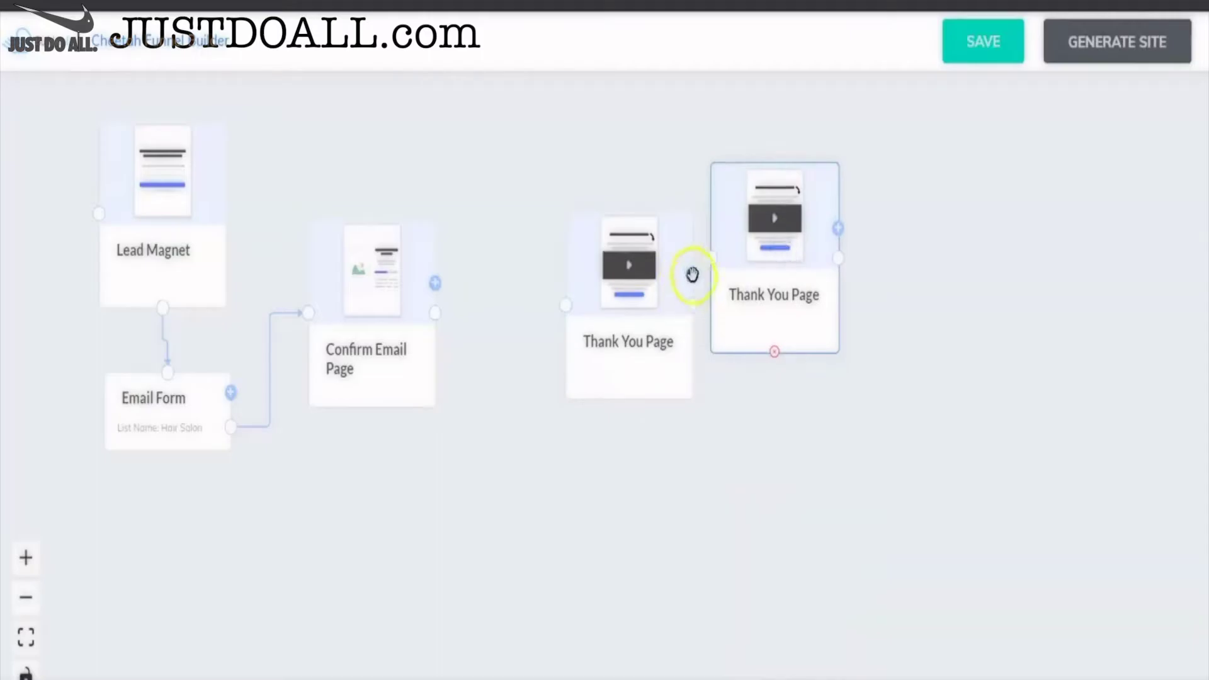
left_click(693, 276)
left_click(474, 361)
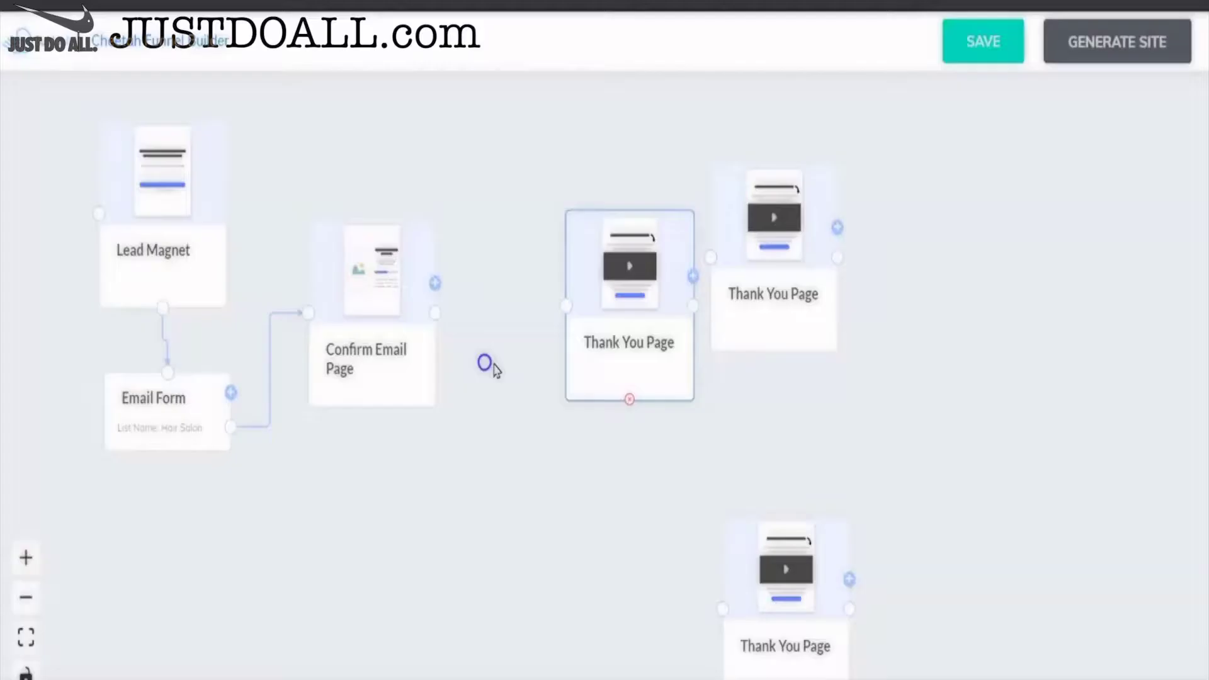
- Rearrange the Thank You Pages, add a fourth, and link Confirm Email Page to the nearest one
left_click_drag(622, 311, 554, 206)
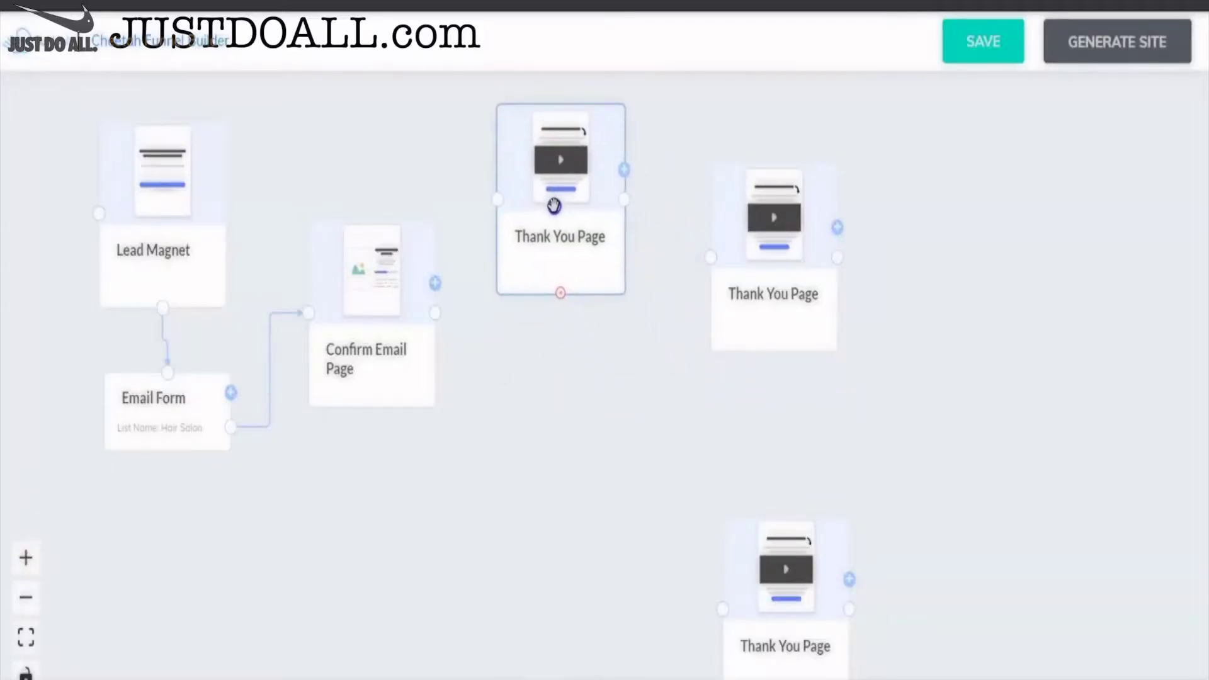
left_click_drag(771, 263, 882, 256)
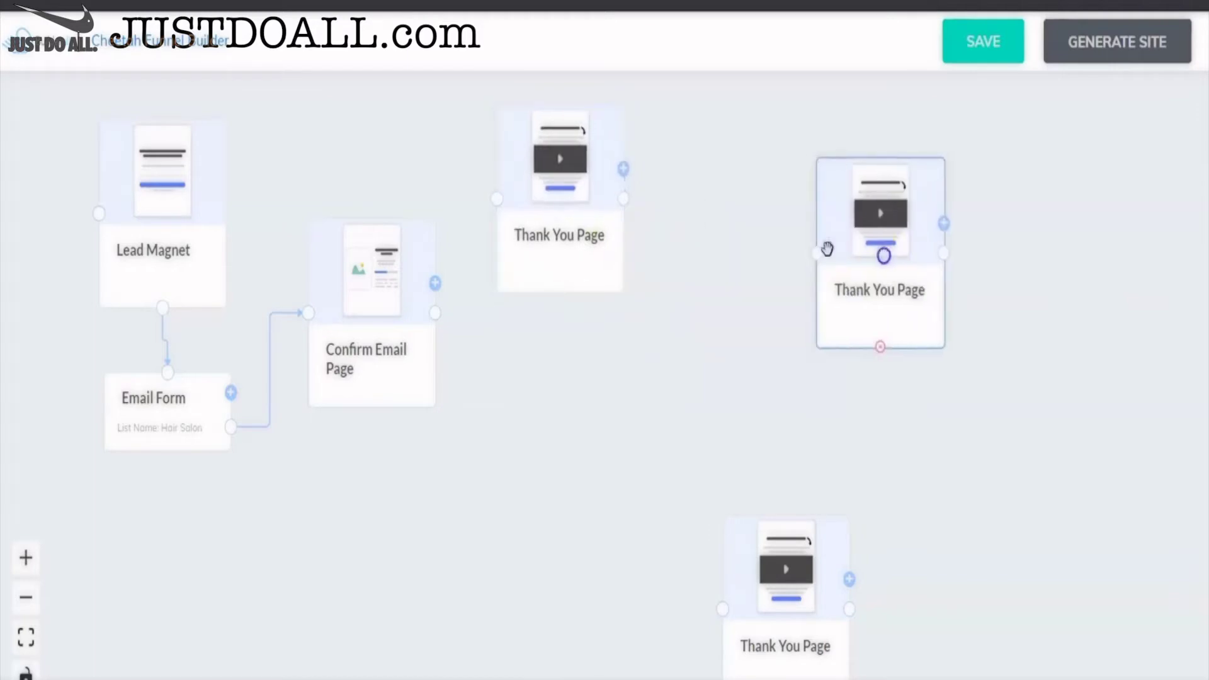
left_click_drag(568, 191, 575, 304)
left_click_drag(828, 233, 707, 163)
left_click_drag(819, 581, 793, 365)
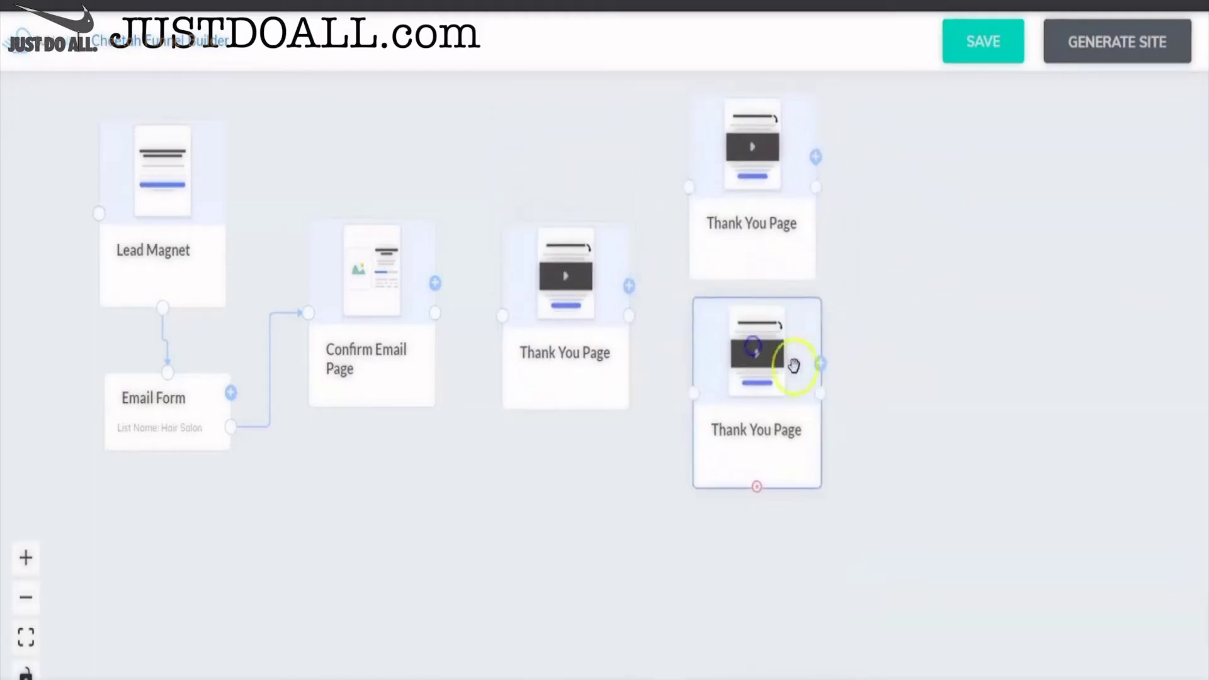
left_click(820, 364)
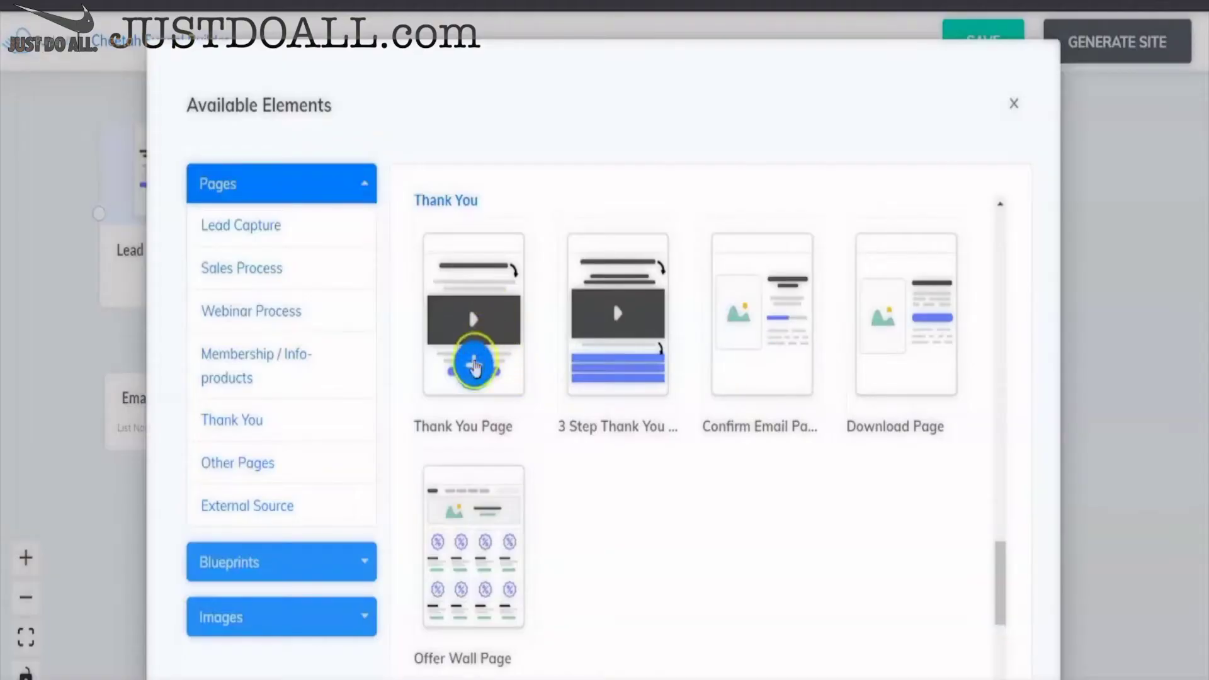
left_click(475, 363)
left_click_drag(832, 531, 817, 538)
left_click(936, 345)
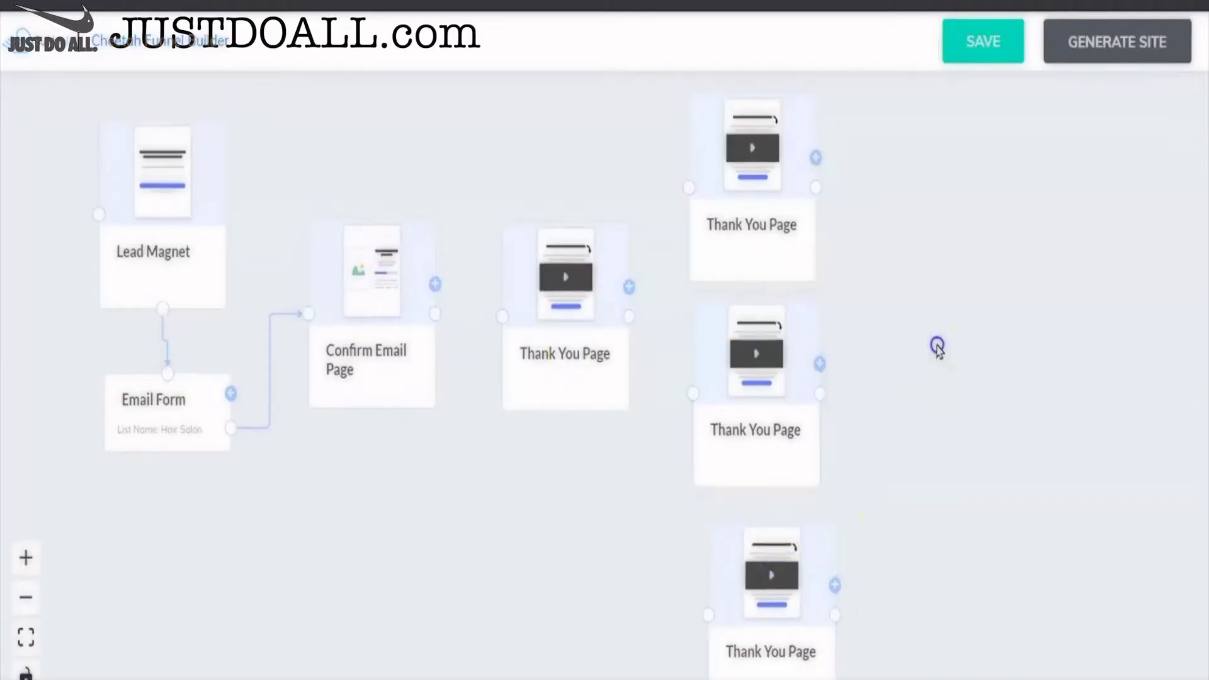
left_click_drag(438, 314, 505, 318)
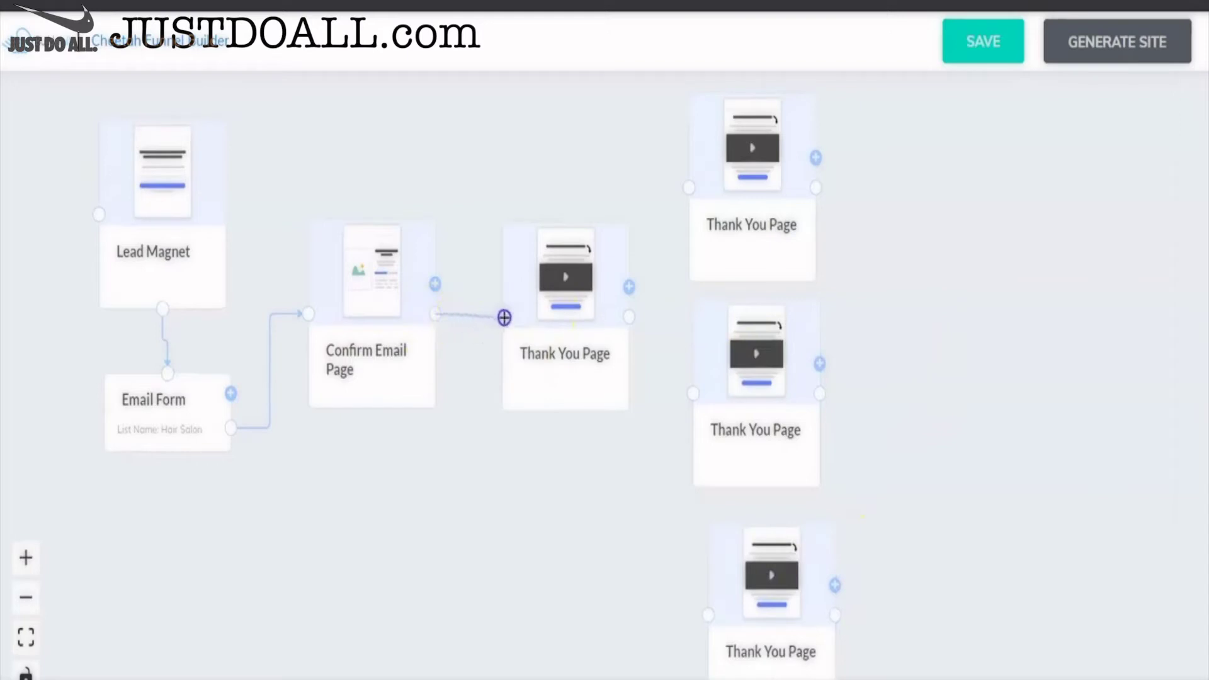
left_click_drag(528, 357, 583, 381)
- Rename the Thank You Page following Confirm Email Page to Survey
left_click(718, 217)
left_click(646, 410)
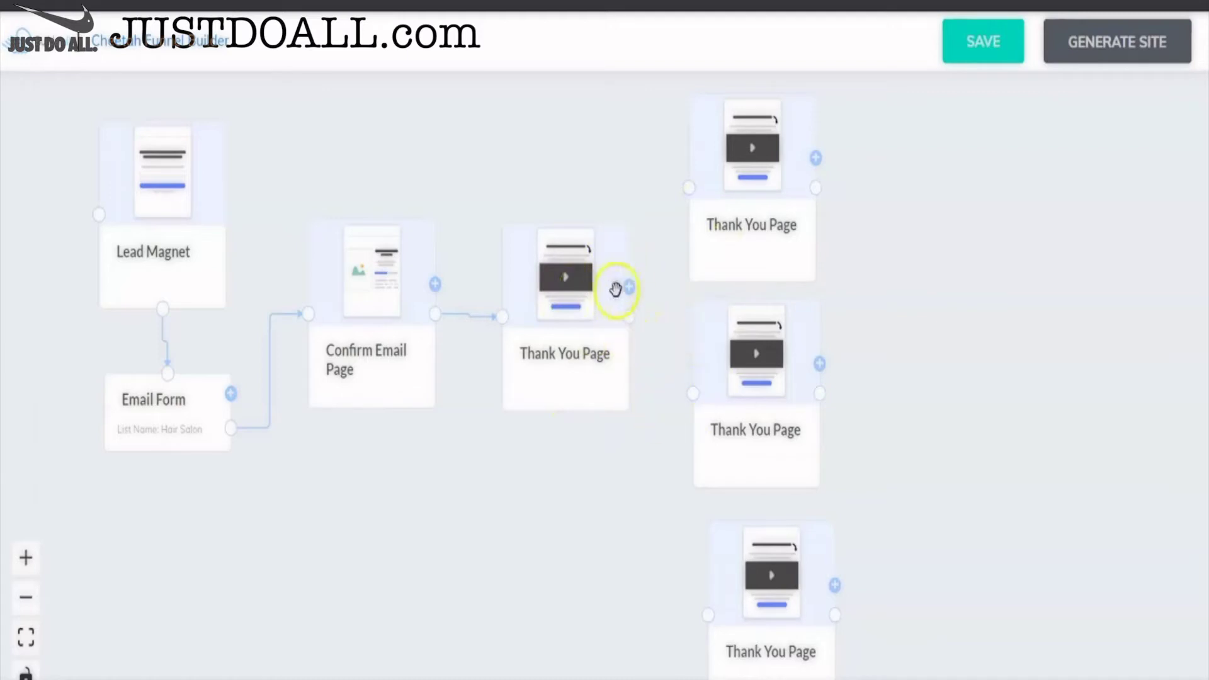
left_click(585, 371)
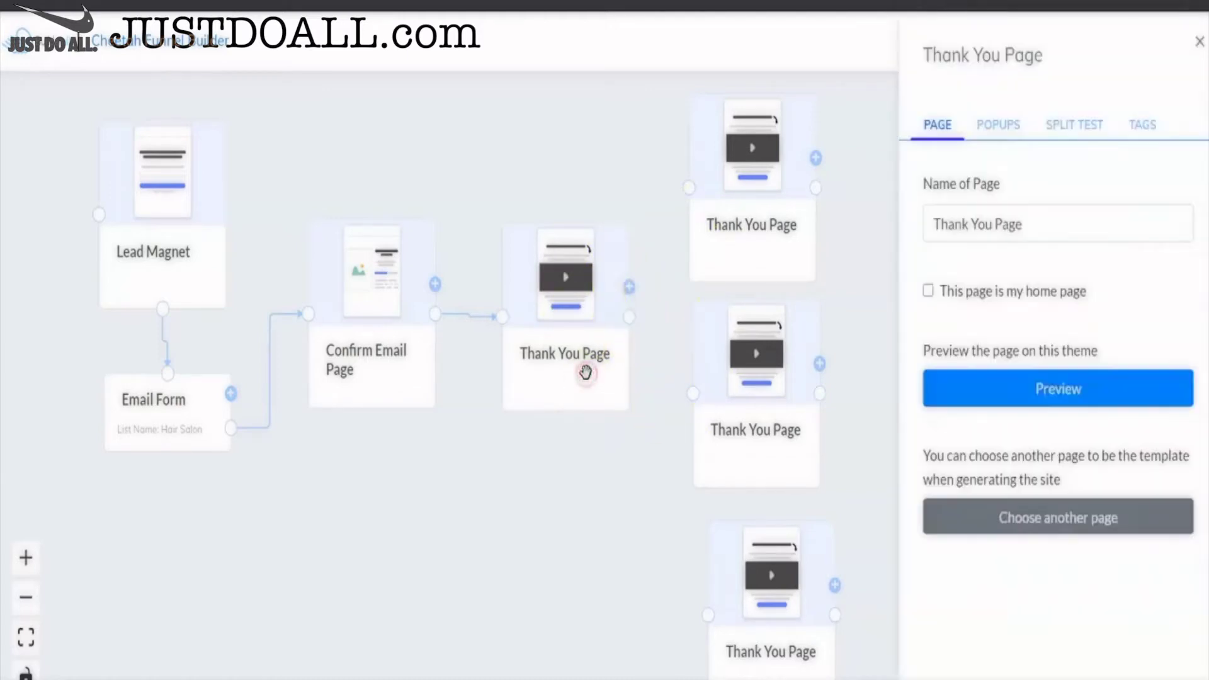
left_click_drag(1020, 224, 922, 216)
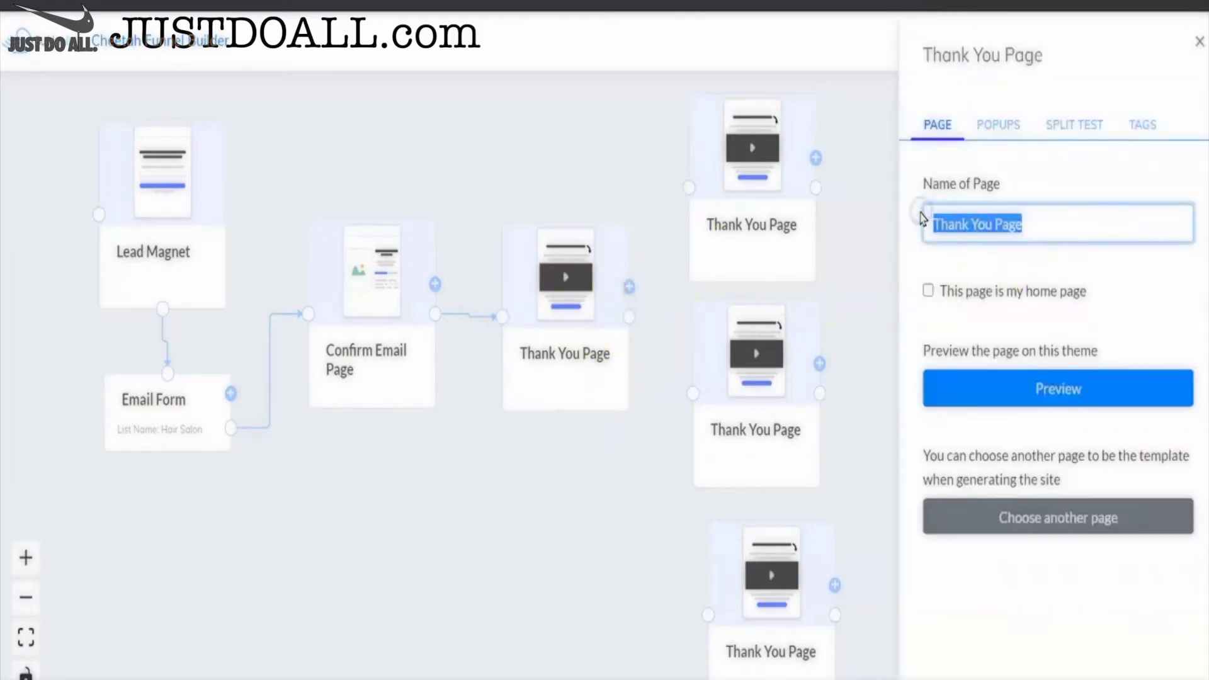
type("Survey")
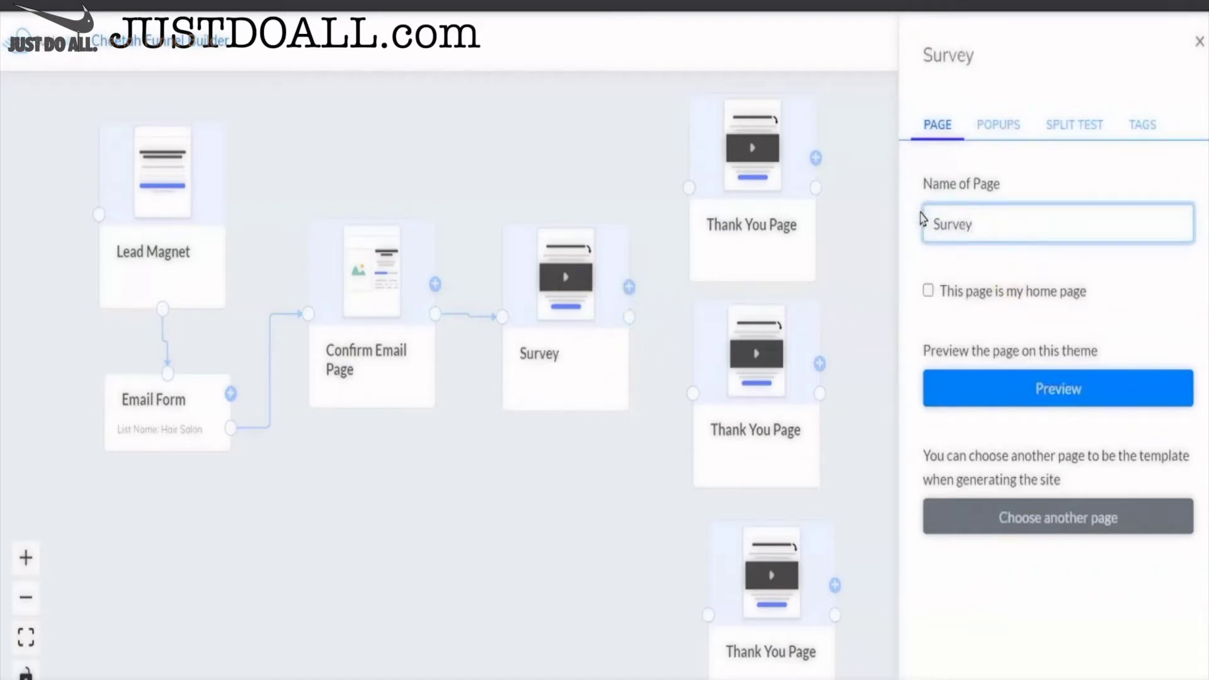
left_click(1199, 42)
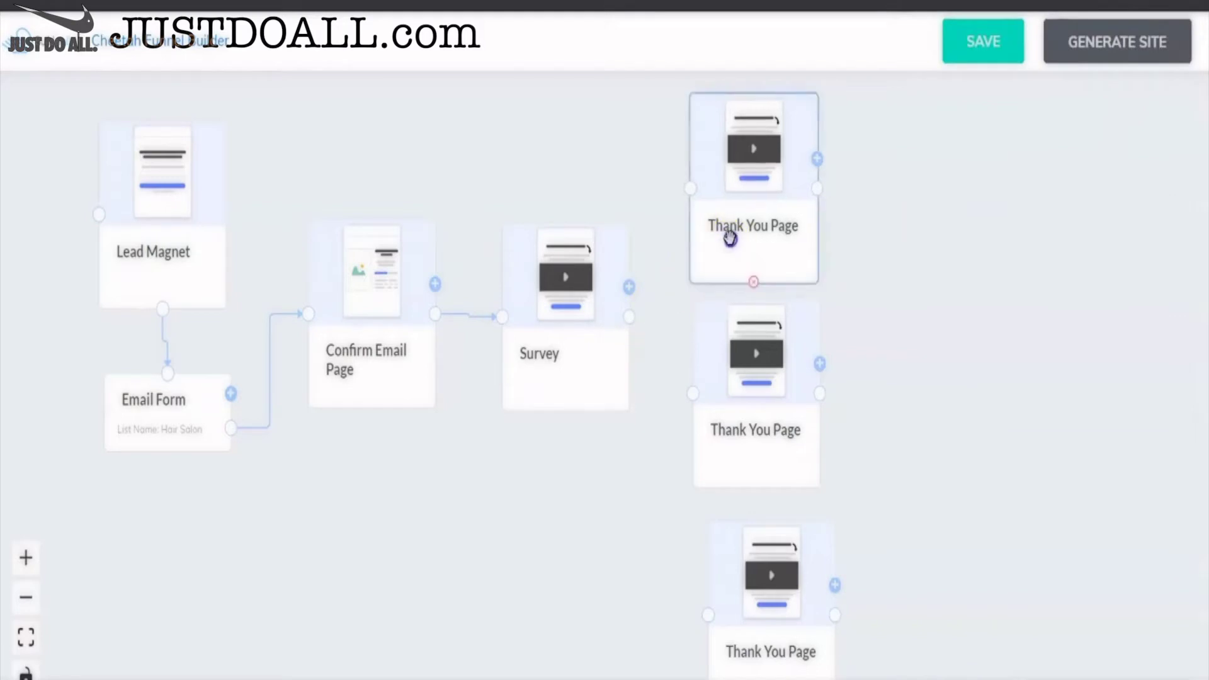
- Nudge the three Thank You Pages right, link Survey to the middle one, and save the funnel
left_click_drag(728, 238, 744, 242)
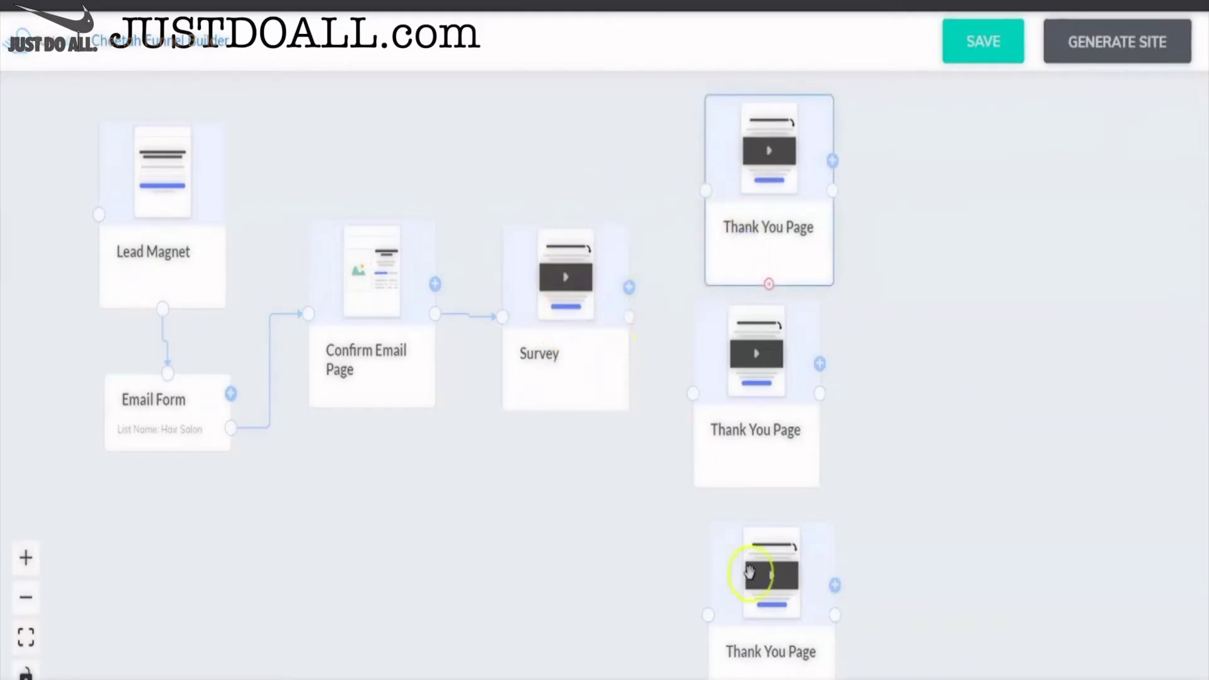
left_click_drag(765, 414, 778, 420)
left_click_drag(791, 577, 792, 570)
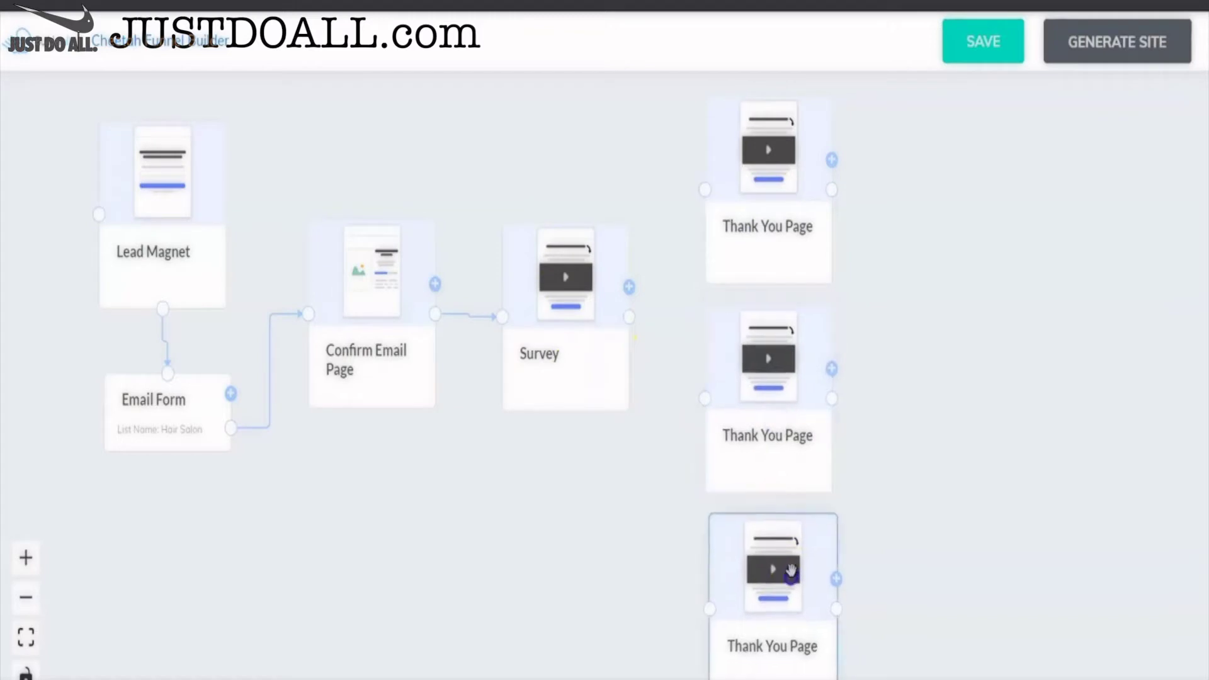
left_click_drag(632, 316, 710, 181)
left_click(706, 404)
mouse_move(636, 306)
left_mouse_down()
mouse_move(707, 168)
mouse_move(715, 210)
mouse_move(620, 308)
mouse_move(623, 324)
left_mouse_up()
left_click_drag(707, 397, 632, 322)
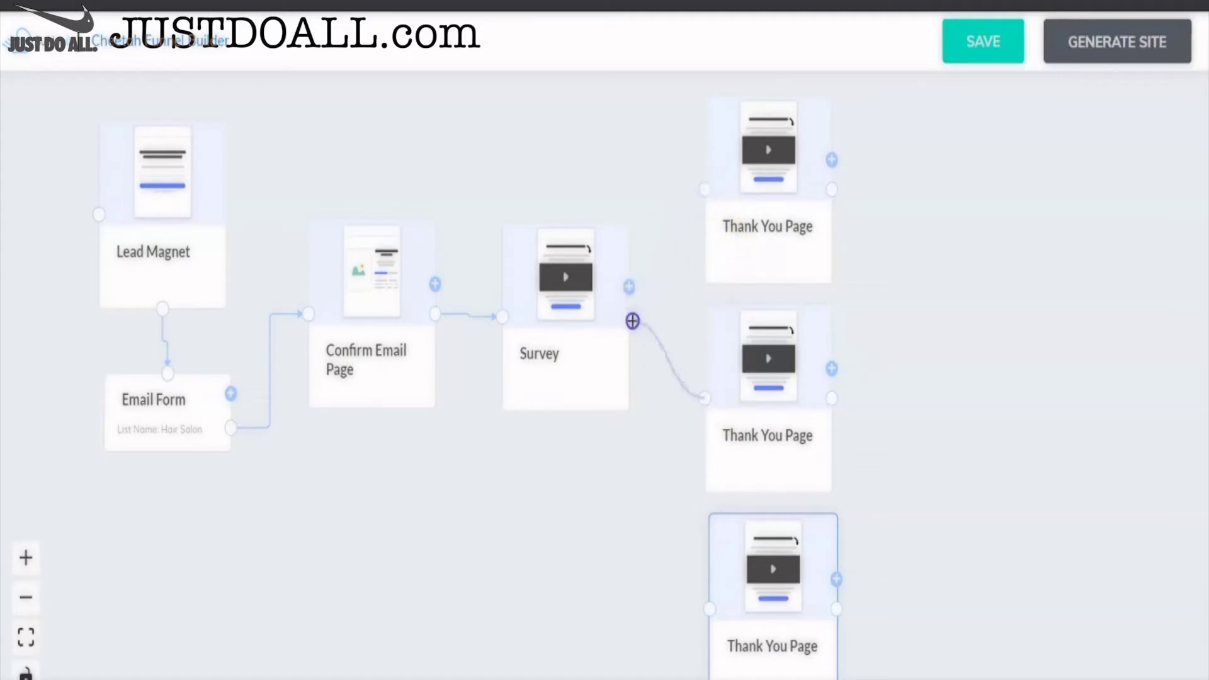
left_click(651, 472)
left_click(982, 54)
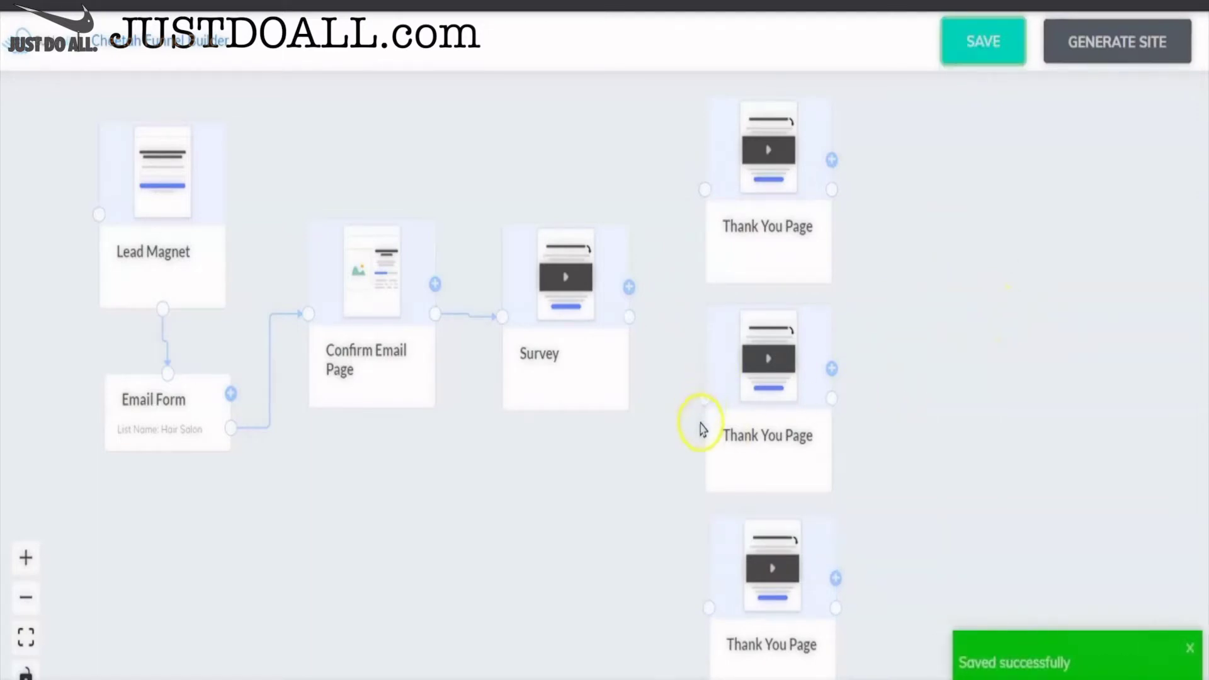
- Connect Survey to the top, middle and bottom Thank You Pages
mouse_move(705, 403)
left_mouse_down()
mouse_move(707, 421)
mouse_move(610, 296)
mouse_move(706, 397)
left_mouse_up()
left_click_drag(704, 189, 620, 312)
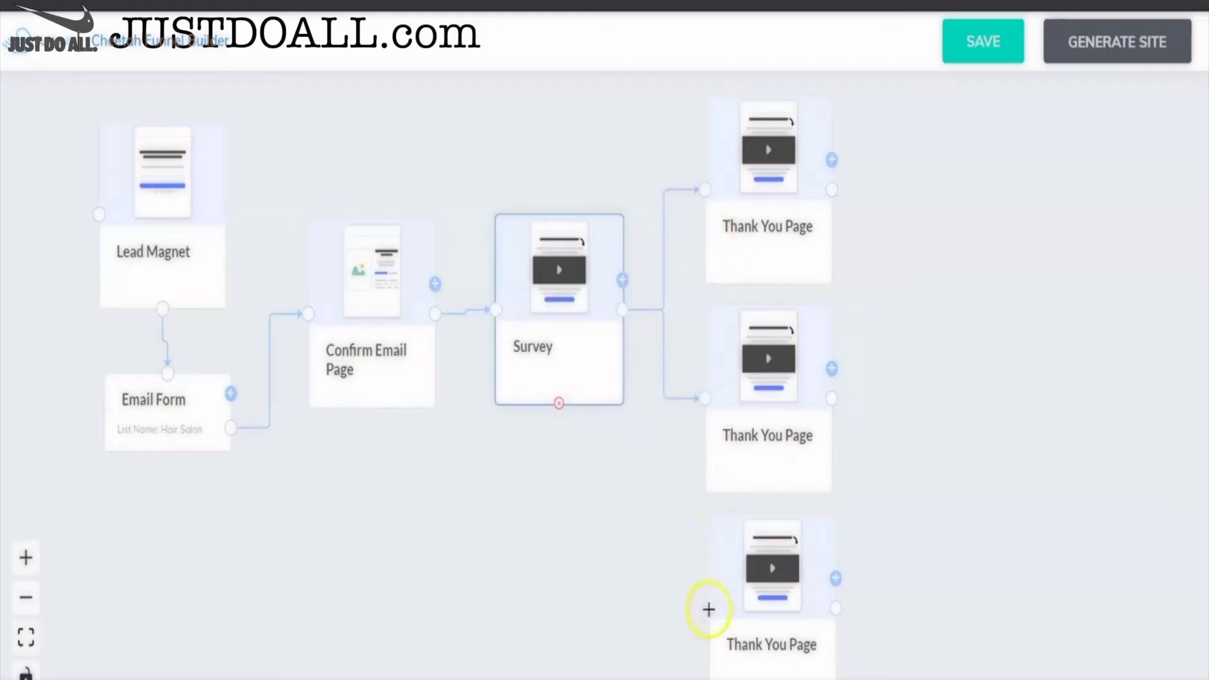
mouse_move(708, 609)
left_mouse_down()
mouse_move(640, 337)
mouse_move(621, 308)
mouse_move(712, 548)
mouse_move(717, 610)
left_mouse_up()
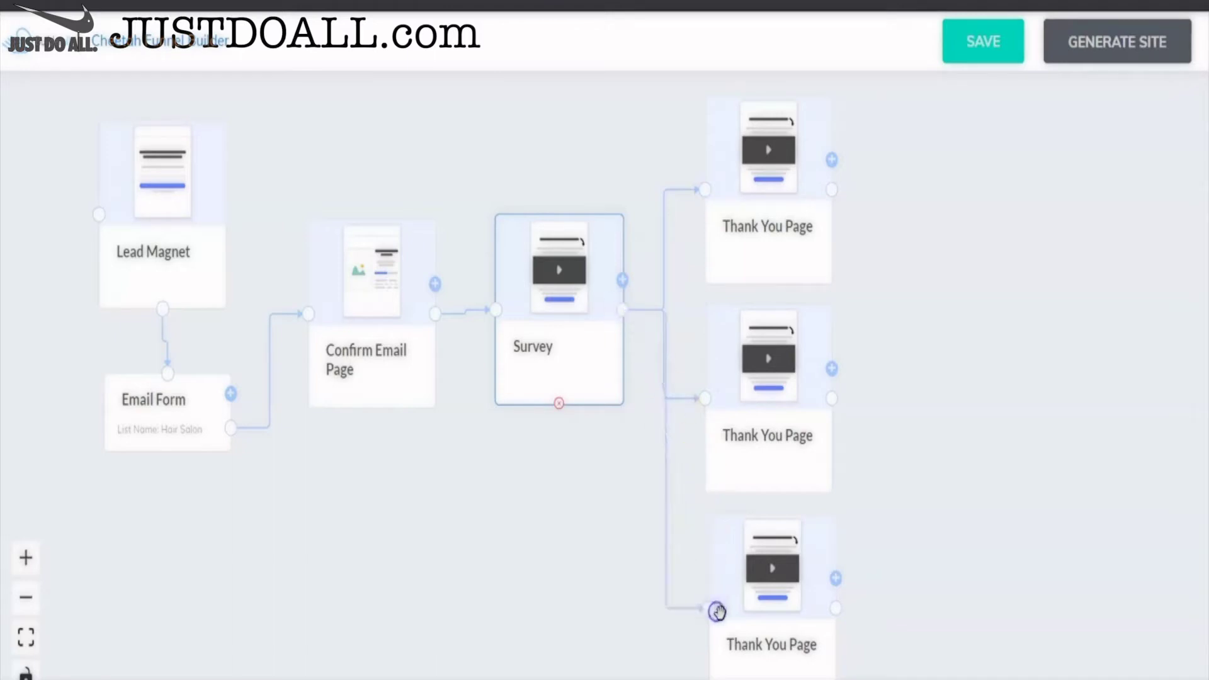
left_click(765, 240)
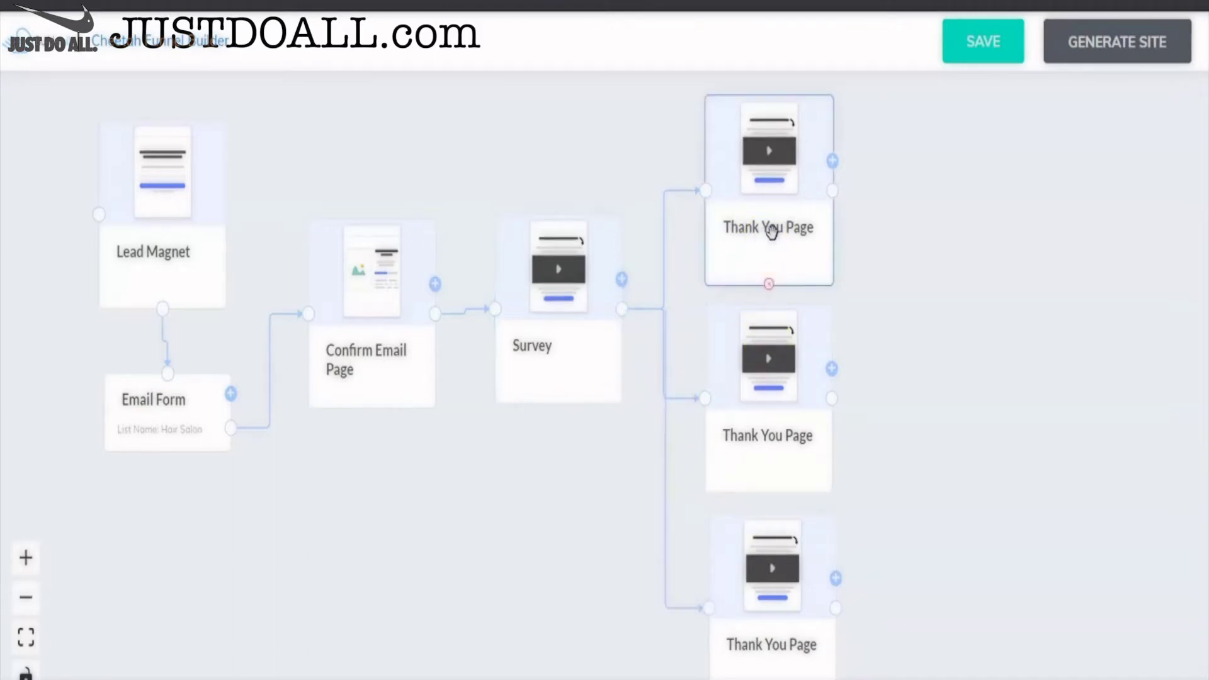
- Rename the top and middle Thank You Pages to Hair Color and Cut & Blow
left_click(772, 231)
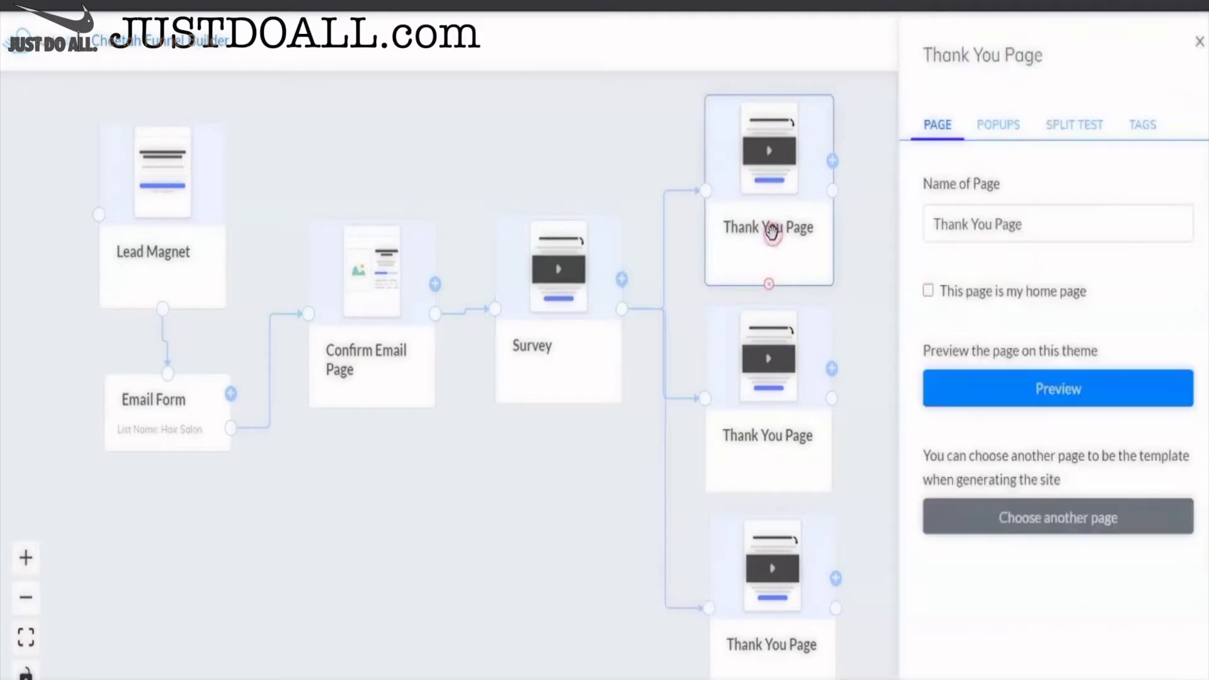
left_click_drag(1058, 228, 928, 225)
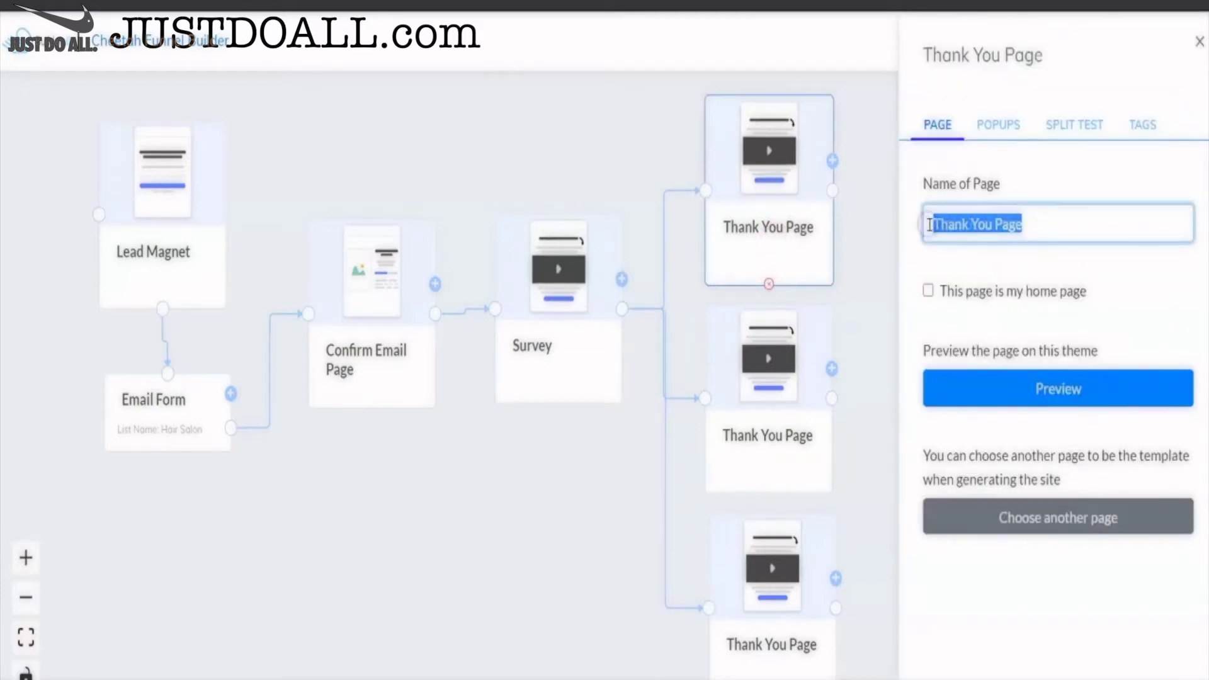
type("Hari")
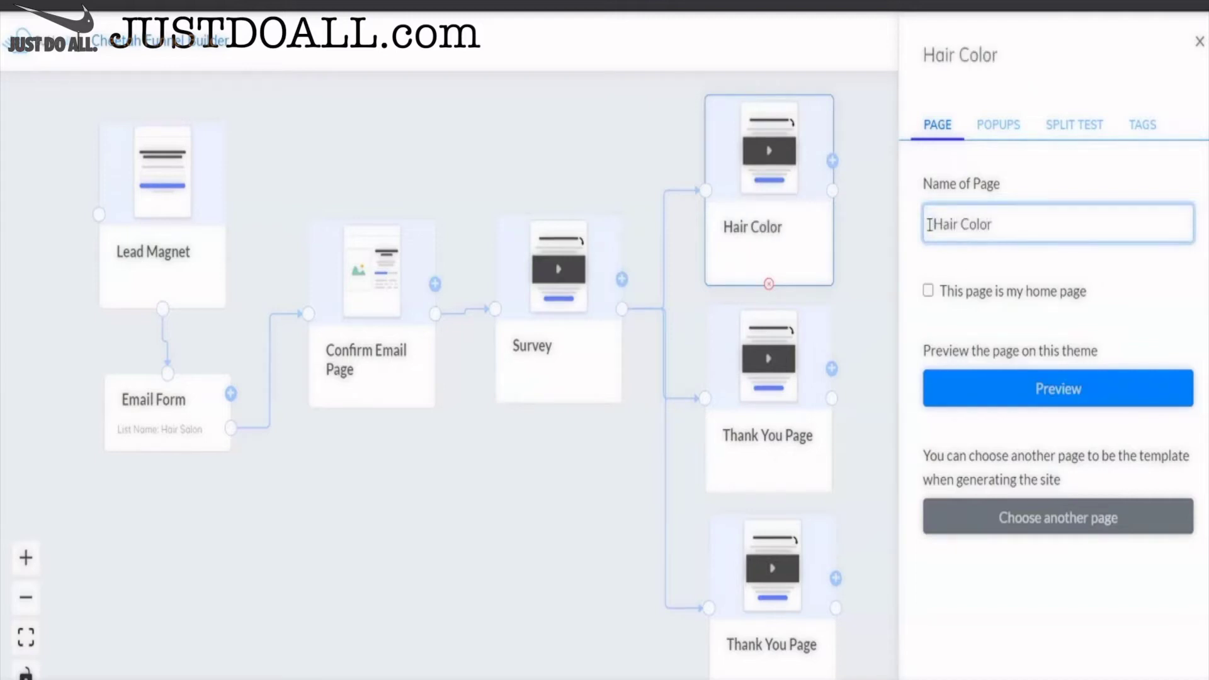
left_click(837, 233)
left_click(778, 421)
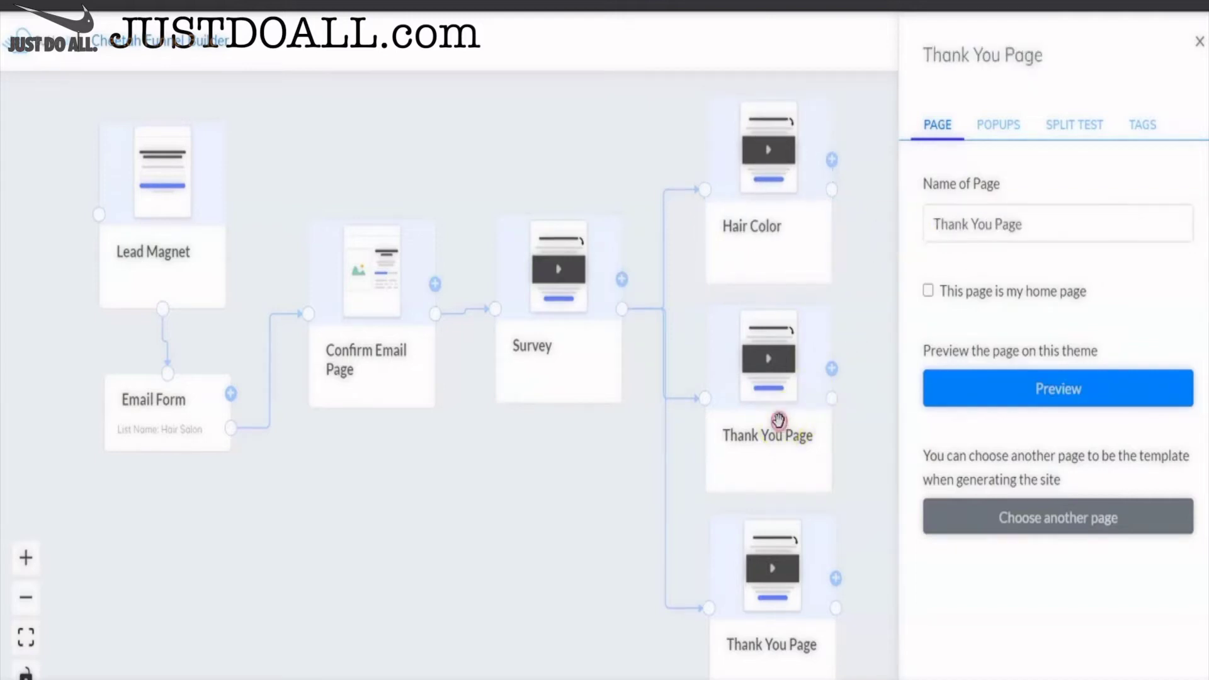
left_click_drag(1046, 227, 947, 233)
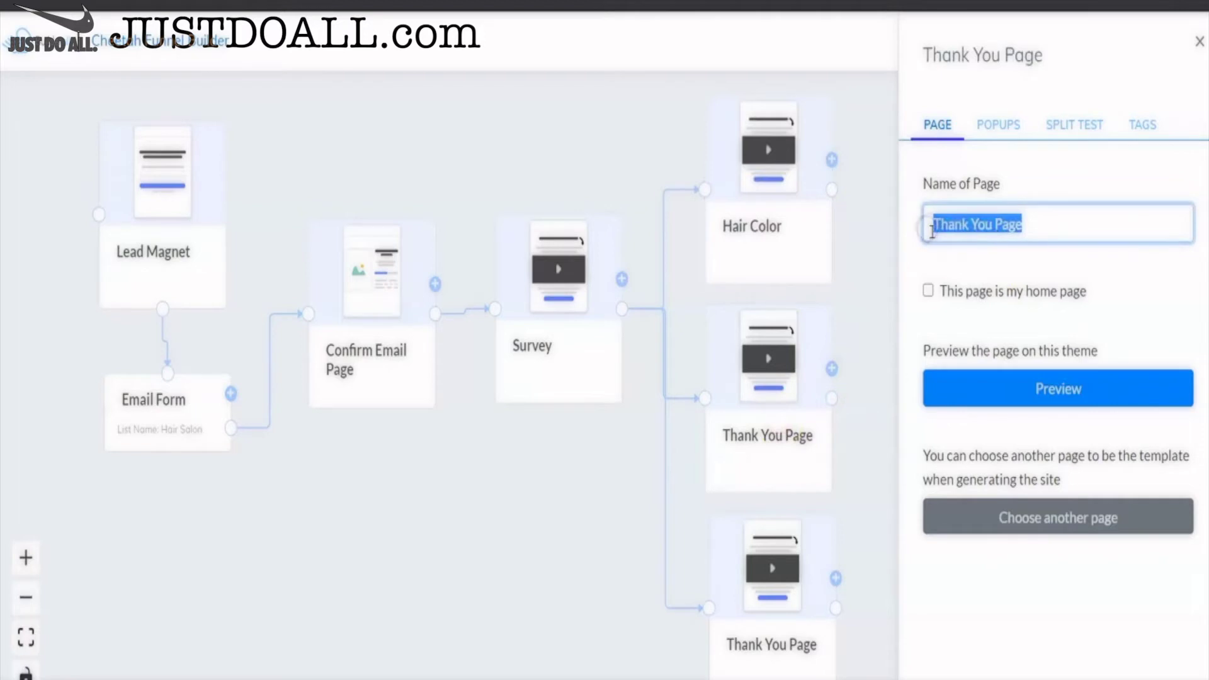
type("Cut & Blow")
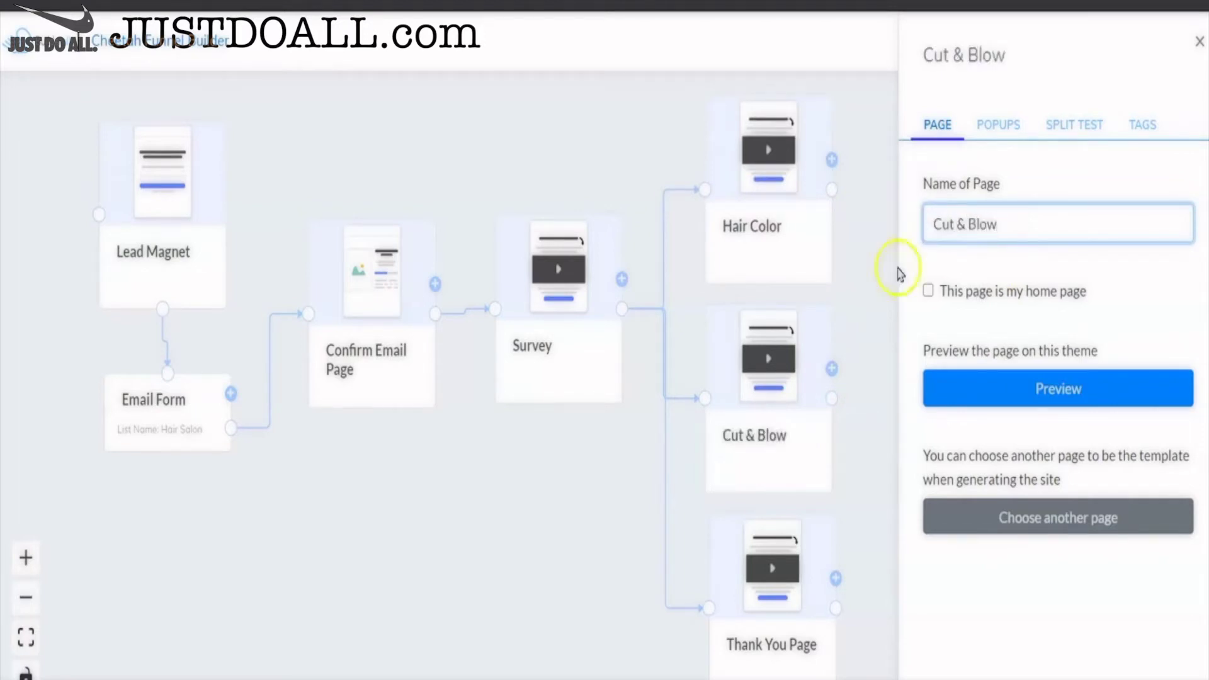
left_click(866, 290)
- Rename the bottom Thank You Page to Perm and close its settings panel
left_click(775, 575)
left_click(1052, 224)
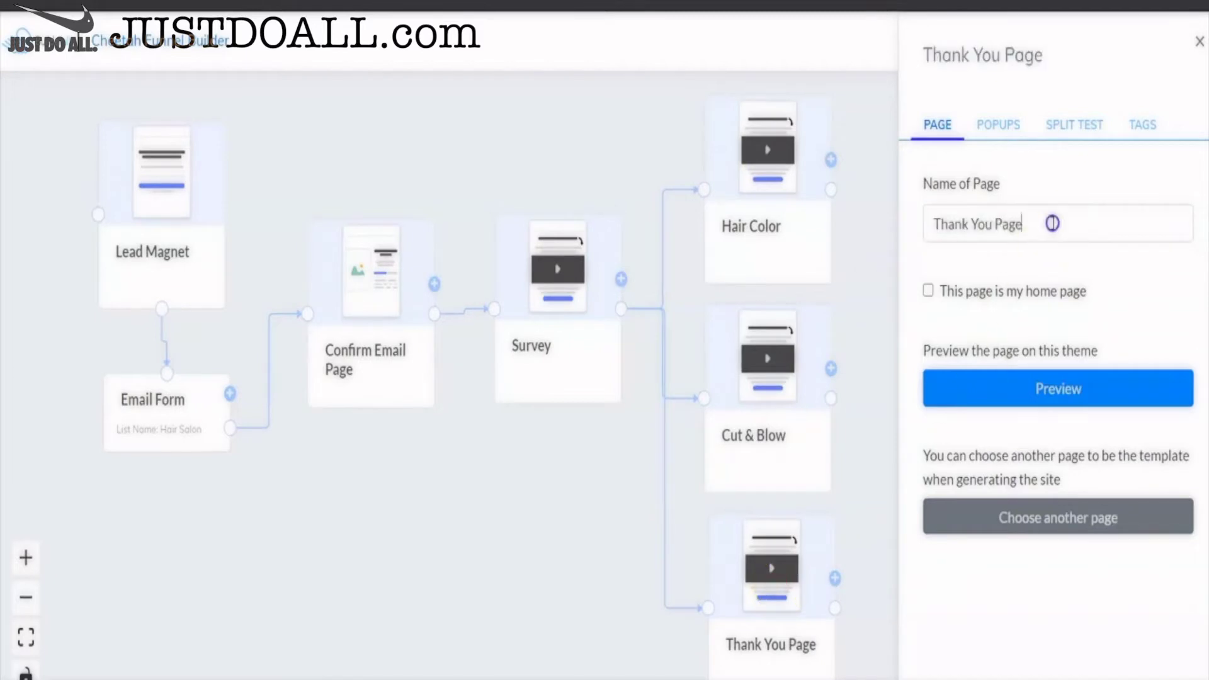
left_click_drag(1052, 224, 938, 226)
type("Perm")
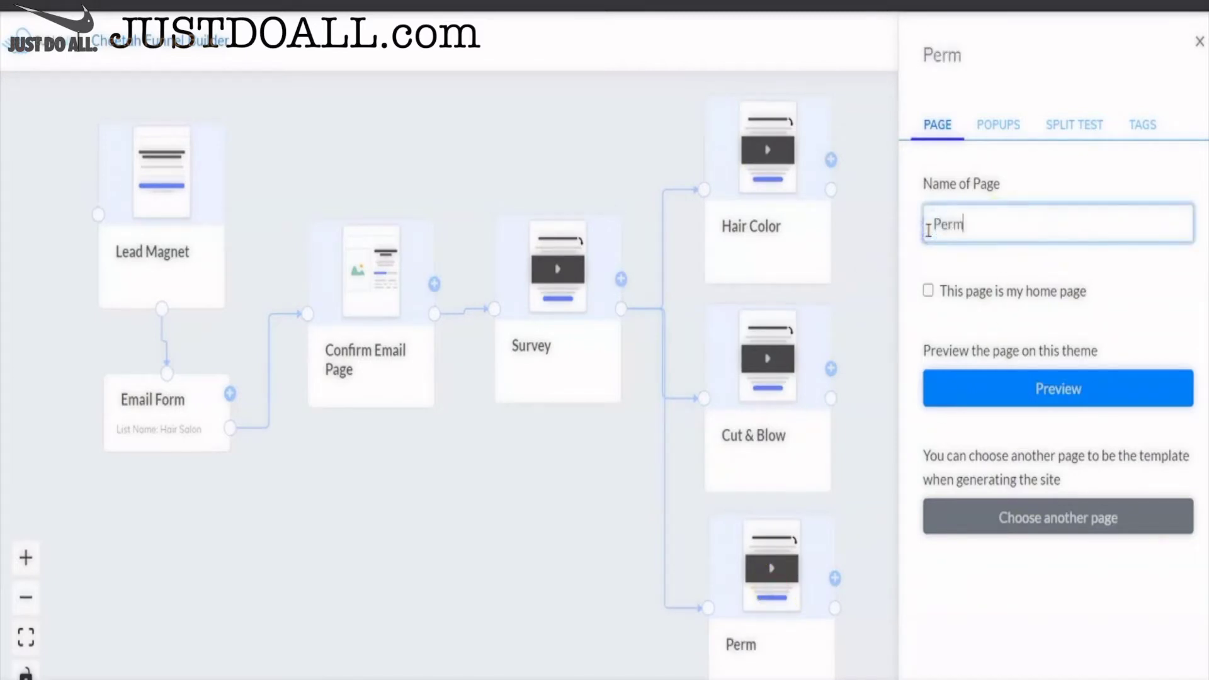
left_click(877, 251)
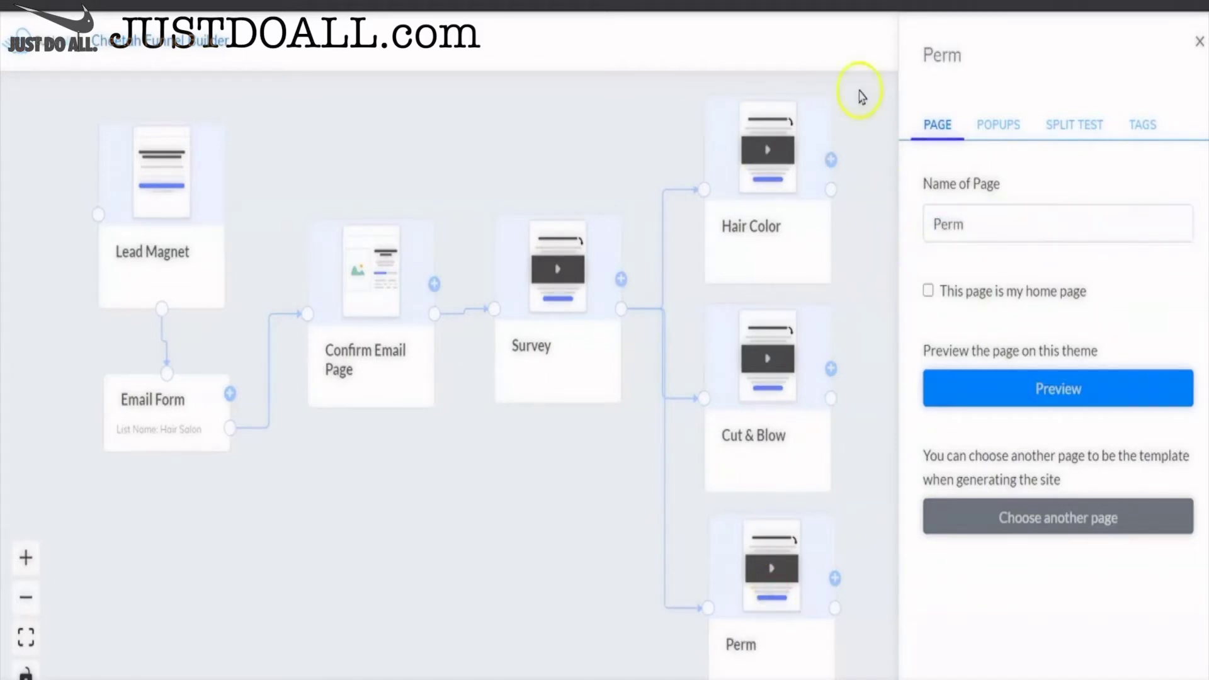
left_click(1199, 44)
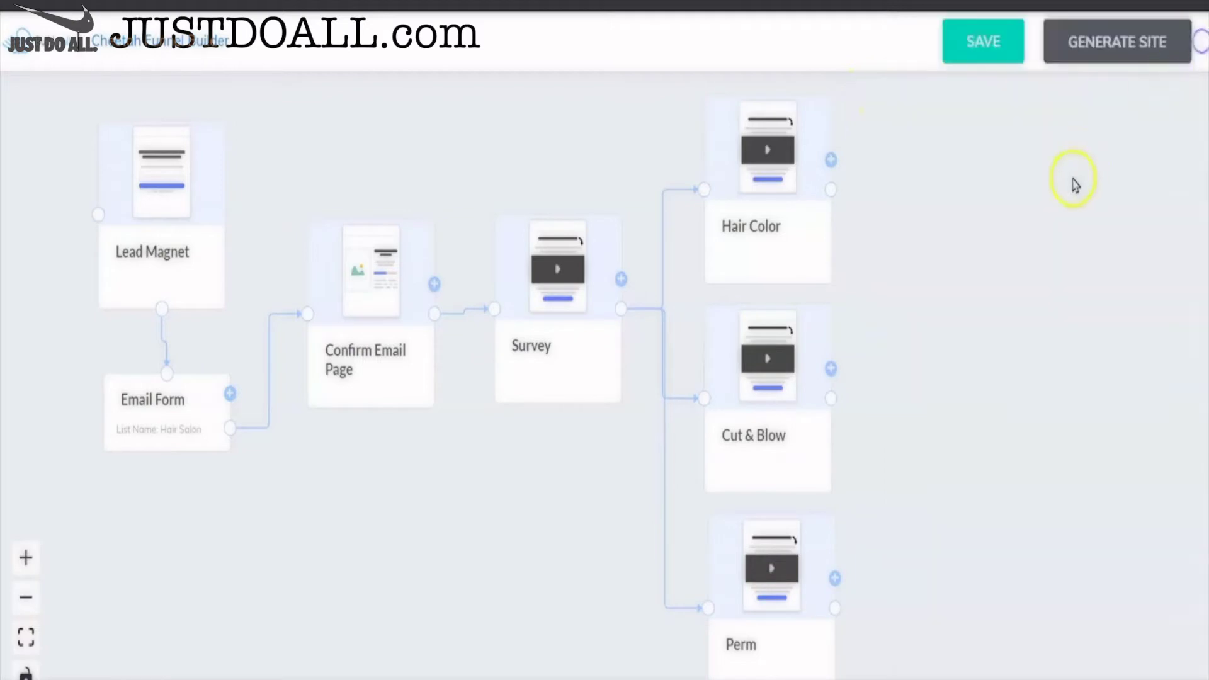
- Shift Lead Magnet, Email Form, Confirm Email, Survey, Hair Color, Cut & Blow and Perm leftward into a compact layout
left_click(823, 542)
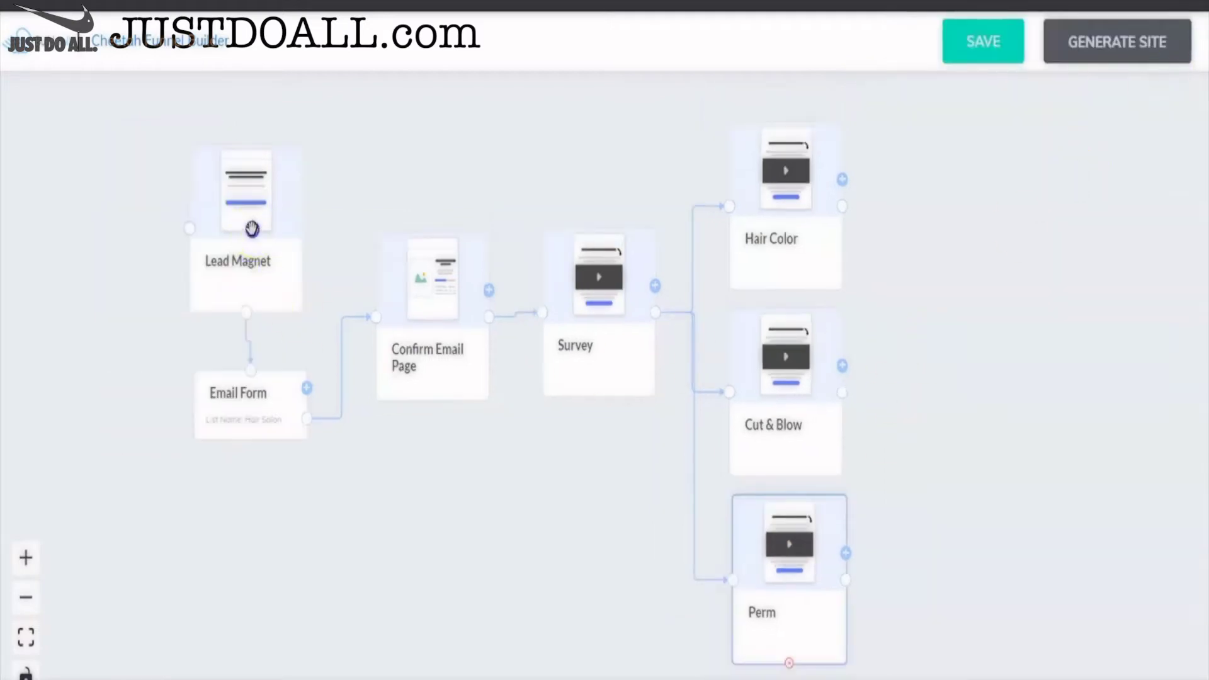
left_click_drag(249, 220, 155, 208)
left_click_drag(233, 392, 135, 368)
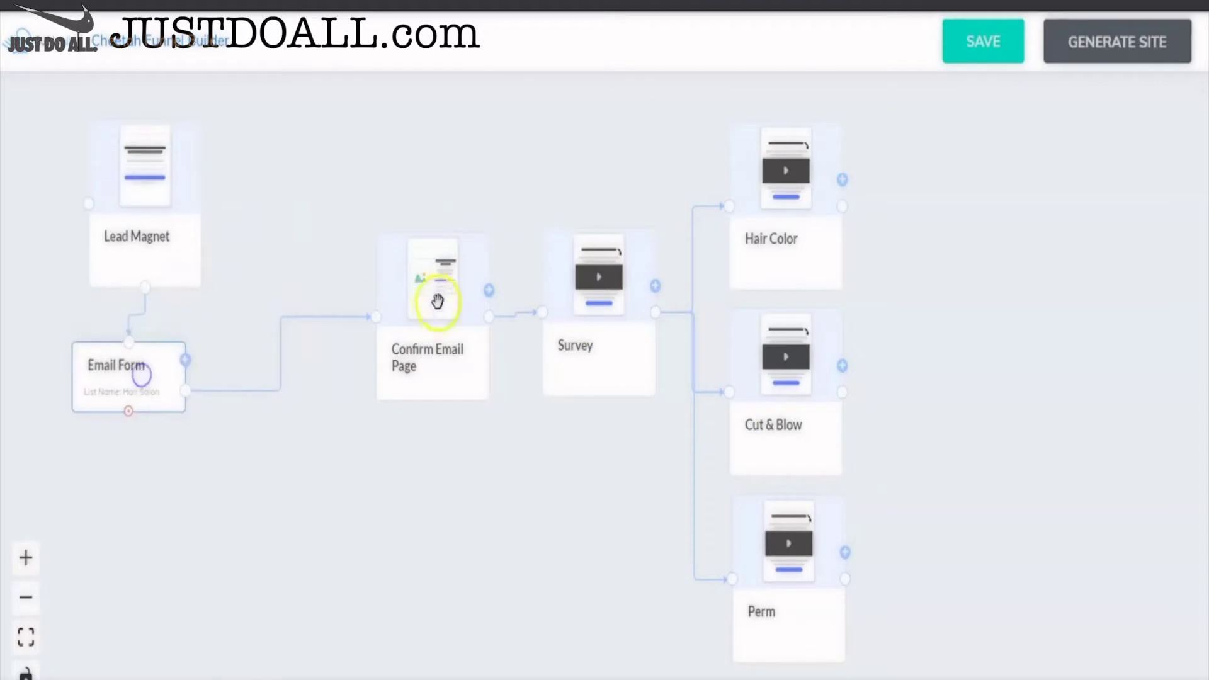
left_click_drag(432, 284, 311, 270)
left_click_drag(580, 300, 440, 295)
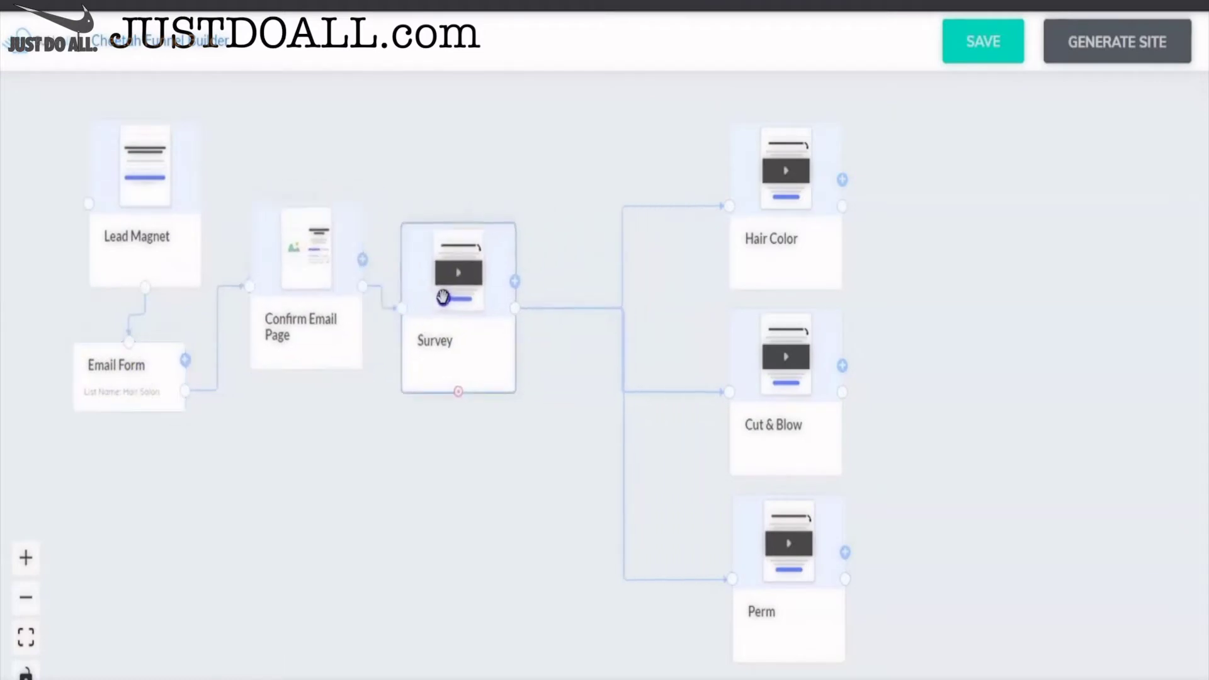
left_click_drag(787, 193, 652, 188)
left_click_drag(785, 345, 646, 353)
left_click_drag(799, 589, 665, 603)
left_click(927, 439)
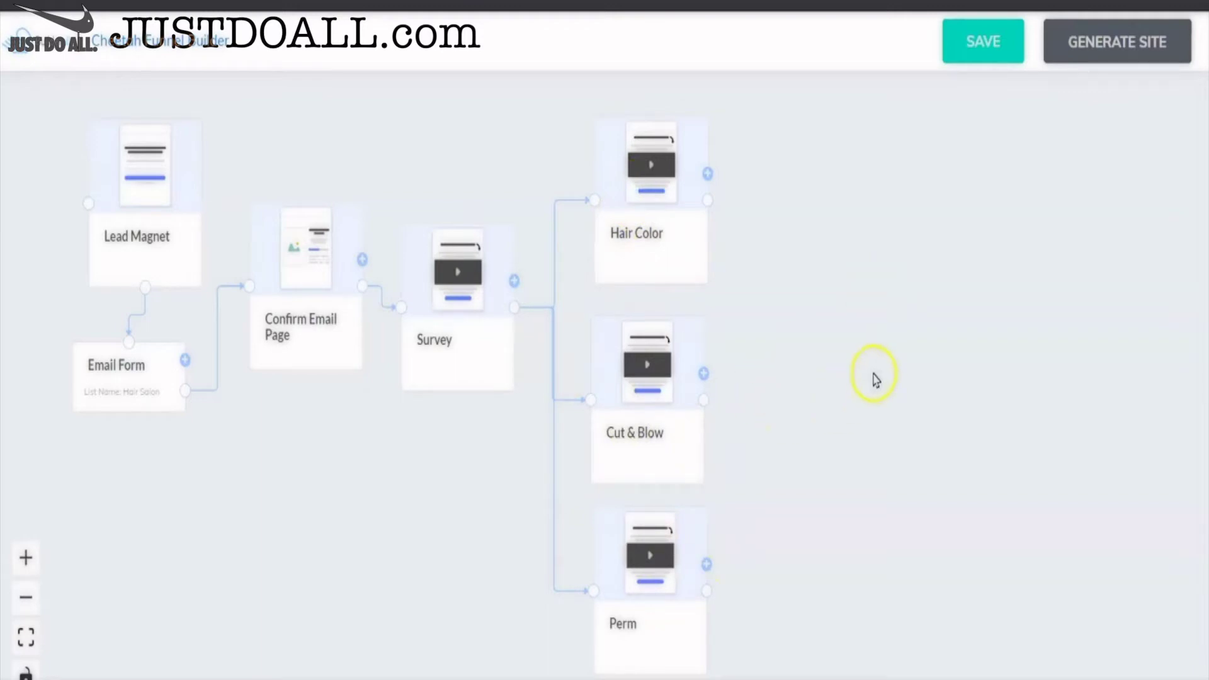
- Add a Checkout Page beside Cut & Blow with its checkout step just below
left_click(703, 374)
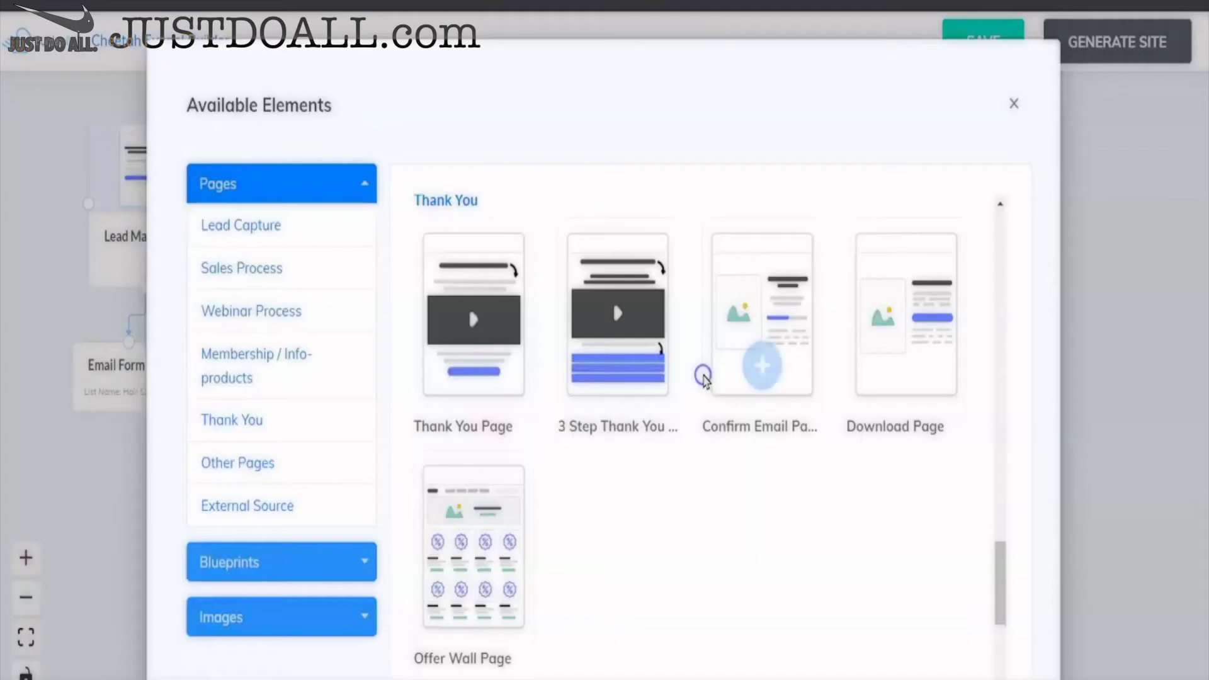
scroll(751, 485, "down", 5)
scroll(751, 489, "down", 2)
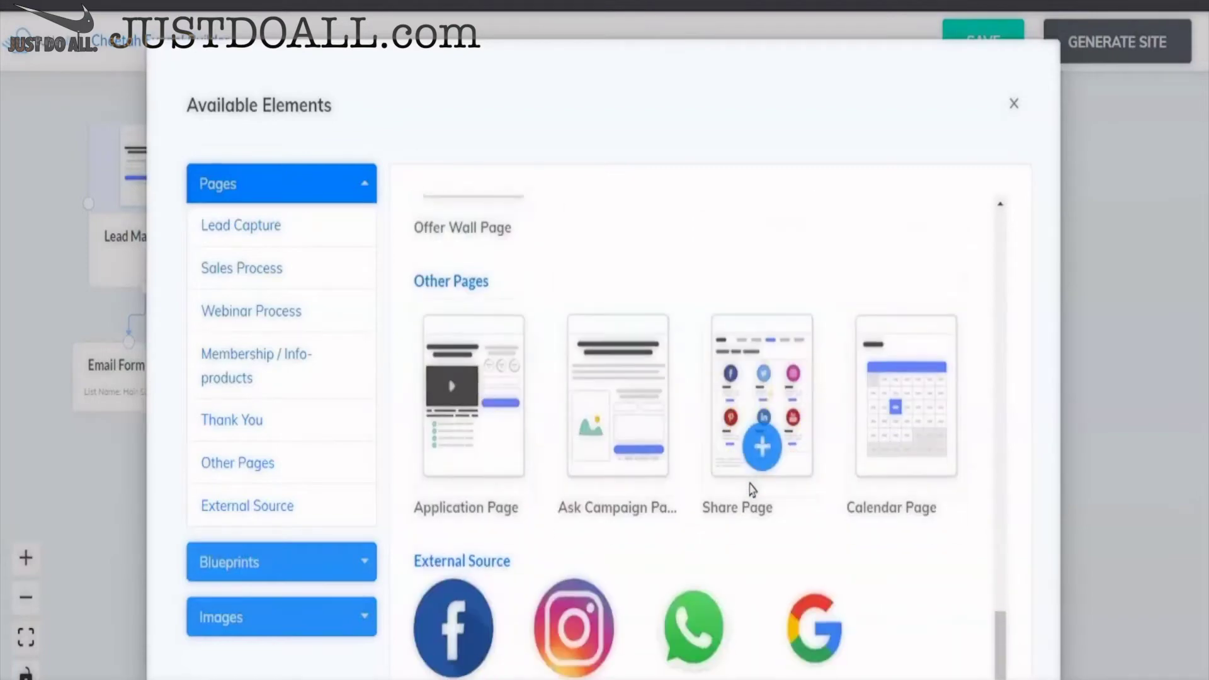
scroll(751, 489, "up", 7)
scroll(752, 489, "up", 15)
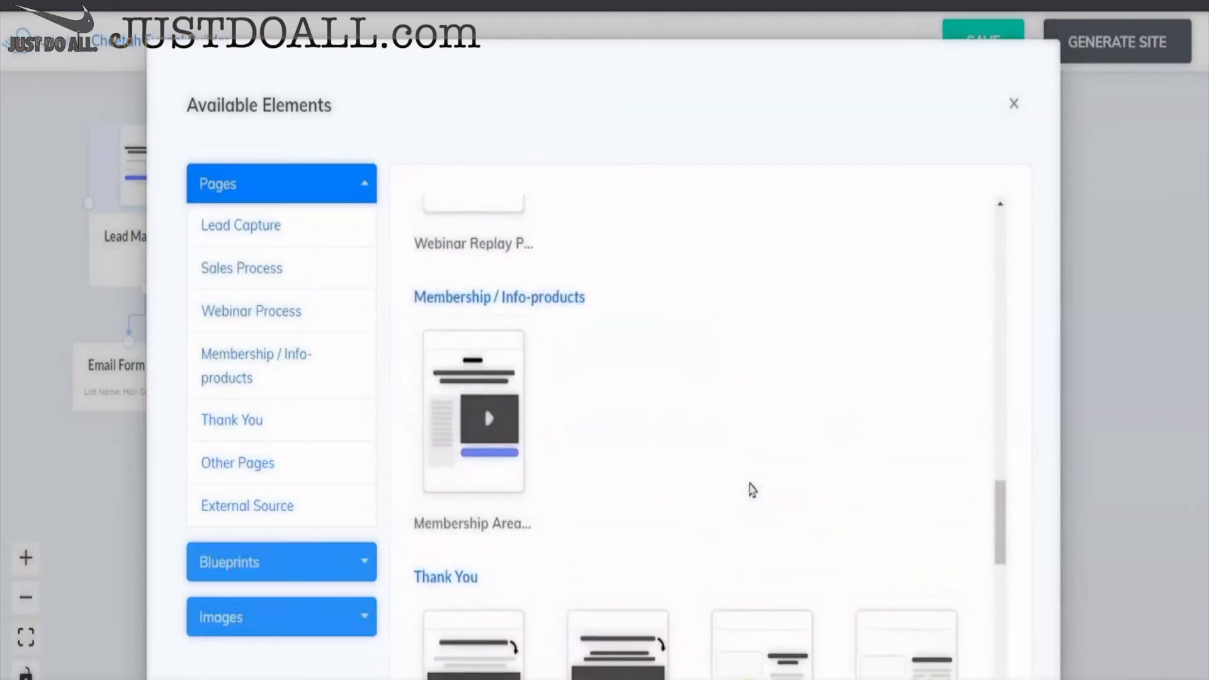
scroll(751, 490, "up", 3)
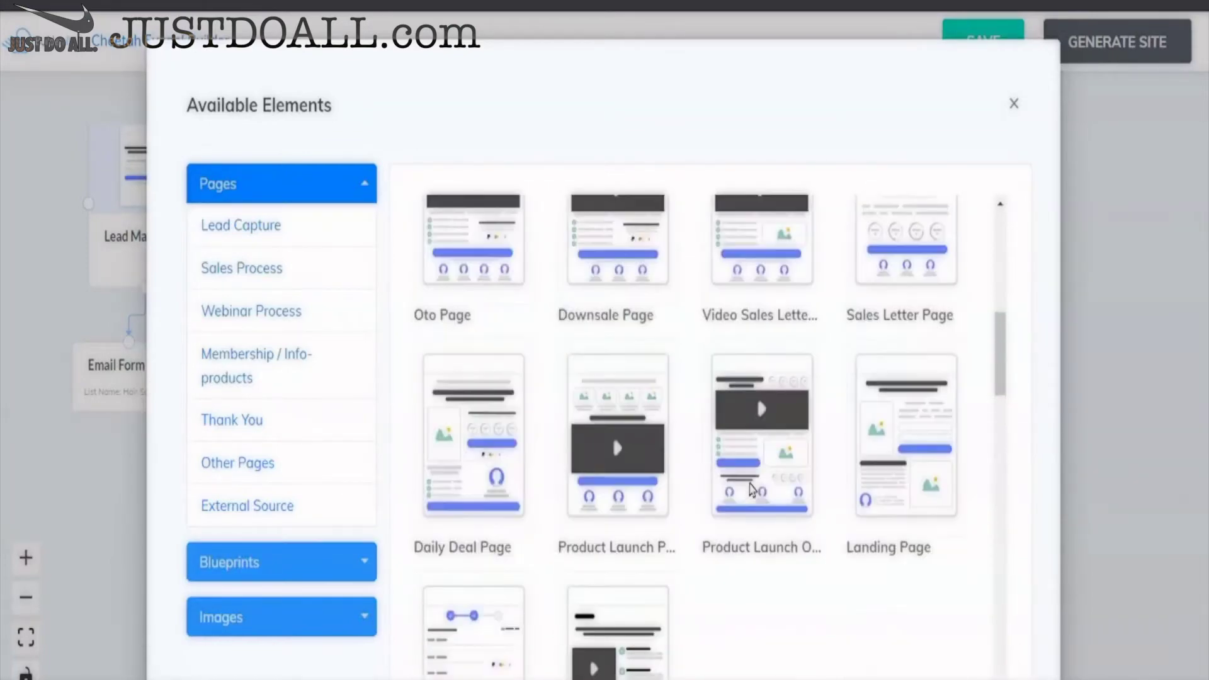
scroll(752, 489, "down", 2)
mouse_move(472, 400)
left_click(474, 443)
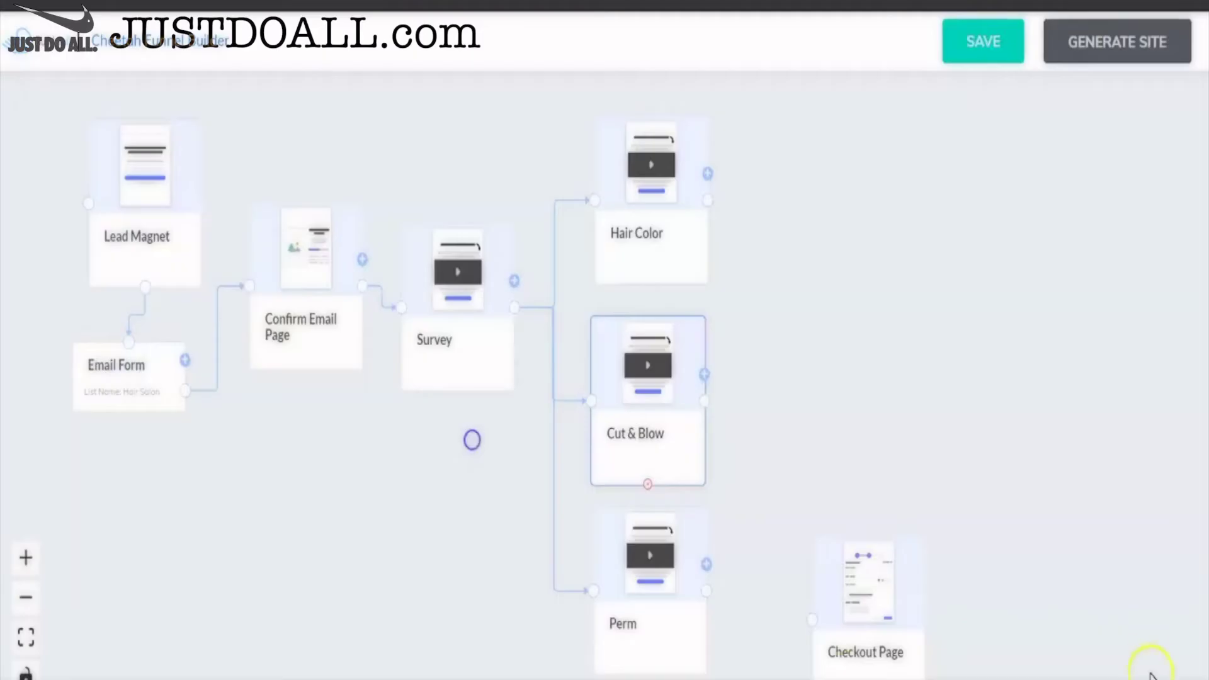
left_click_drag(840, 604, 832, 357)
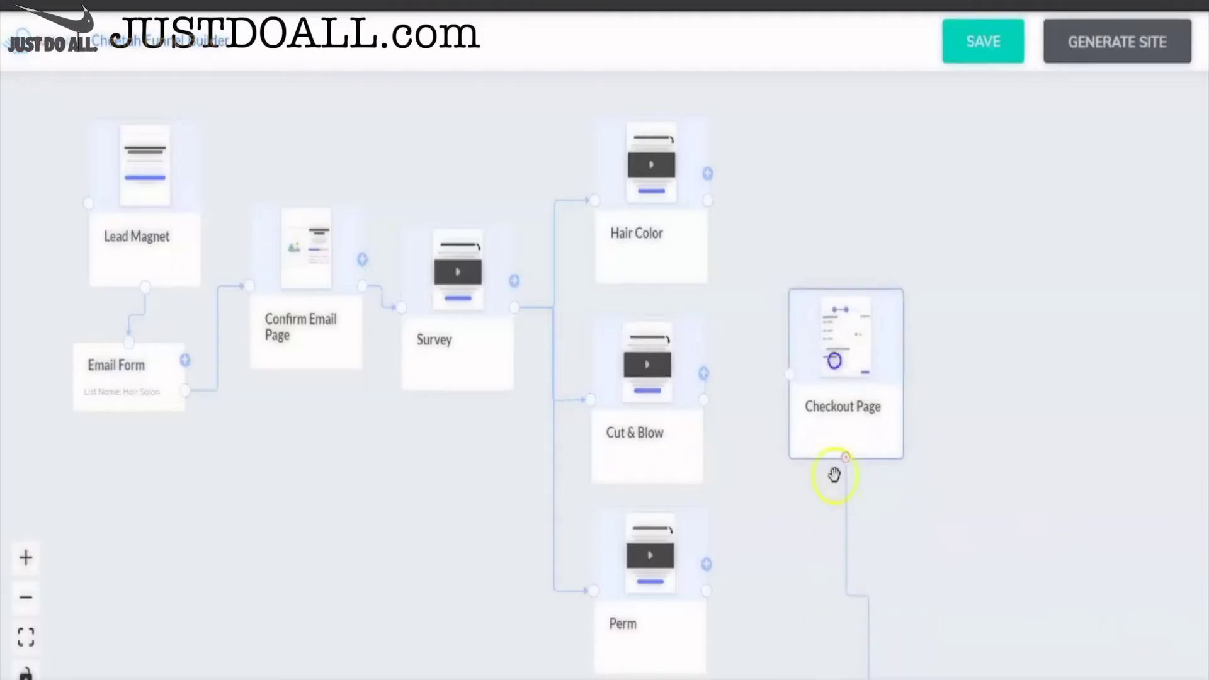
scroll(958, 516, "down", 3)
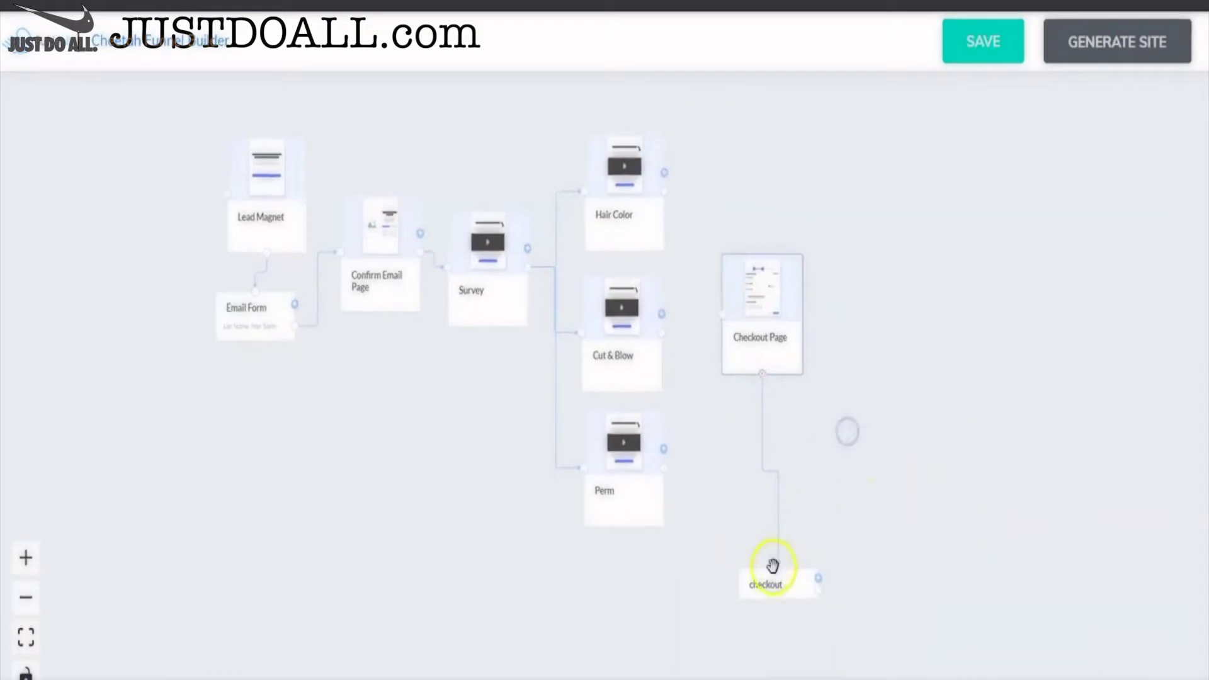
left_click_drag(772, 568, 759, 432)
scroll(915, 403, "up", 2)
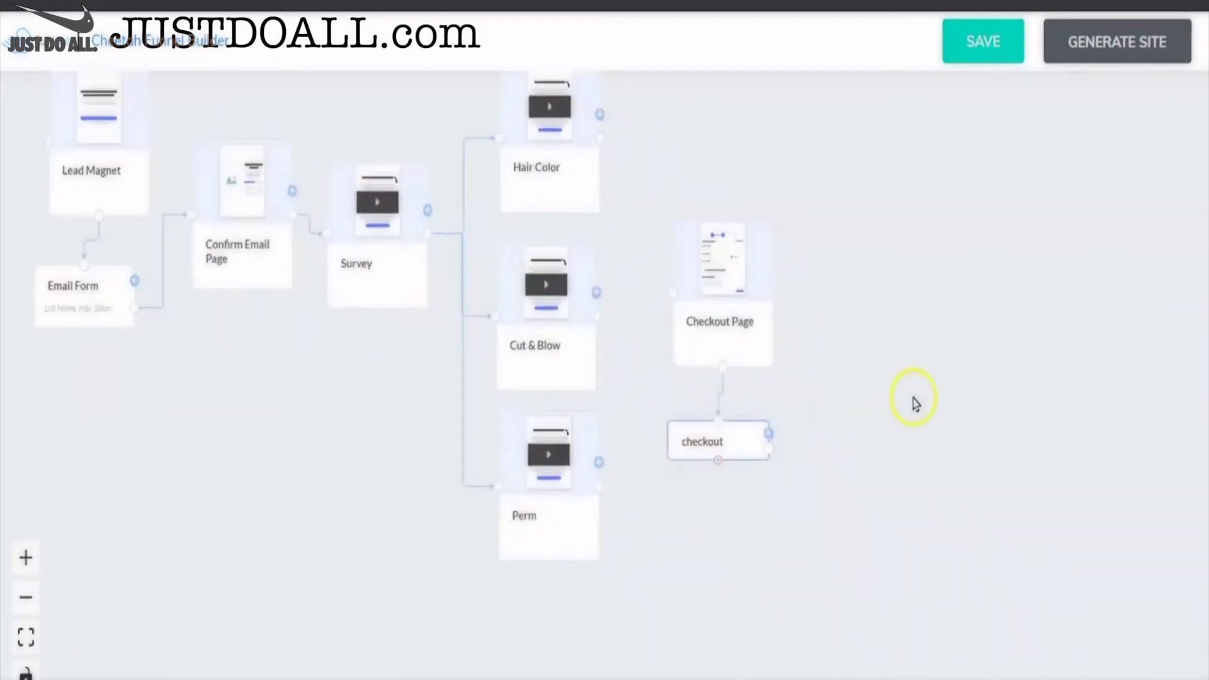
left_click_drag(907, 386, 1010, 424)
scroll(939, 461, "up", 1)
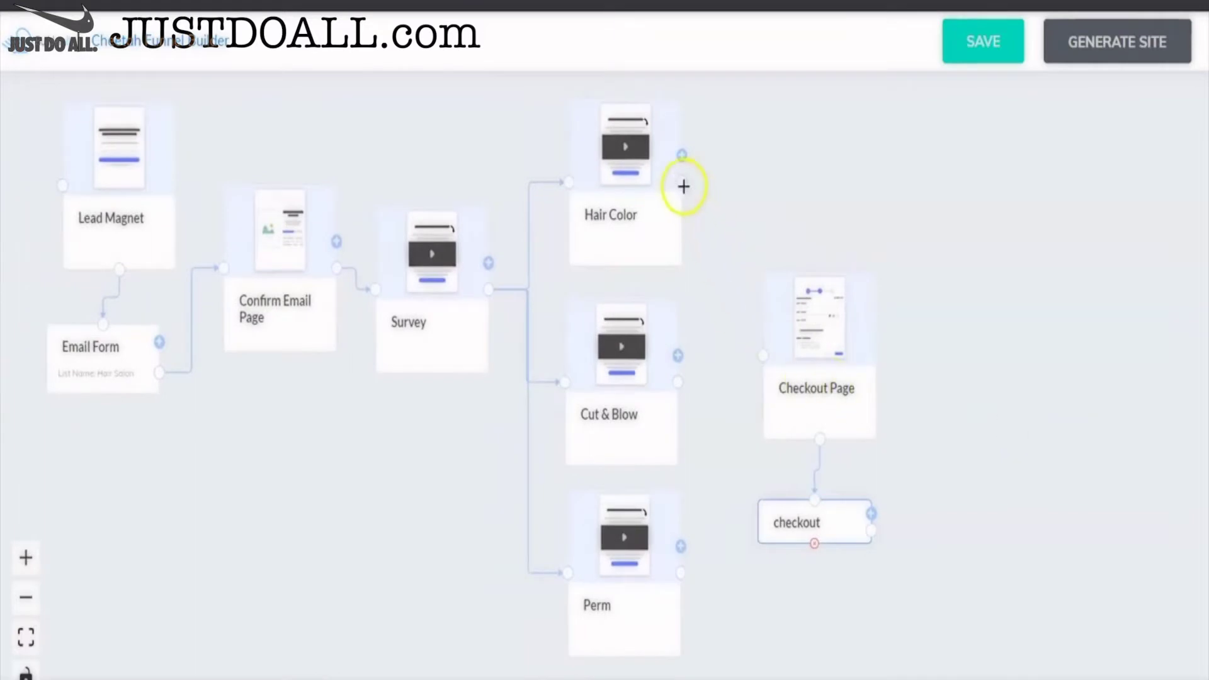
- Connect Hair Color, Cut & Blow and Perm to the Checkout Page and save the funnel
left_click_drag(683, 185, 764, 356)
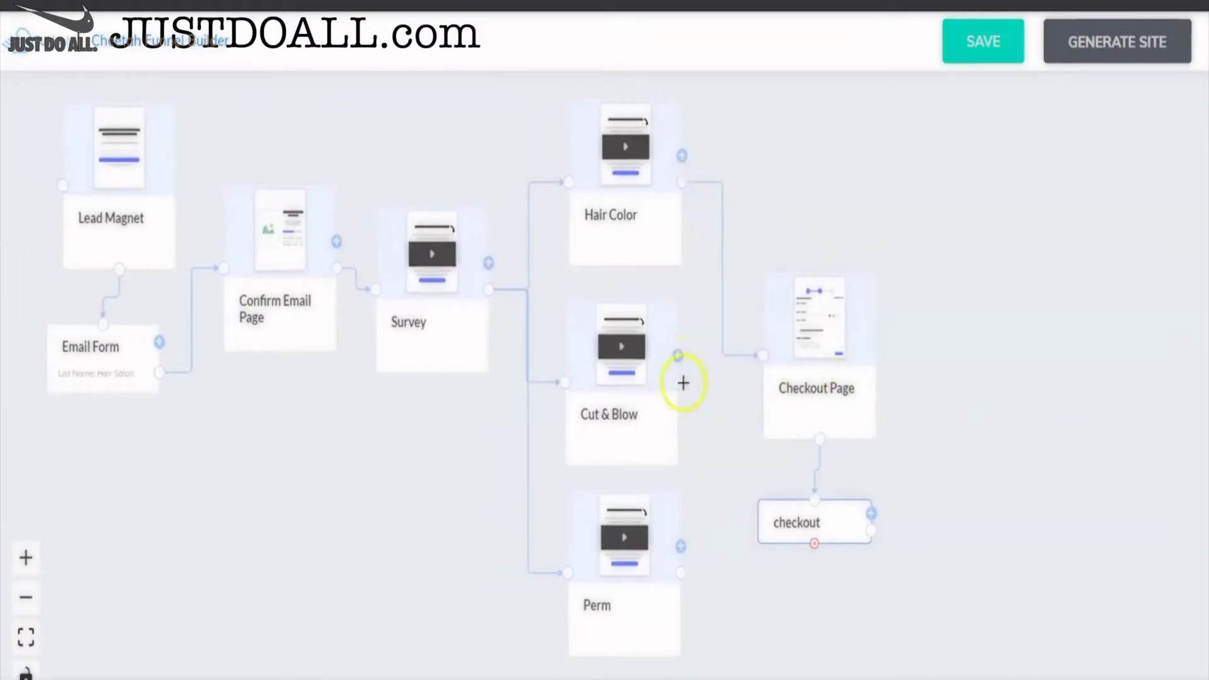
left_click_drag(679, 381, 767, 358)
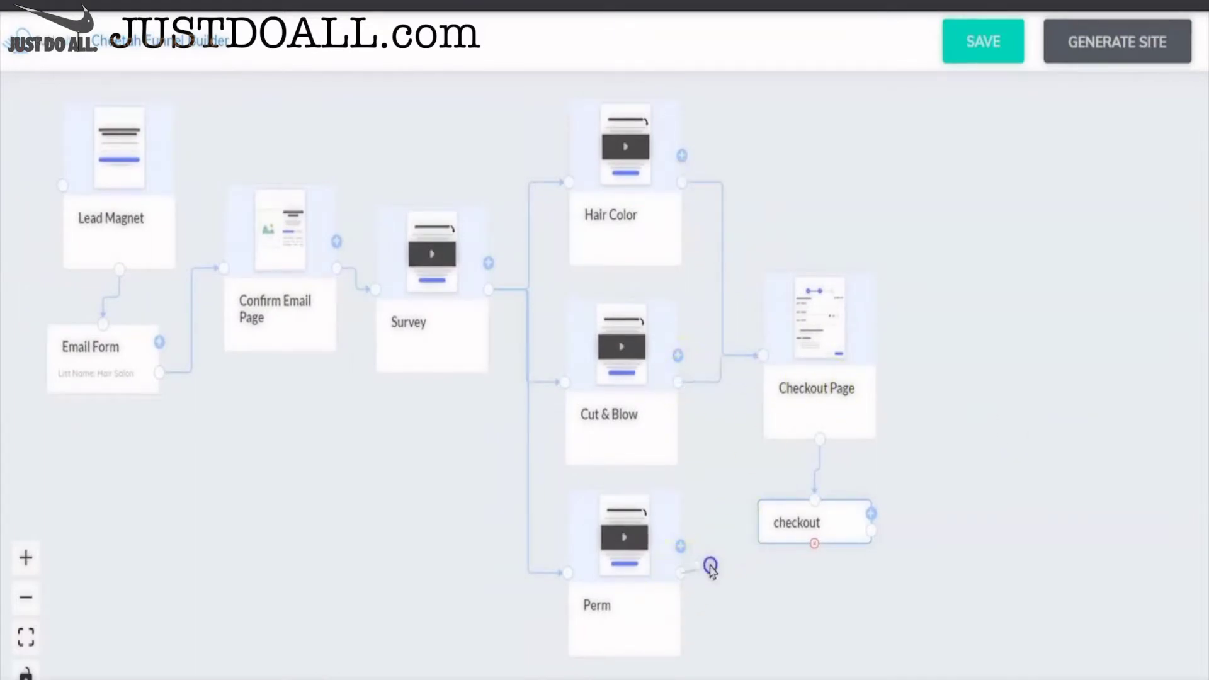
left_click_drag(710, 569, 766, 352)
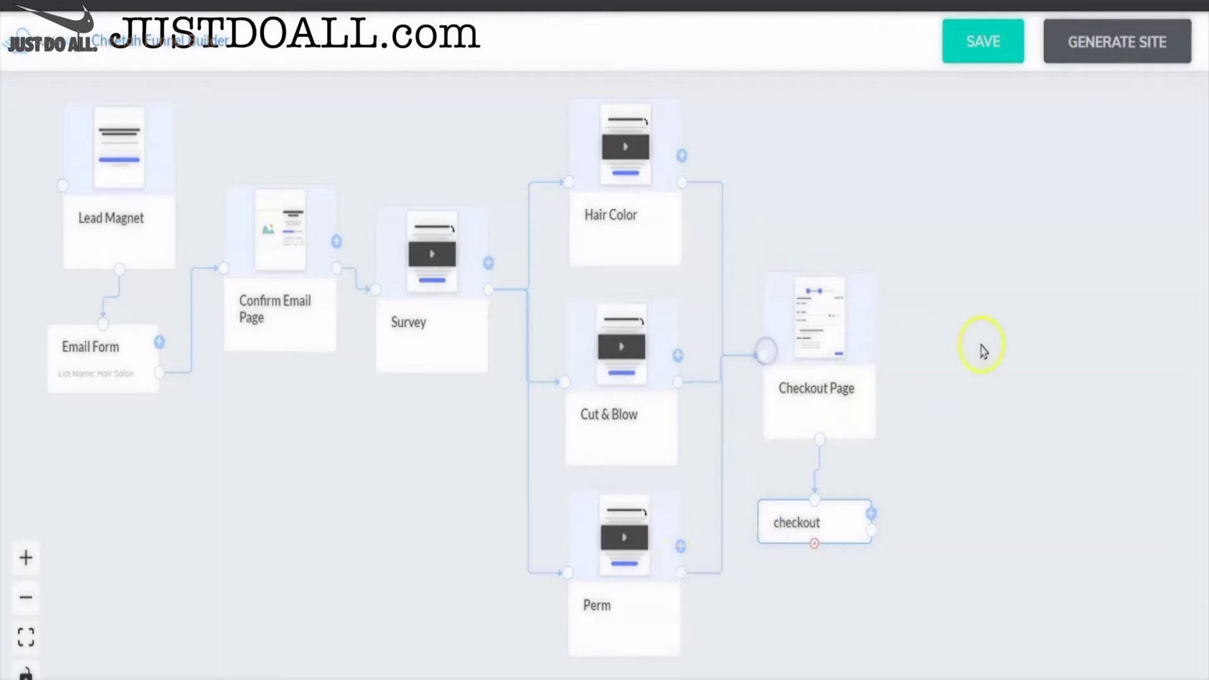
left_click(986, 45)
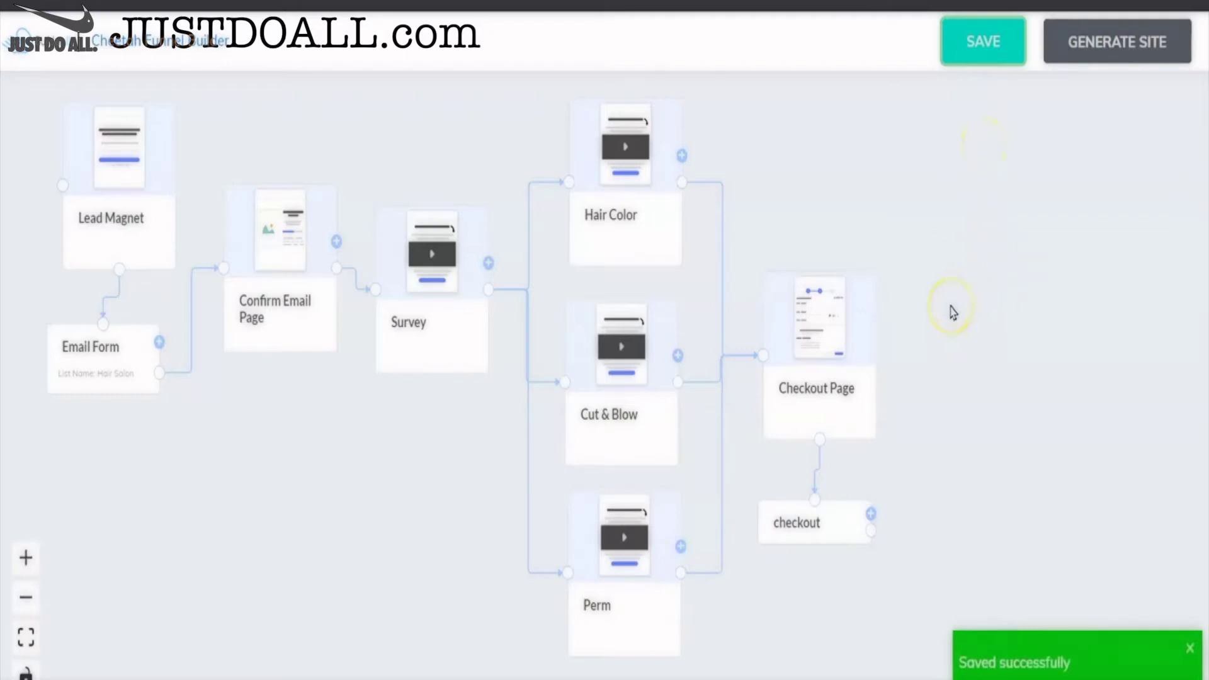
left_click(900, 357)
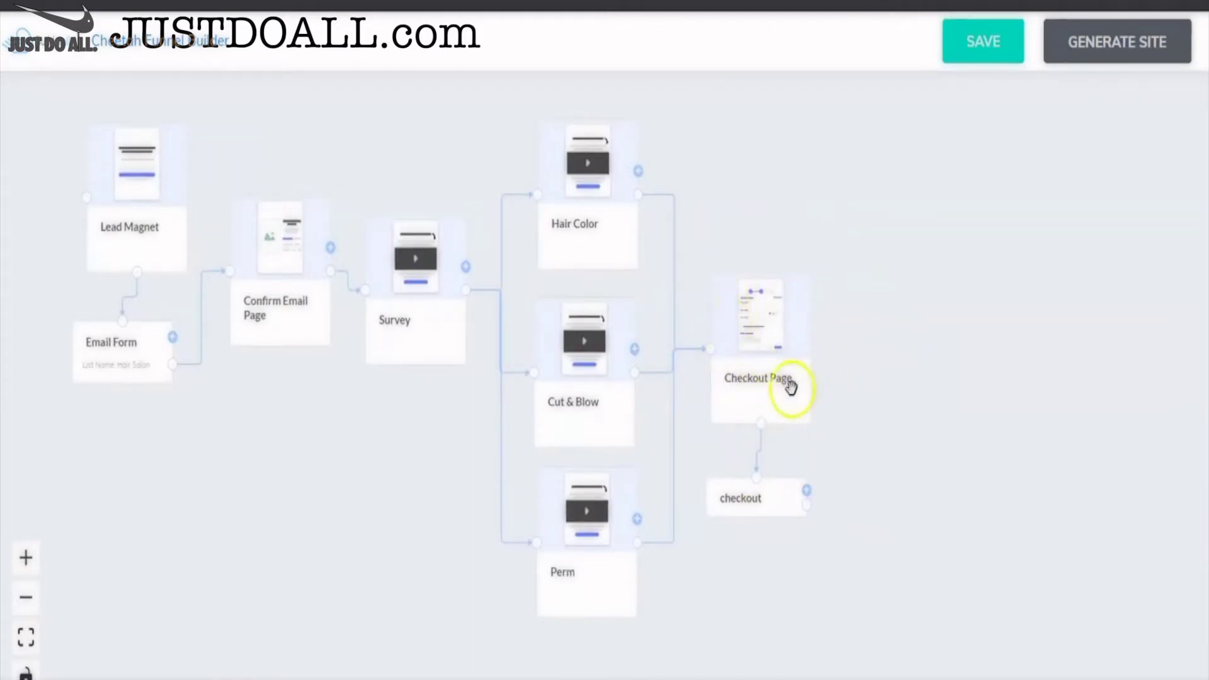
- Add a Calendar Page beside Checkout Page, its calendar step below, and link the checkout step to it
left_click(806, 493)
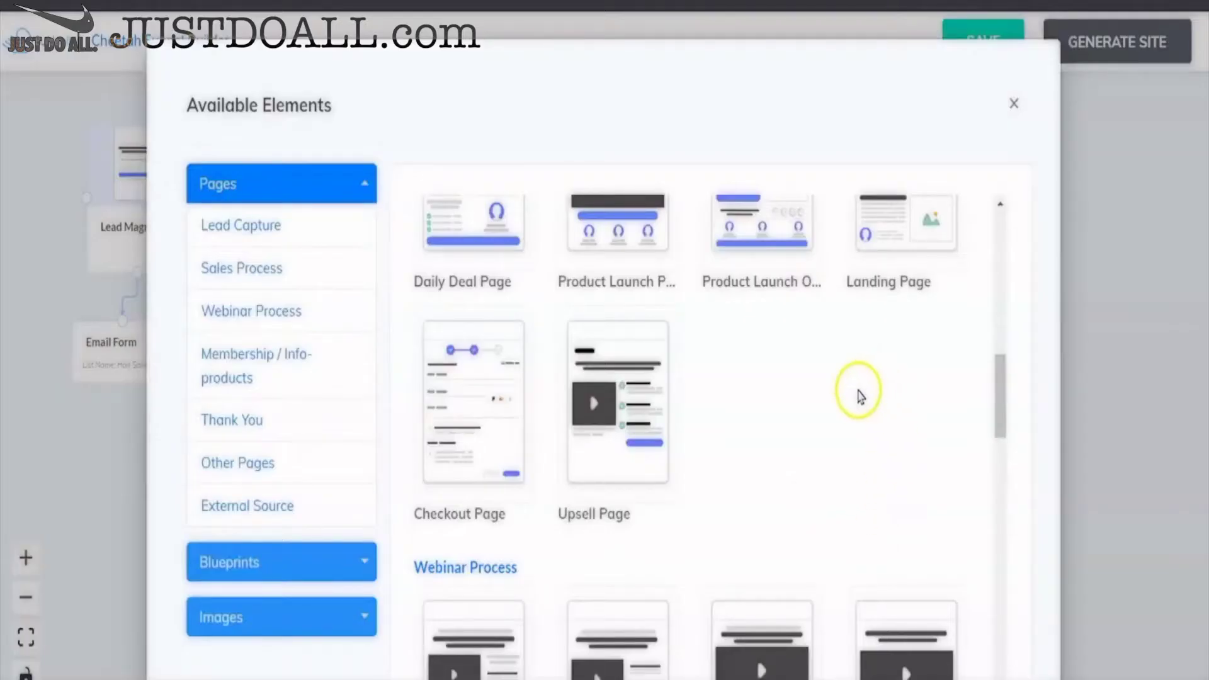
scroll(858, 394, "down", 15)
scroll(858, 394, "down", 8)
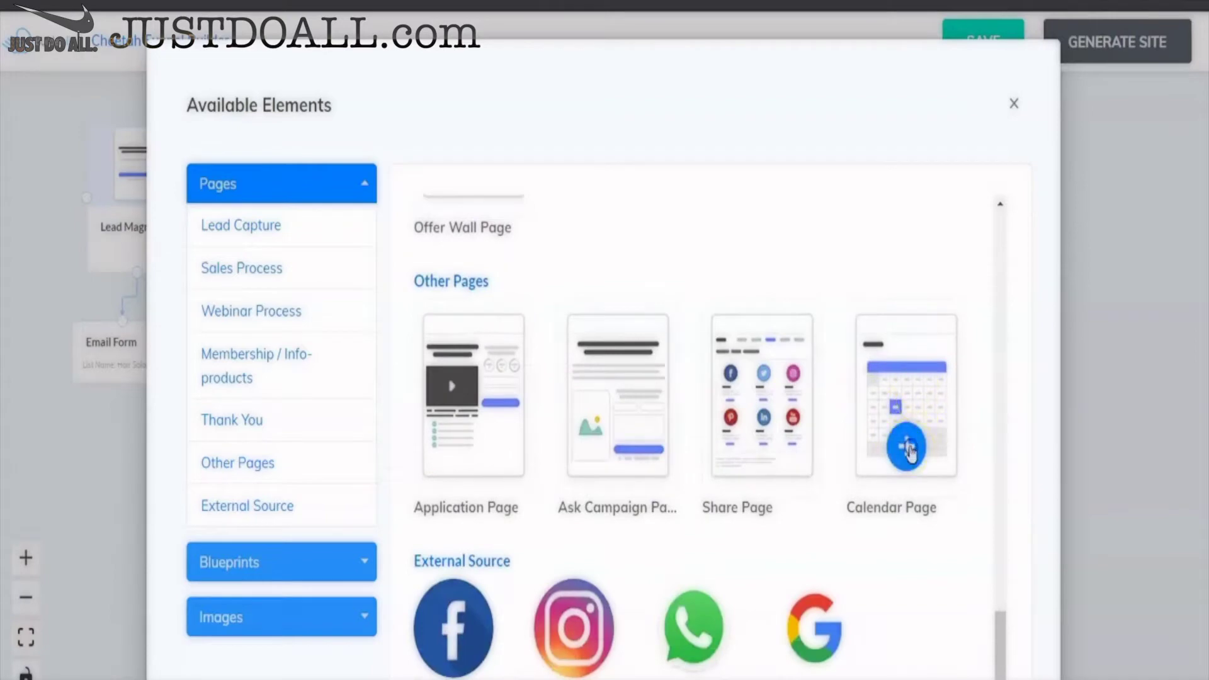
left_click(906, 446)
left_click_drag(866, 595, 915, 342)
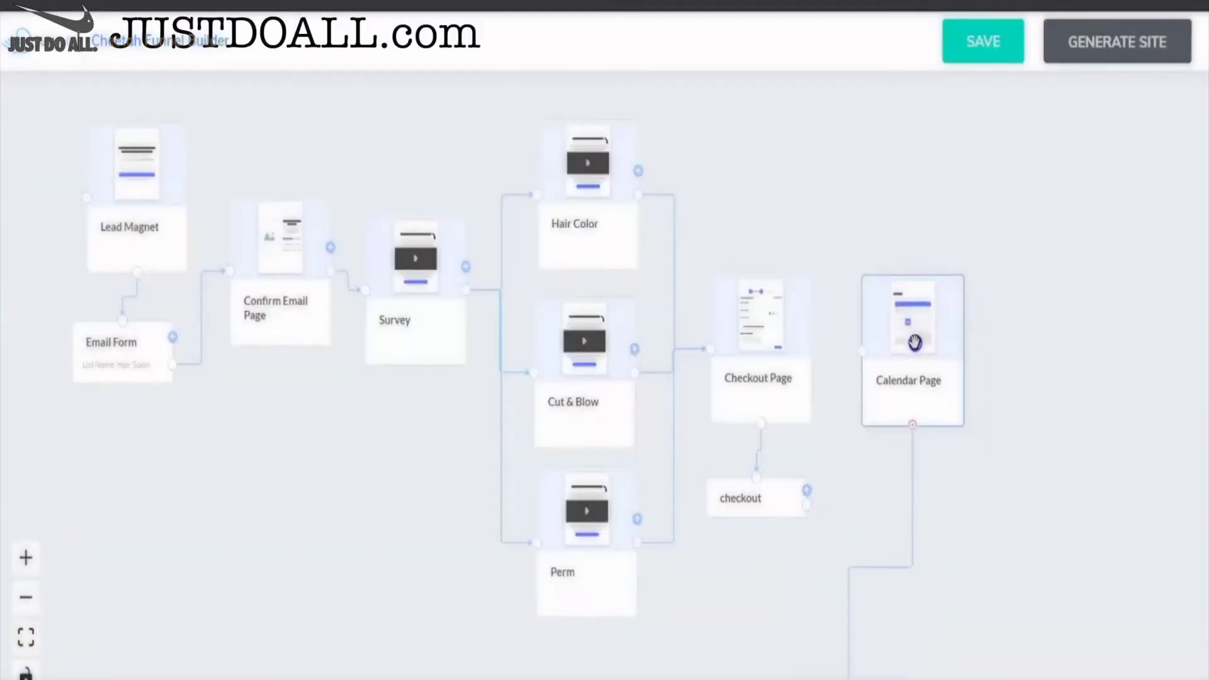
scroll(960, 441, "down", 1)
left_click_drag(882, 676, 918, 487)
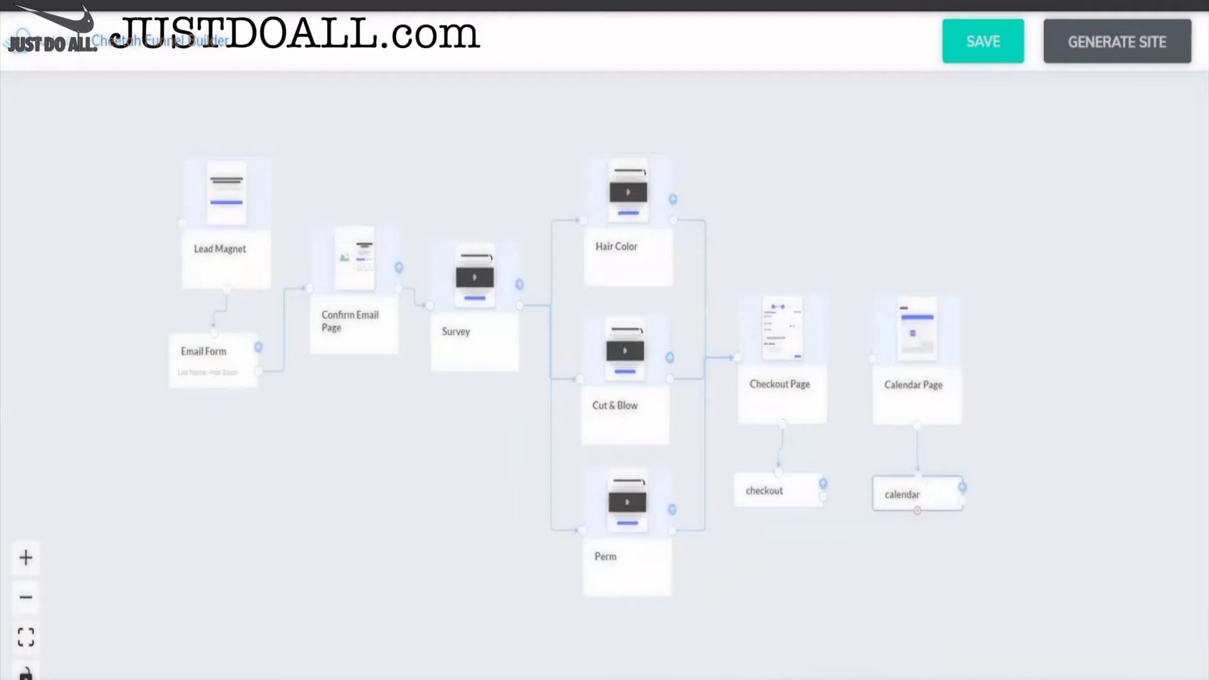
mouse_move(1068, 454)
left_mouse_down()
mouse_move(974, 442)
mouse_move(1069, 454)
left_mouse_up()
scroll(995, 447, "up", 1)
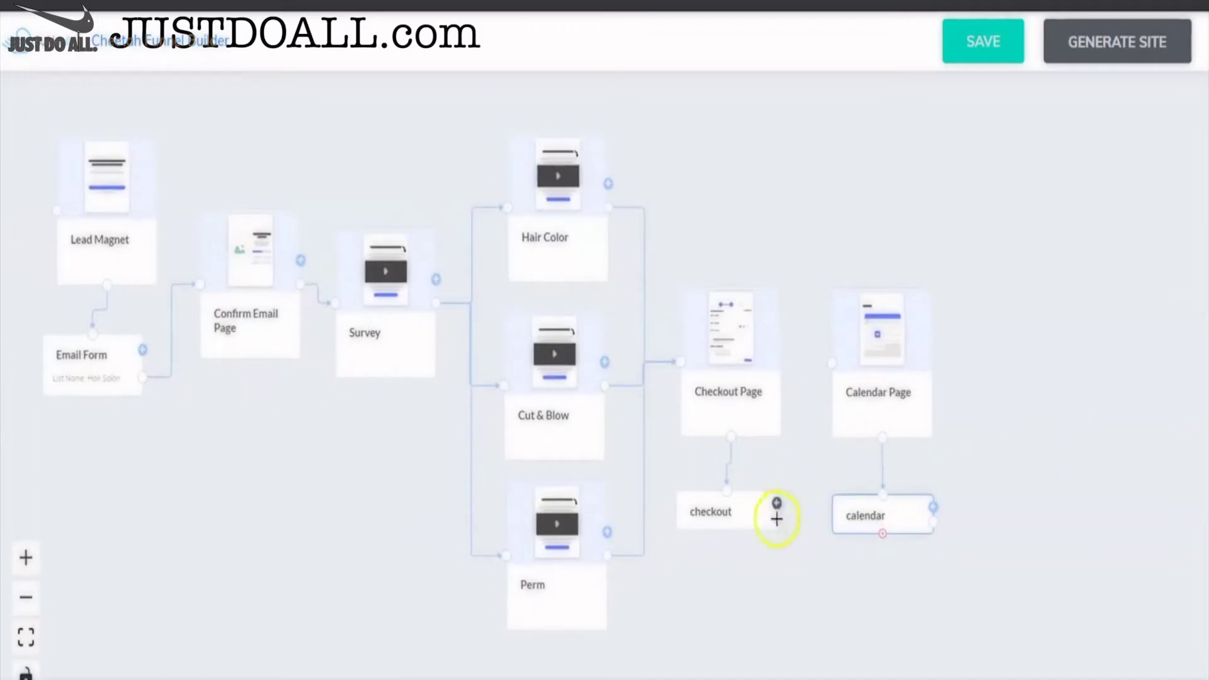
left_click_drag(796, 481, 831, 364)
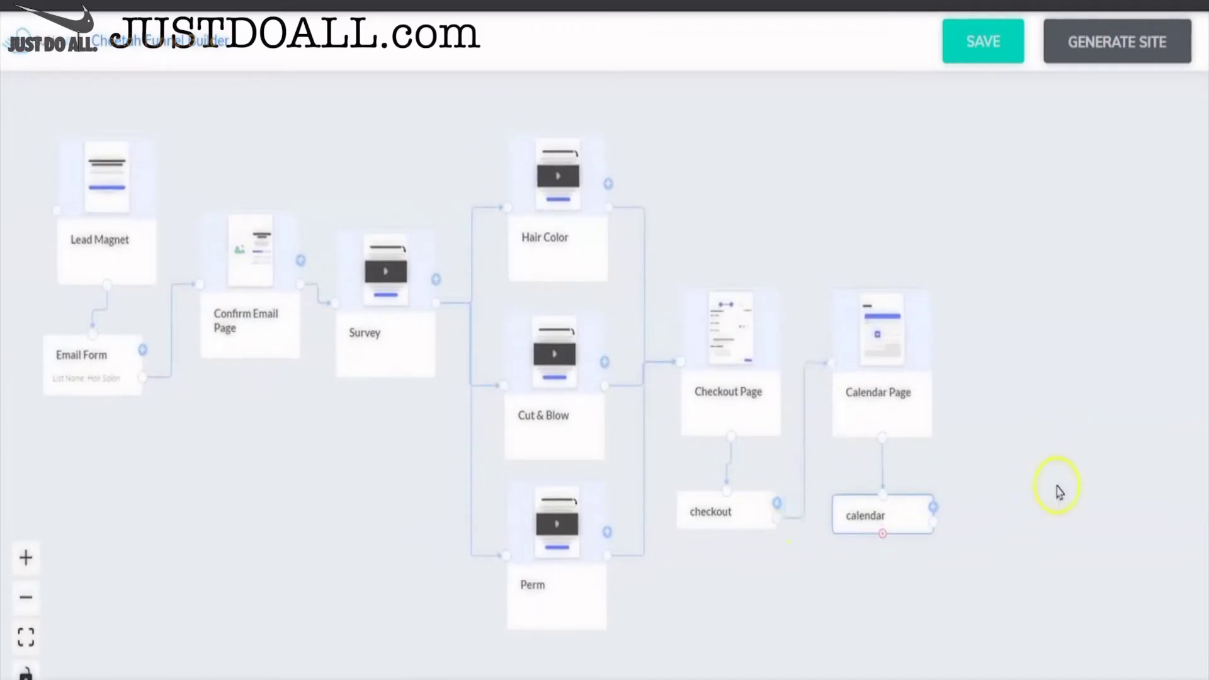
left_click(1058, 491)
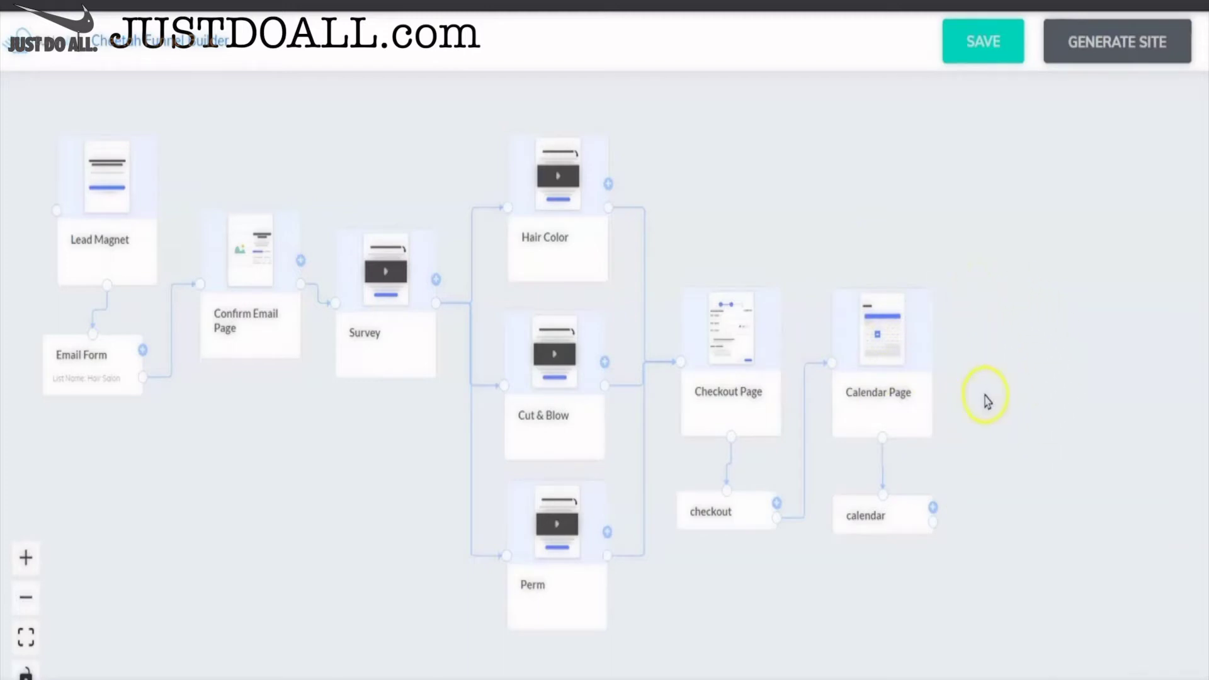
- Place a Share Page right of Calendar Page, link the calendar step to it, and save
left_click(932, 509)
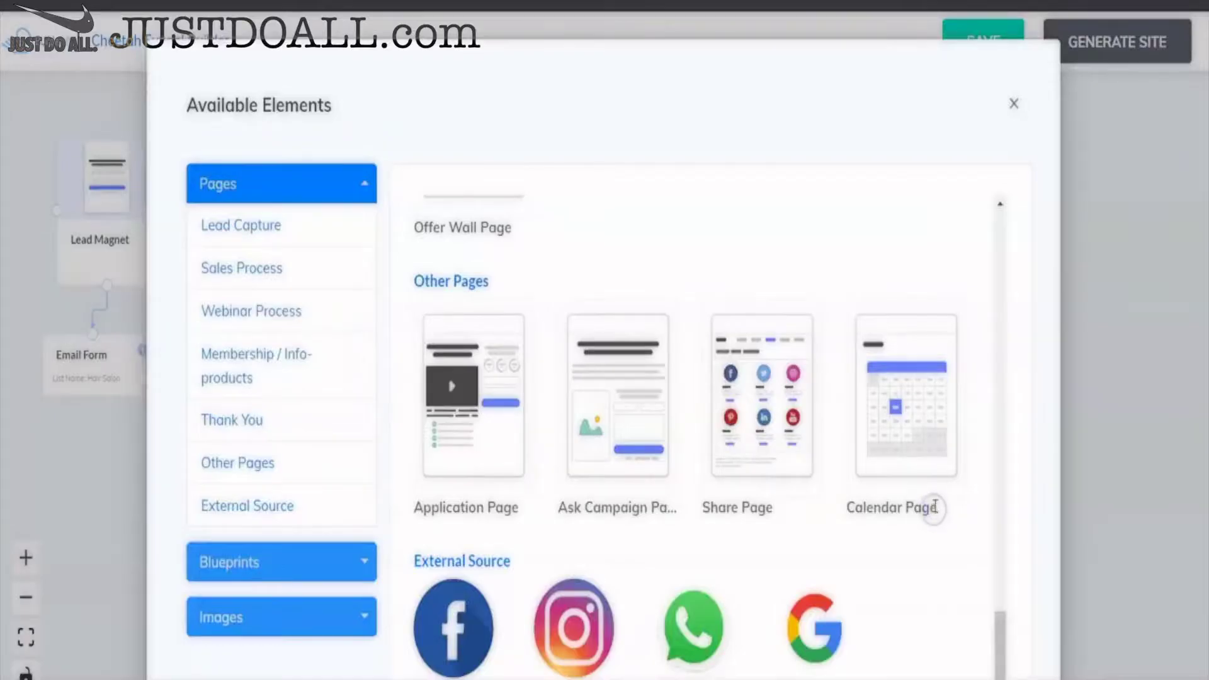
left_click(767, 447)
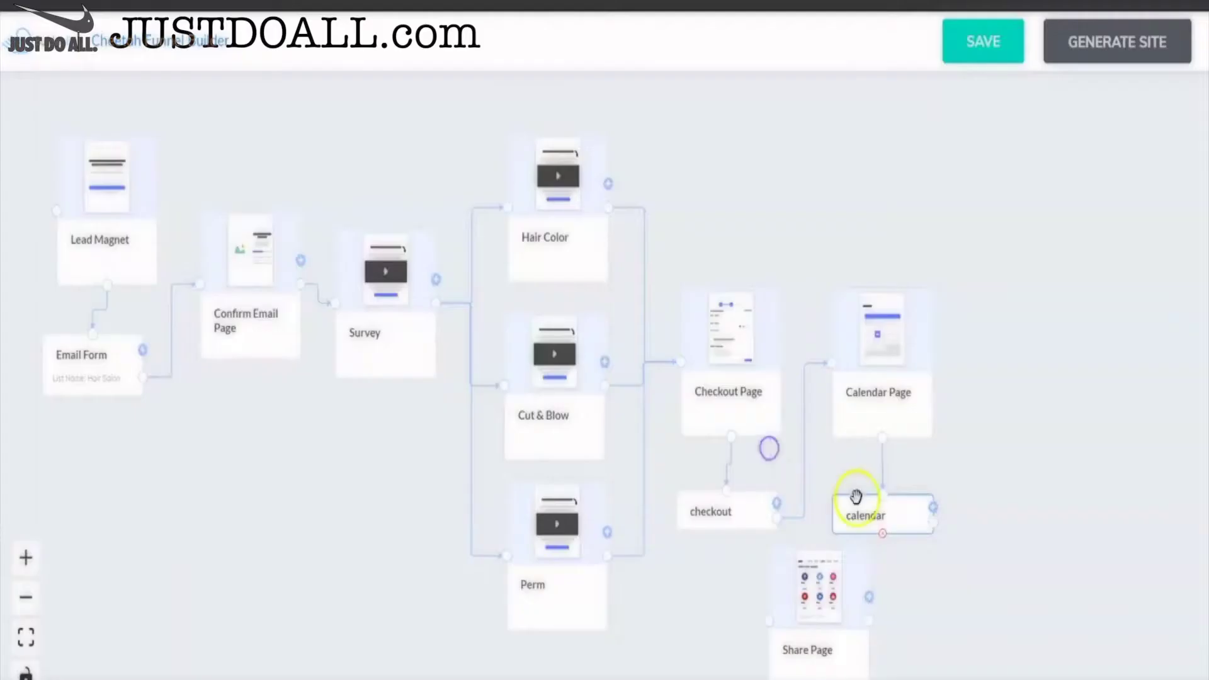
left_click_drag(845, 634, 1054, 406)
left_click_drag(935, 505, 989, 369)
left_click_drag(999, 550, 1039, 542)
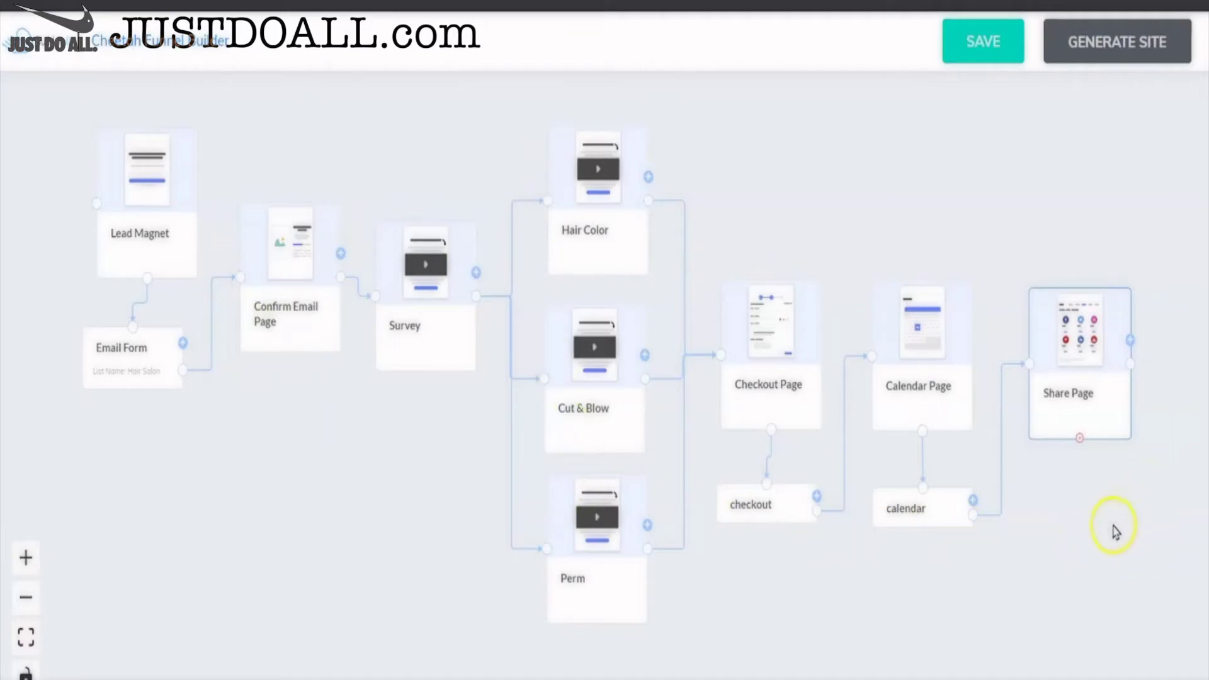
left_click(982, 41)
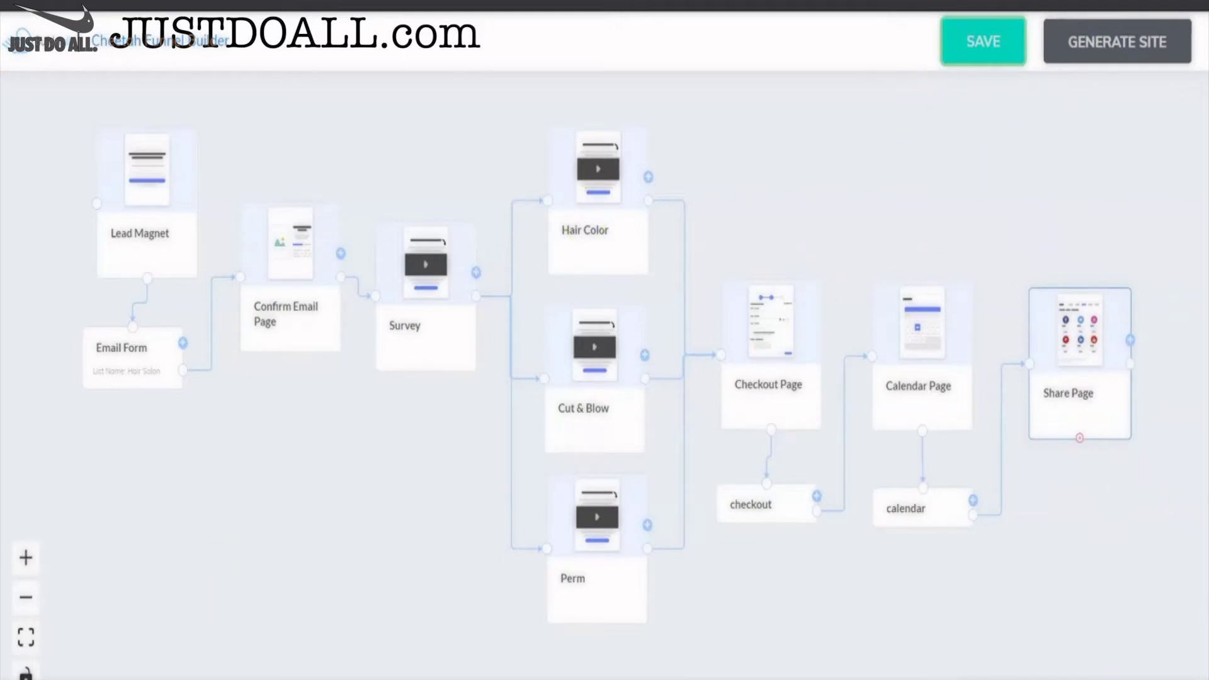
- Generate the Hair Salon site from the funnel and go to the new website
left_click(1096, 669)
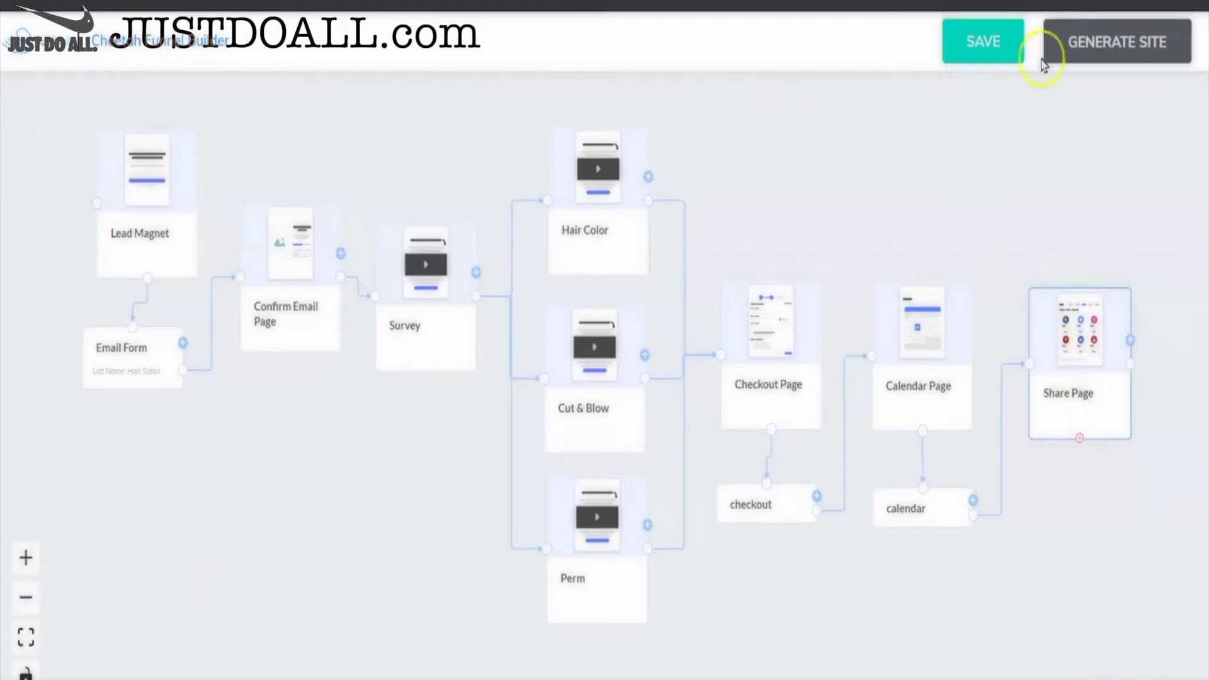
left_click(1127, 45)
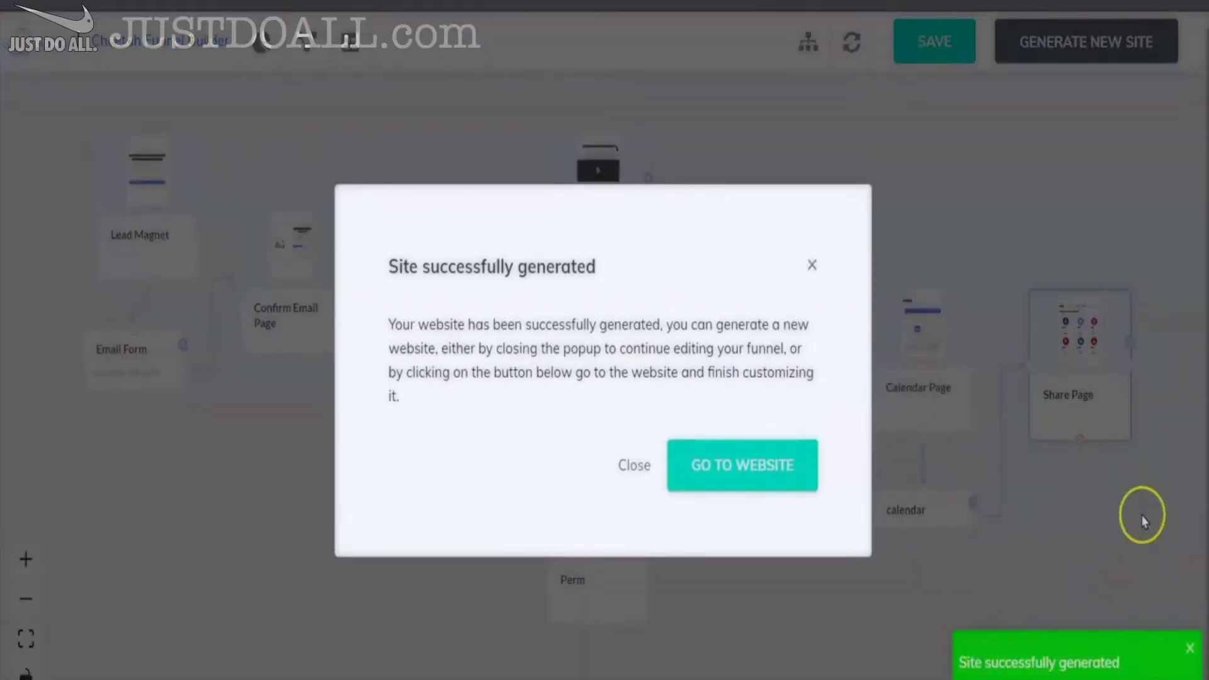
left_click(746, 471)
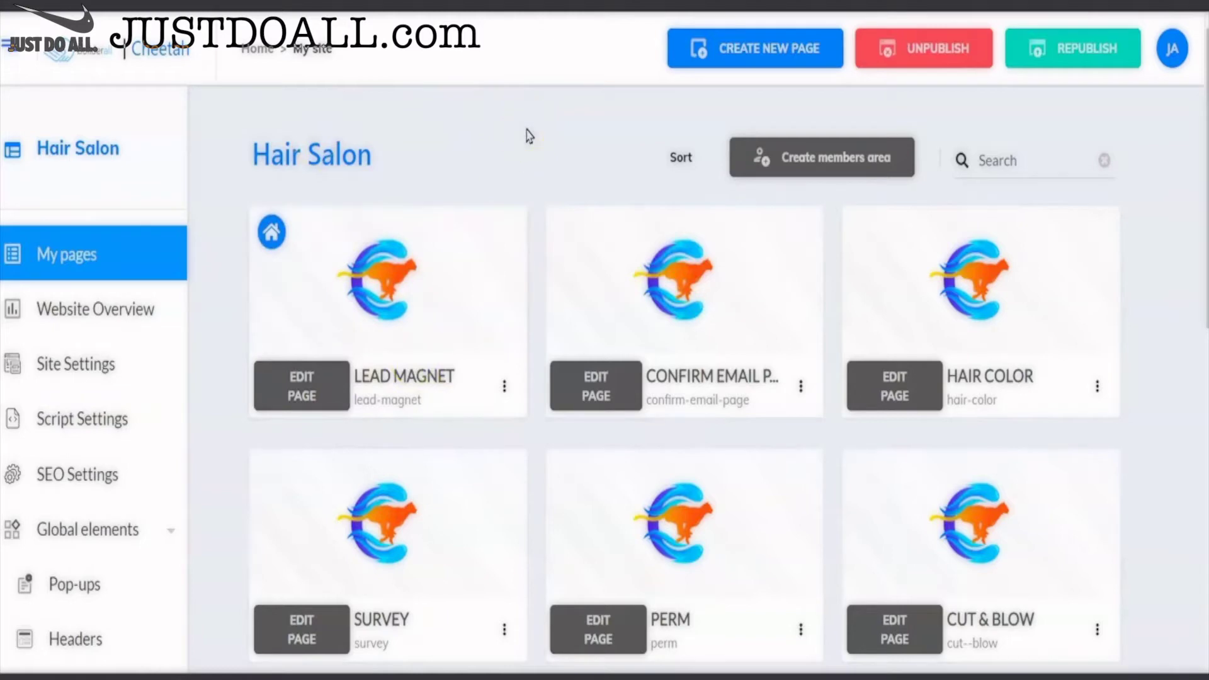
- Review the nine pages in My pages, from Lead Magnet to Calendar Page, then open Super Checkout
scroll(529, 136, "down", 5)
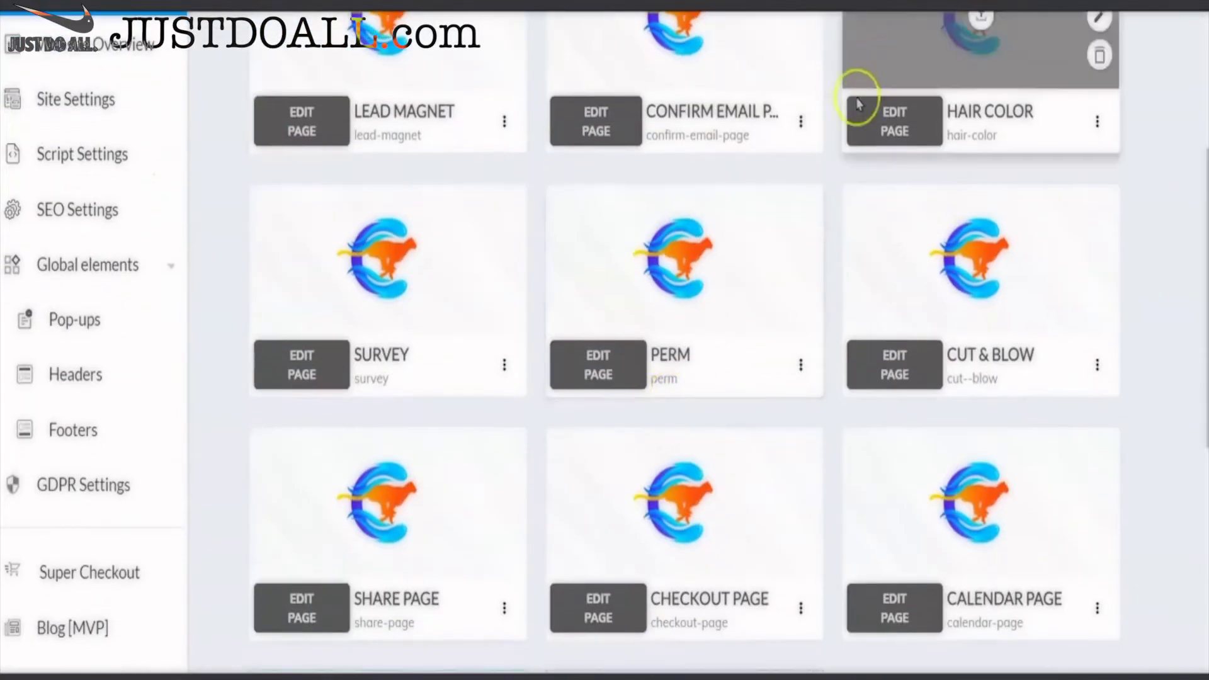
scroll(993, 342, "up", 4)
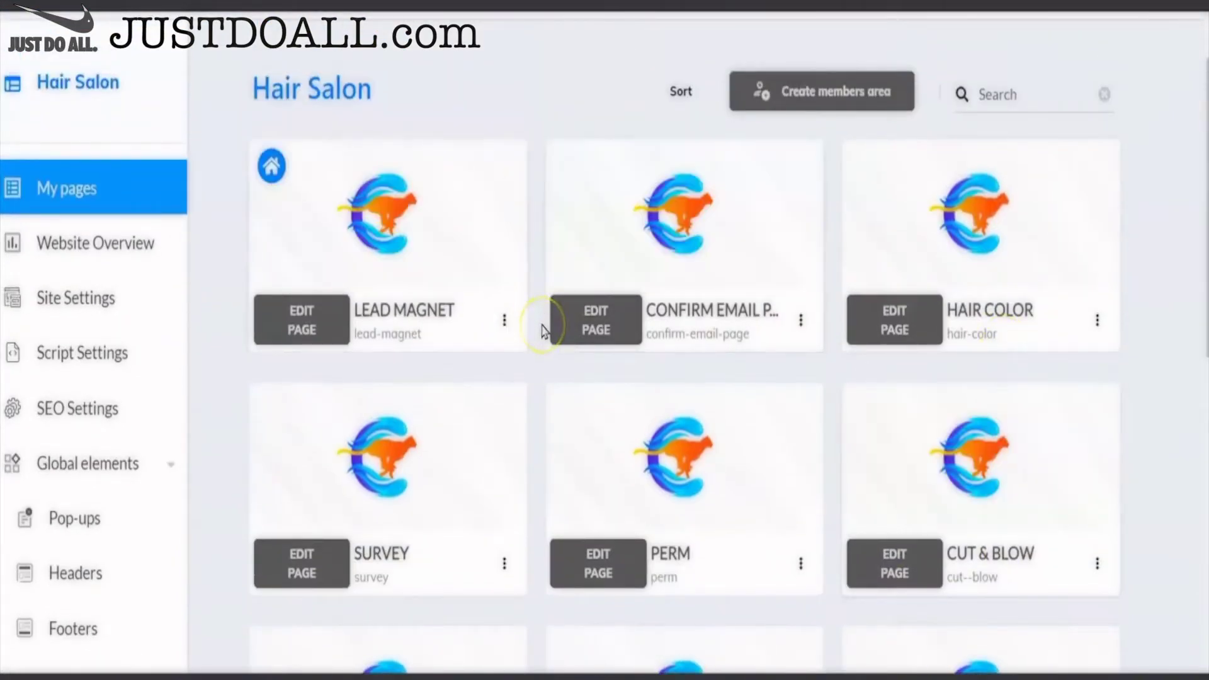
scroll(544, 315, "up", 1)
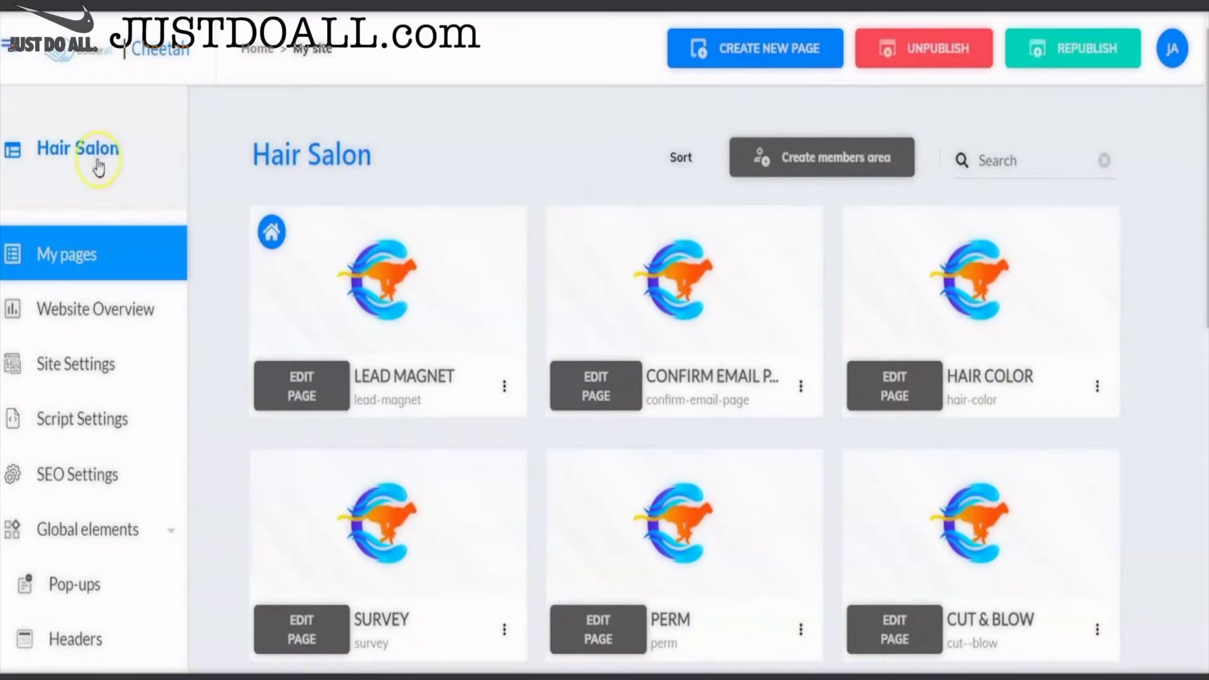
scroll(98, 169, "down", 2)
scroll(99, 167, "down", 7)
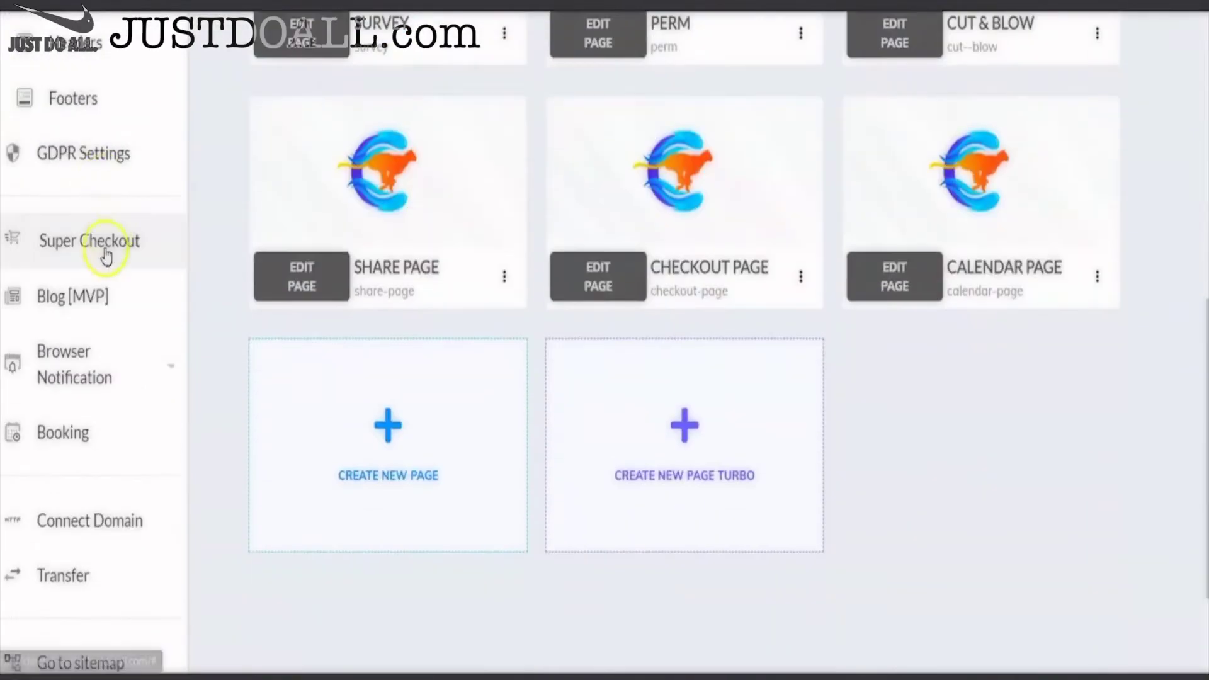
left_click(105, 248)
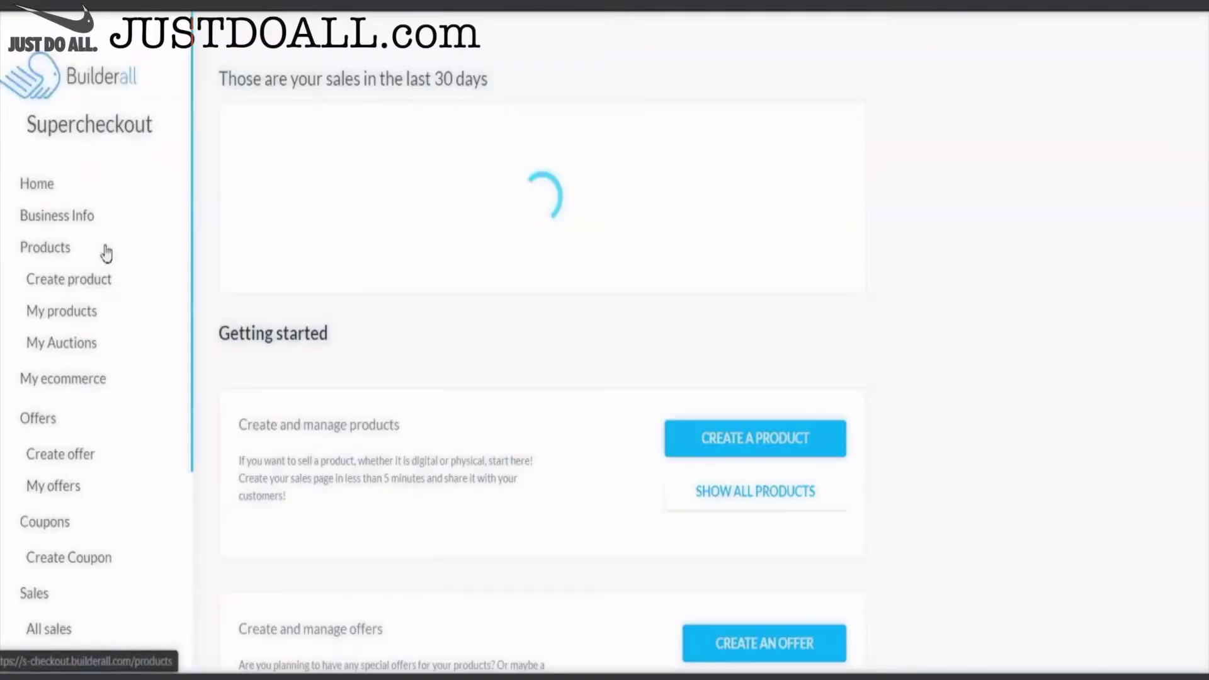
- Start a new coupon list named Salon and add a coupon to it
left_click(104, 310)
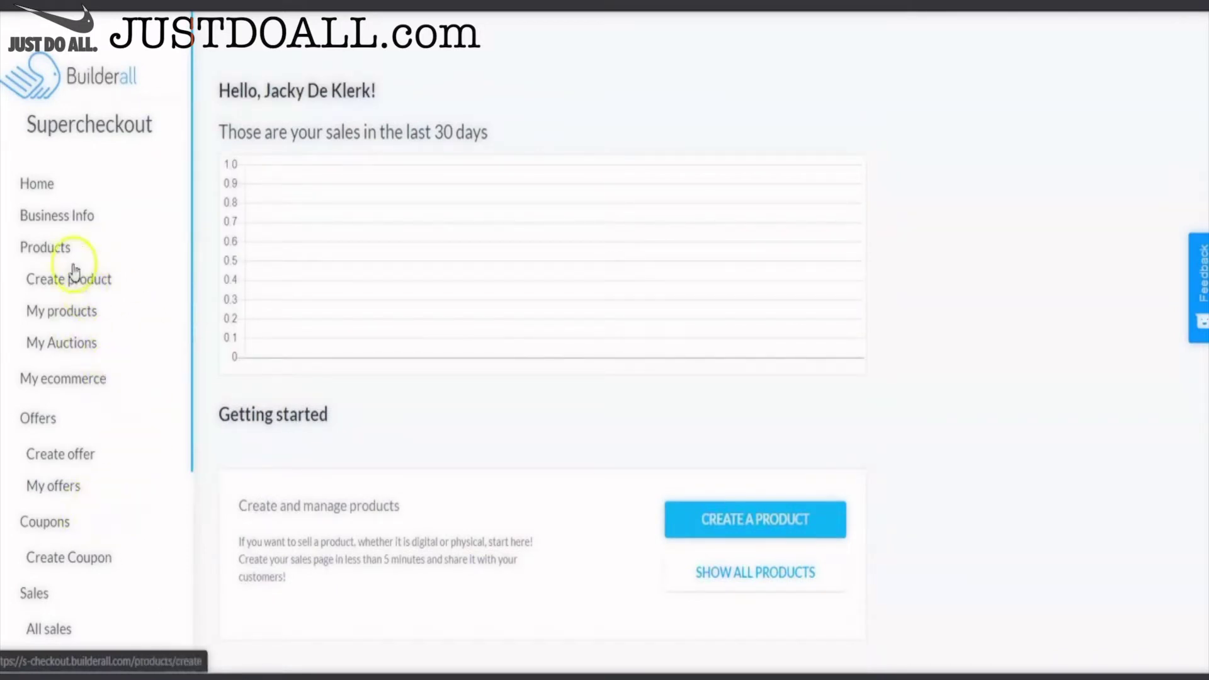
scroll(78, 271, "down", 2)
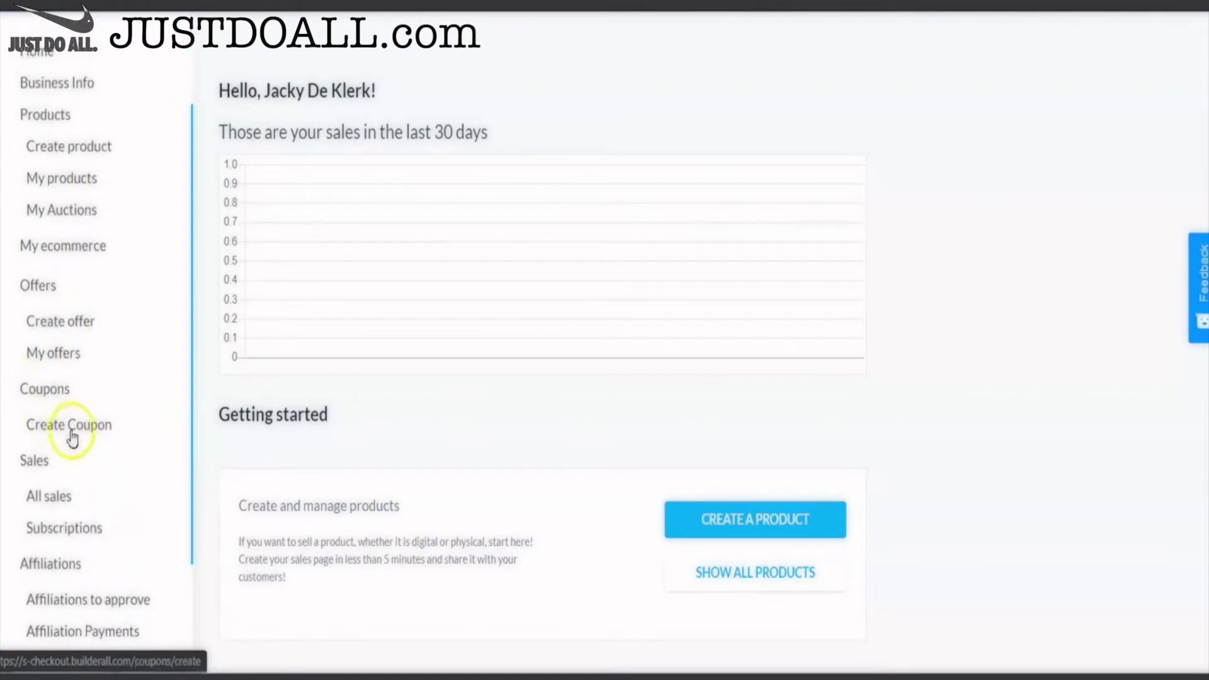
left_click(71, 425)
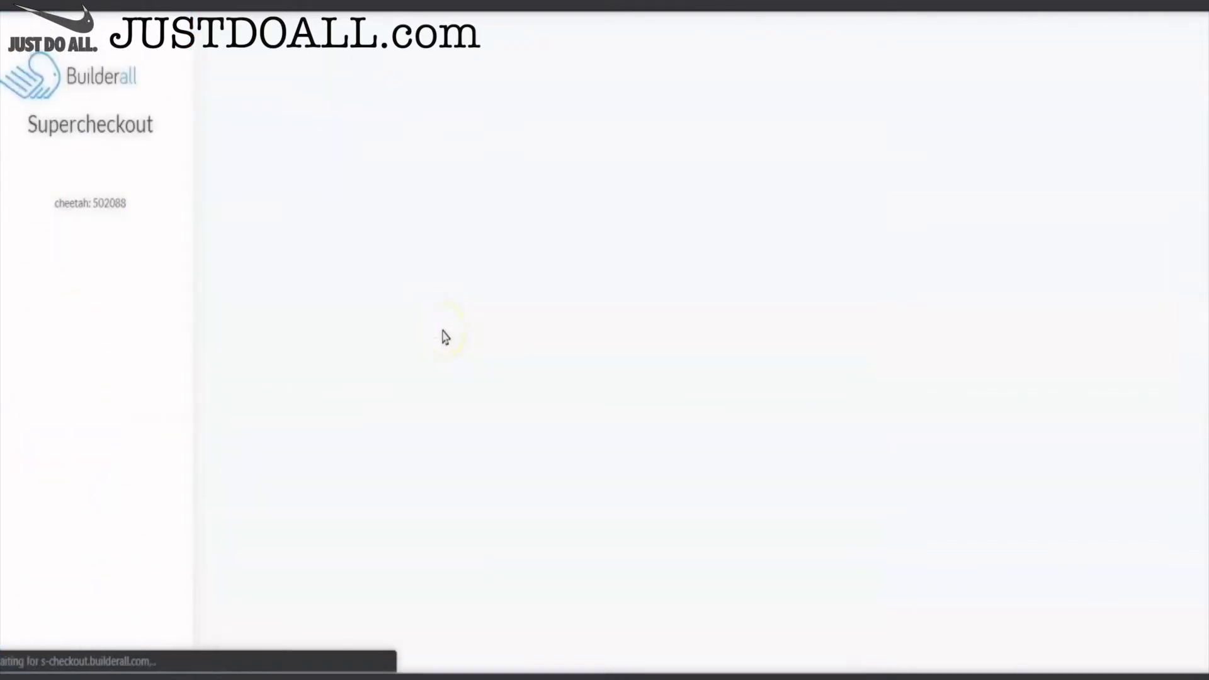
left_click(332, 195)
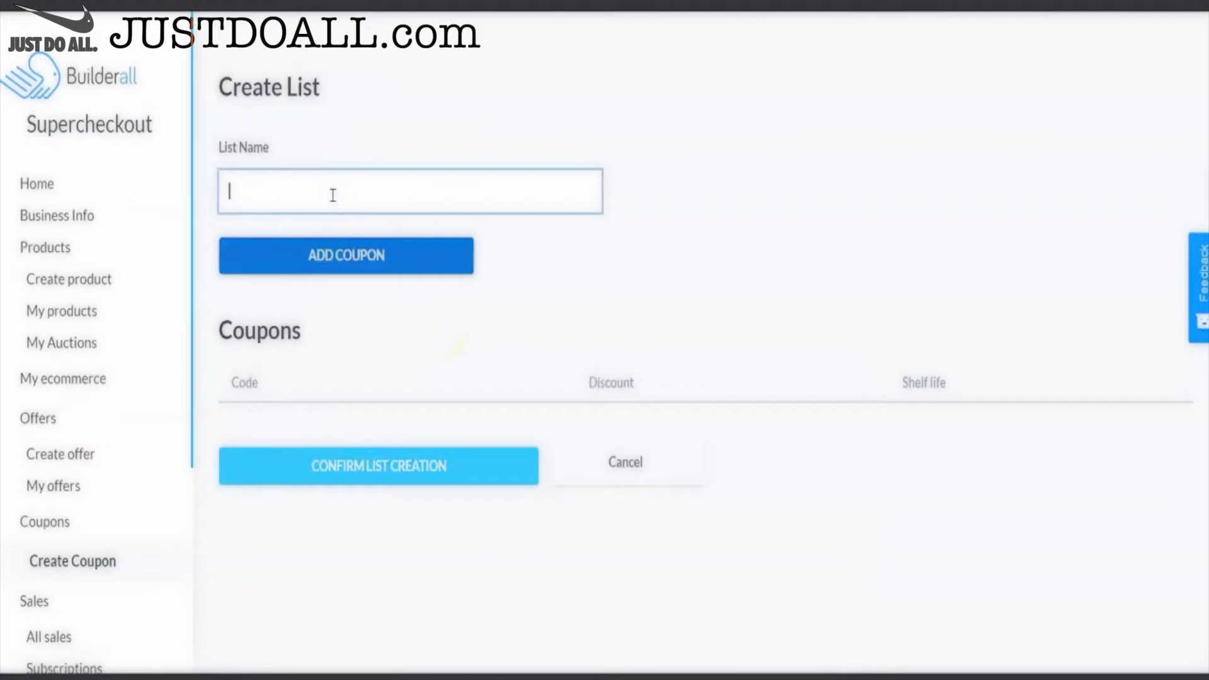
left_click(346, 253)
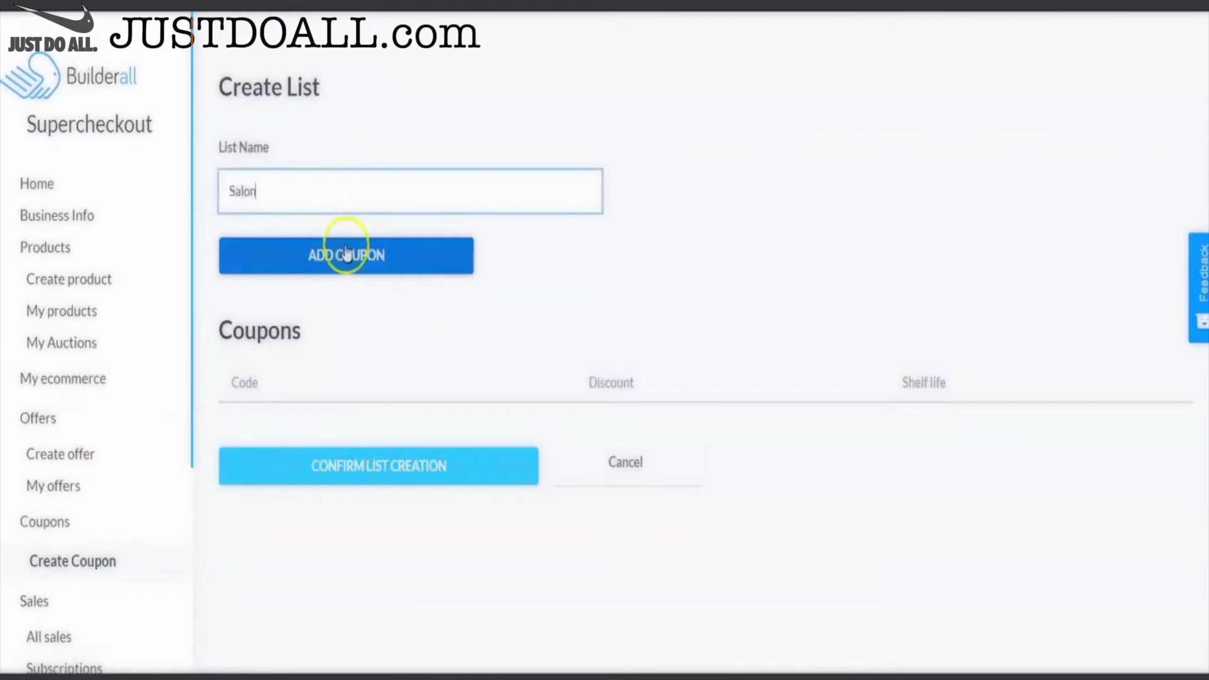
- Make the SALON coupon a fixed 10.00 discount valid until 10/29/2020 and confirm the list
left_click(315, 182)
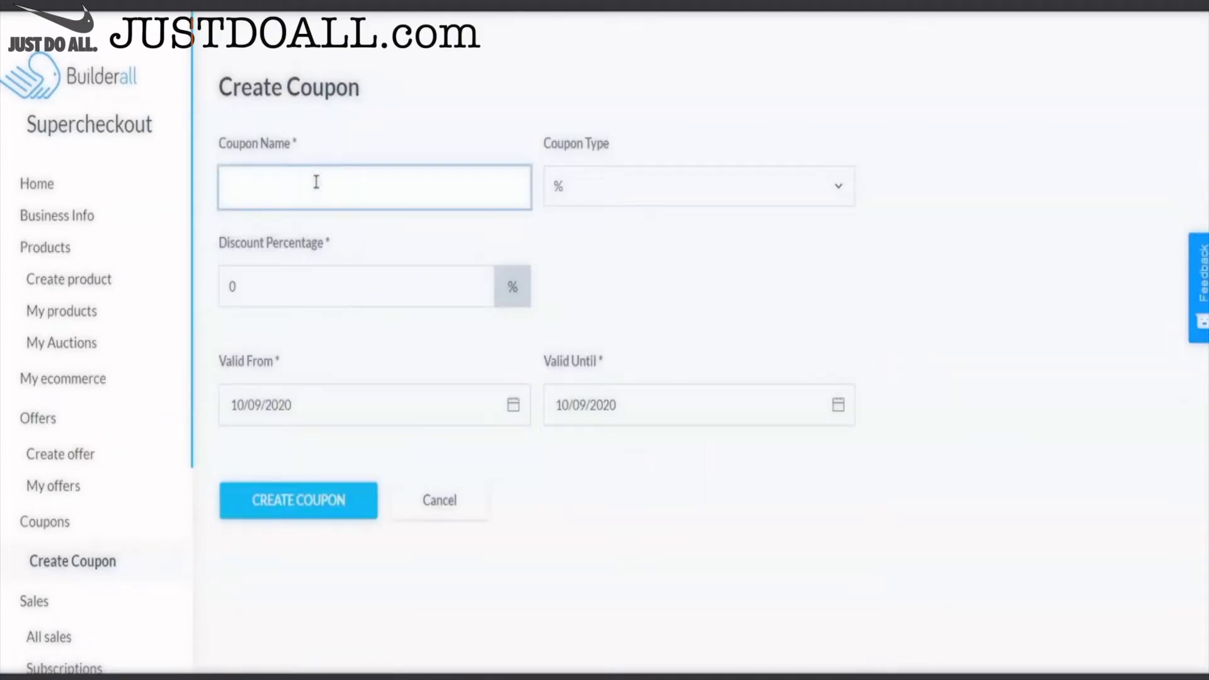
left_click(610, 184)
left_click(612, 250)
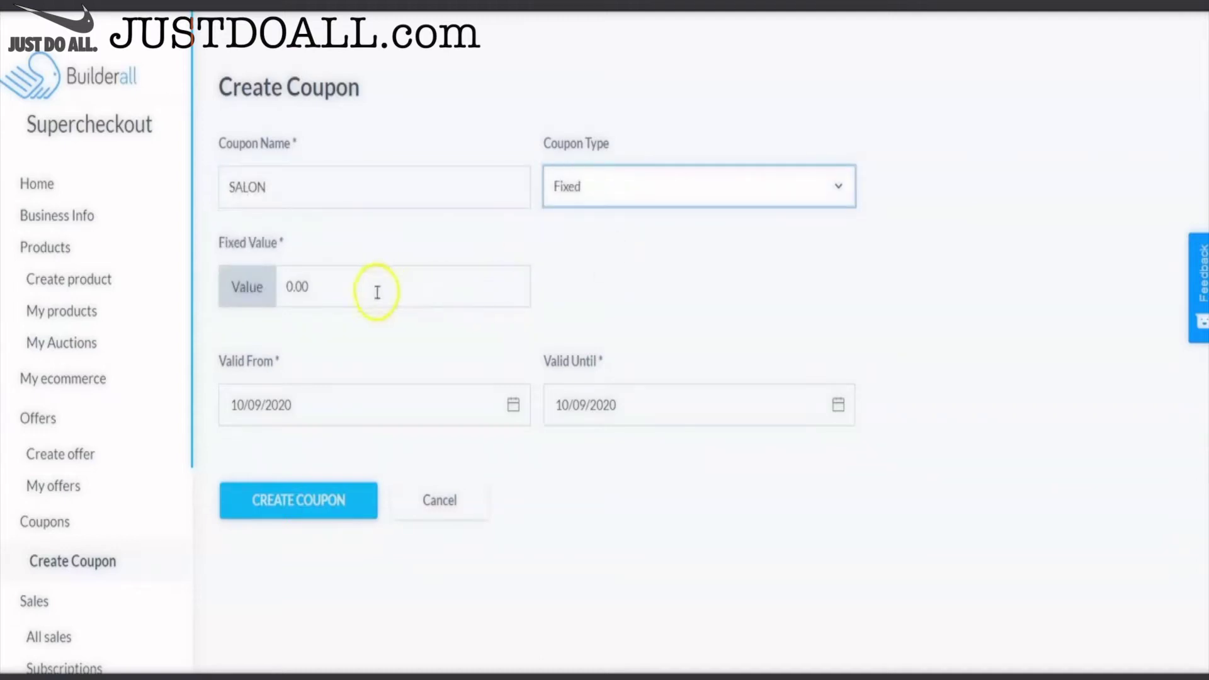
left_click_drag(375, 292, 247, 291)
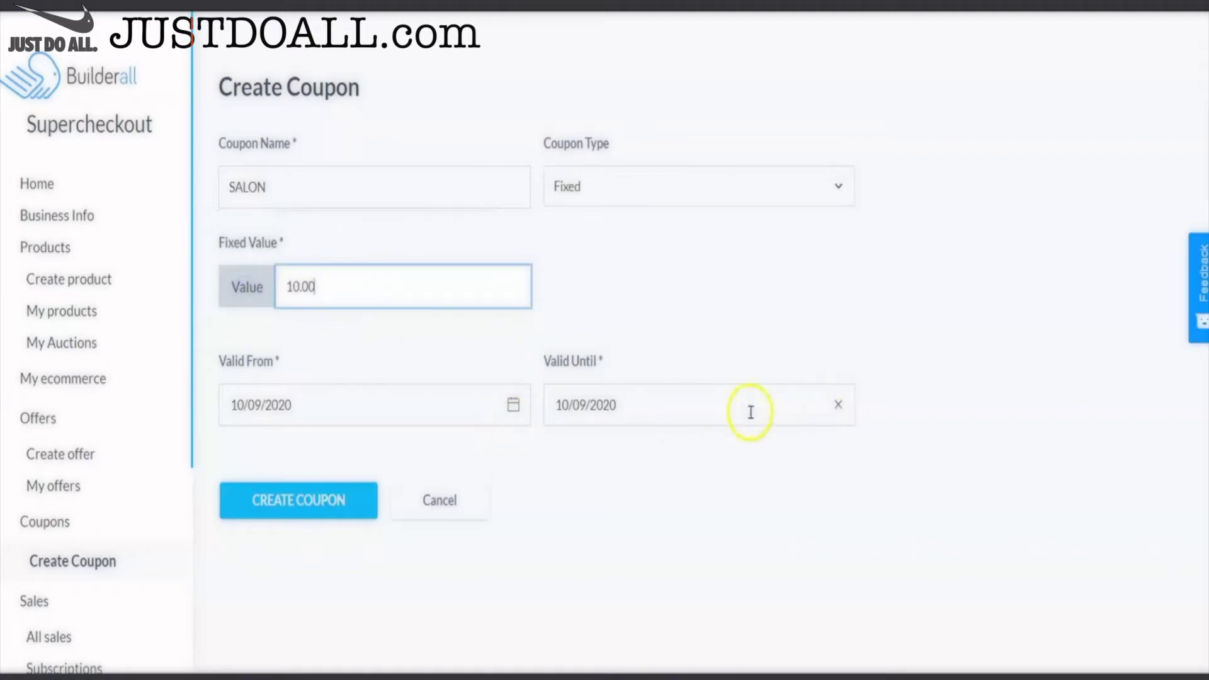
left_click(585, 405)
left_click(778, 325)
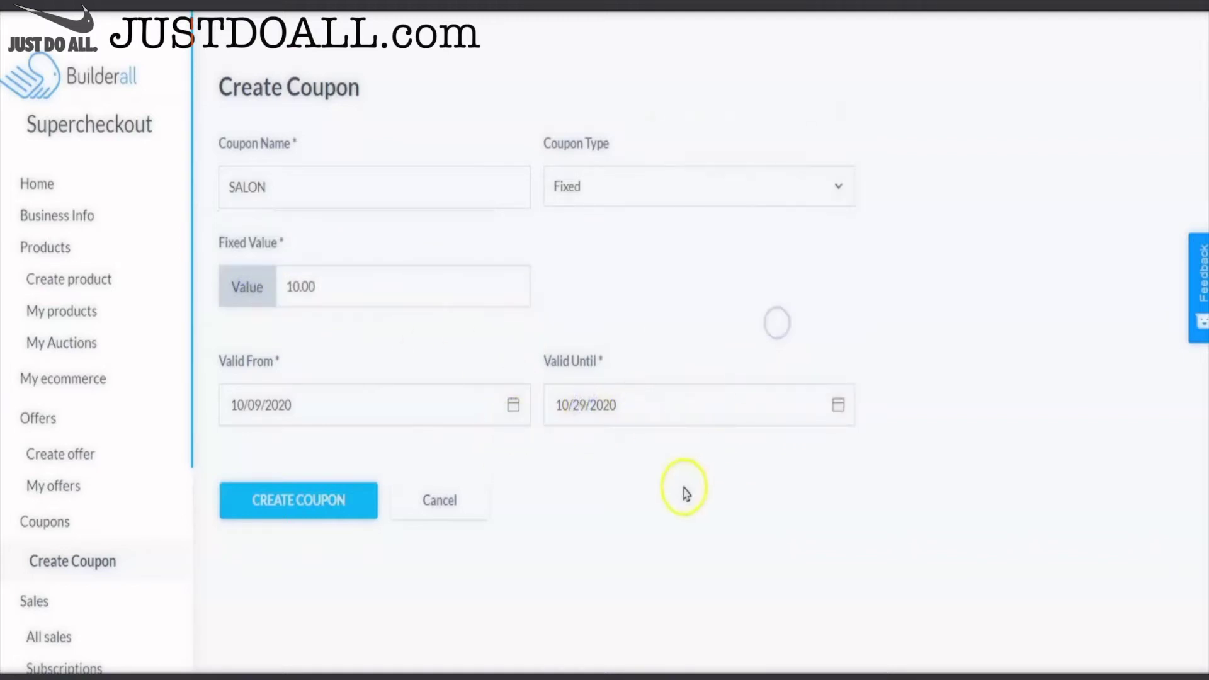
left_click(256, 497)
left_click(360, 503)
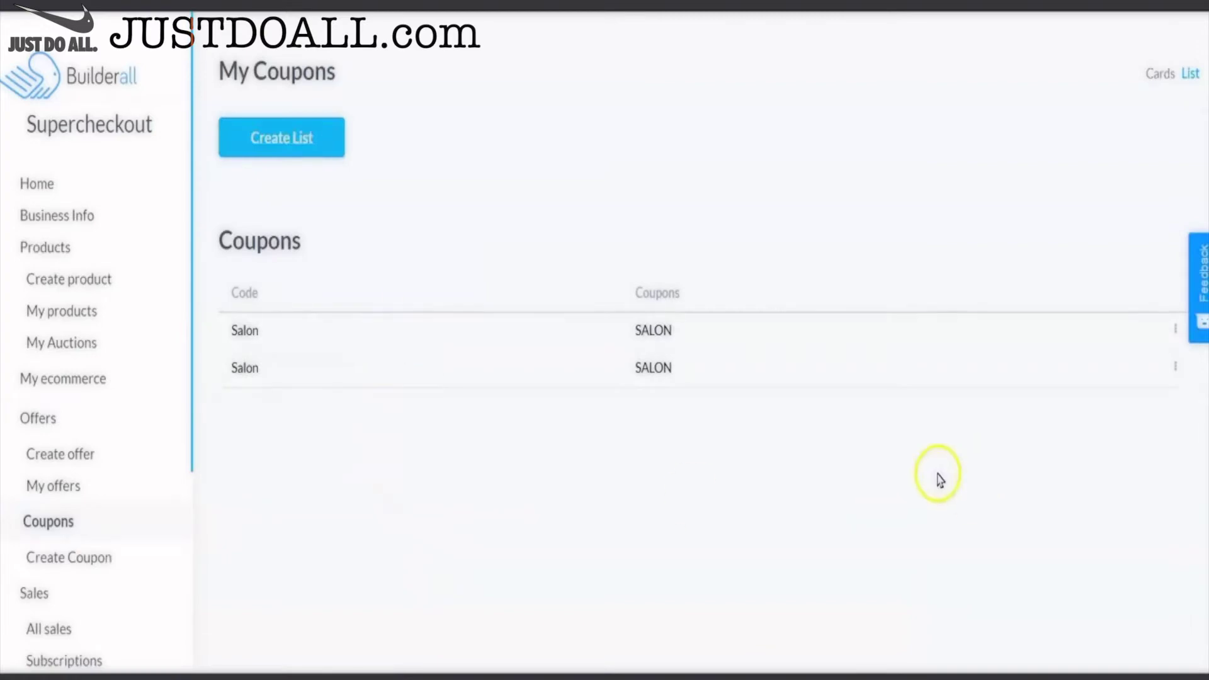
- Delete the duplicate Salon coupon list entry
left_click(1175, 367)
left_click(1173, 380)
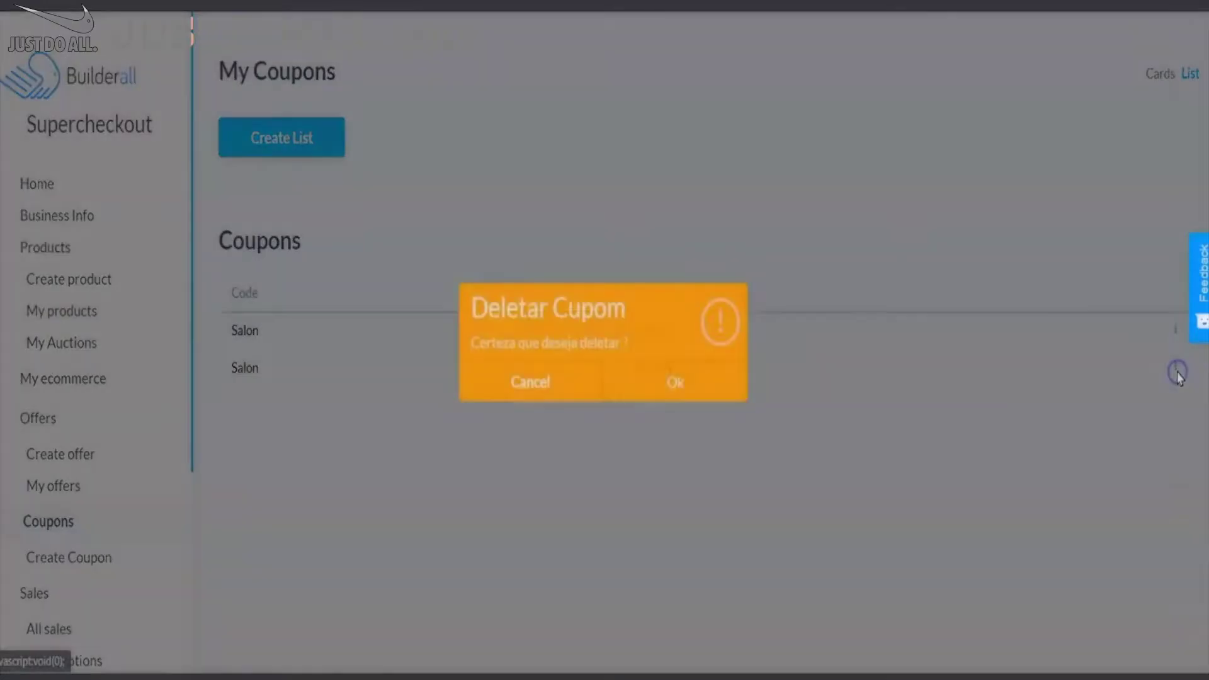
left_click(642, 380)
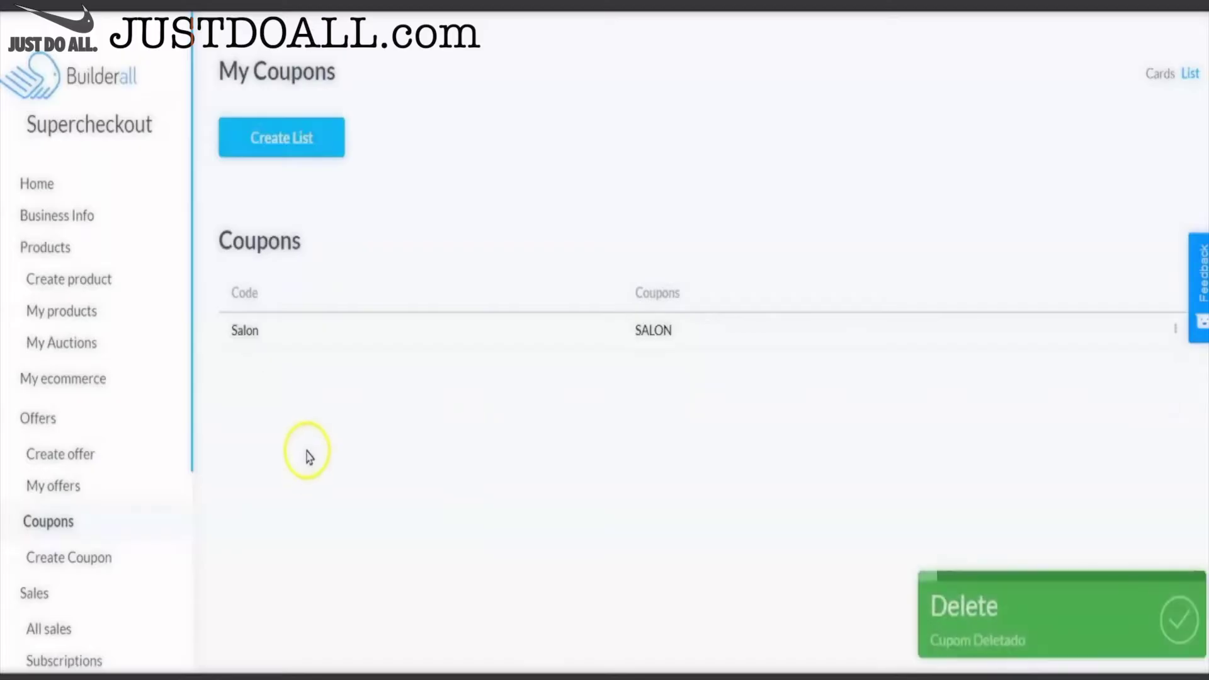
- Start a new product and upload the salon photo, cropped, as its image
left_click(87, 284)
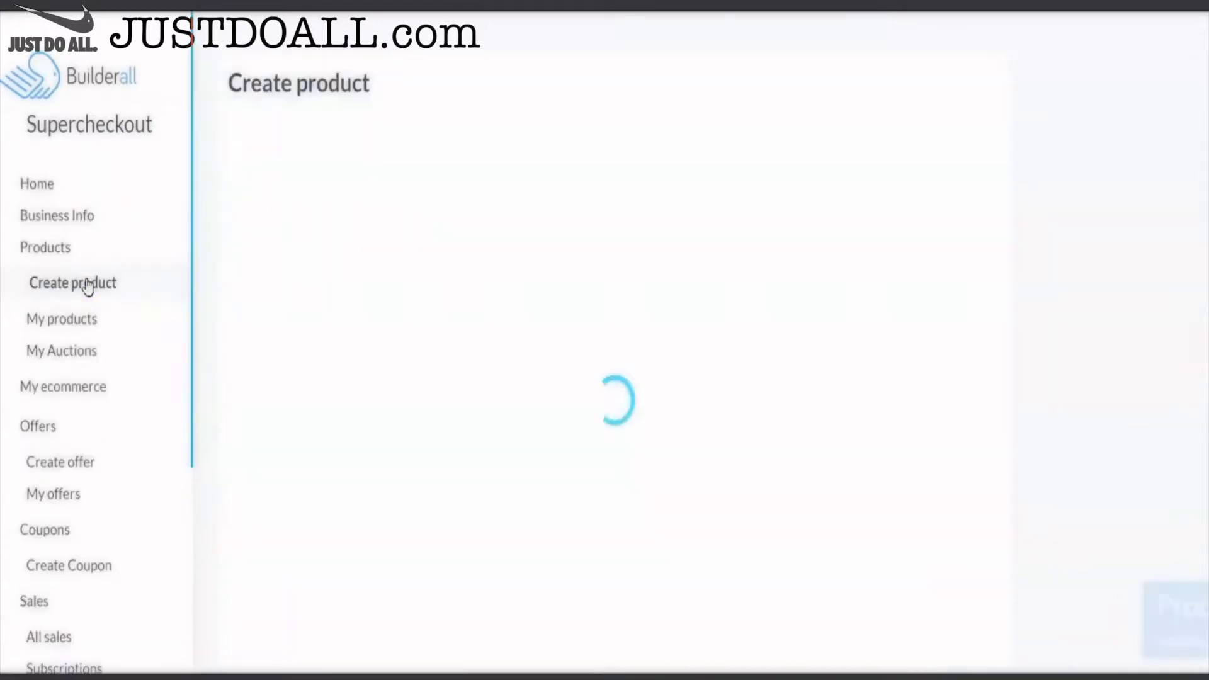
left_click(311, 323)
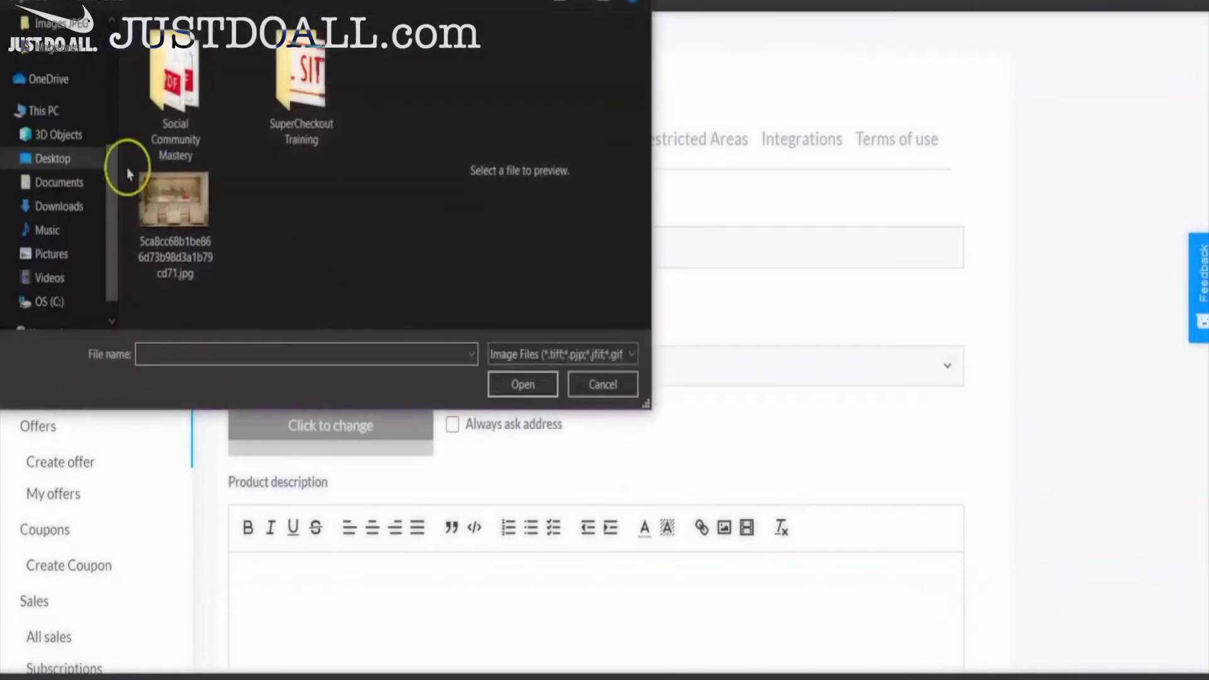
left_click(170, 201)
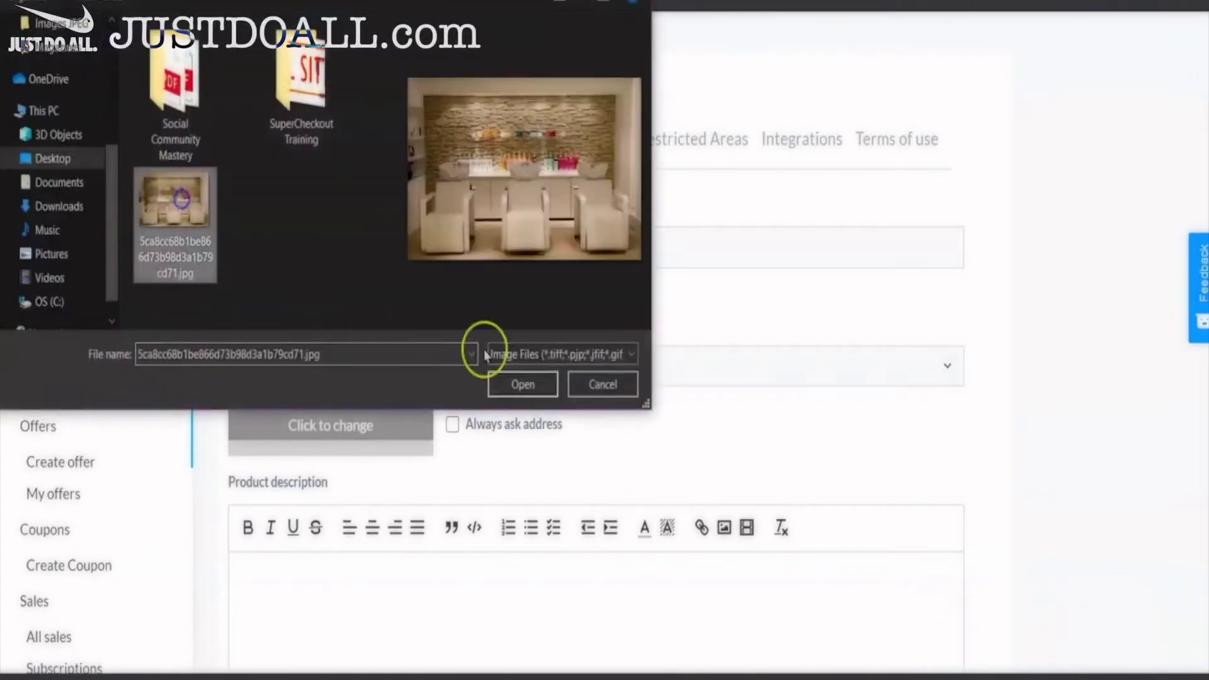
left_click(522, 385)
left_click_drag(565, 351, 523, 331)
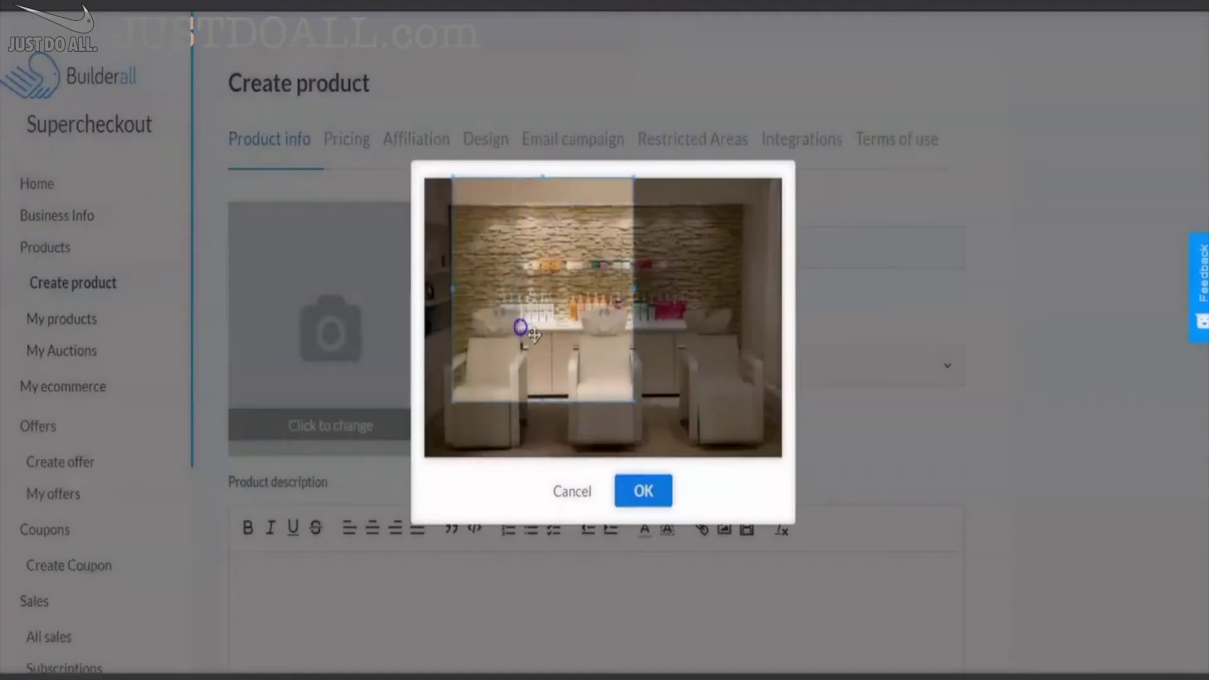
left_click_drag(629, 403, 724, 486)
left_click_drag(611, 369, 643, 378)
left_click(643, 491)
- Name the product Perm, set type Physical and category Services, and continue to pricing
left_click(515, 243)
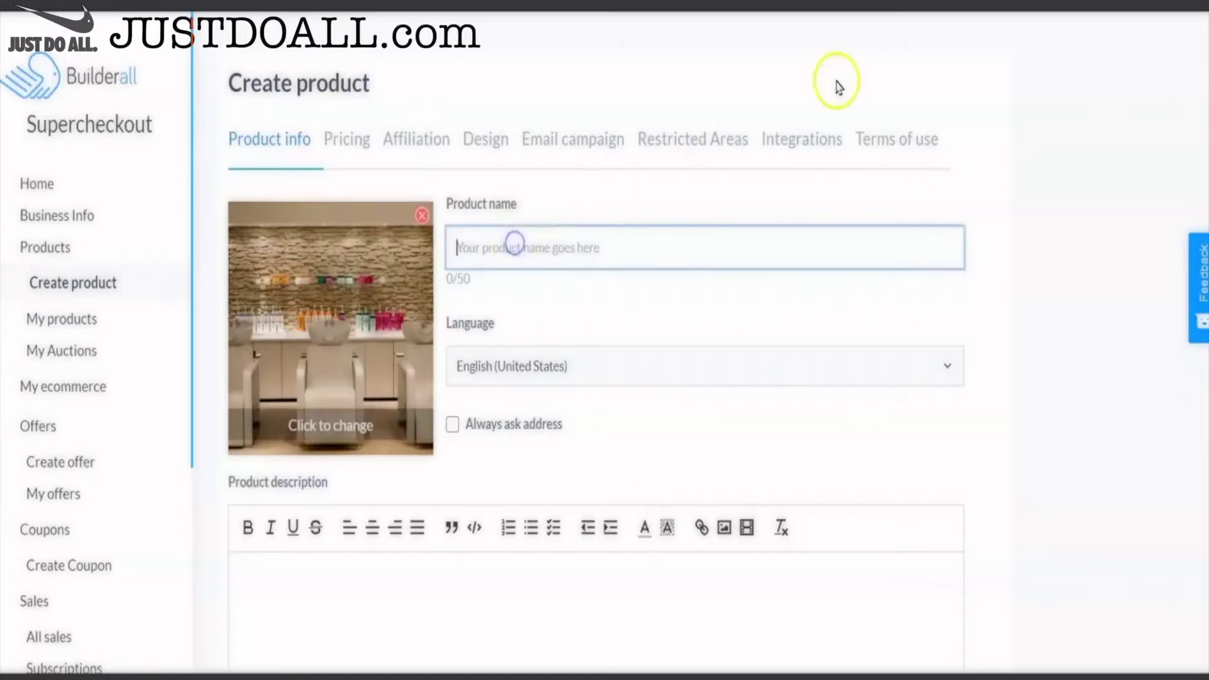
type("Perm")
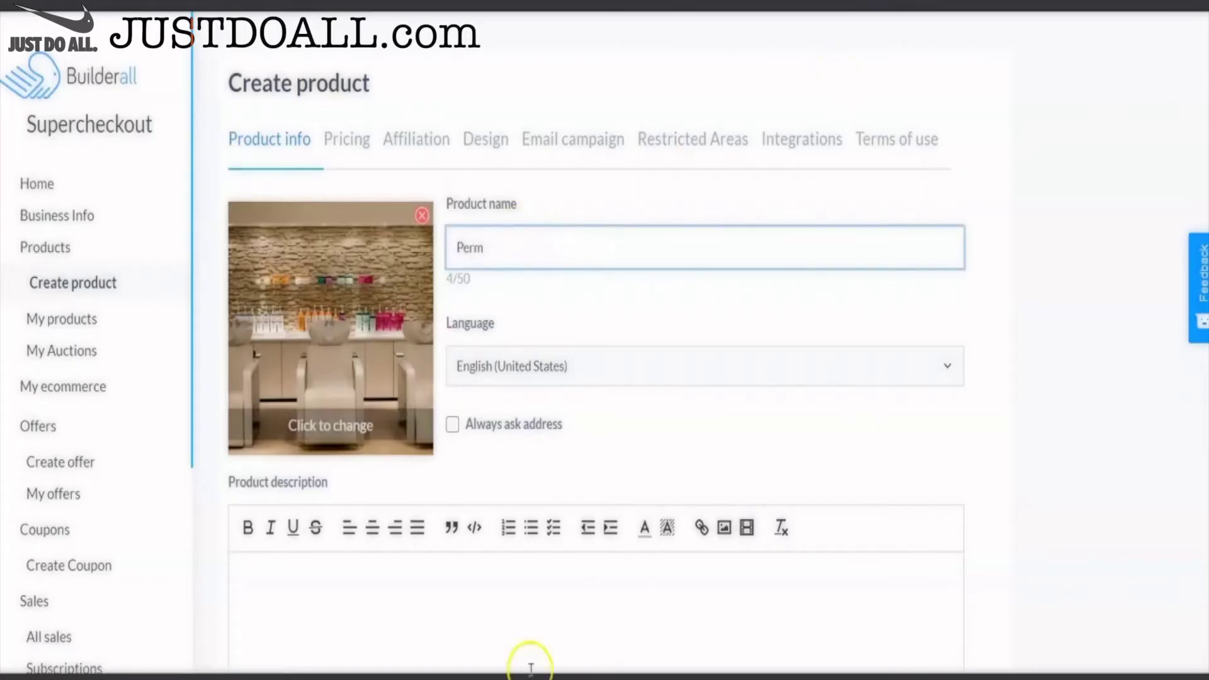
left_click(322, 583)
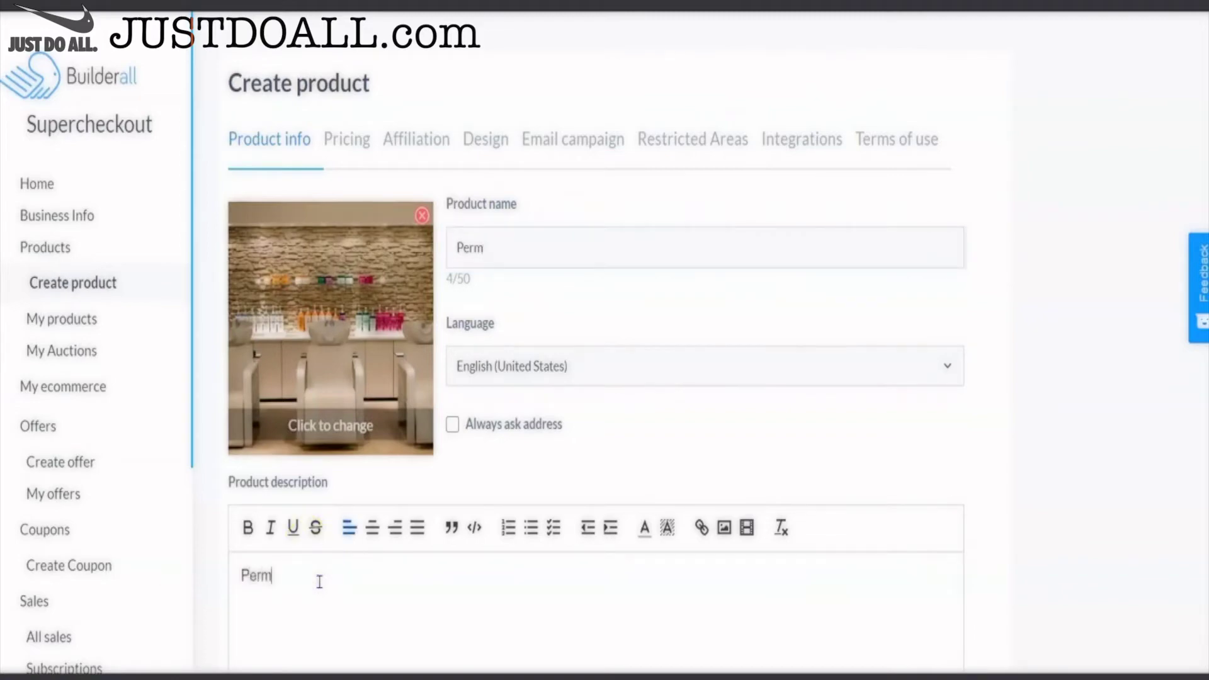
scroll(319, 582, "down", 5)
left_click(495, 543)
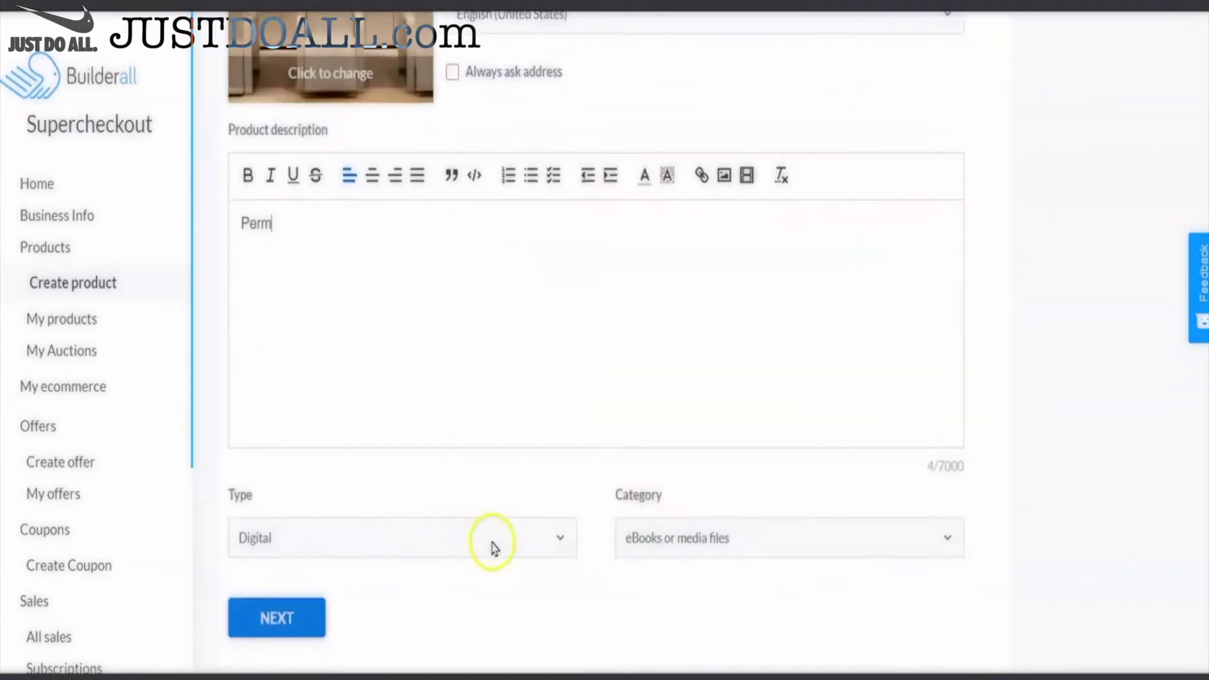
left_click(410, 602)
left_click(693, 538)
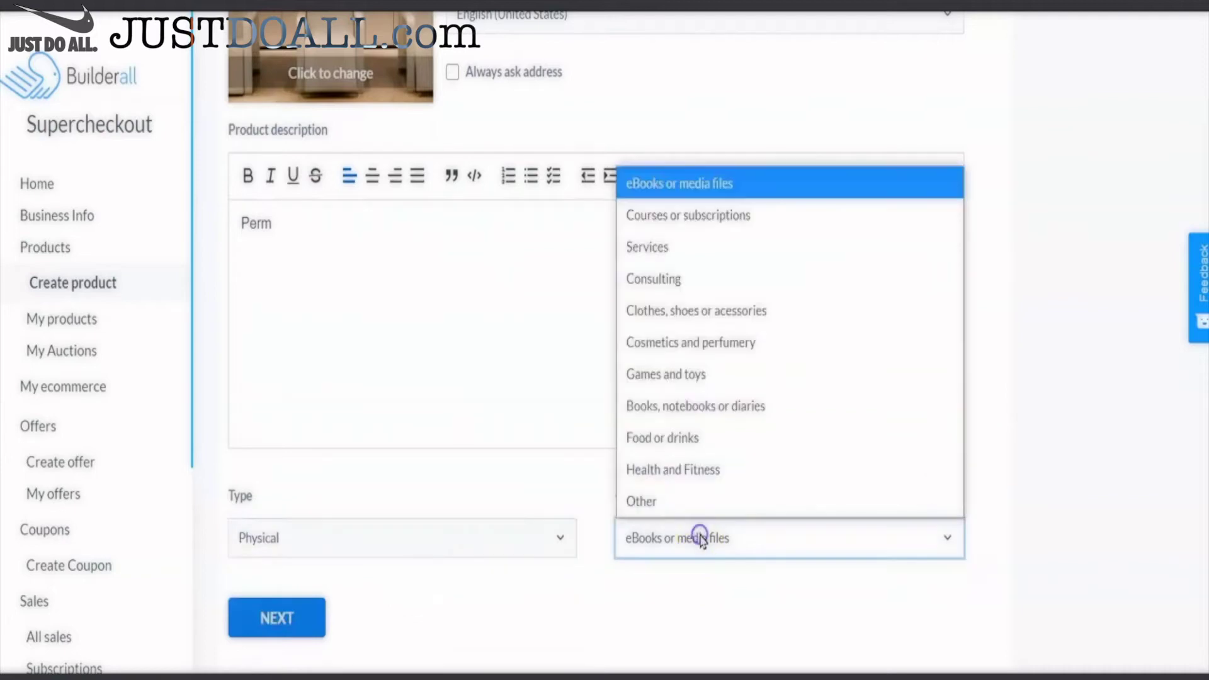
left_click(678, 252)
left_click(303, 614)
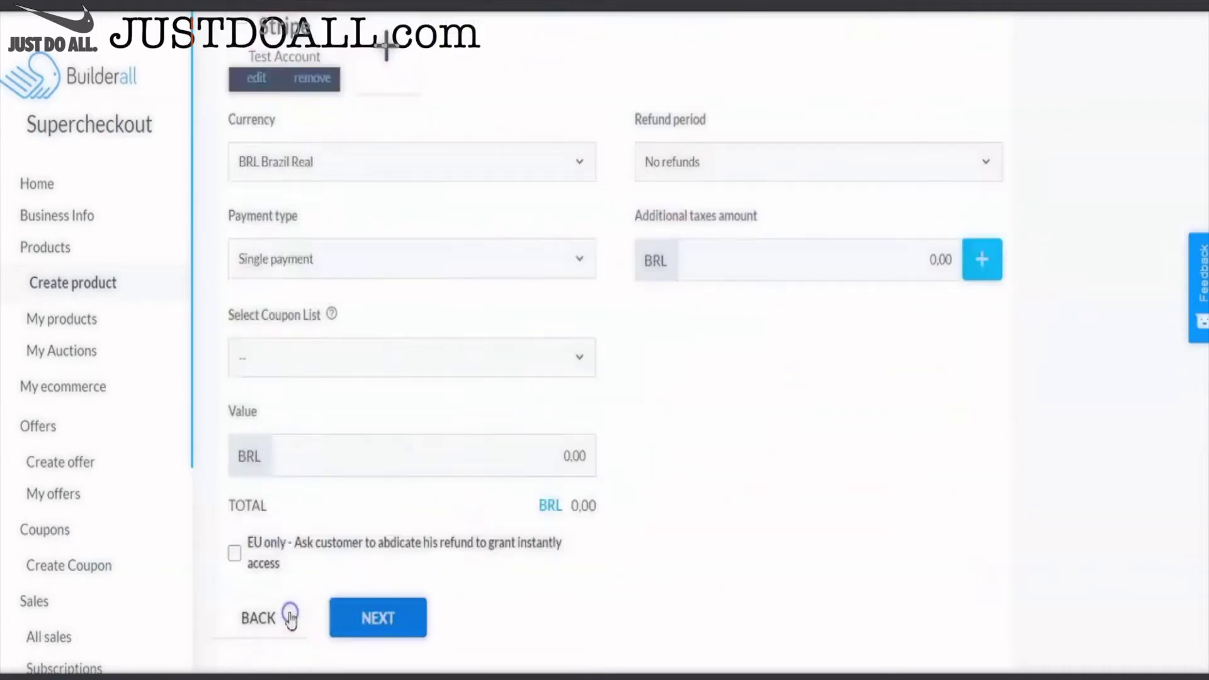
- Accept payments through the Stripe test account with USD as the currency
scroll(381, 430, "up", 3)
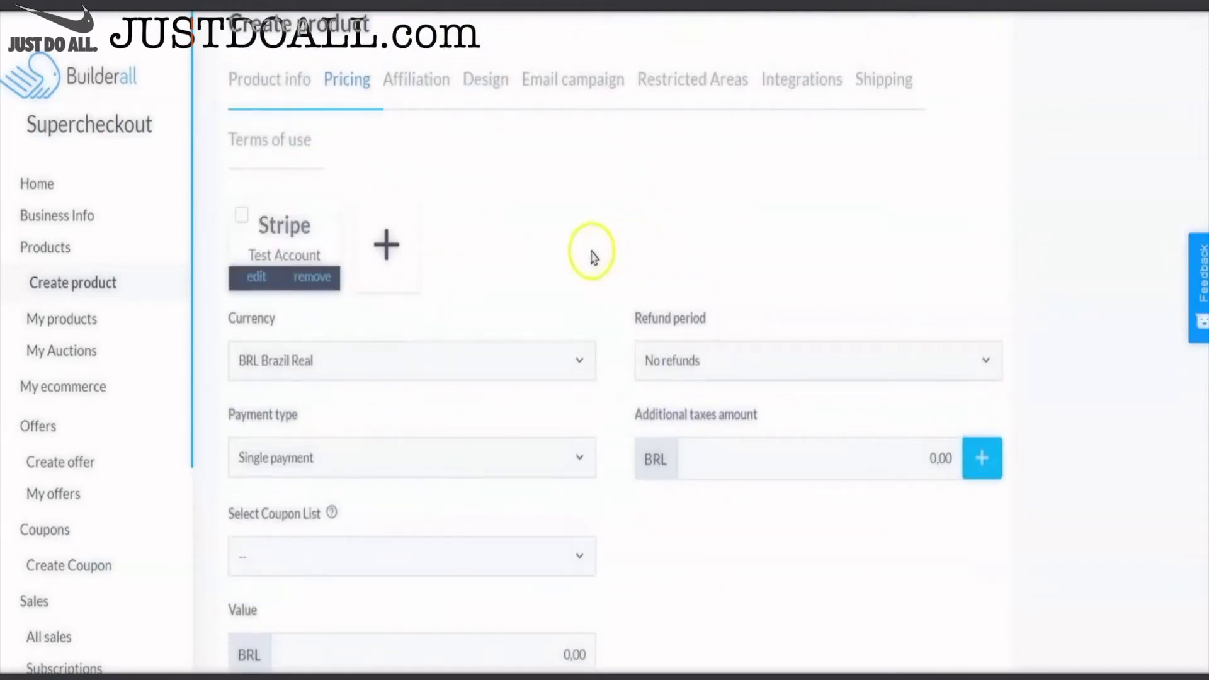
left_click(289, 230)
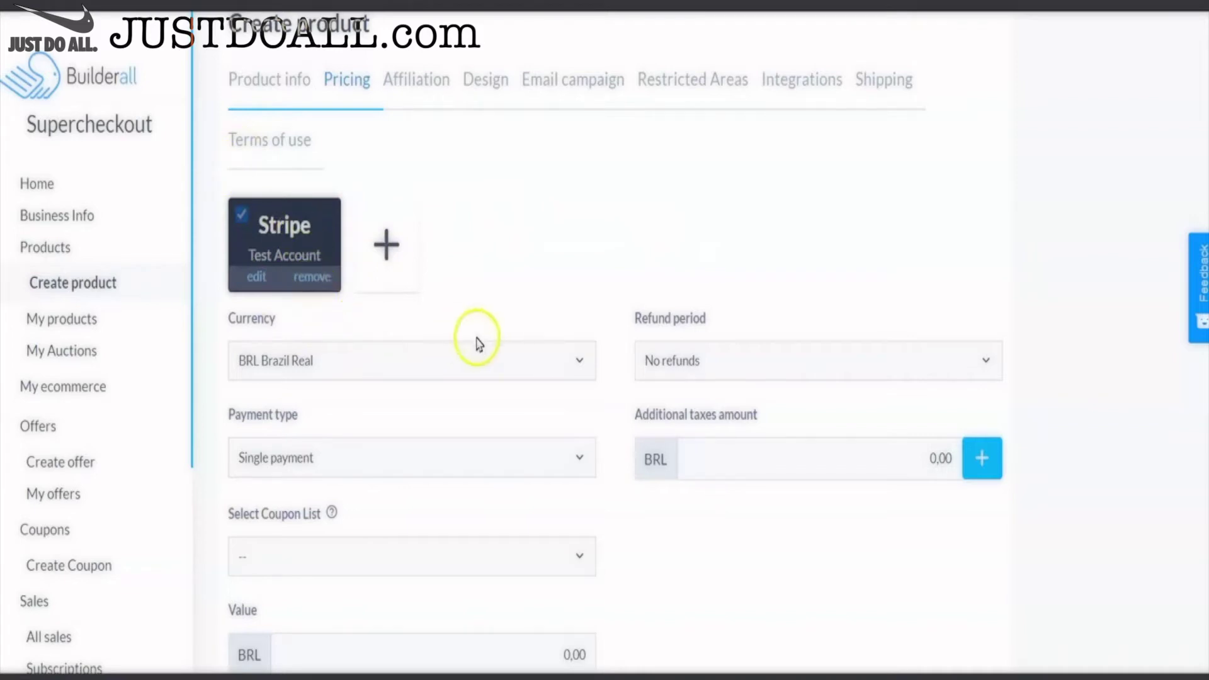
scroll(490, 359, "down", 1)
left_click(399, 280)
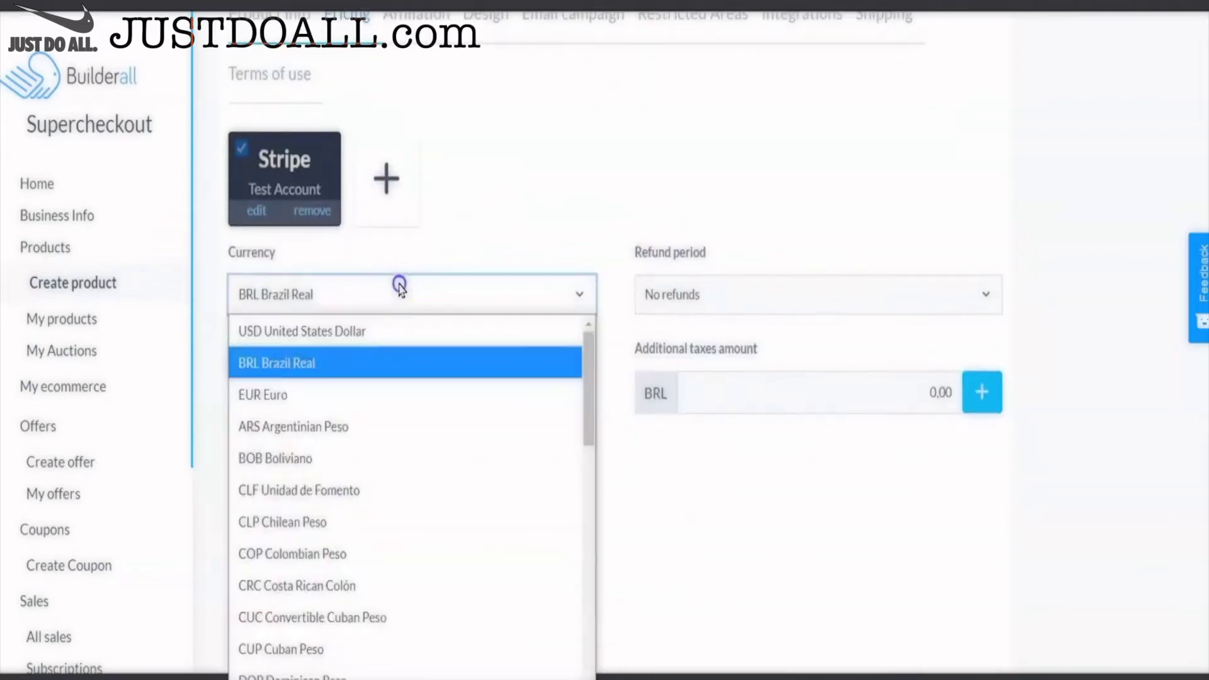
left_click(377, 328)
- Set the price to 50, attach the Salon coupon list, and save the pricing
scroll(475, 391, "down", 3)
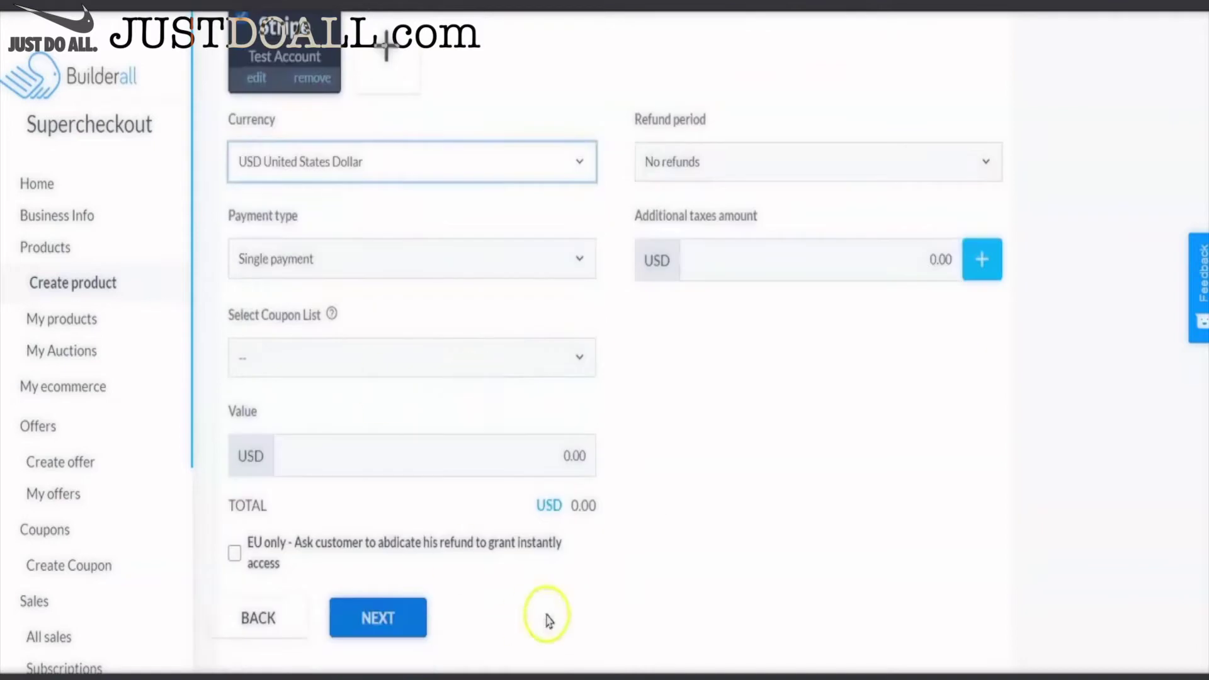
left_click(549, 454)
type("1")
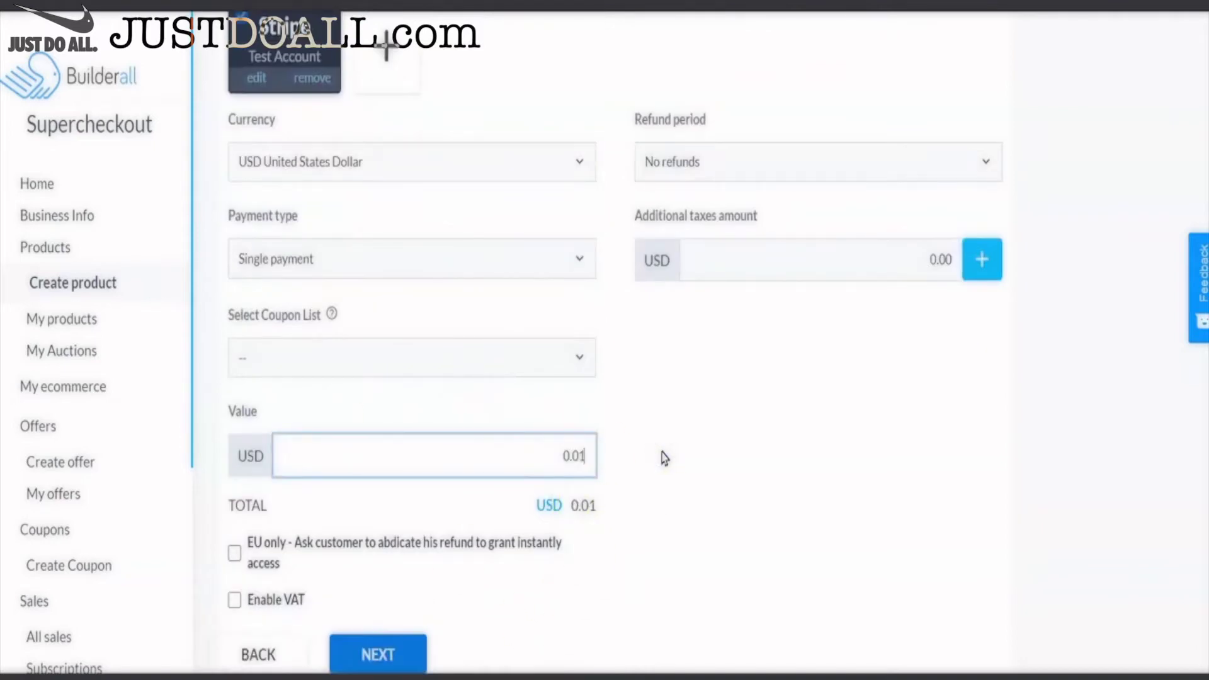
key("BackSpace")
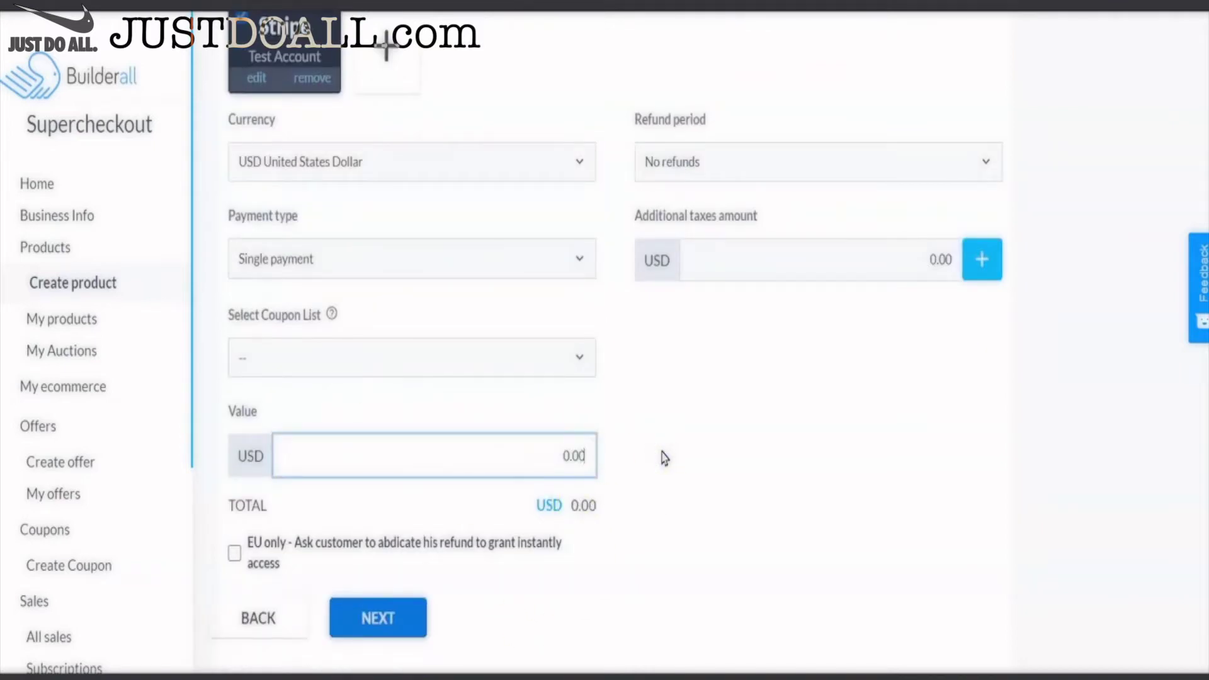
type("50")
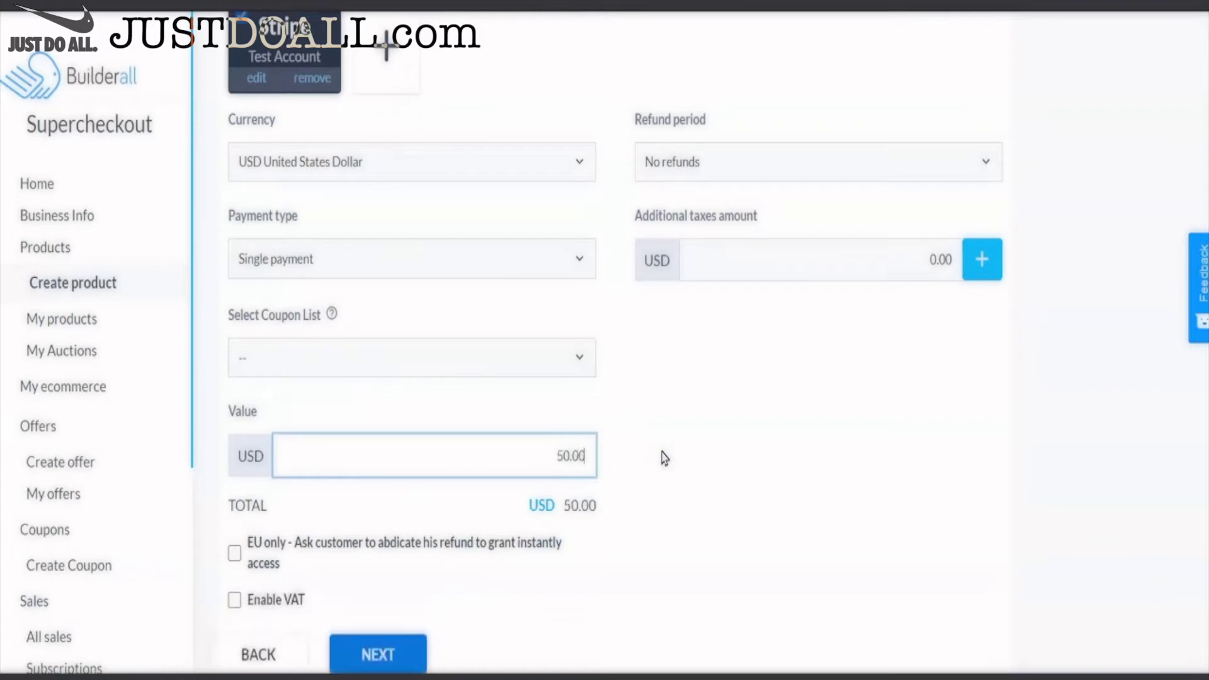
left_click(579, 358)
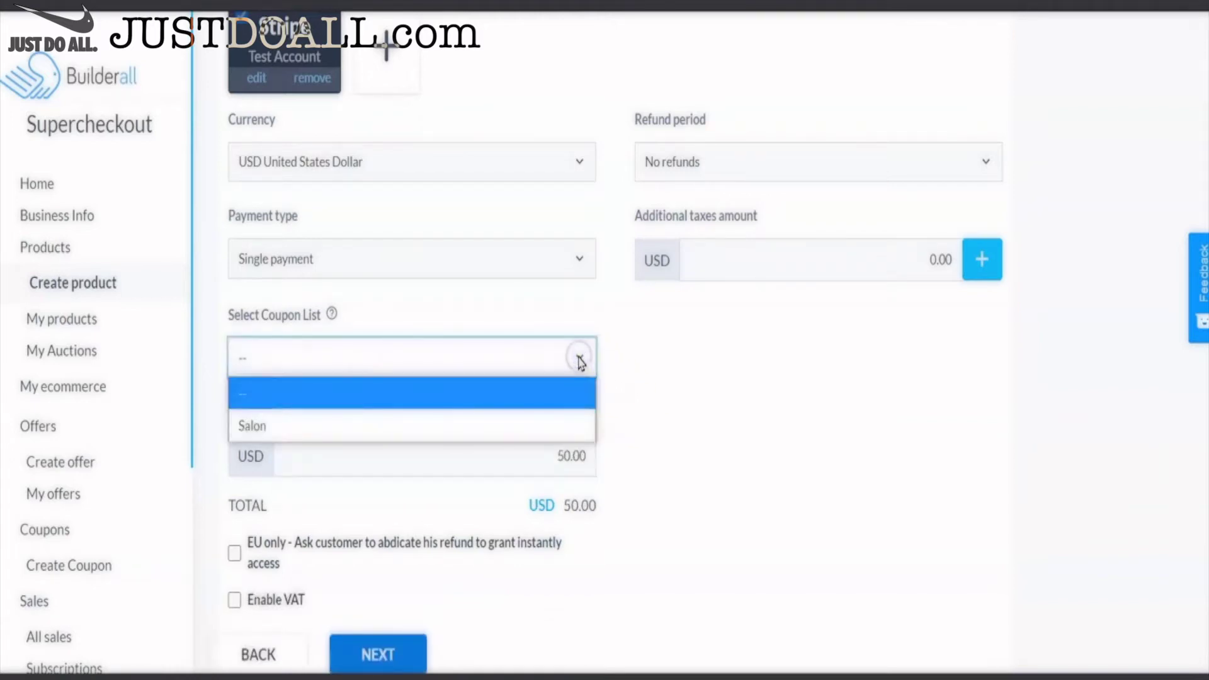
left_click(296, 427)
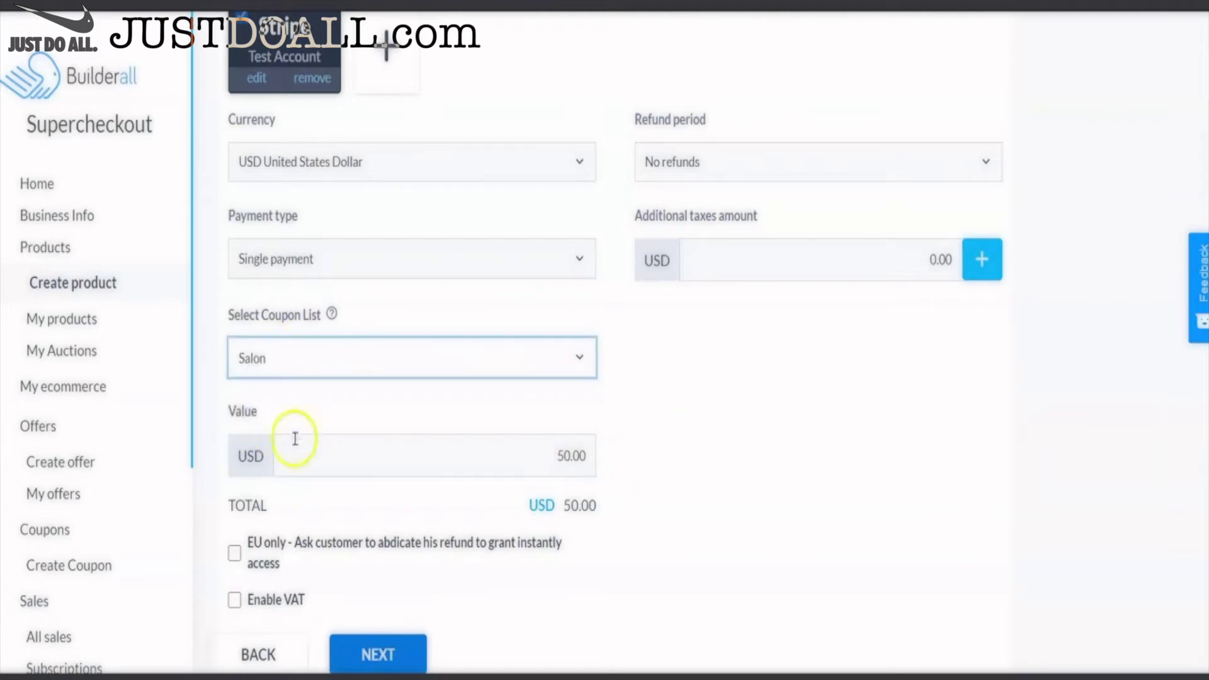
left_click(396, 630)
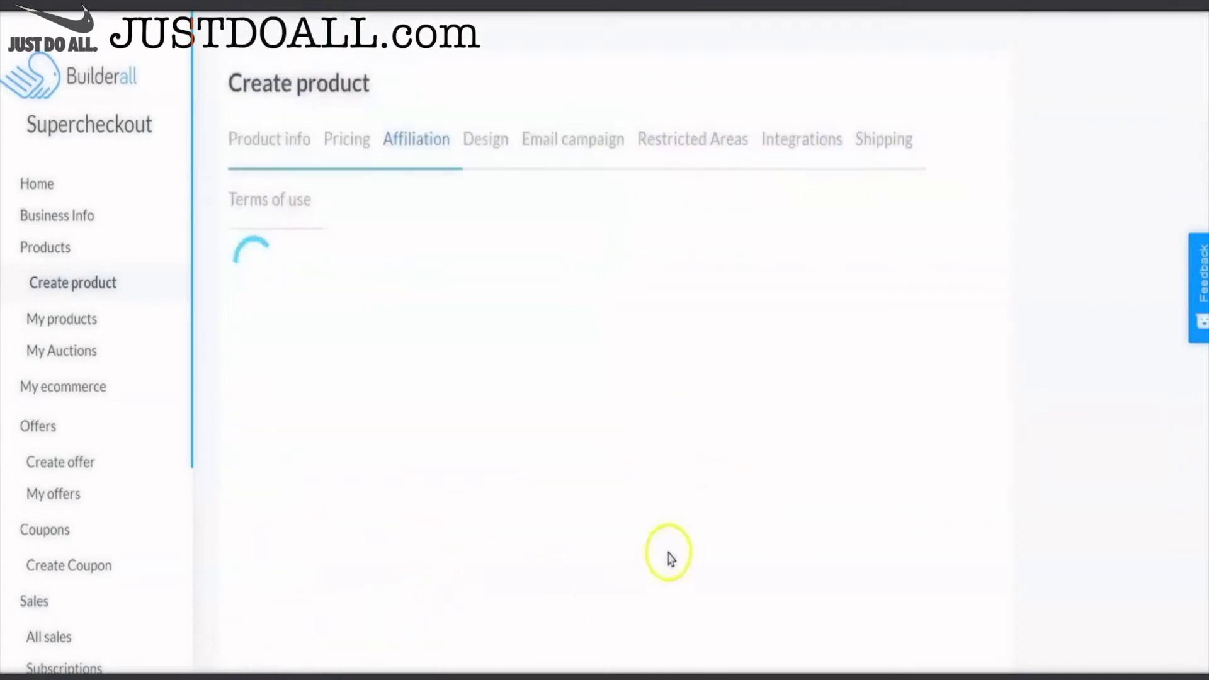
- On the Design step, use Share Page as the thank-you page and Survey as the selling page
left_click(413, 343)
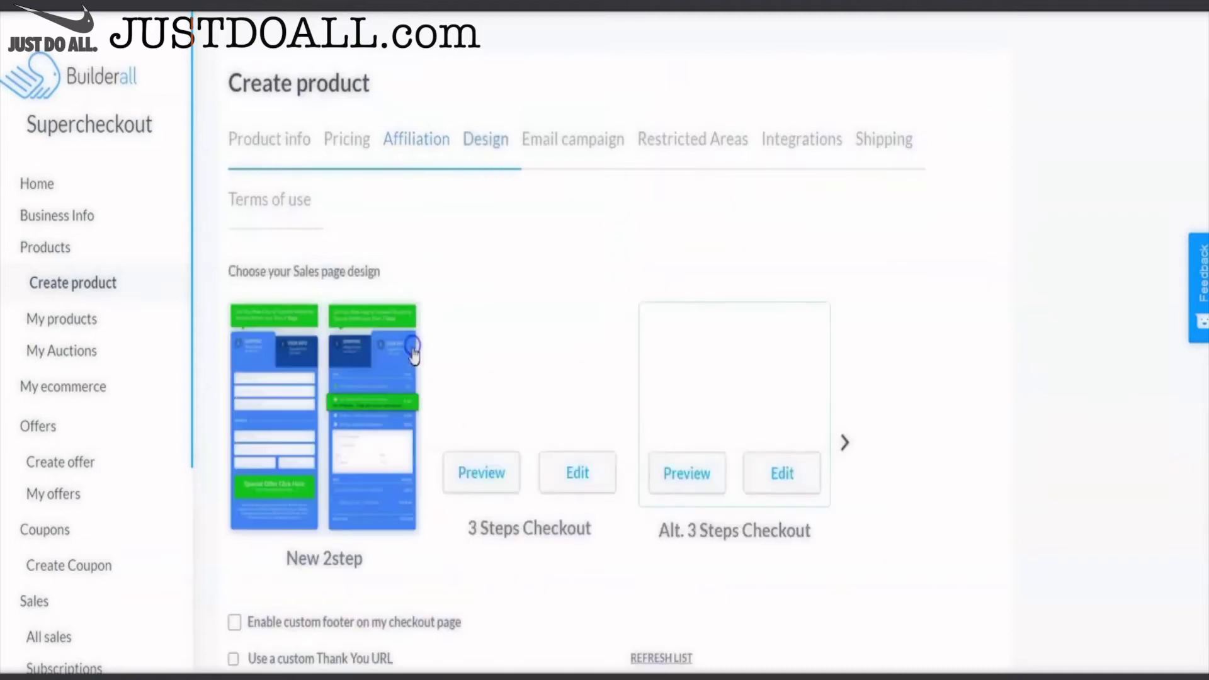
scroll(639, 556, "down", 3)
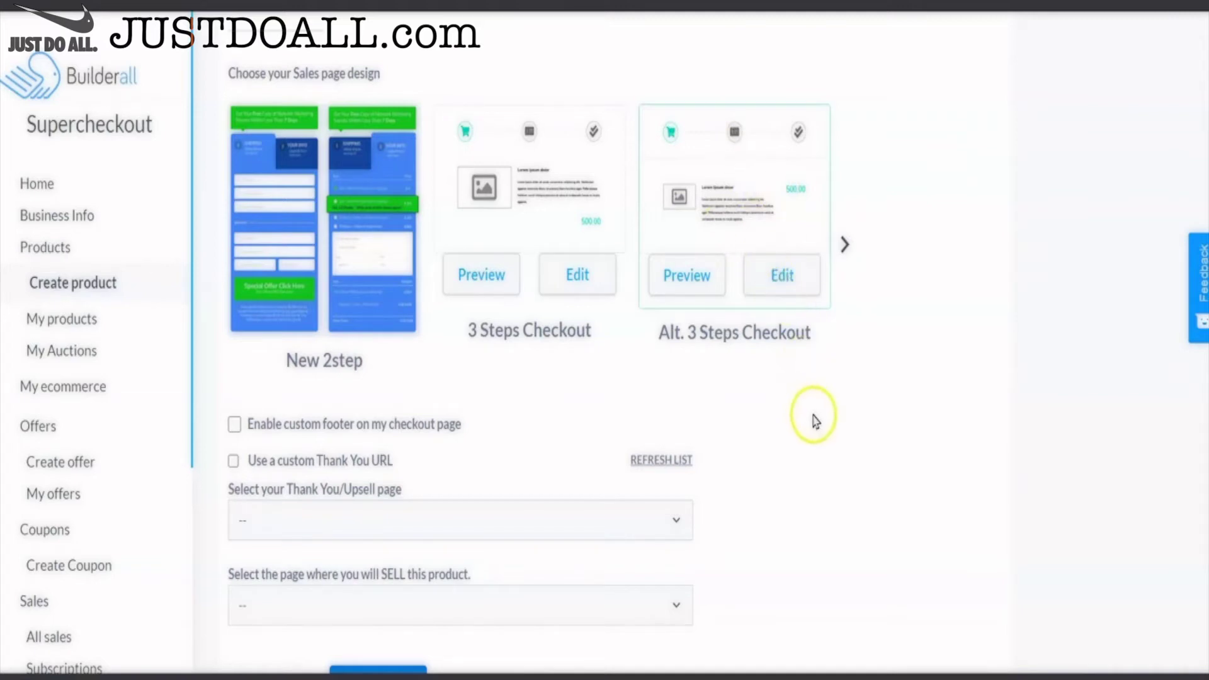
scroll(815, 421, "down", 1)
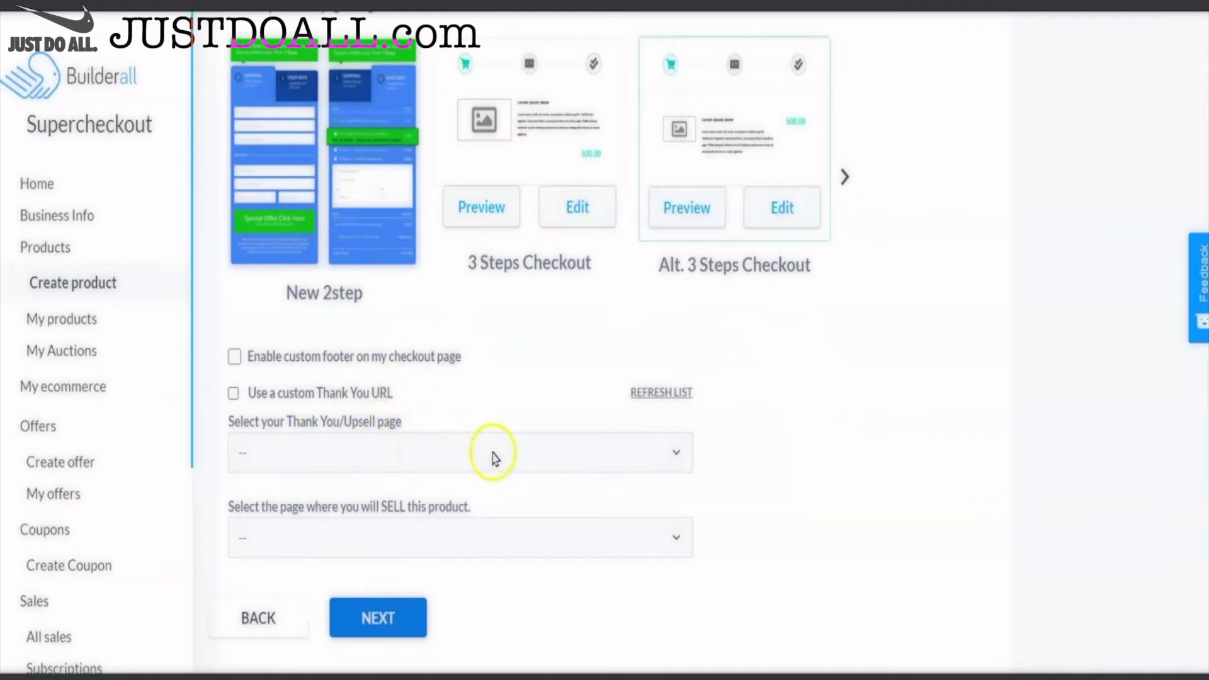
left_click(491, 452)
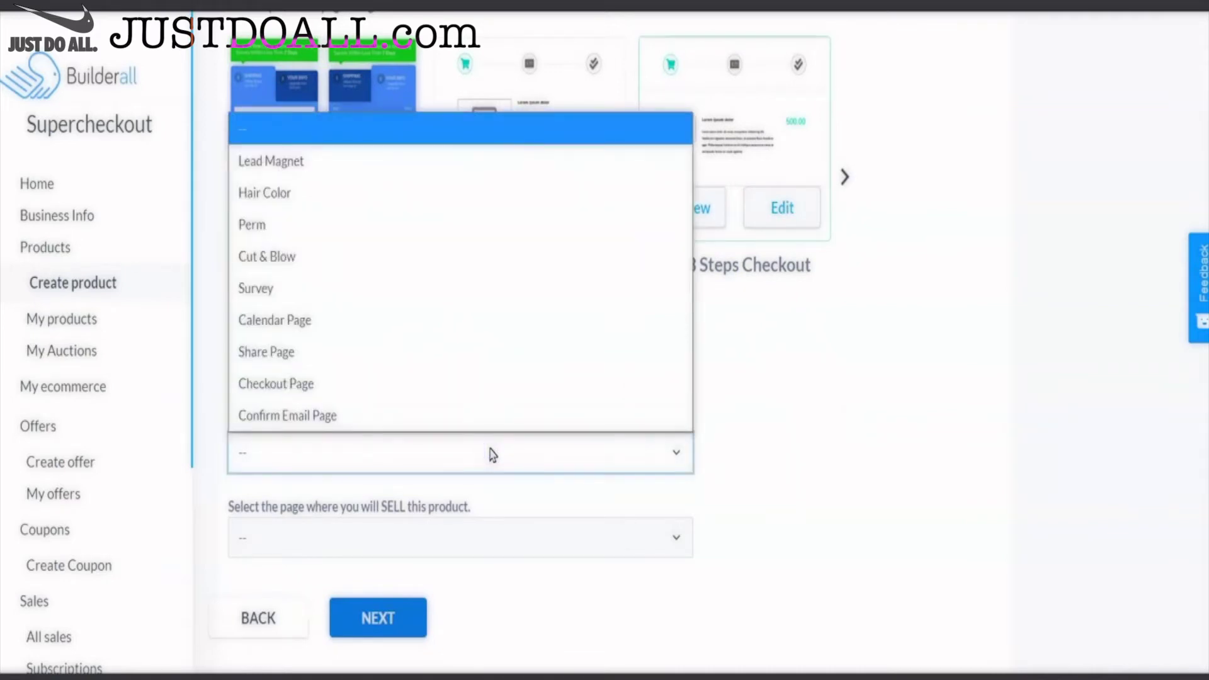
mouse_move(304, 378)
left_mouse_down()
mouse_move(351, 387)
mouse_move(318, 385)
mouse_move(350, 349)
mouse_move(305, 357)
left_mouse_up()
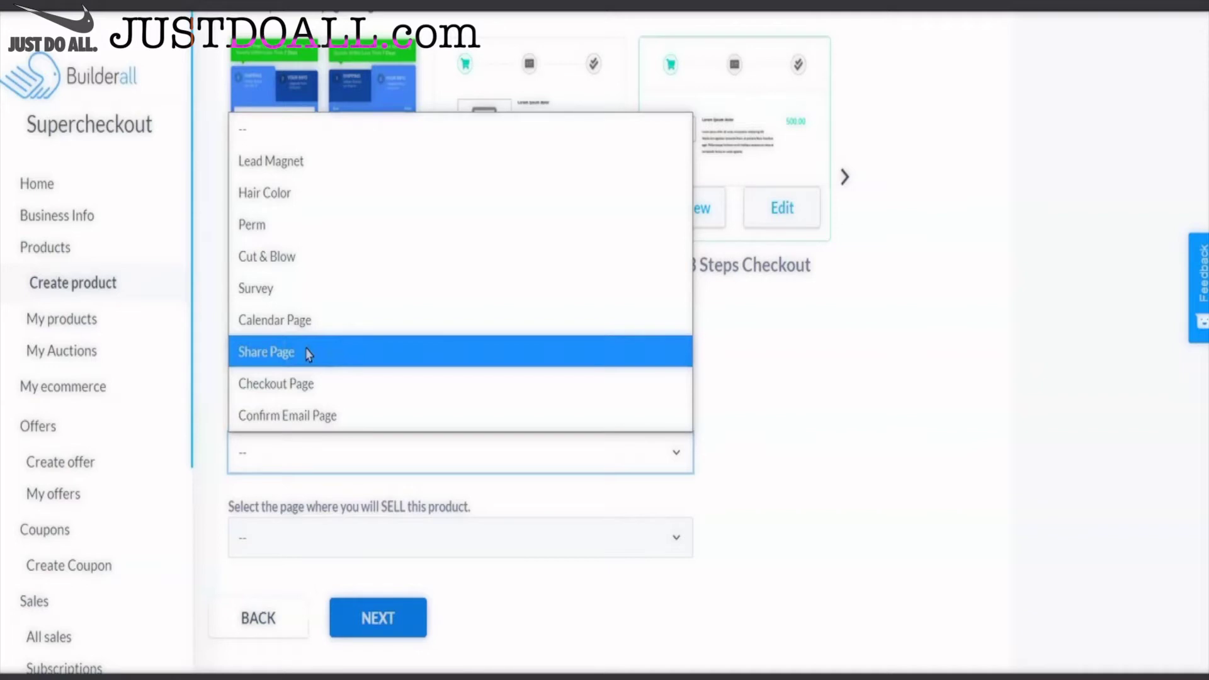
left_click(307, 353)
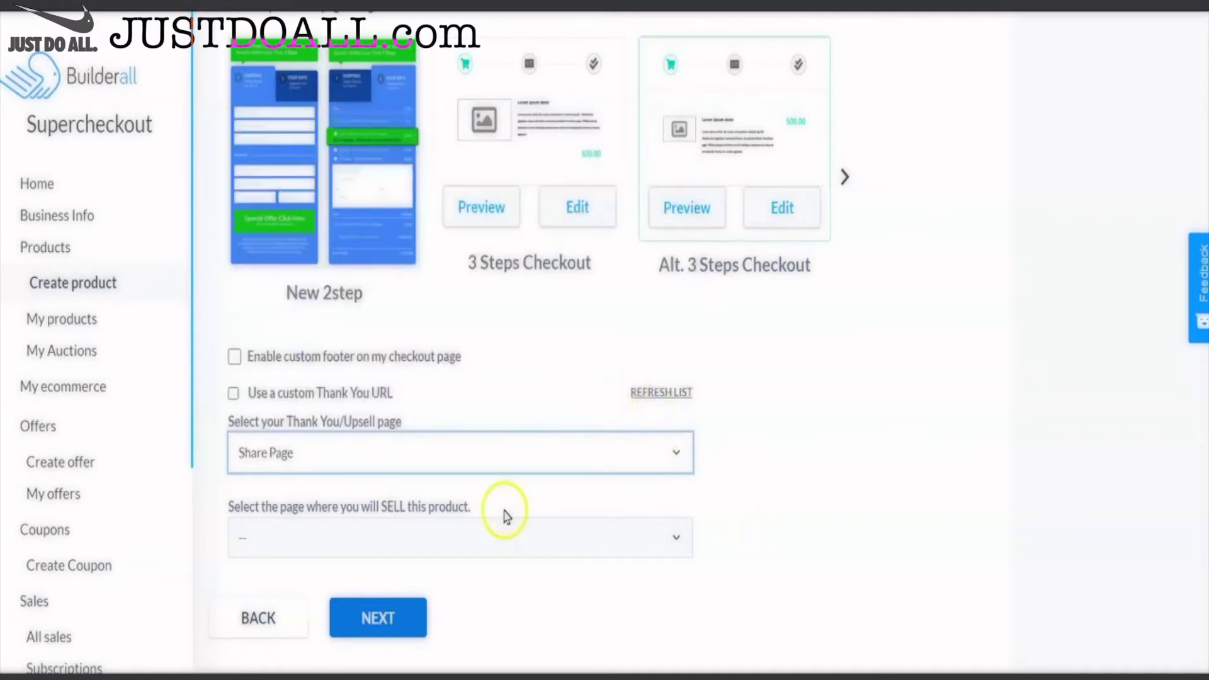
left_click(471, 540)
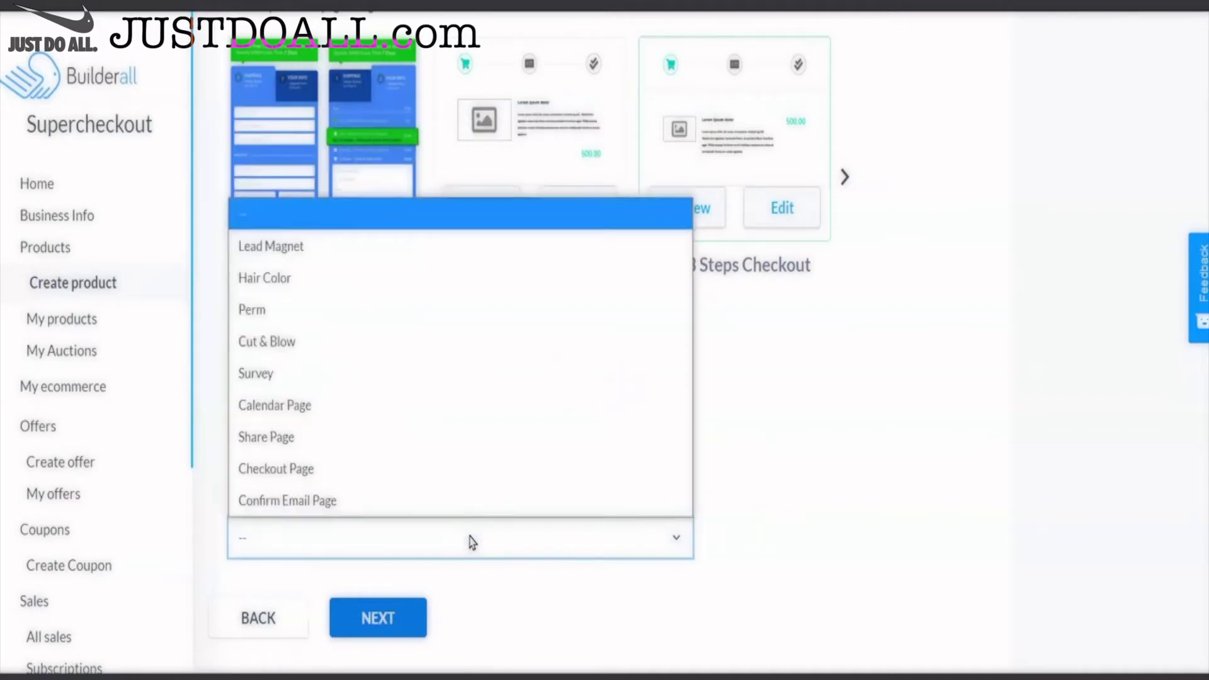
left_click(298, 375)
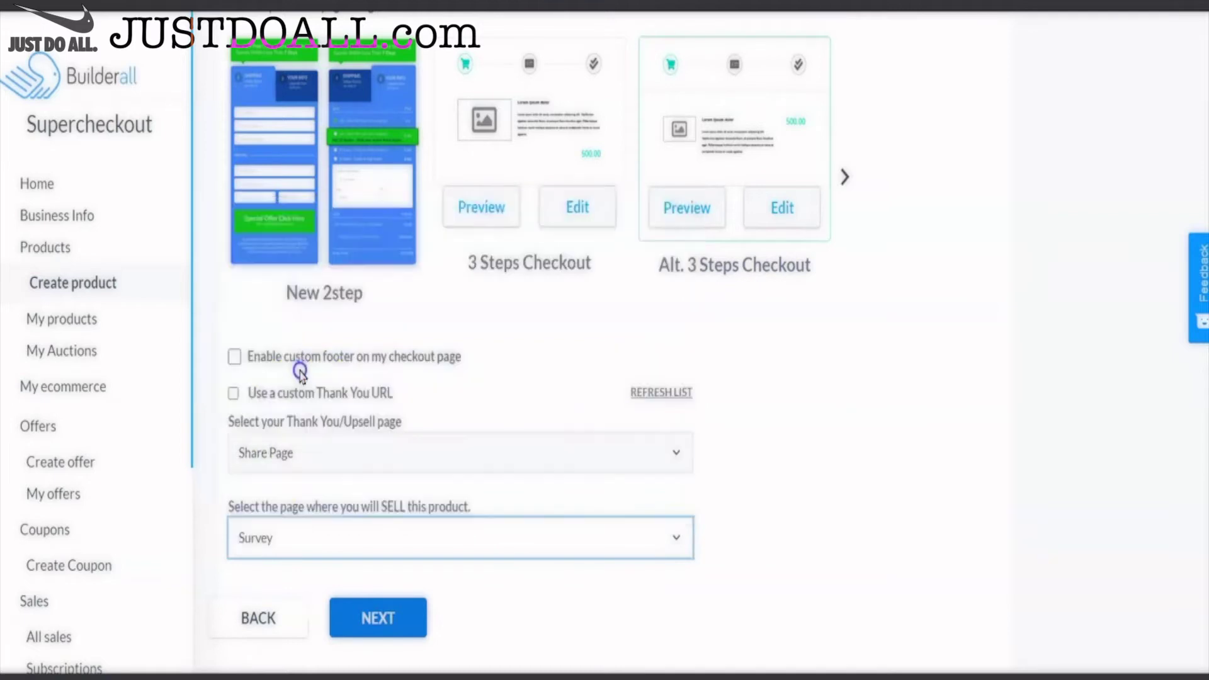
left_click(378, 616)
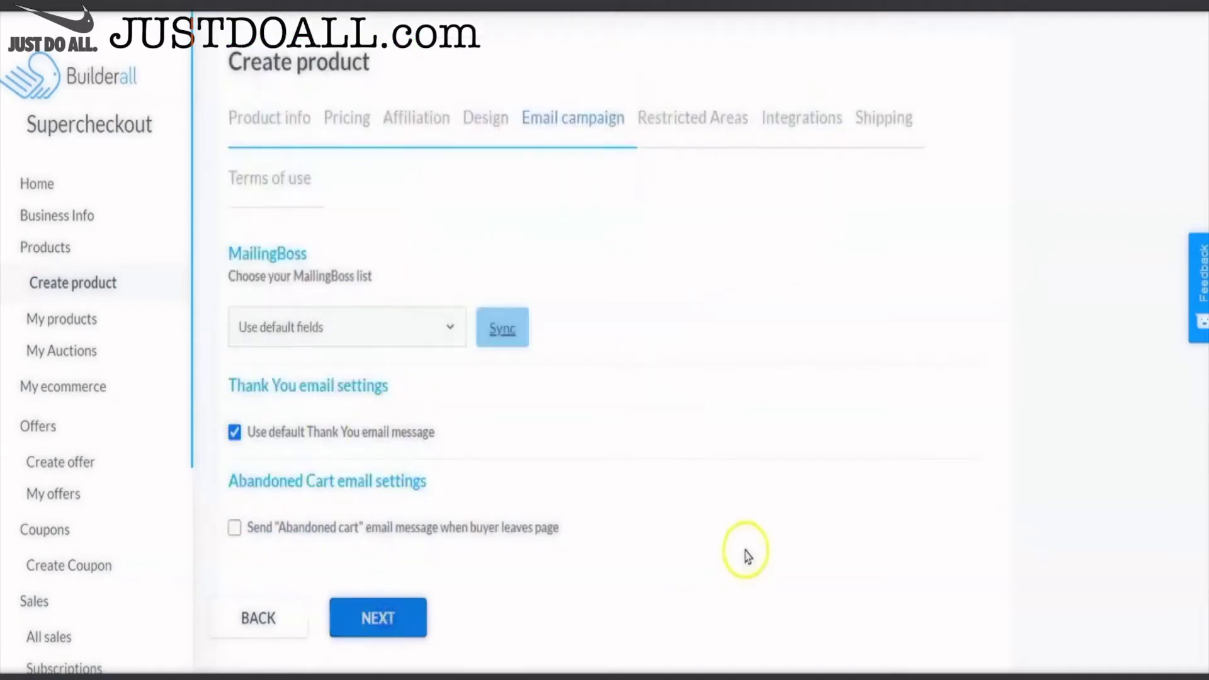
- Connect the product's email campaign to the Hair Salon MailingBoss list
left_click(448, 327)
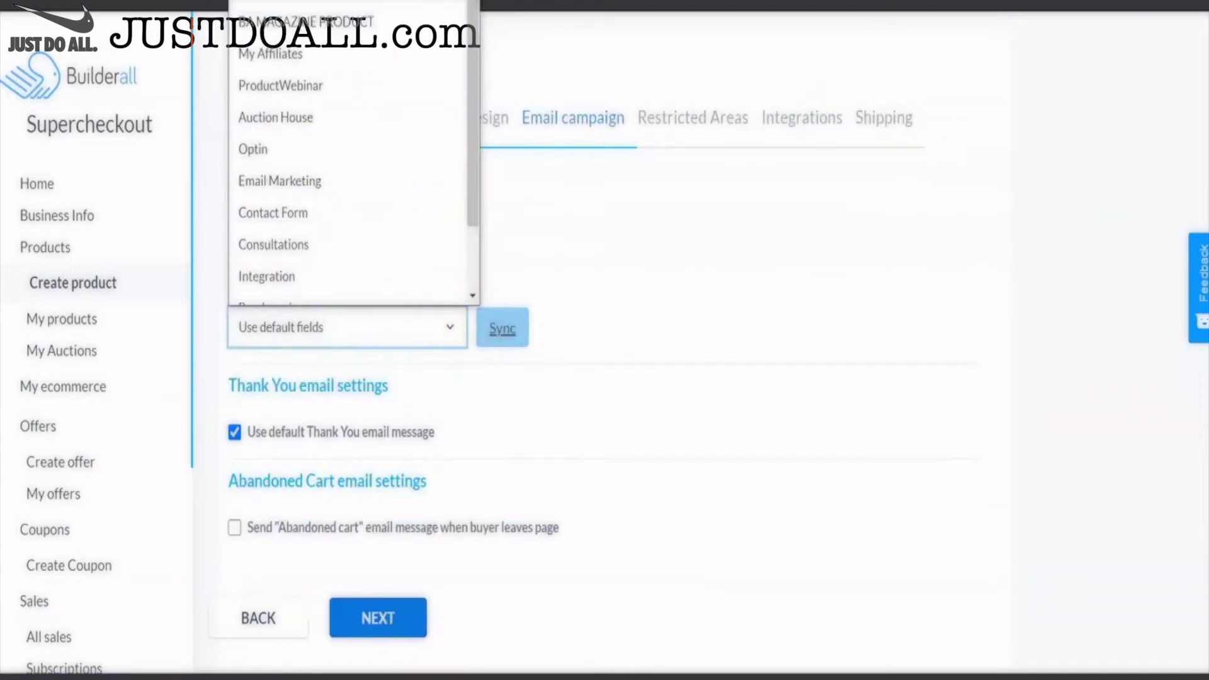
left_click(709, 352)
scroll(710, 352, "down", 1)
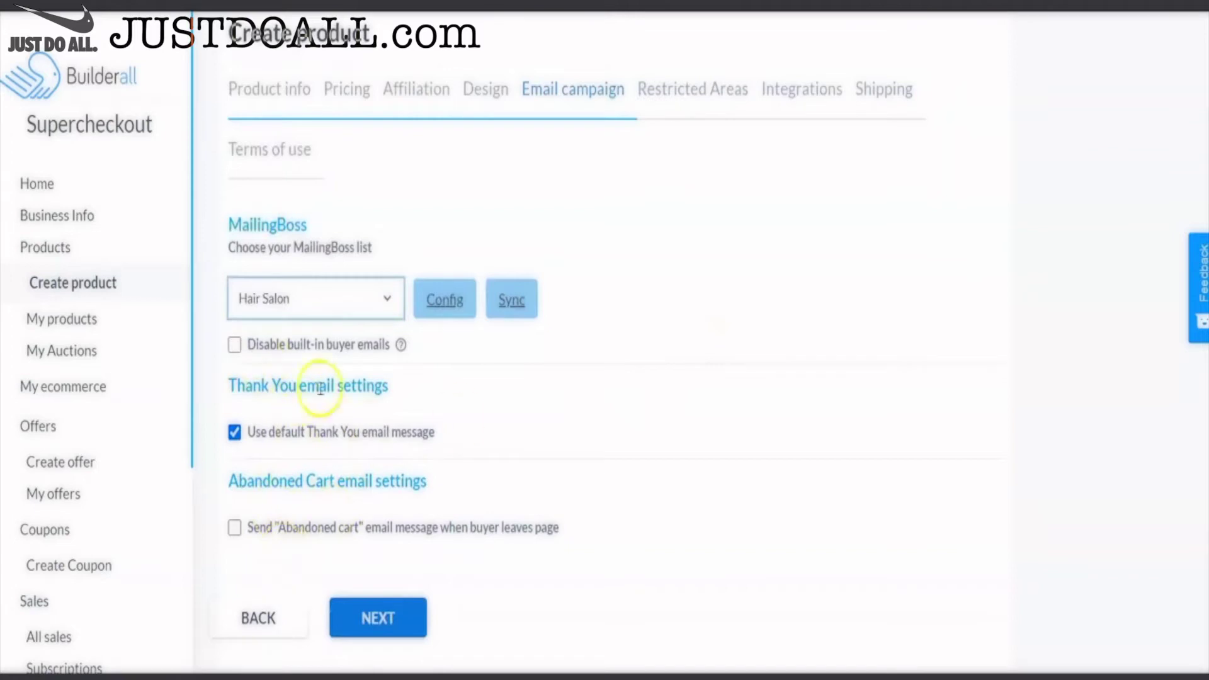
- Advance through Restricted Areas, Integrations and free Shipping to the Terms of use step
left_click(378, 618)
left_click(384, 476)
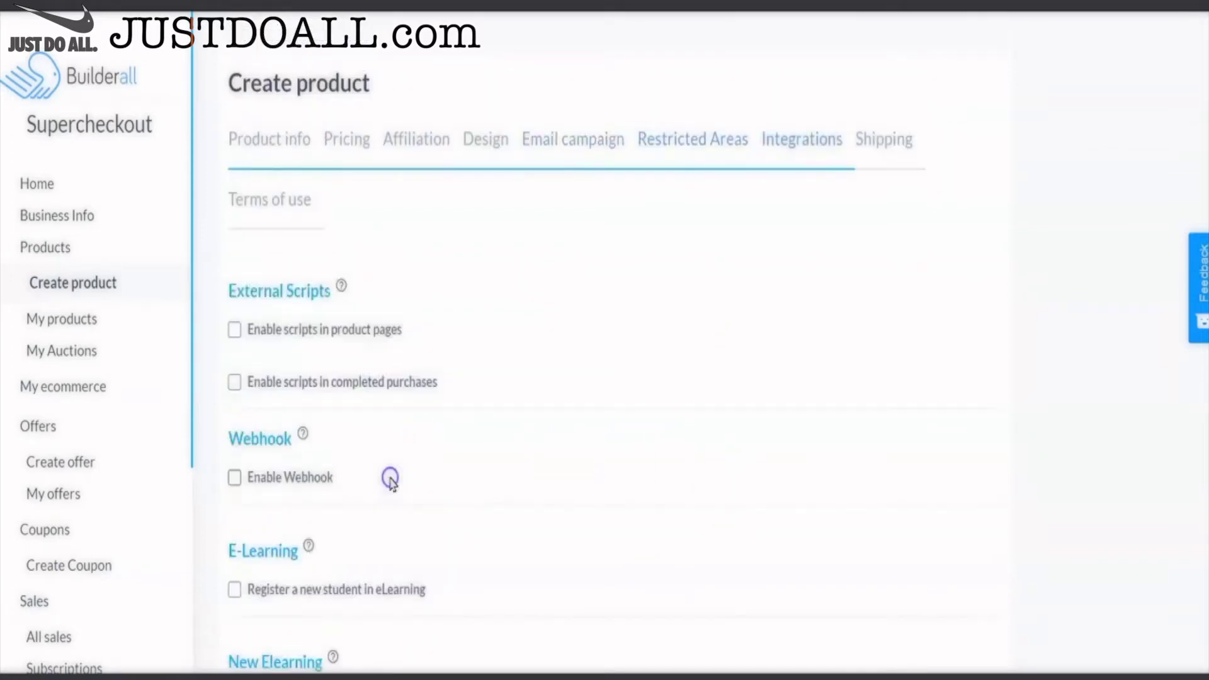
scroll(728, 486, "down", 5)
left_click(397, 617)
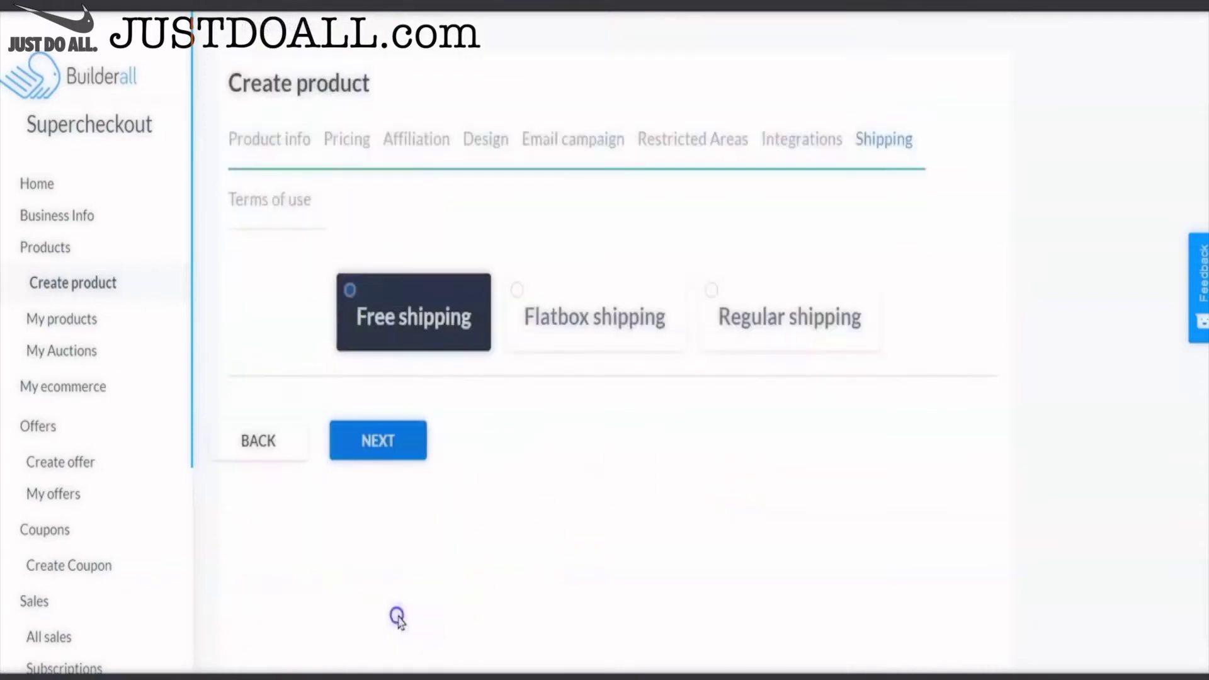
left_click(386, 445)
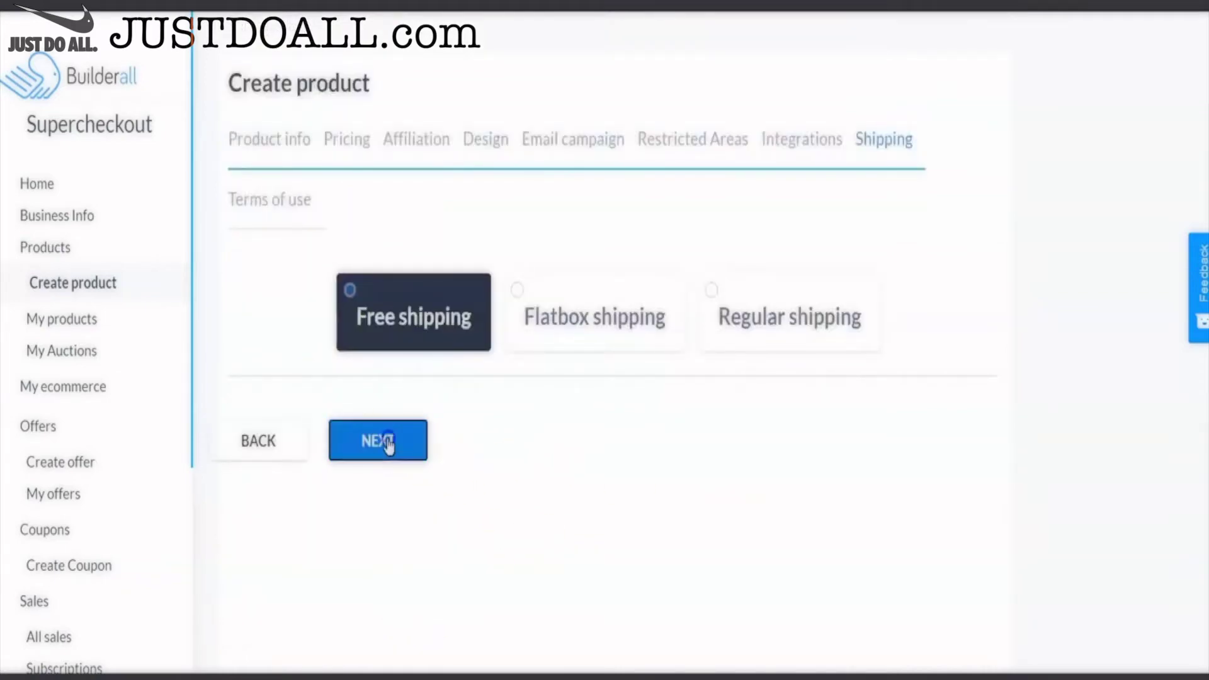
scroll(597, 492, "down", 3)
scroll(596, 492, "down", 10)
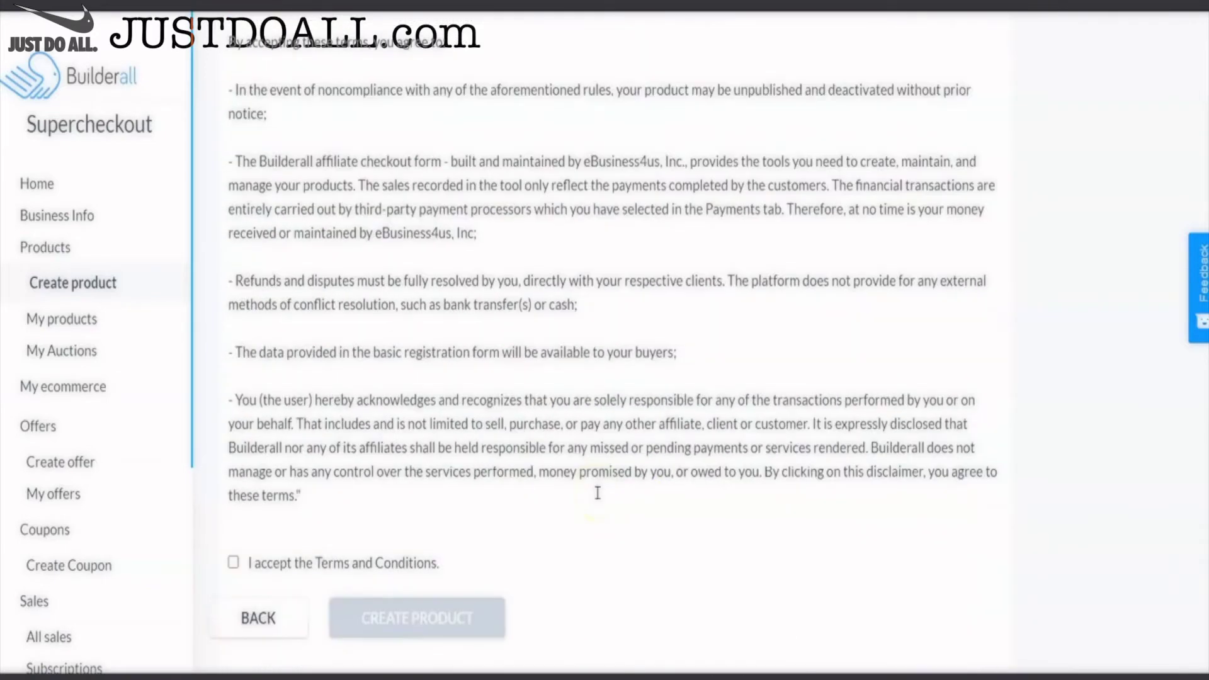
- Accept the Terms and Conditions and create the Perm product
left_click(233, 563)
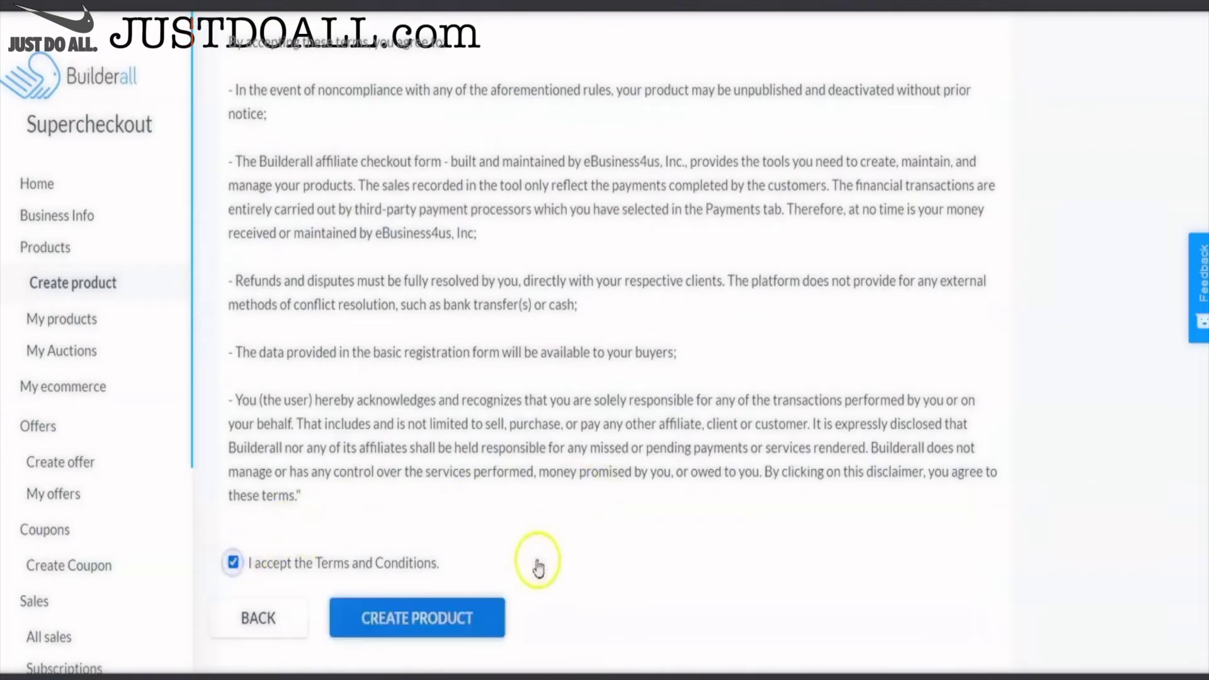
left_click(419, 620)
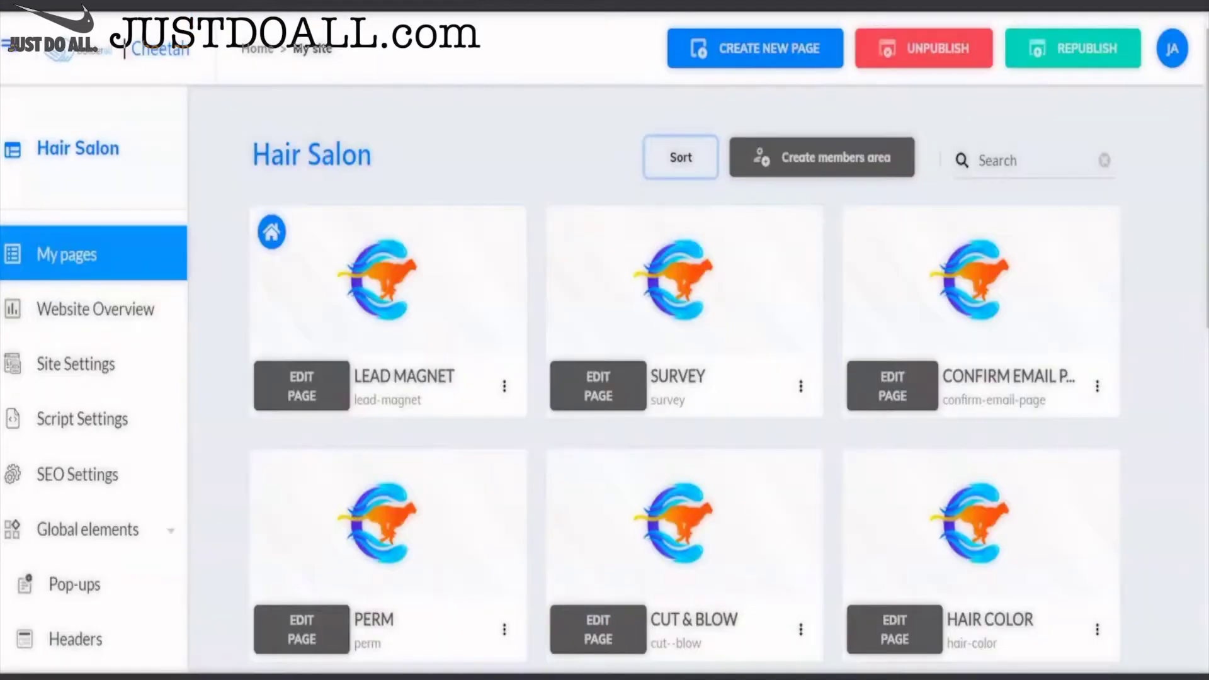
- Enter sort mode and move Confirm Email Page right after Lead Magnet
scroll(504, 140, "down", 2)
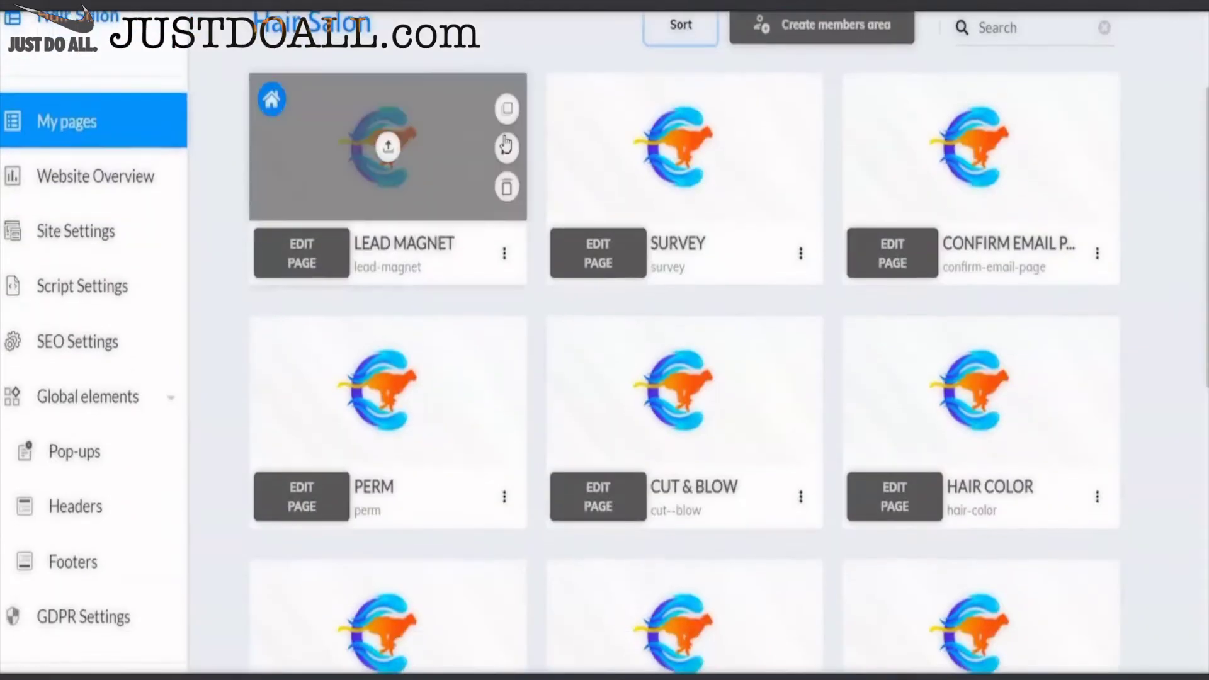
scroll(505, 140, "up", 2)
mouse_move(764, 527)
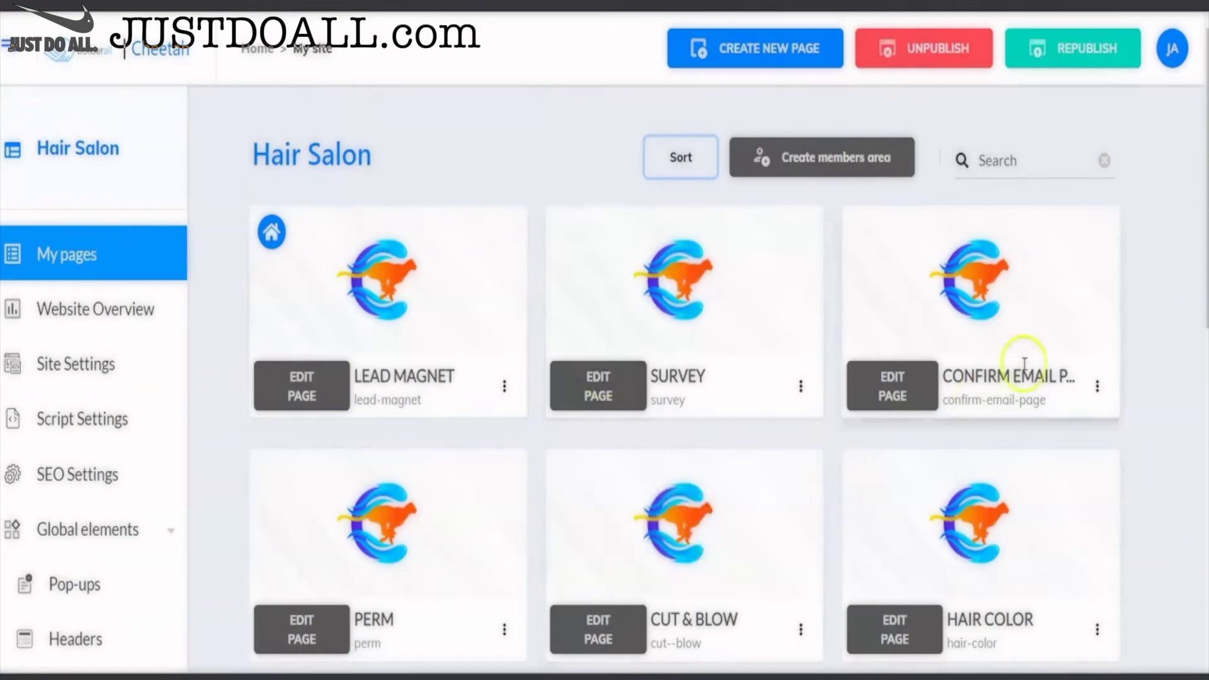
scroll(1127, 302, "down", 2)
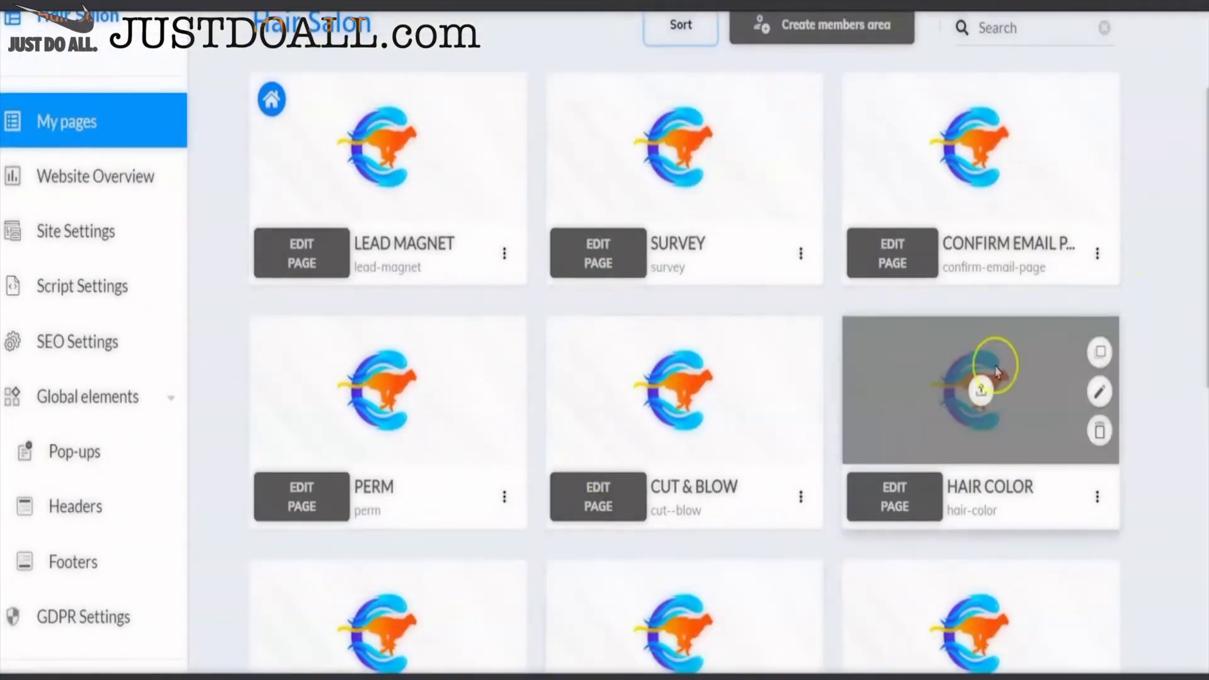
scroll(1136, 243, "down", 2)
scroll(1141, 249, "up", 4)
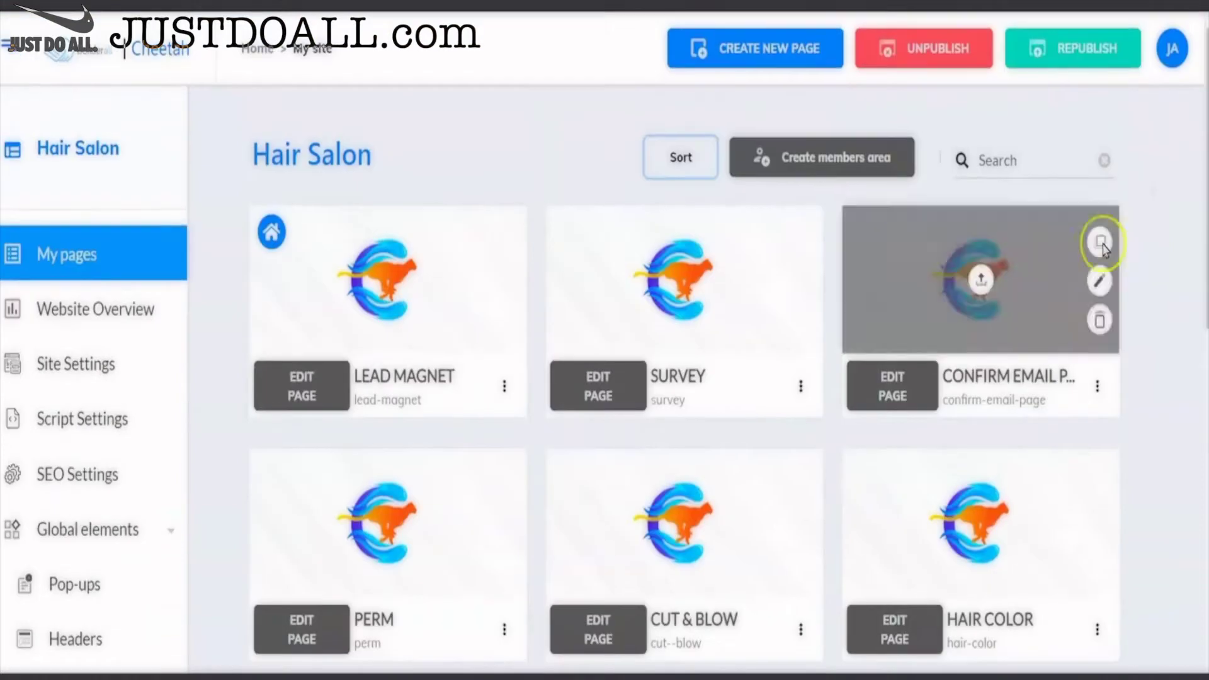
left_click(684, 158)
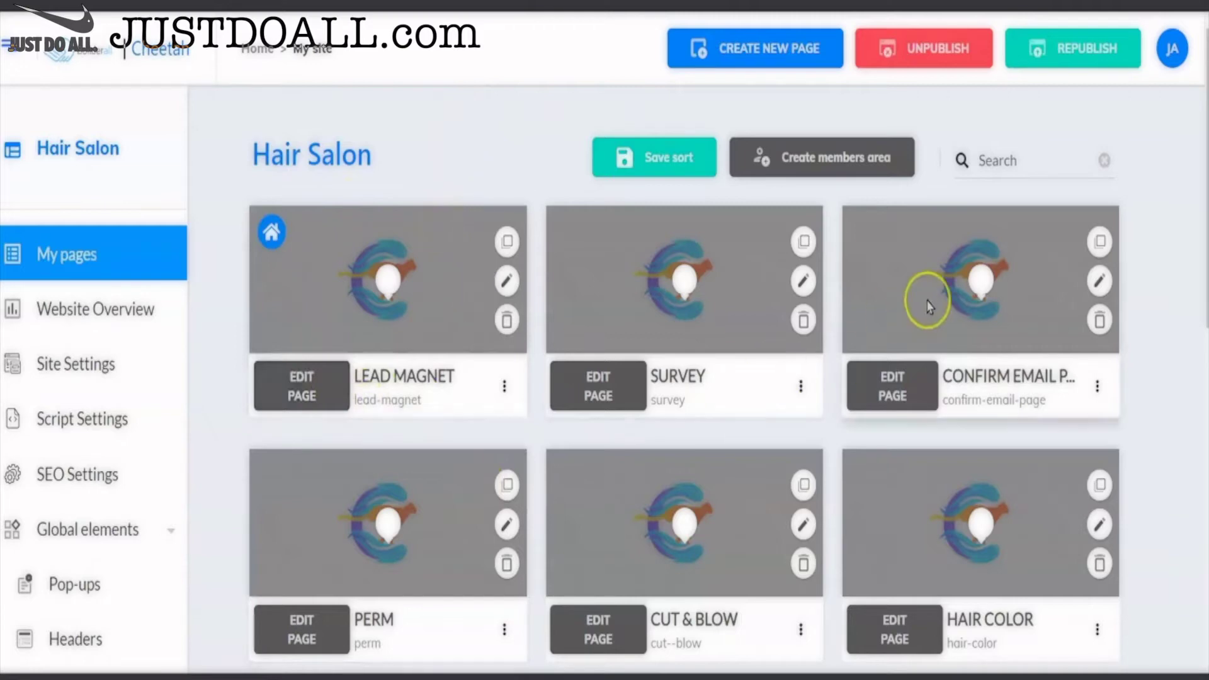
left_click_drag(925, 297, 678, 281)
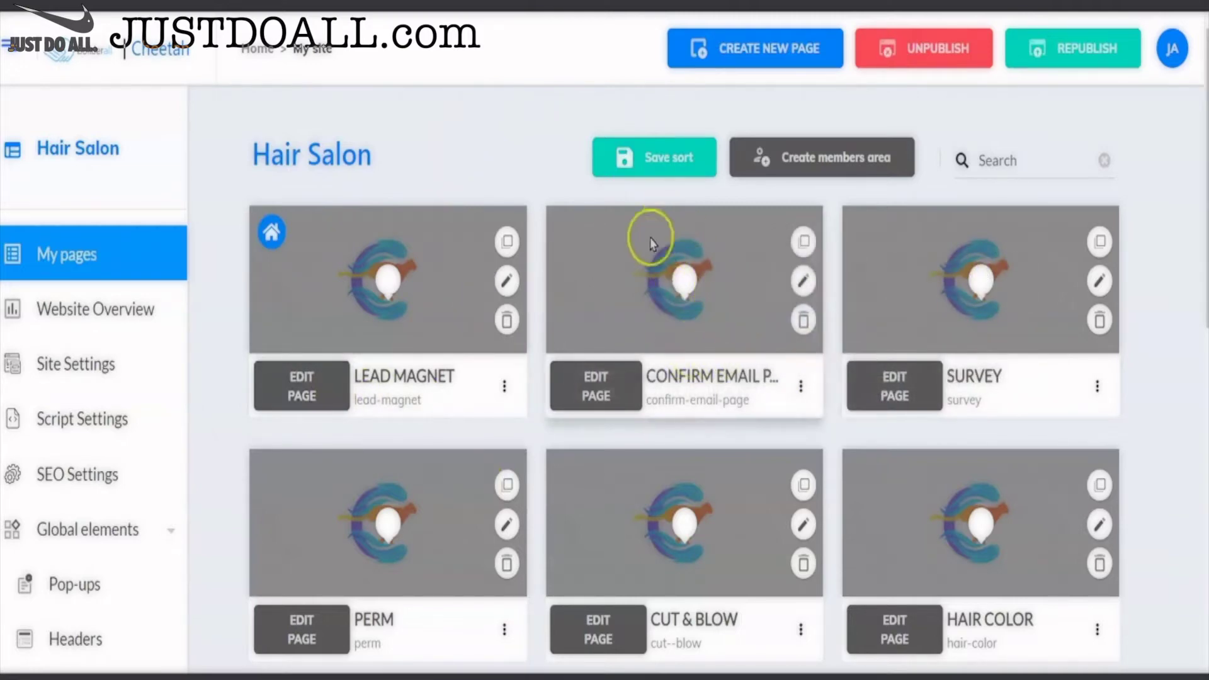
- Move Checkout Page ahead of Calendar Page and save the new page order
scroll(954, 298, "down", 5)
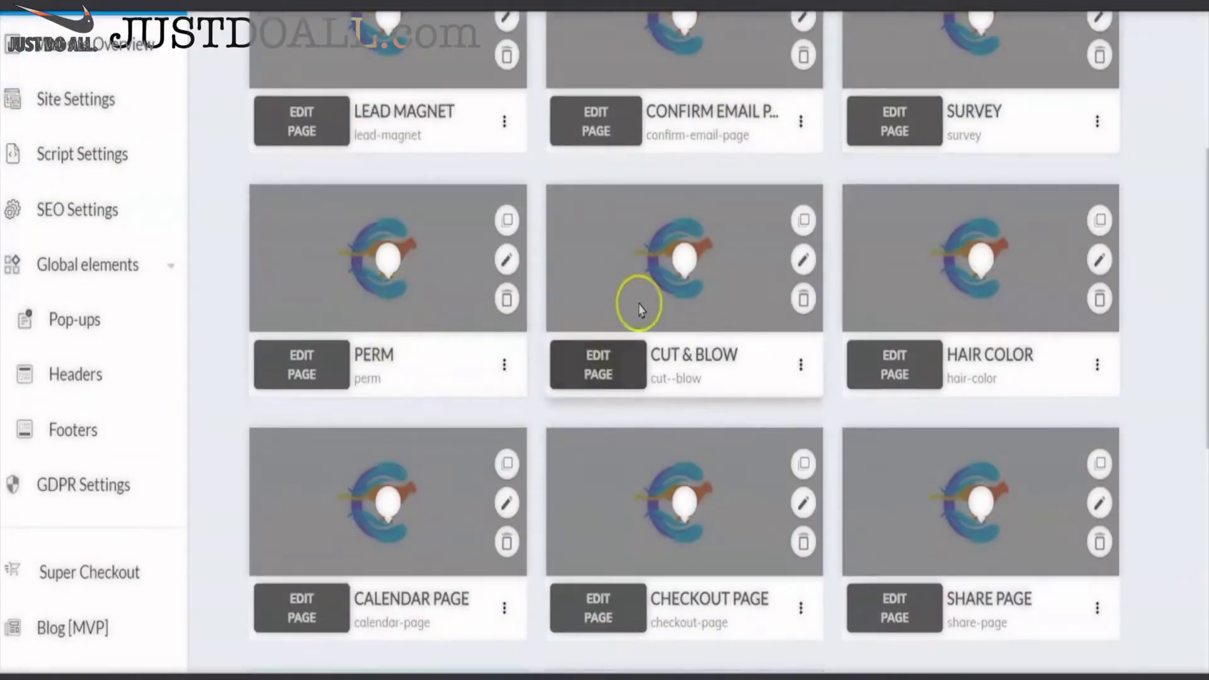
scroll(968, 324, "down", 3)
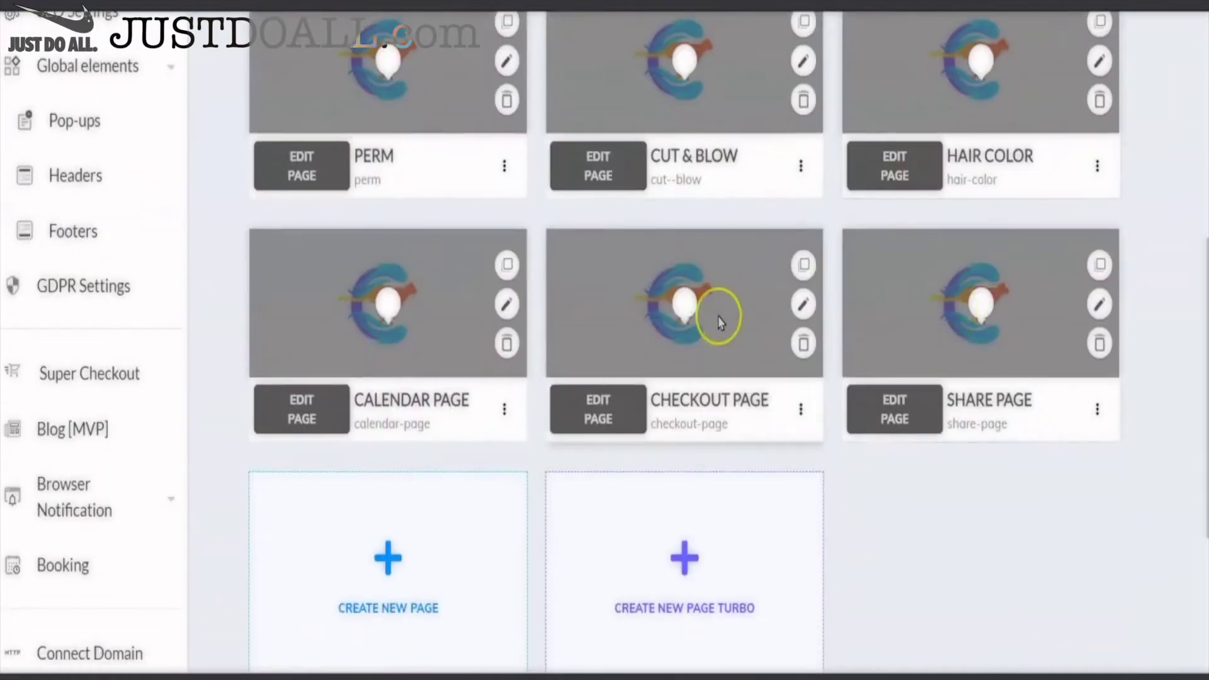
left_click_drag(715, 315, 381, 305)
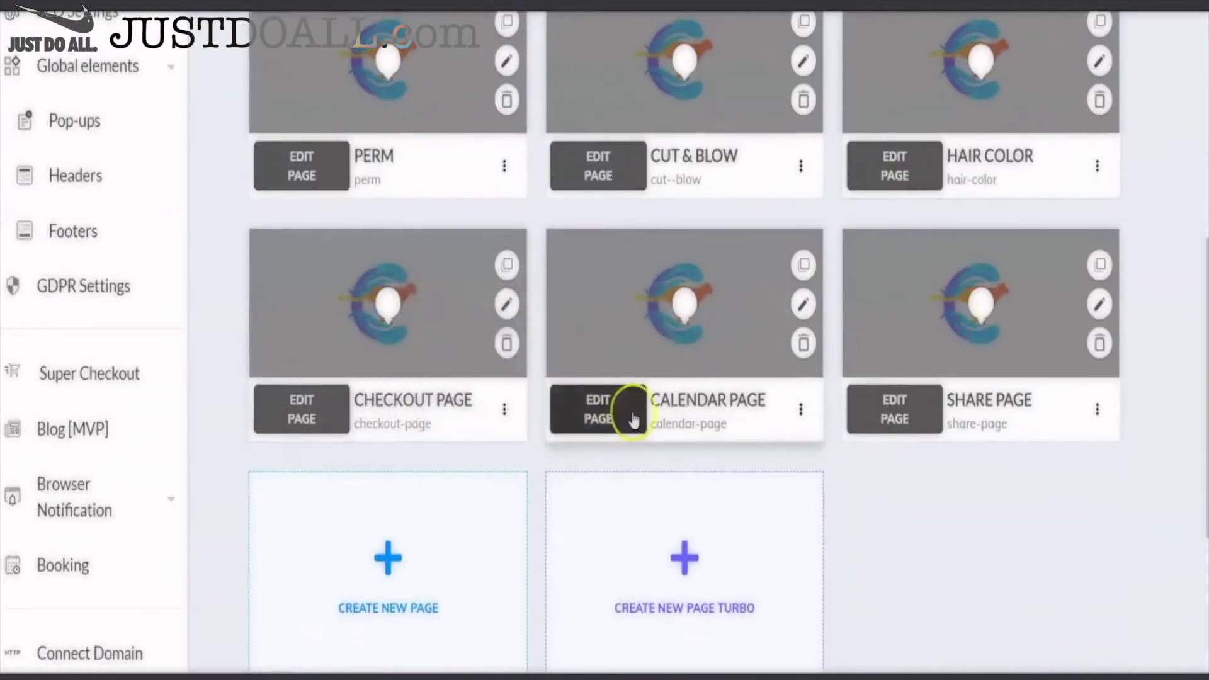
scroll(985, 340, "up", 7)
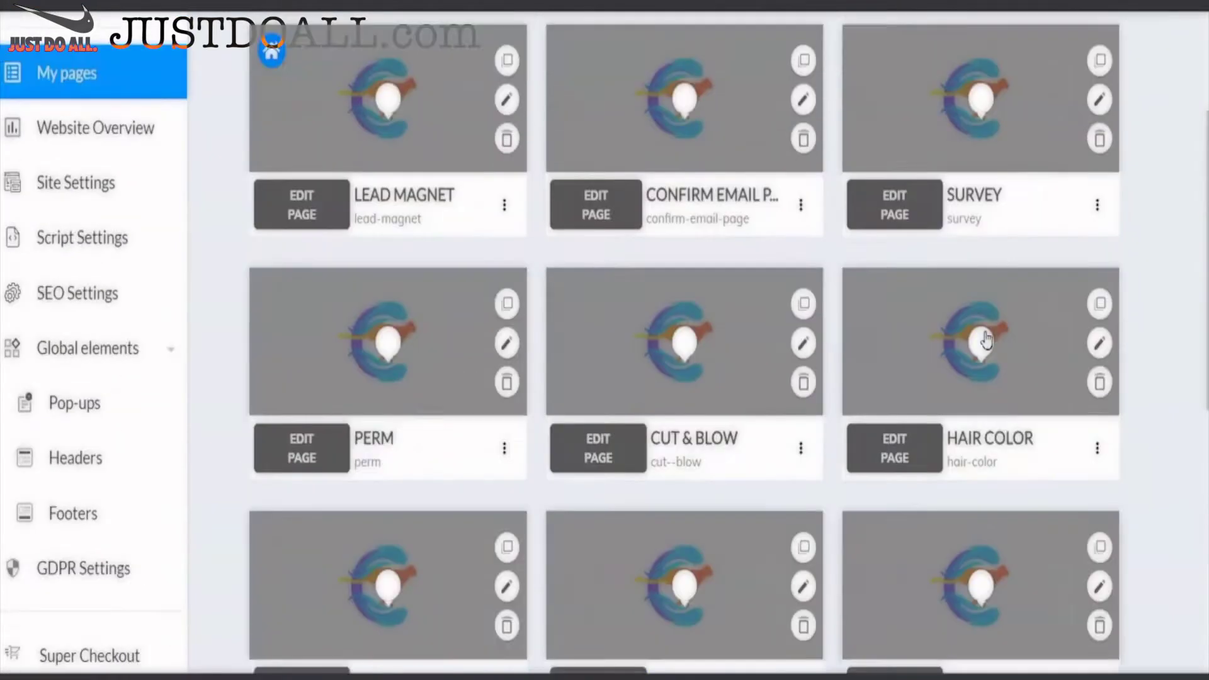
left_click(649, 165)
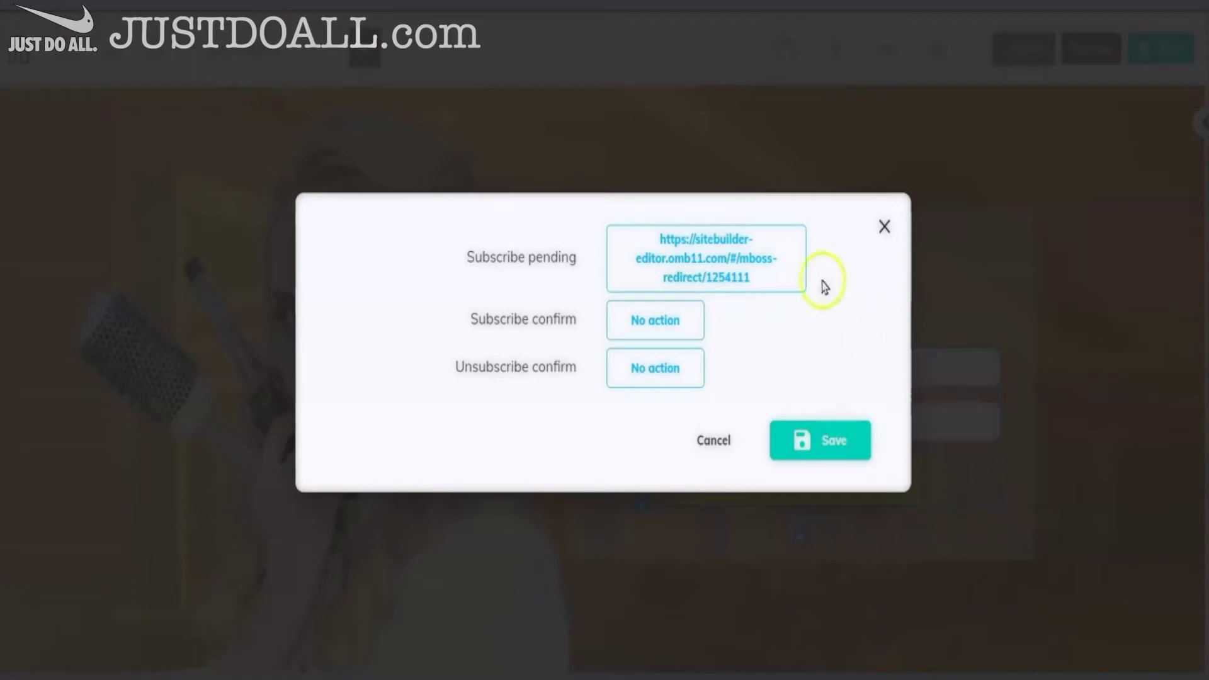
- Confirm the Lead Magnet signup form uses the Hair Salon list, then save the page
left_click(711, 442)
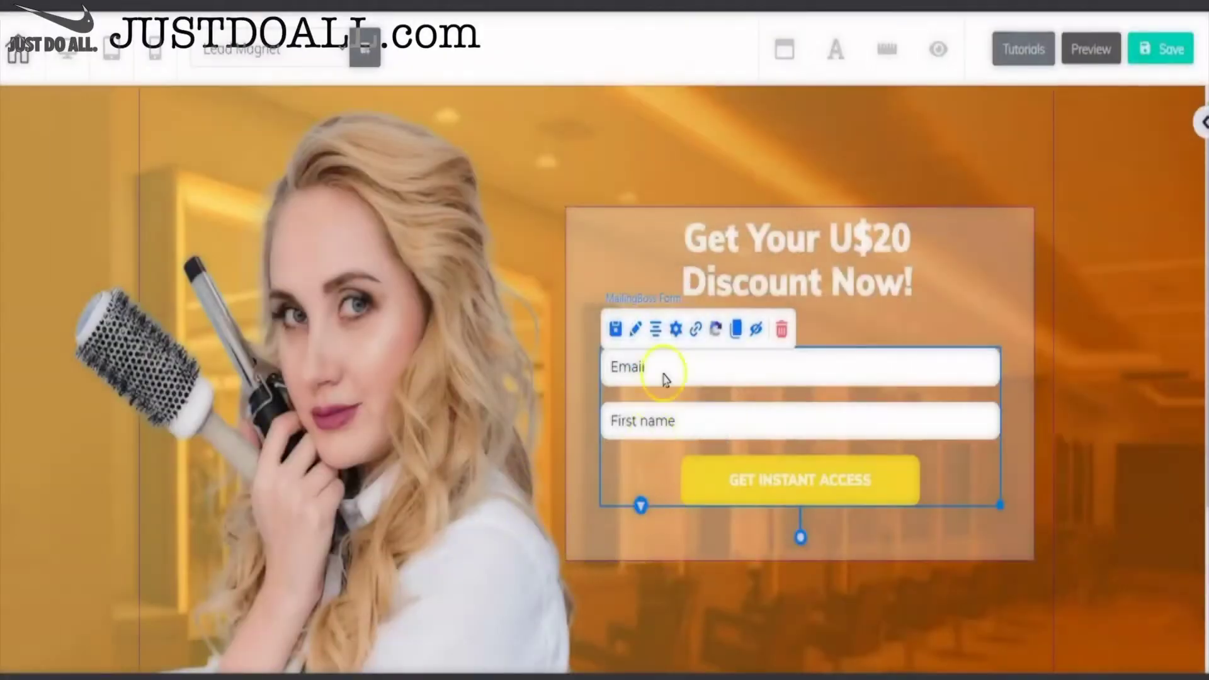
left_click(674, 330)
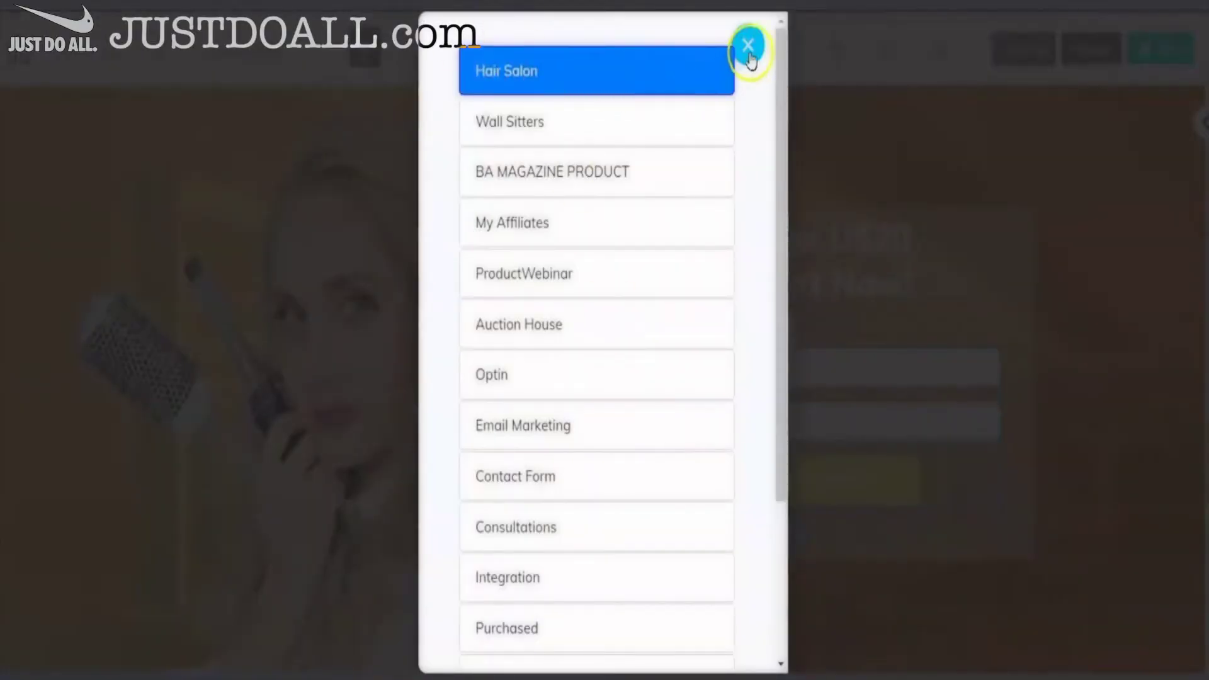
left_click(747, 46)
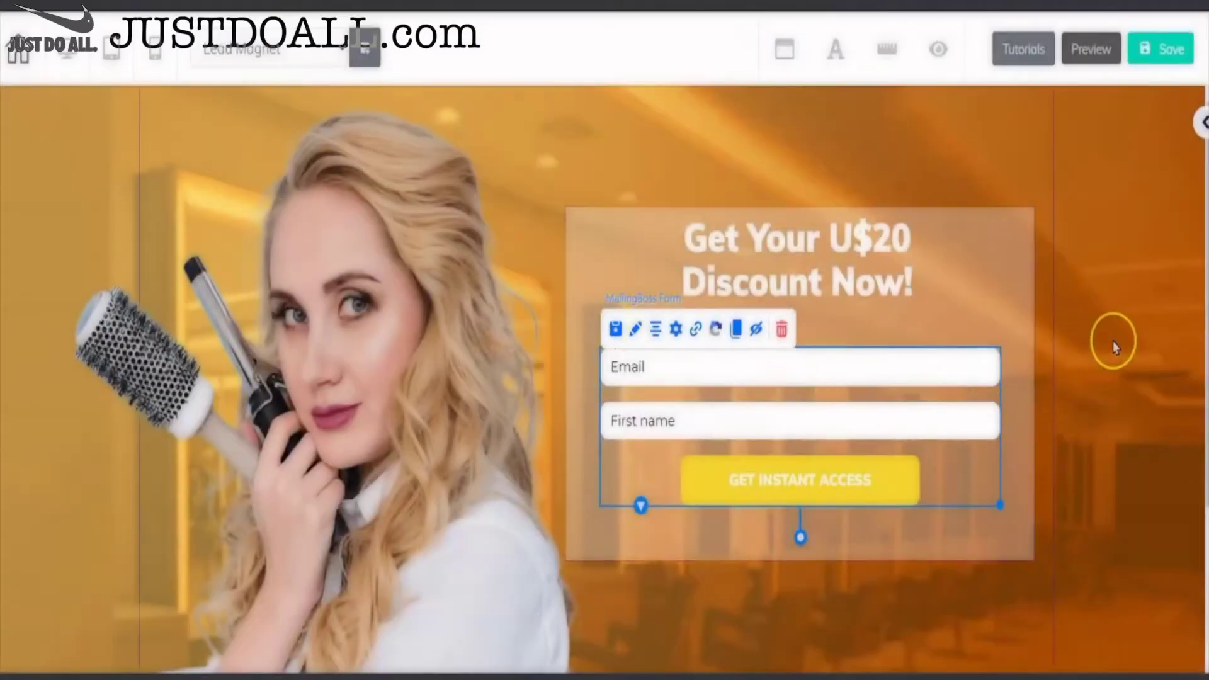
left_click(1113, 343)
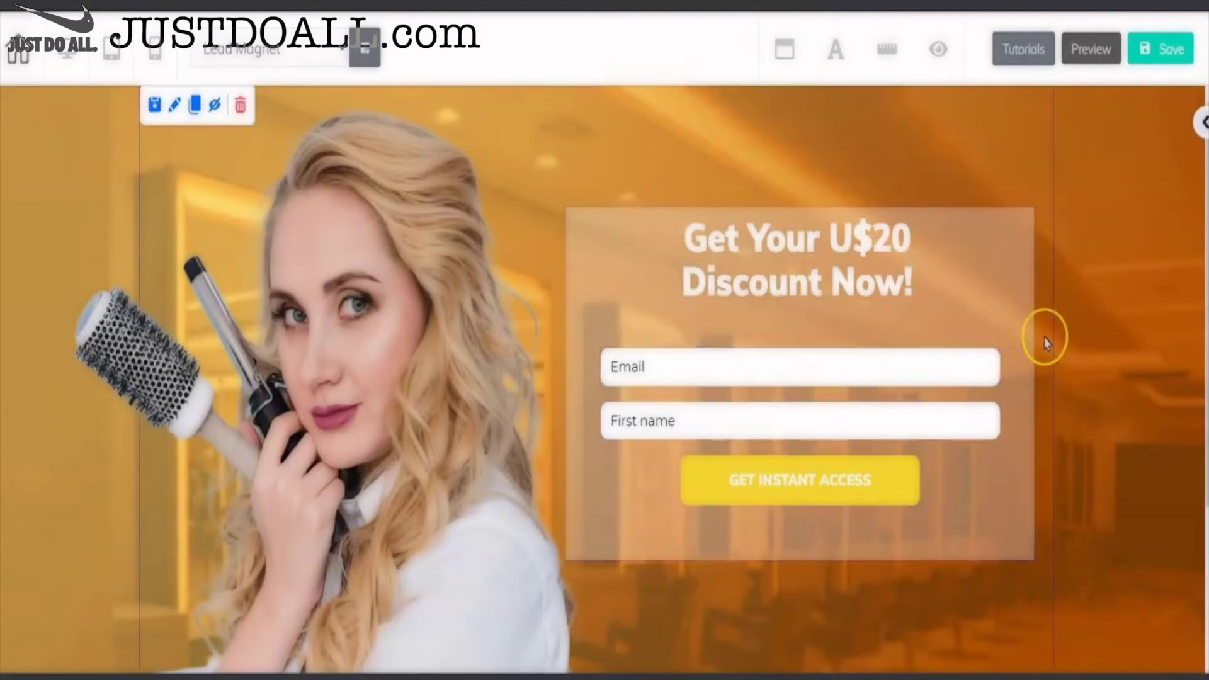
left_click(1150, 64)
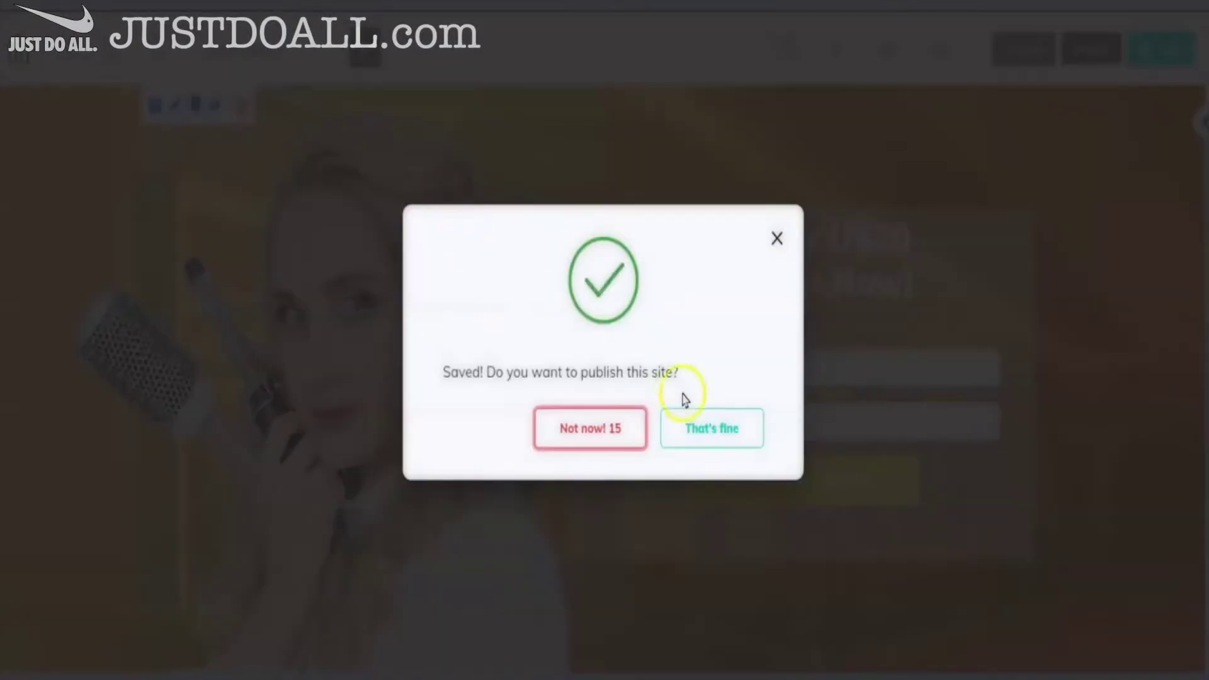
- Publish the Hair Salon site and leave the editor for the page list
left_click(707, 424)
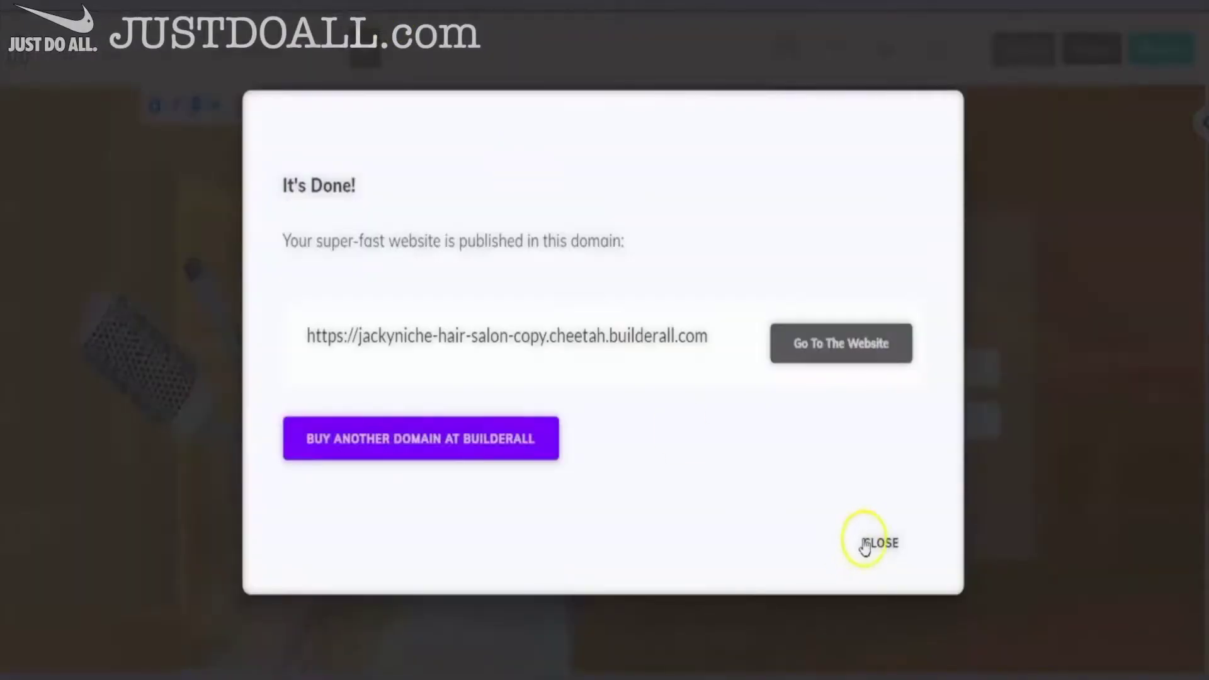
left_click(865, 544)
key("alt+Left")
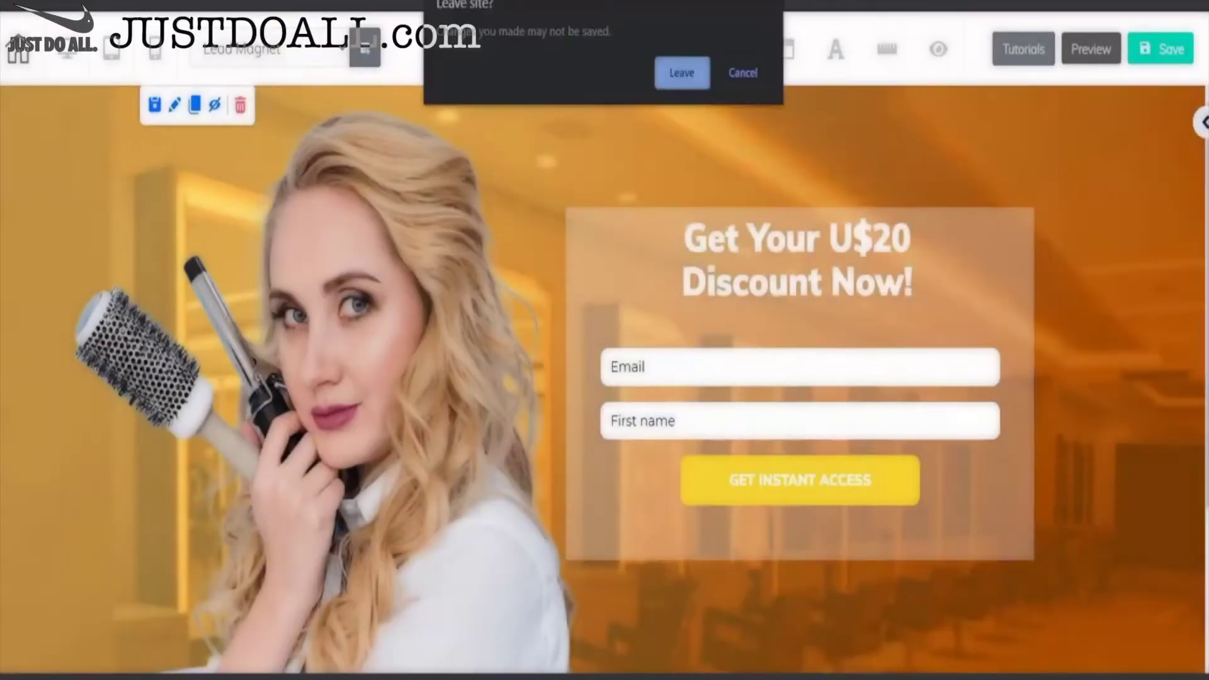
left_click(676, 90)
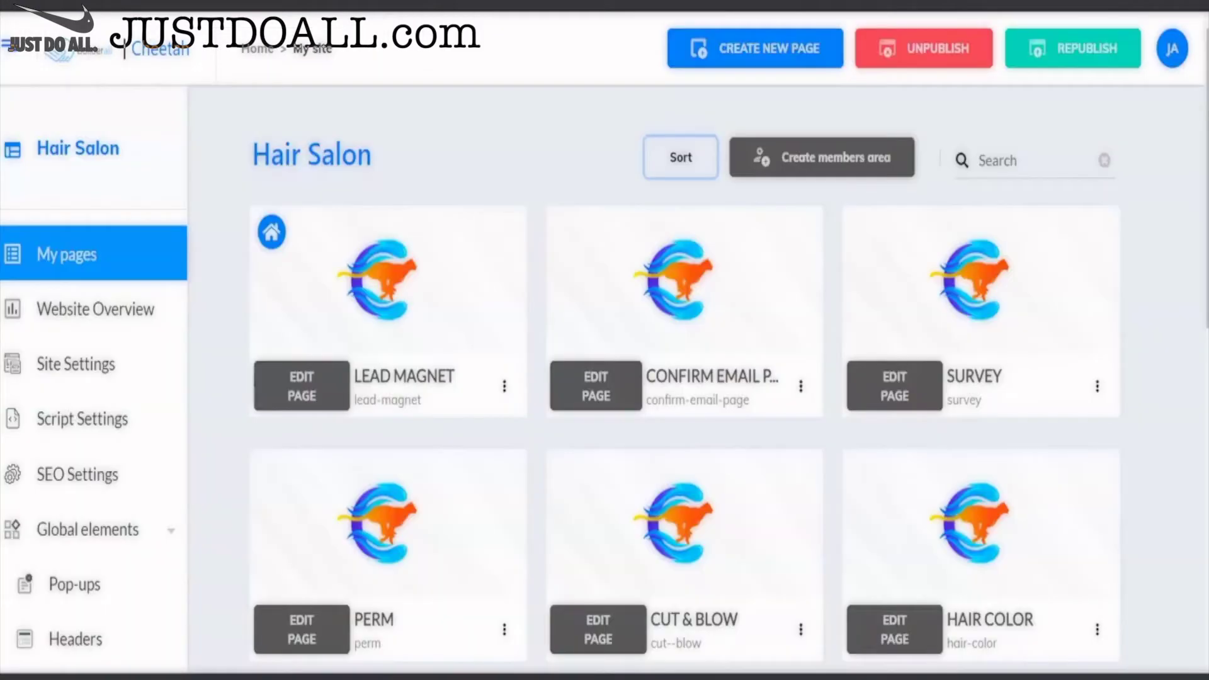
- Verify the Confirm Email Page's 'Get Your Discount Now!' button links to Survey, then open Survey
left_click(596, 386)
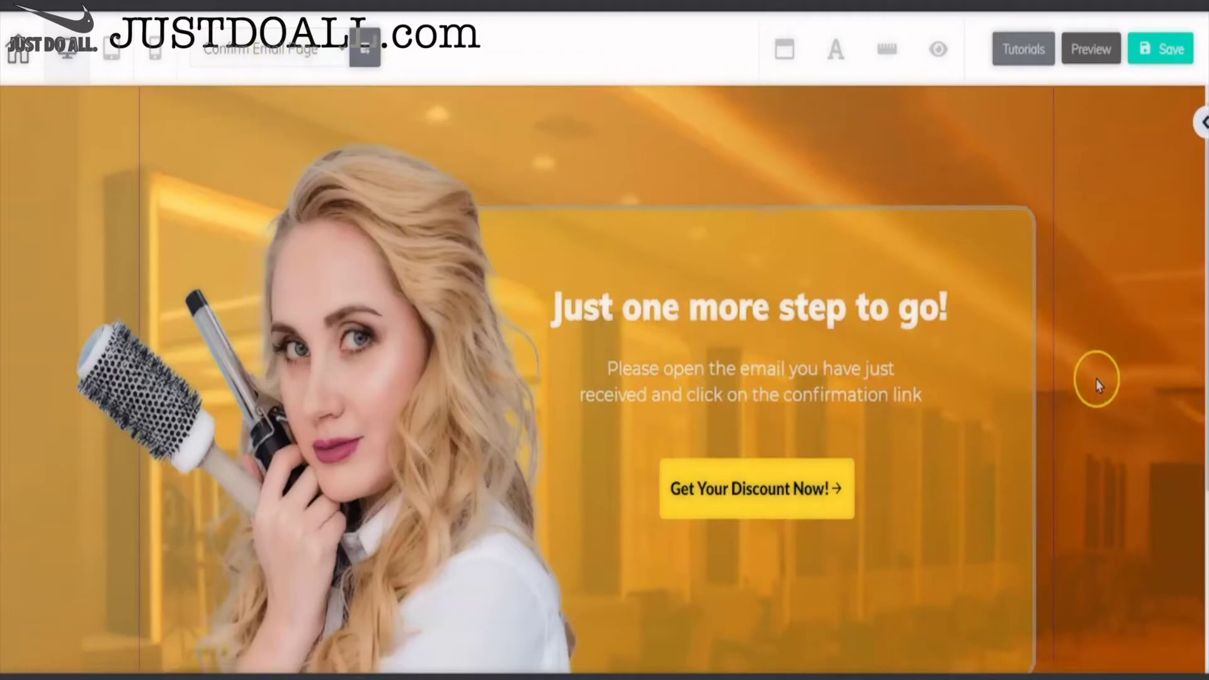
scroll(669, 269, "down", 1)
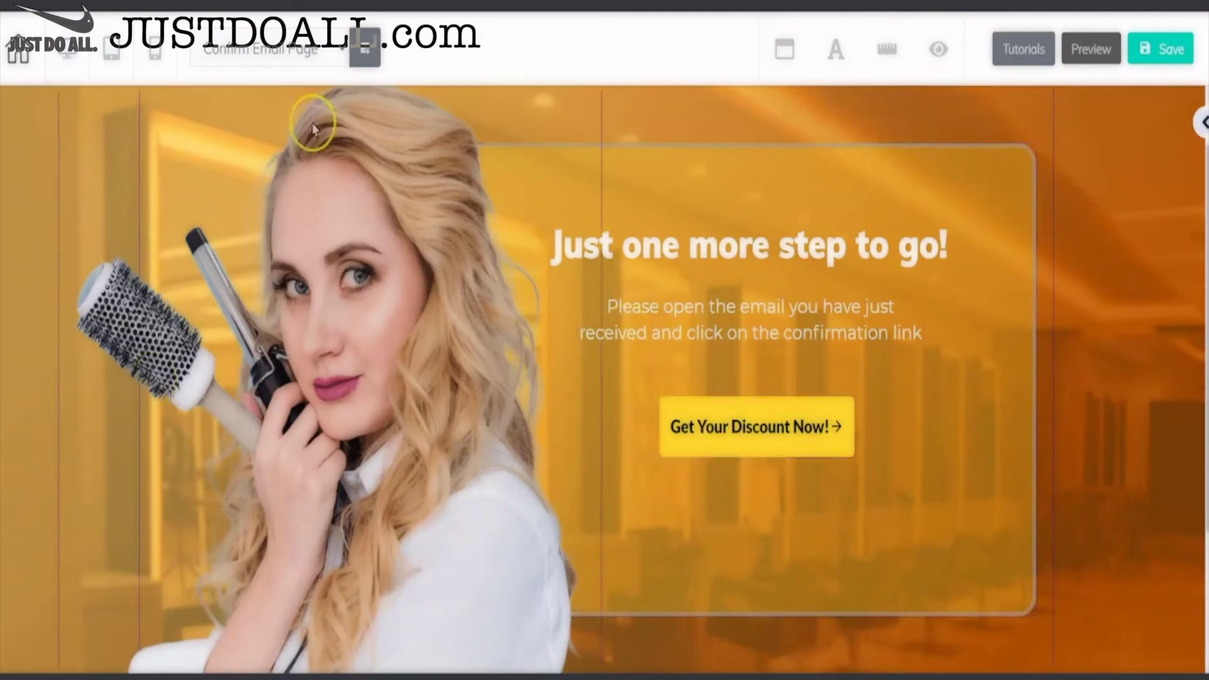
left_click(720, 434)
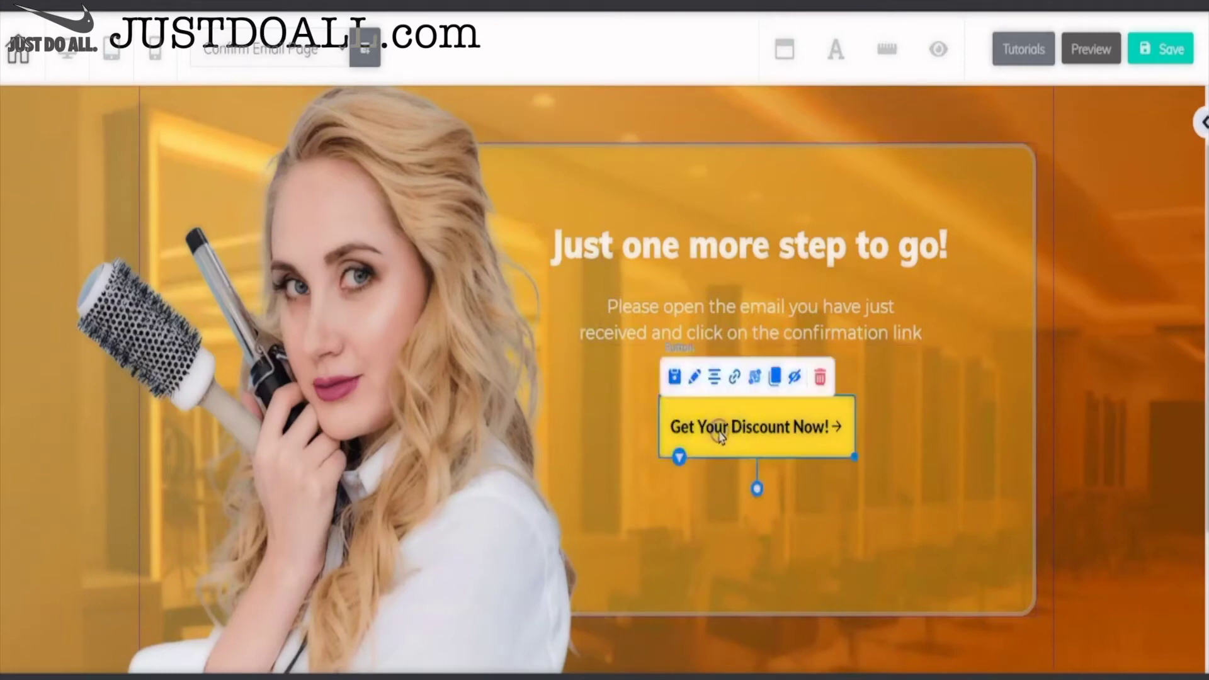
left_click(734, 378)
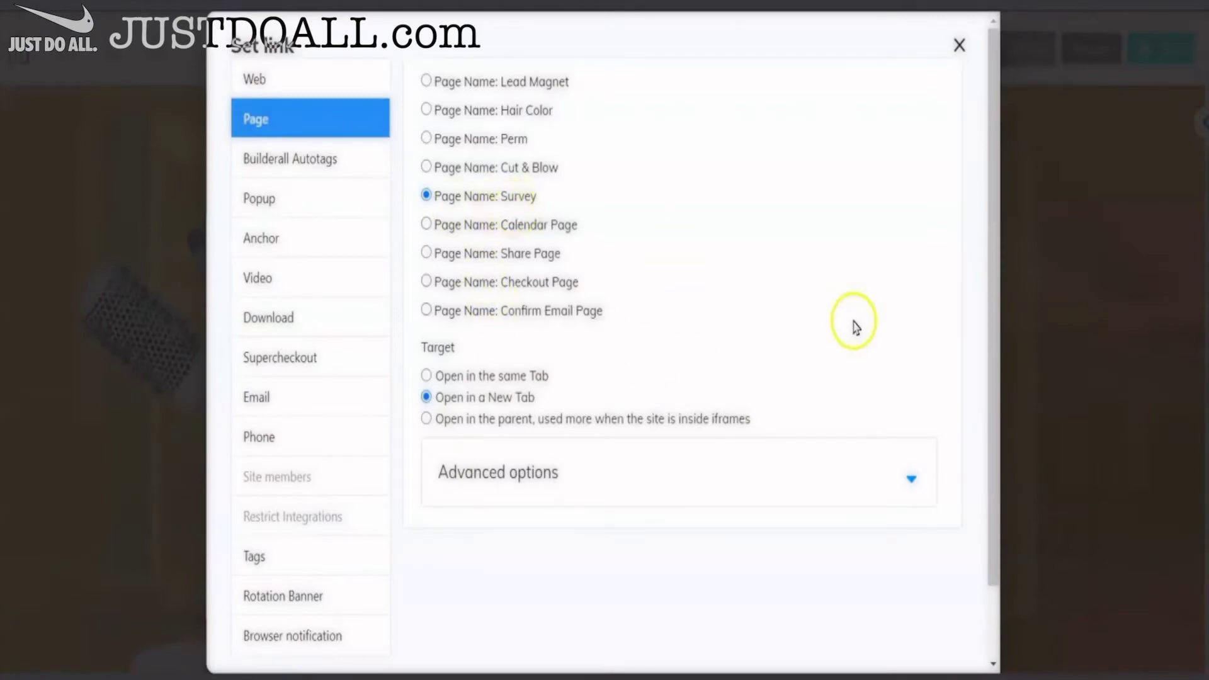
left_click(959, 45)
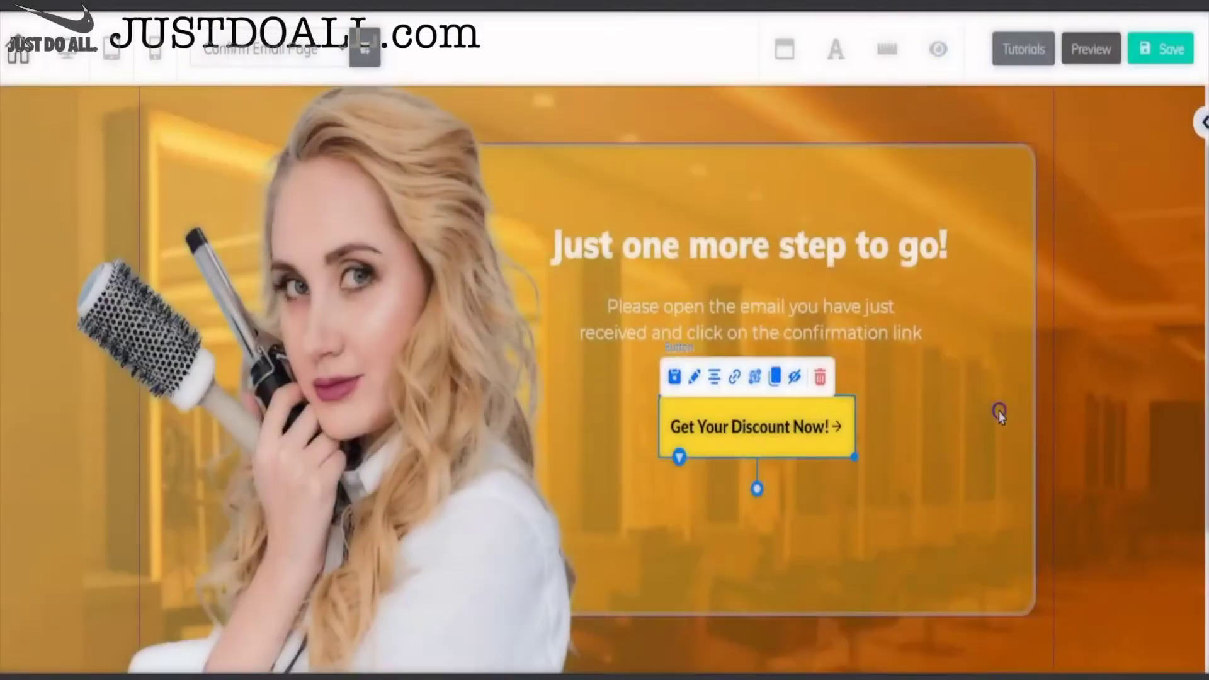
left_click(1000, 410)
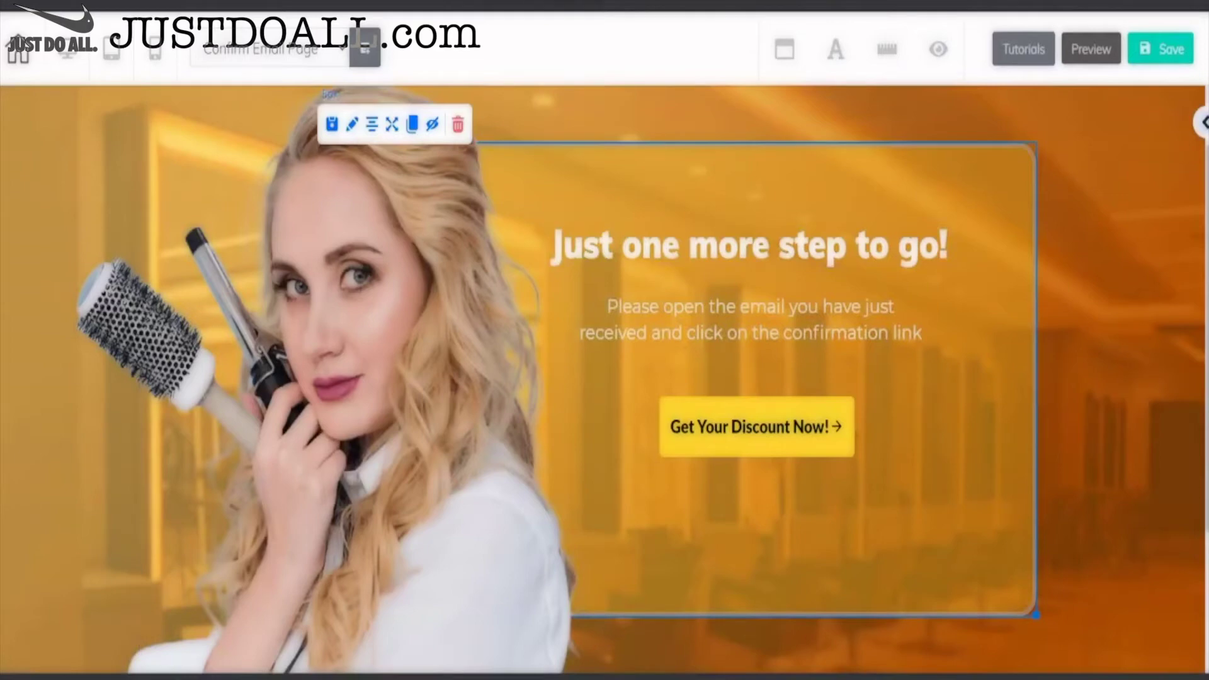
left_click(684, 74)
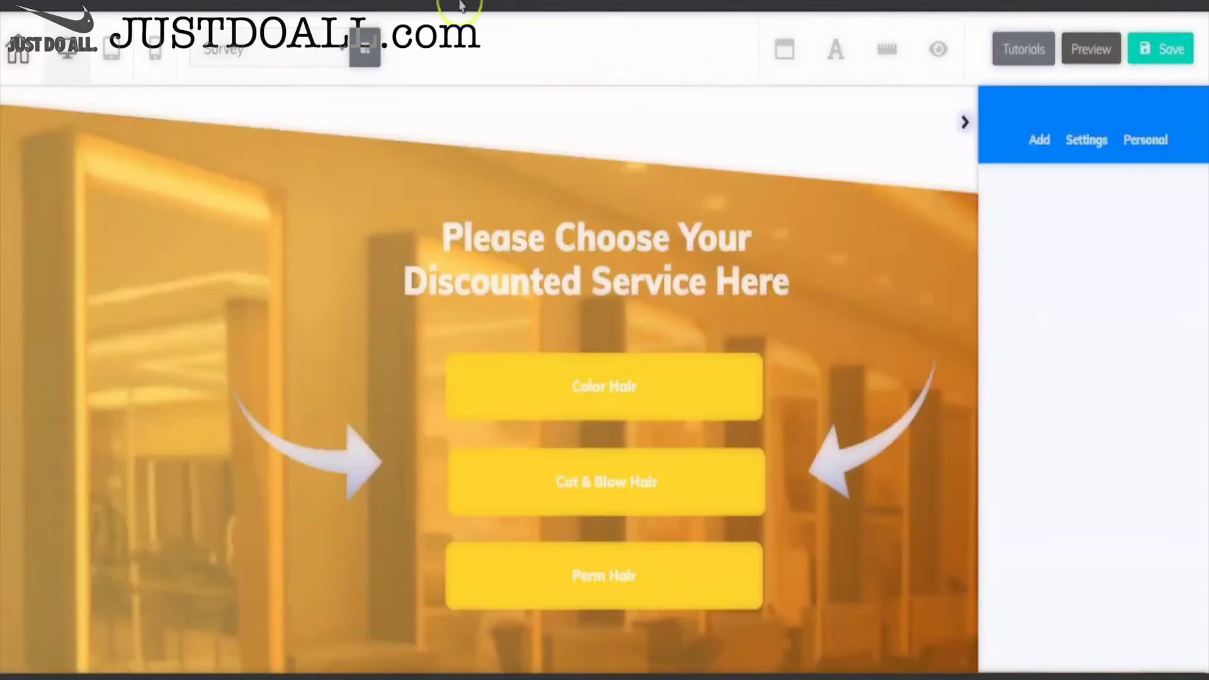
- Check the Survey page's Color Hair button links to Hair Color, then open the Checkout Page
left_click(964, 122)
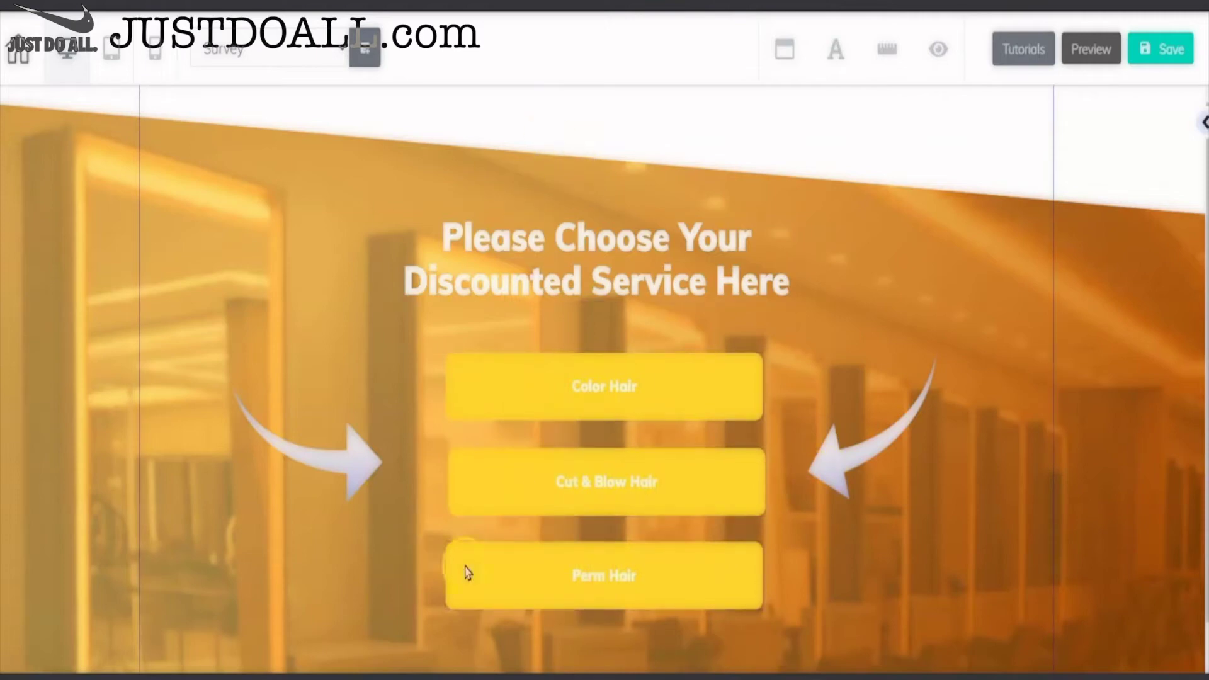
left_click(596, 396)
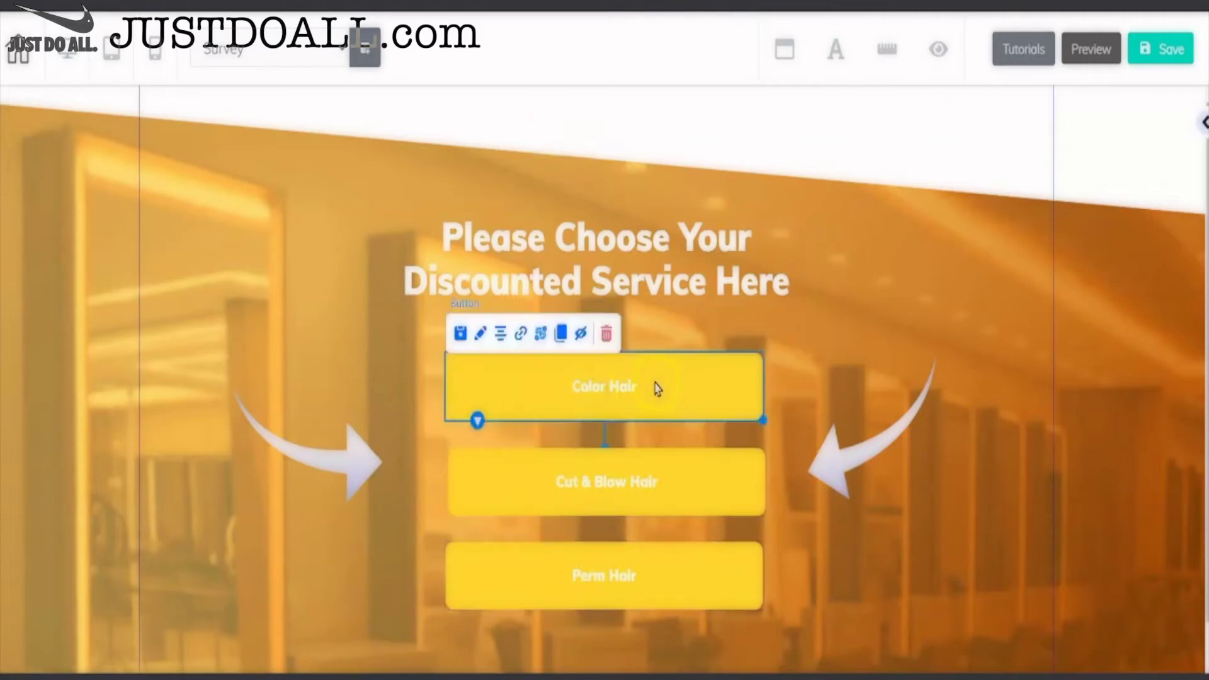
left_click(525, 337)
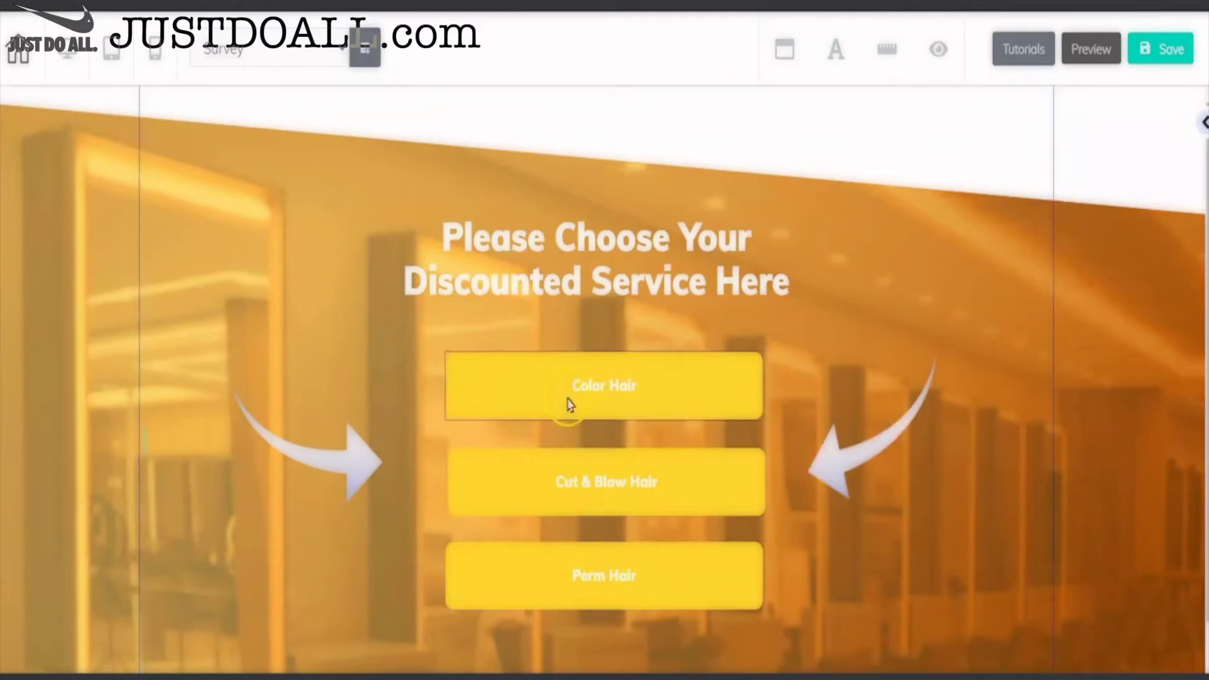
left_click(568, 400)
left_click(521, 334)
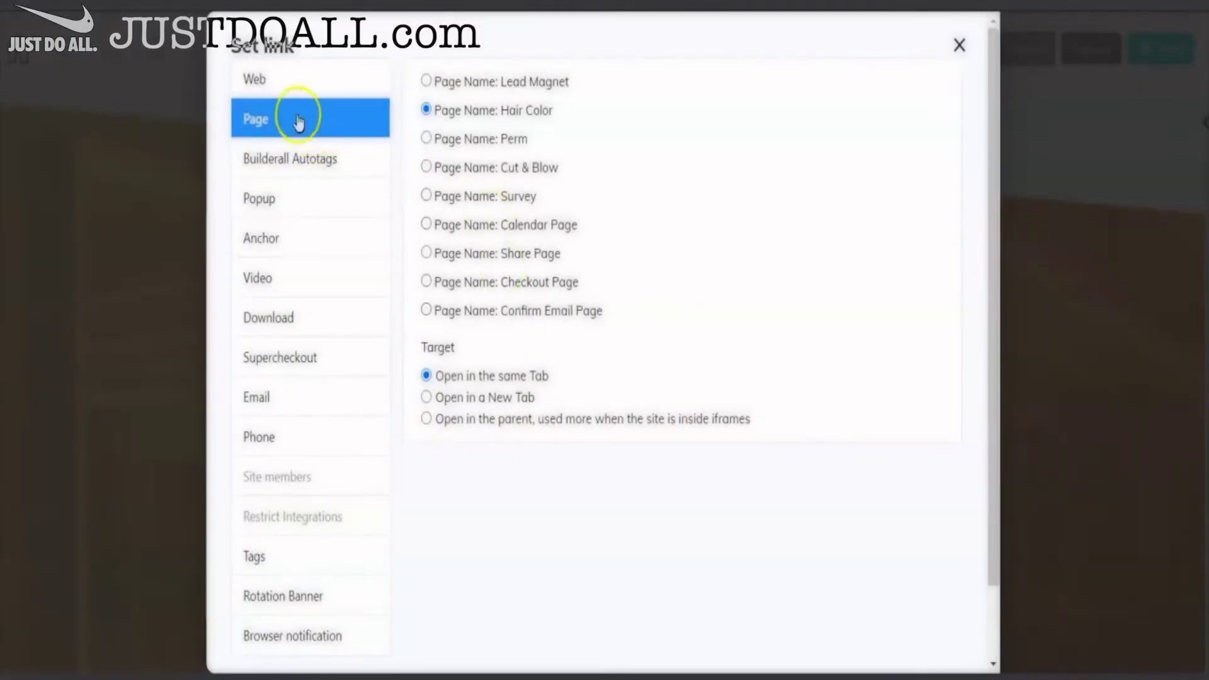
left_click(959, 45)
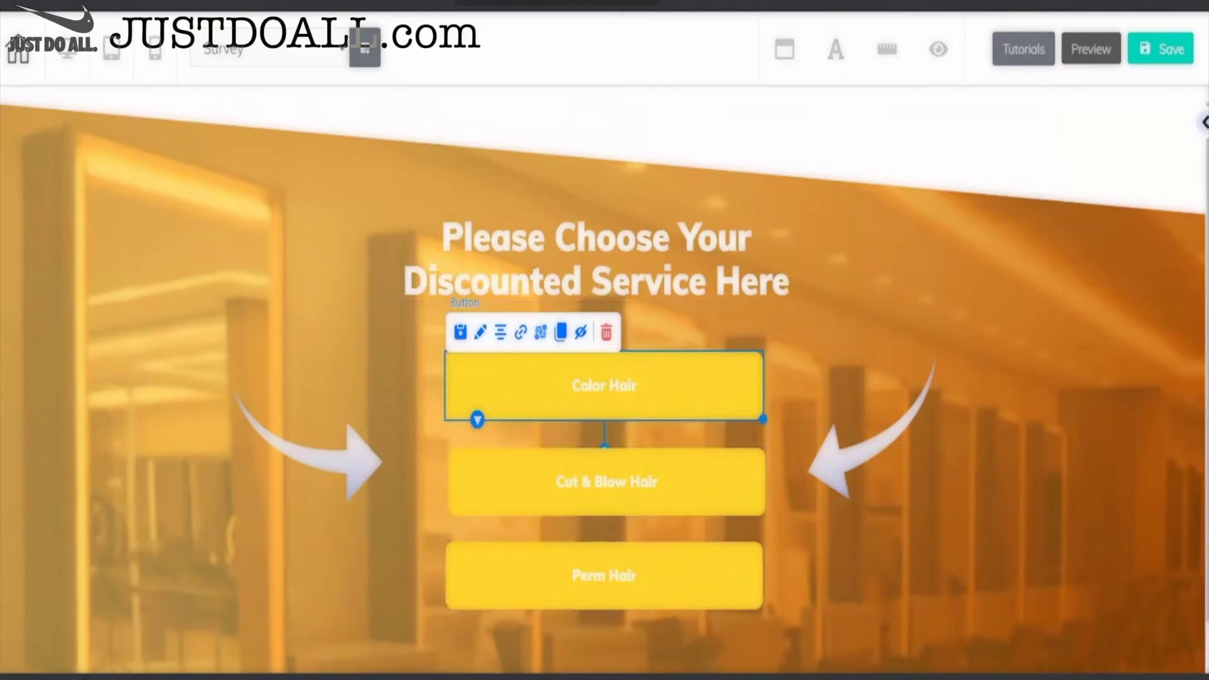
left_click(682, 74)
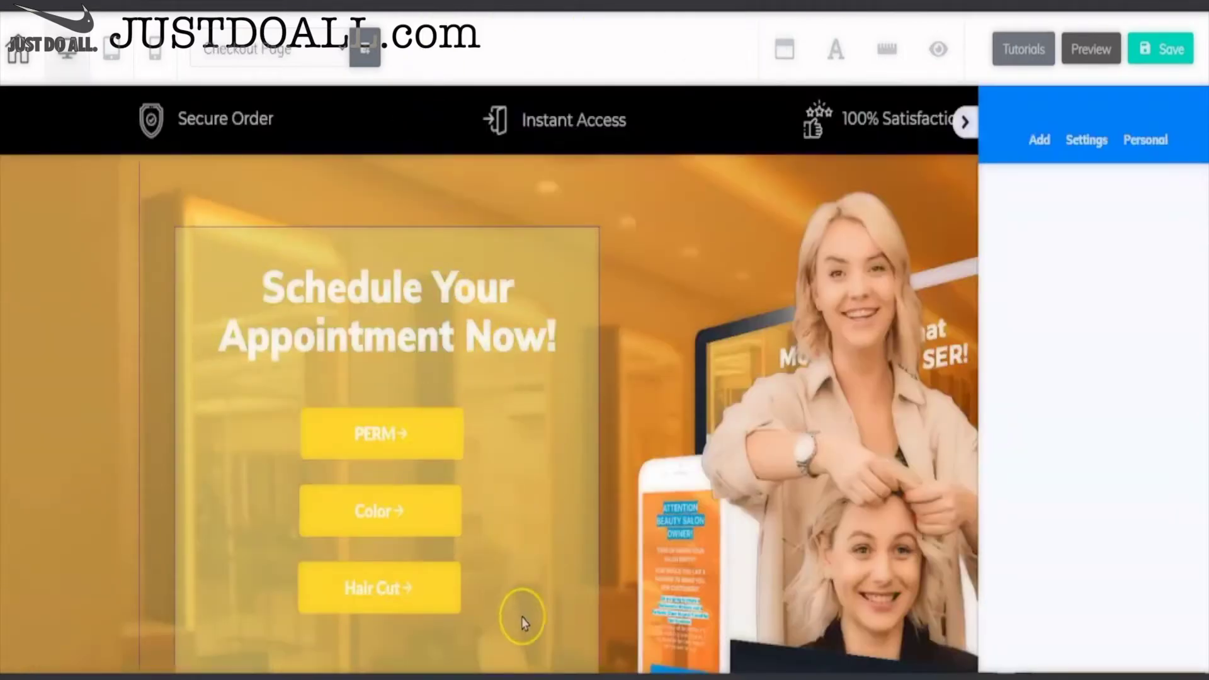
- Select an element on the Checkout Page
left_click(609, 424)
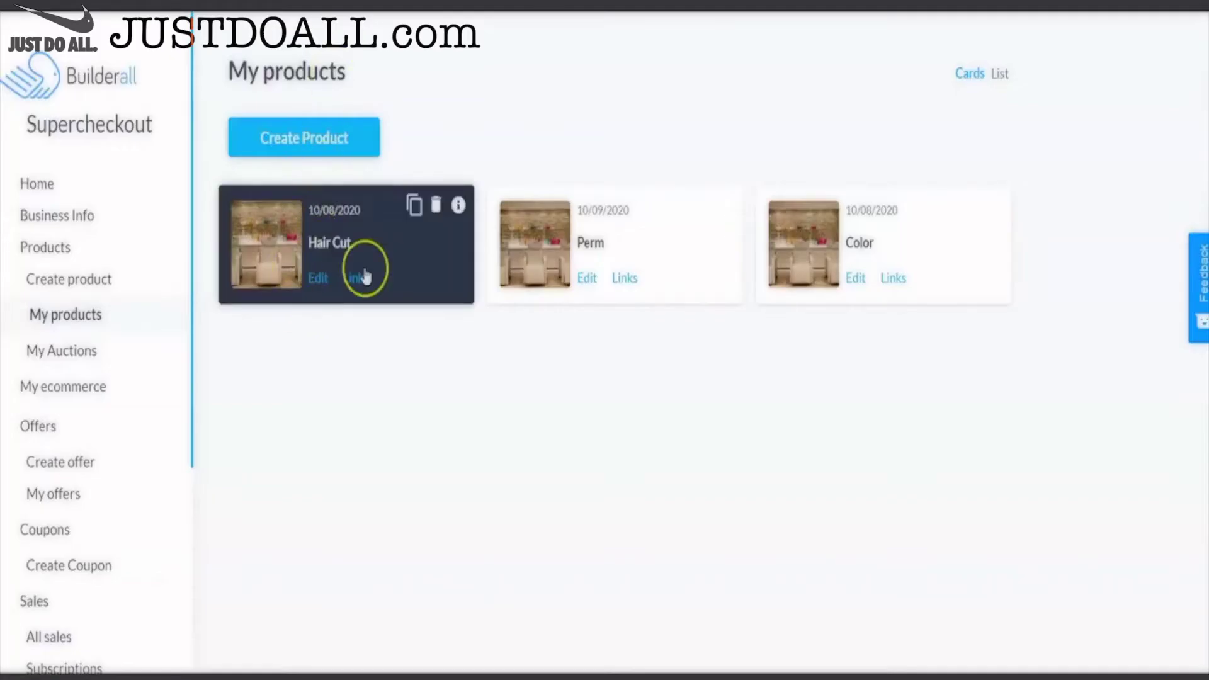
- Copy the Hair Cut product's Checkout URL to the clipboard and select the PERM button
left_click(356, 279)
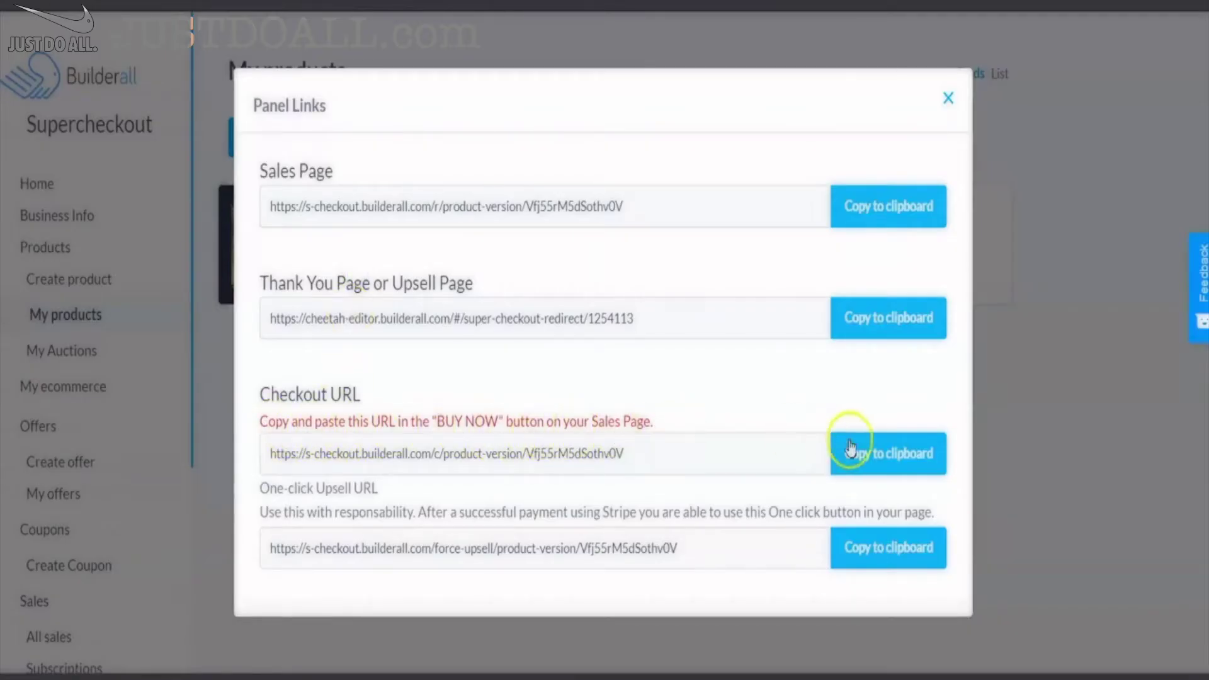
left_click(863, 458)
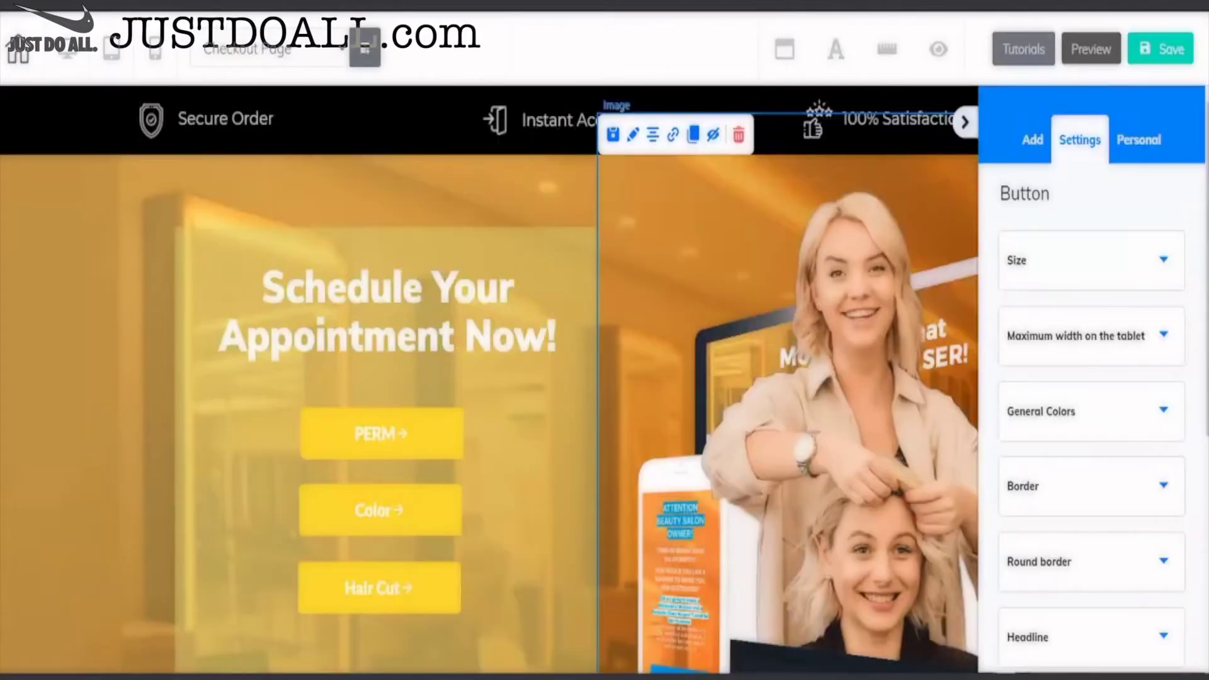
left_click(416, 448)
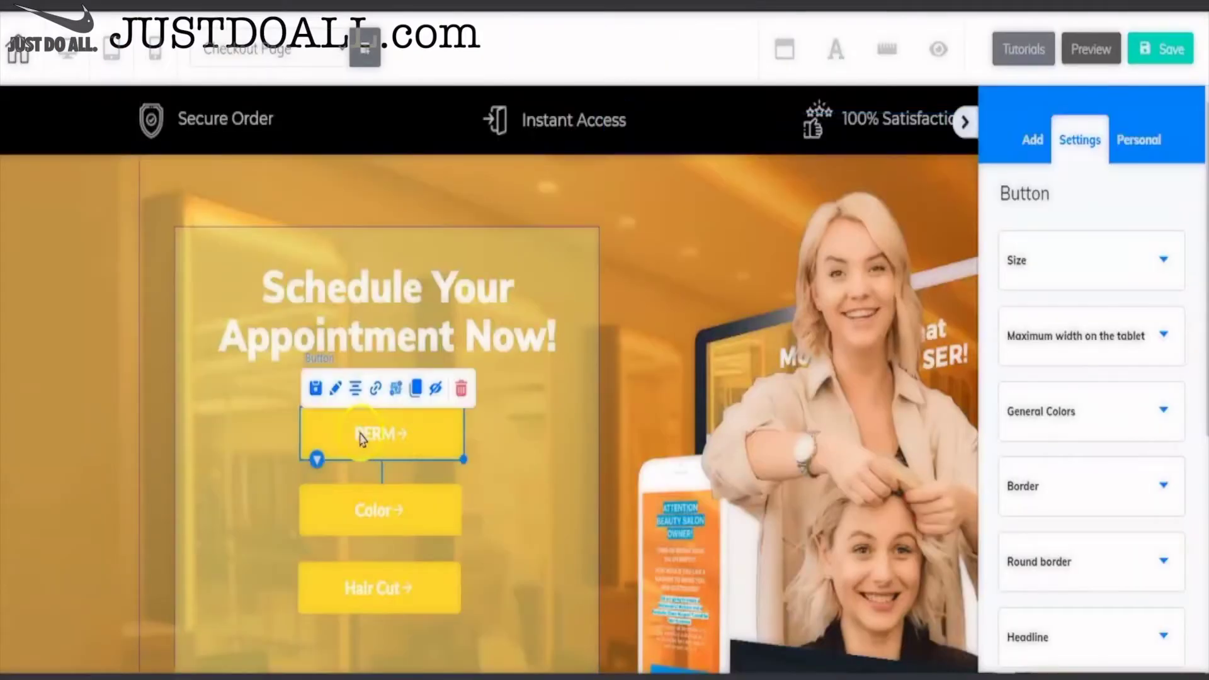
- Link the PERM button to the pasted Hair Cut checkout URL
left_click(376, 389)
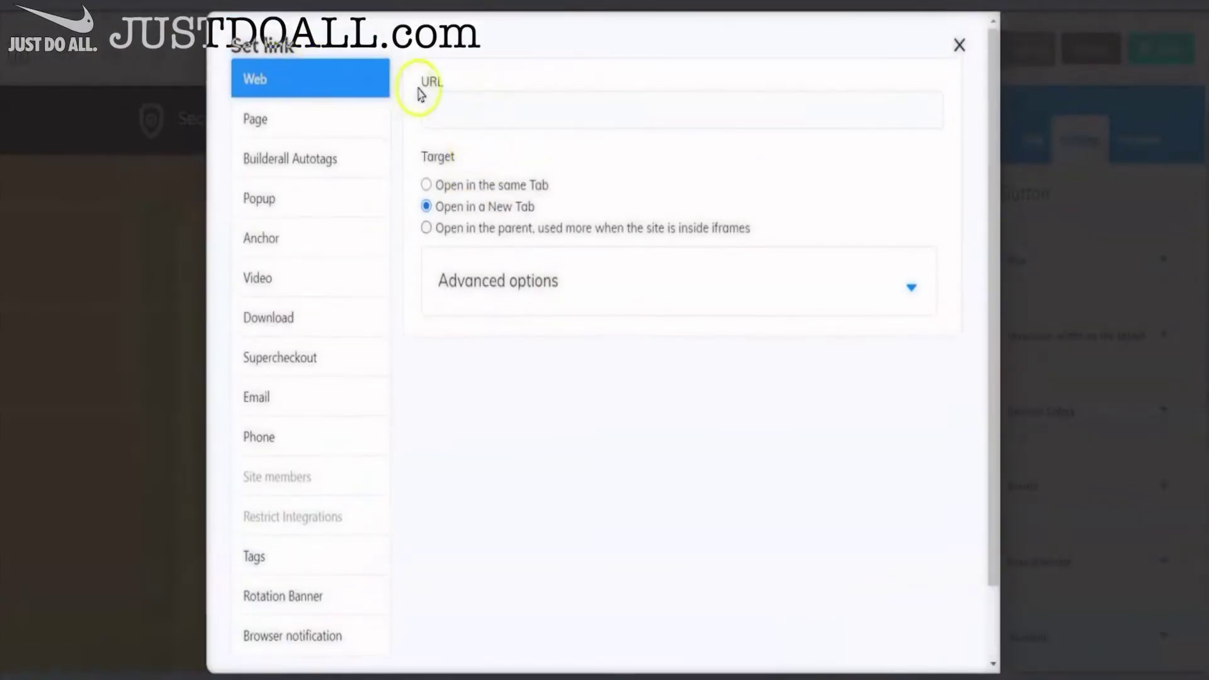
left_click(453, 111)
right_click(455, 110)
left_click(495, 267)
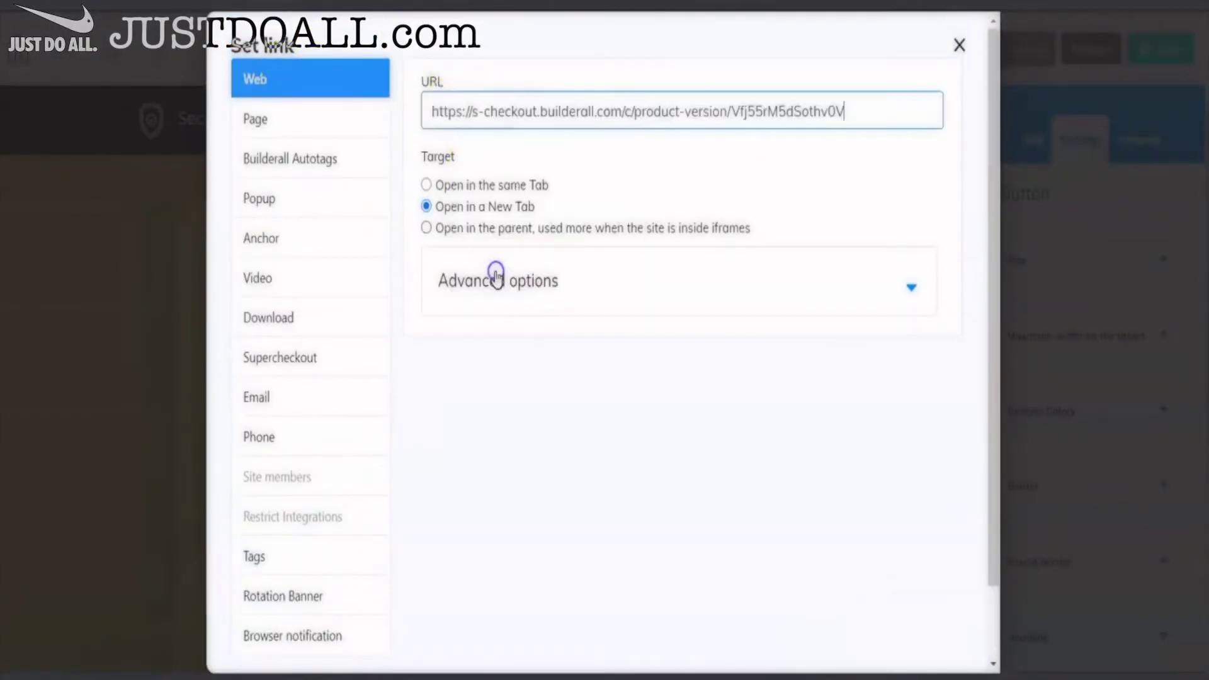
left_click(301, 367)
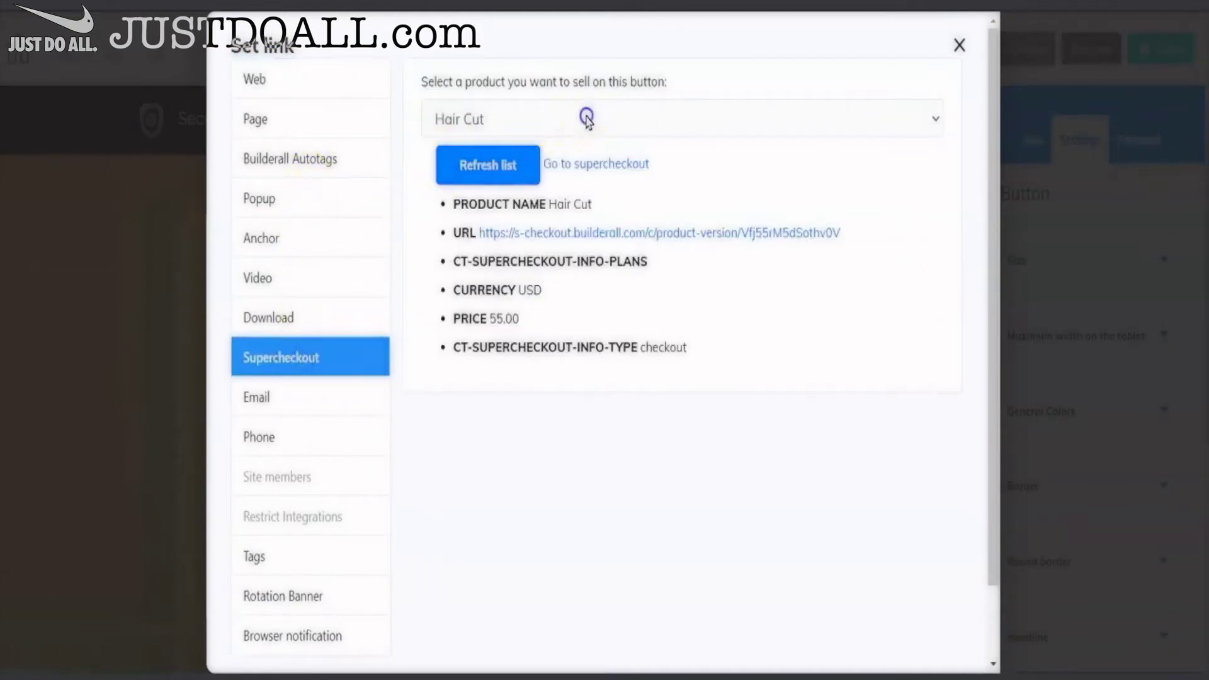
left_click(587, 120)
left_click(585, 120)
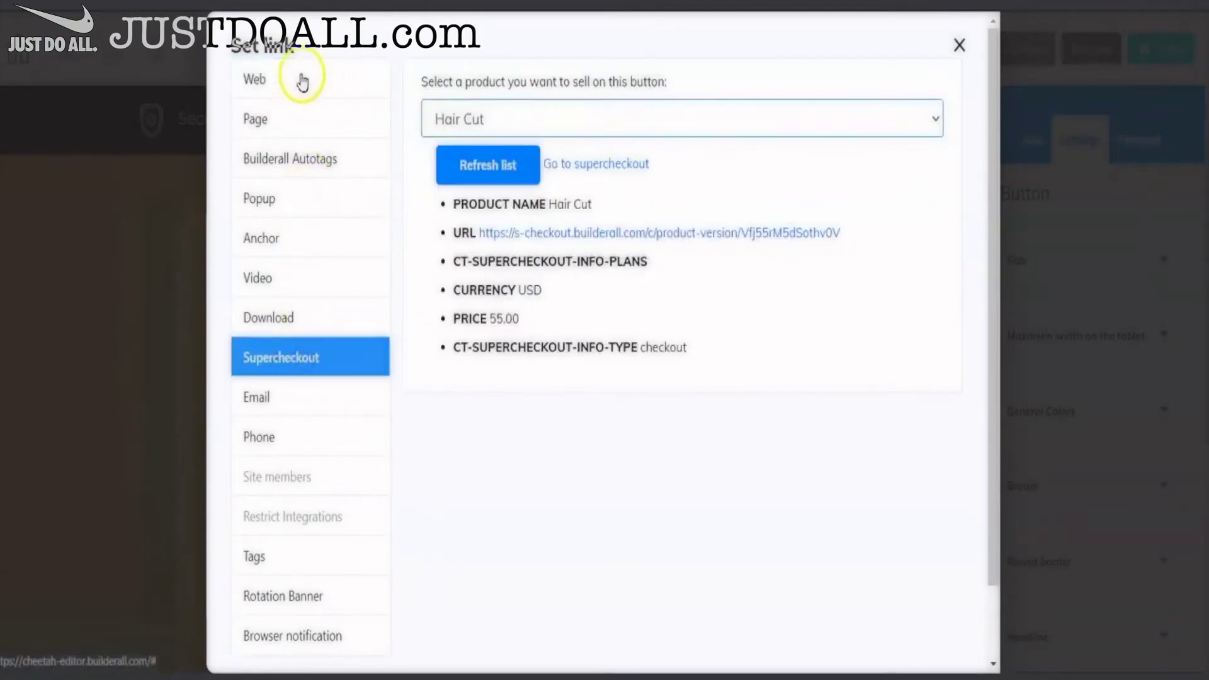
left_click(303, 81)
scroll(653, 397, "down", 3)
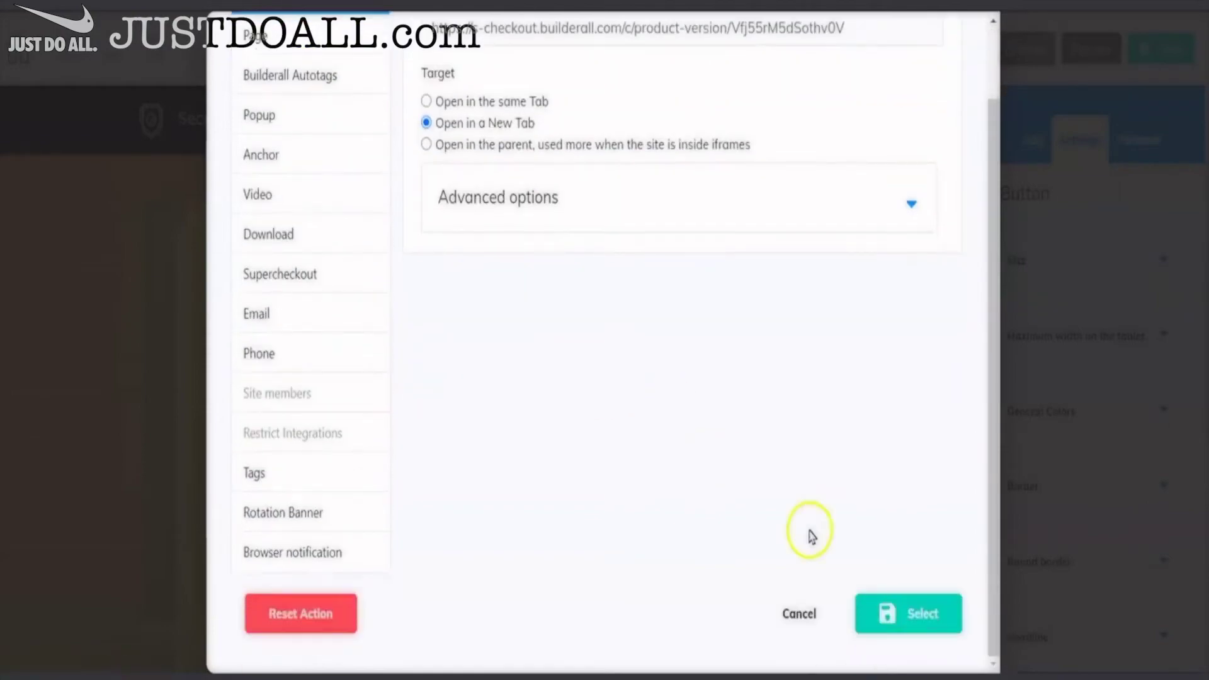
left_click(906, 611)
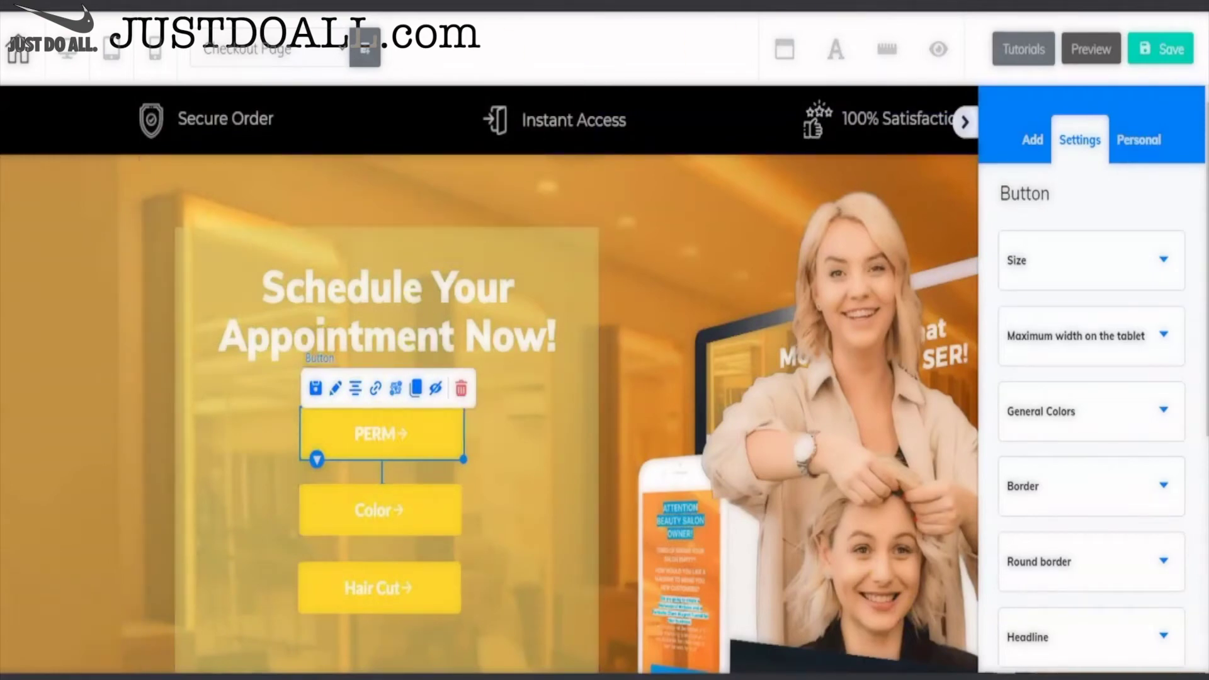
- Save the Checkout Page without publishing the site yet
left_click(822, 667)
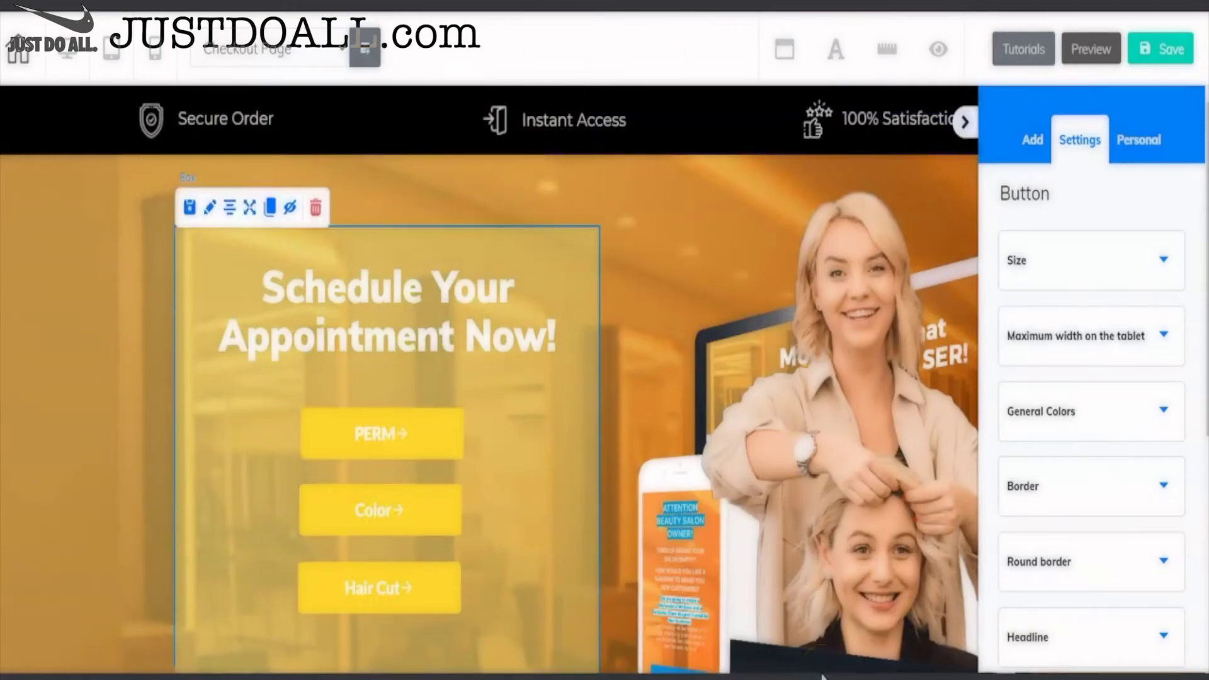
left_click(964, 122)
left_click(1157, 48)
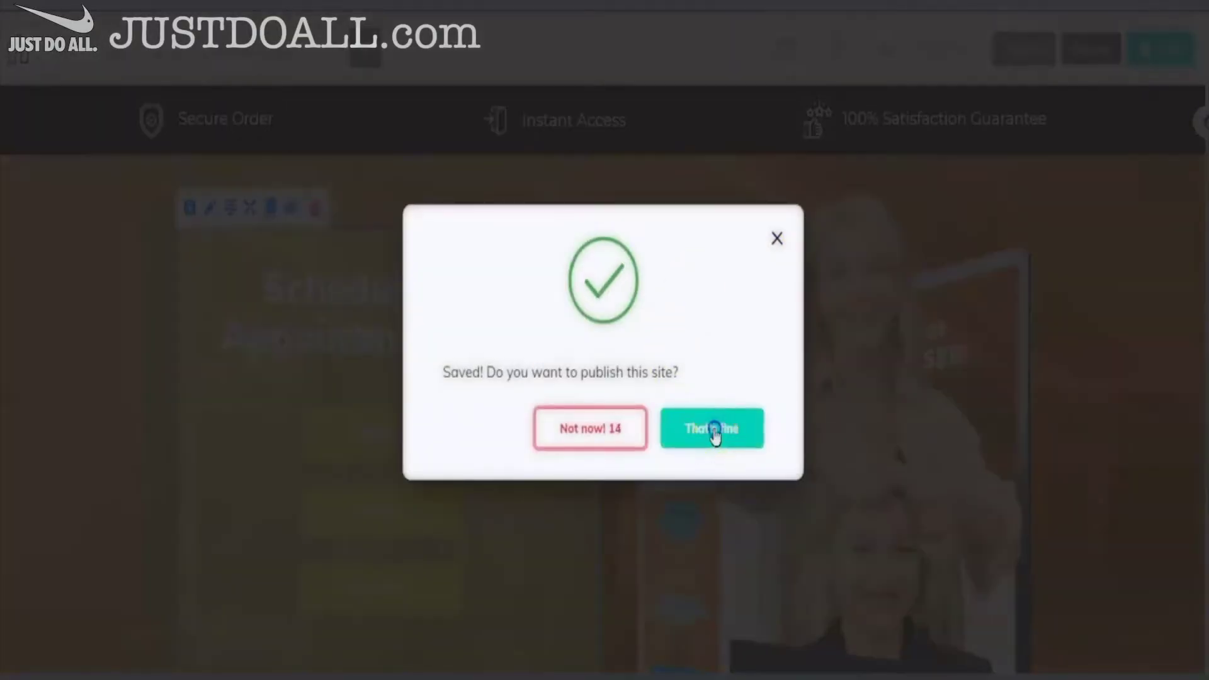
left_click(713, 431)
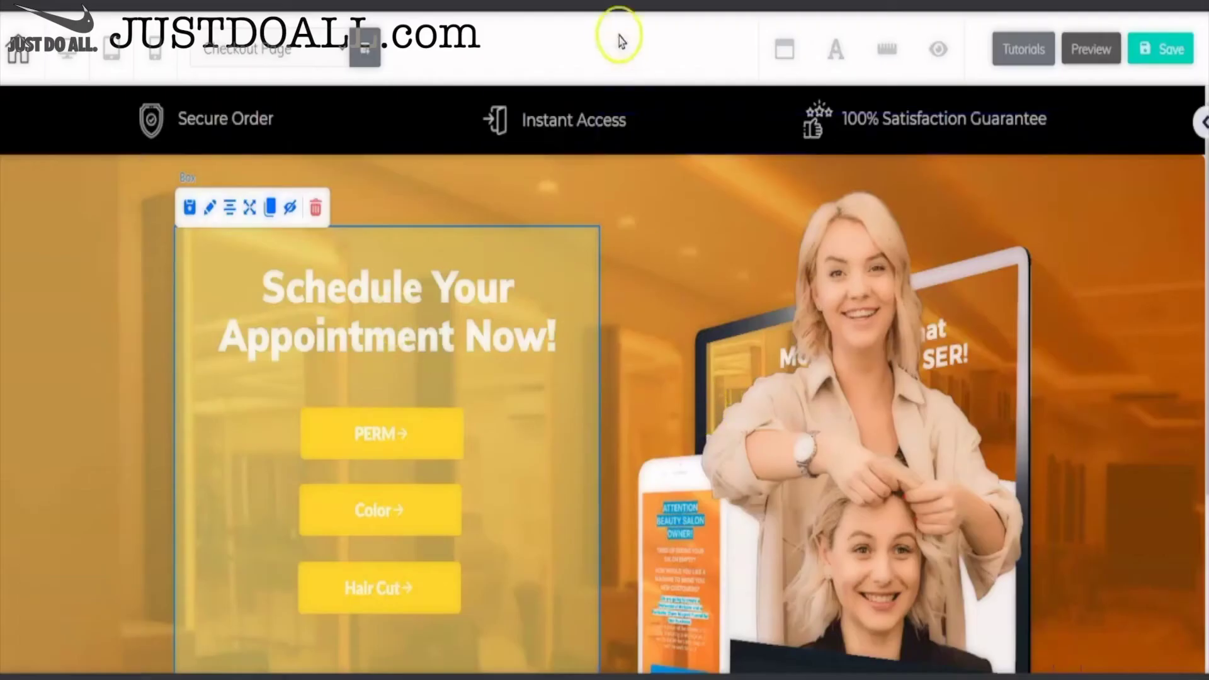
left_click(675, 72)
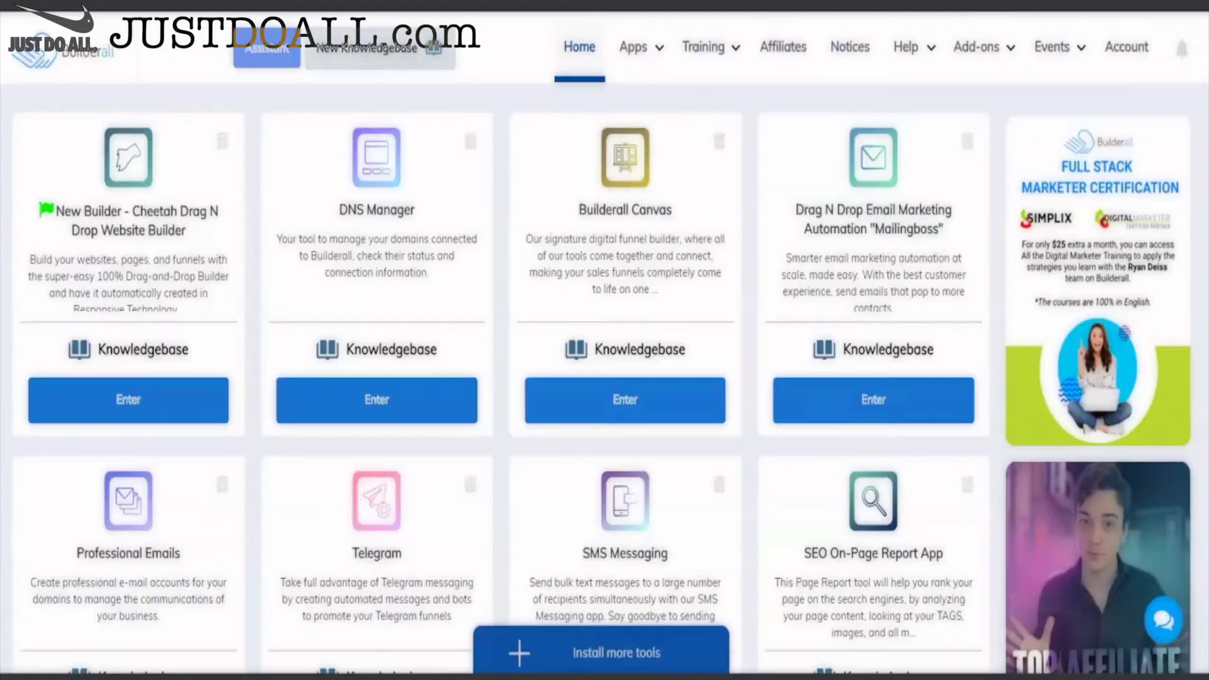
- Launch Builderall Booking from the Builders list in the Apps menu
mouse_move(630, 46)
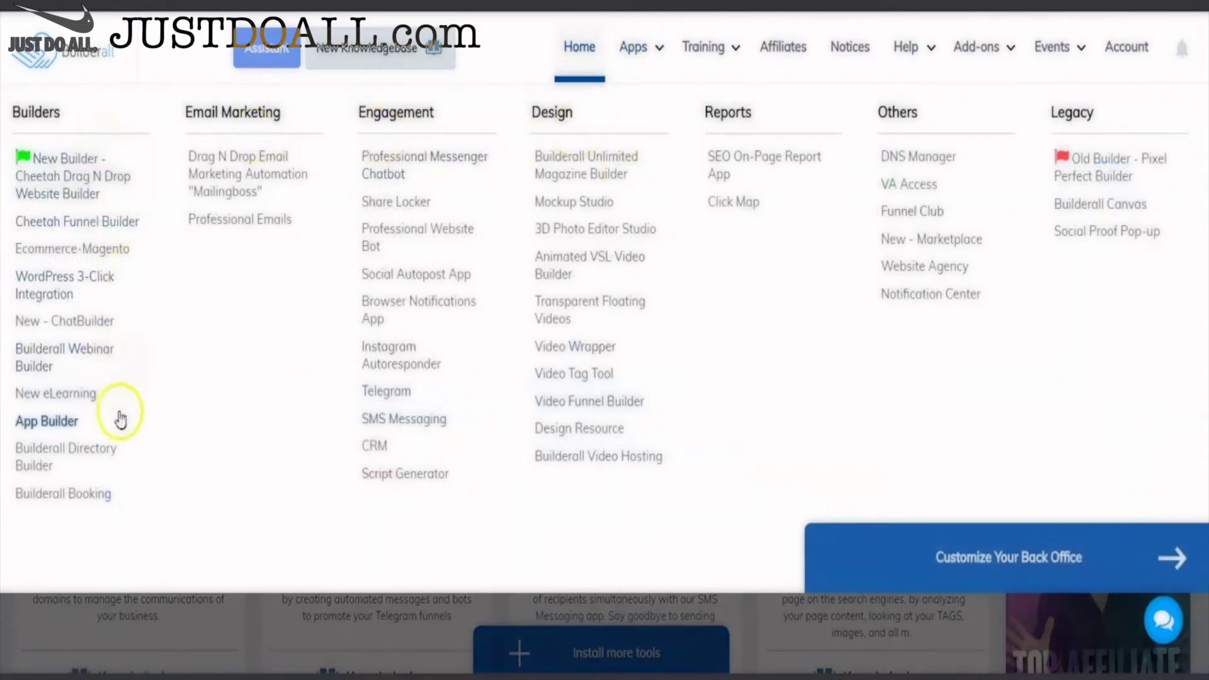
left_click(81, 497)
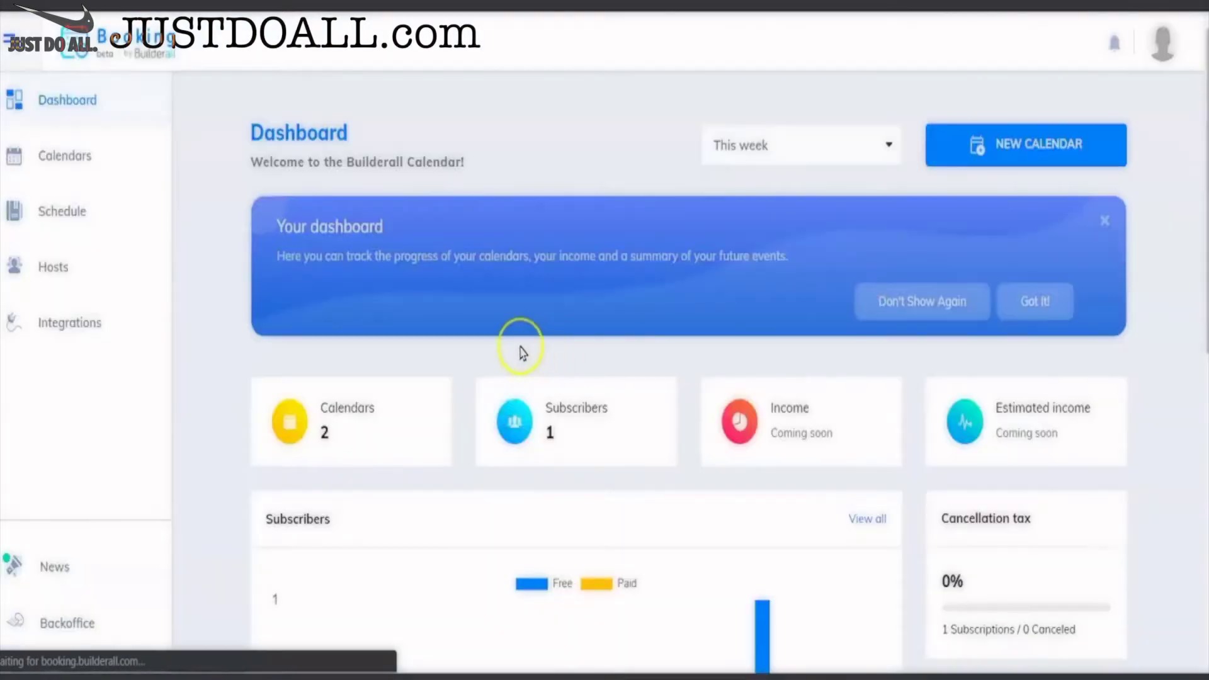
- Open the Hair Salon calendar for editing and expand its Basic Settings
left_click(82, 158)
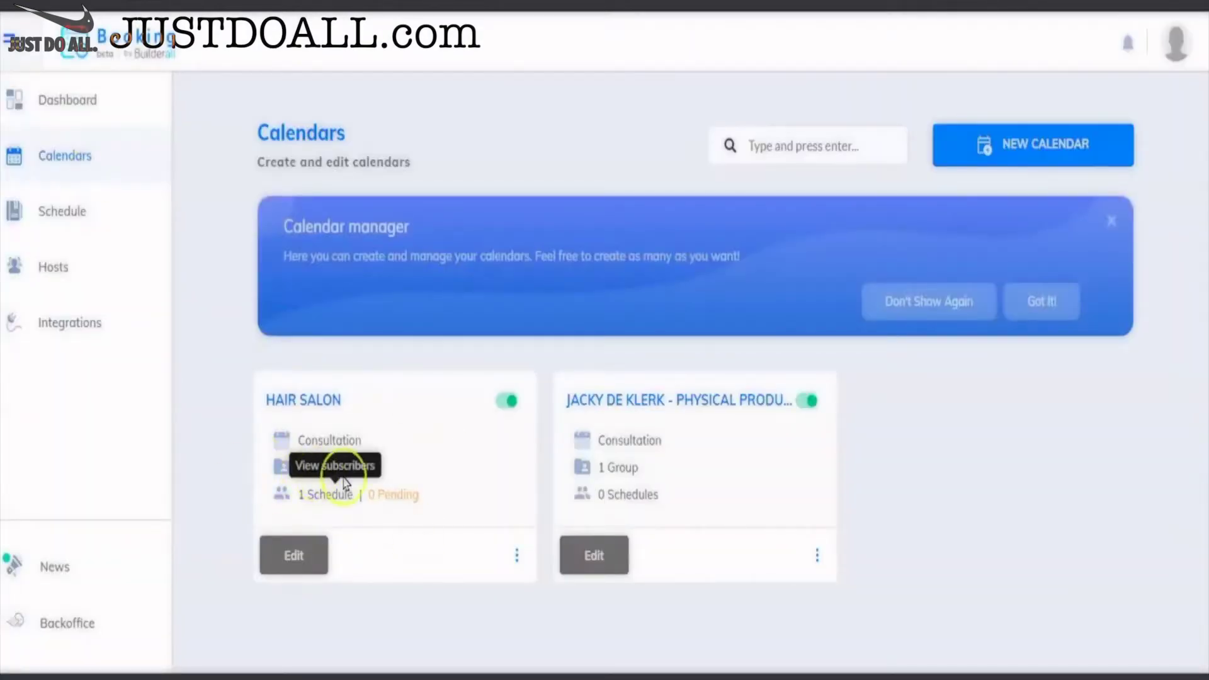
left_click(293, 561)
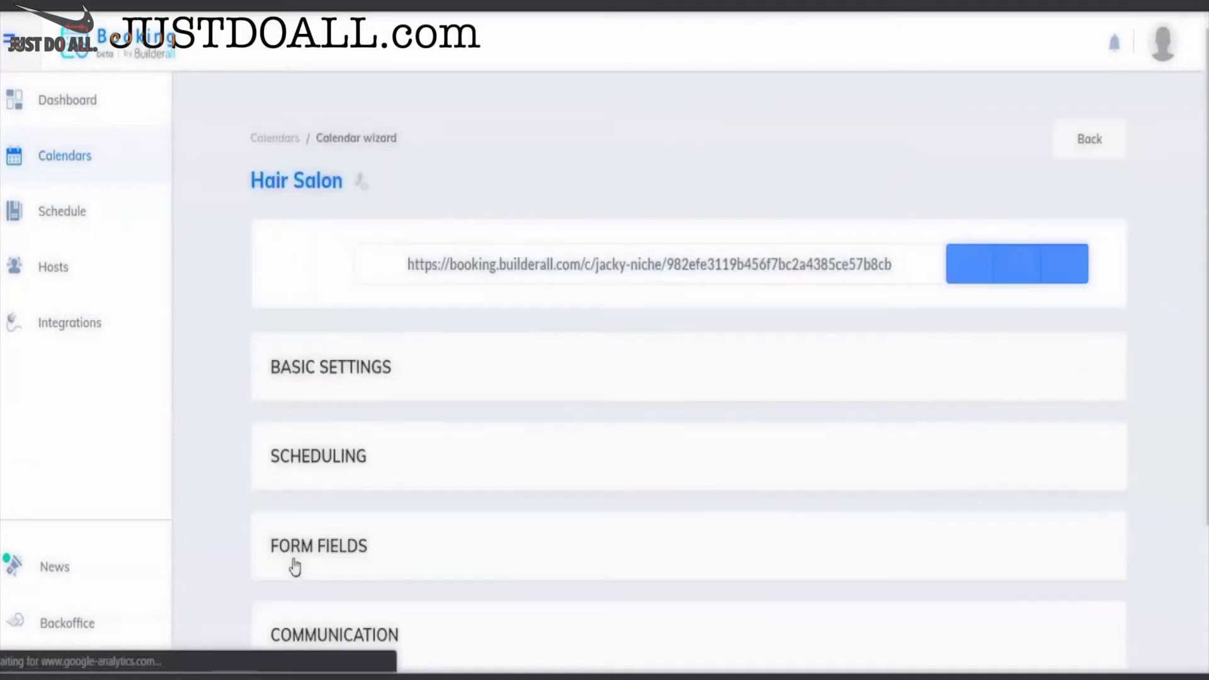
scroll(556, 624, "down", 3)
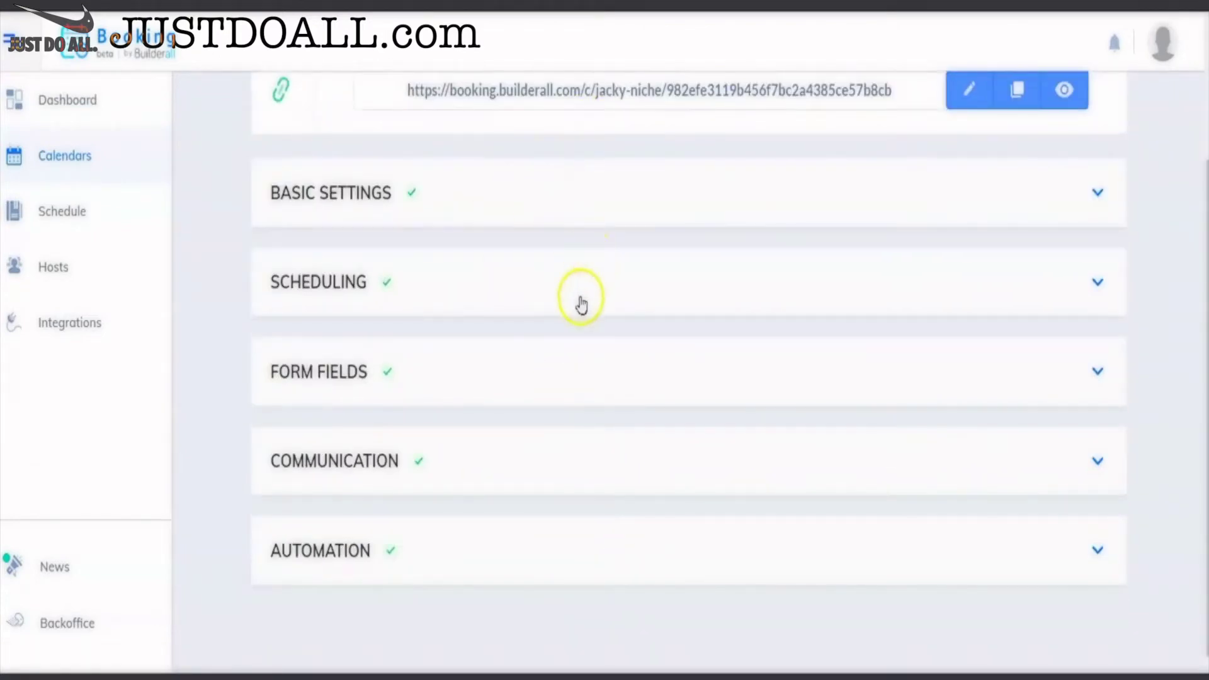
left_click(355, 190)
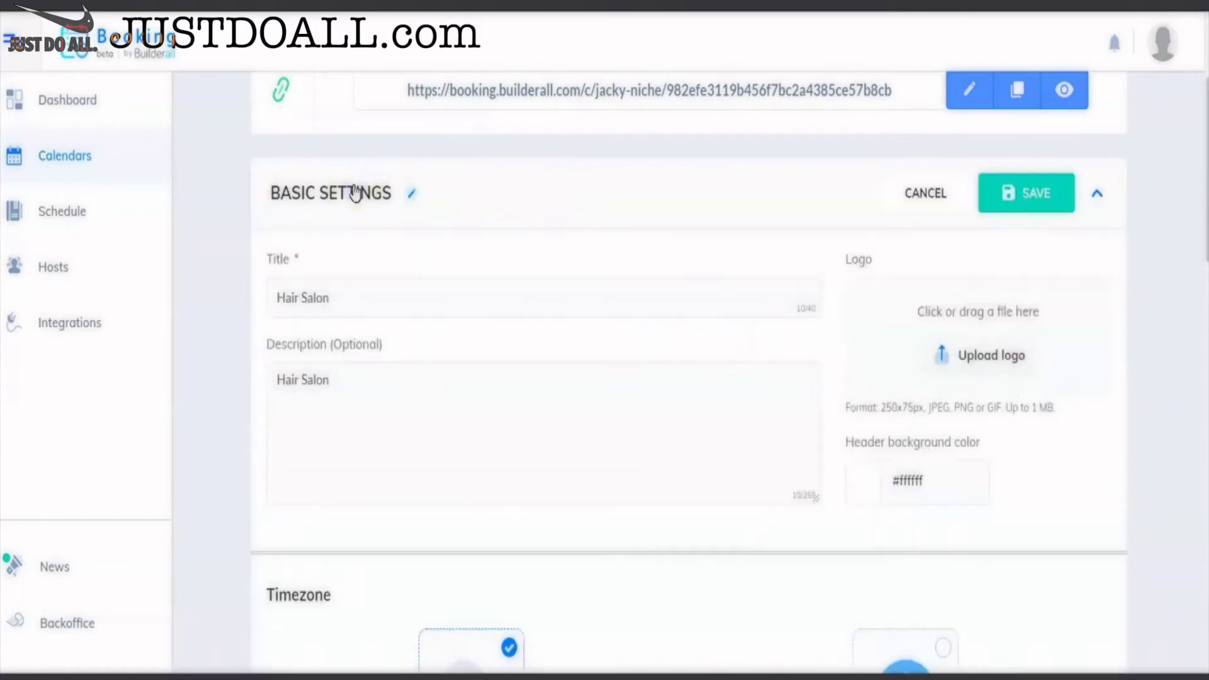
- Cancel the open settings edit so the sections collapse, then reopen Scheduling
scroll(352, 211, "down", 18)
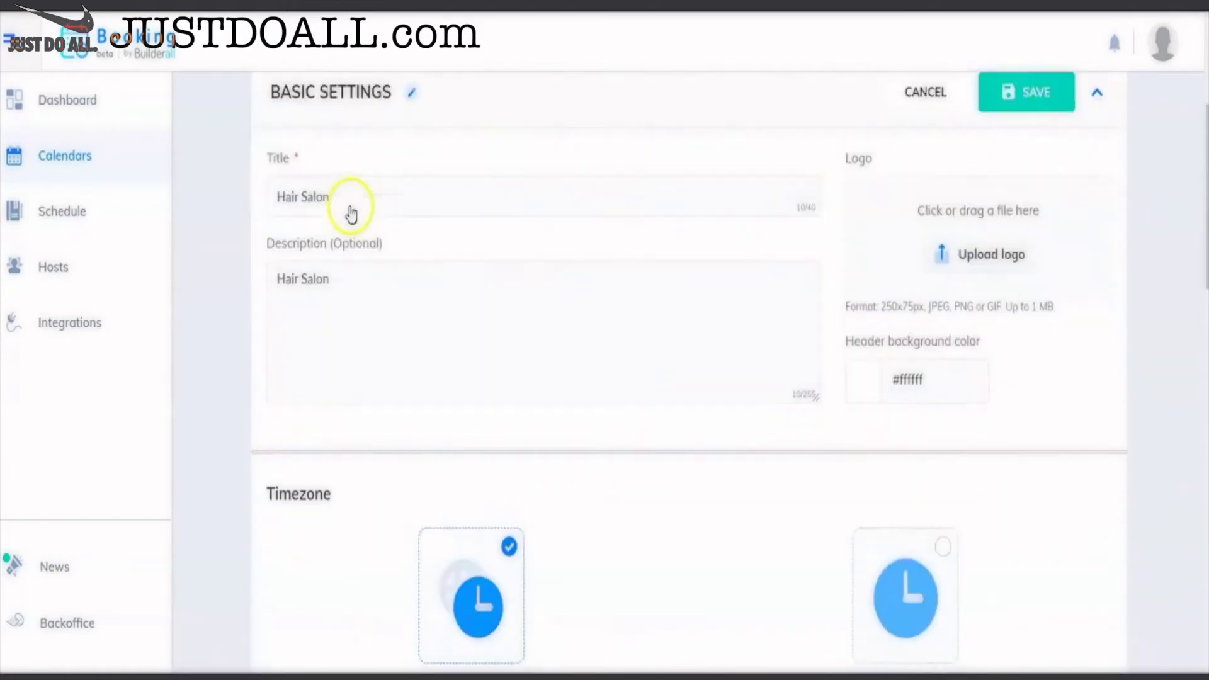
scroll(352, 212, "down", 5)
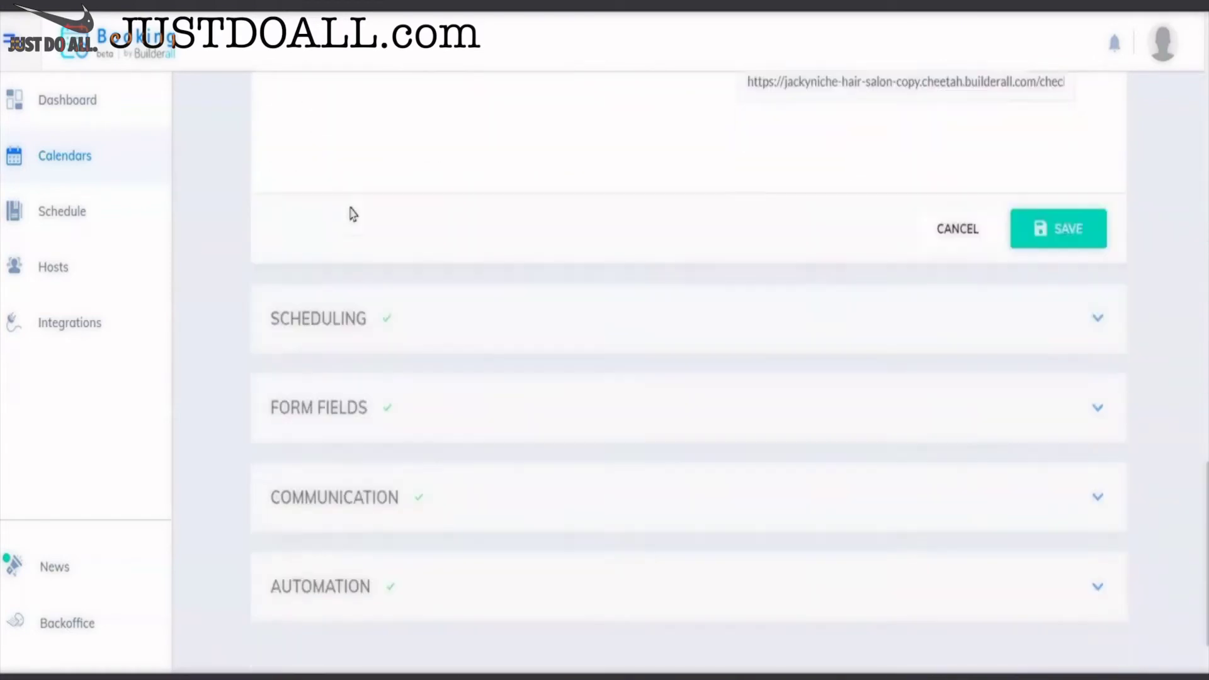
left_click(358, 285)
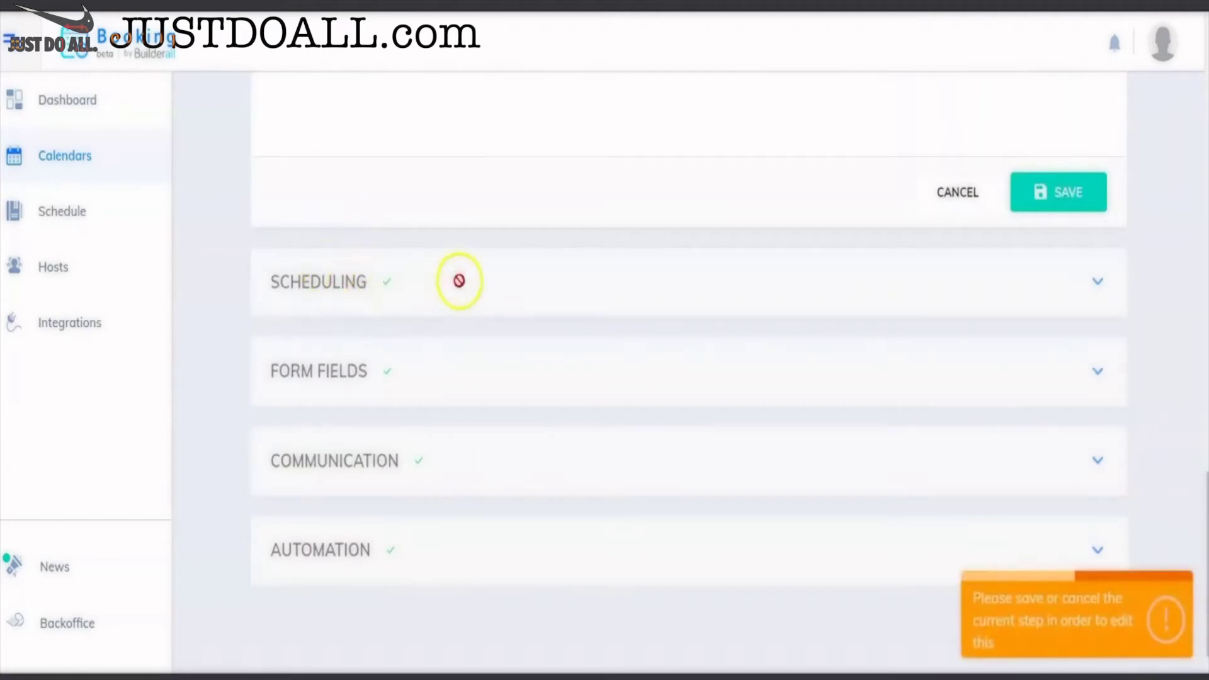
left_click(939, 192)
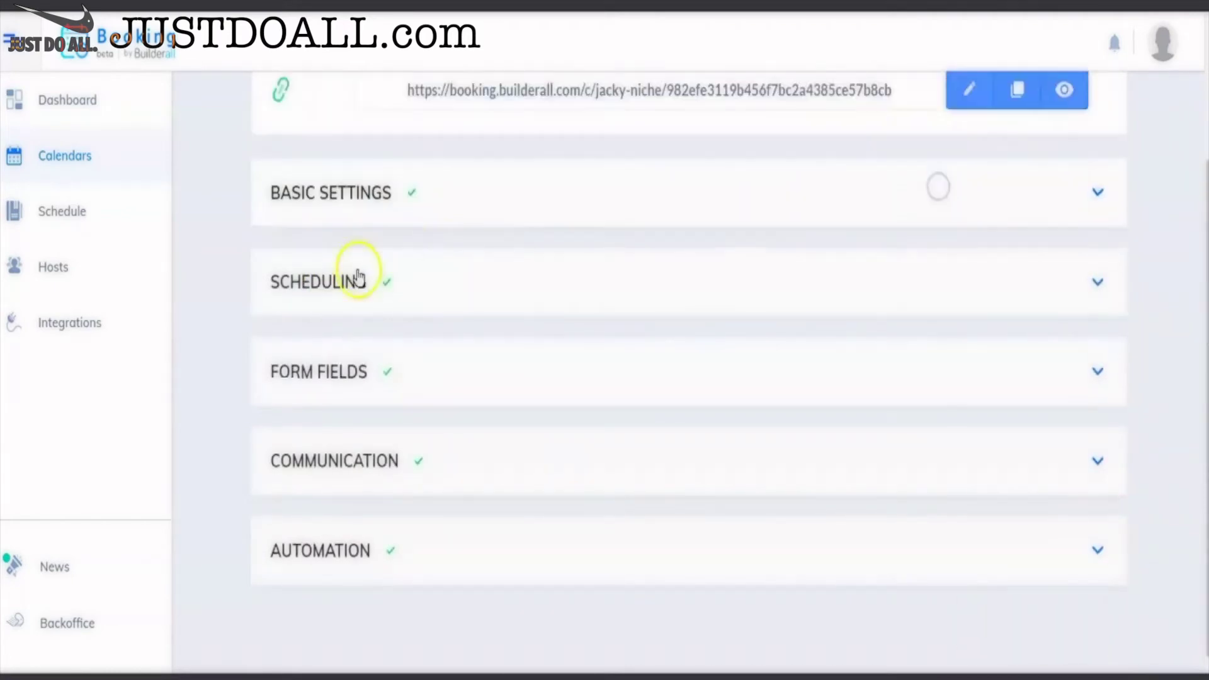
left_click(373, 288)
- Check service groups Perm, Cut & Blow and Color (30-minute sessions), then copy the calendar URL
left_click(359, 239)
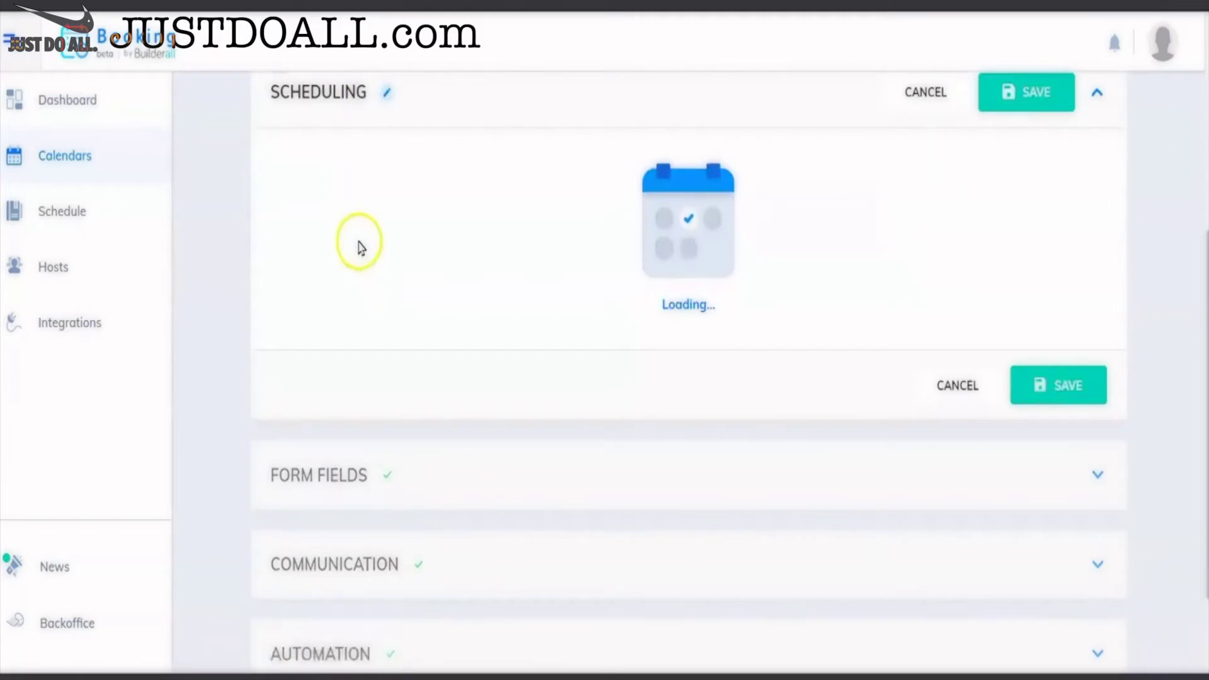
left_click(405, 167)
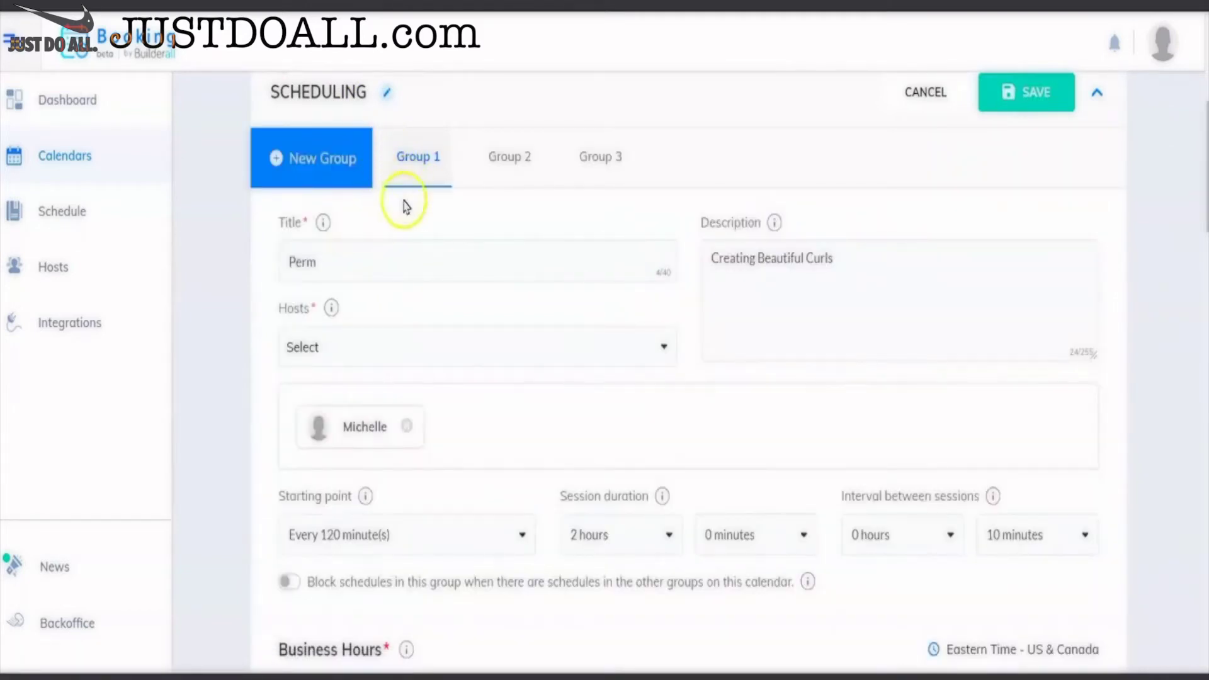
left_click(502, 160)
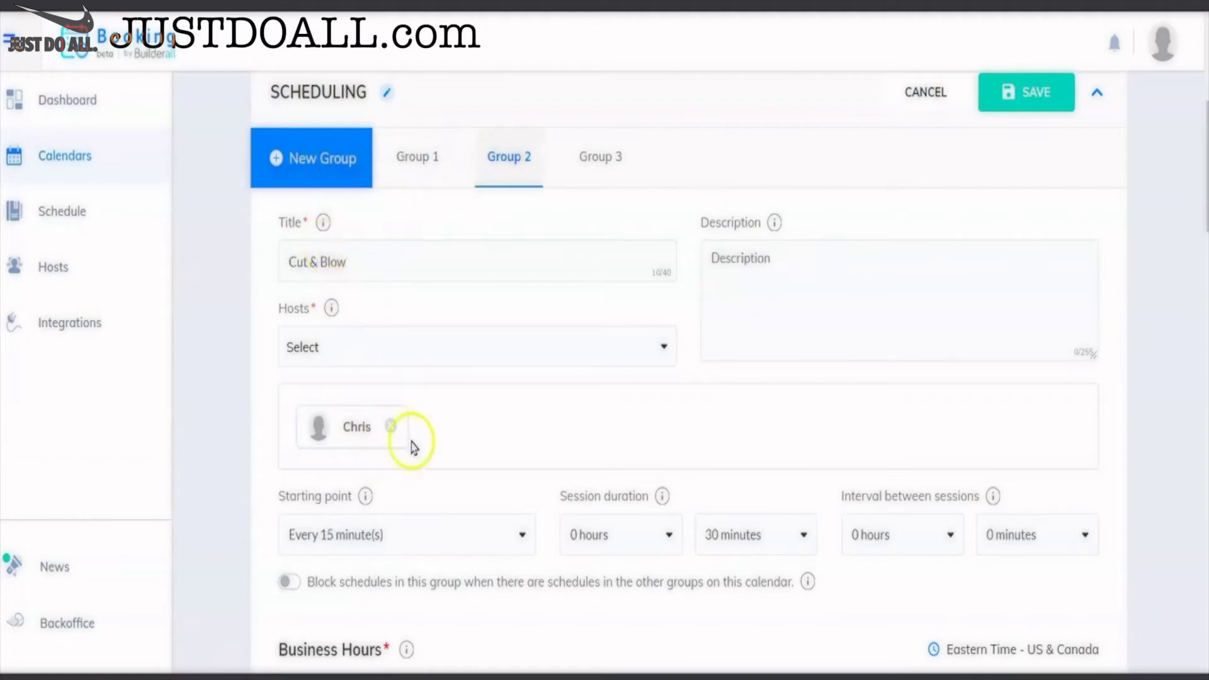
left_click(582, 157)
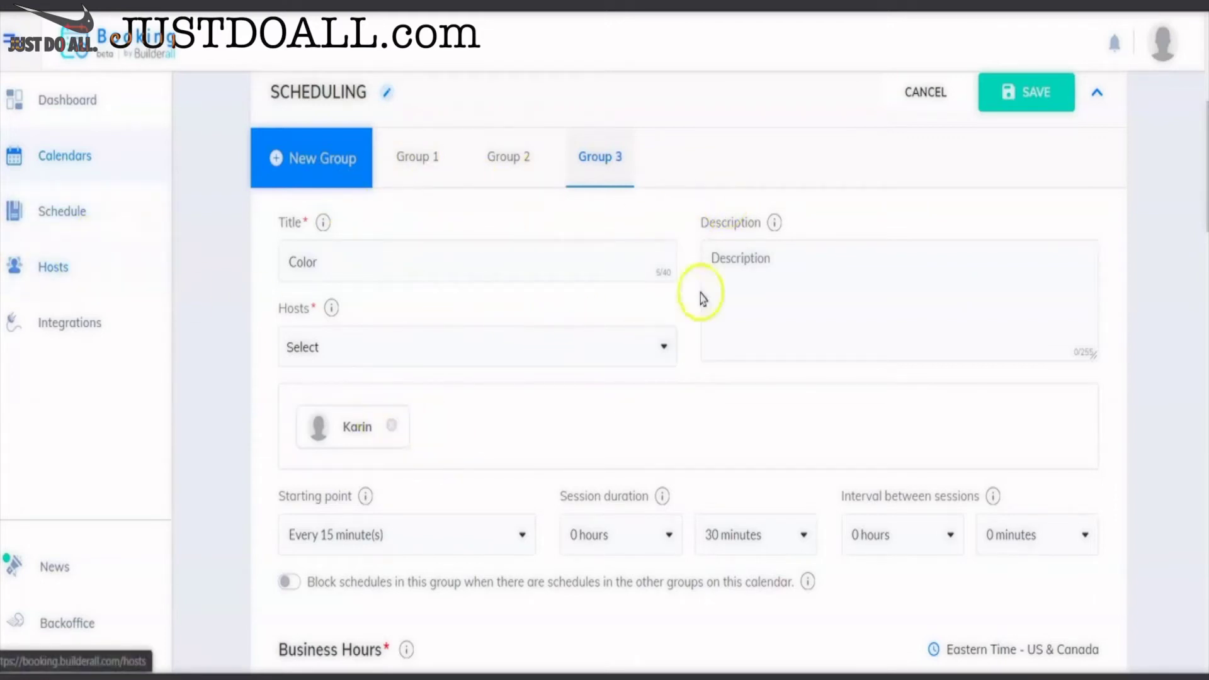
scroll(417, 324, "up", 6)
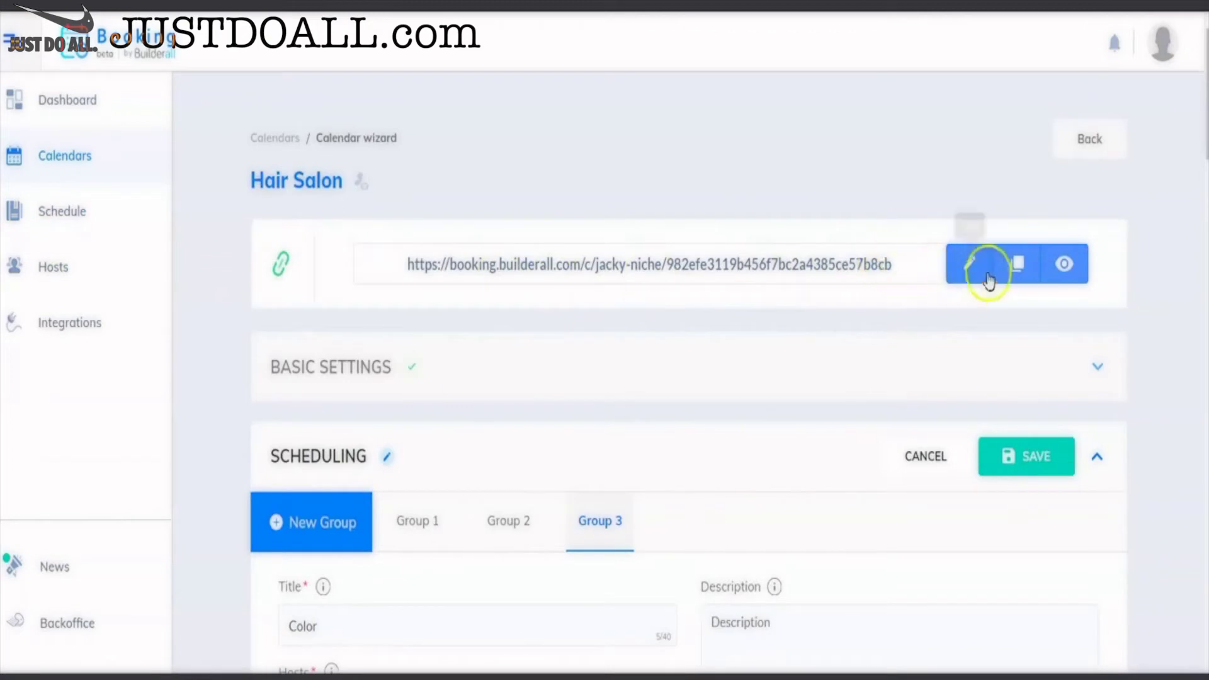
left_click(1019, 266)
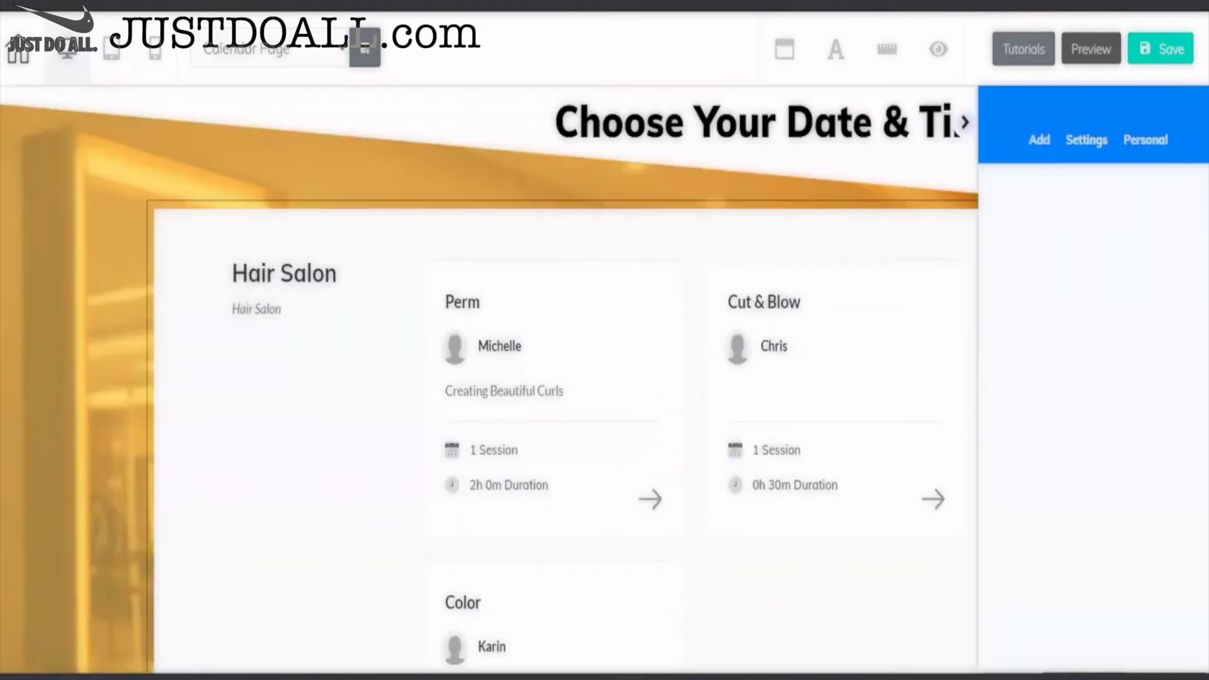
- Check the Calendar Page iframe's Embed Doc under General Settings, then close its panel
left_click(962, 122)
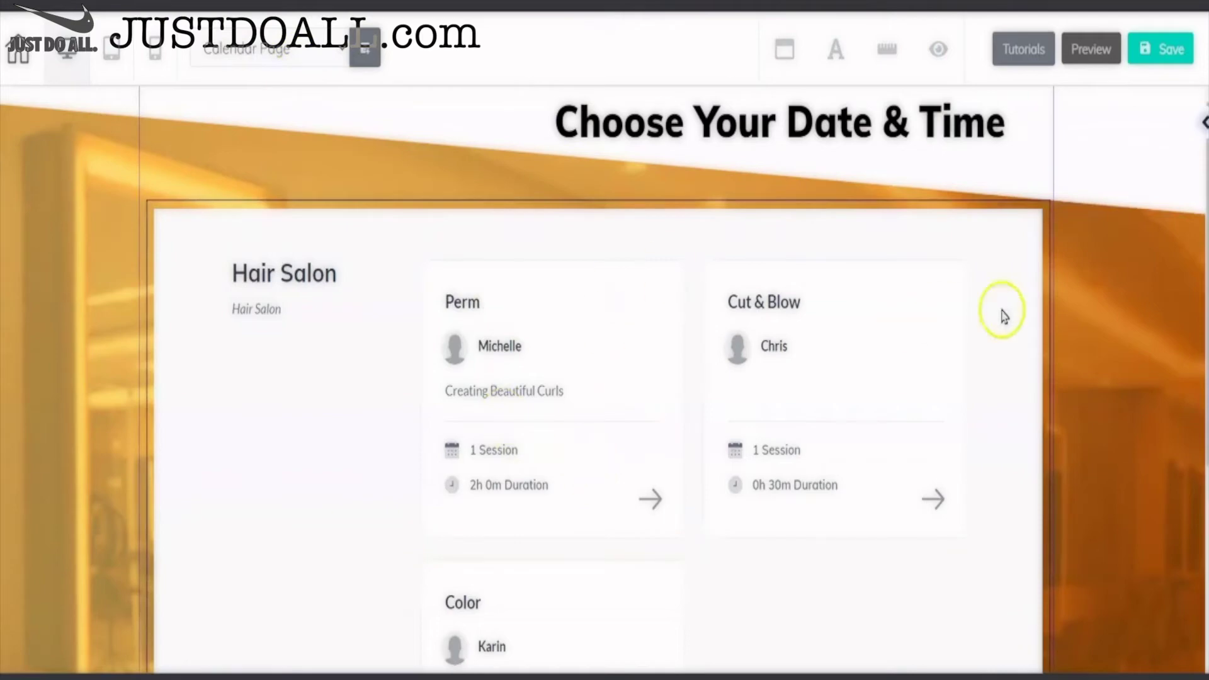
left_click(579, 211)
left_click(823, 344)
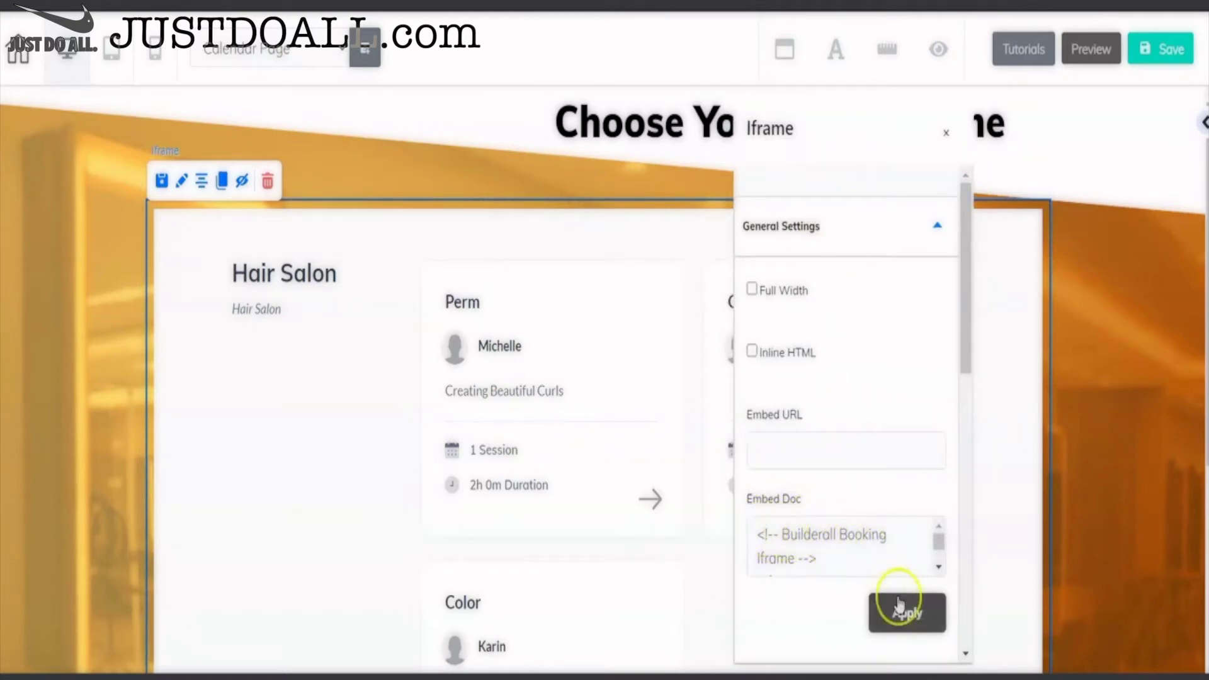
left_click(950, 134)
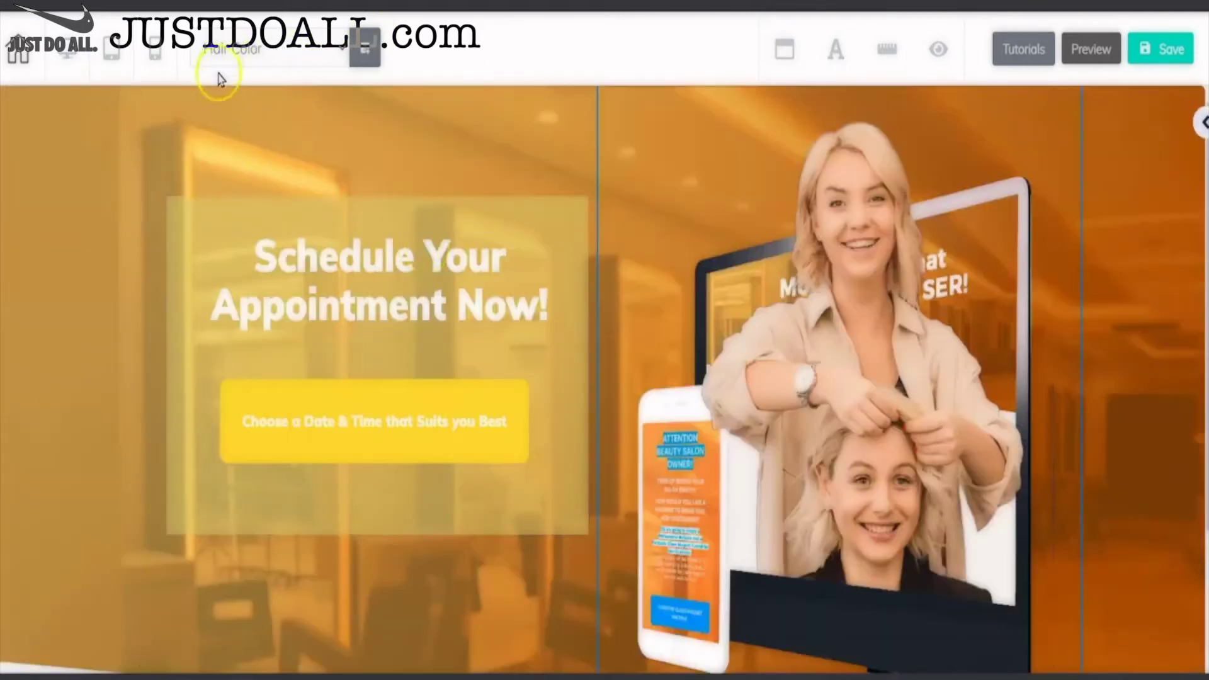
- Link the 'Choose a Date & Time that Suits you Best' button to Calendar Page, same tab
left_click(383, 397)
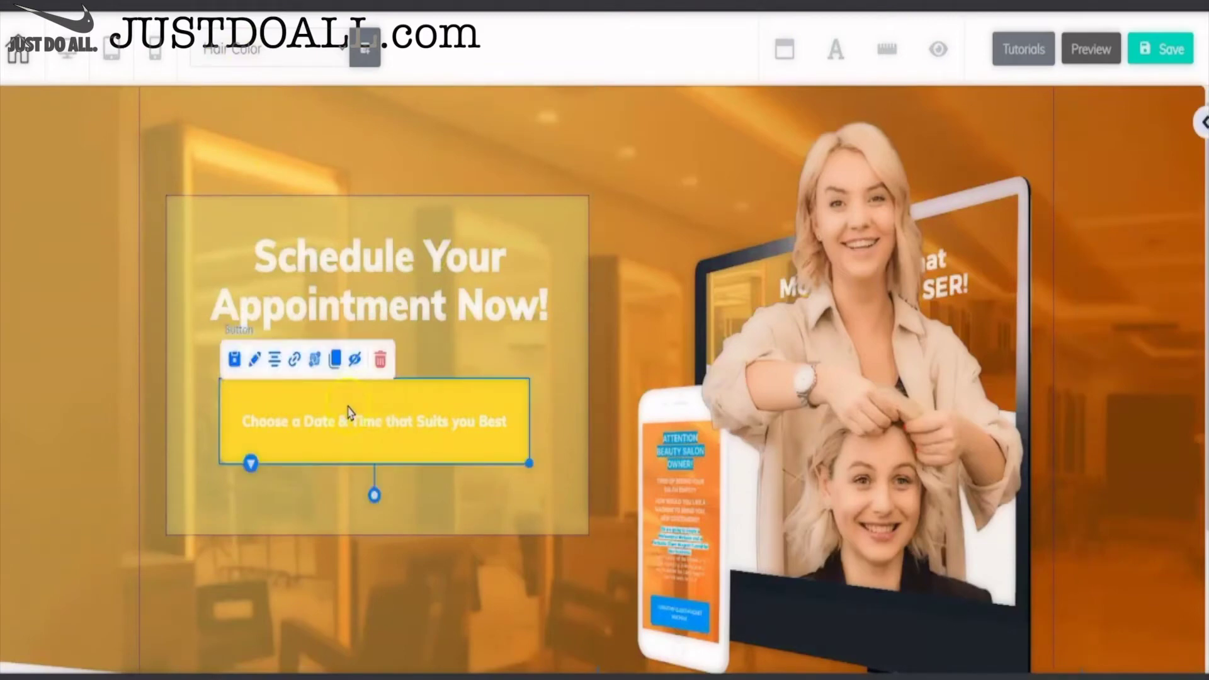
left_click(294, 360)
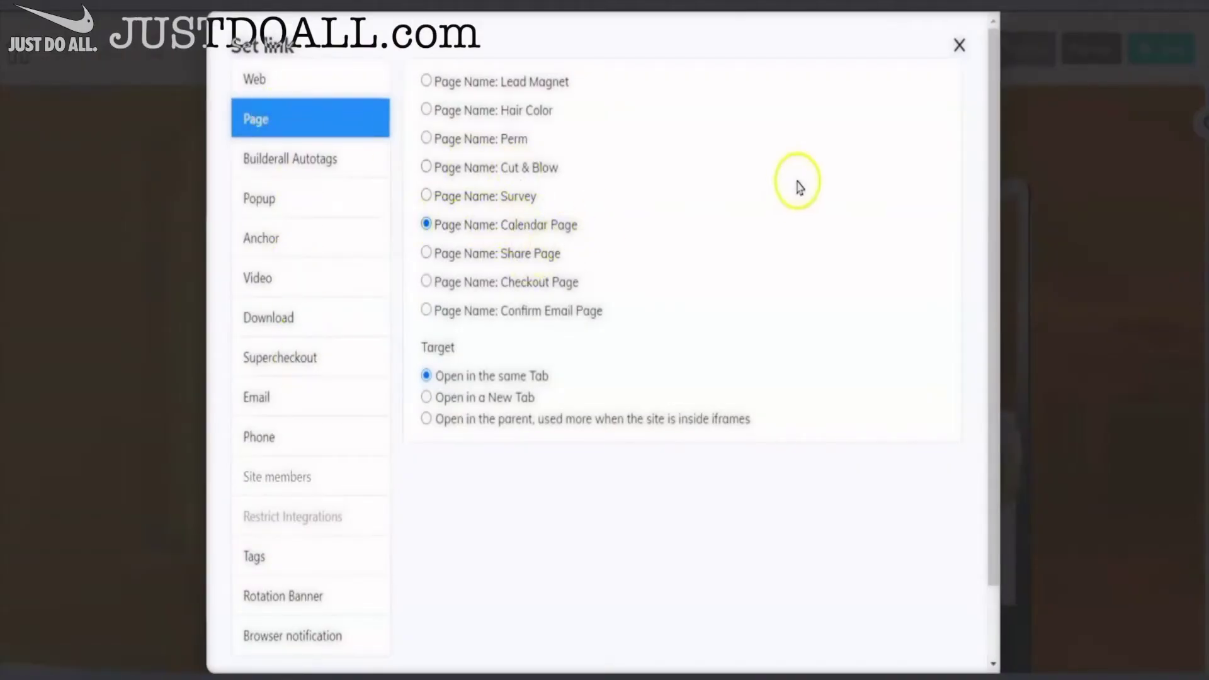
scroll(938, 101, "down", 2)
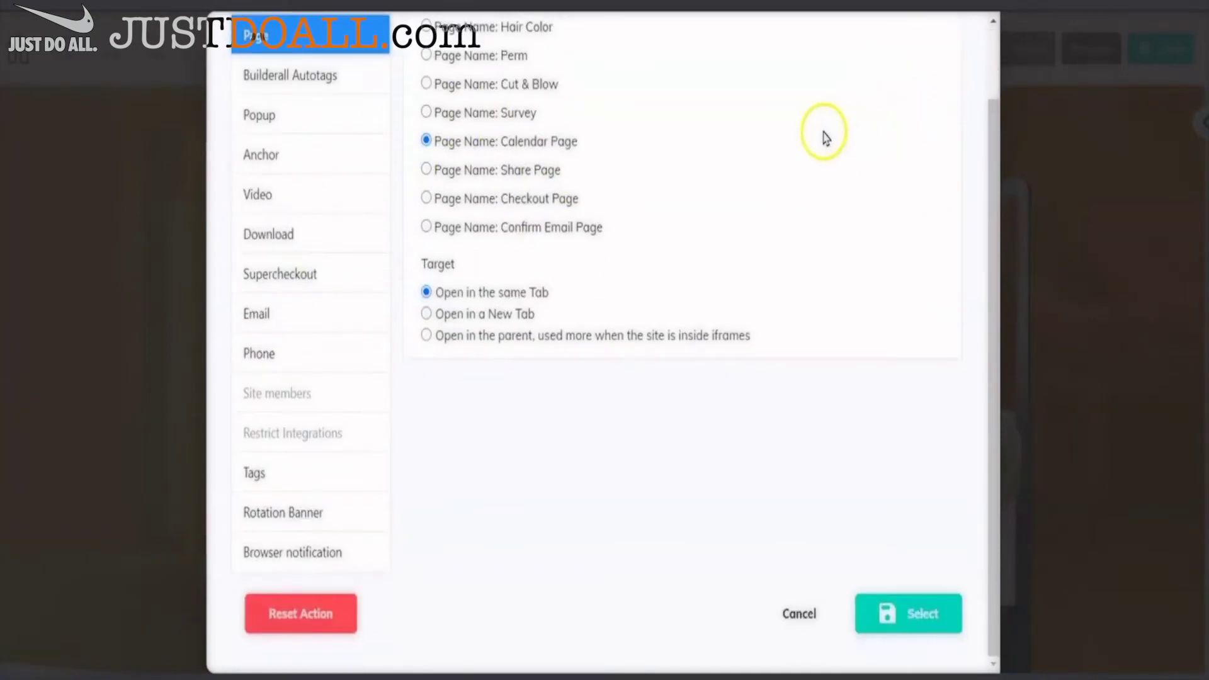
left_click(920, 615)
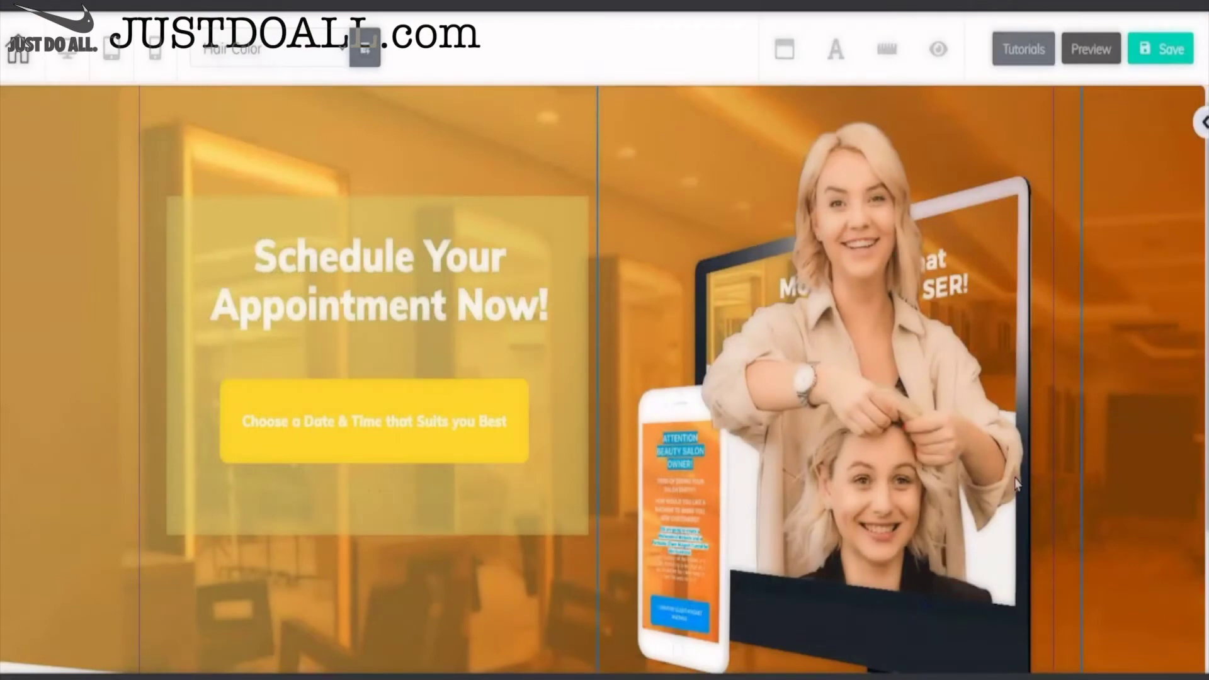
- Exit the page editor, confirming Leave on the unsaved-changes browser prompt
left_click(1004, 418)
left_click(768, 168)
left_click(630, 162)
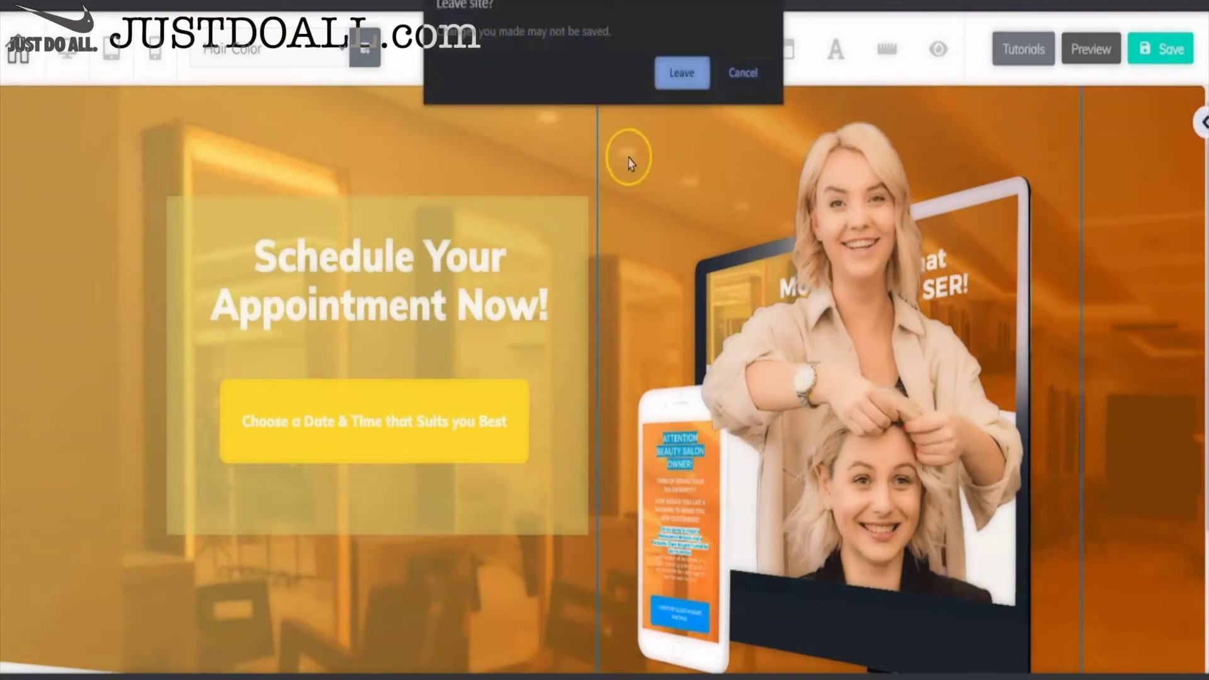
left_click(681, 72)
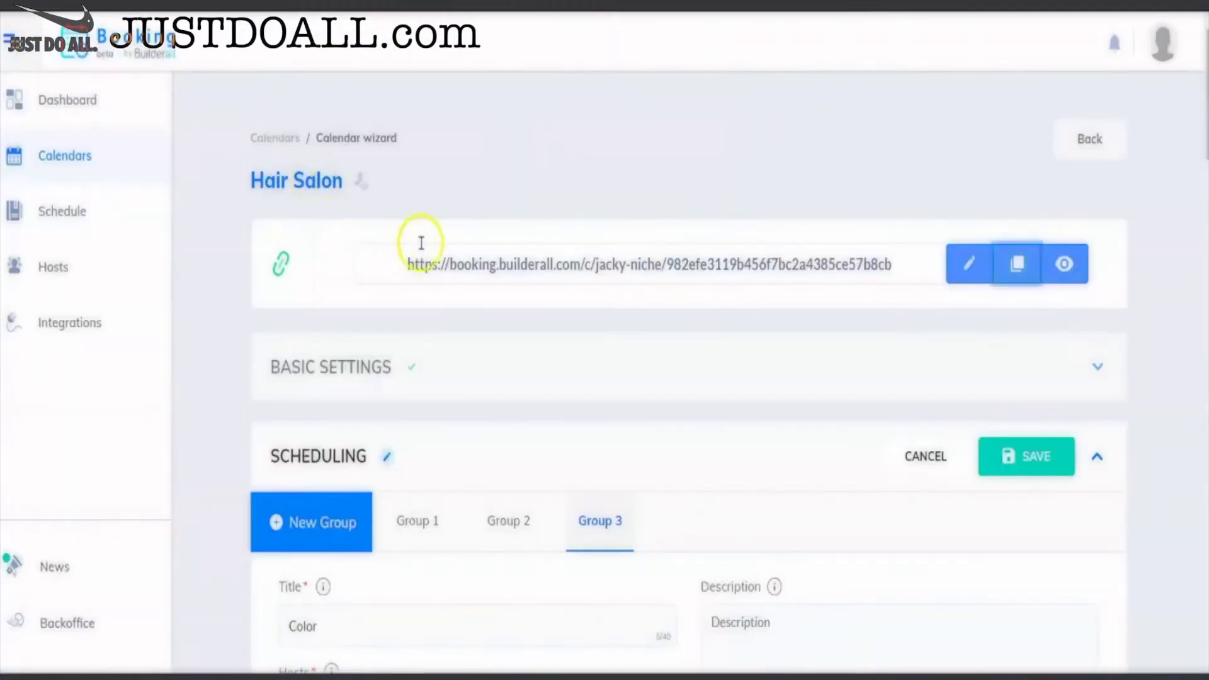
- Collapse the Hair Salon calendar's Scheduling section
scroll(418, 237, "down", 3)
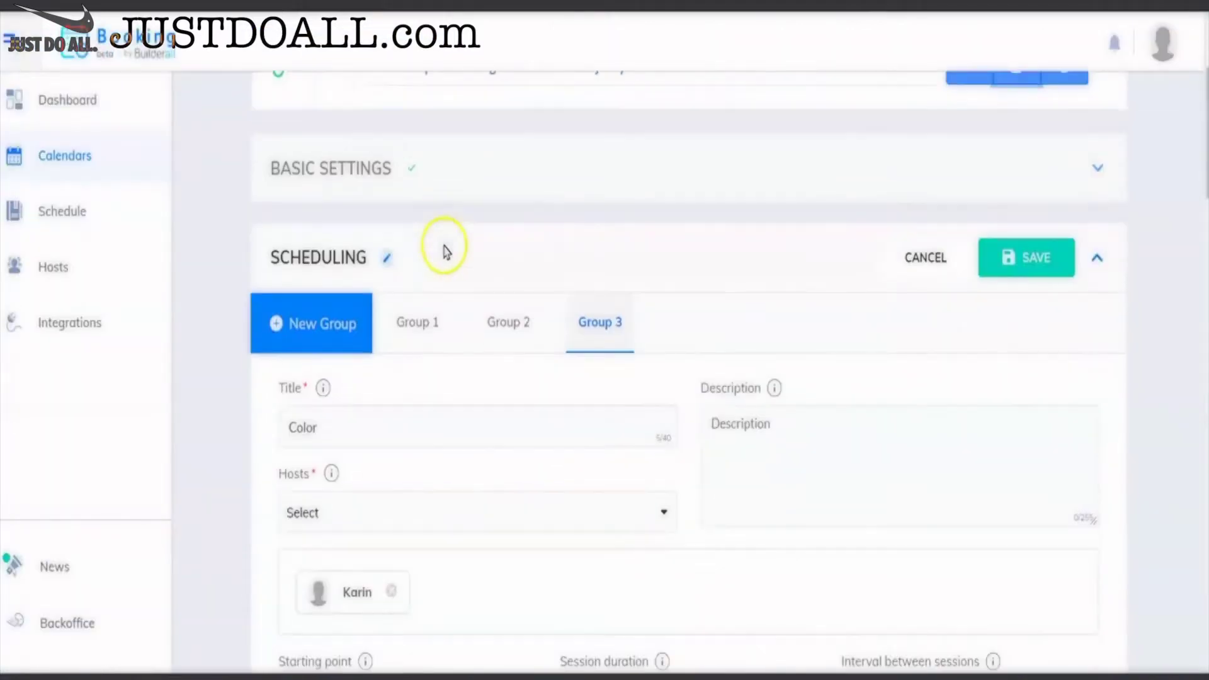
left_click(918, 256)
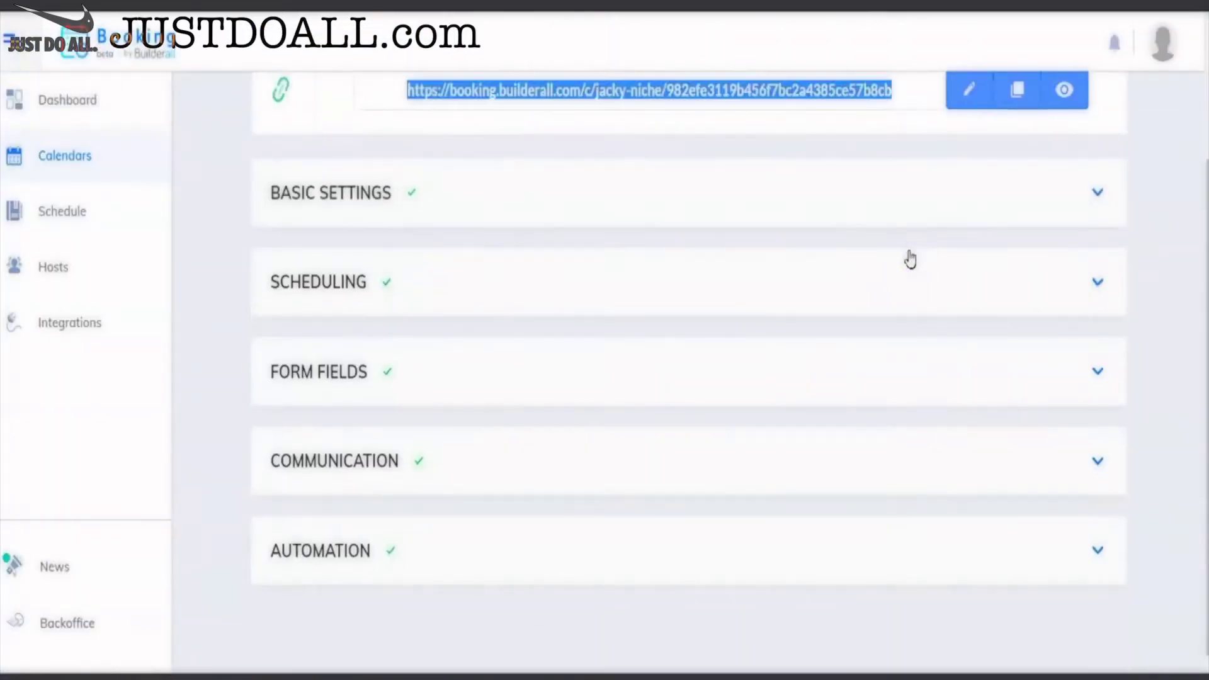
left_click(1160, 354)
scroll(1161, 354, "up", 3)
scroll(1160, 354, "down", 3)
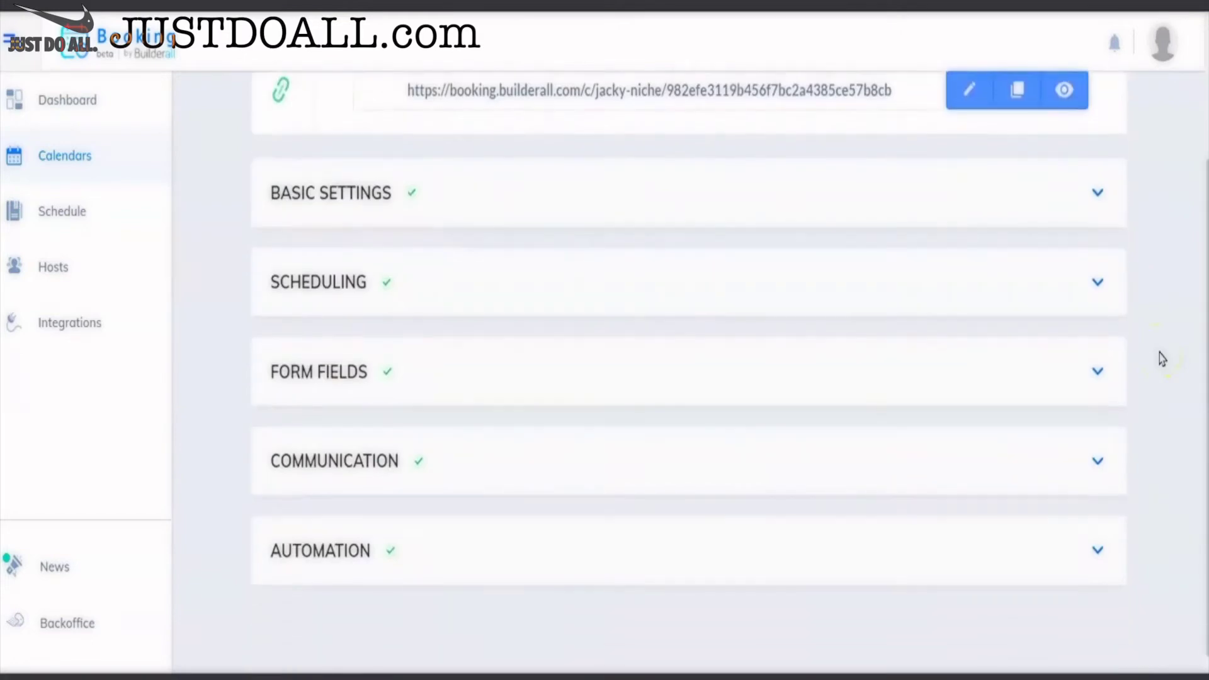
scroll(1161, 359, "up", 3)
- Expand Basic Settings and verify 'Action after subscription' is Redirect to URL with Custom URL
left_click(1097, 366)
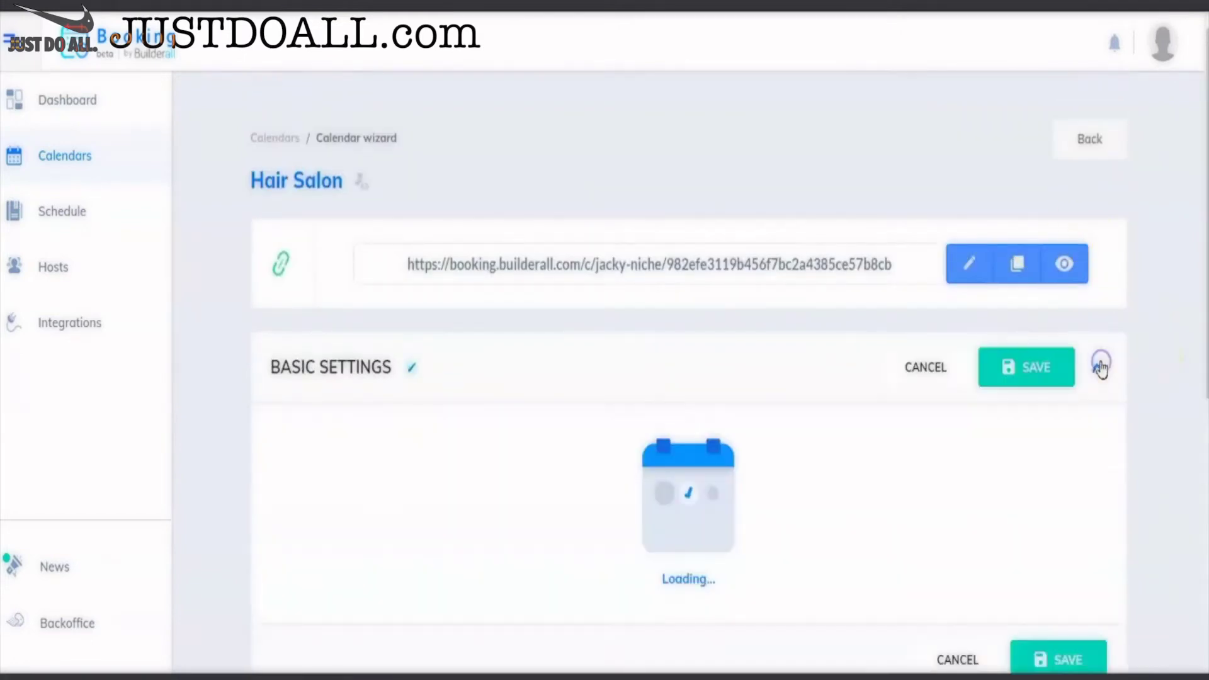
scroll(932, 406, "down", 1)
scroll(905, 416, "down", 1)
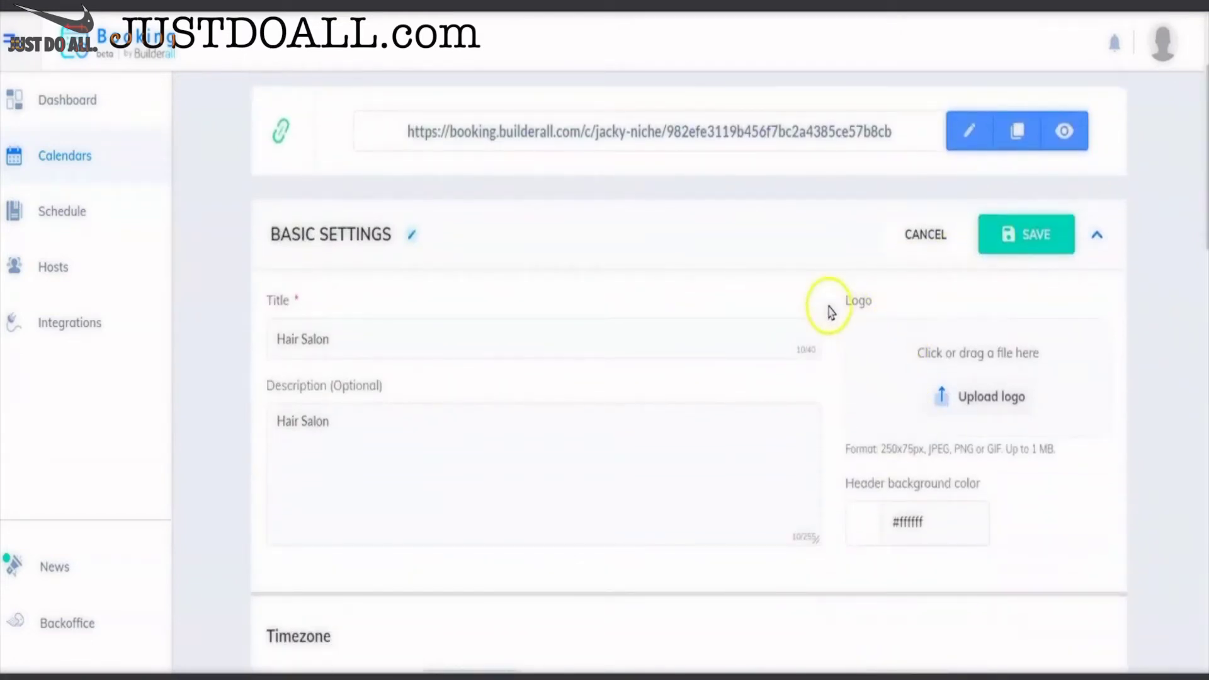
scroll(716, 280, "down", 2)
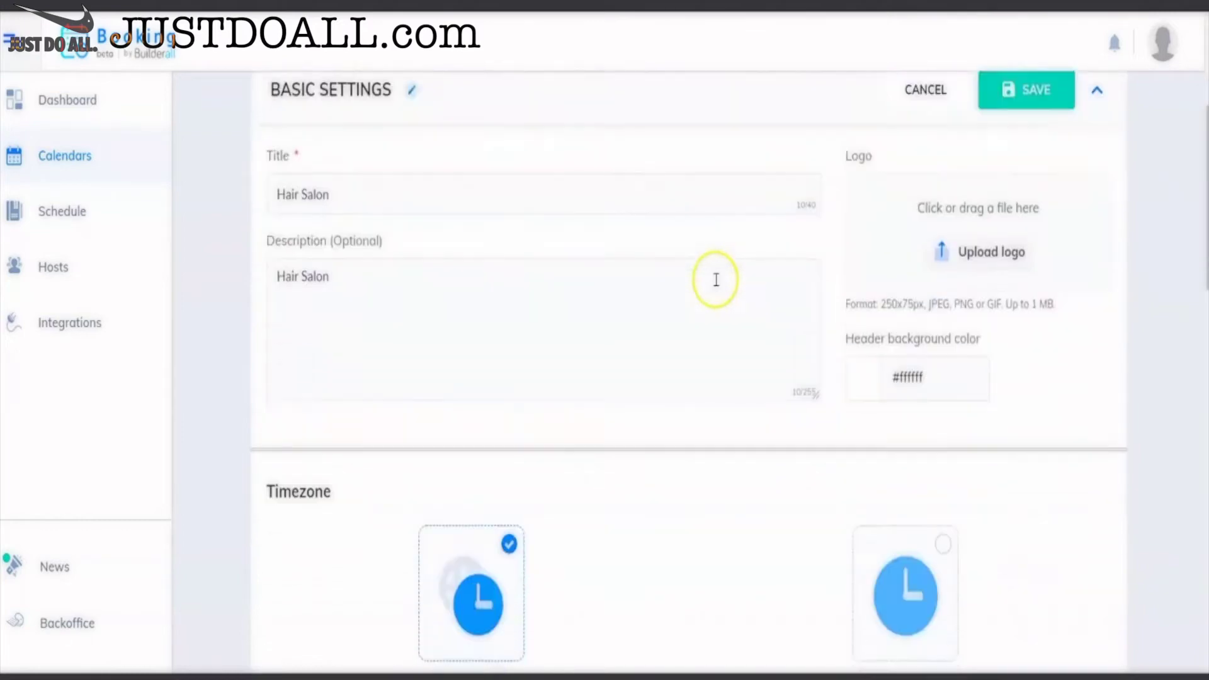
scroll(716, 280, "down", 9)
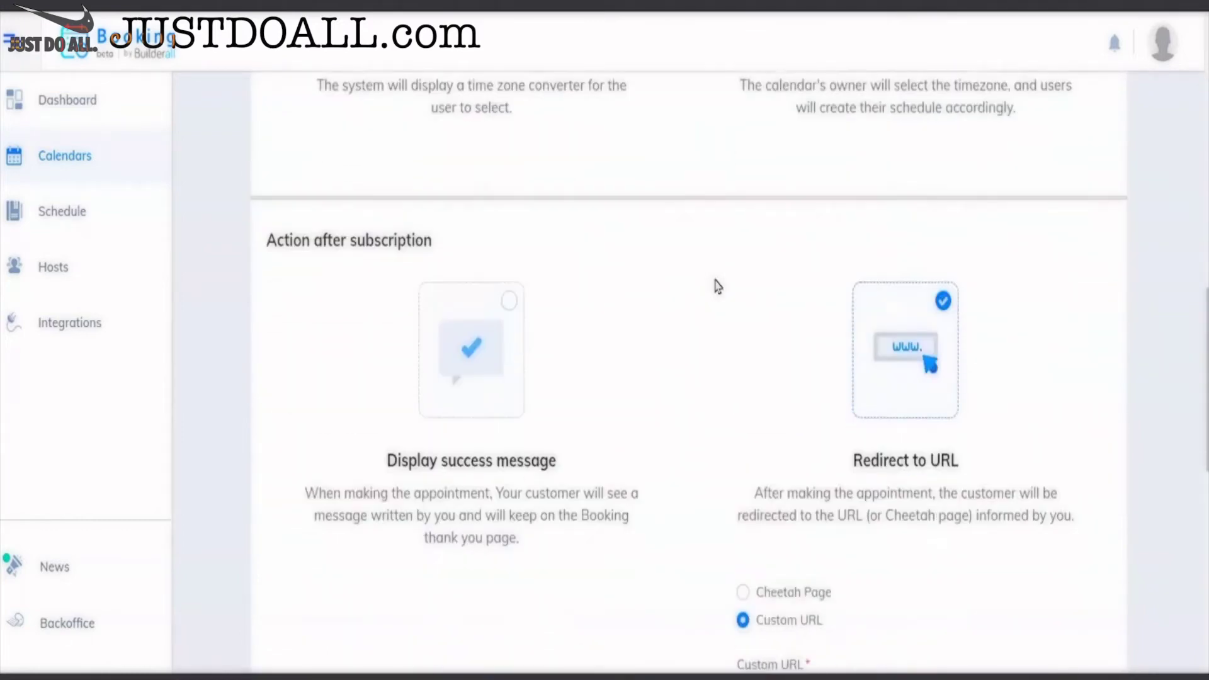
scroll(716, 284, "down", 1)
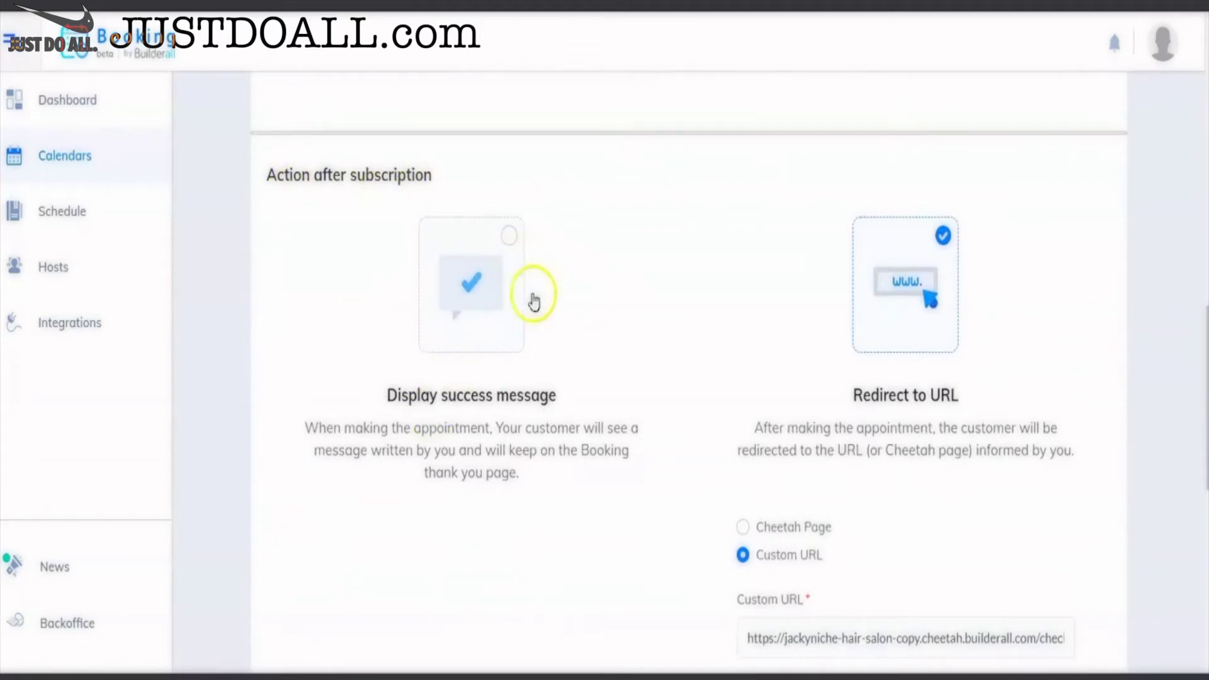
scroll(572, 311, "down", 2)
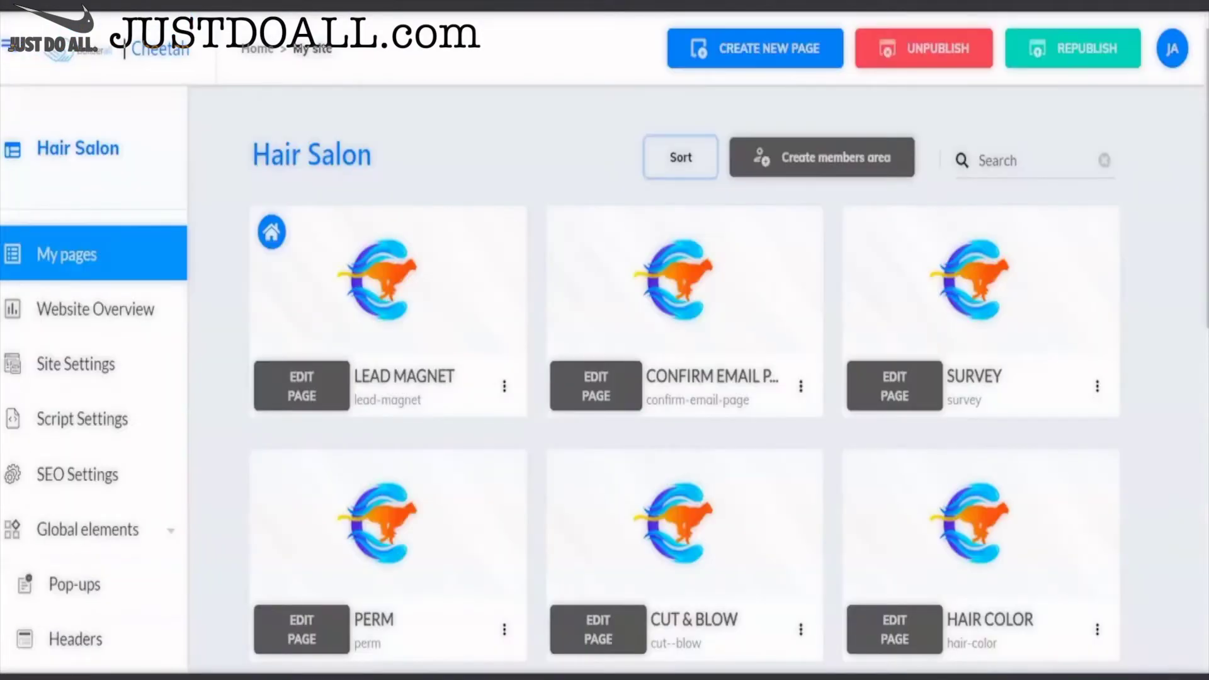
- Open the Share Page live via 'Go to the website page' and copy its address
scroll(750, 229, "down", 10)
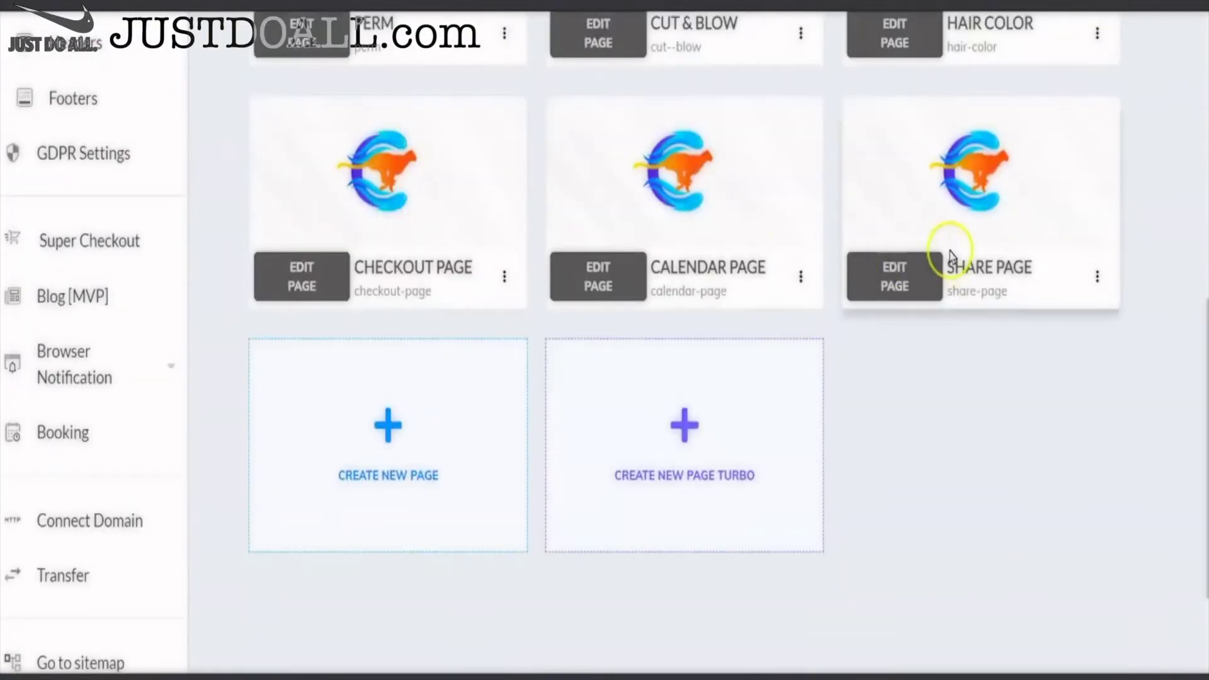
left_click(1096, 279)
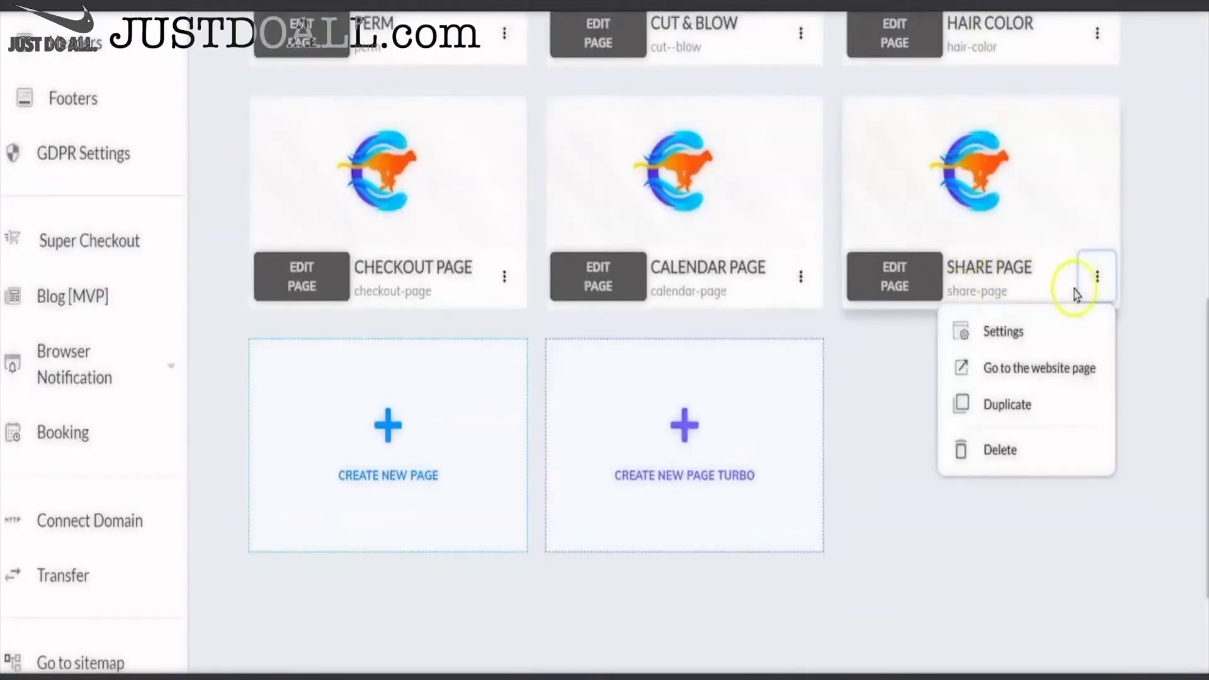
left_click(1047, 367)
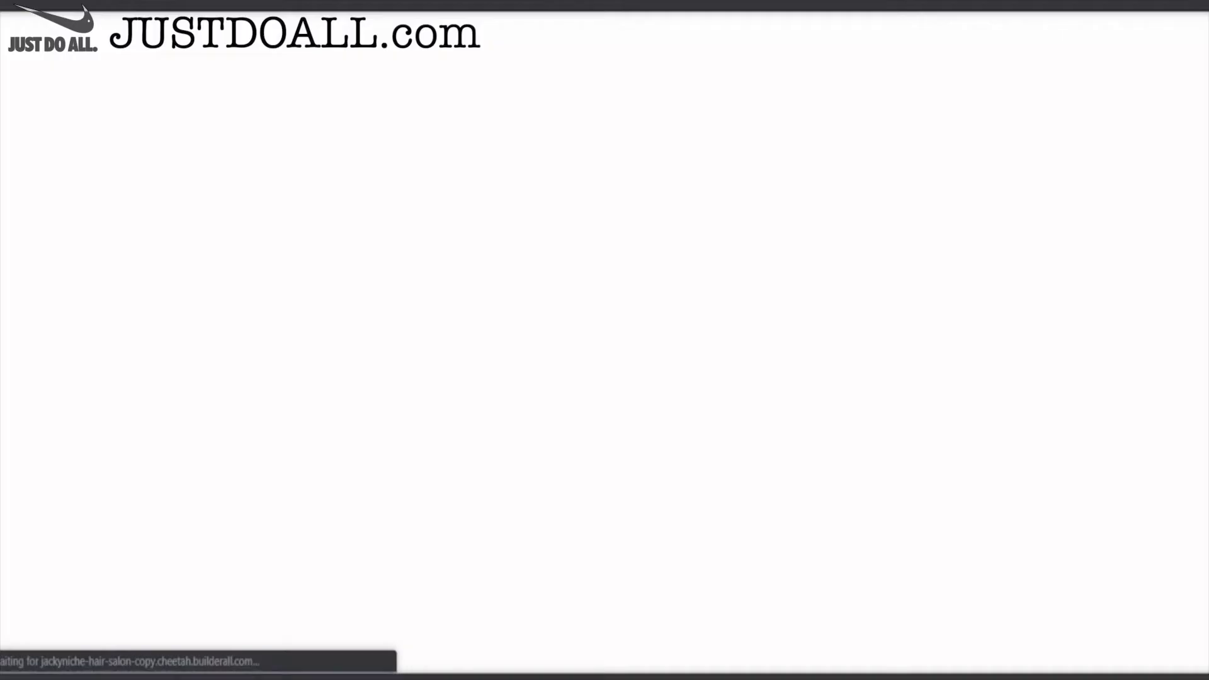
right_click(119, 3)
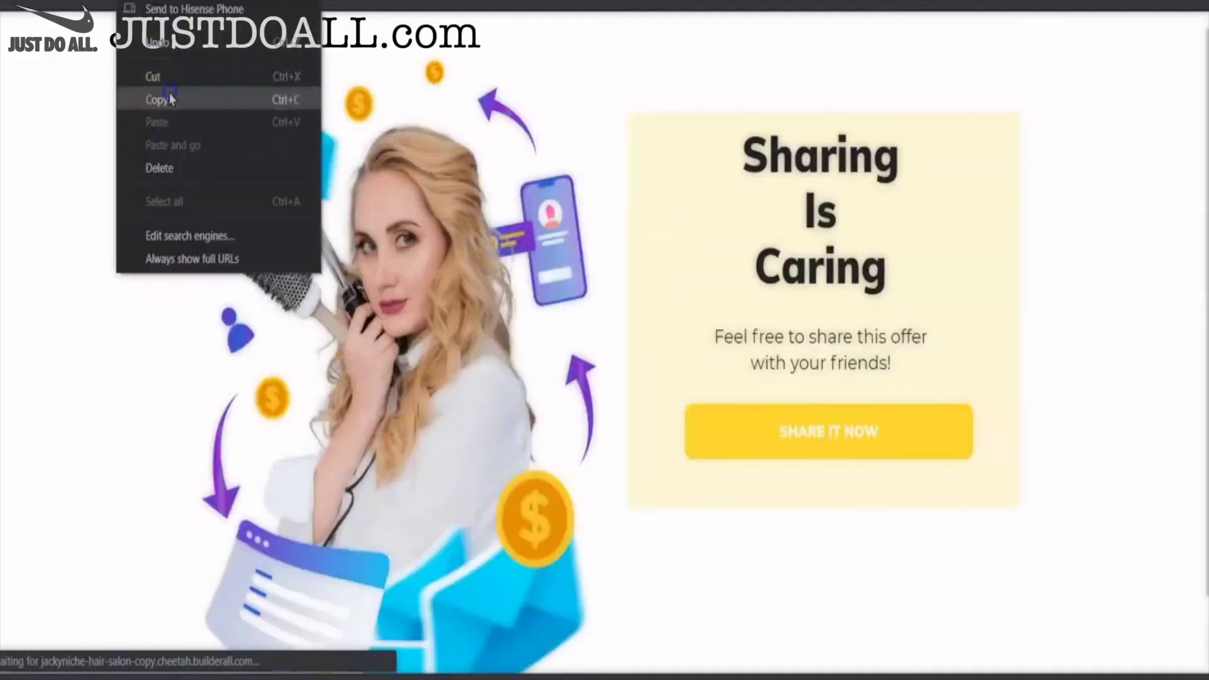
left_click(157, 99)
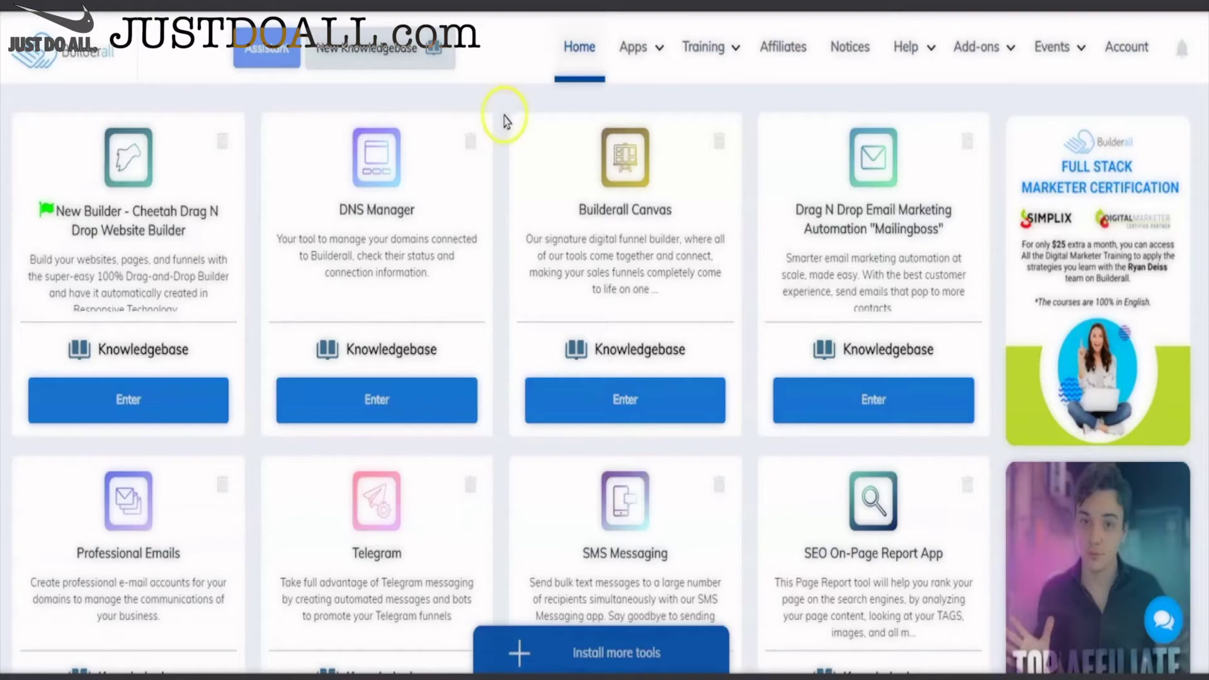
- Launch Cheetah and choose EDIT SITE on the published Hair Salon card
mouse_move(645, 56)
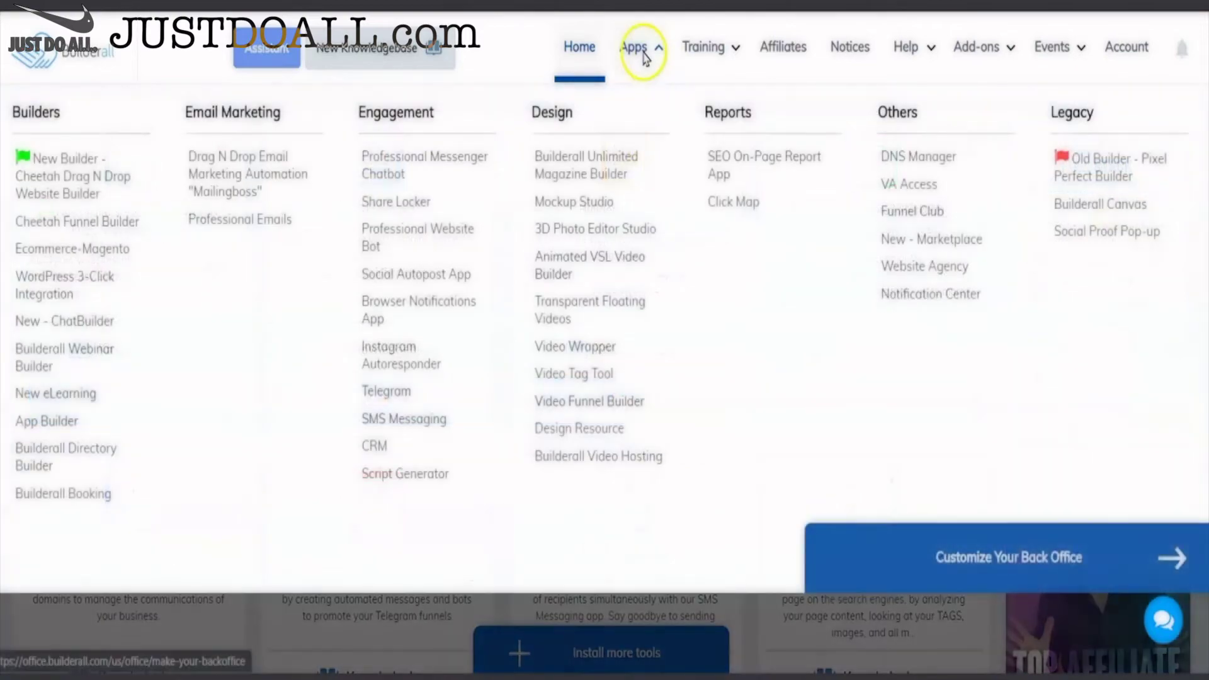
left_click(81, 183)
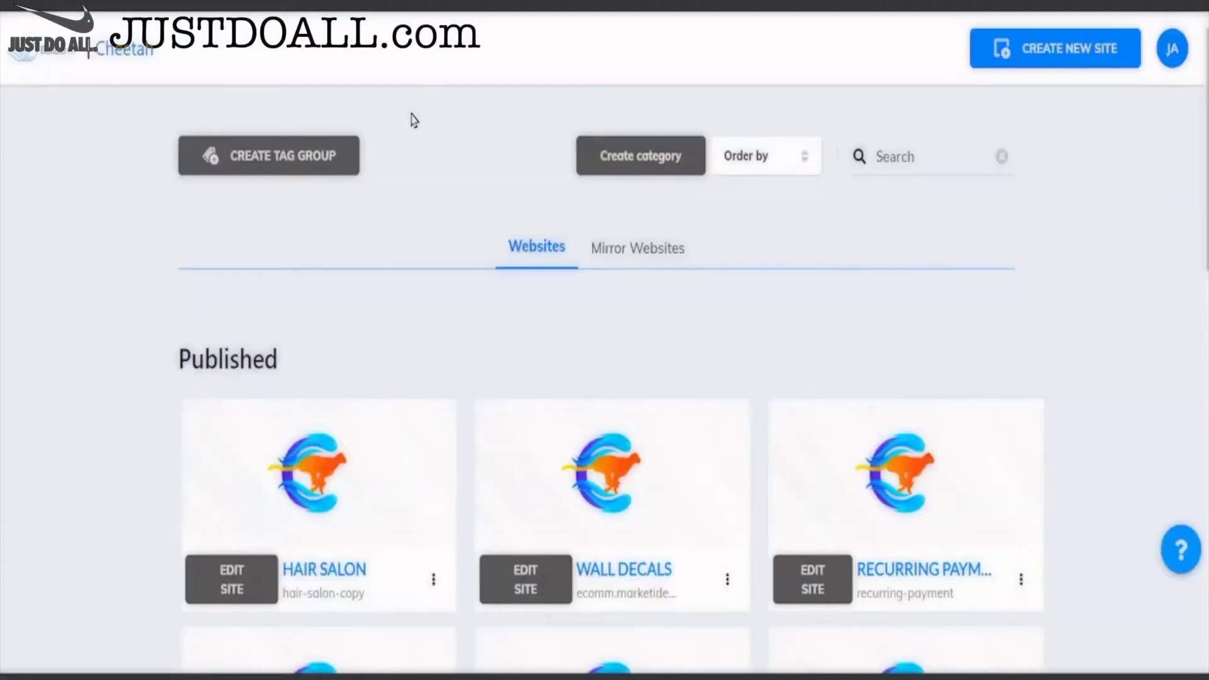
scroll(410, 116, "down", 5)
left_click(238, 308)
left_click(217, 95)
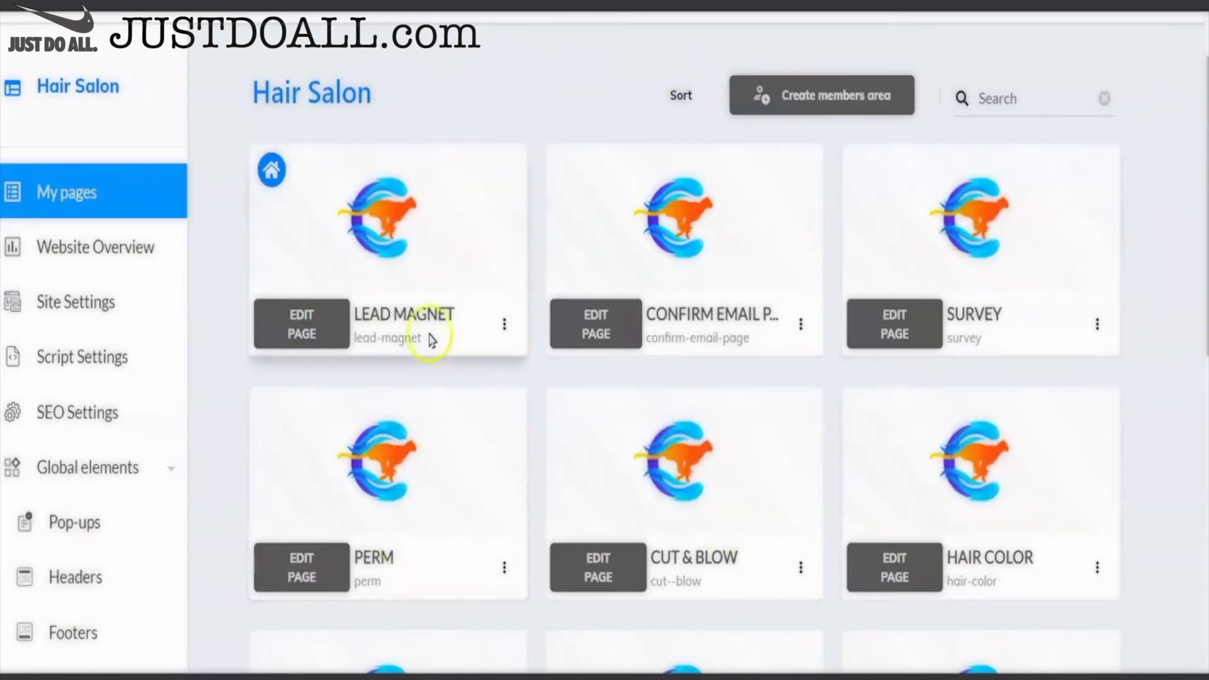
- Turn on the CRM enable toggle in the Hair Salon site's general settings and save
left_click(504, 328)
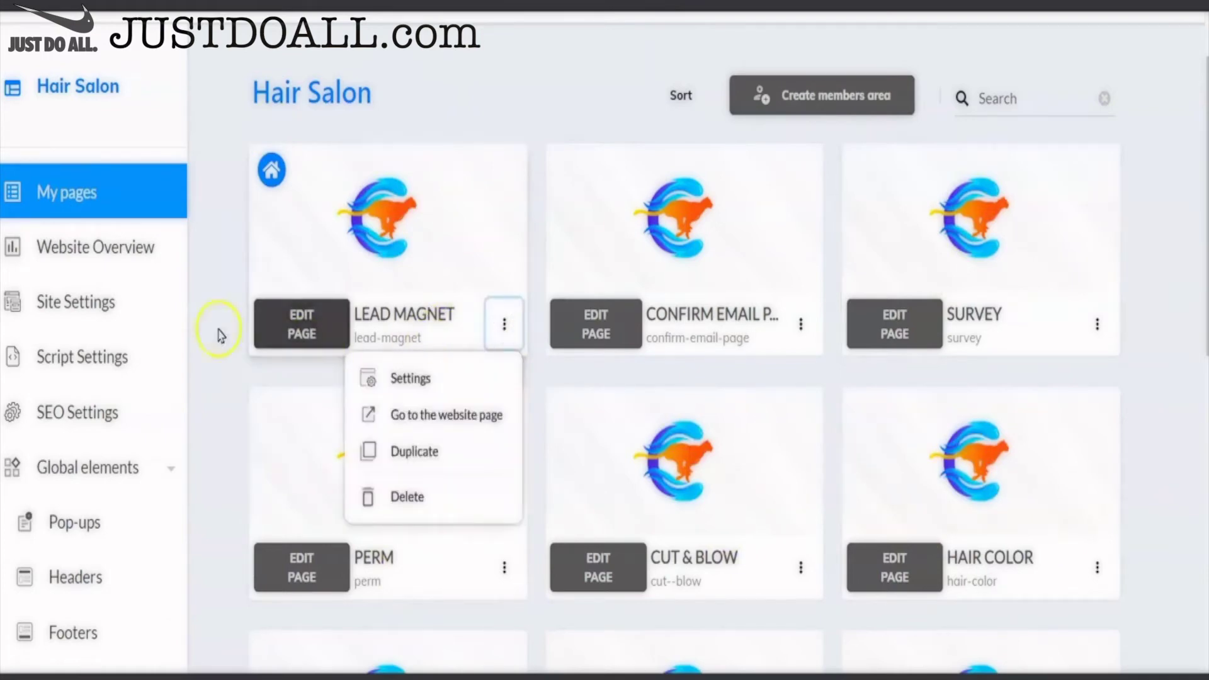
left_click(129, 303)
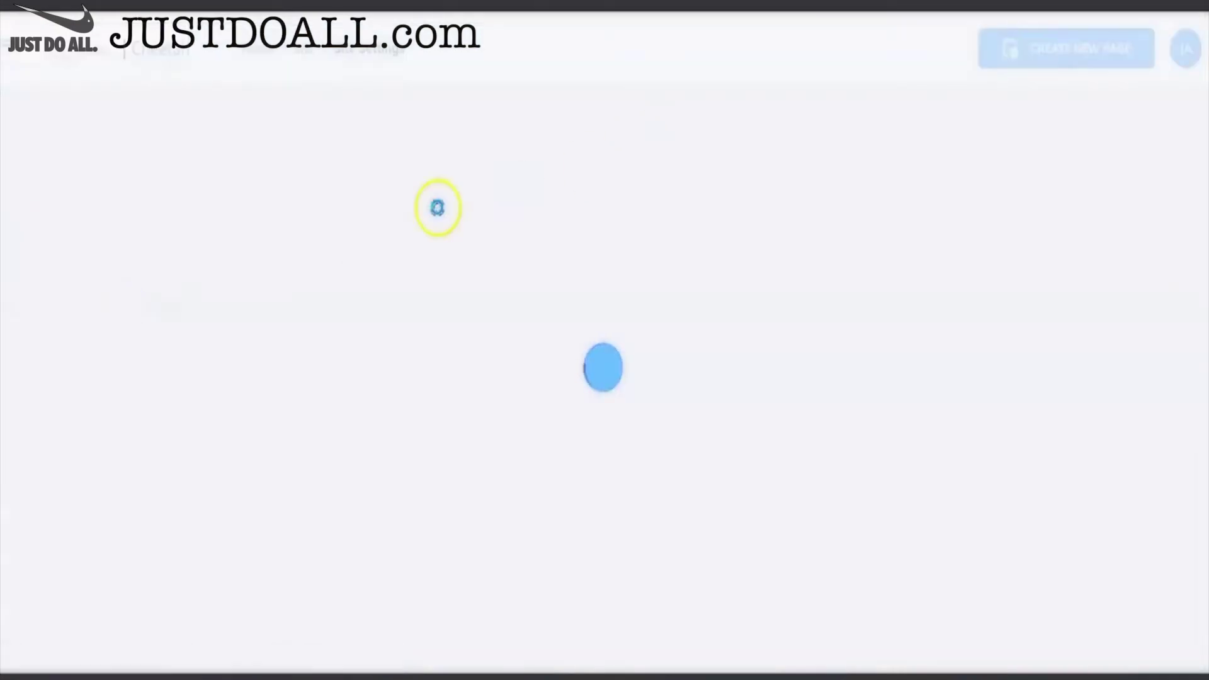
scroll(522, 258, "down", 6)
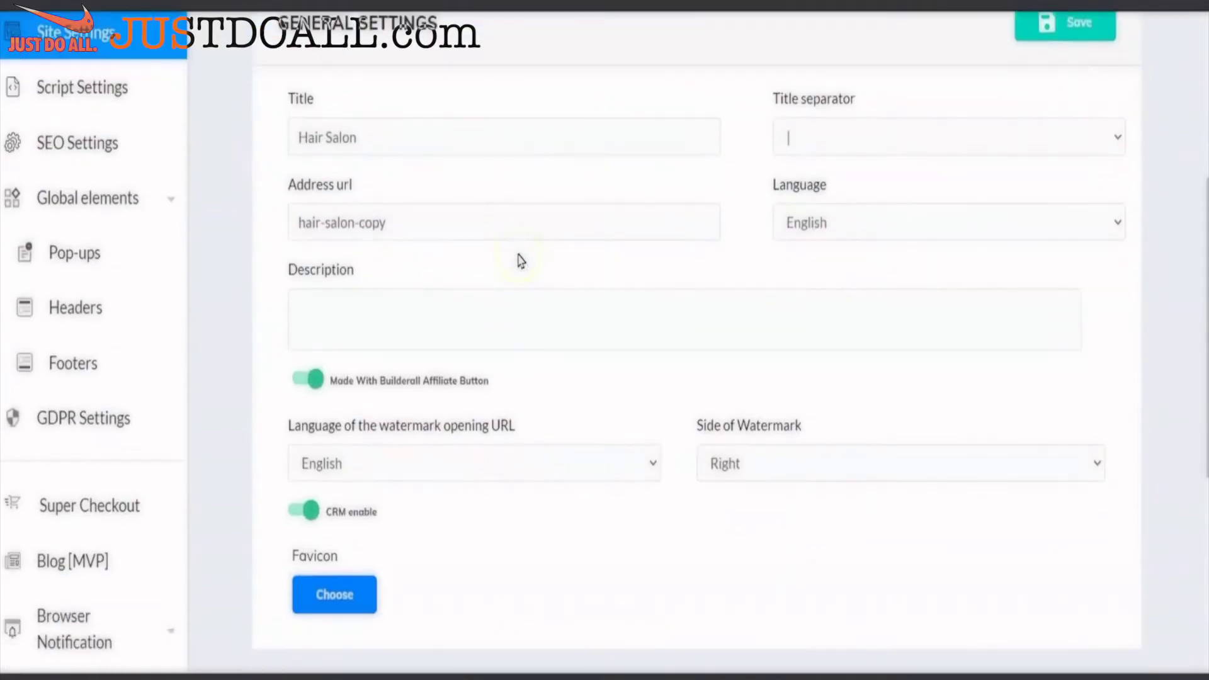
left_click(289, 408)
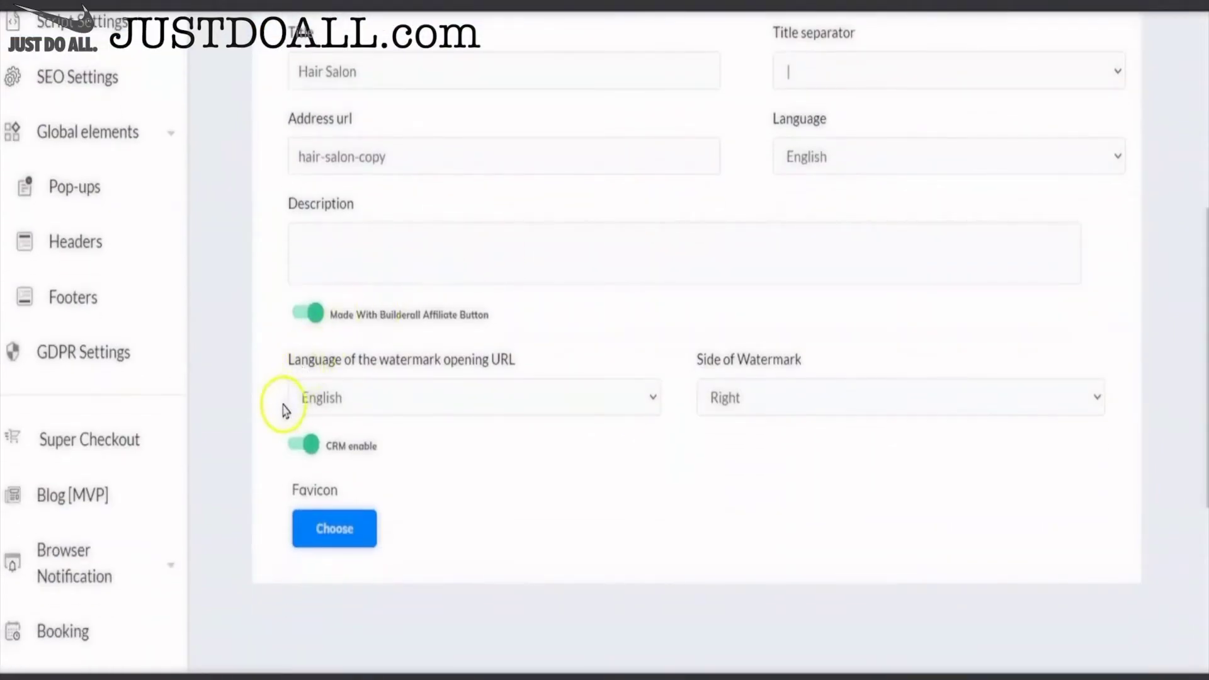
scroll(282, 411, "down", 5)
scroll(283, 410, "up", 6)
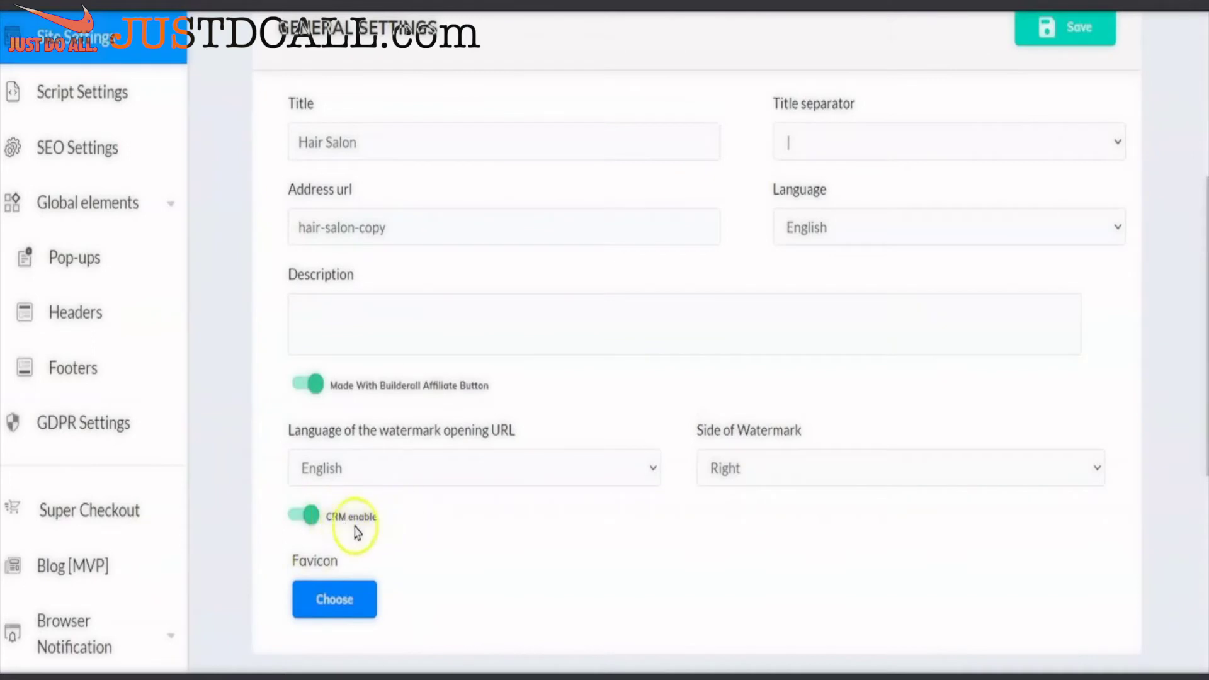
left_click(301, 516)
left_click(1109, 42)
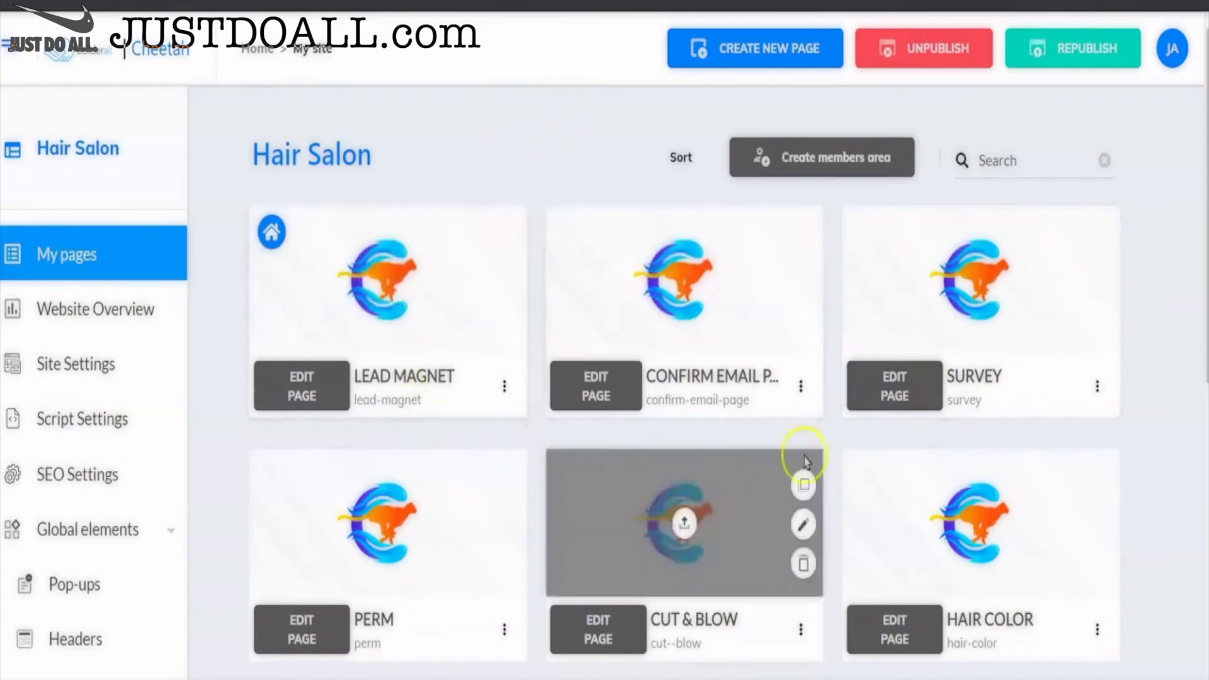
scroll(1140, 344, "down", 1)
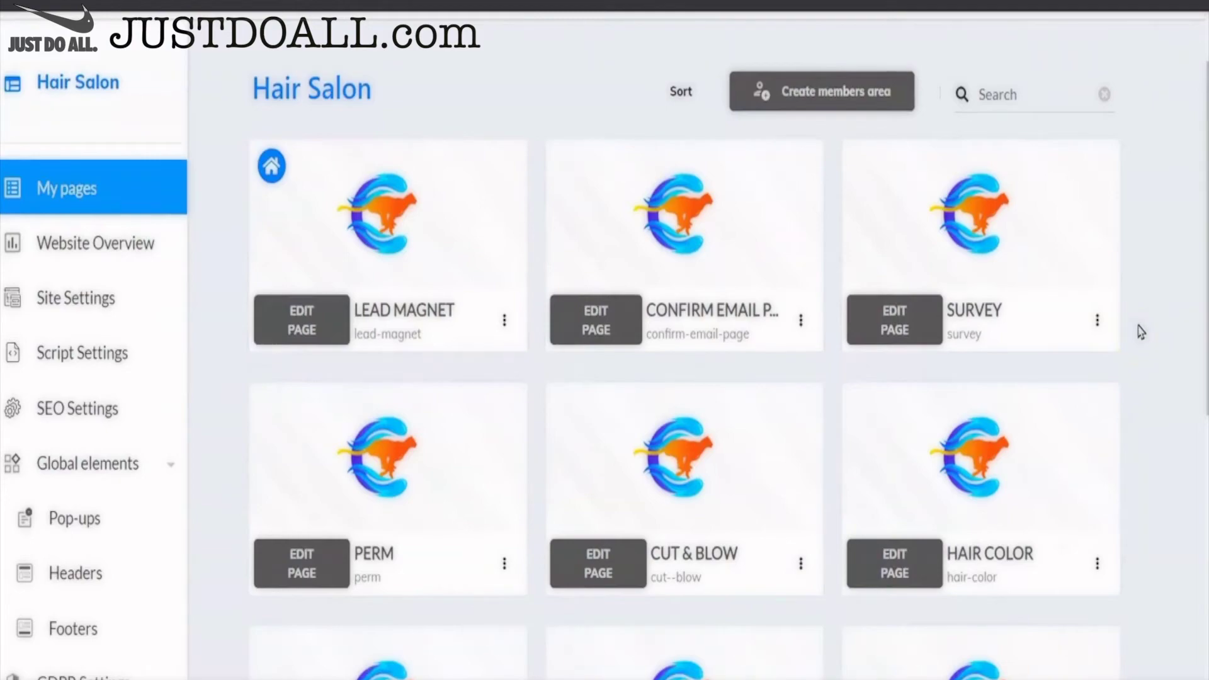
scroll(1142, 332, "down", 7)
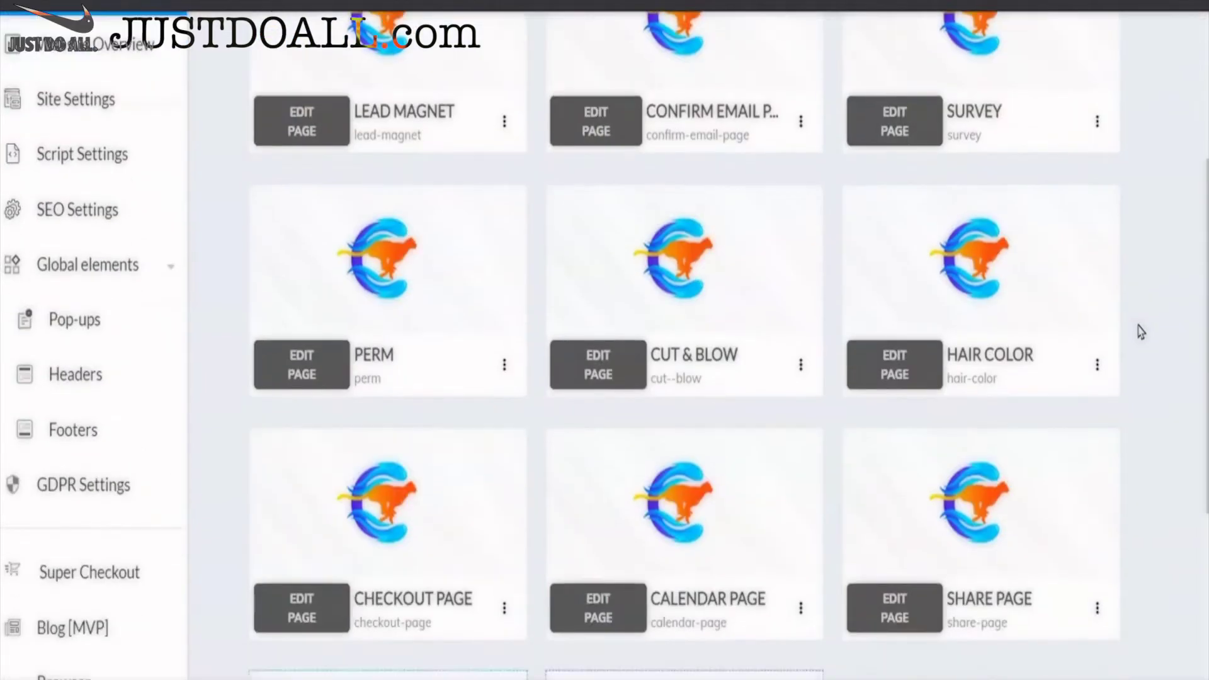
scroll(1047, 478, "up", 8)
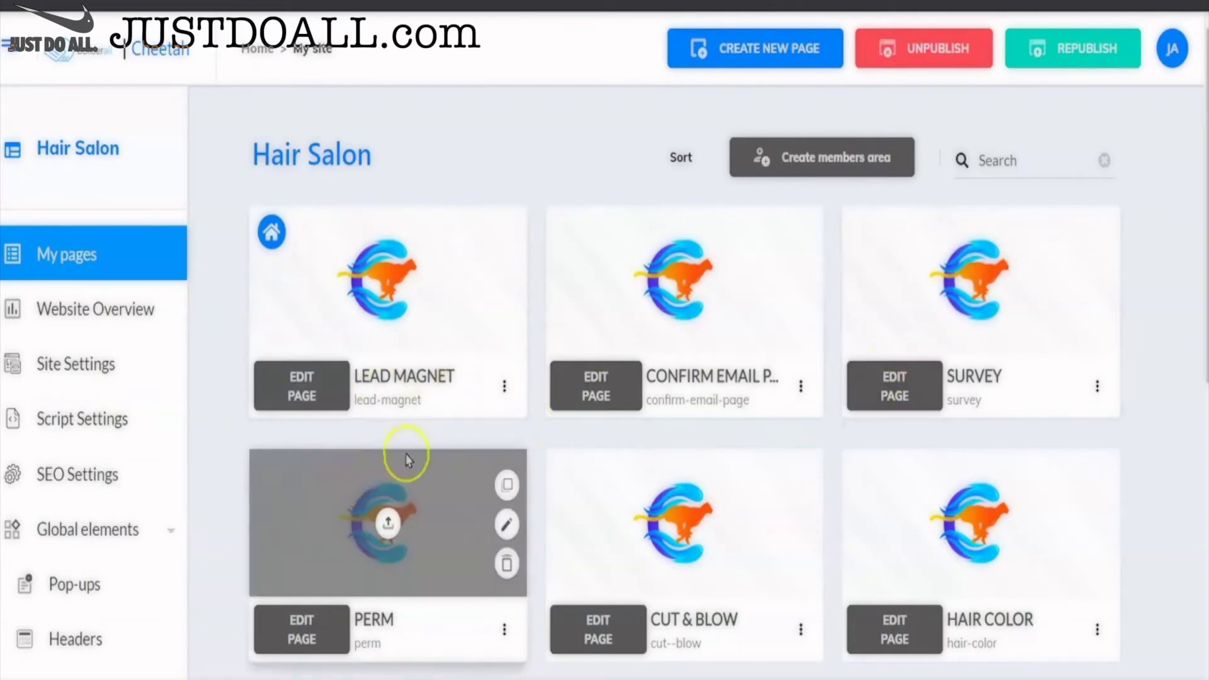
left_click(505, 394)
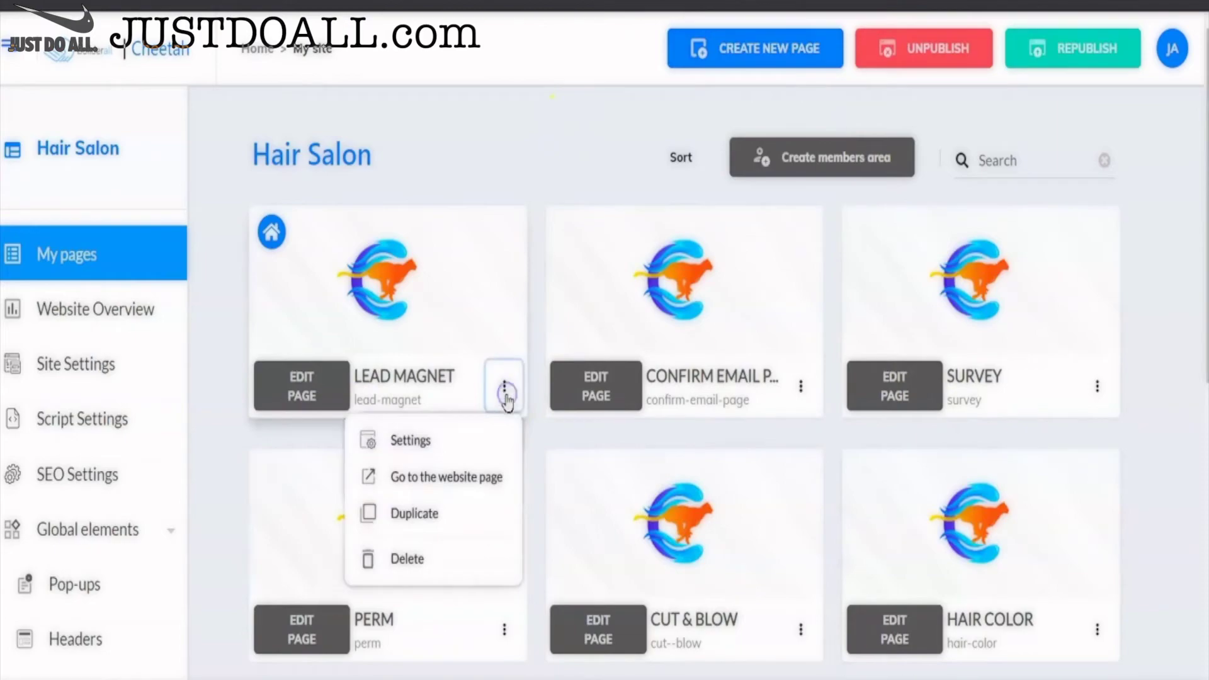
left_click(472, 480)
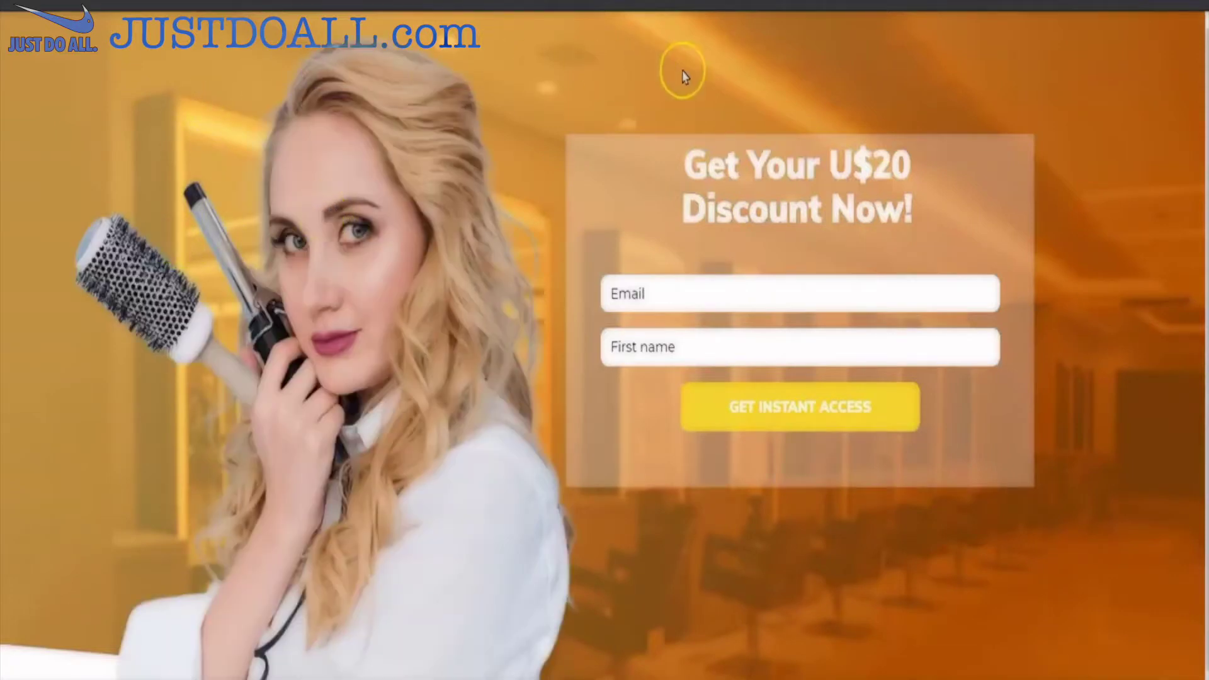
scroll(1078, 303, "down", 1)
scroll(1080, 295, "up", 1)
left_click(144, 659)
left_click(389, 76)
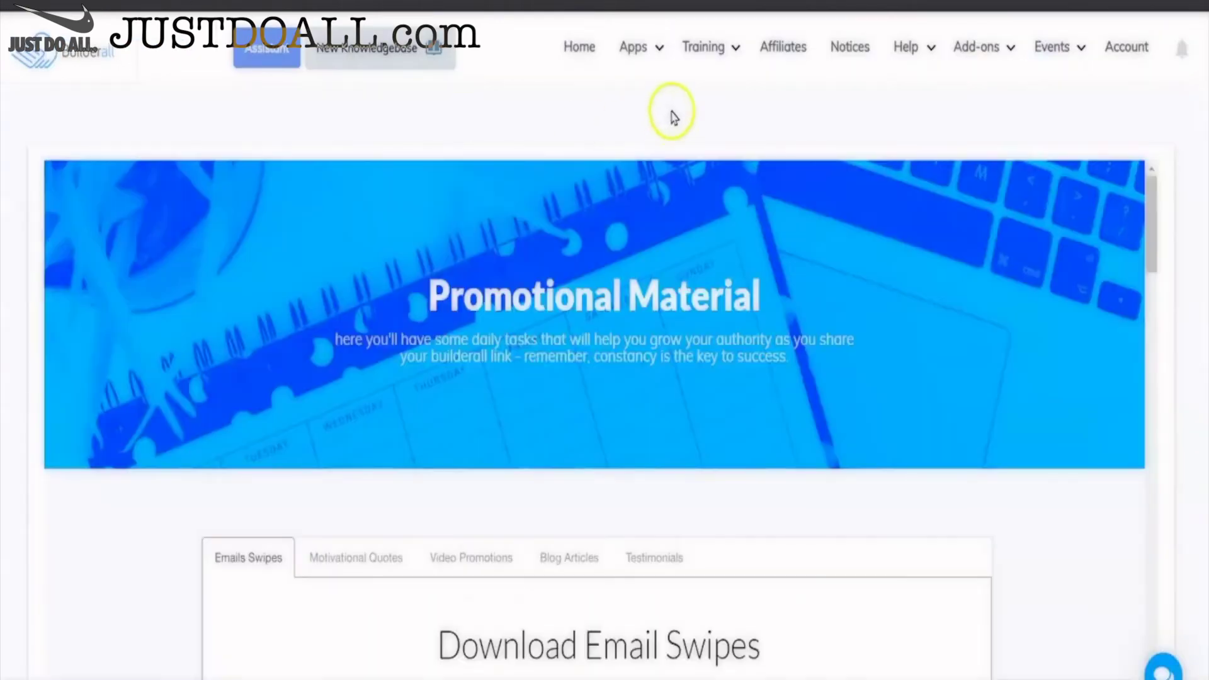
- Launch the CRM app from Builderall's Apps list to see the lead and its origins
left_click(636, 48)
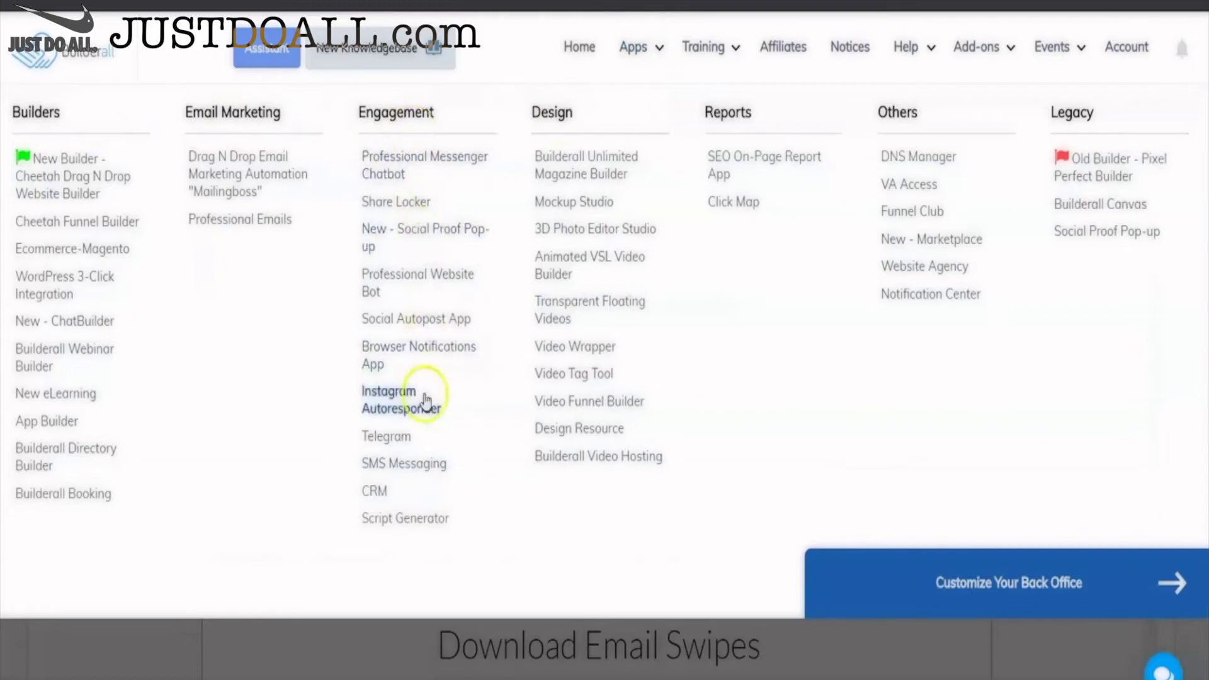
left_click(376, 492)
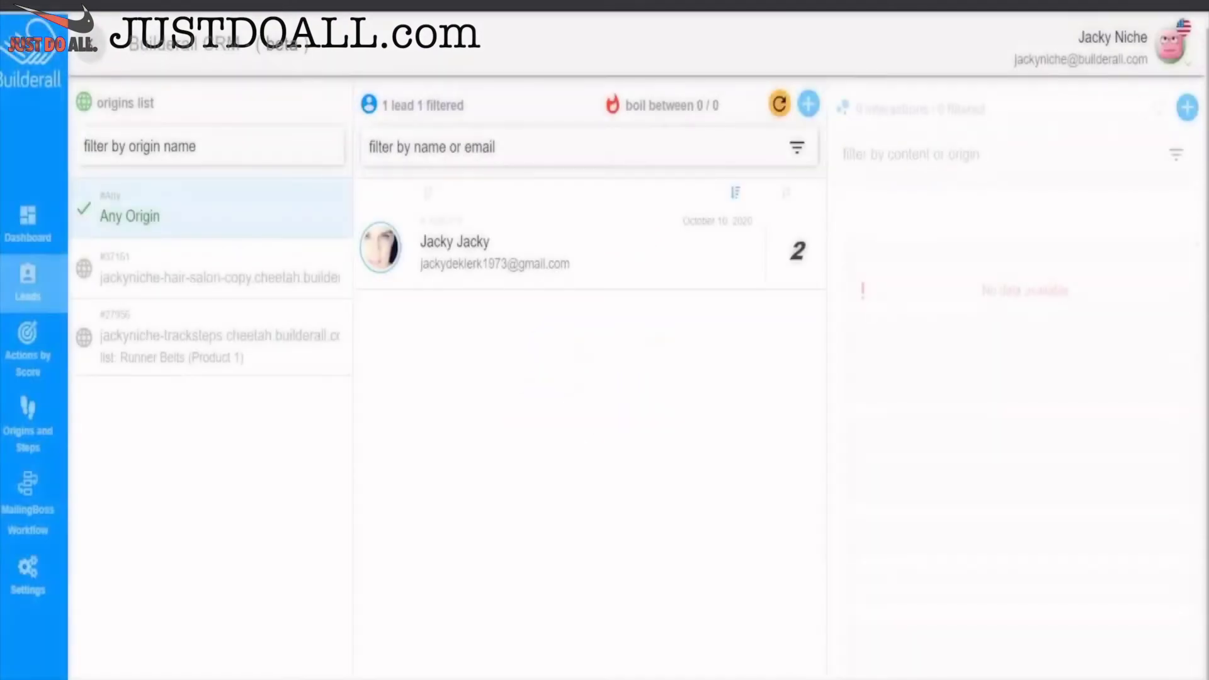
- Show the Hair Salon Cheetah origin's tracked steps, Lead Magnet through Confirm Email Page, under Origins and Steps
left_click(315, 271)
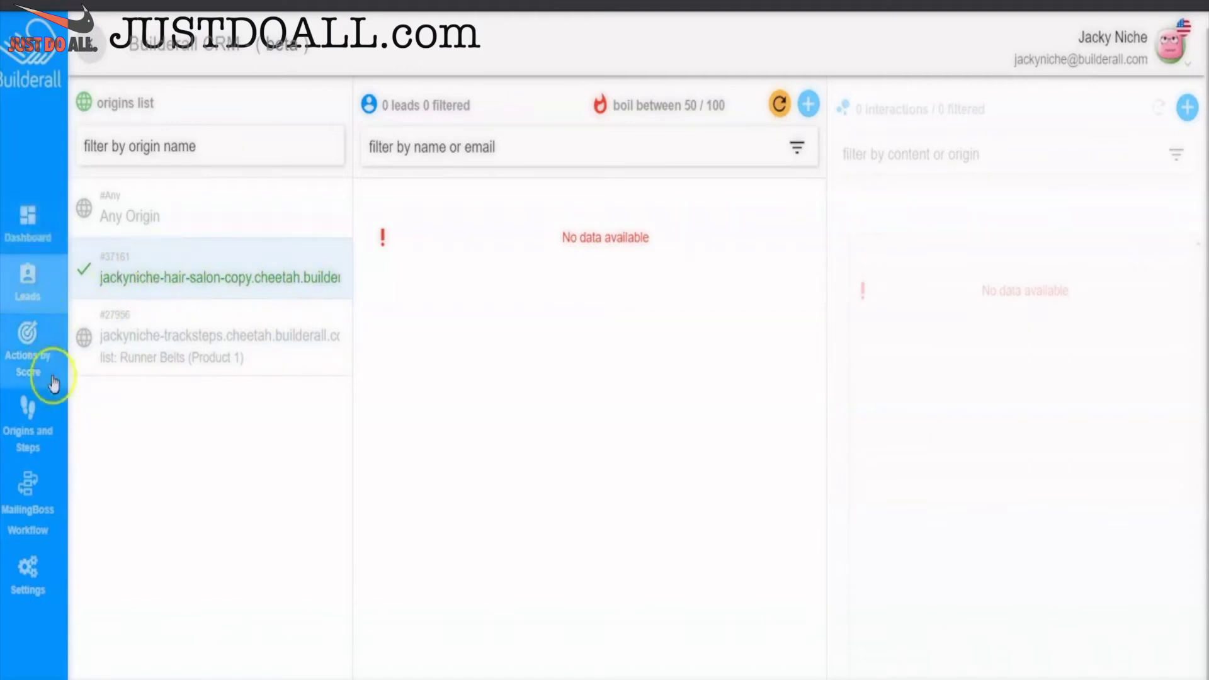
left_click(54, 449)
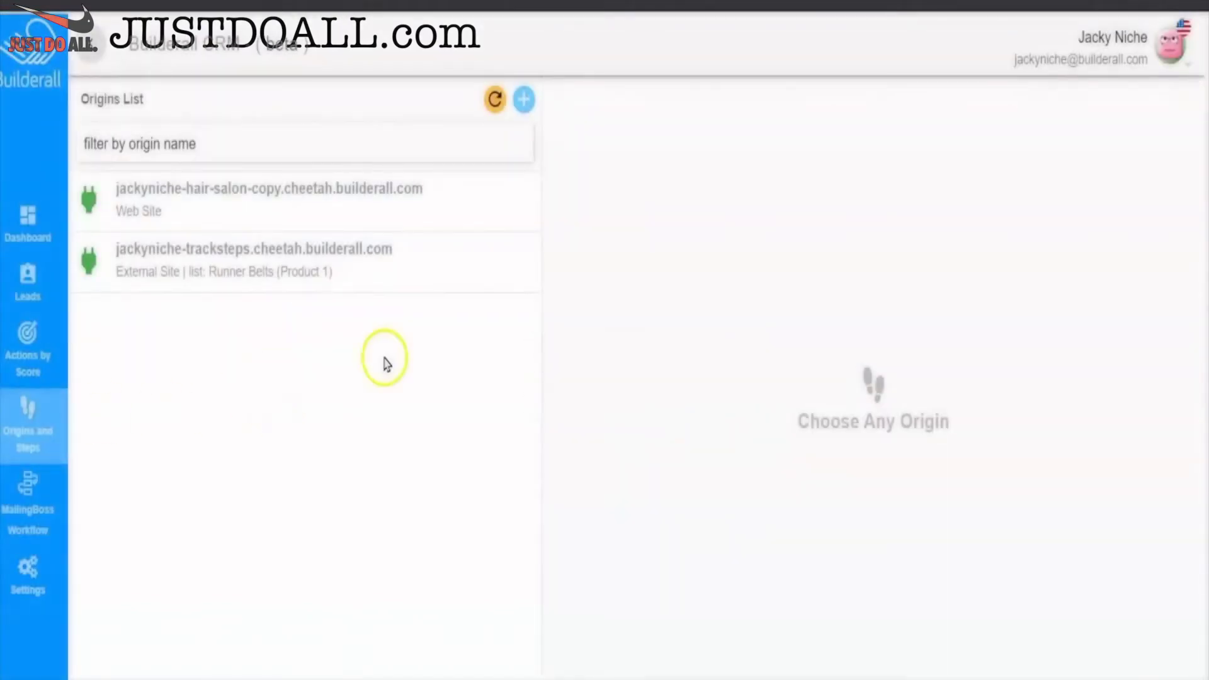
left_click(282, 192)
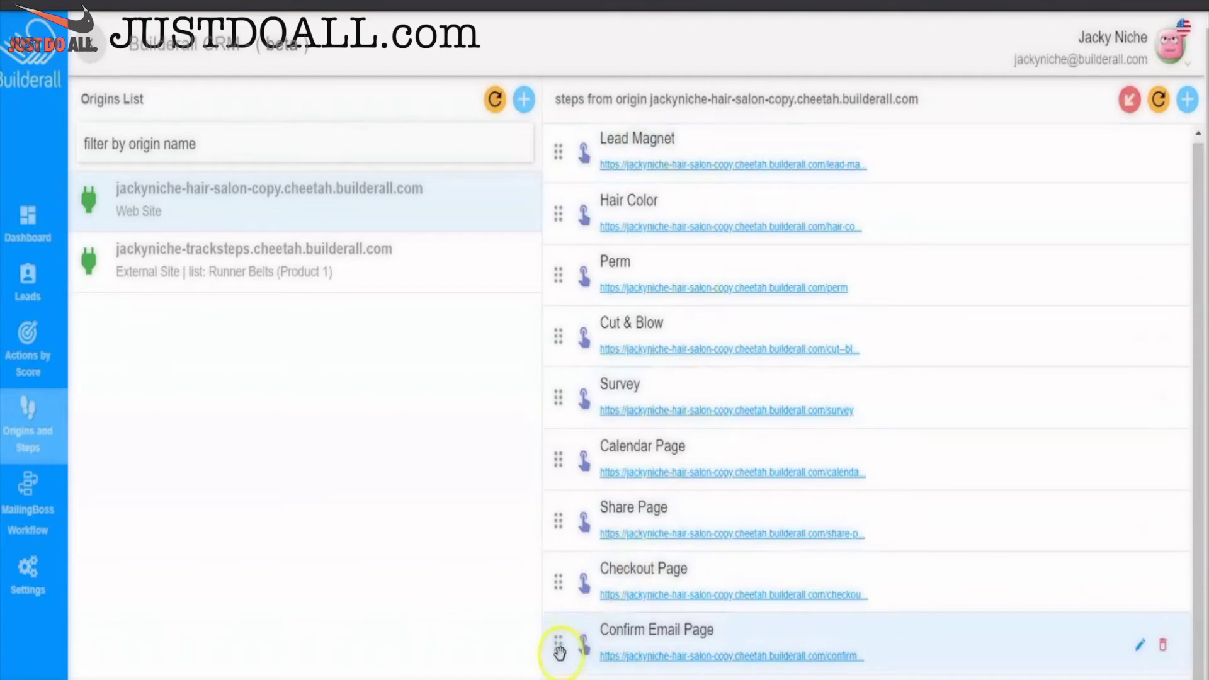
- Place Confirm Email Page and Survey after Lead Magnet, Checkout before Calendar, and remove the extra step
left_click_drag(559, 652, 556, 209)
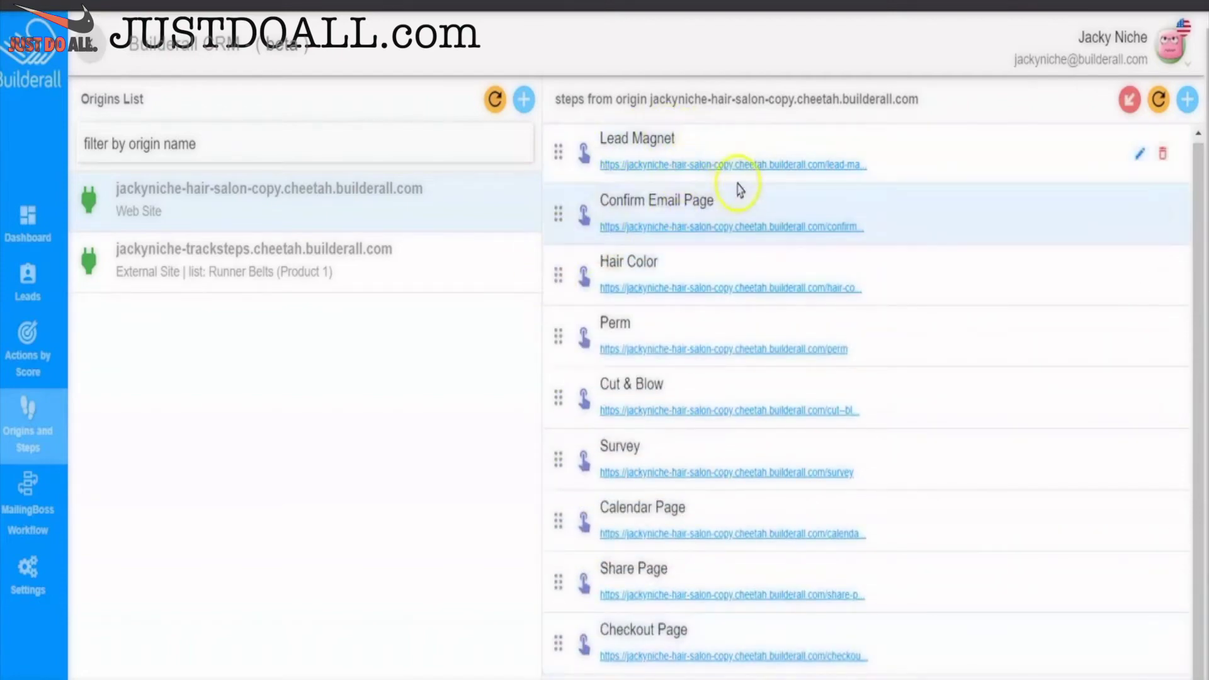
left_click_drag(557, 459, 549, 258)
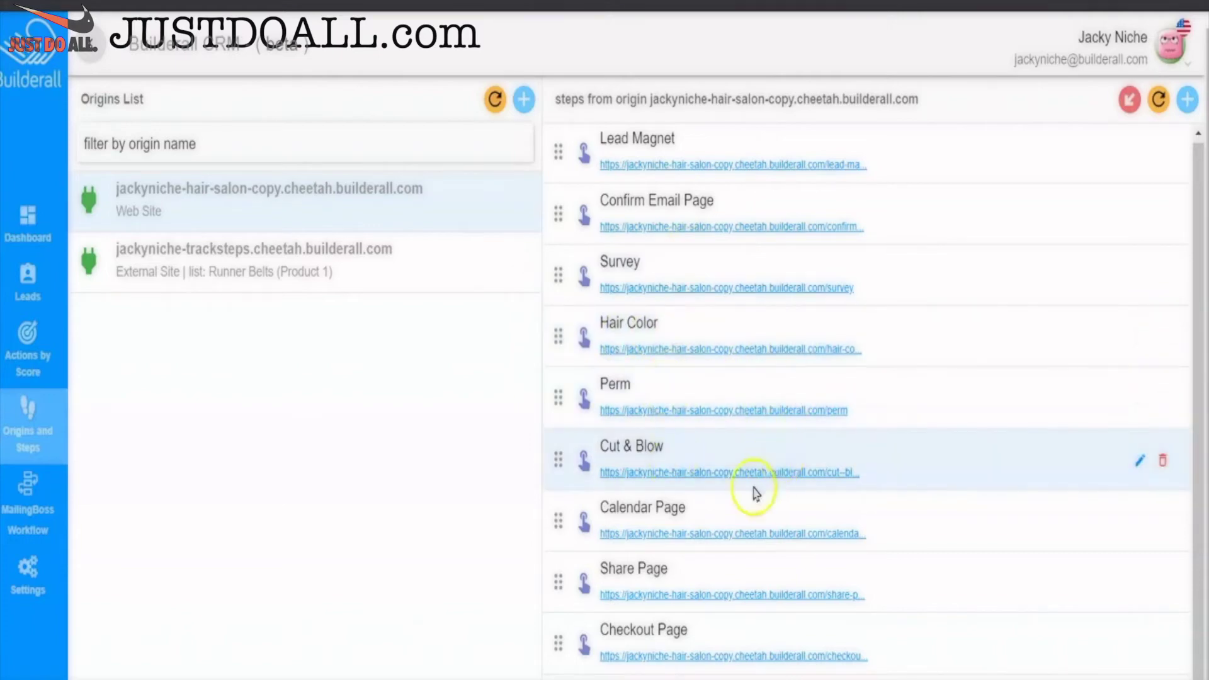
left_click_drag(556, 648, 545, 503)
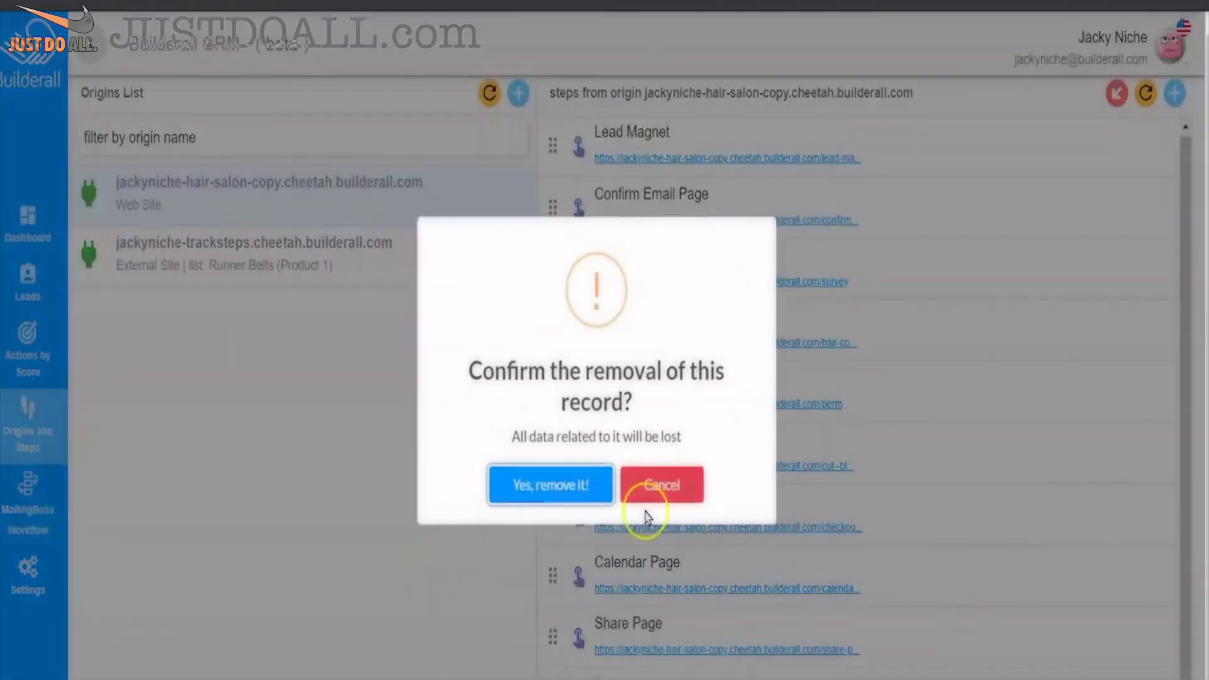
left_click(588, 486)
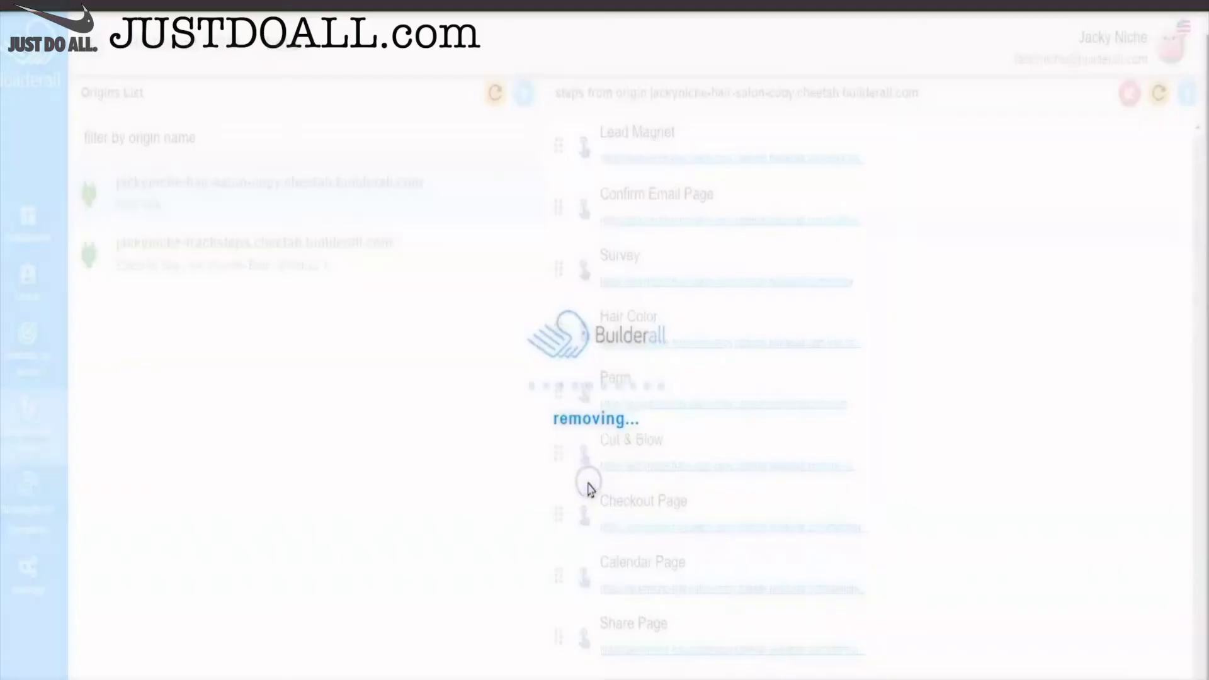
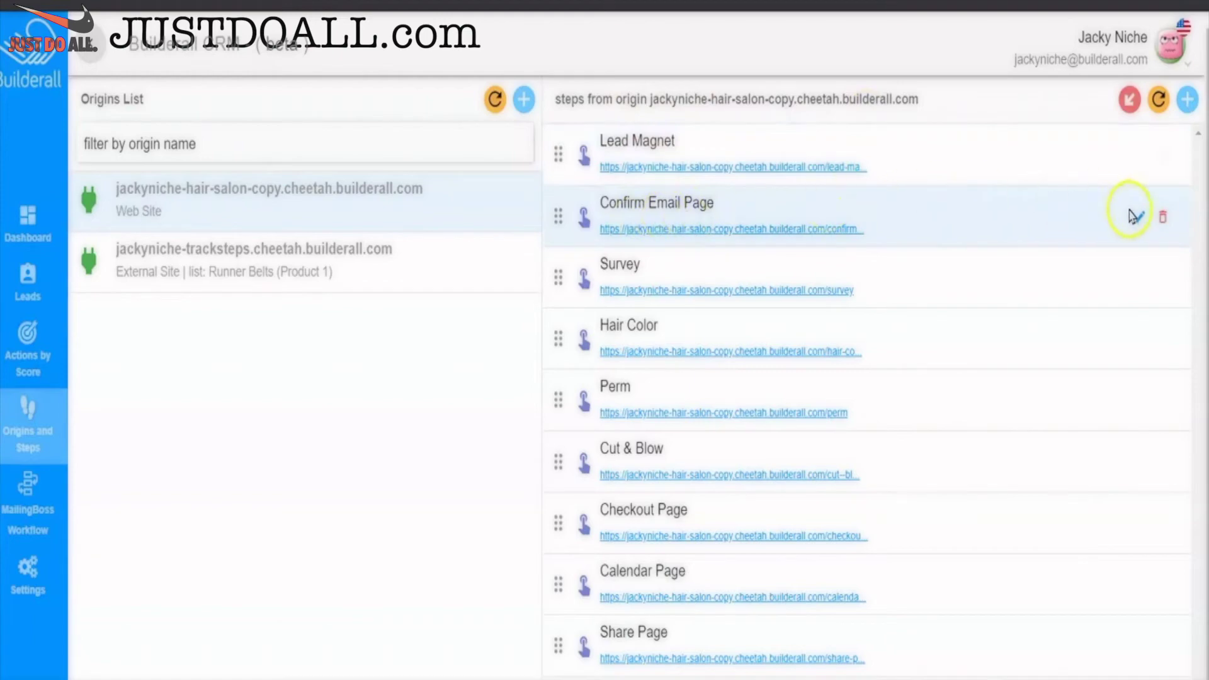
- Add a new SUBSCRIBED tag to the Confirm Email Page step and save it
left_click(1140, 221)
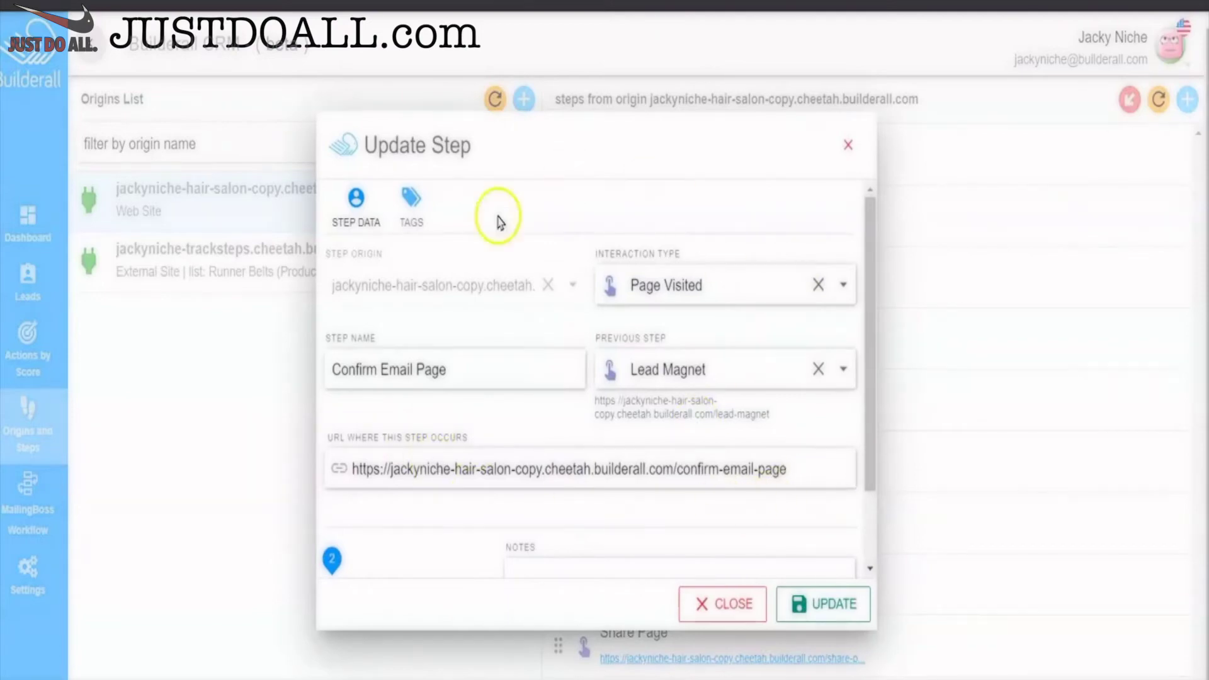
left_click(409, 200)
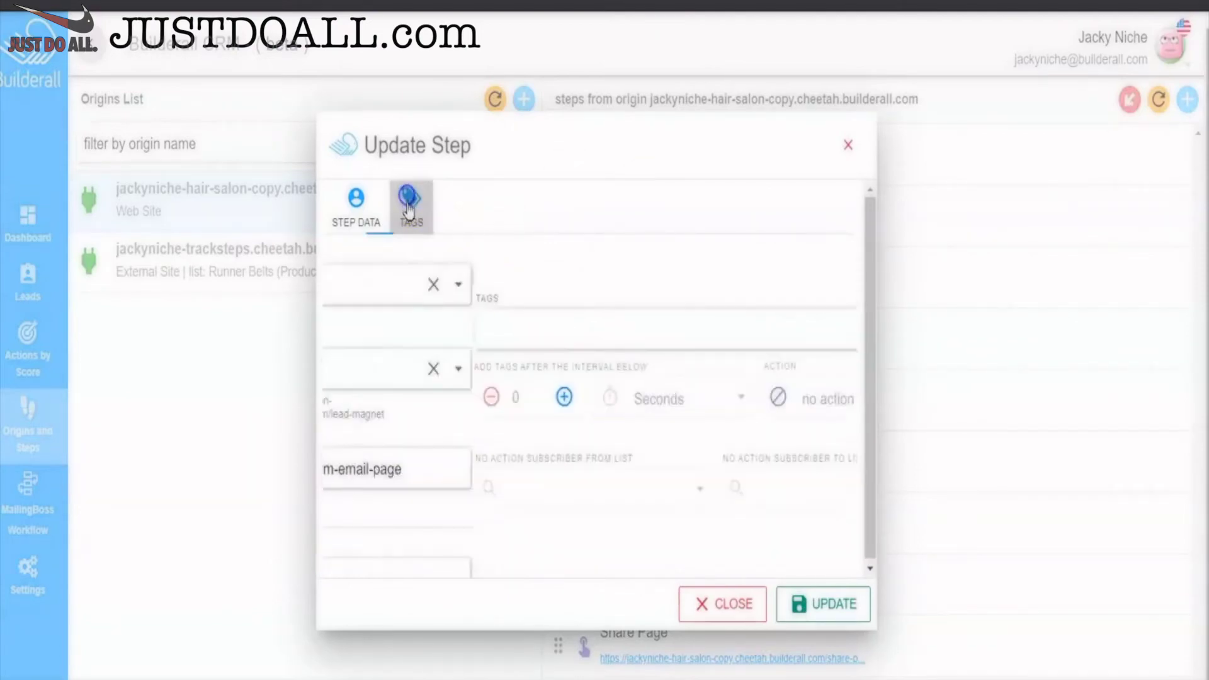
left_click(386, 325)
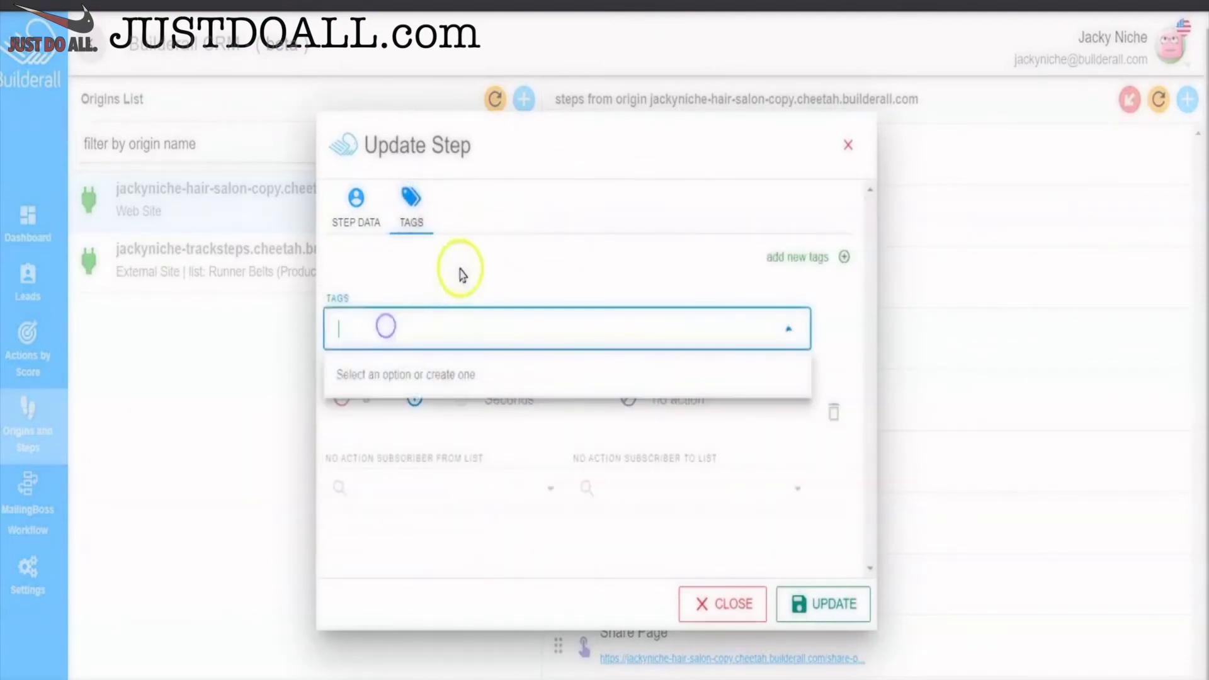
type("subs")
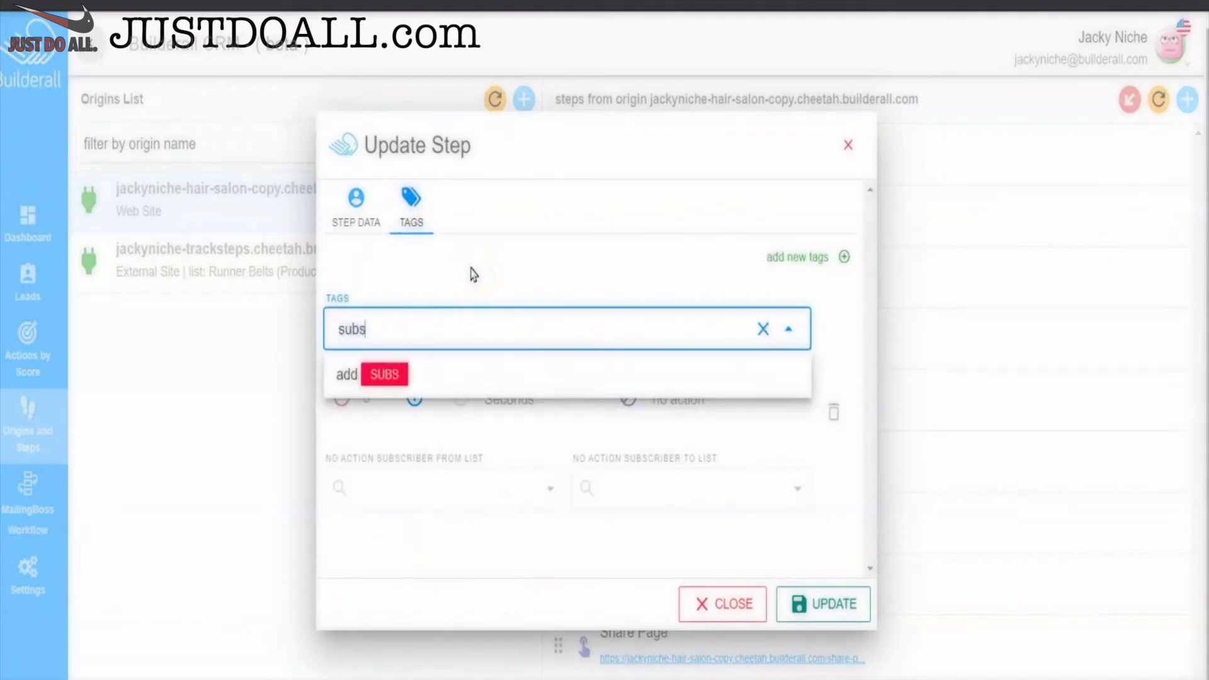
type("cribed")
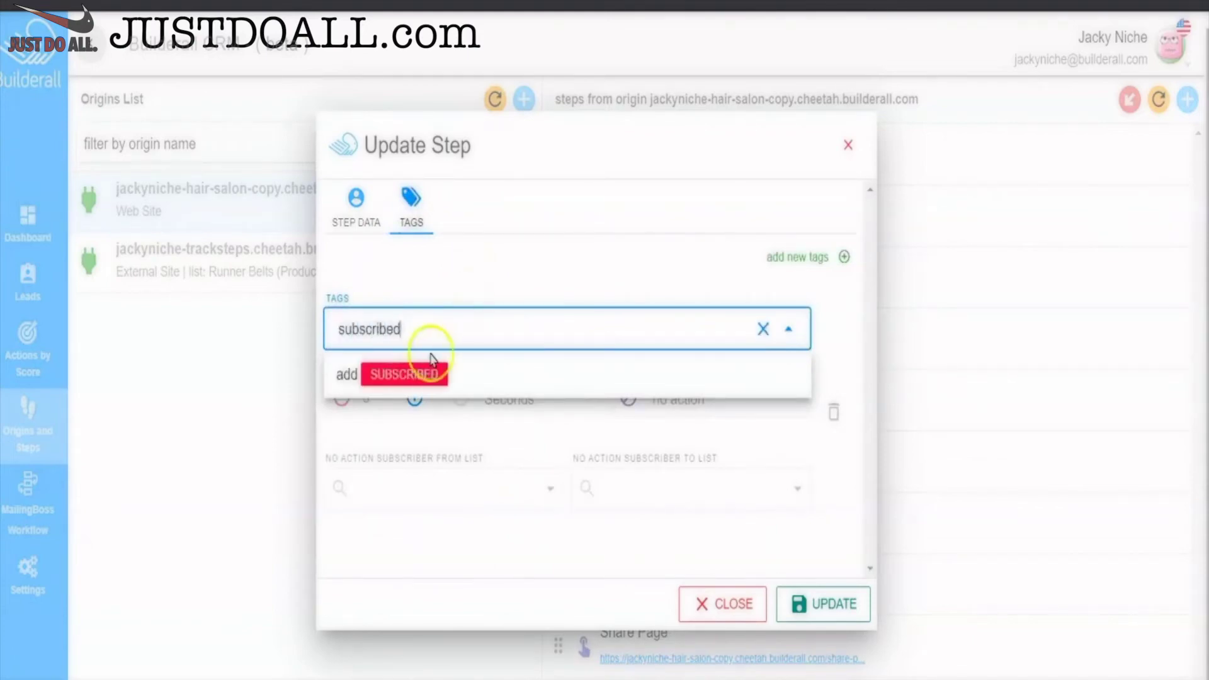
left_click(422, 374)
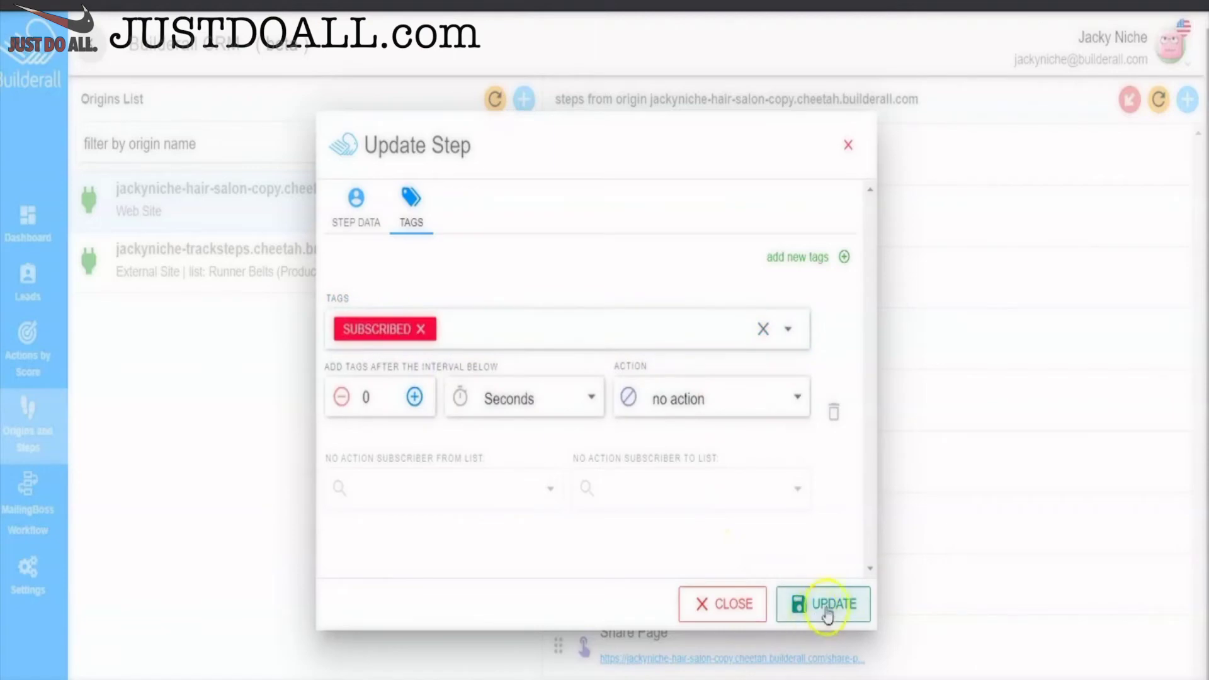
left_click(827, 607)
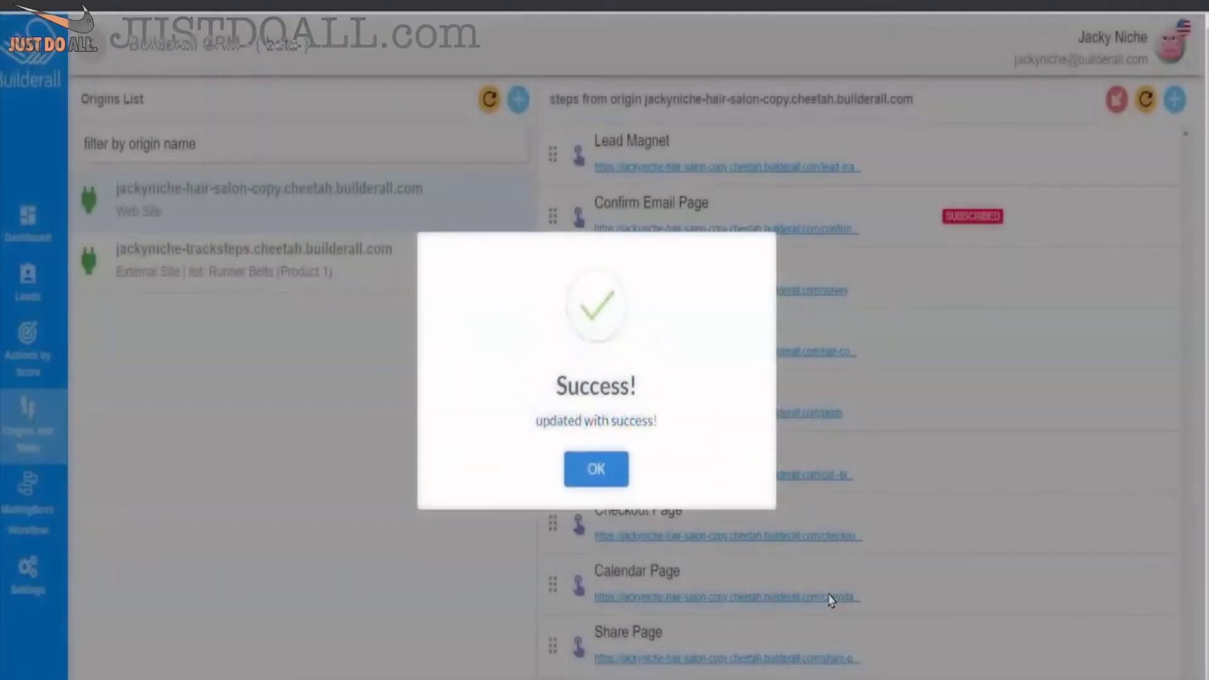
left_click(606, 479)
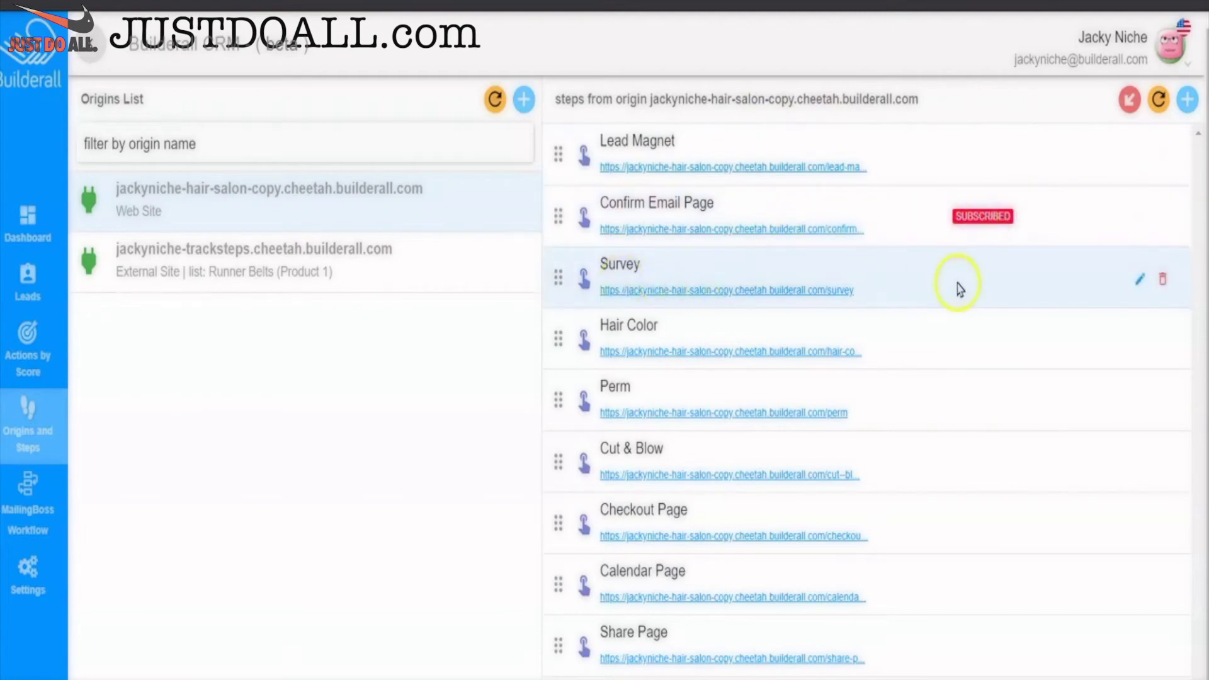
- Add a new SURVEY tag to the Survey step and save it
left_click(1139, 279)
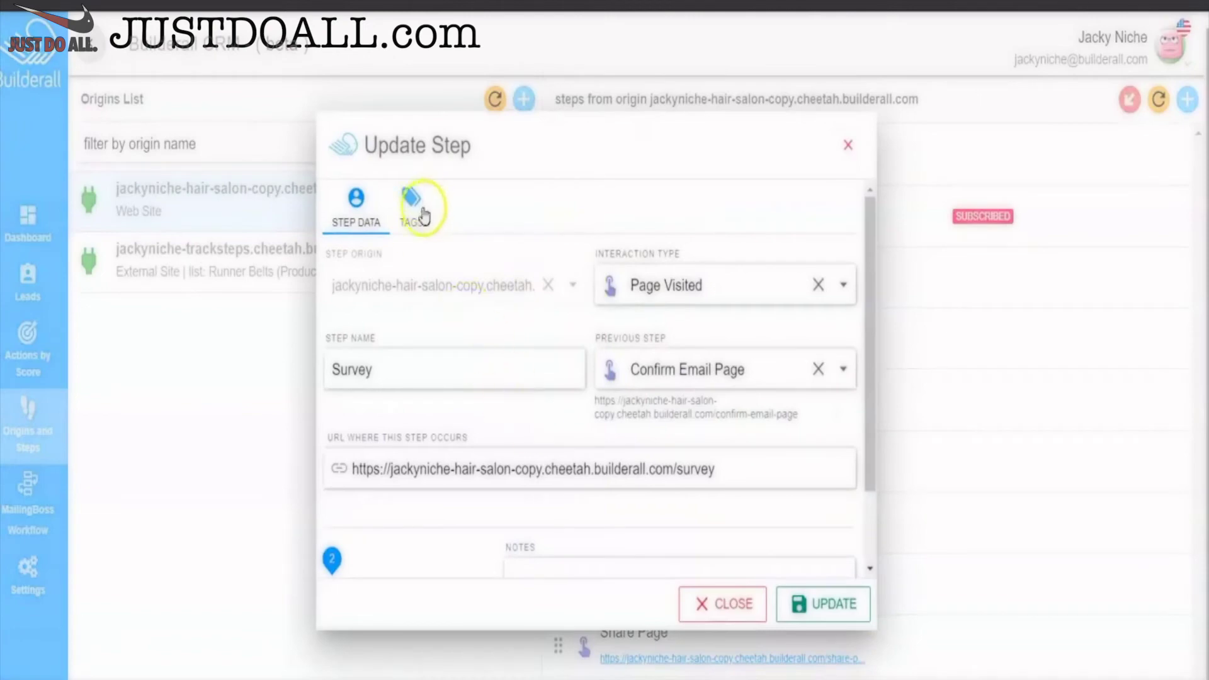
left_click(418, 208)
left_click(430, 317)
type("s")
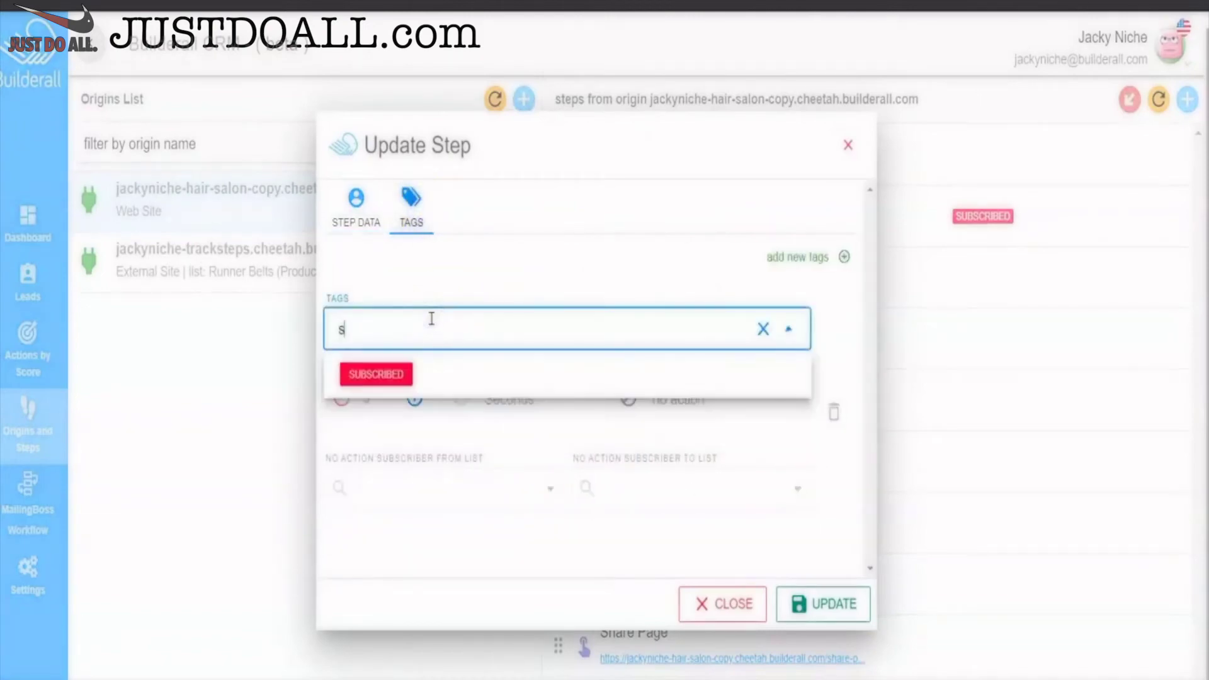
key("BackSpace")
key("BackSpace")
key("BackSpace")
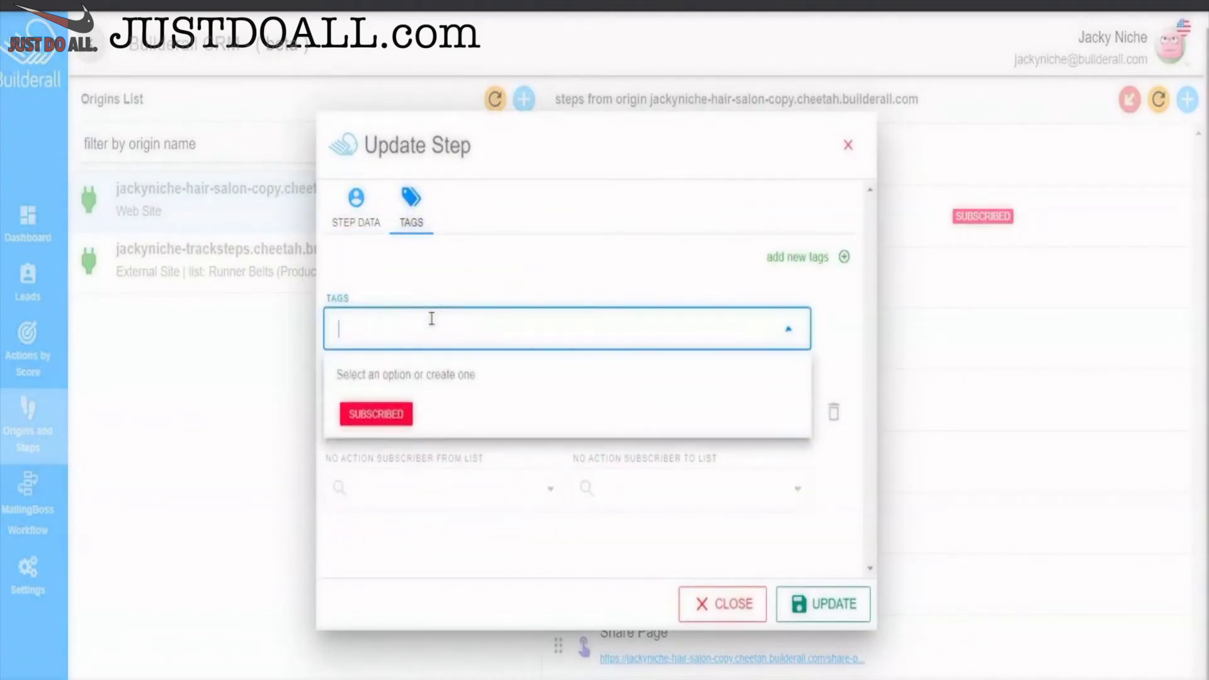
type("surve")
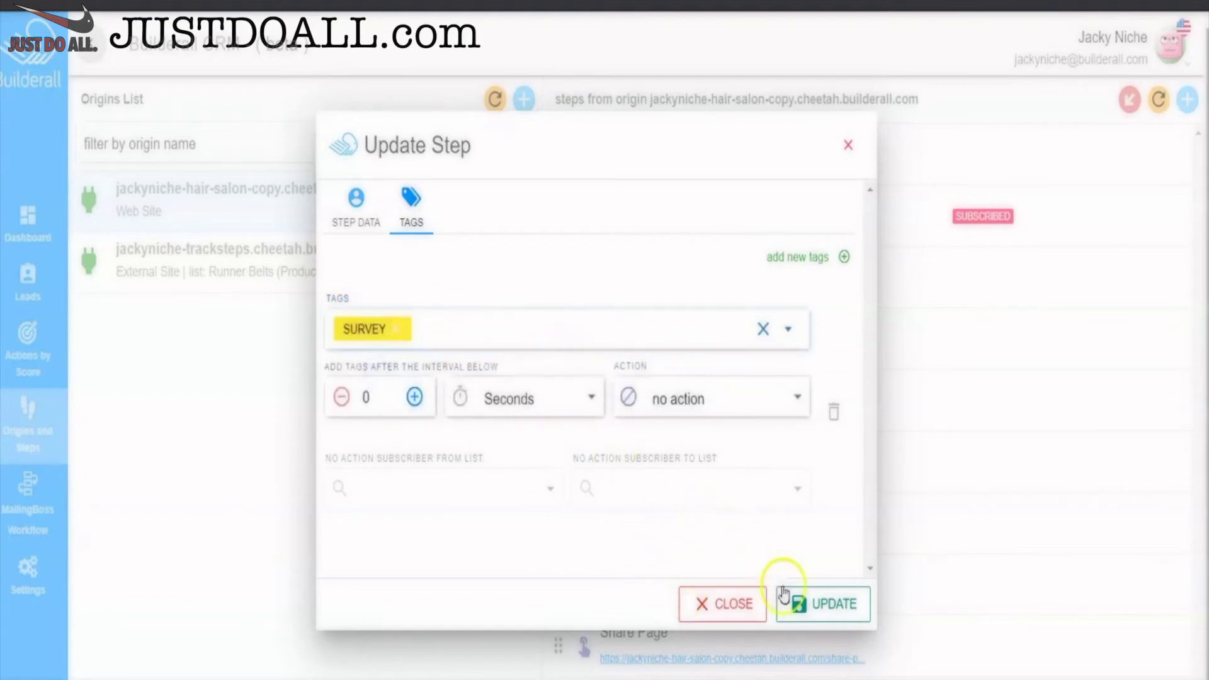
left_click(815, 602)
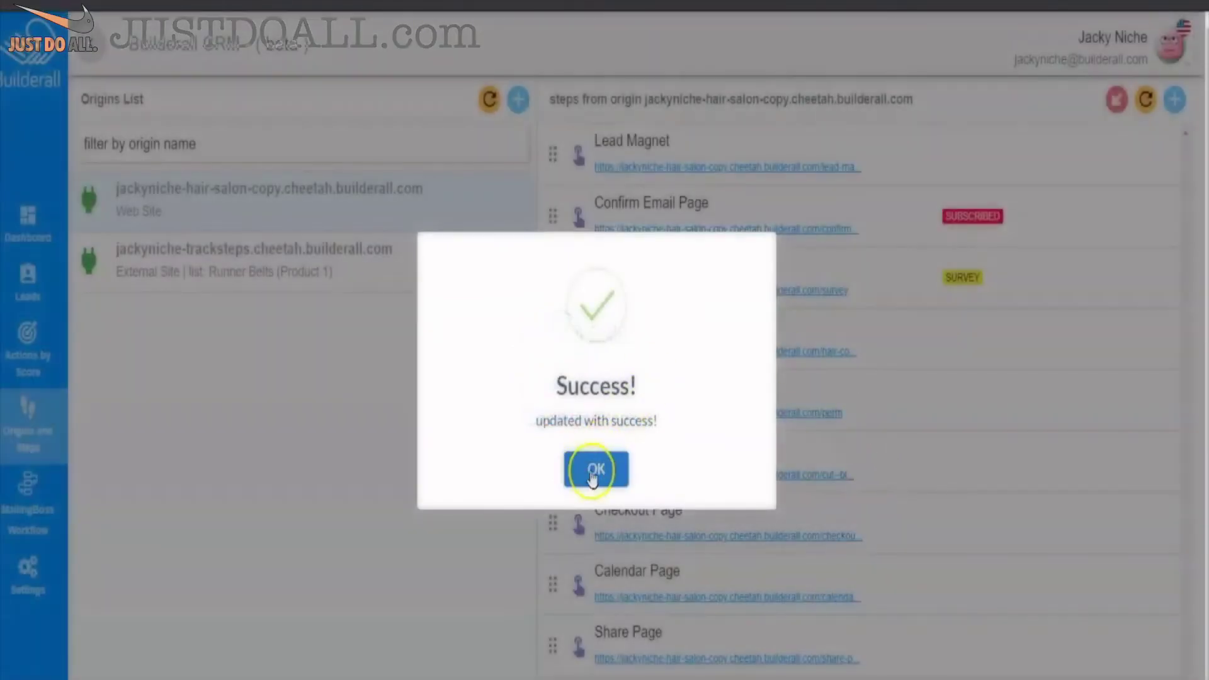
- Add a new HAIRCOLOR tag to the Hair Color step and save it
left_click(595, 470)
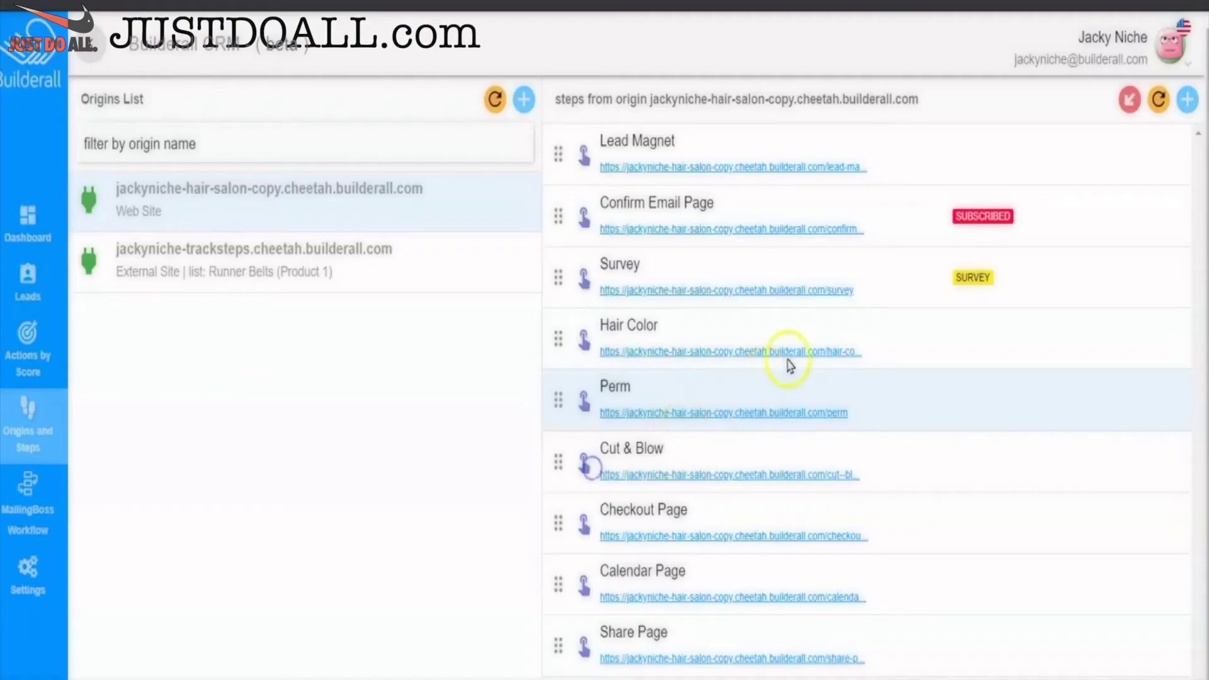
left_click(1139, 345)
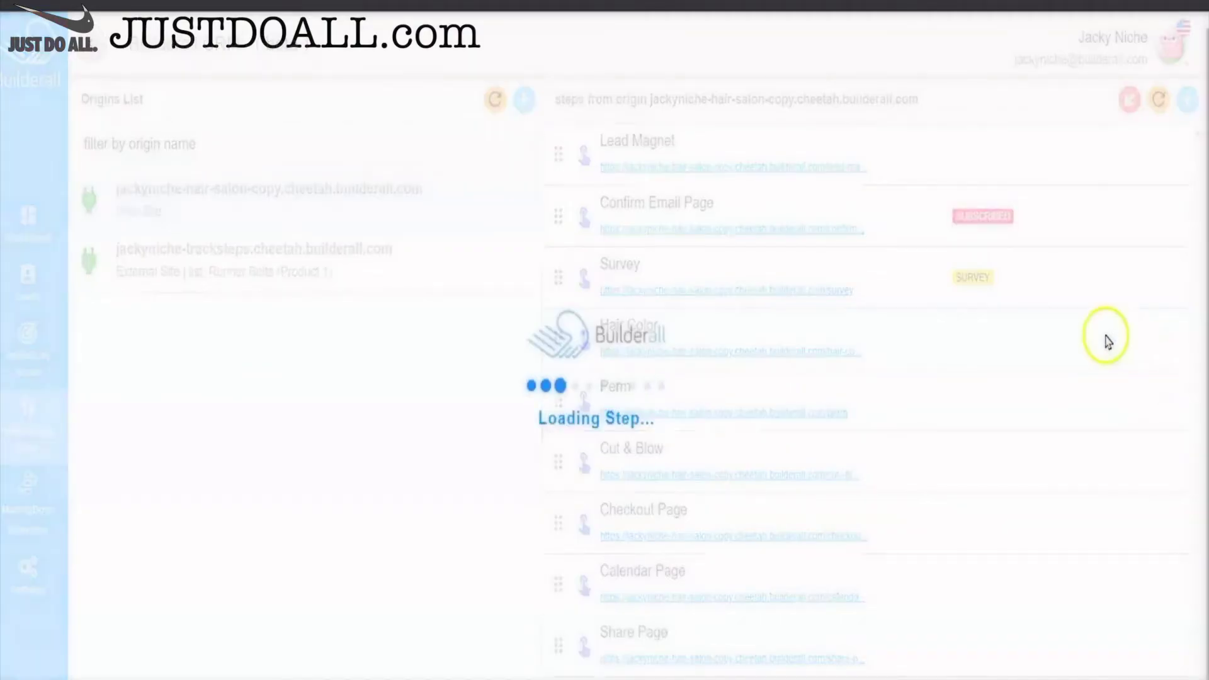
left_click(411, 200)
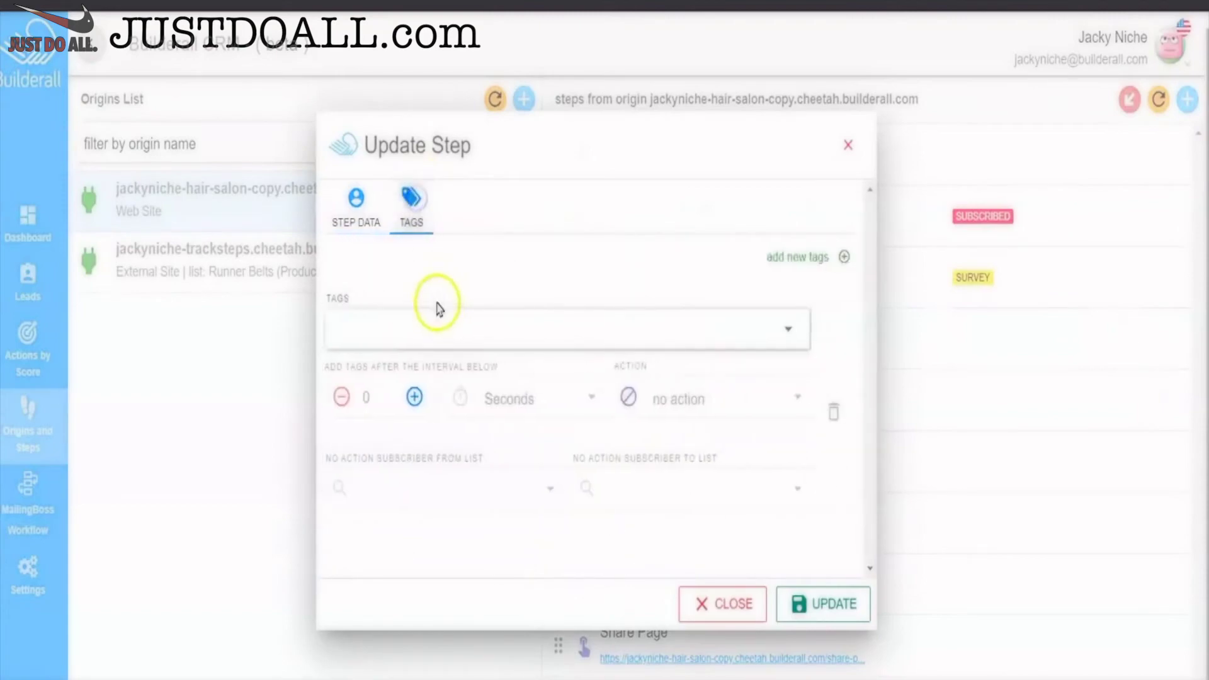
left_click(430, 320)
type("hair c")
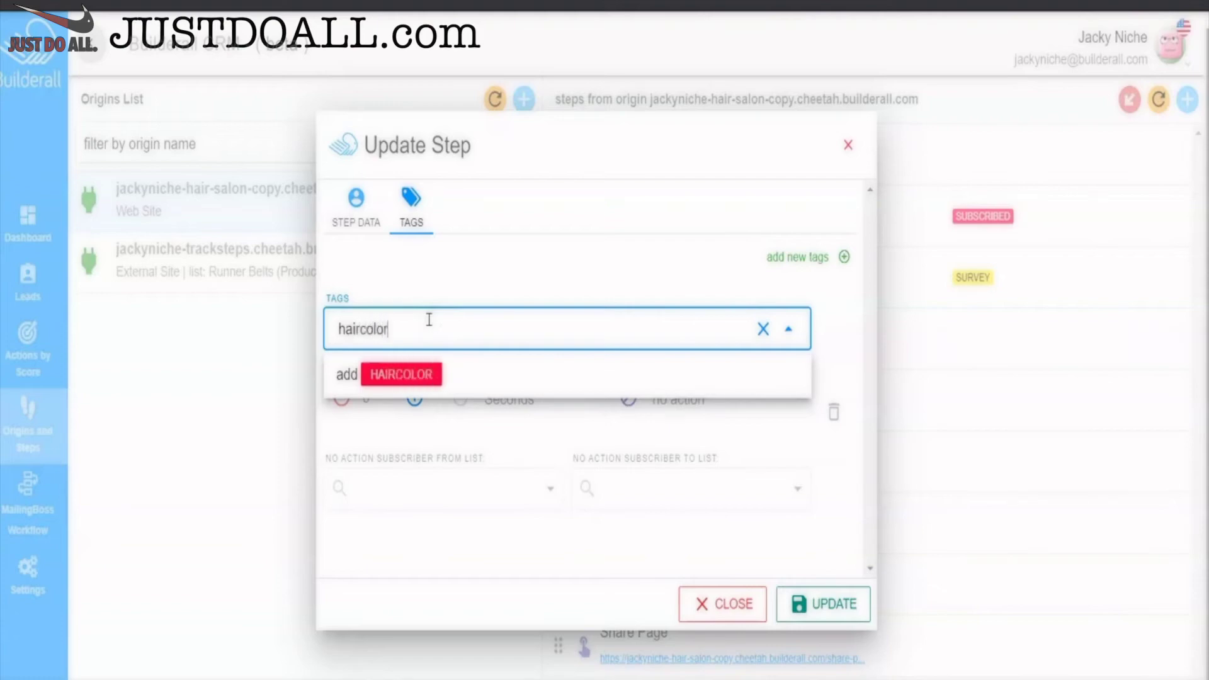
type("olor")
left_click(411, 375)
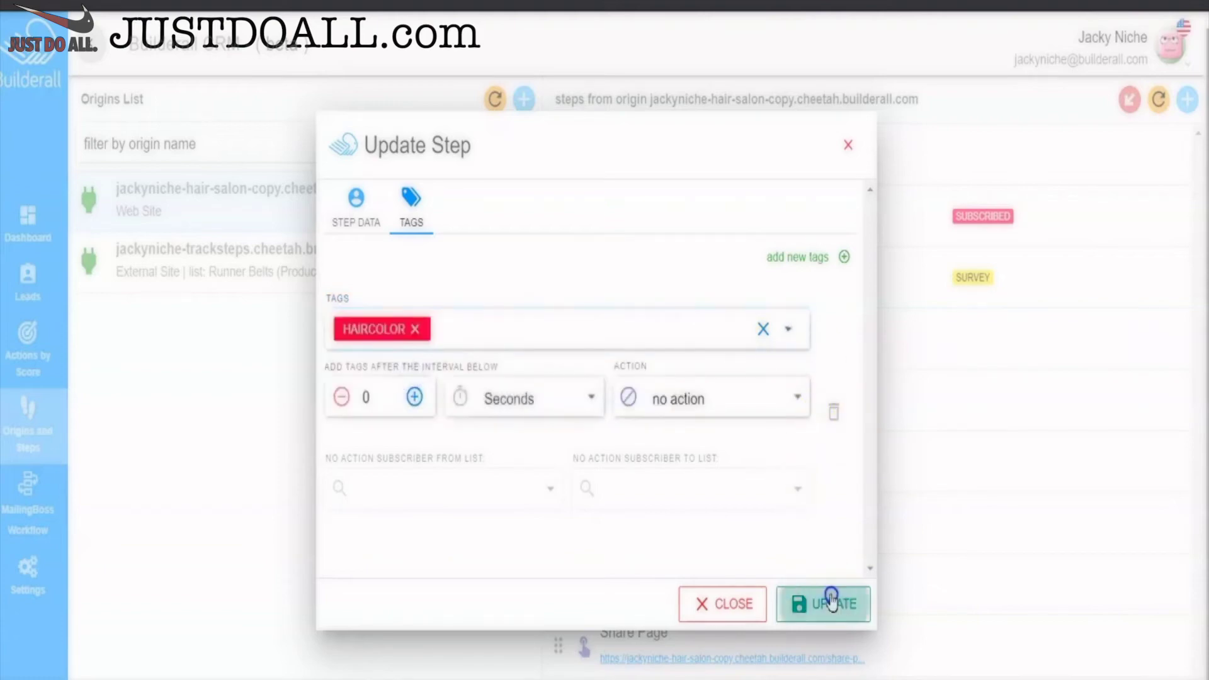
left_click(830, 598)
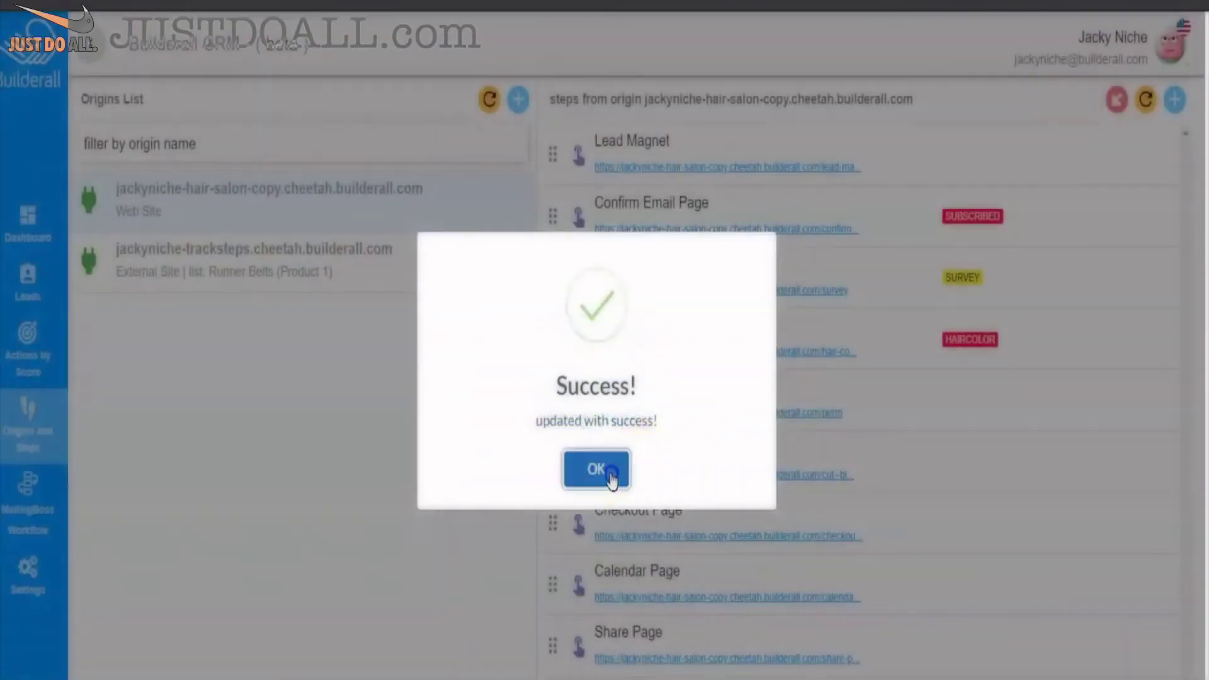
left_click(610, 476)
- Add a new PERM tag to the Perm step and save it
left_click(1142, 404)
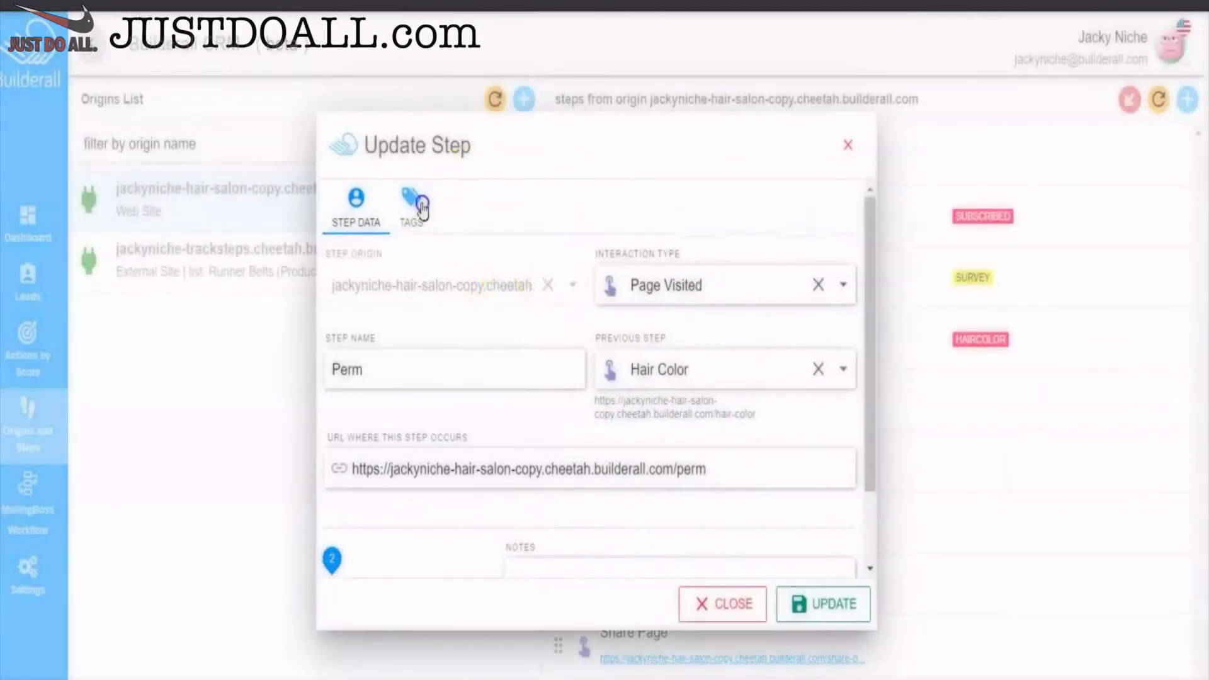
left_click(419, 220)
left_click(451, 323)
type("perm")
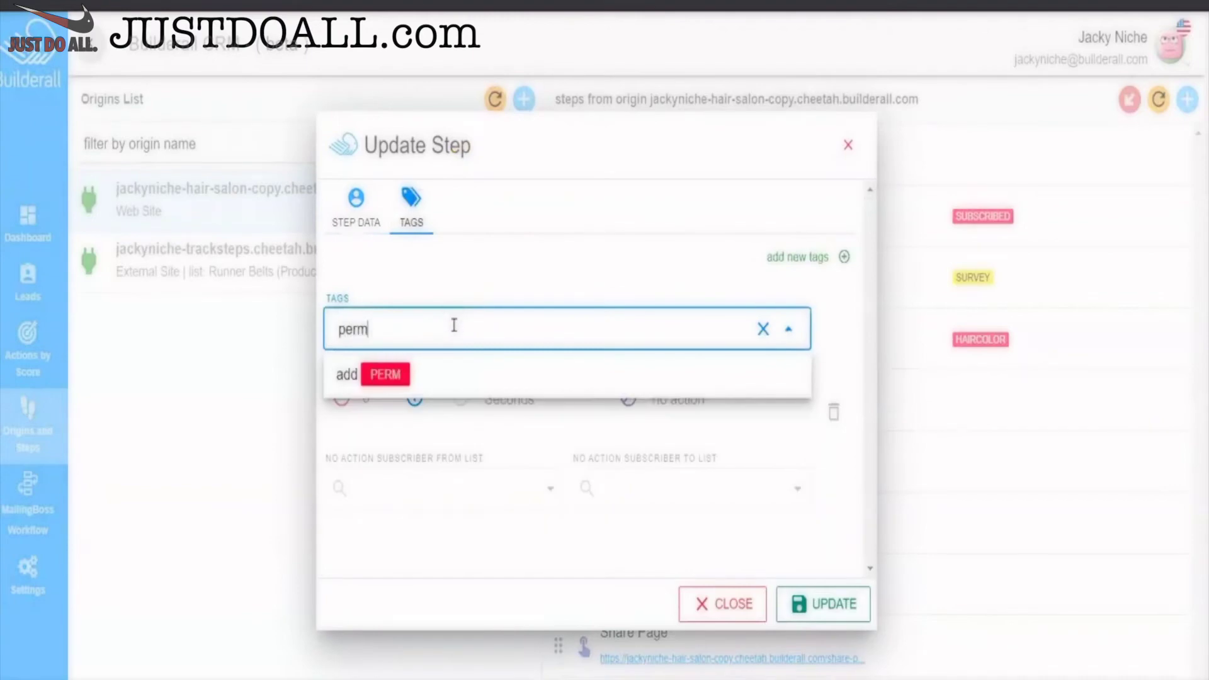
left_click(391, 373)
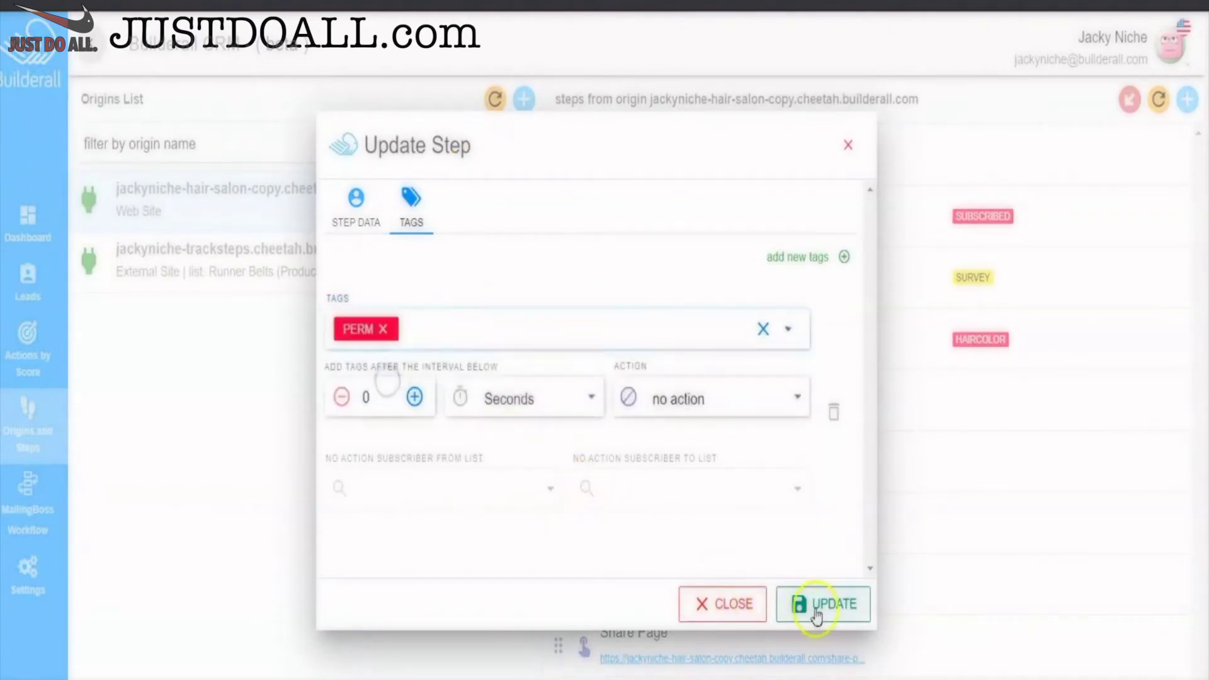
left_click(816, 598)
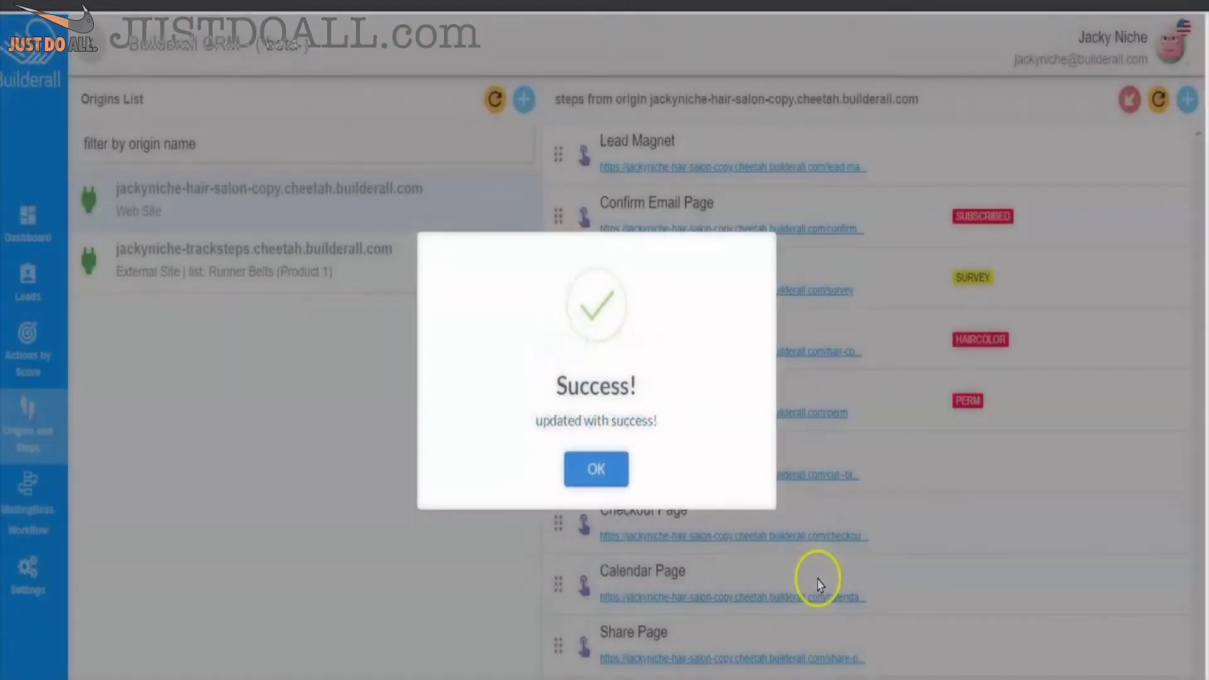
left_click(602, 477)
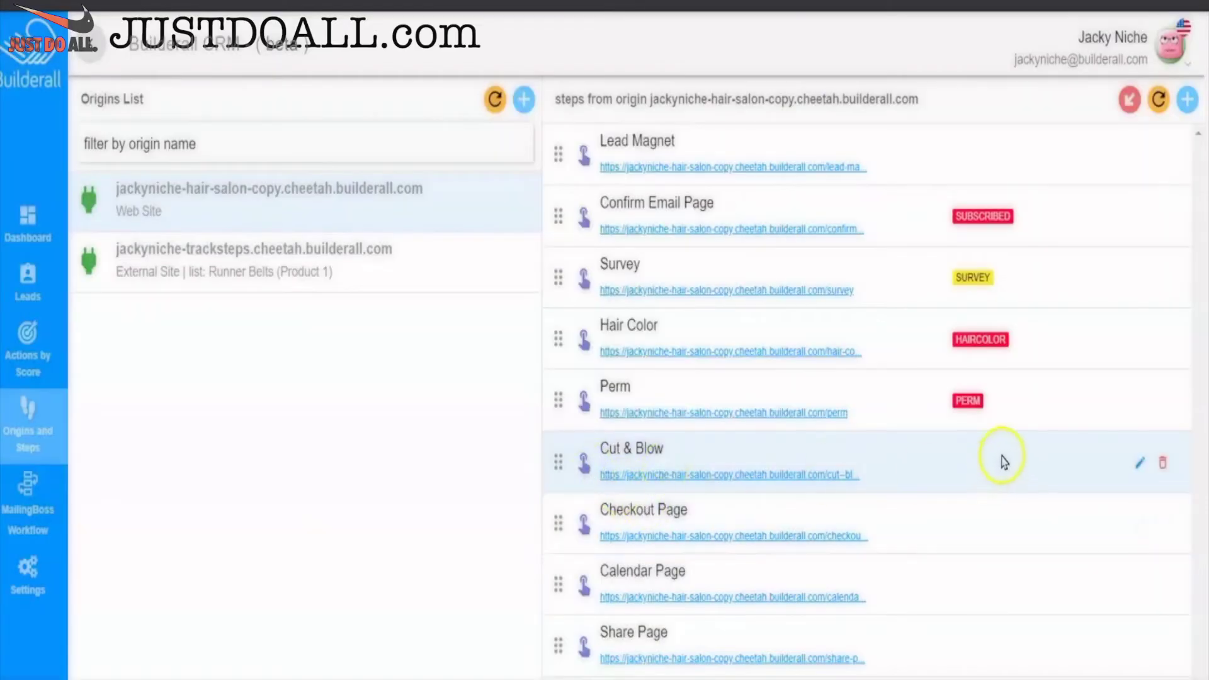
- Add a new CUTANDBLOW tag to the Cut & Blow step and save it
left_click(1140, 472)
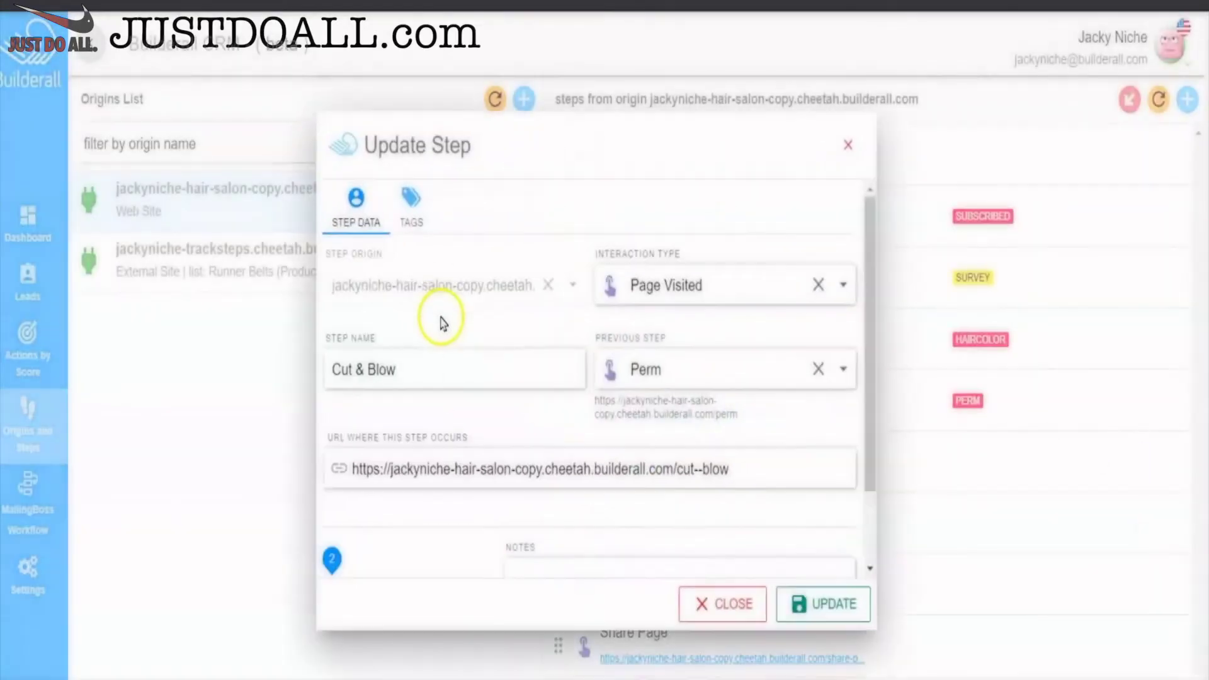
left_click(413, 222)
left_click(445, 322)
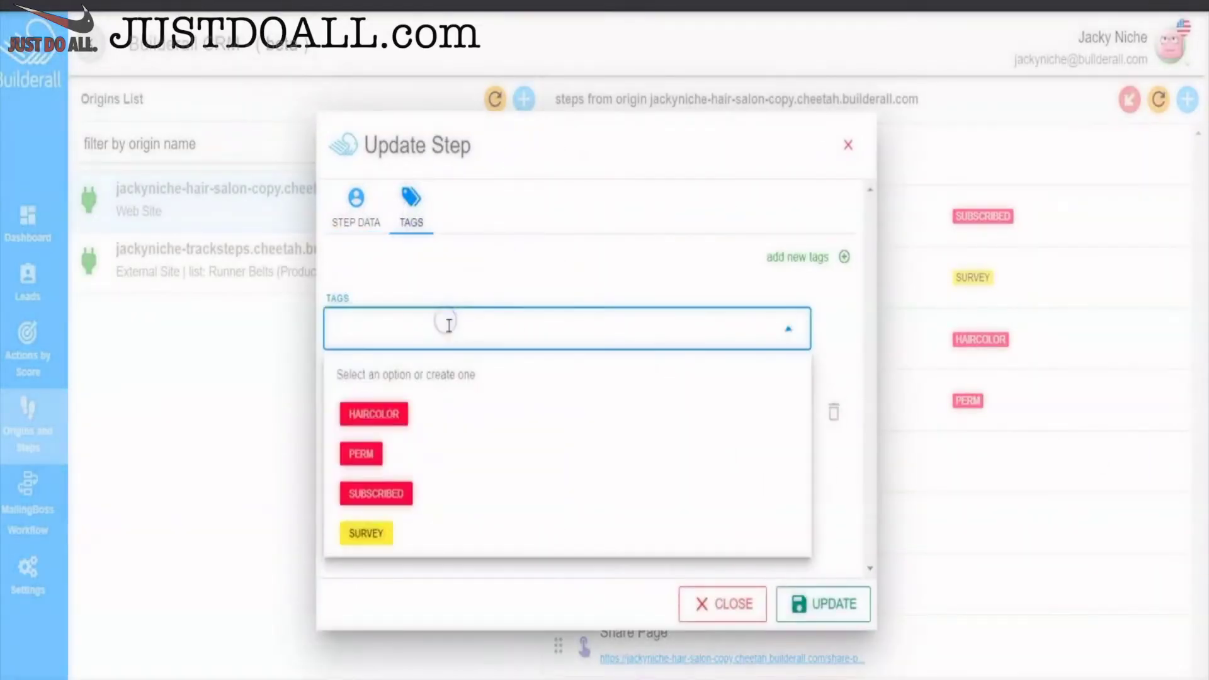
type("cutandblow")
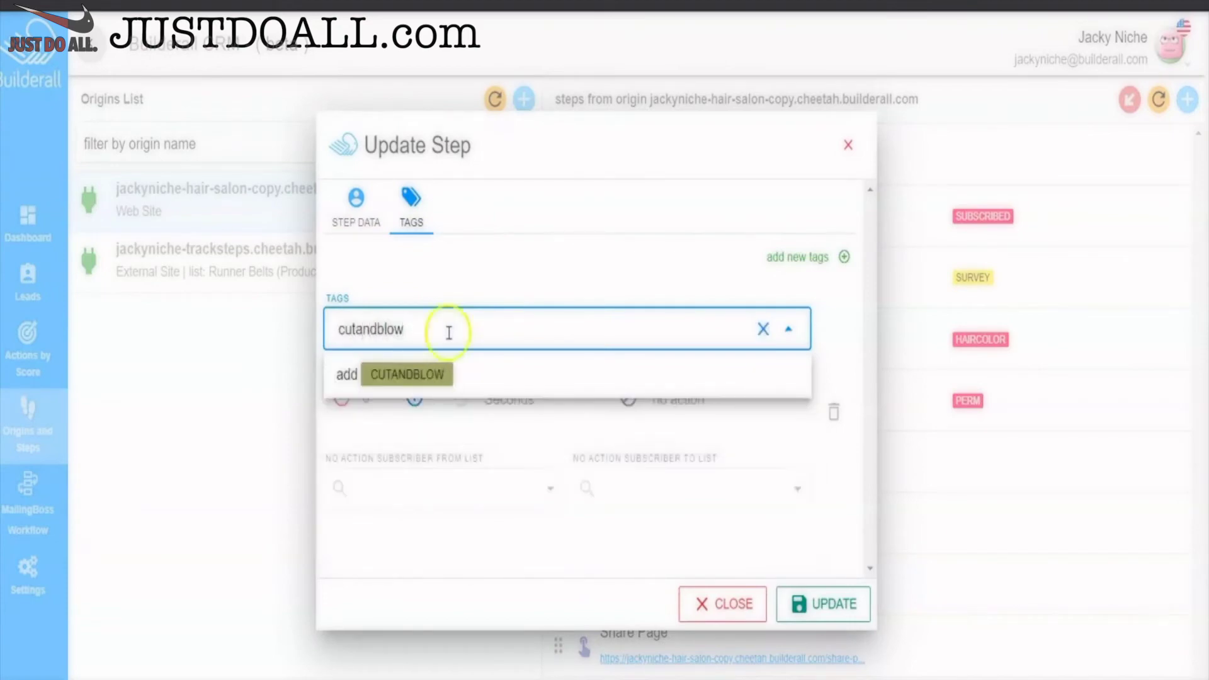
left_click(437, 378)
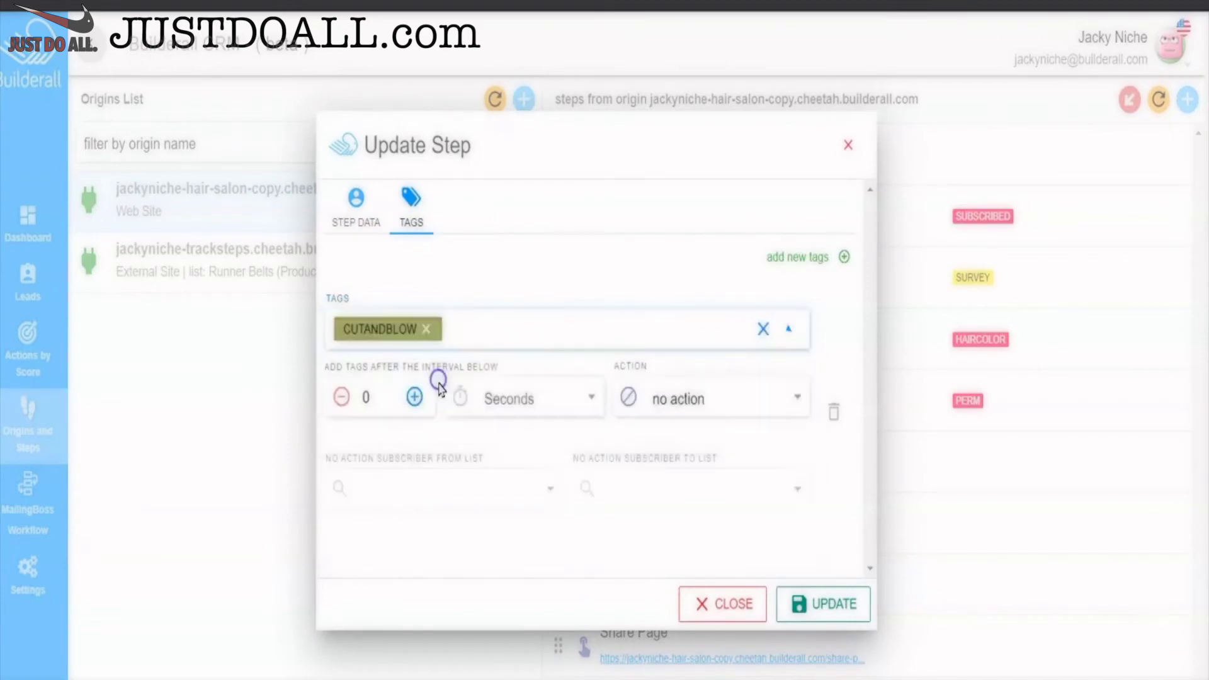
left_click(831, 601)
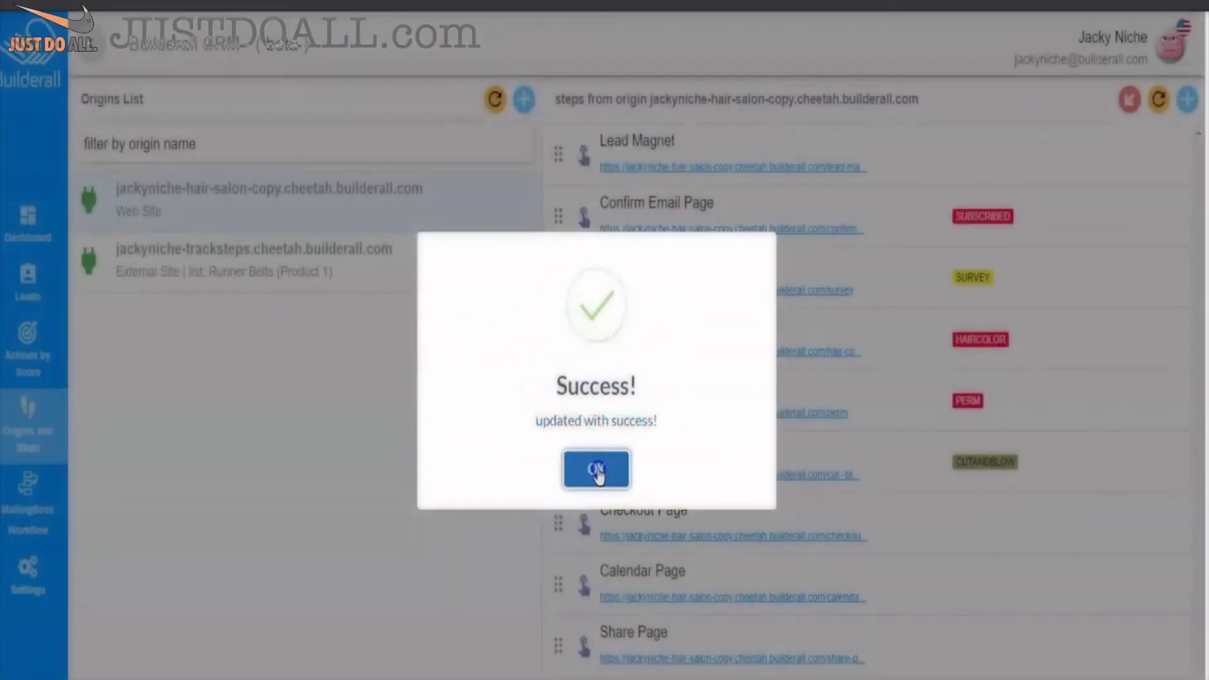
left_click(597, 474)
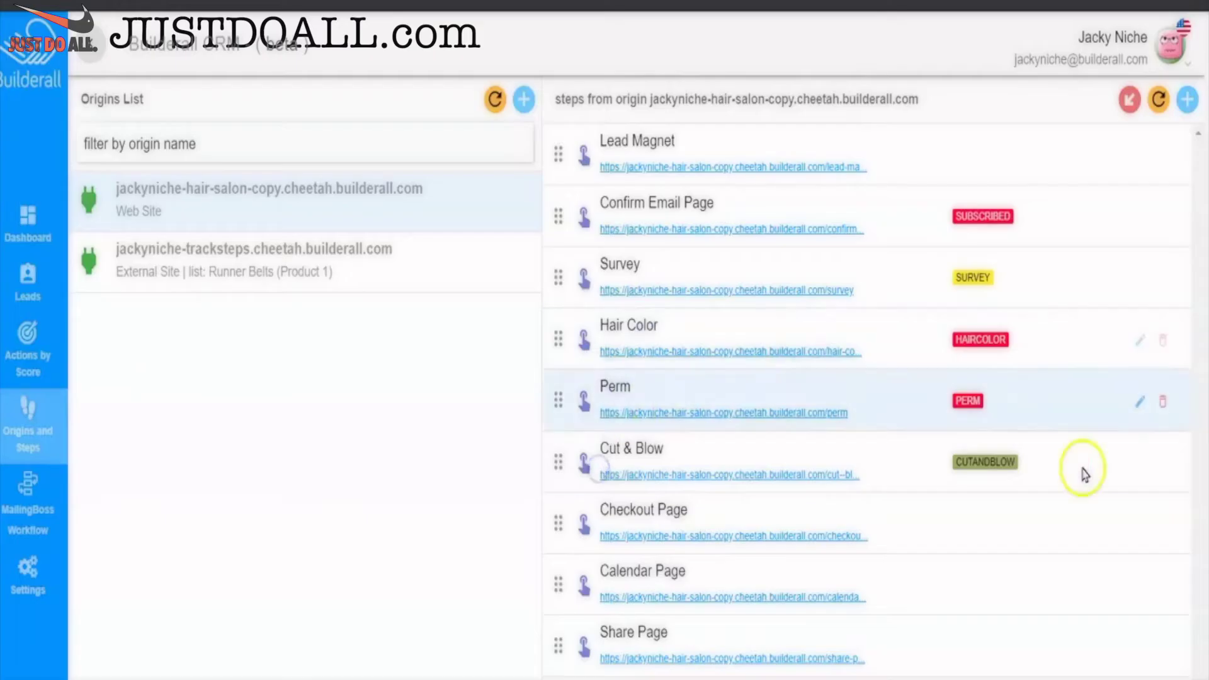
- Add a new CHECKOUT tag to the Checkout Page step and save it
left_click(1137, 529)
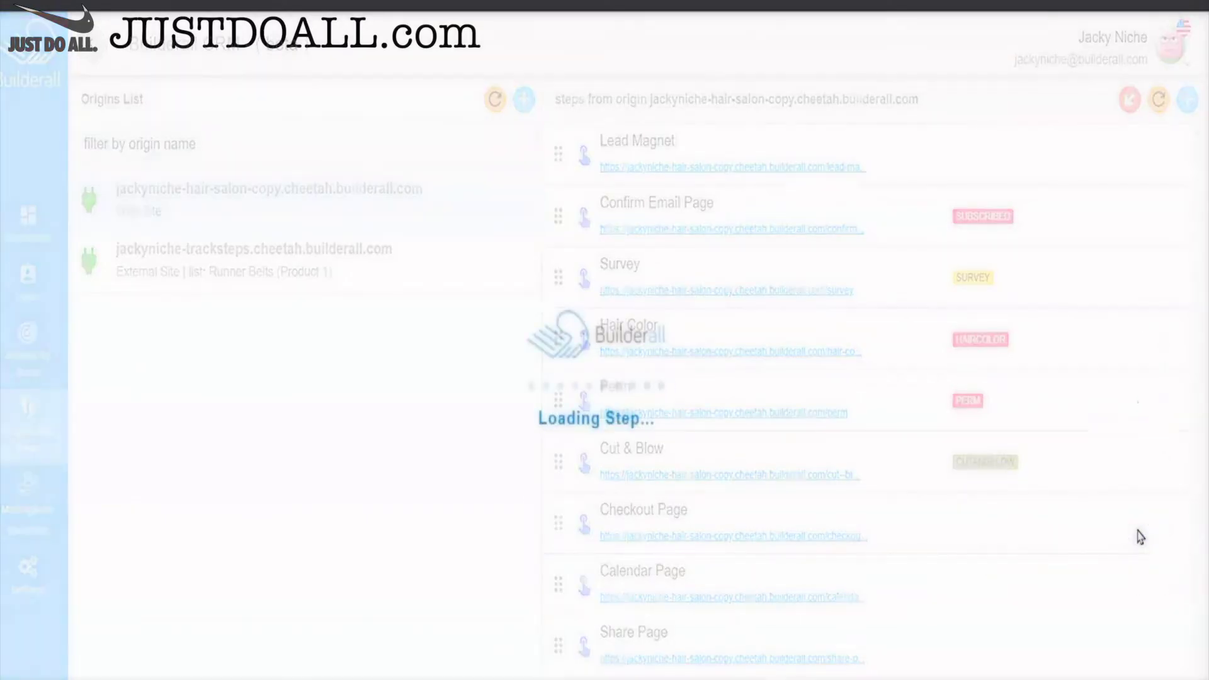
left_click(409, 206)
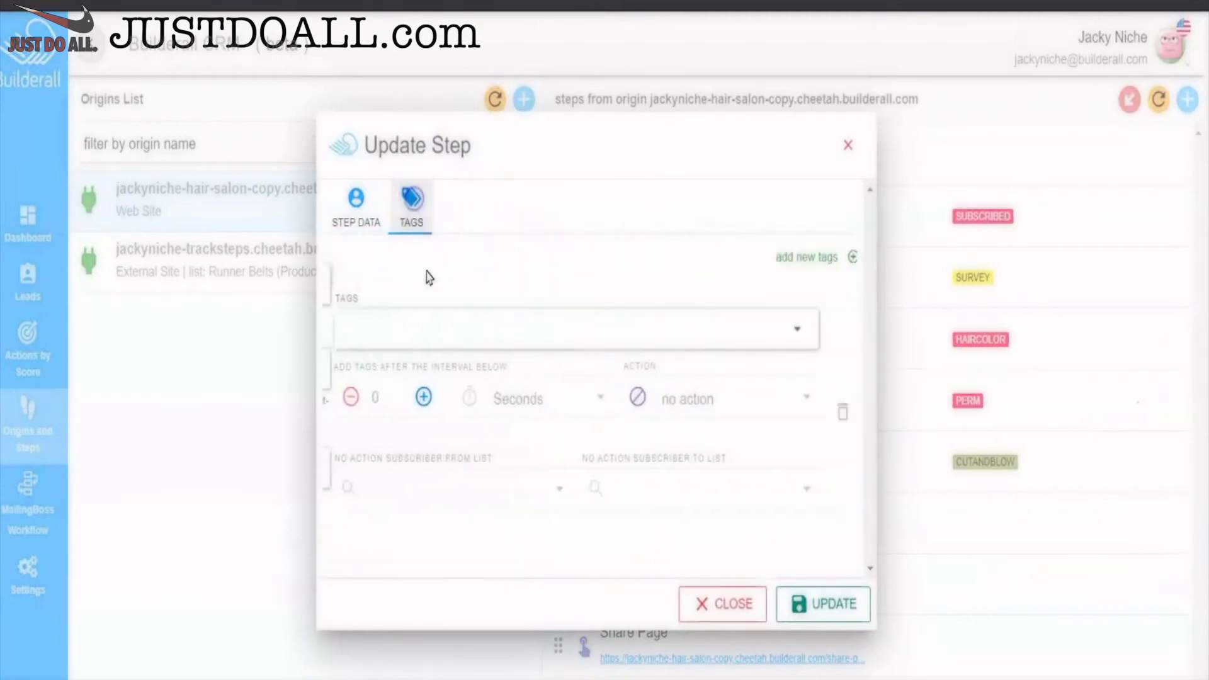
left_click(371, 322)
type("s")
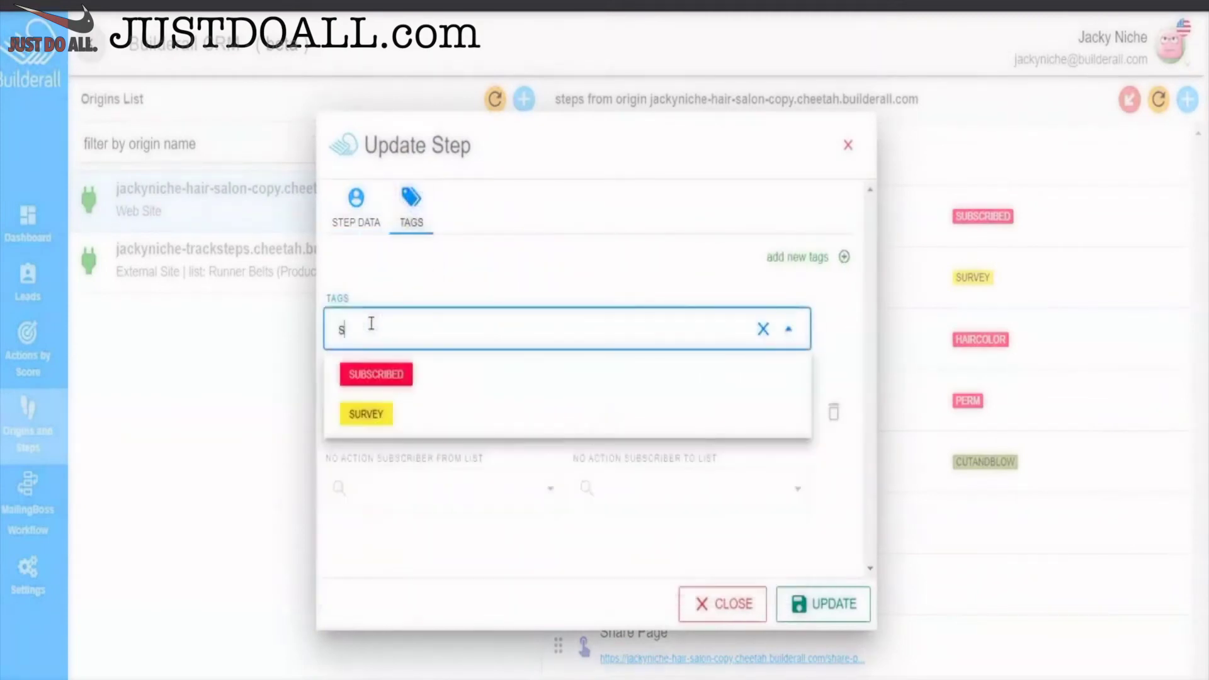
key("BackSpace")
type("checkout")
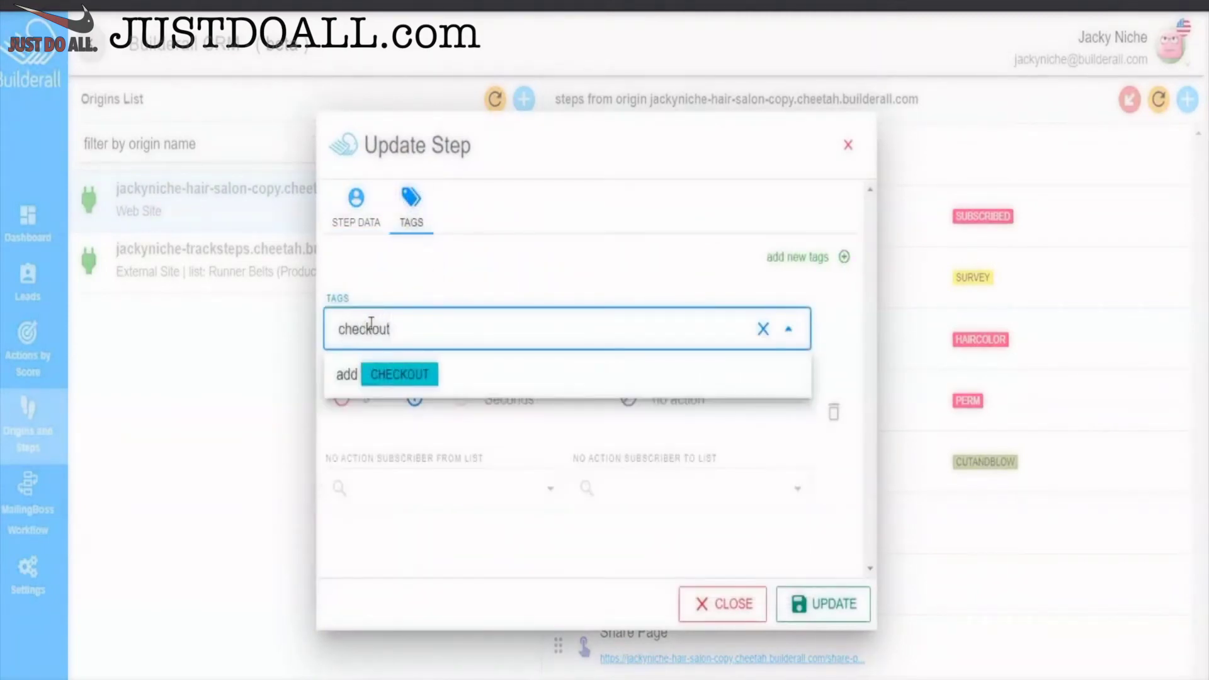
left_click(403, 374)
left_click(818, 603)
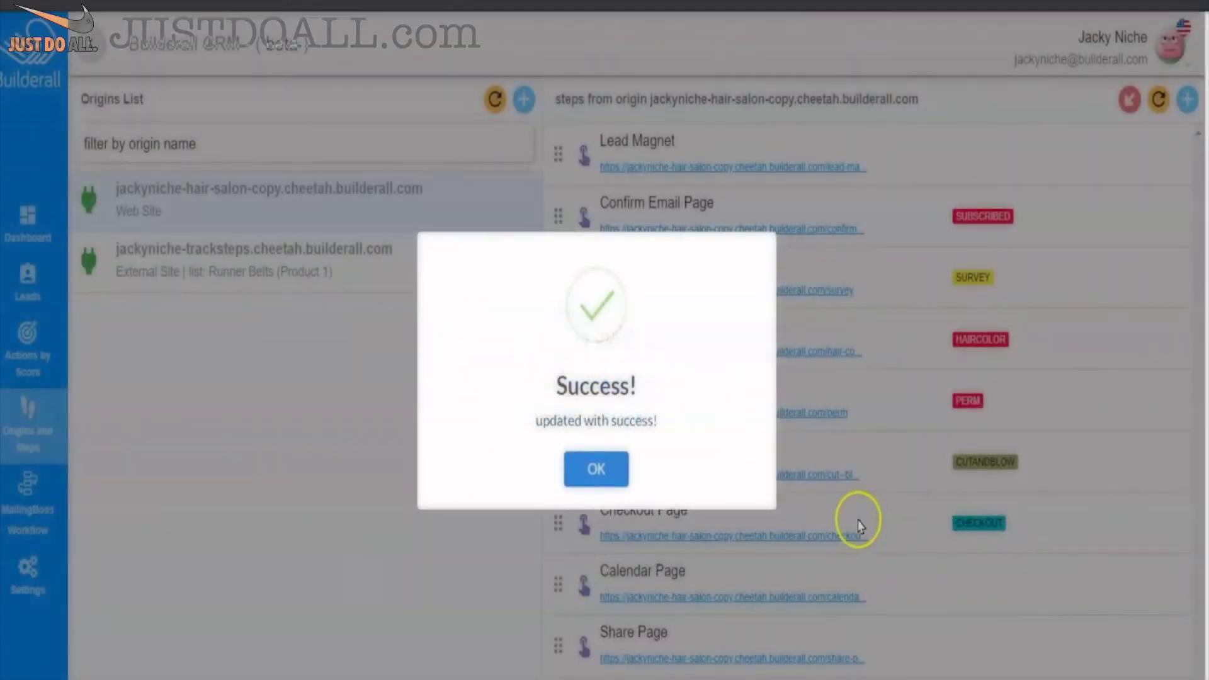
left_click(620, 479)
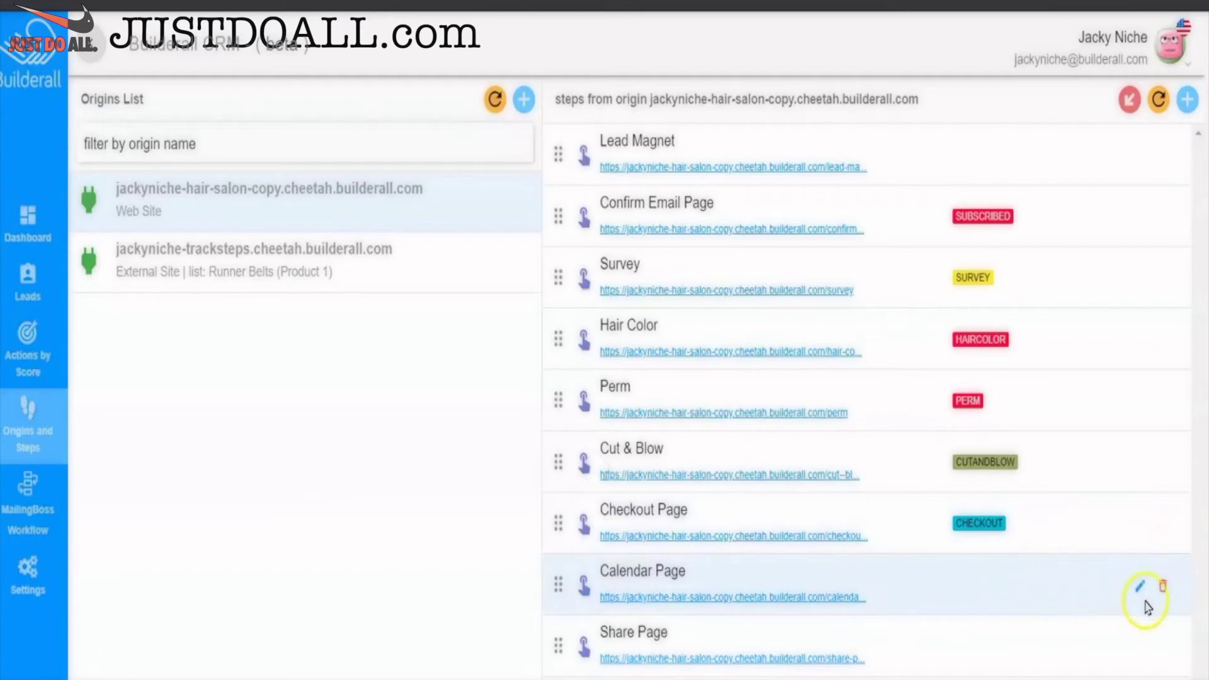
- Give the Calendar Page step a new CALENDAR tag and save the update
left_click(1142, 589)
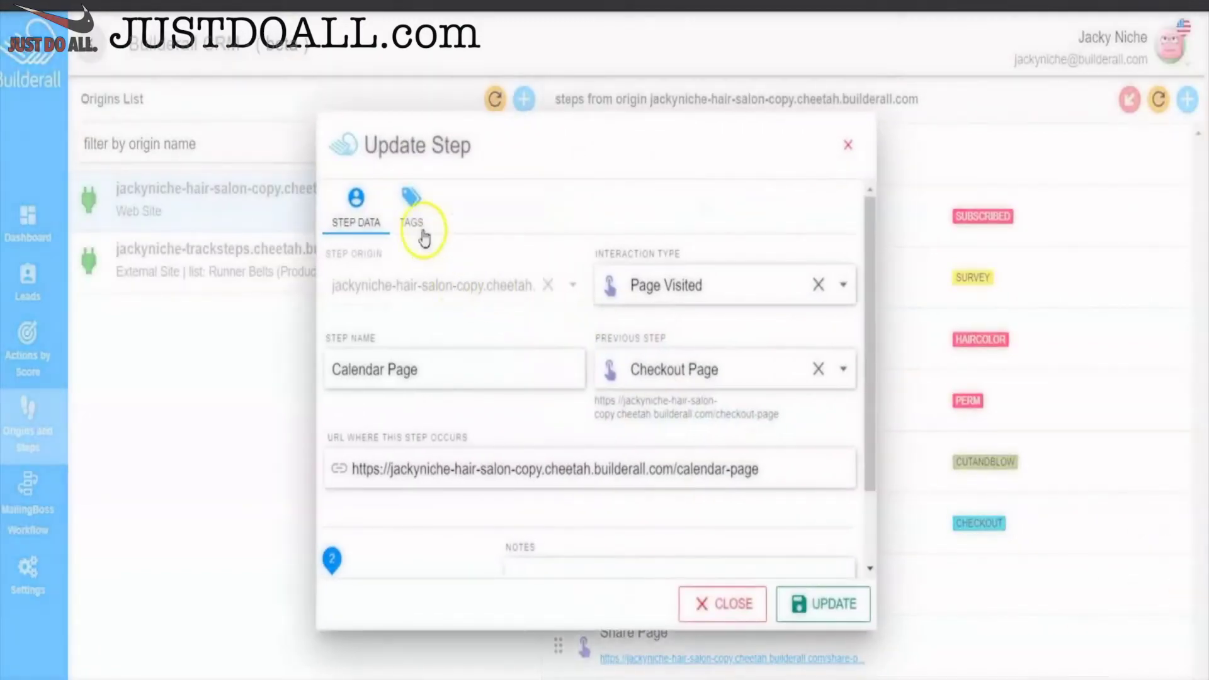
left_click(411, 205)
left_click(424, 315)
type("calendar")
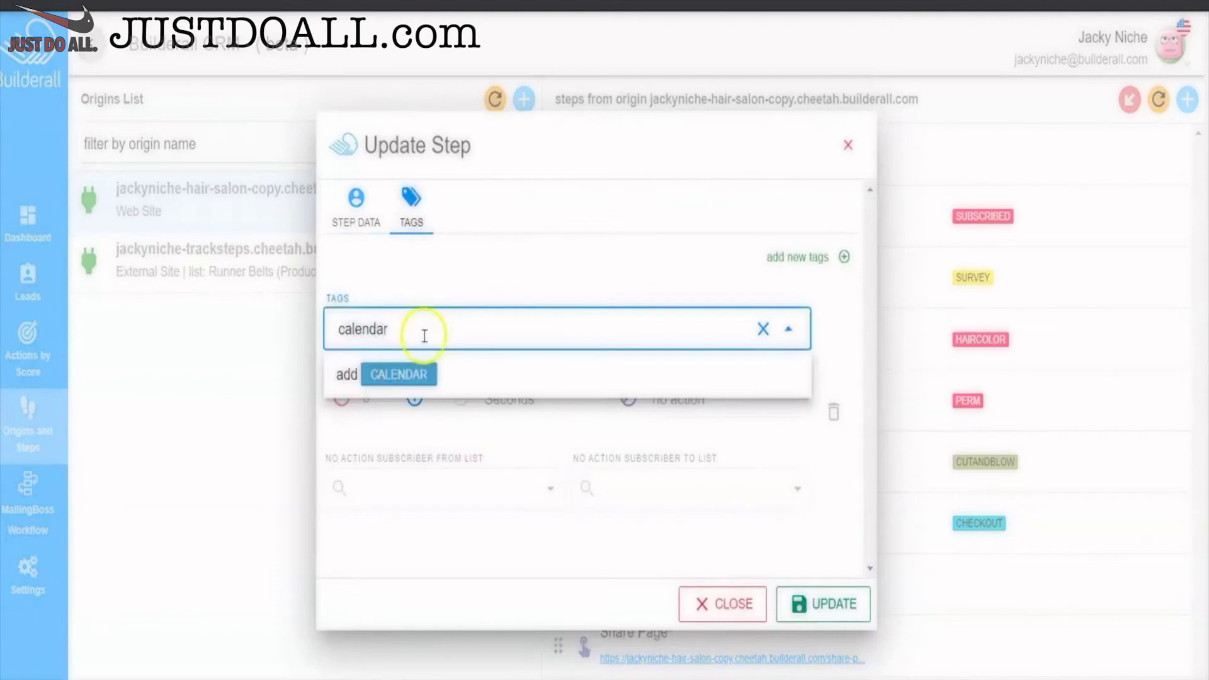
left_click(416, 374)
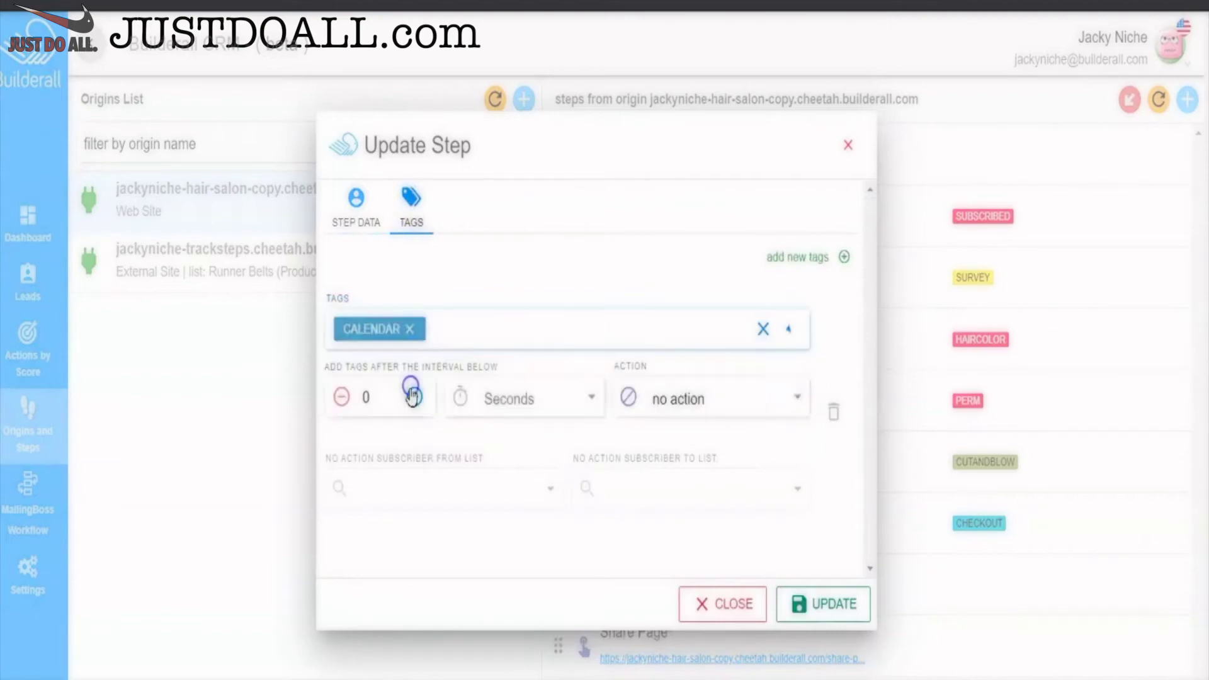
left_click(826, 606)
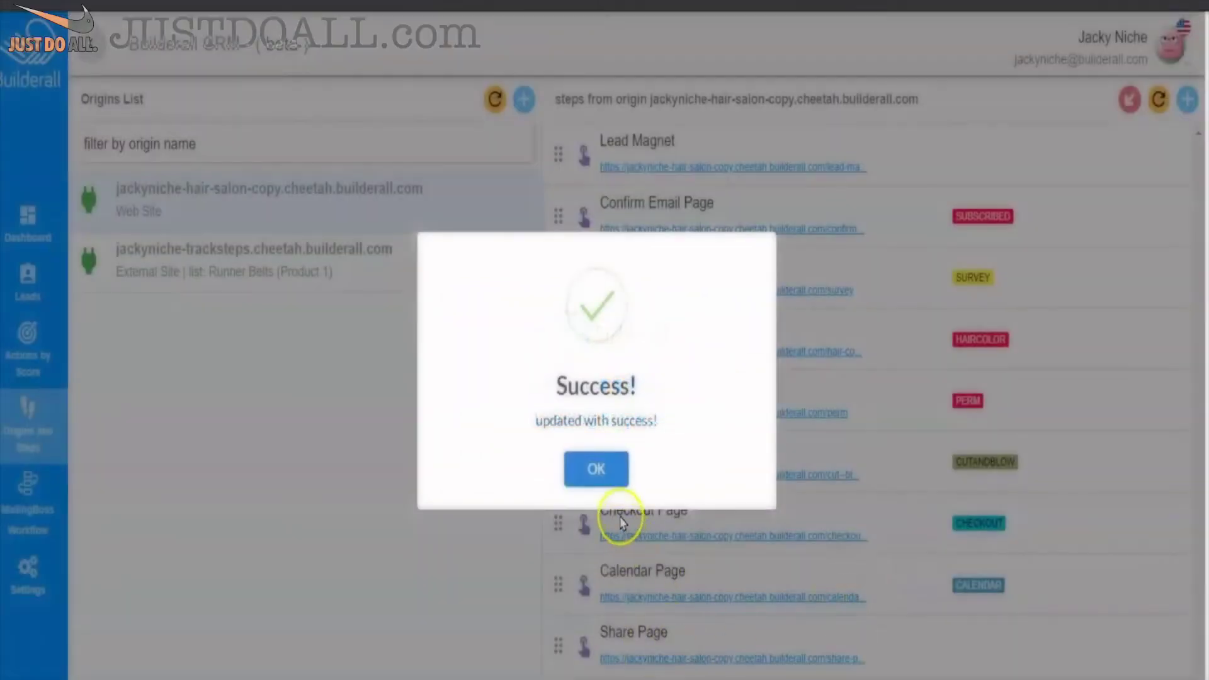
left_click(598, 469)
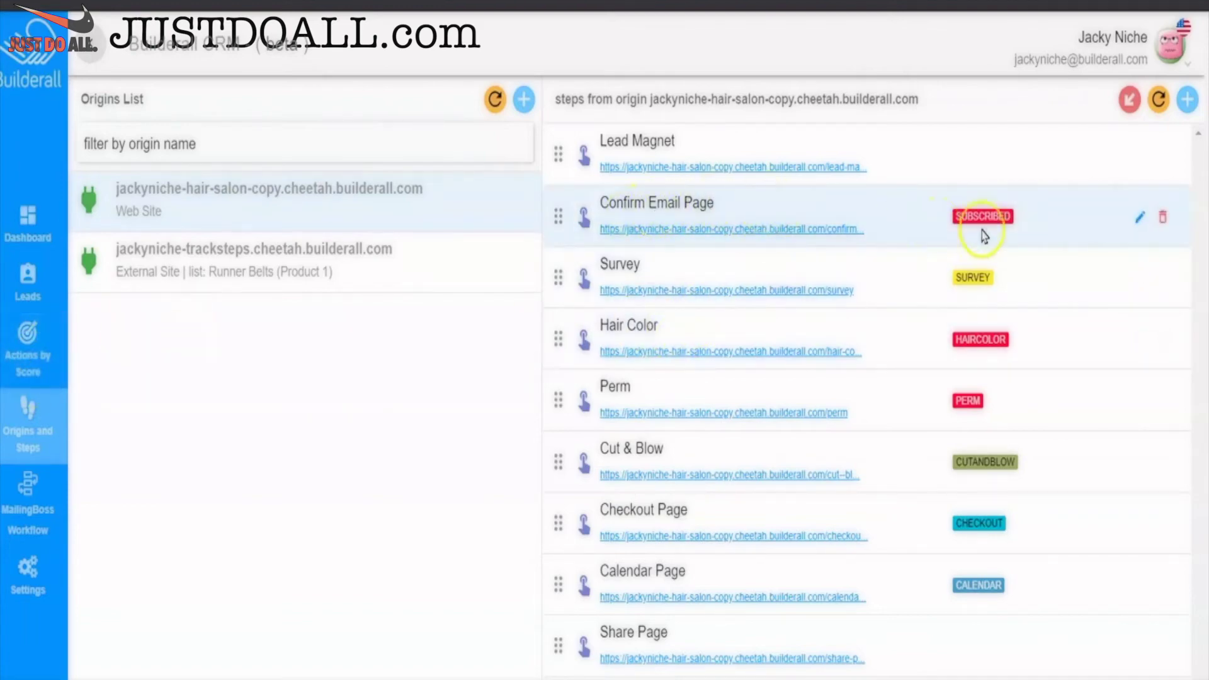
left_click(1138, 214)
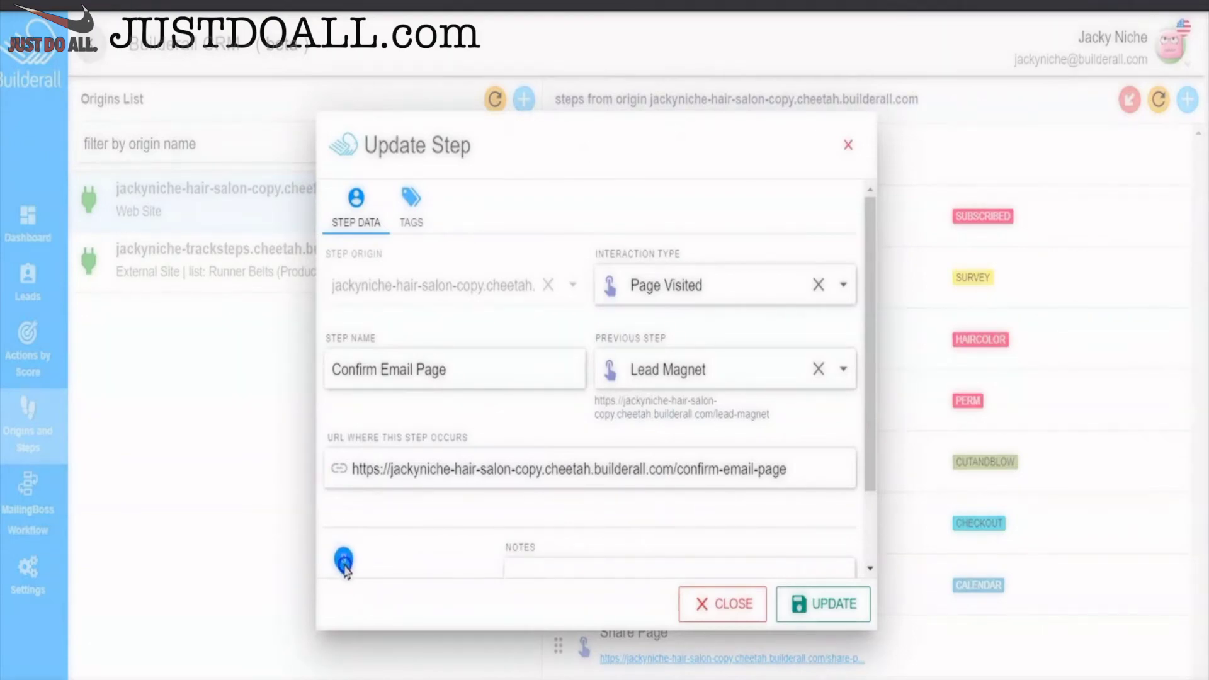
left_click_drag(369, 575, 438, 579)
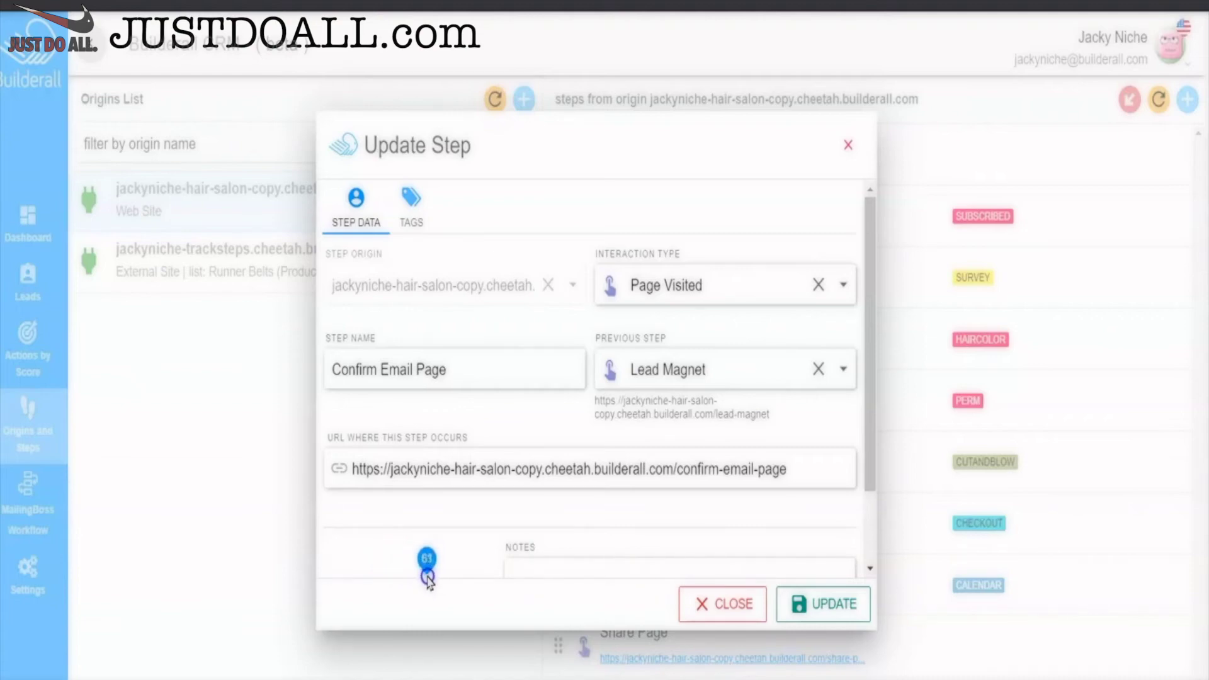
left_click_drag(428, 578, 345, 611)
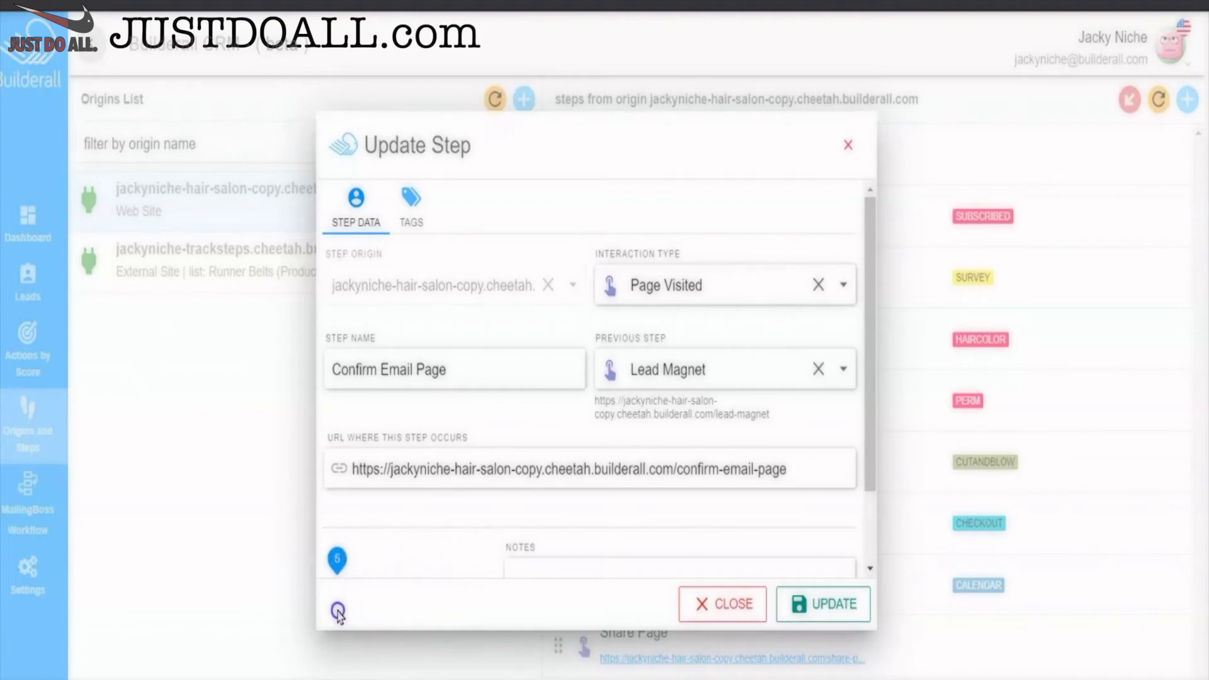
left_click(722, 605)
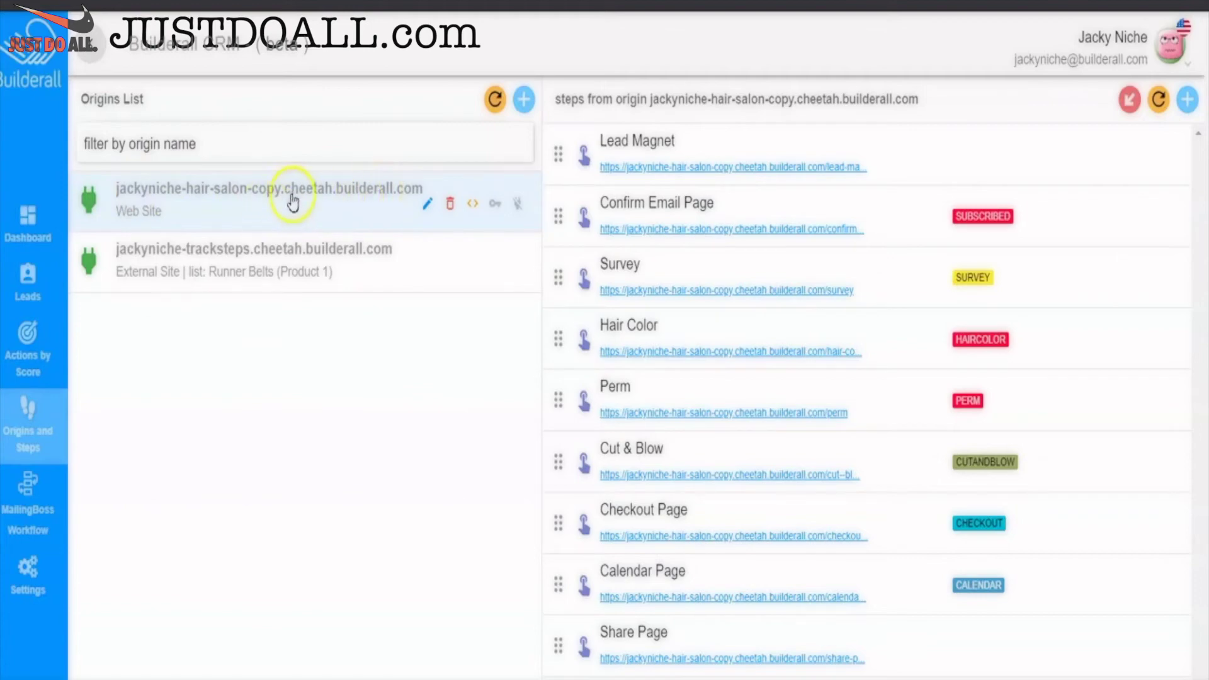
- Open the MailingBoss workflow builder, stack three TAG triggers, and enter the name Salon
left_click(25, 494)
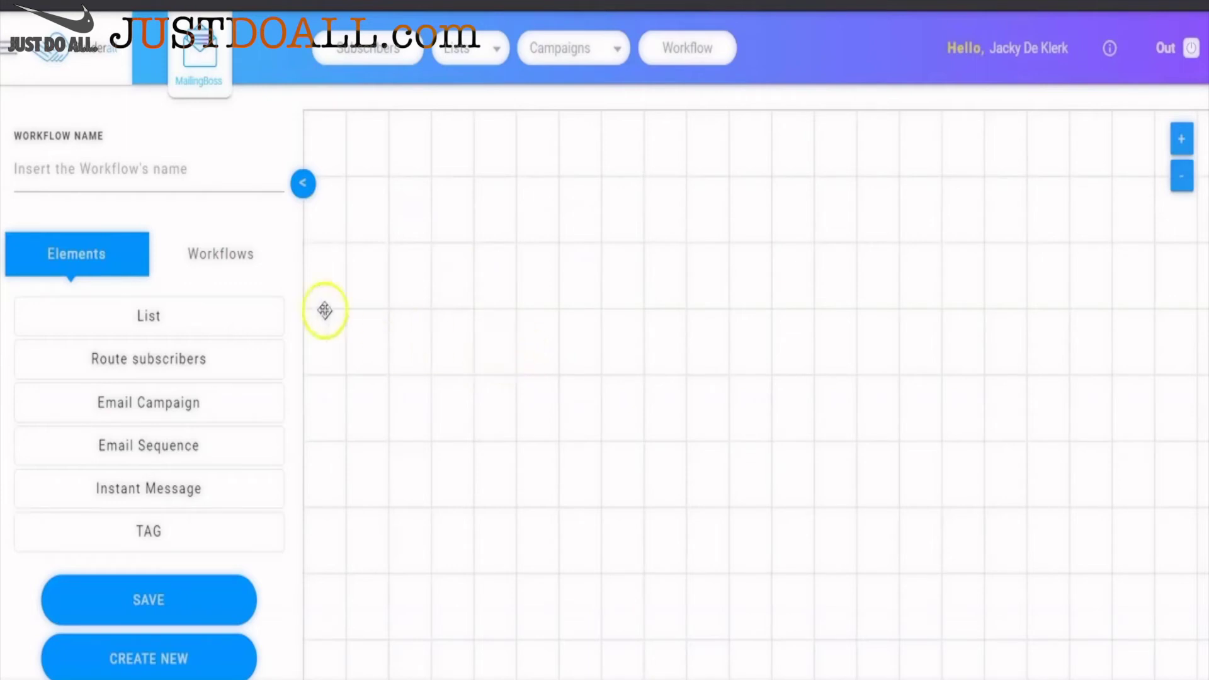
left_click_drag(148, 529, 509, 230)
left_click_drag(217, 525, 553, 386)
left_click_drag(184, 529, 558, 532)
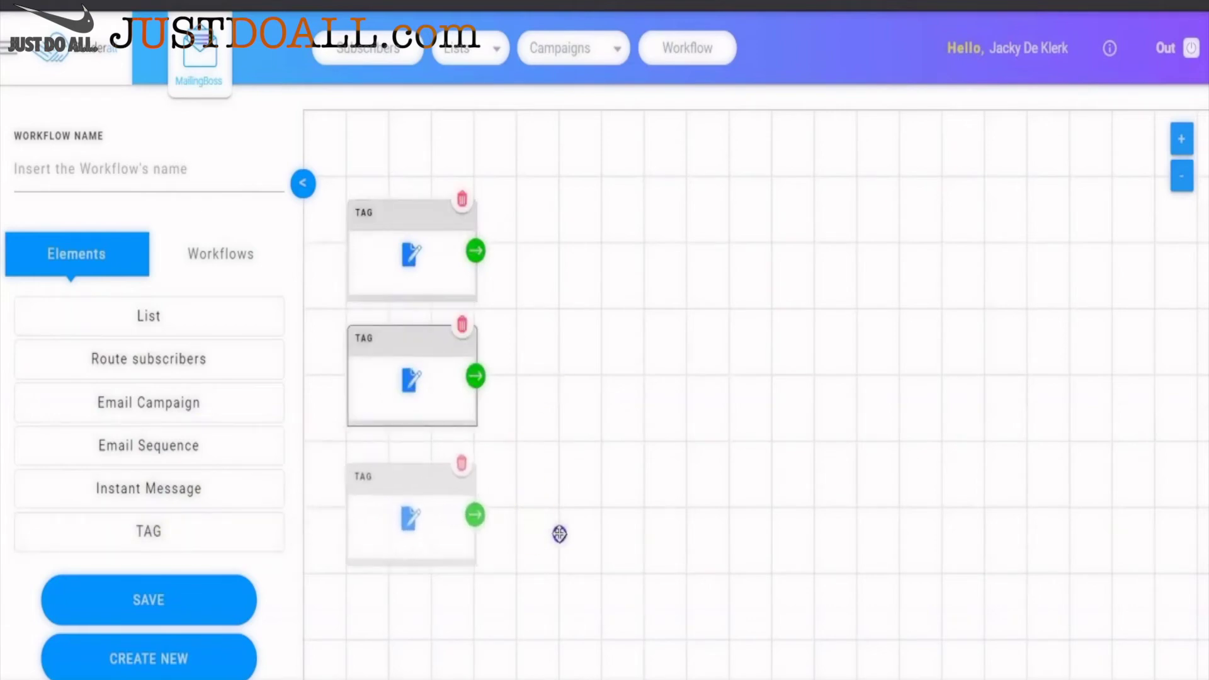
left_click(71, 153)
type("Salon")
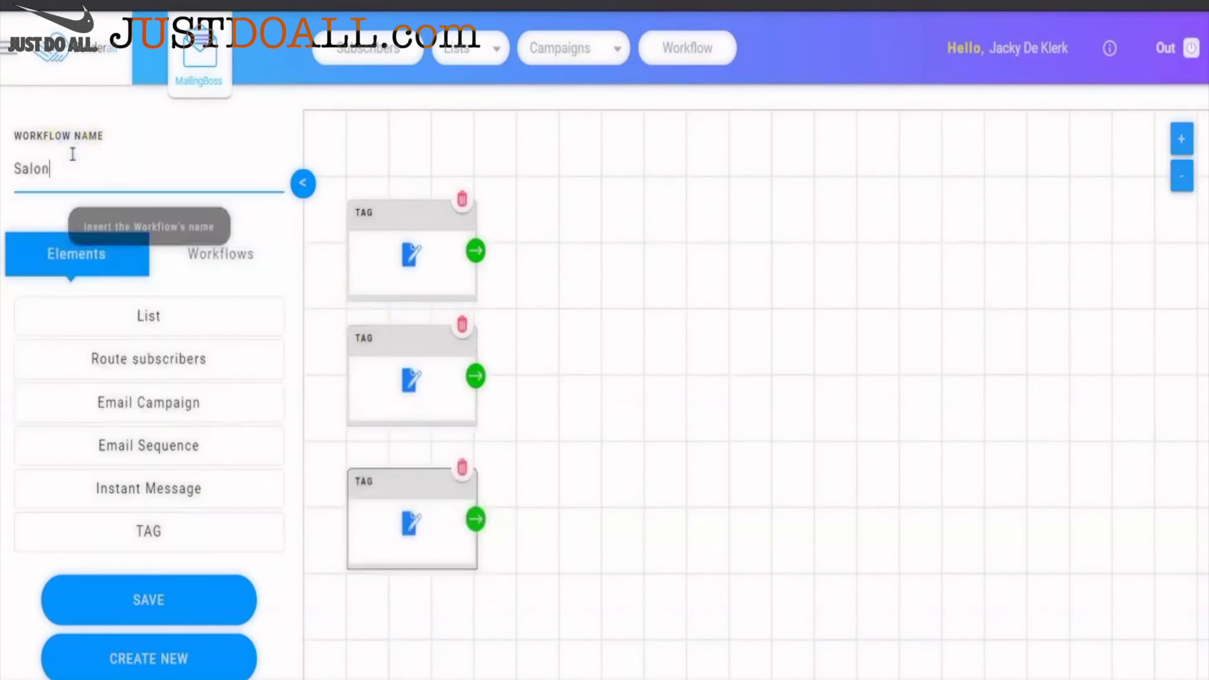
- Save the Salon workflow and set the first TAG trigger to PERM
left_click(189, 592)
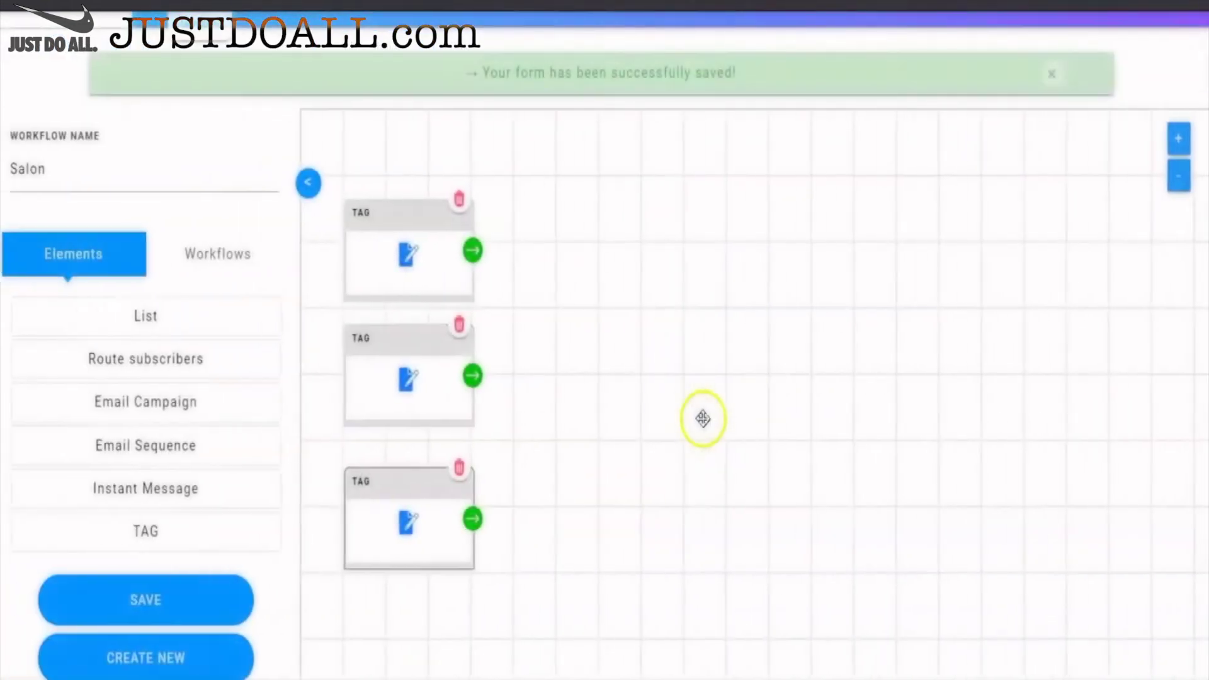
left_click(413, 258)
left_click(397, 212)
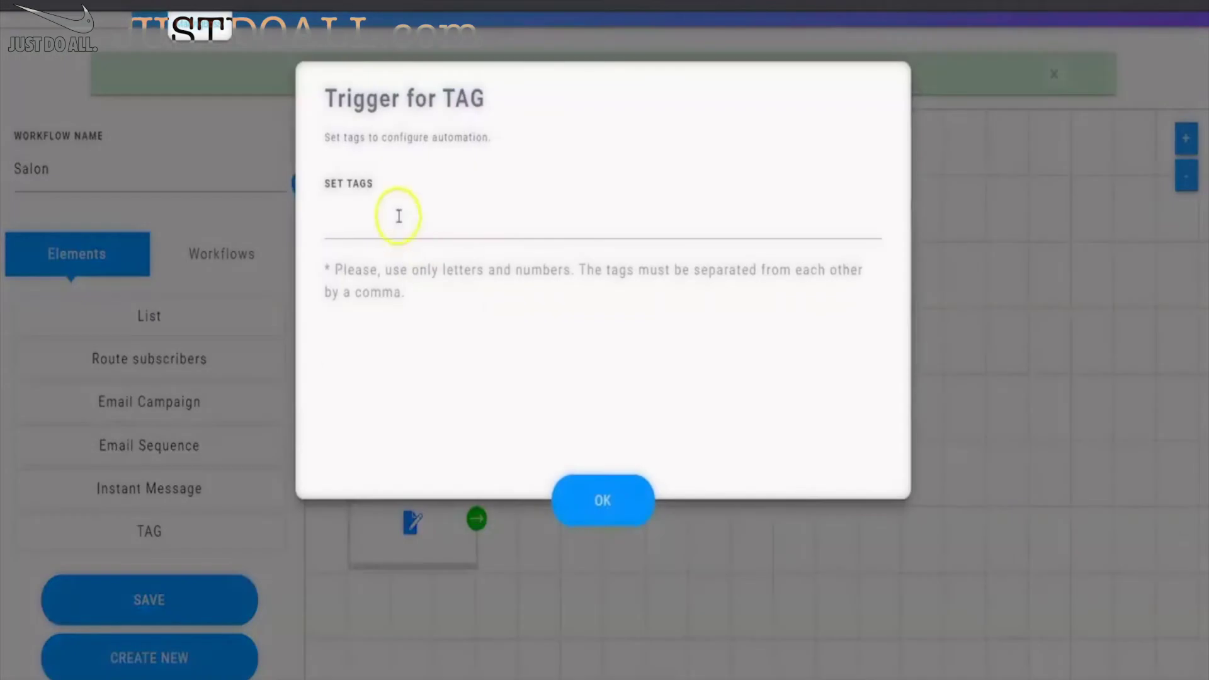
type("Perm")
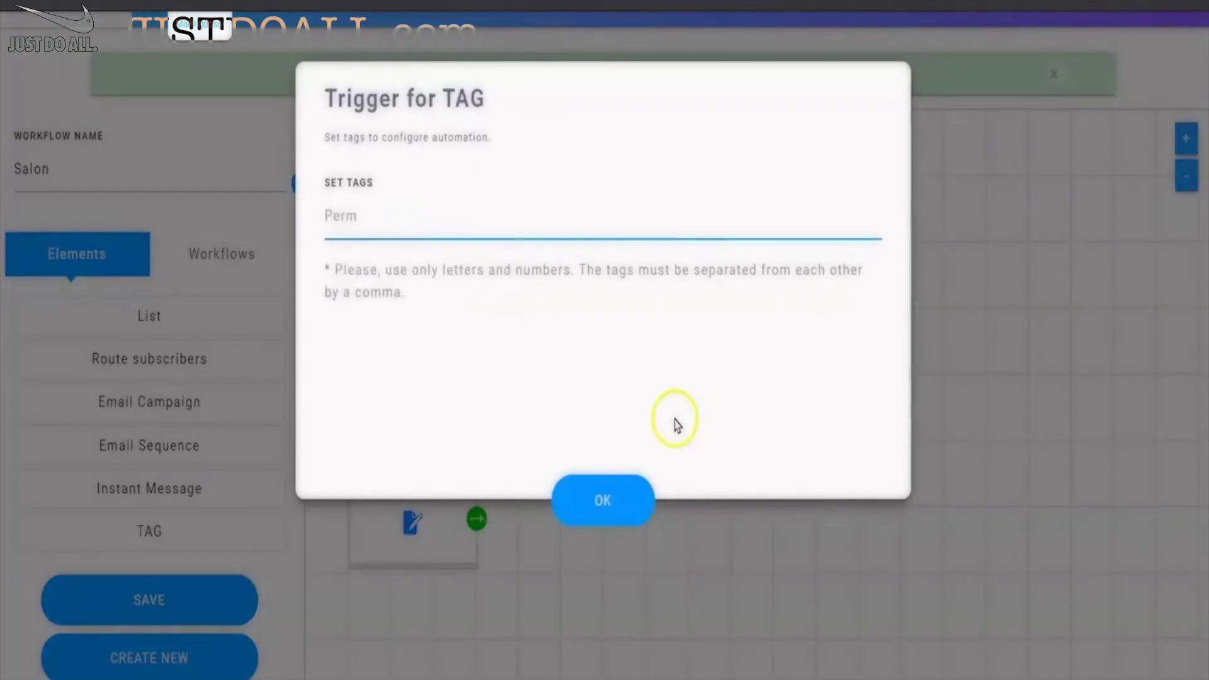
left_click(574, 494)
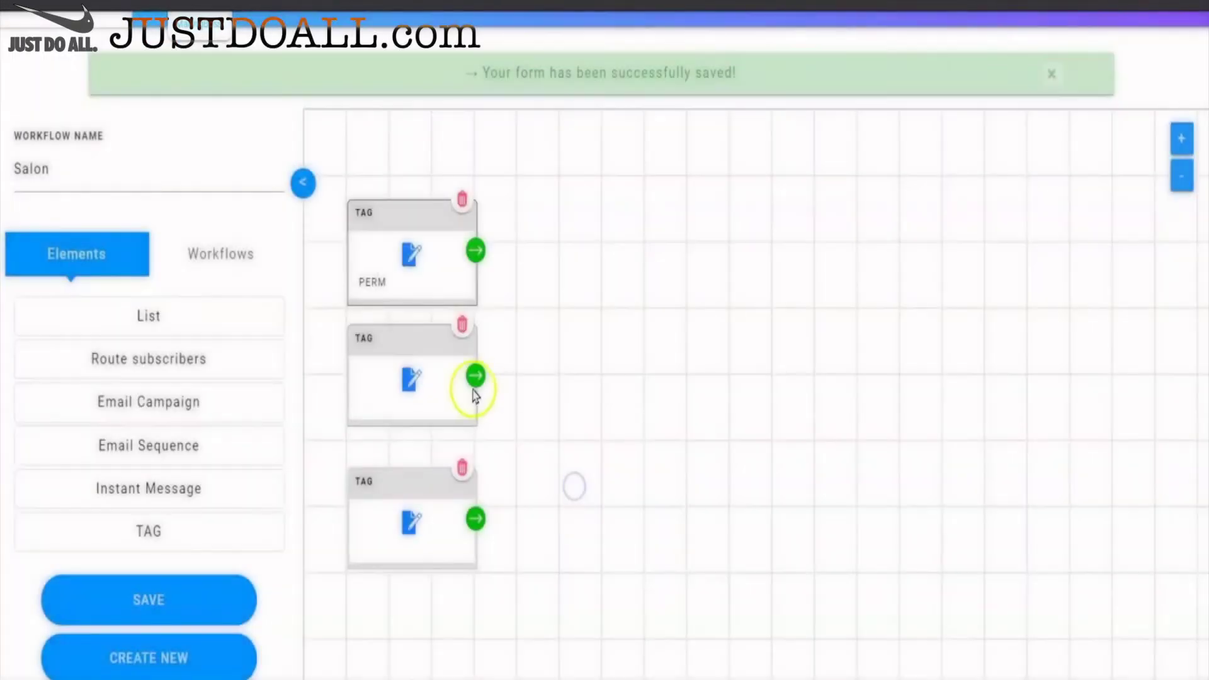
- Set the second and third TAG triggers to COLOR and CUT
left_click(417, 388)
left_click(411, 235)
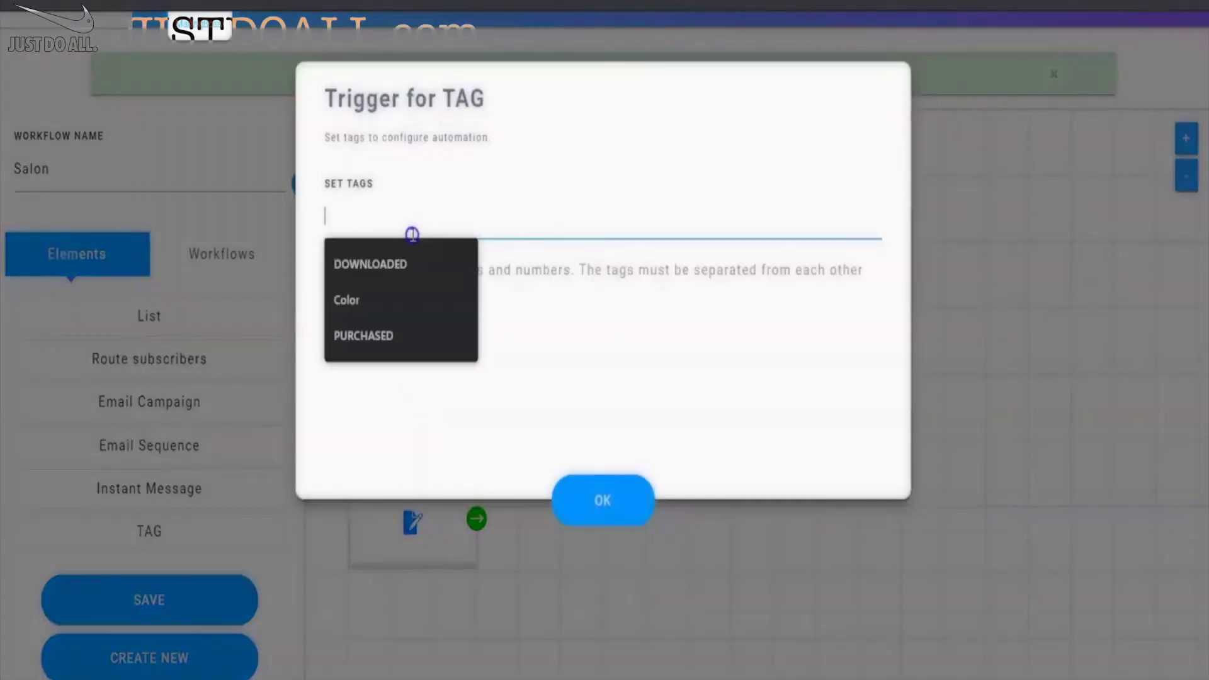
type("Color")
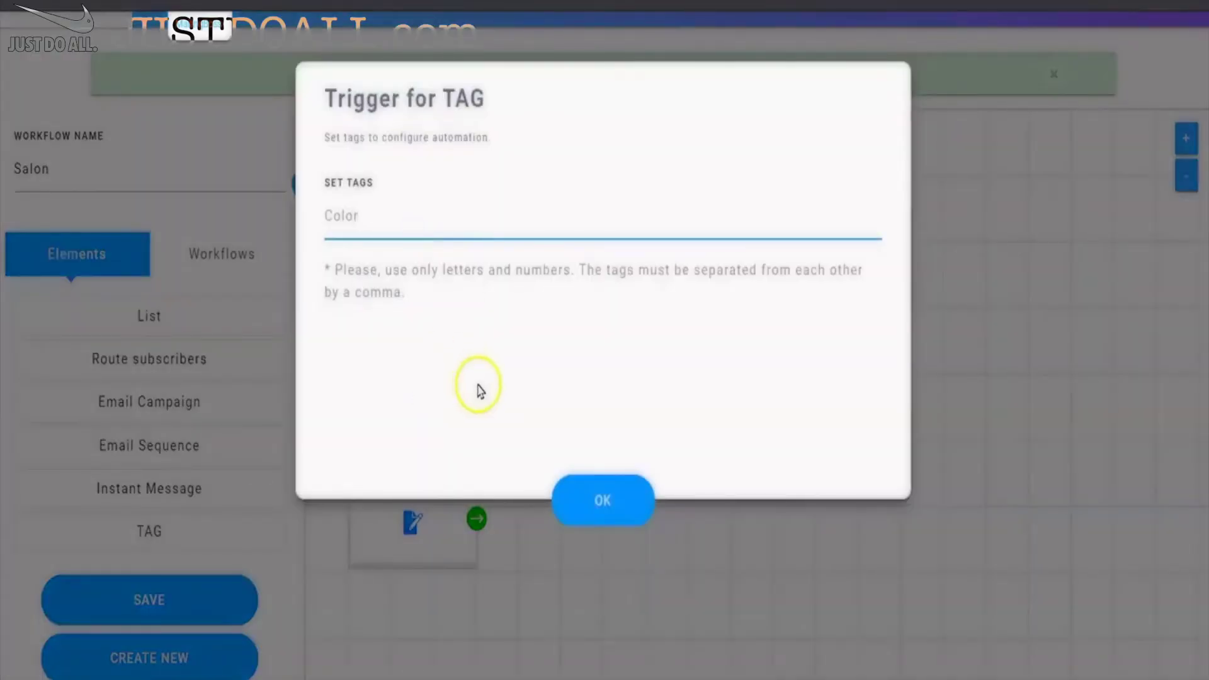
left_click(588, 503)
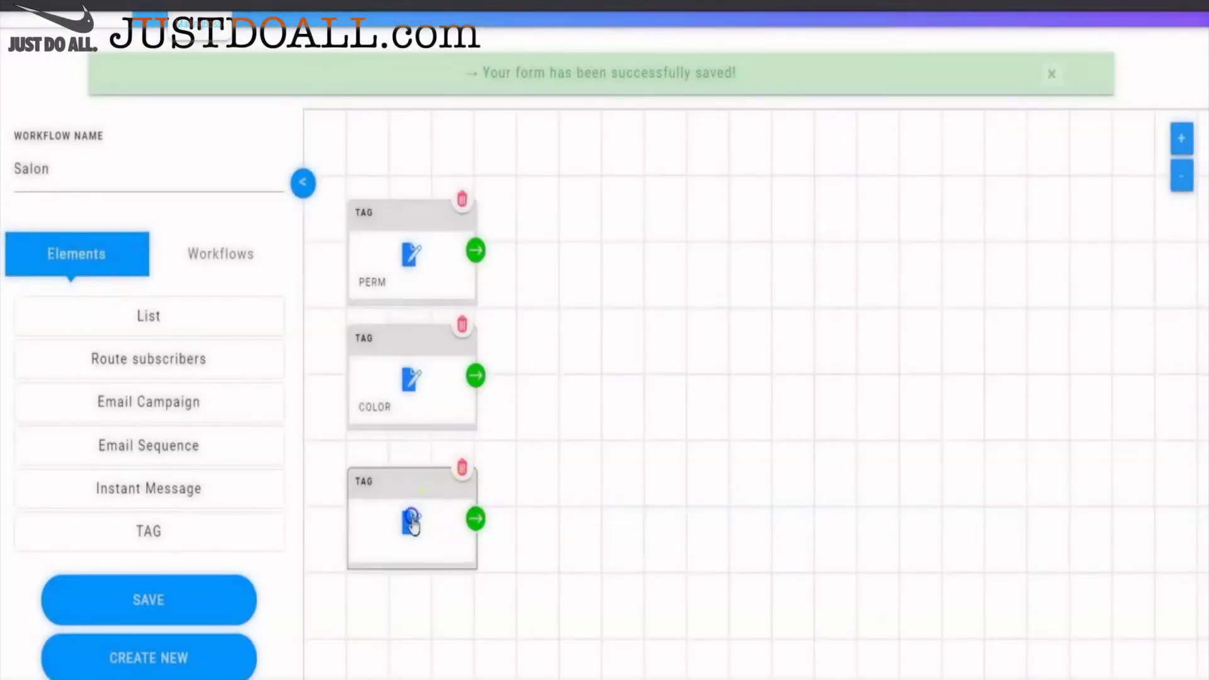
left_click(411, 520)
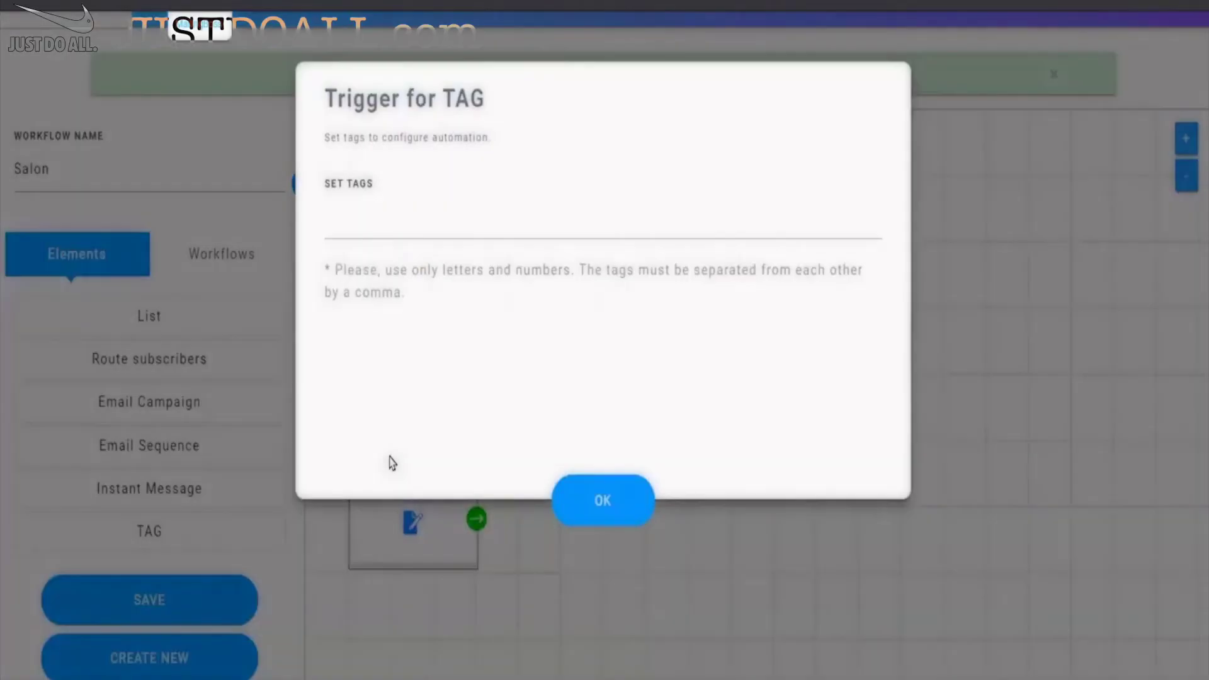
left_click(461, 231)
type("Cut")
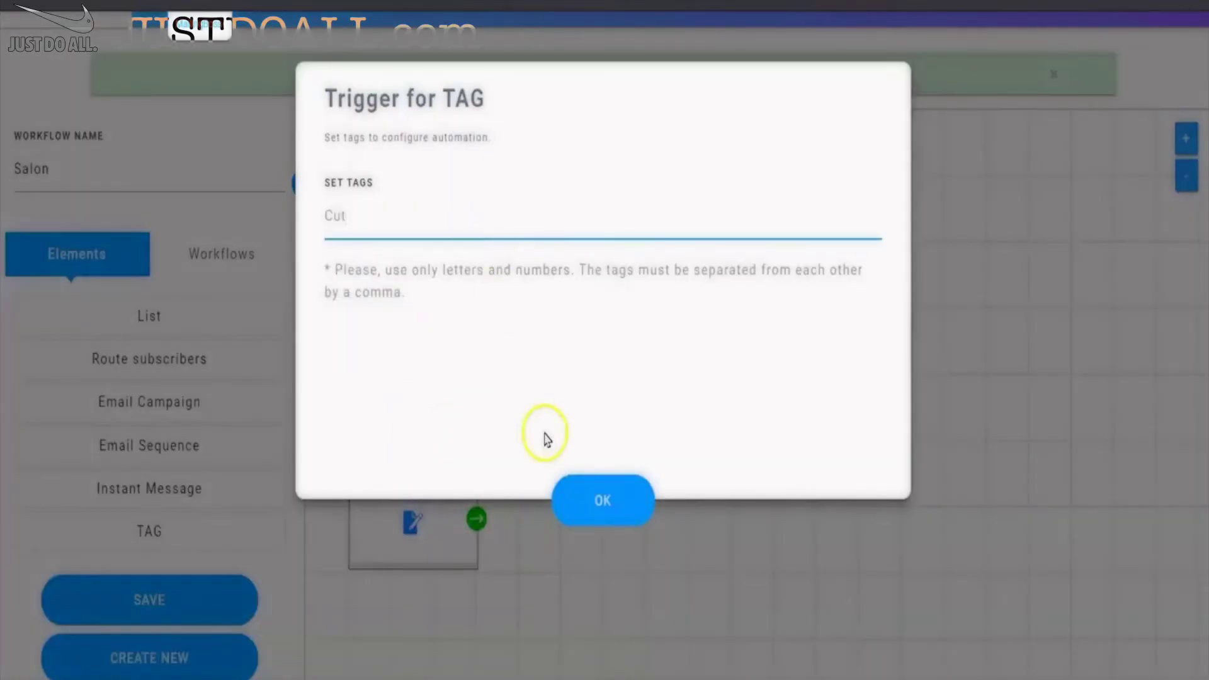
left_click(594, 500)
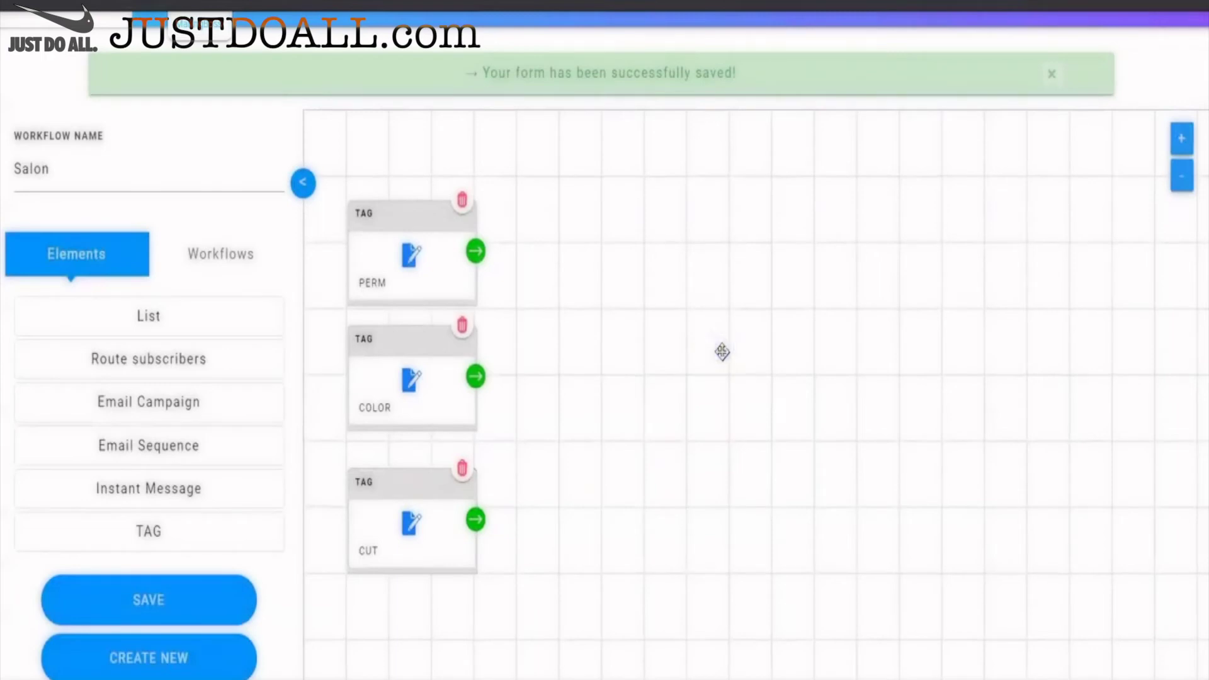
left_click(736, 352)
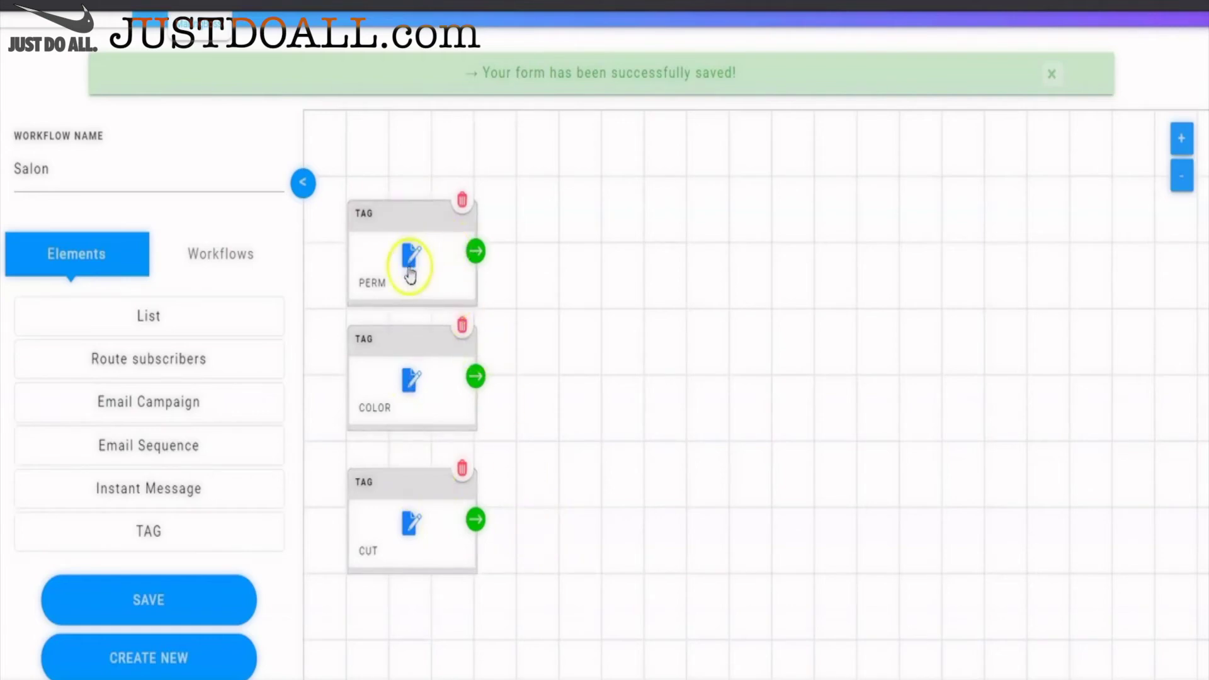
- Add a Move subscriber step after the PERM trigger
left_click(476, 253)
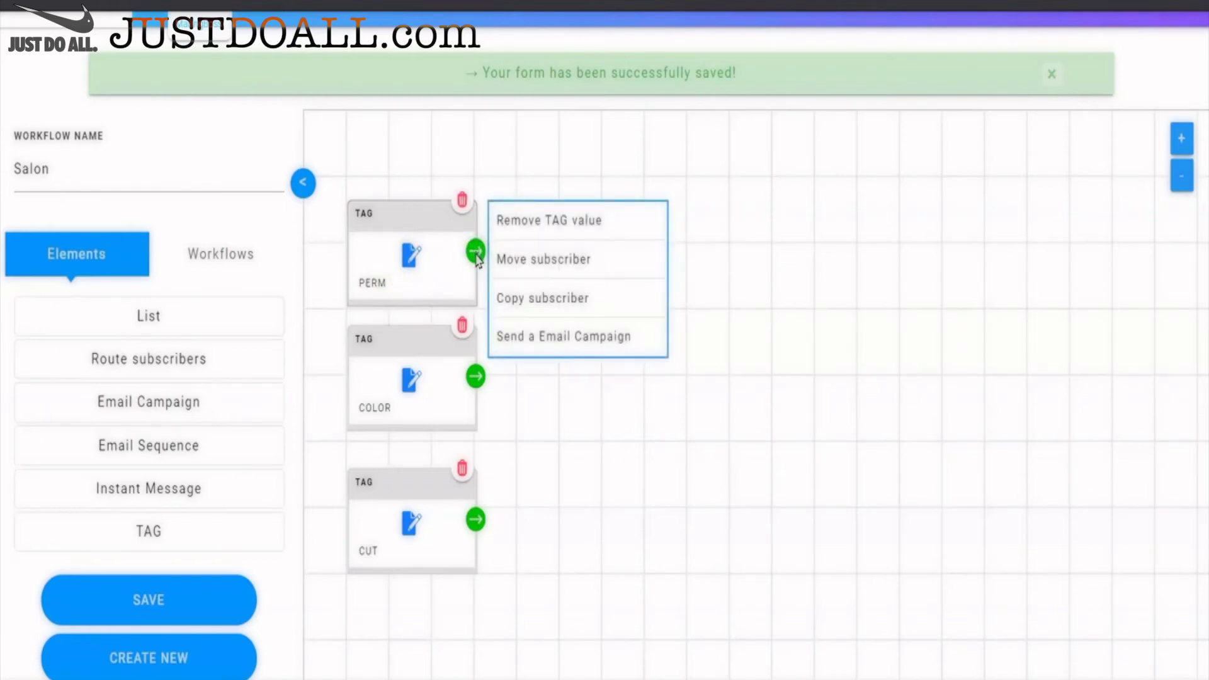
left_click(536, 261)
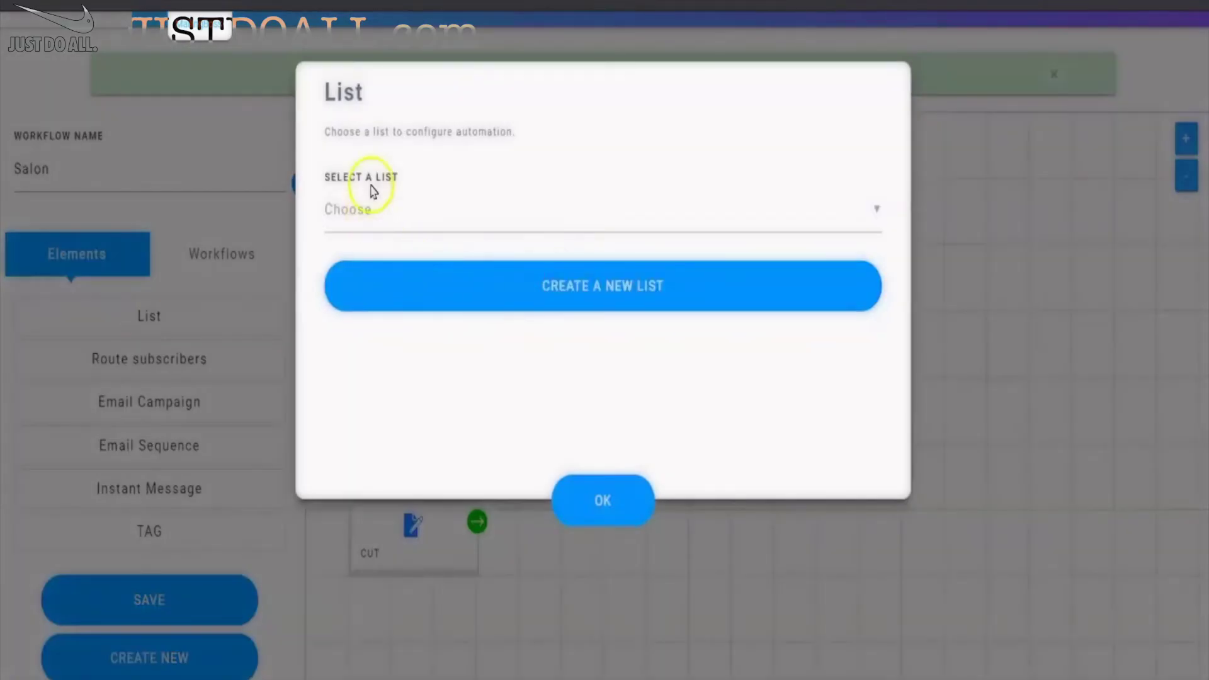
left_click(460, 200)
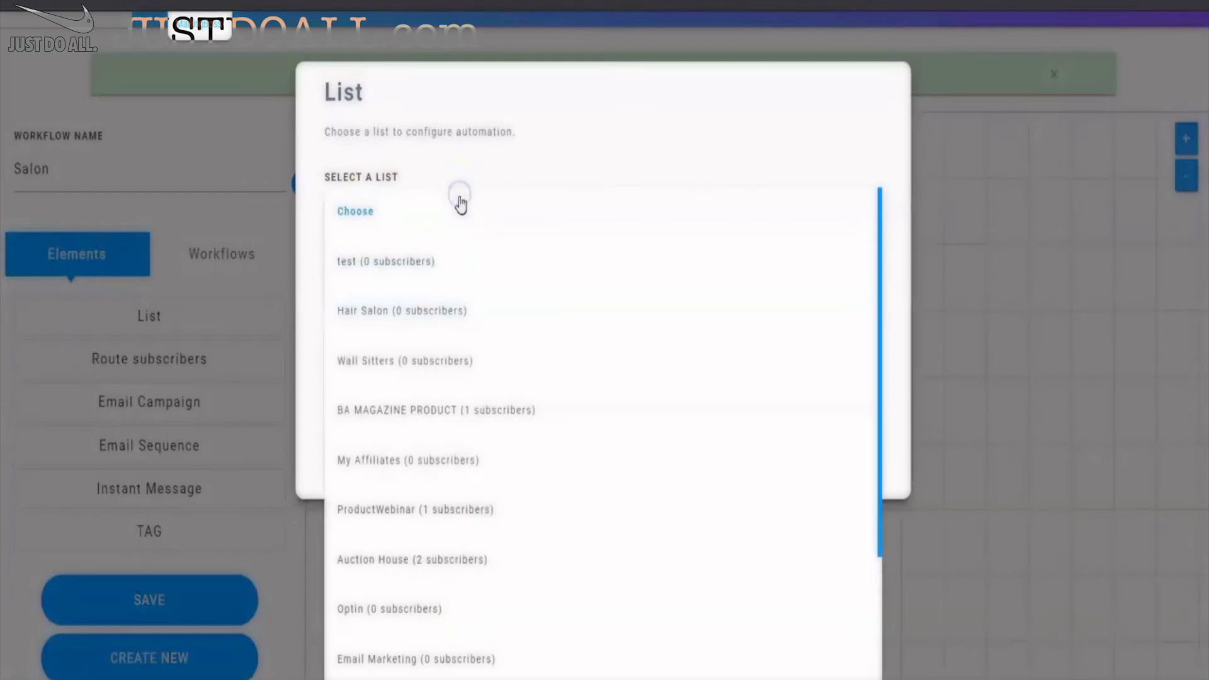
left_click(577, 139)
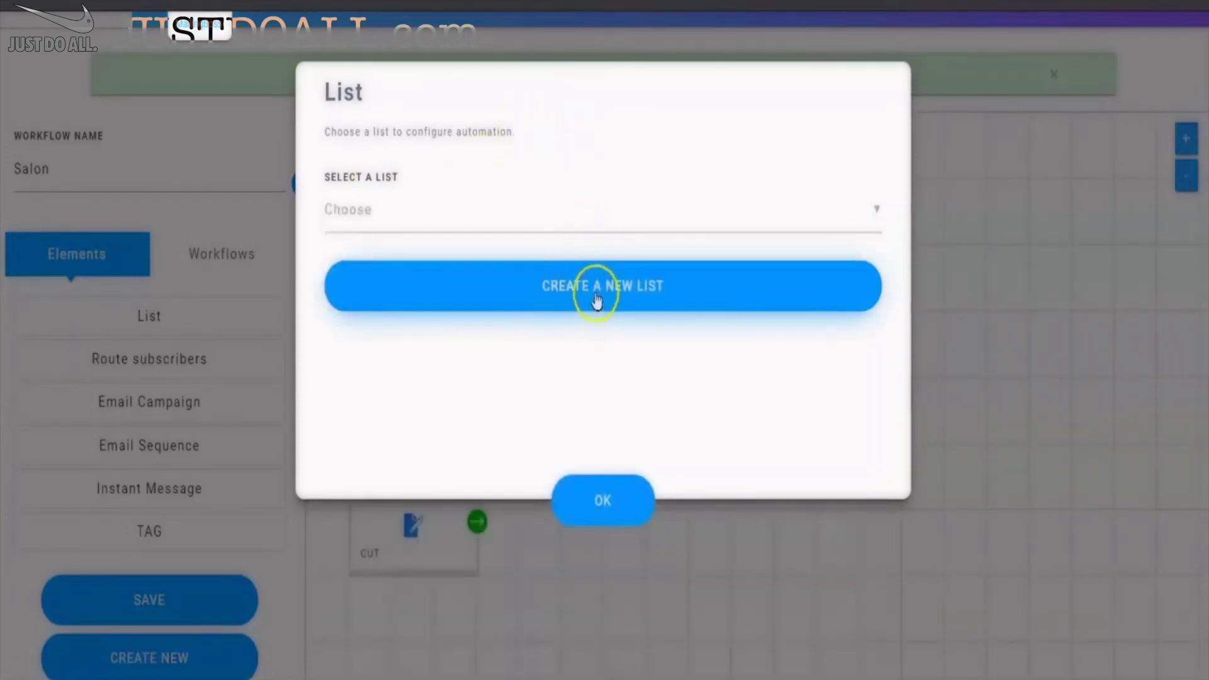
left_click(553, 289)
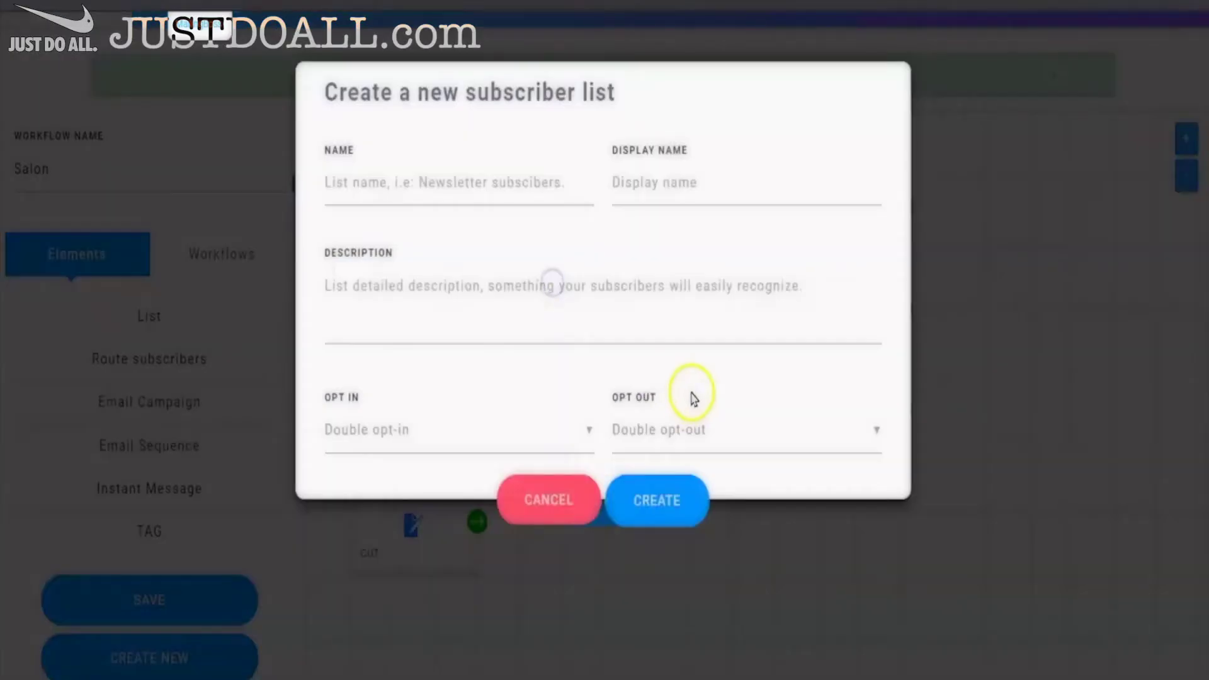
left_click(435, 185)
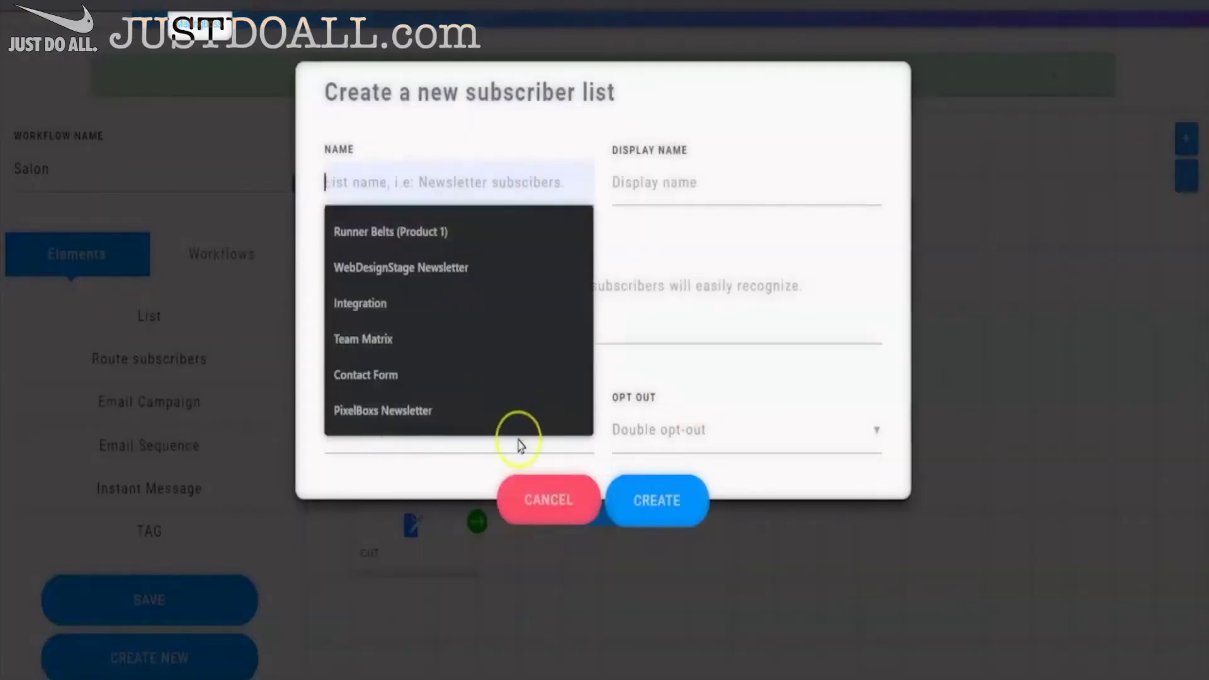
left_click(554, 499)
left_click(586, 502)
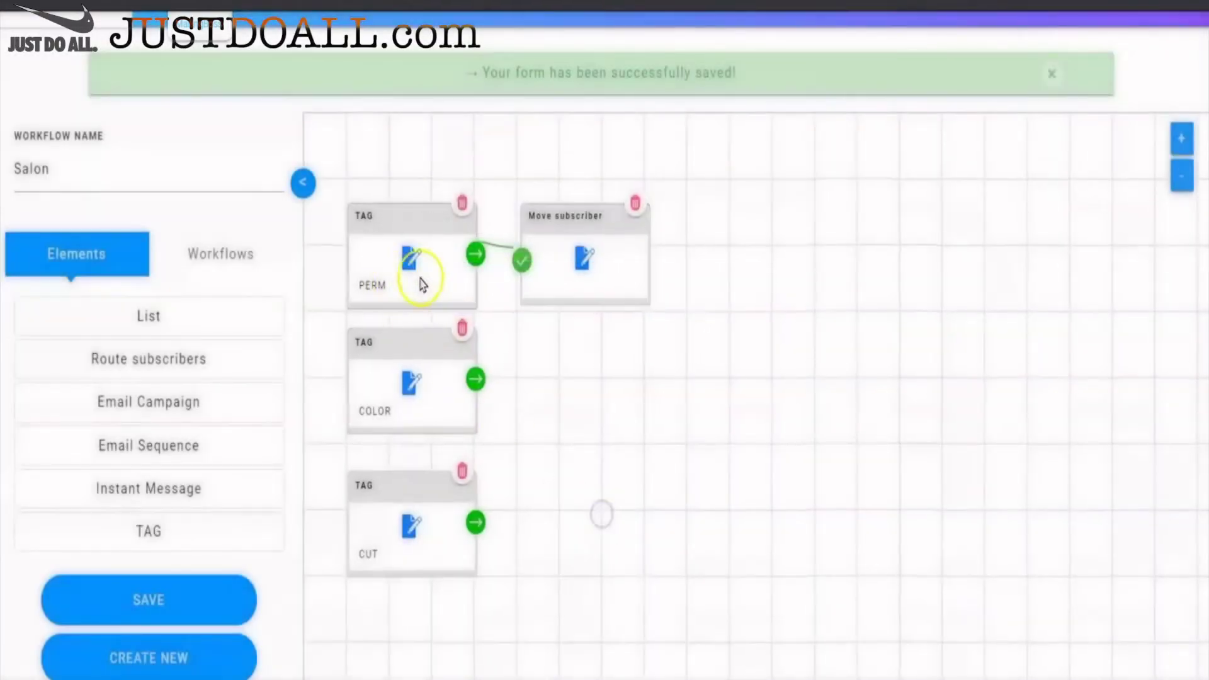
- Create a single opt-in list named Perm and make it the step's destination list
left_click(585, 258)
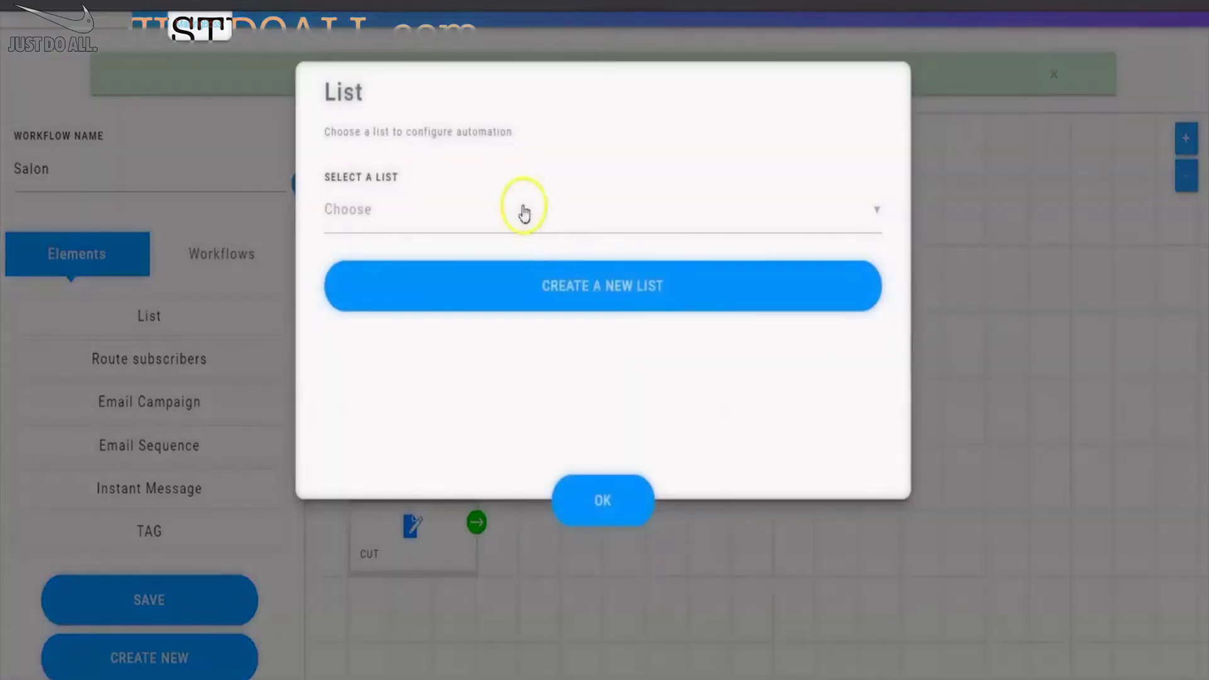
left_click(526, 211)
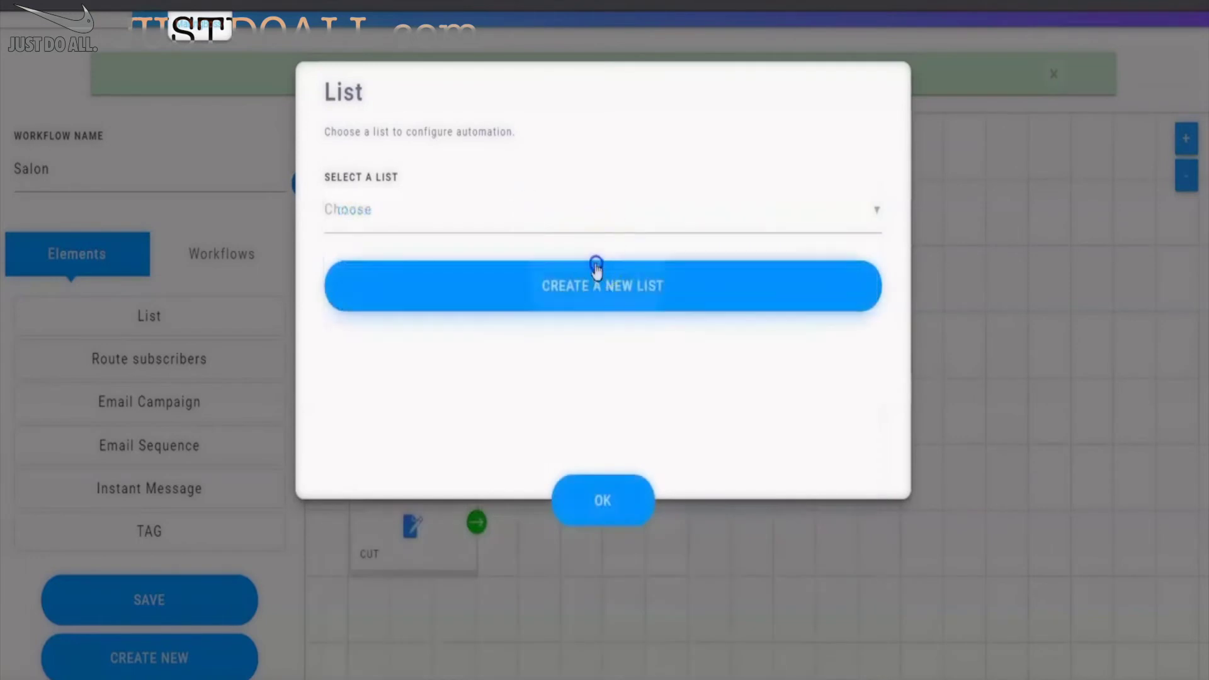
left_click(592, 274)
left_click(499, 182)
type("Perm")
key("Tab")
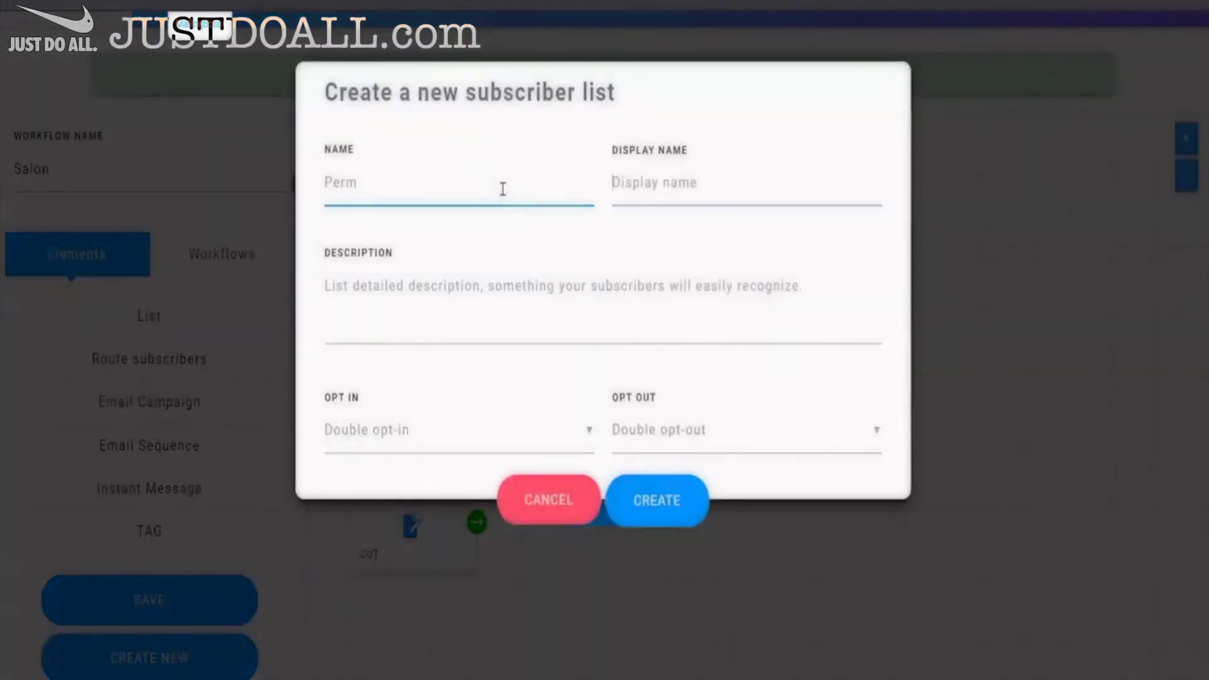
type("Perm")
key("Tab")
type("Pe")
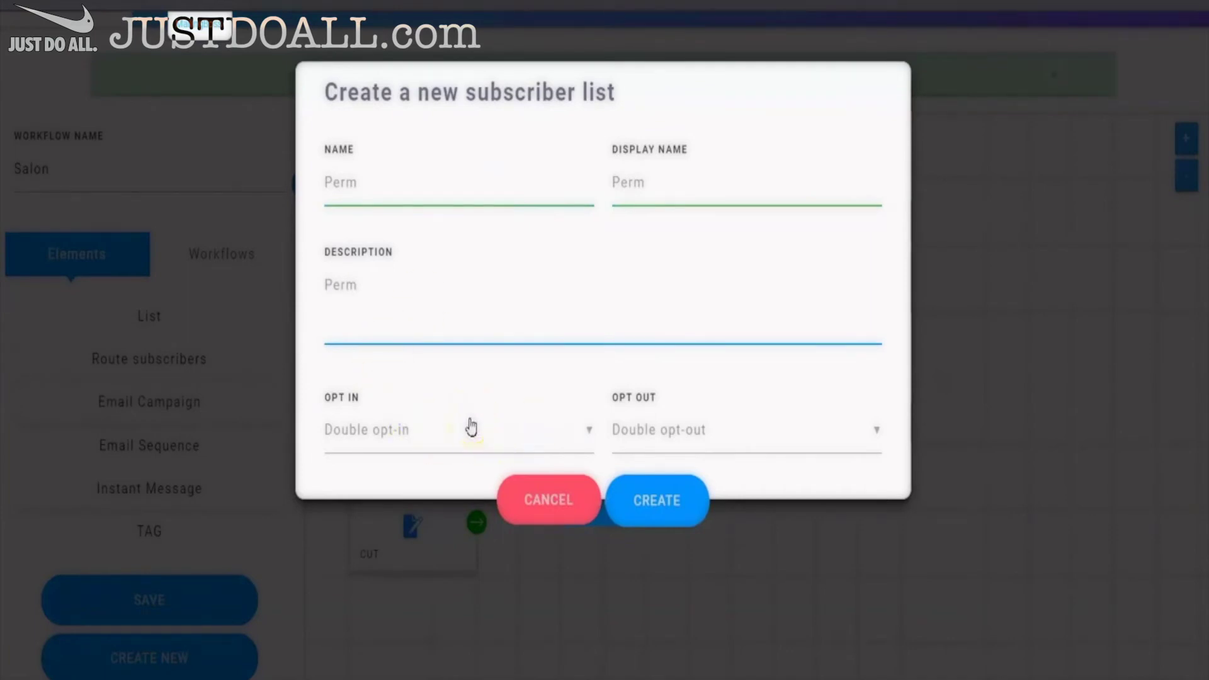
left_click(471, 429)
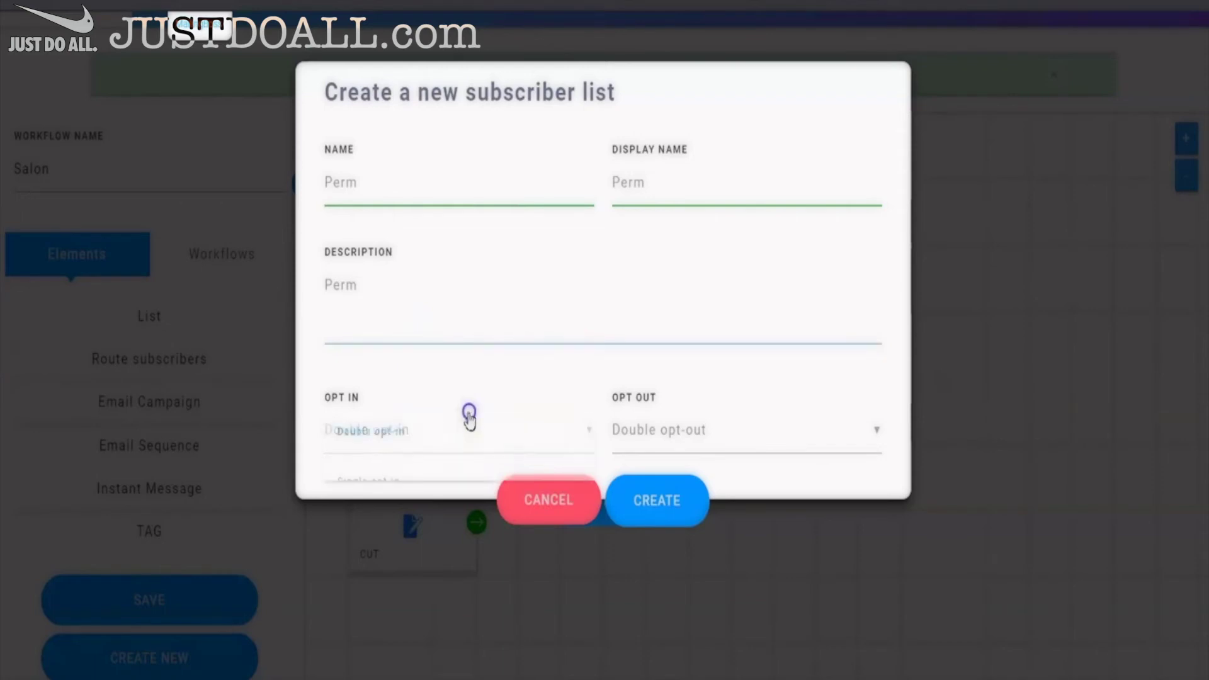
left_click(418, 471)
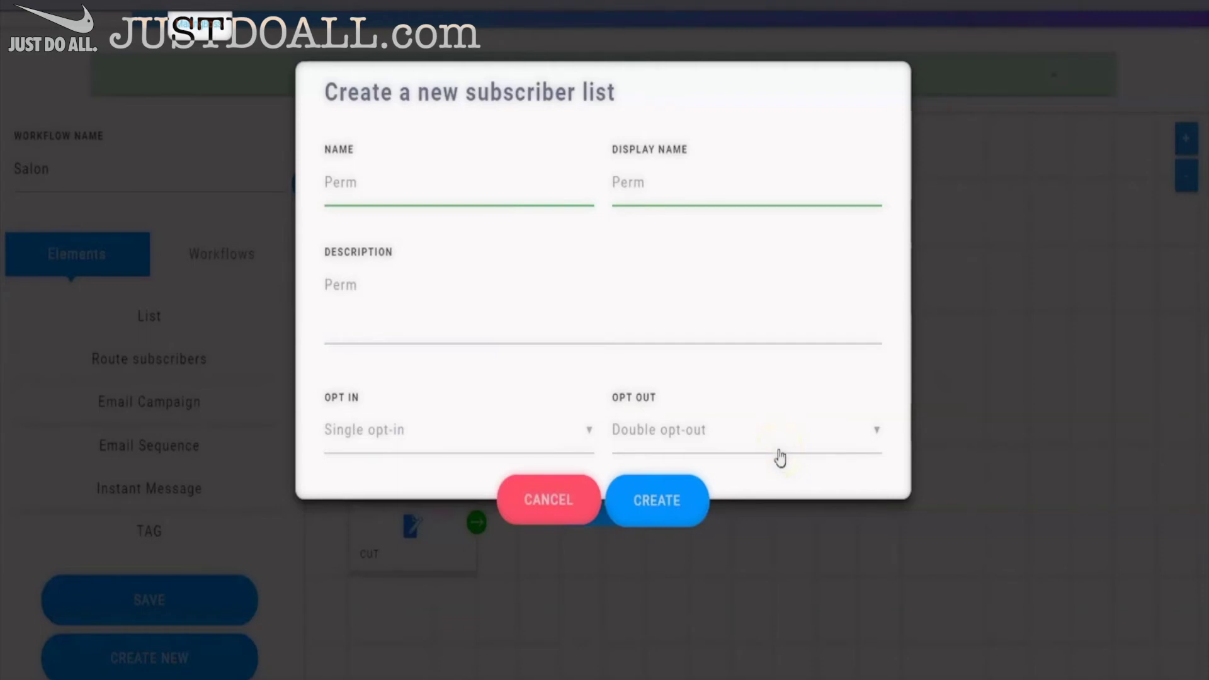
left_click(644, 501)
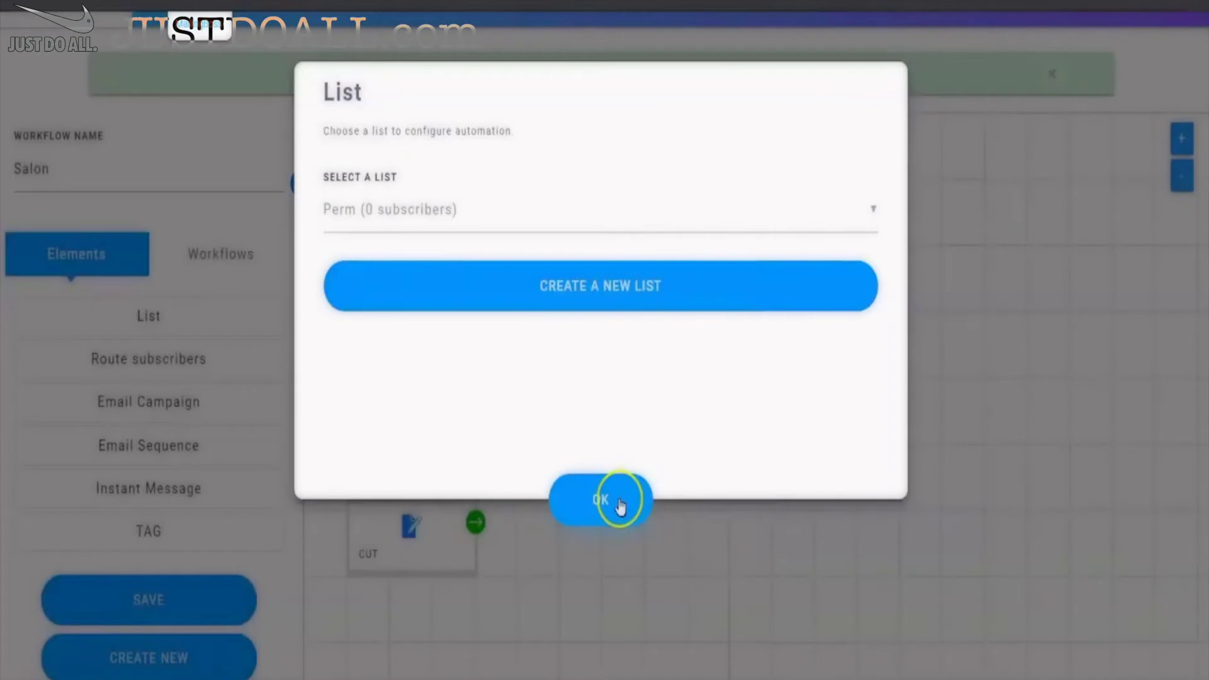
left_click(616, 498)
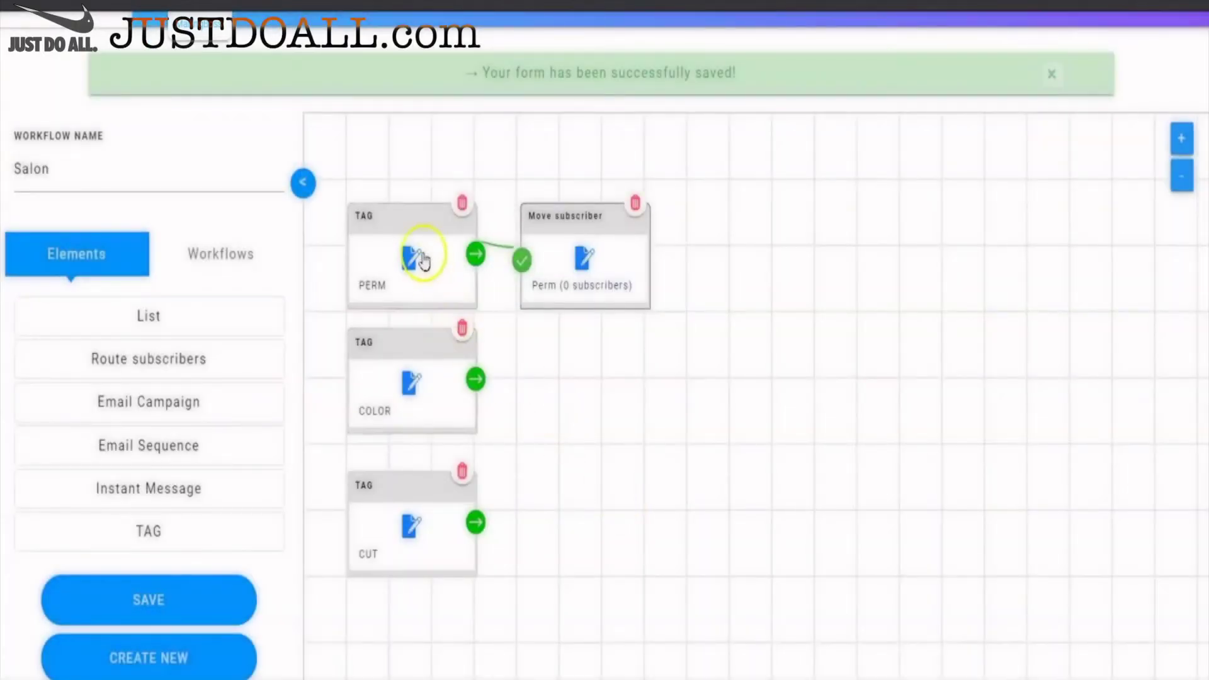
left_click_drag(600, 221, 643, 187)
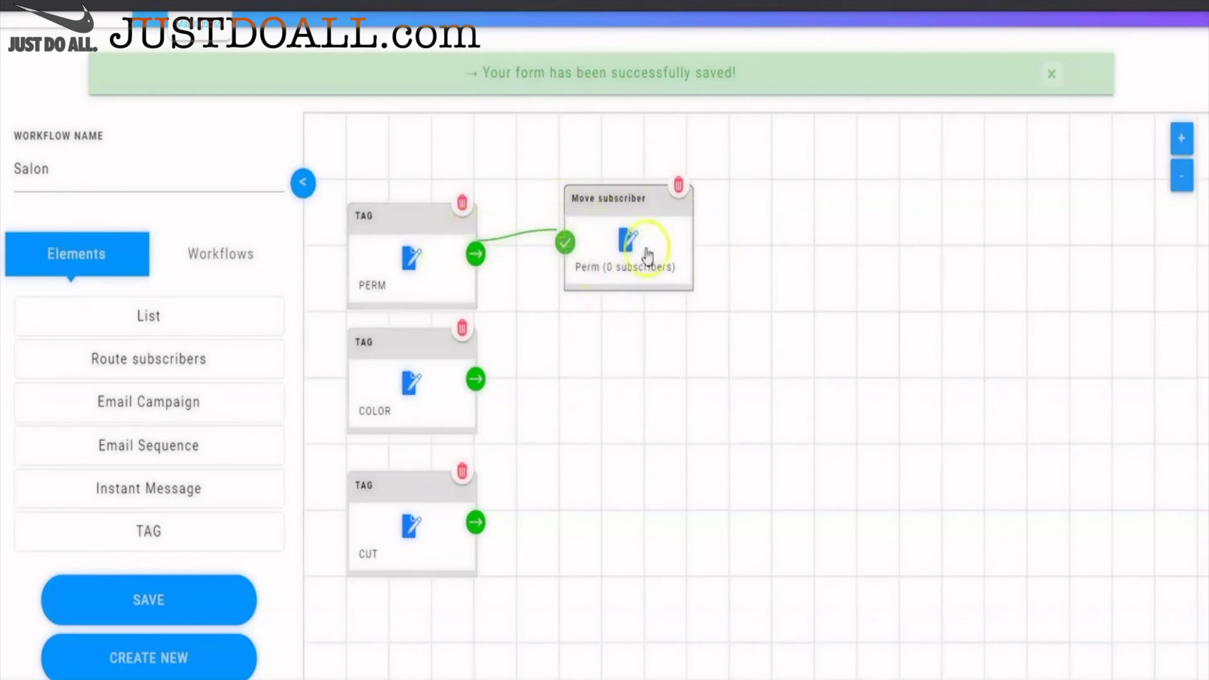
- Add a Move subscriber step after the COLOR trigger
left_click(475, 379)
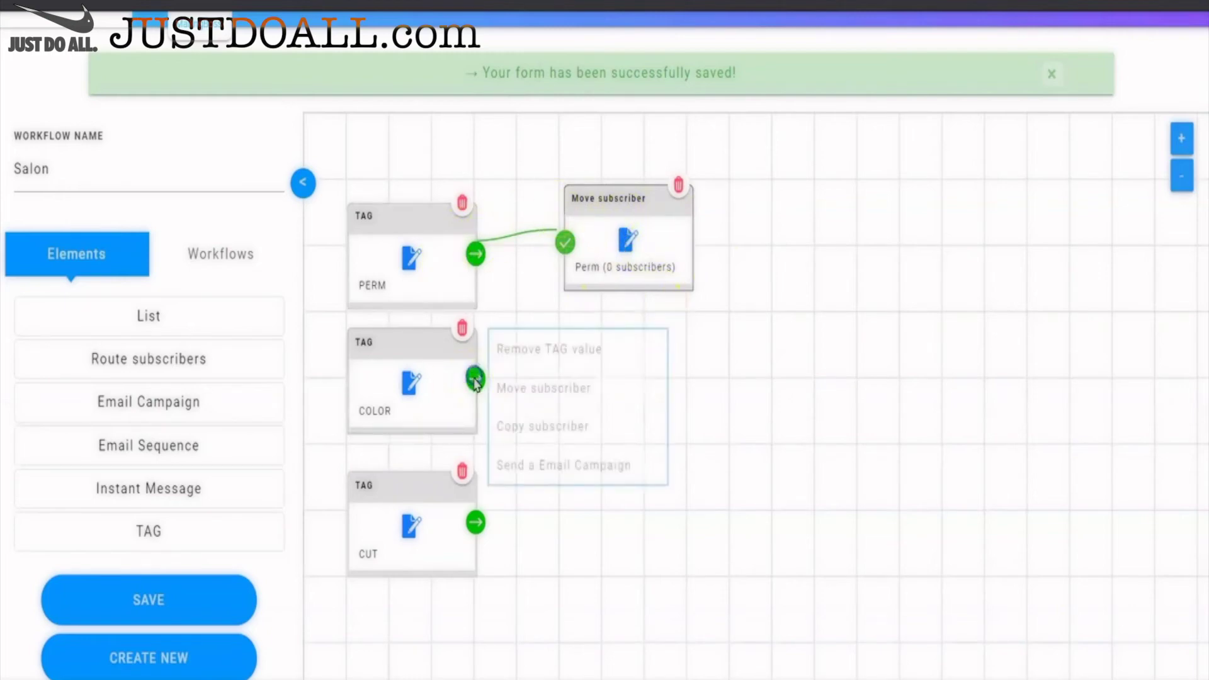
left_click(534, 396)
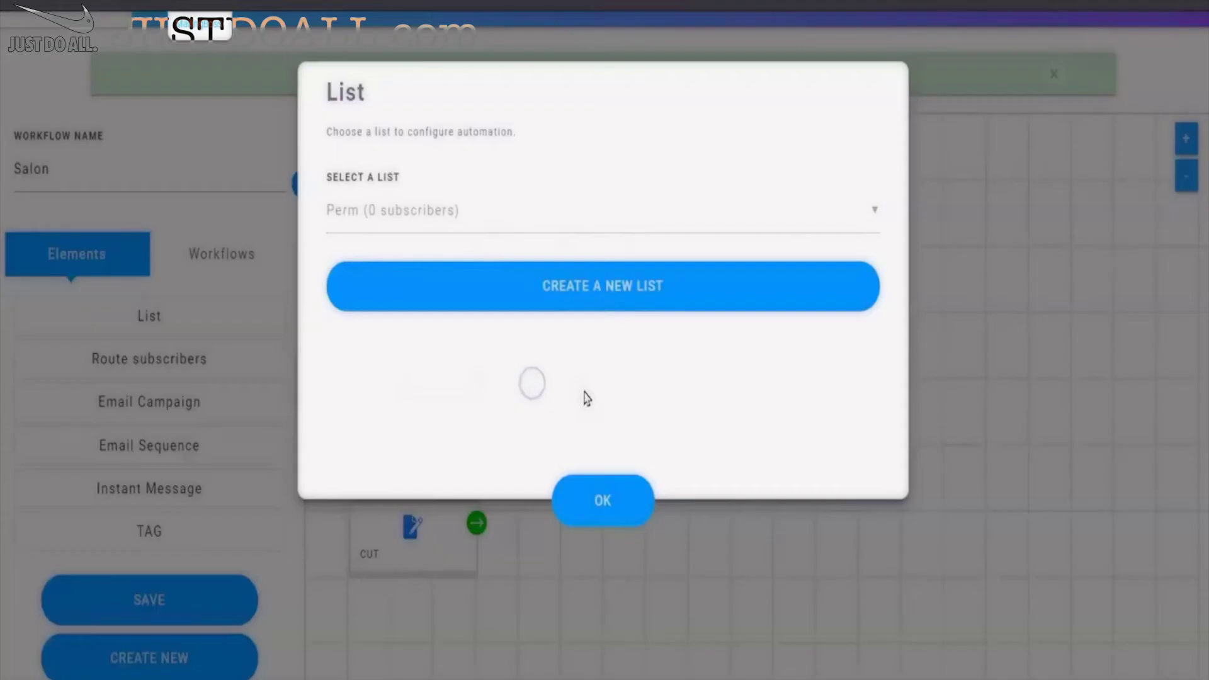
left_click(574, 191)
left_click(585, 267)
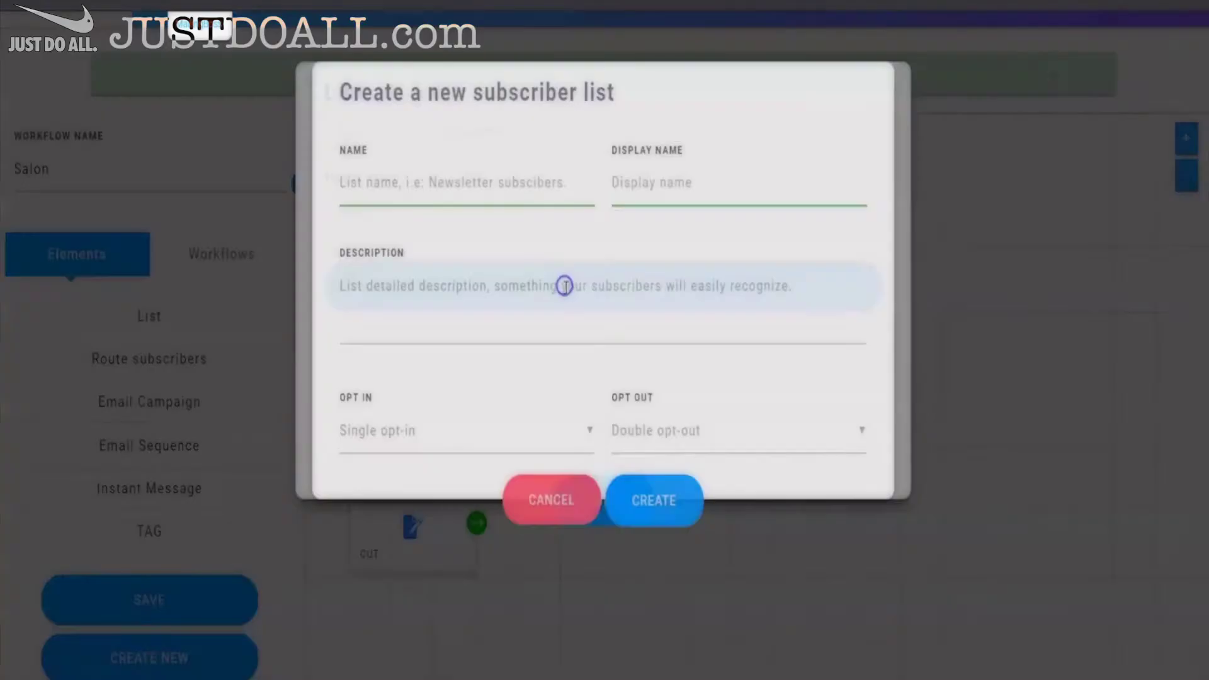
left_click(562, 494)
left_click(607, 508)
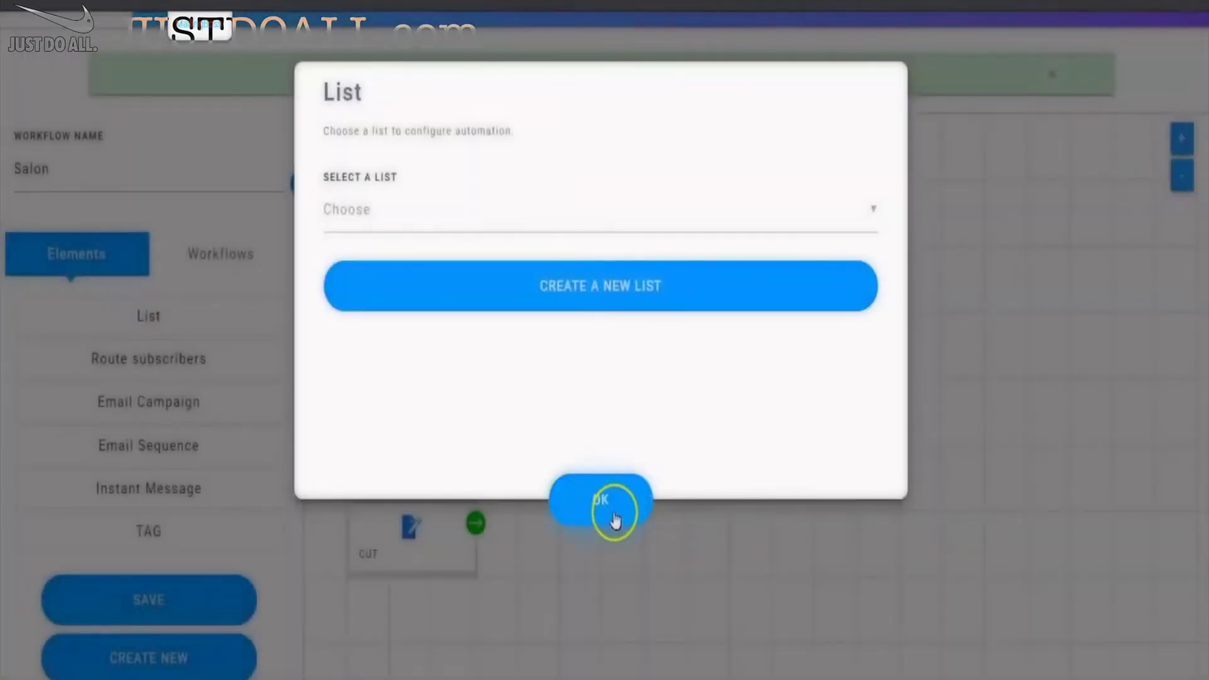
left_click(599, 502)
left_click(407, 393)
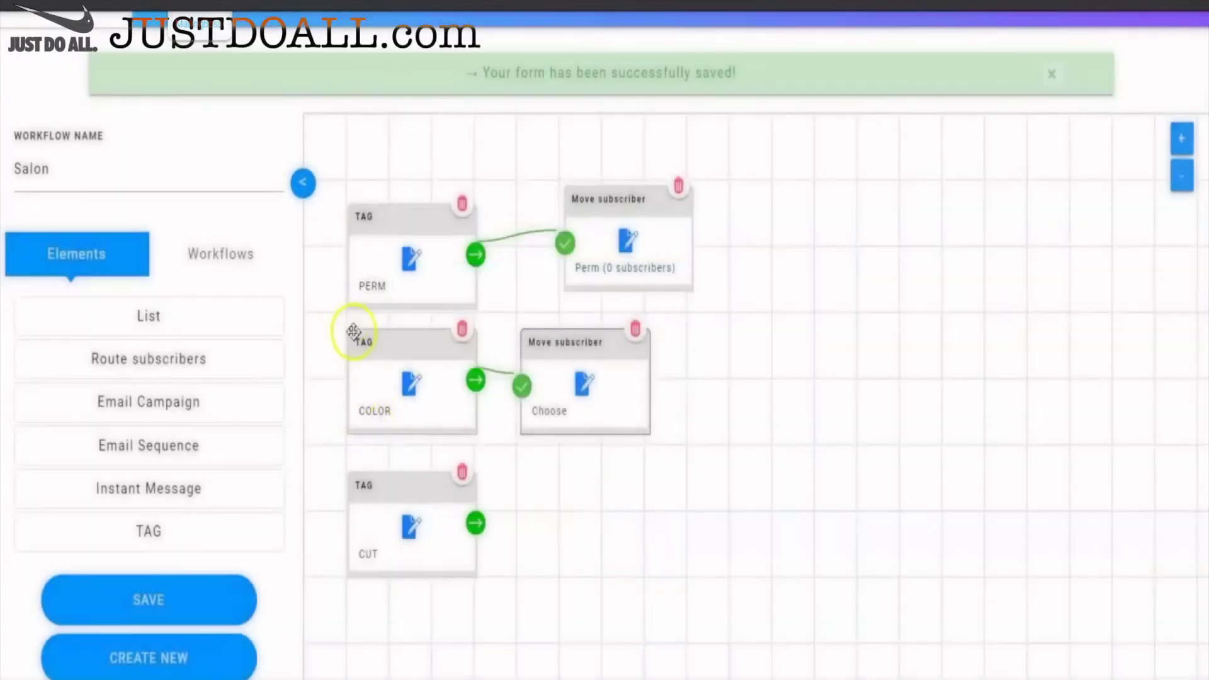
- Create a list named Color, set it as the step's destination, and align it under Perm
left_click(587, 385)
left_click(510, 278)
left_click(459, 161)
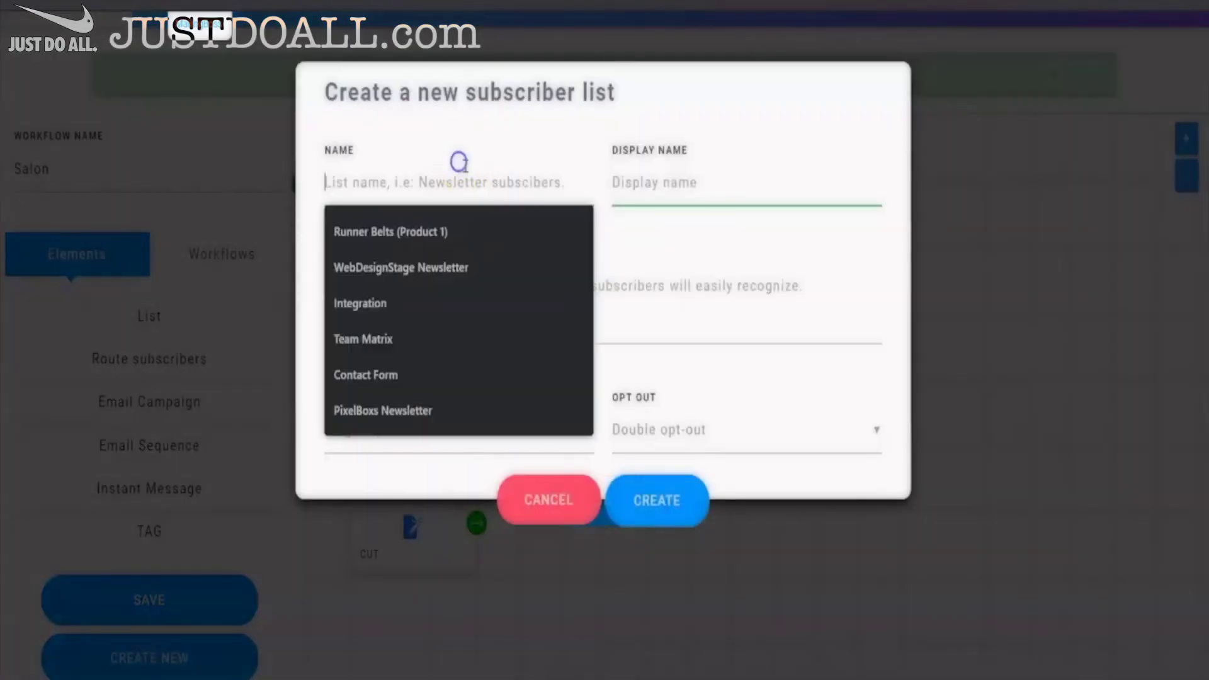
type("ColorColor")
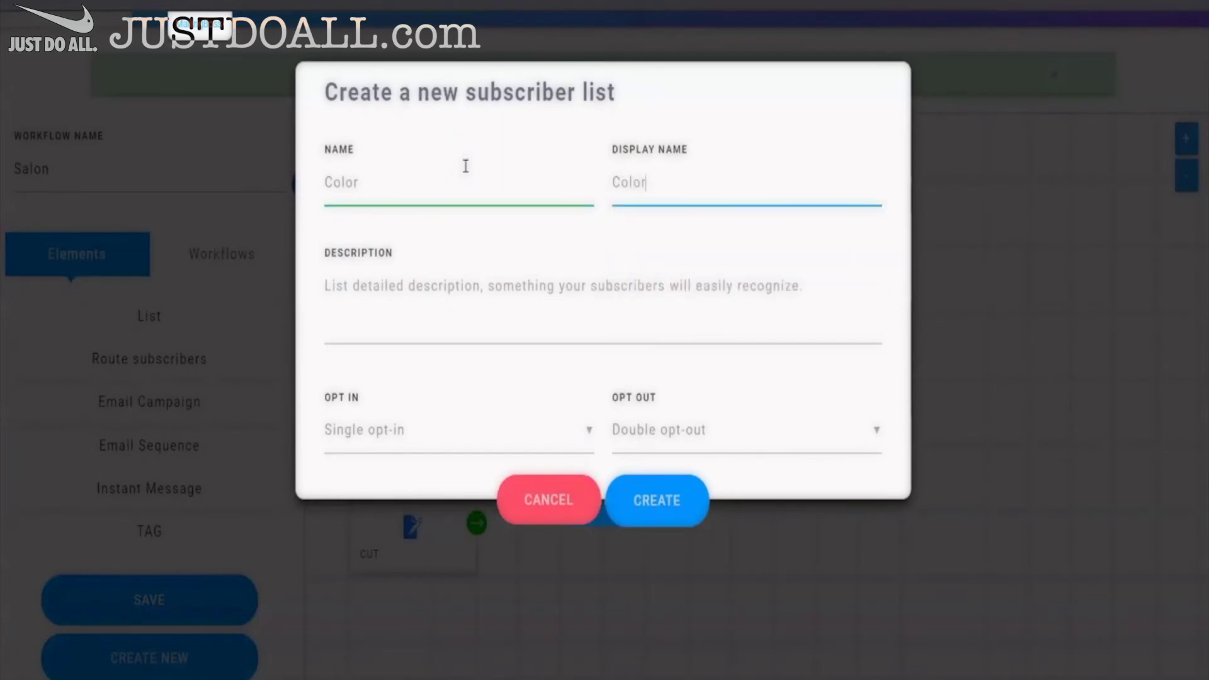
key("Tab")
type("color")
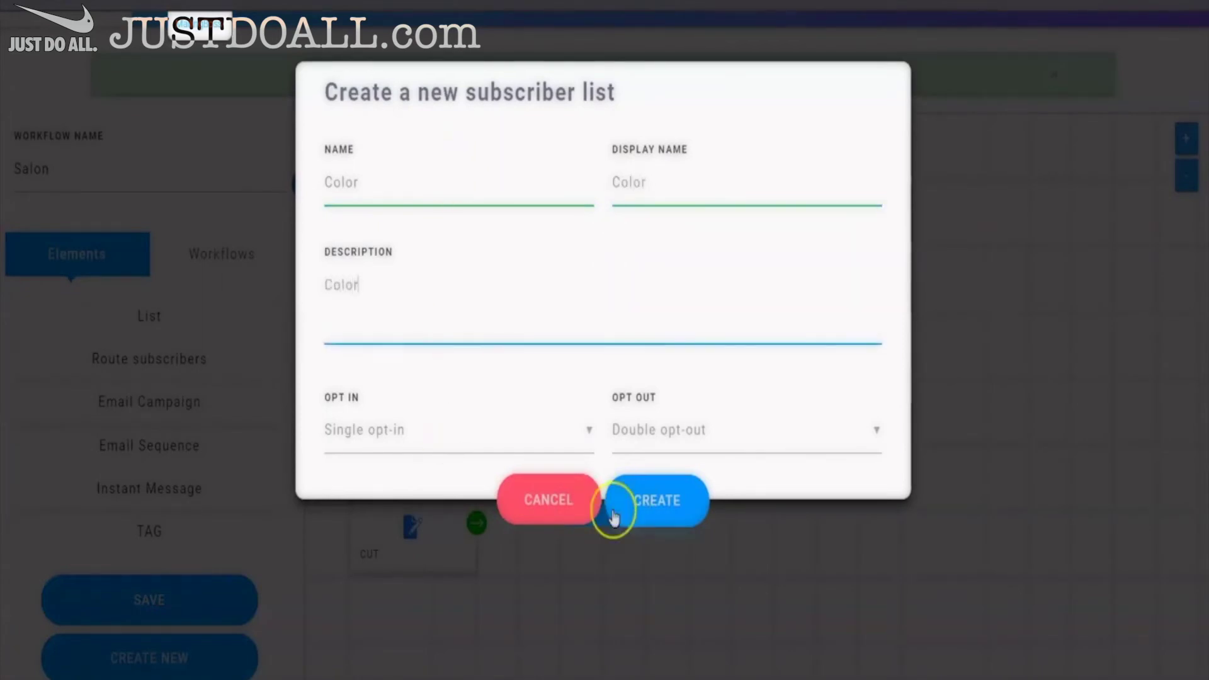
left_click(659, 497)
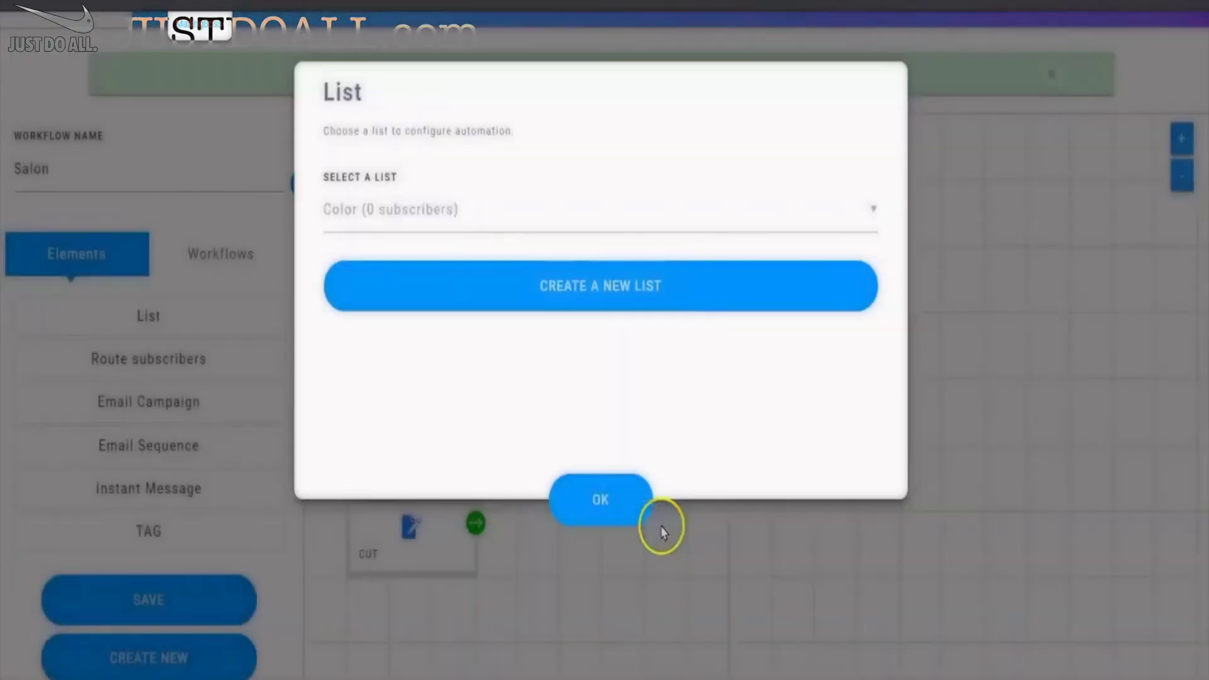
left_click(605, 507)
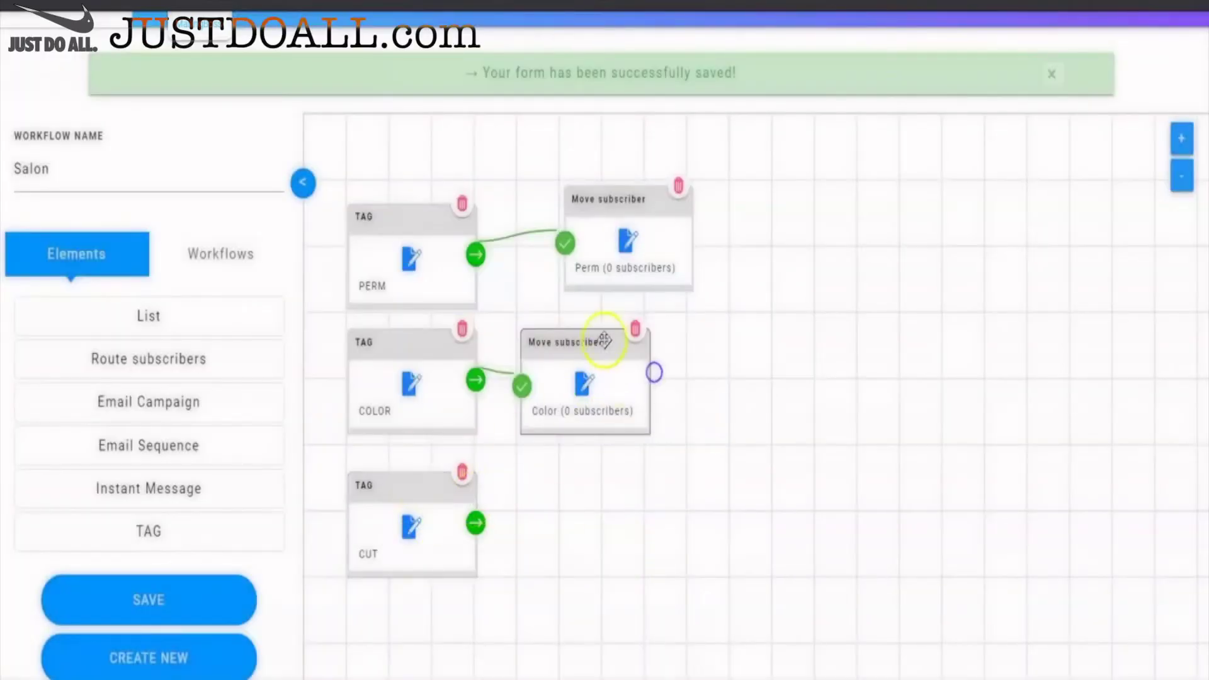
left_click_drag(601, 333, 647, 338)
- Verify the CUT trigger's tag and add a Move subscriber step after it
left_click(411, 527)
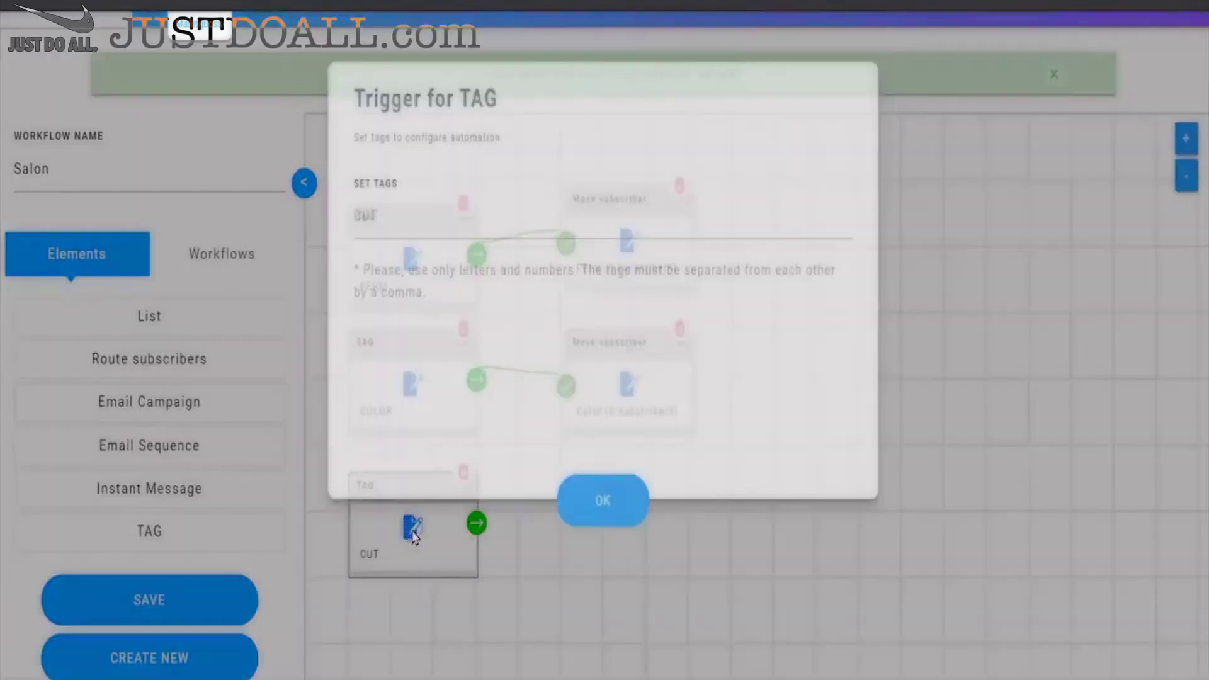
left_click(509, 212)
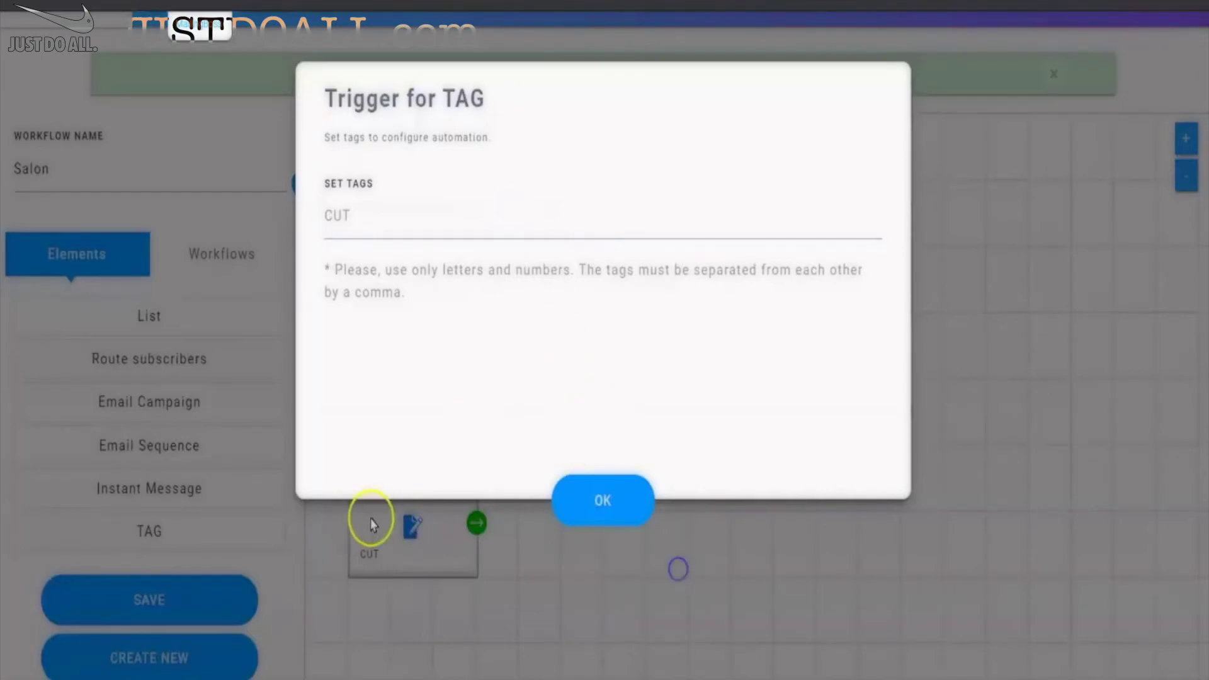
left_click(599, 495)
left_click(476, 524)
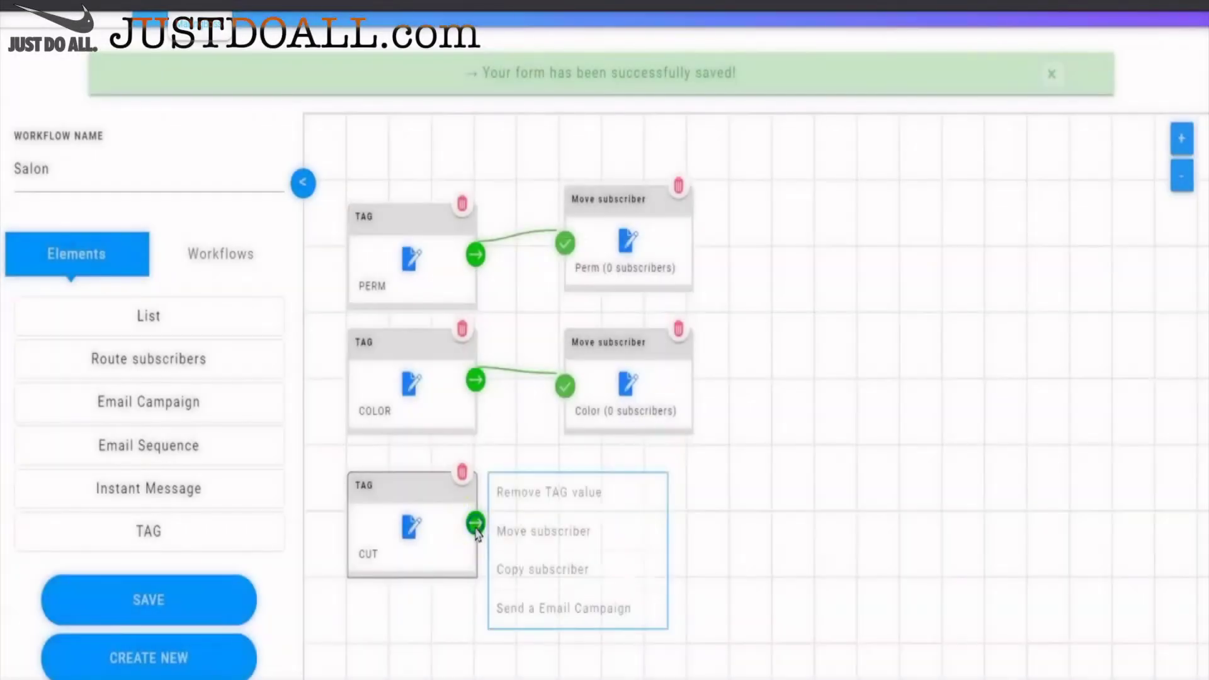
left_click(545, 531)
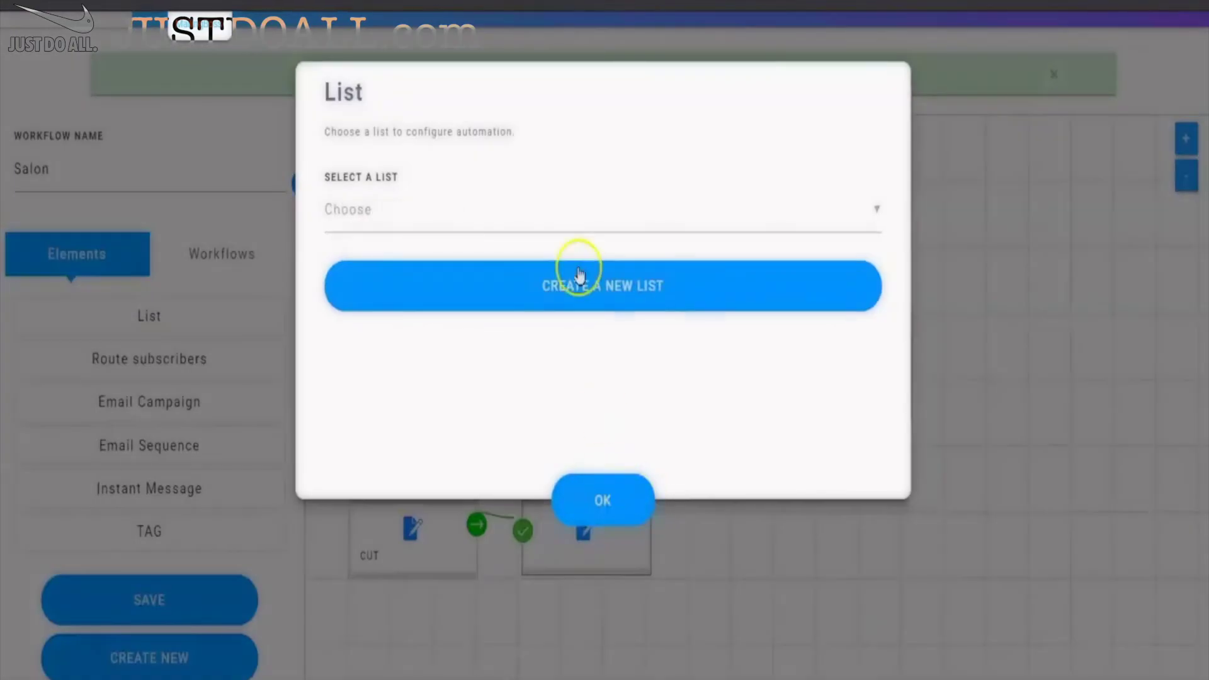
- Create a list named Cut and set it as the step's destination list
left_click(628, 277)
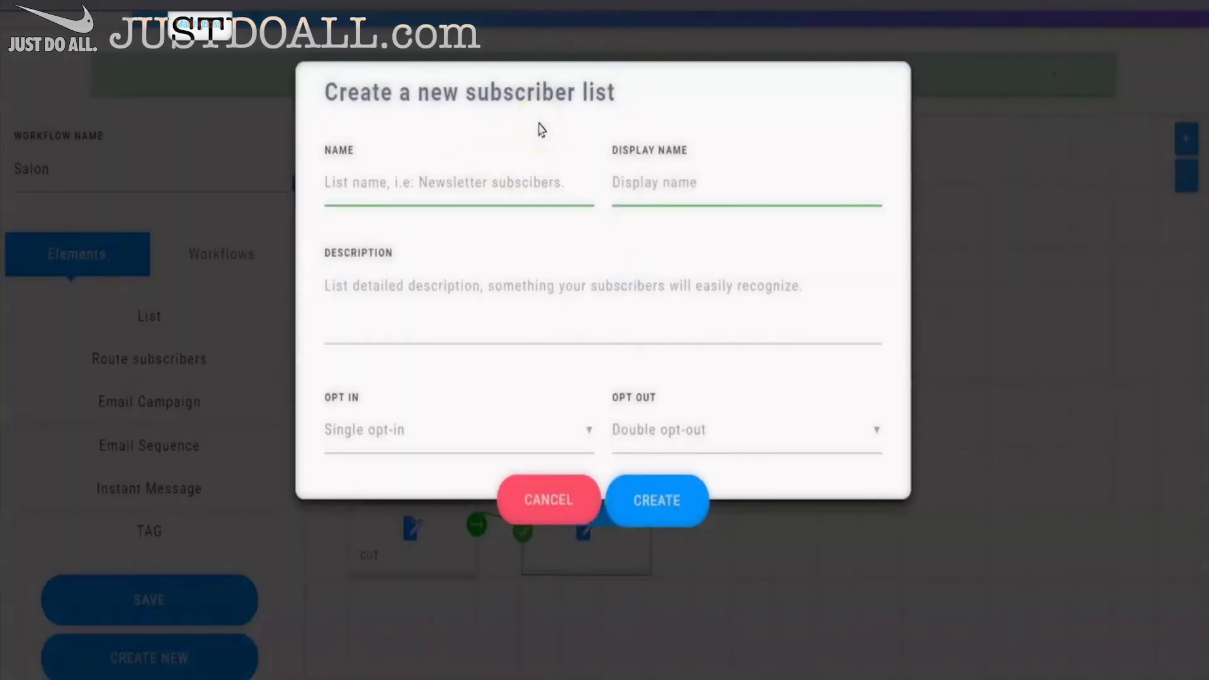
left_click(513, 175)
type("Cut")
key("Tab")
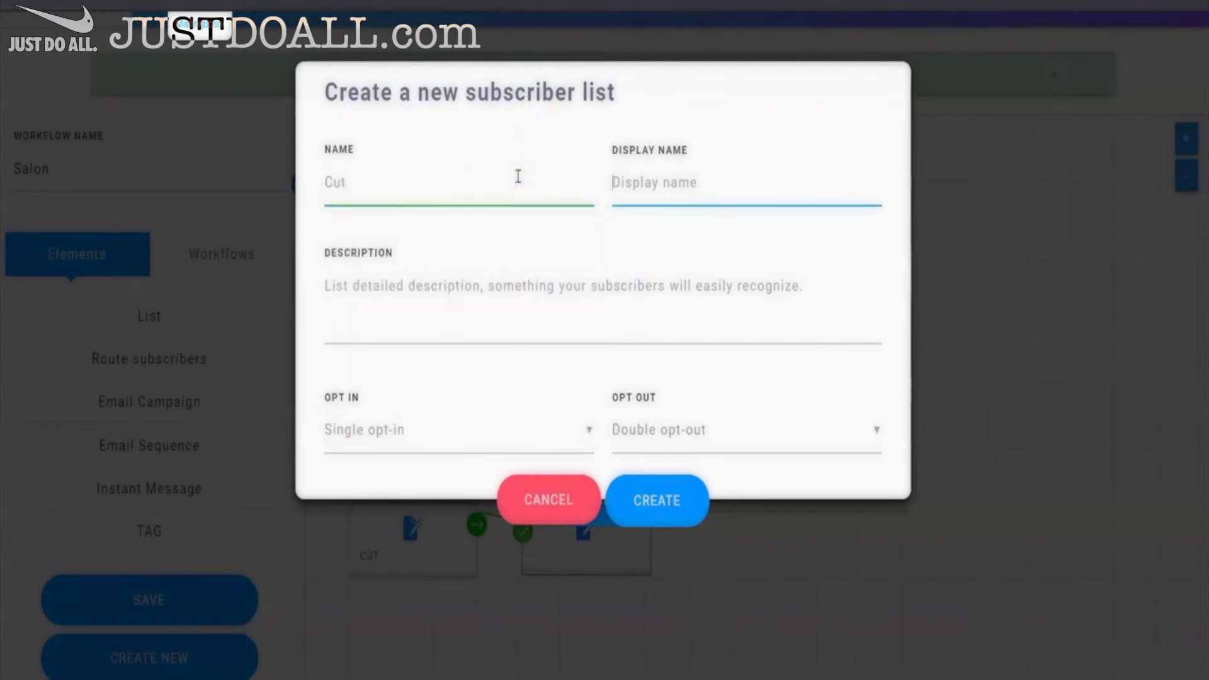
type("Cut")
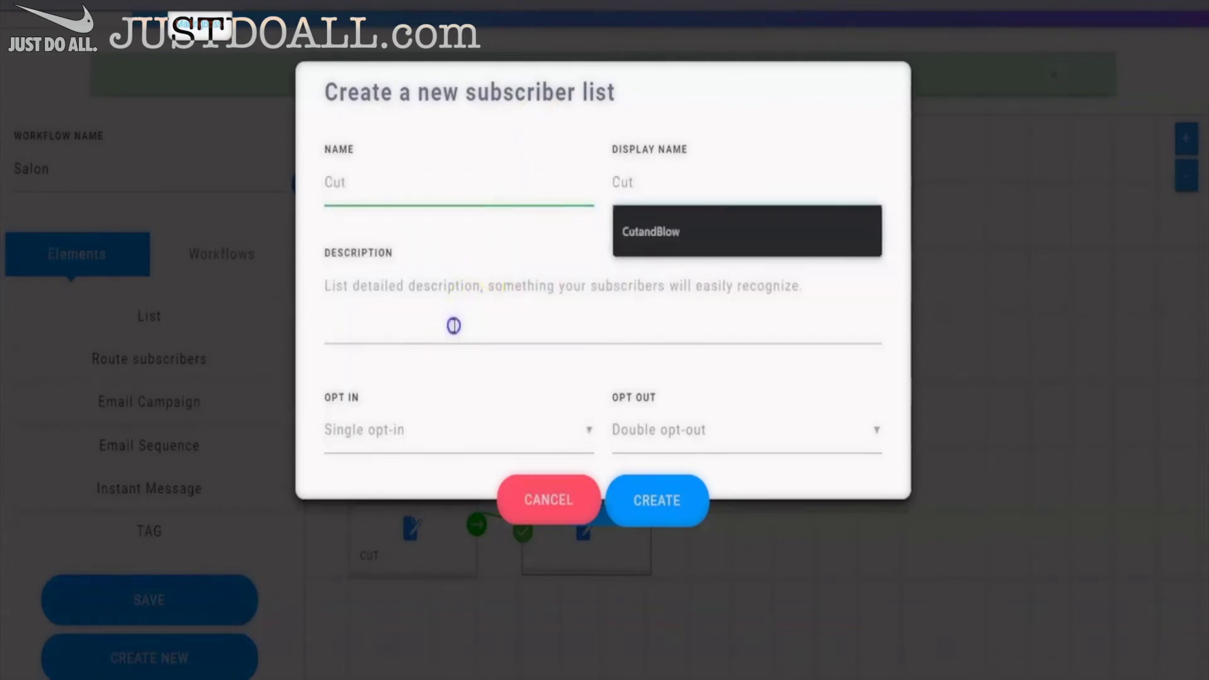
left_click(454, 324)
type("Cut")
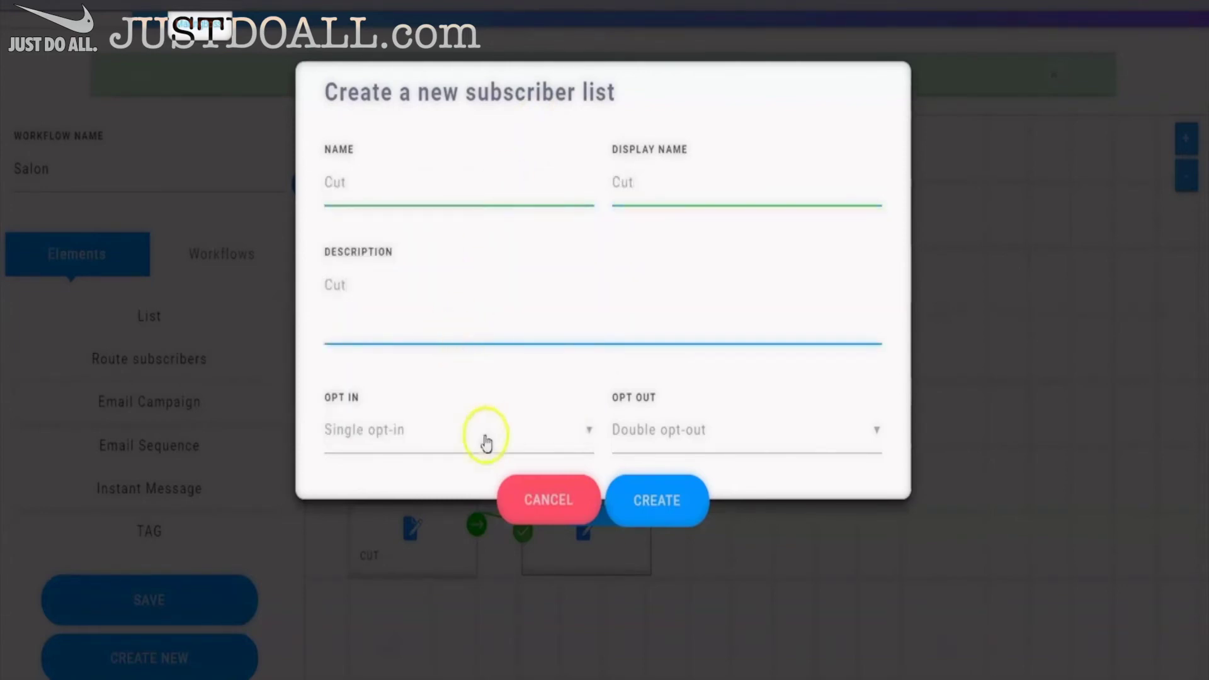
left_click(681, 500)
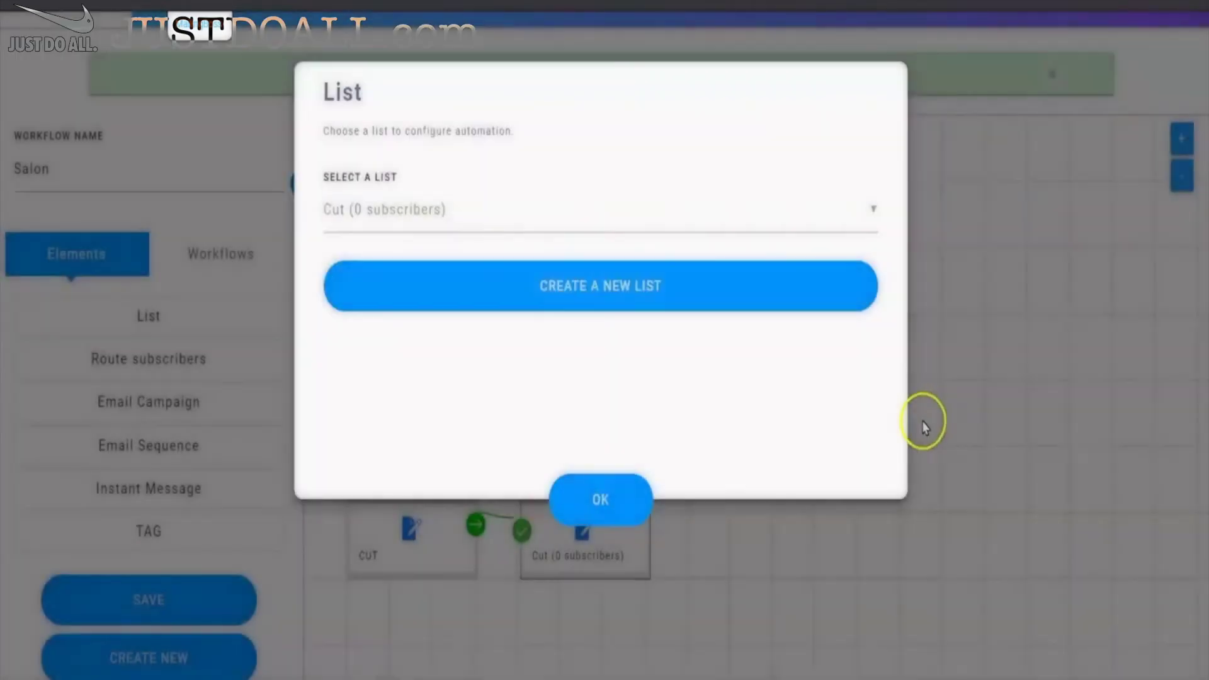
left_click(590, 496)
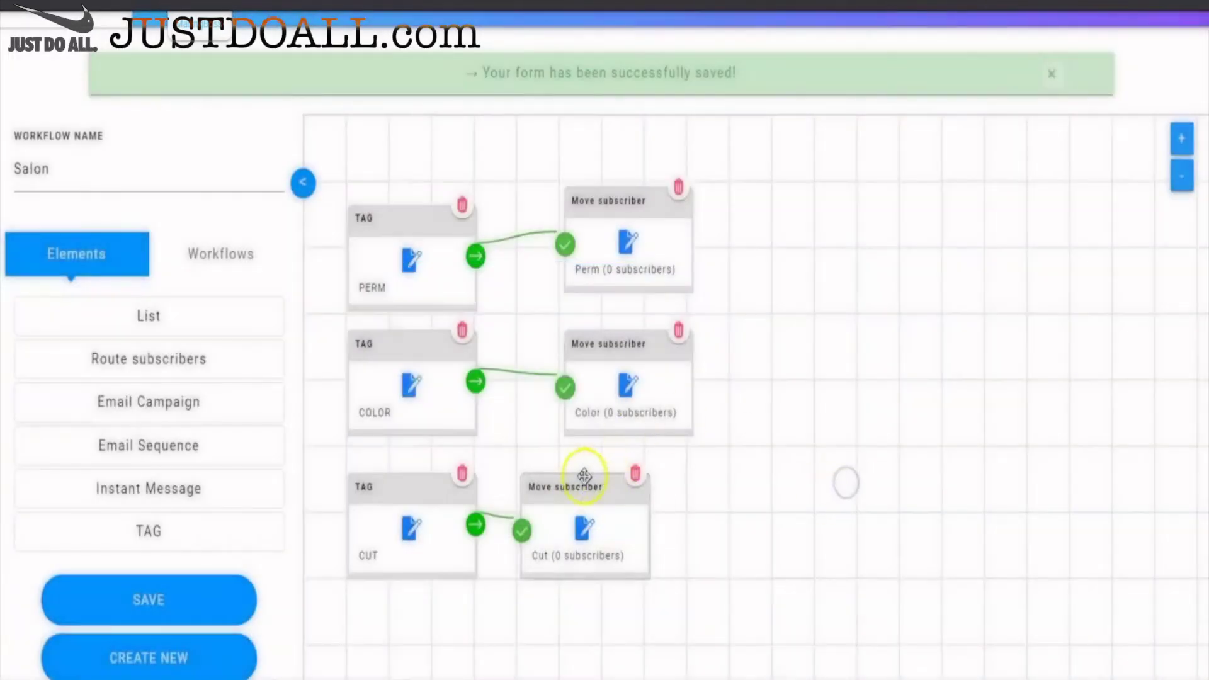
- Align the Cut step under the other steps and save the Salon workflow
left_click_drag(586, 486, 630, 486)
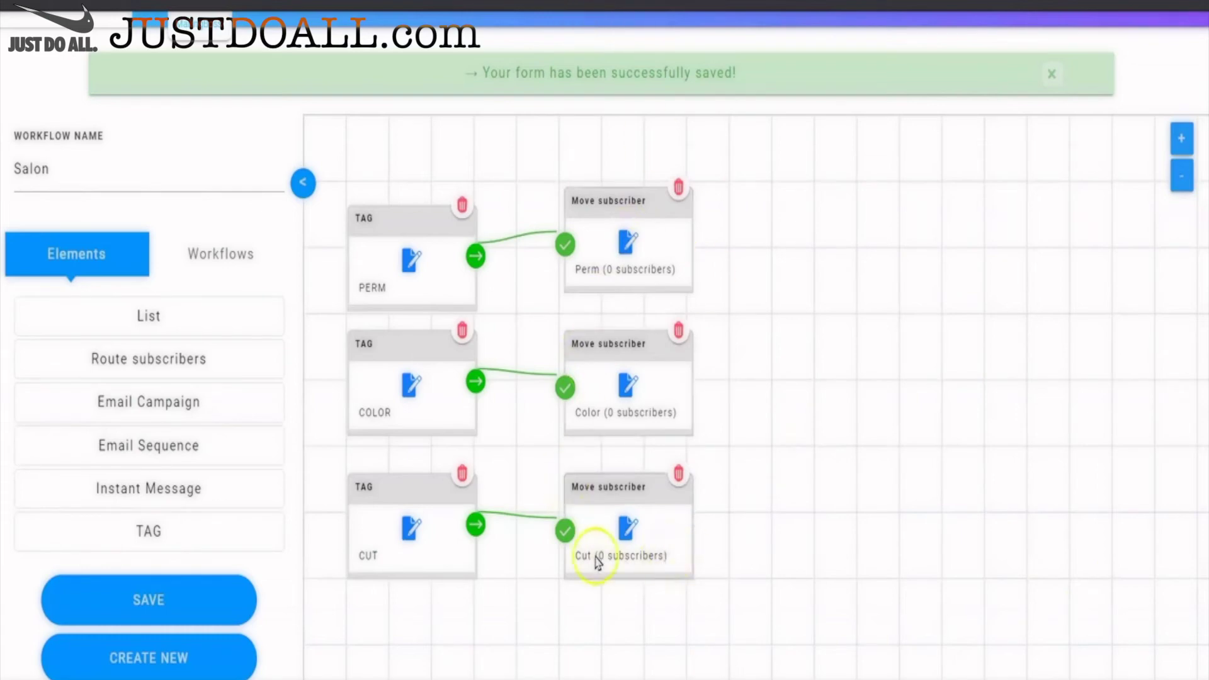
left_click(163, 600)
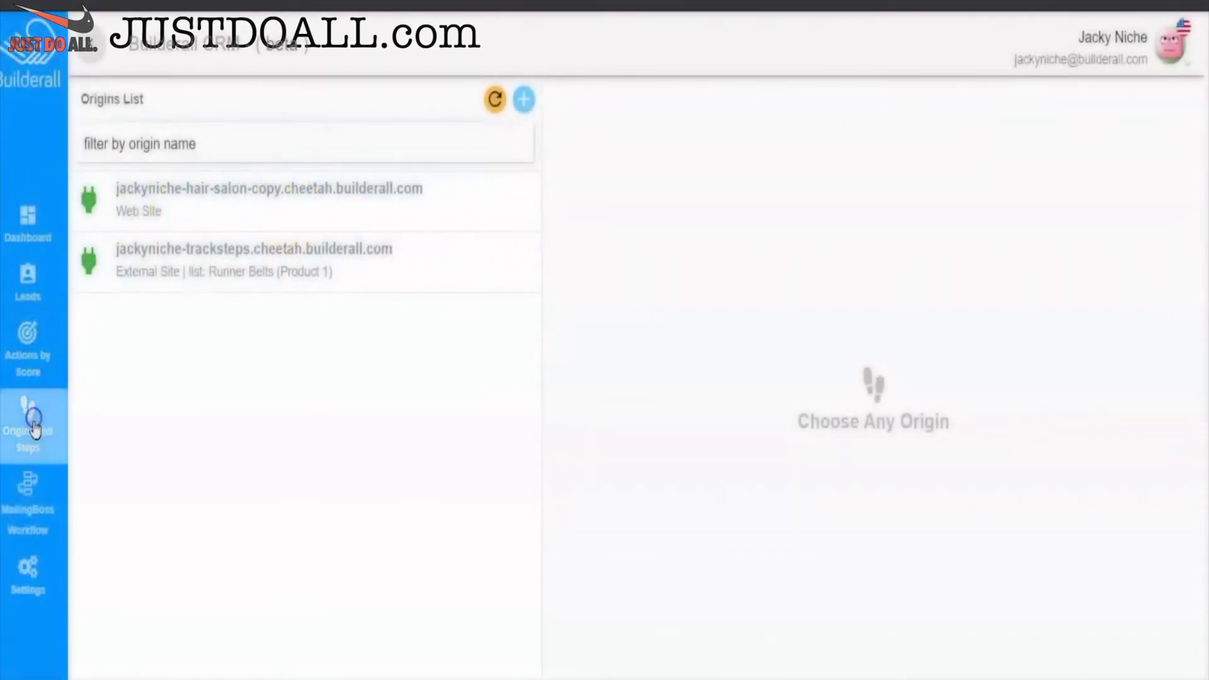
- In the hair salon origin, set the Hair Color step's tag action to 'move from list'
left_click(246, 191)
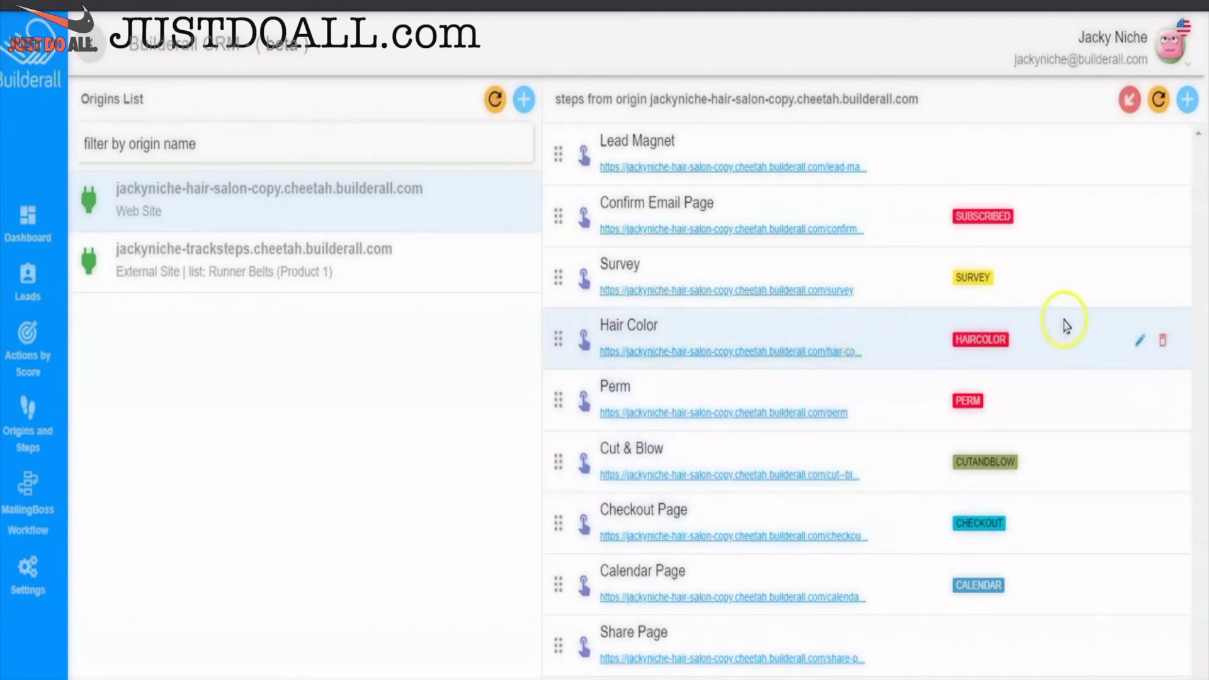
left_click(1141, 337)
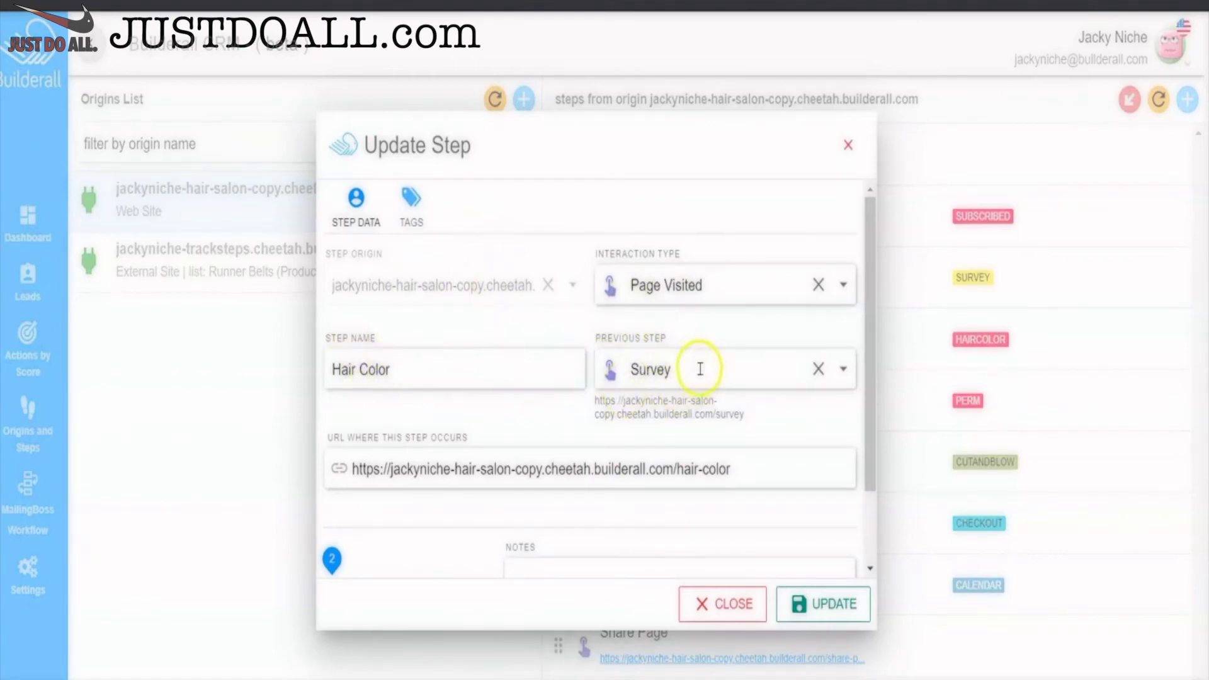
scroll(700, 369, "down", 2)
scroll(700, 367, "up", 3)
left_click(412, 215)
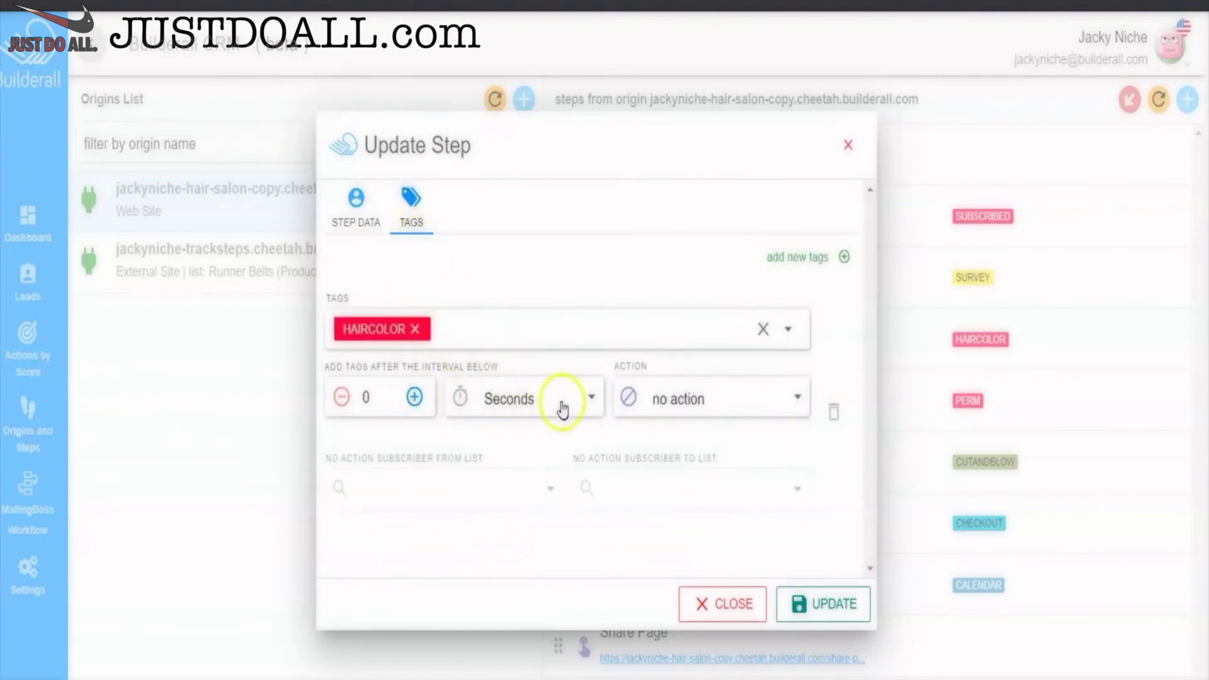
left_click(784, 398)
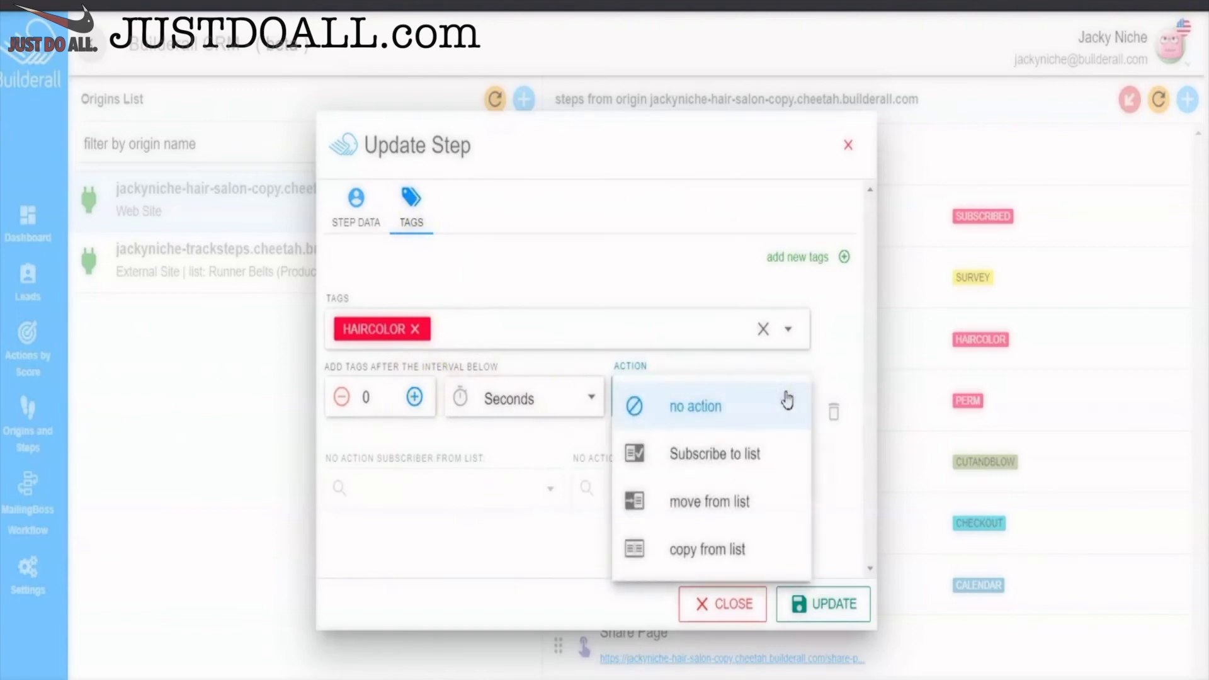
left_click(723, 501)
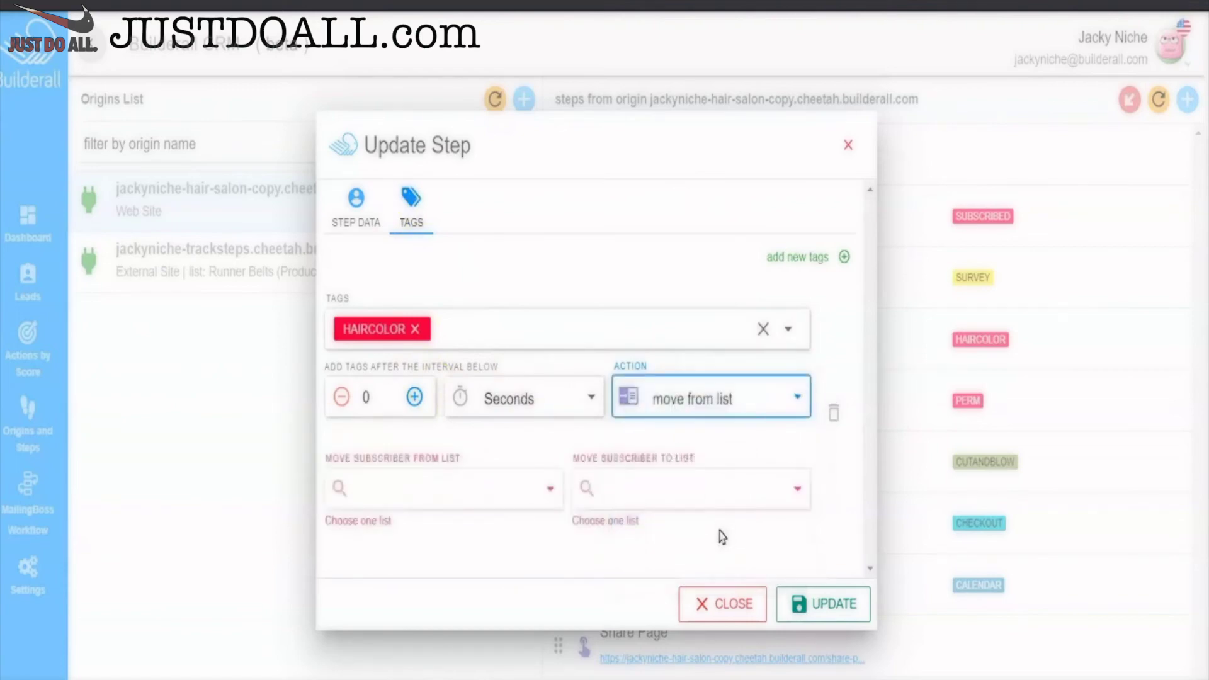
- Move HAIRCOLOR-tagged subscribers from the Hair Salon list to the Color list and save
left_click(548, 490)
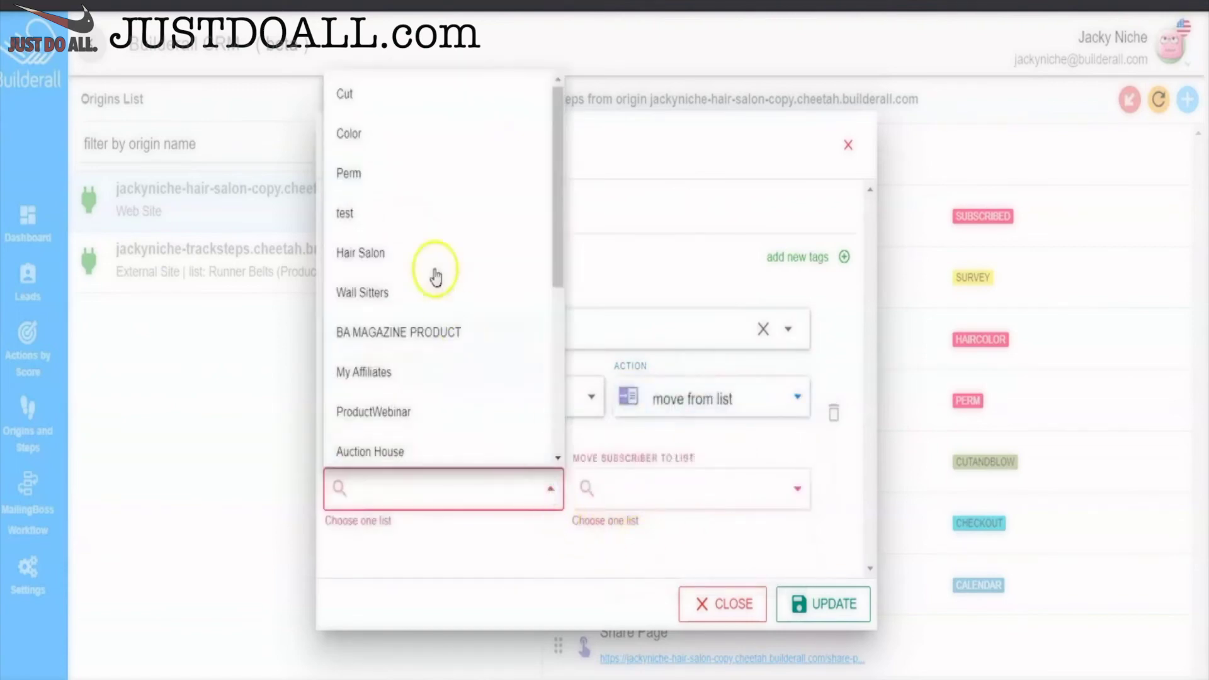
left_click(381, 250)
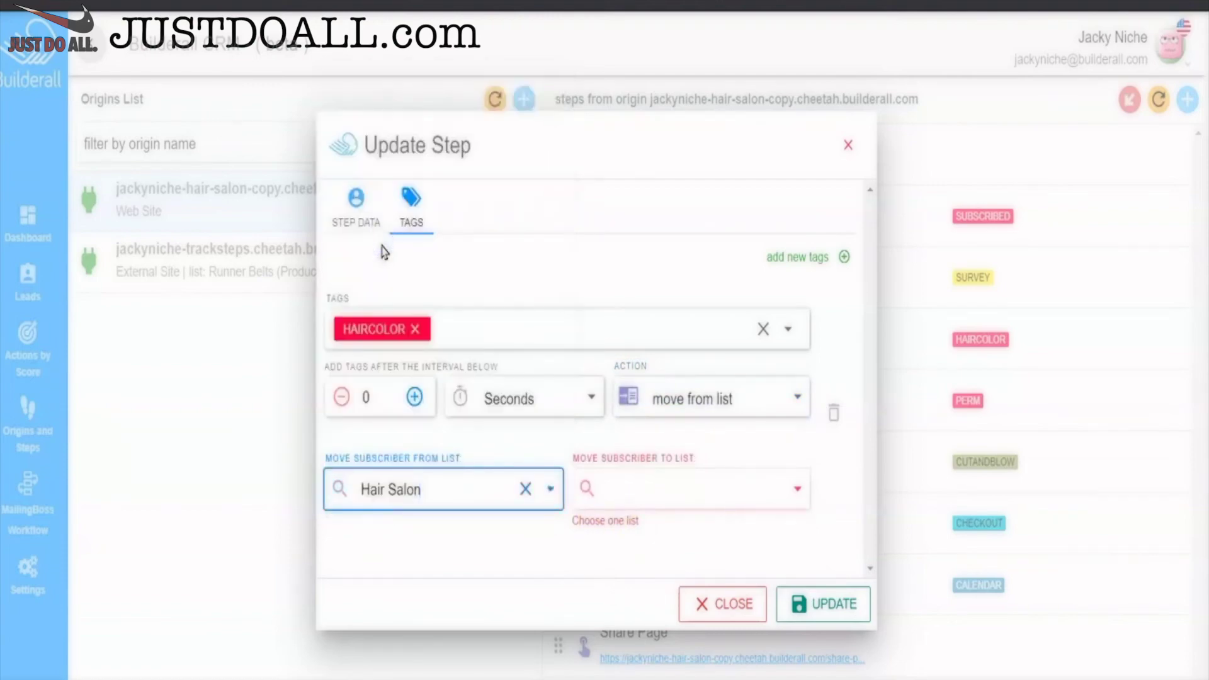
left_click(736, 489)
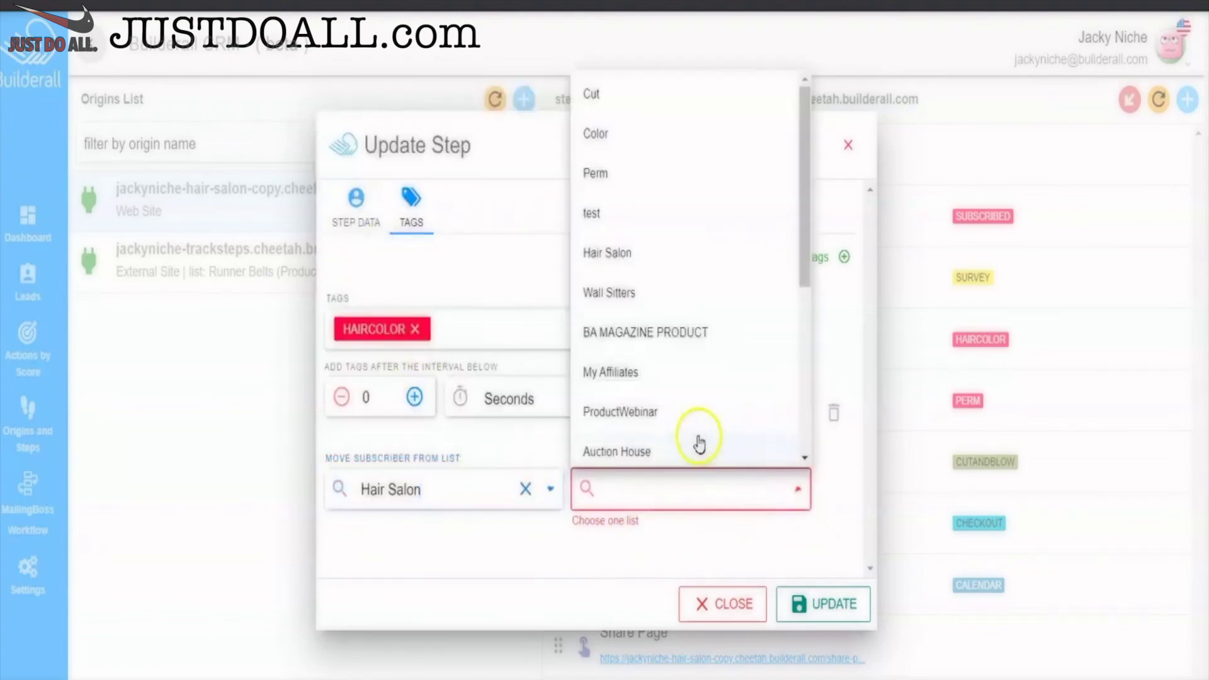
left_click(718, 129)
left_click(822, 601)
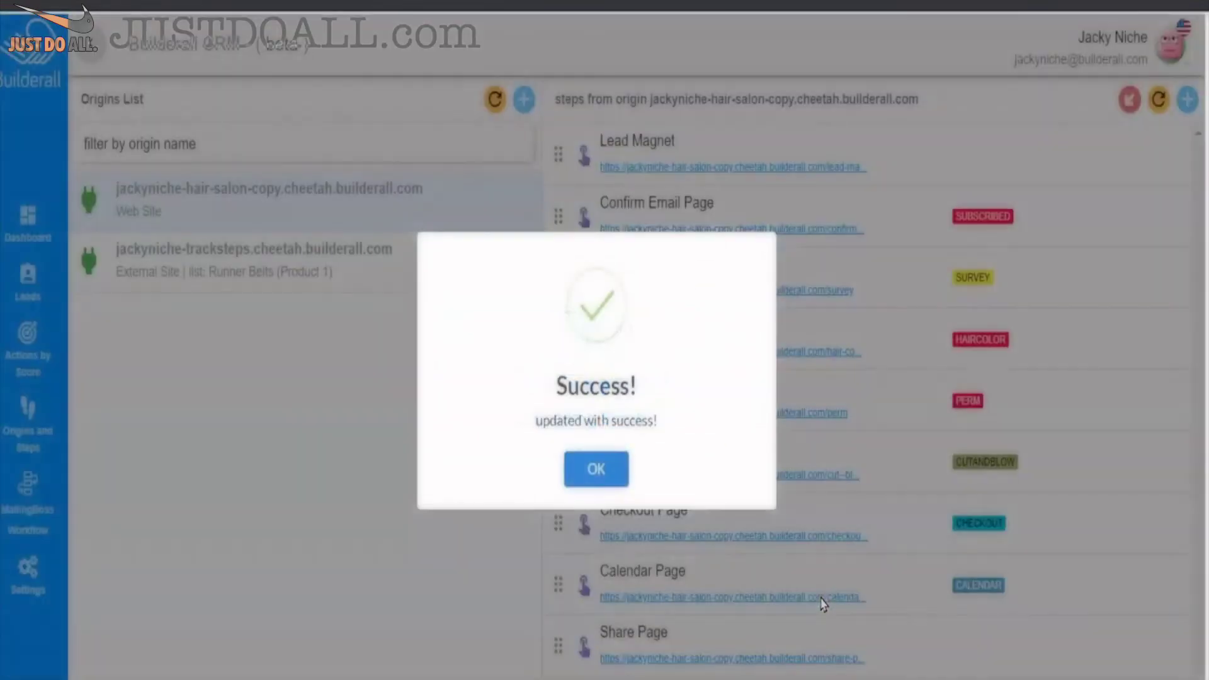
left_click(592, 467)
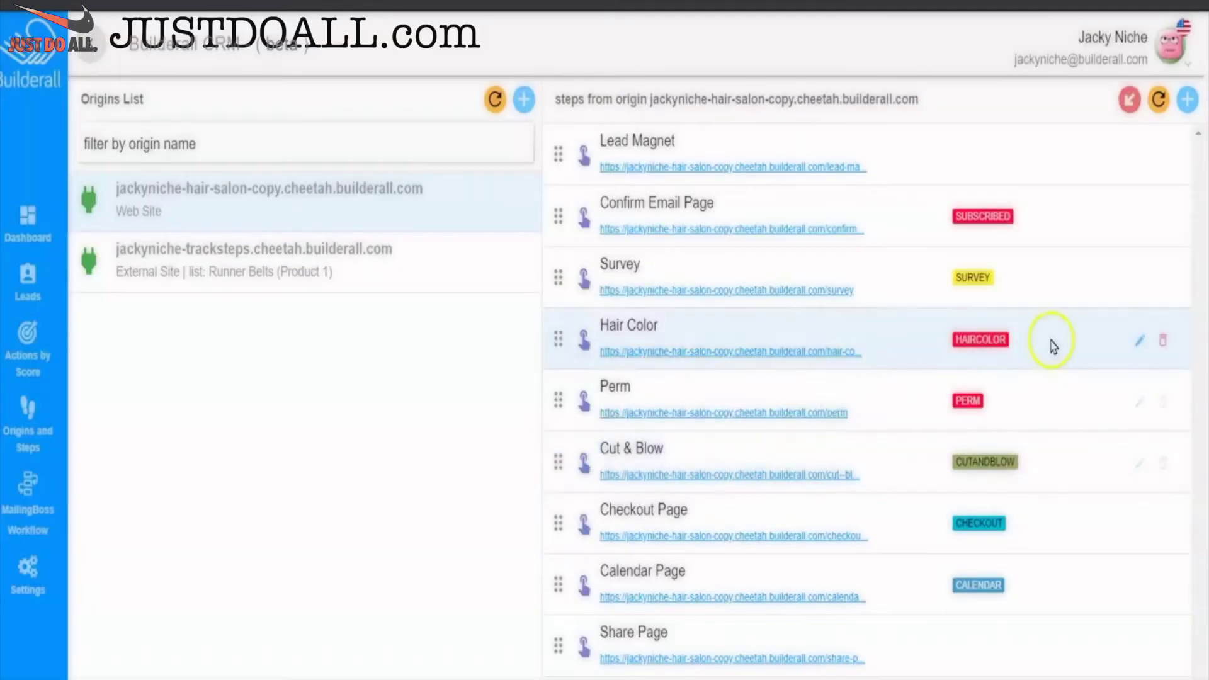
left_click(1139, 404)
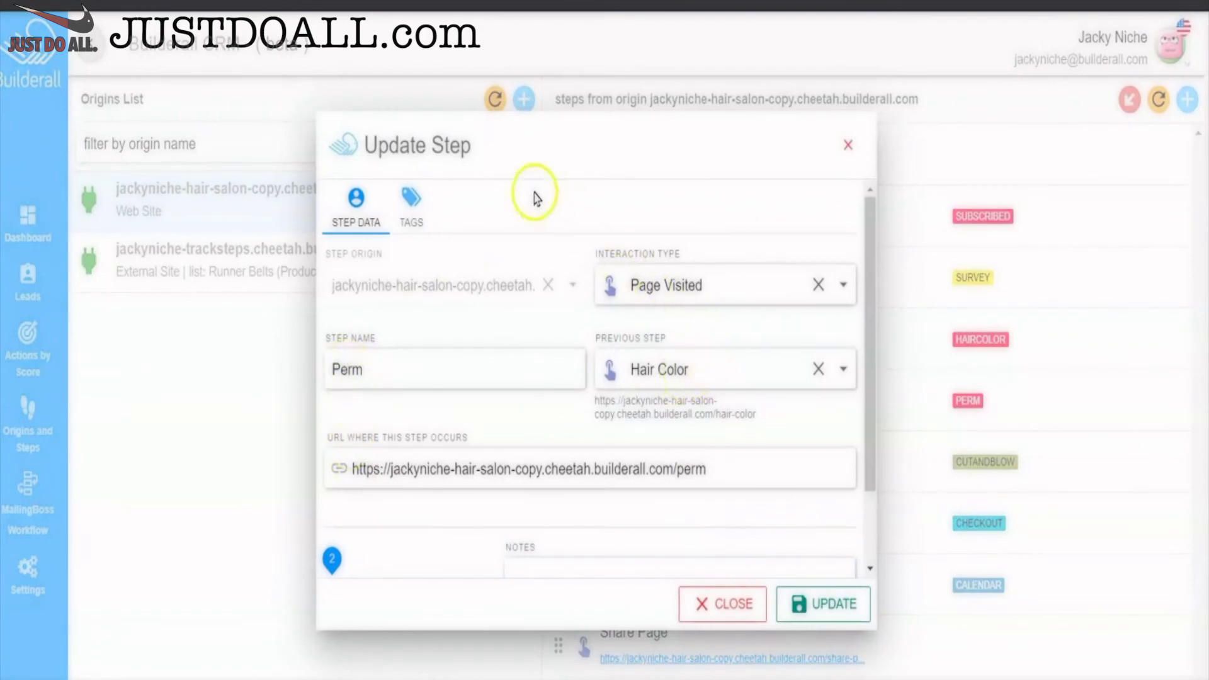
- Set Survey as the step before Perm
left_click(412, 204)
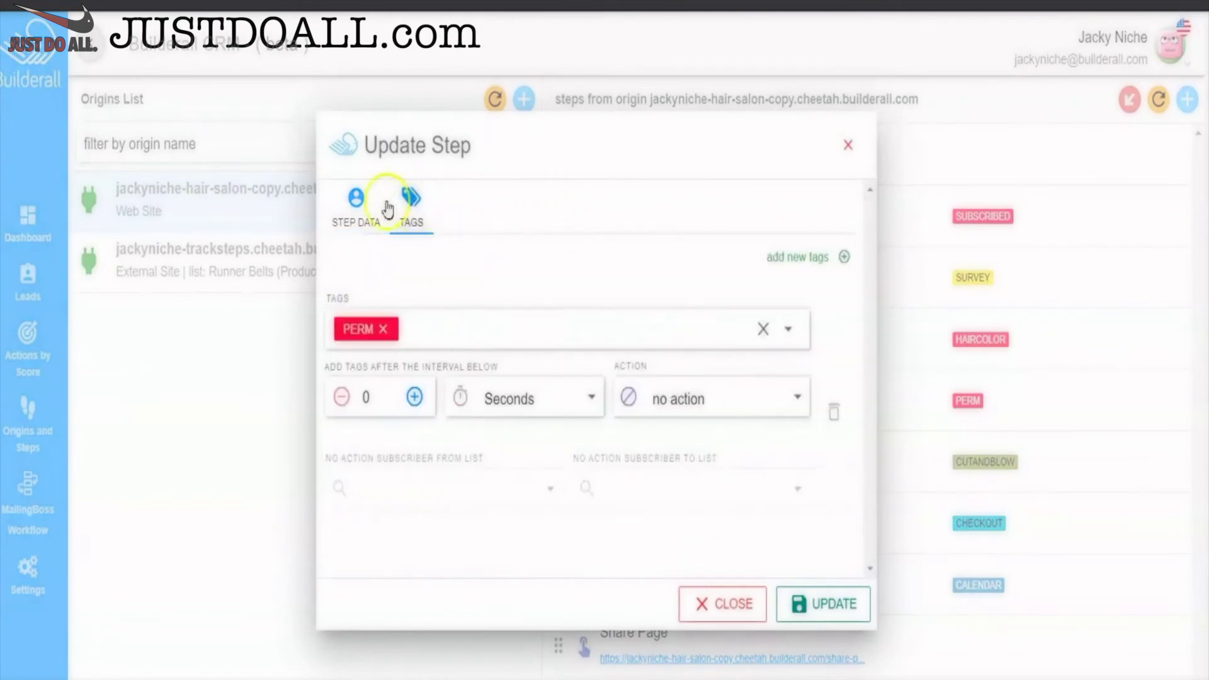
left_click(357, 202)
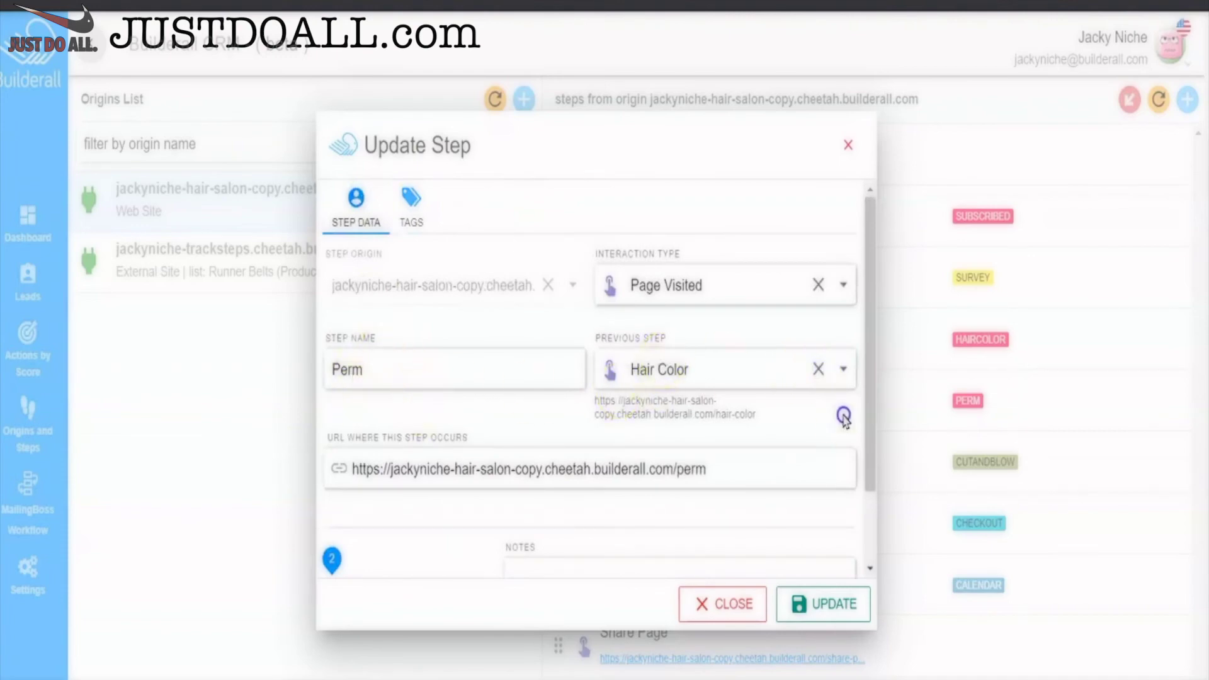
left_click(841, 369)
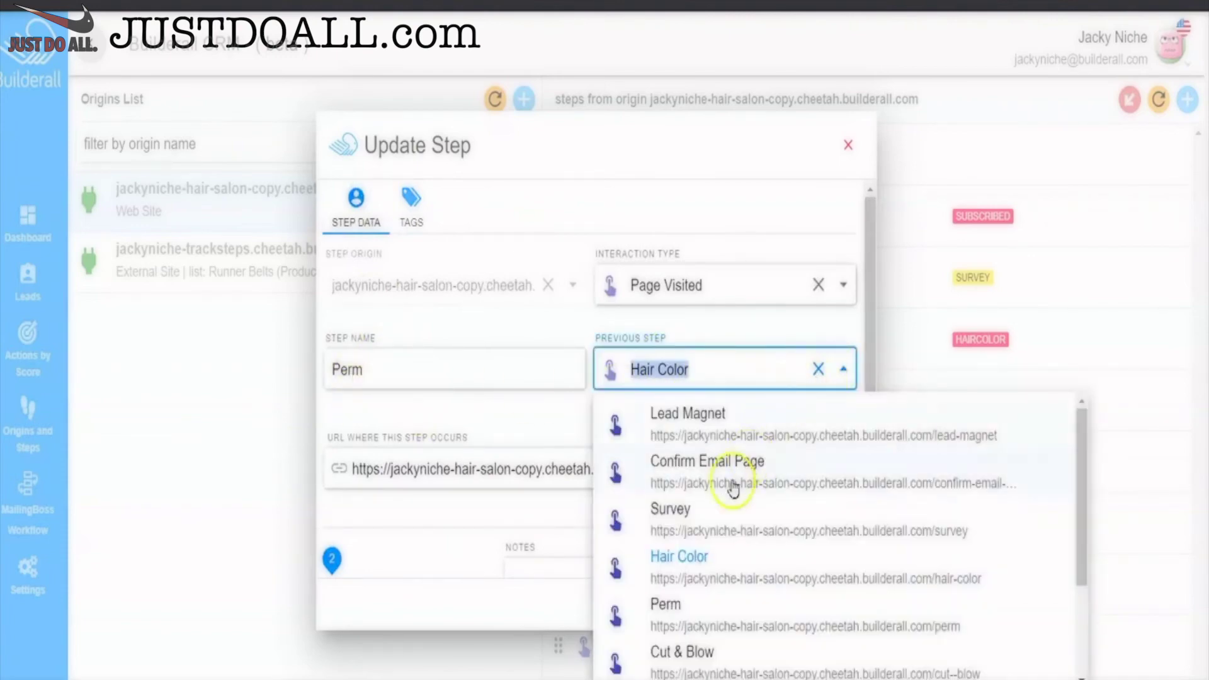
left_click(704, 508)
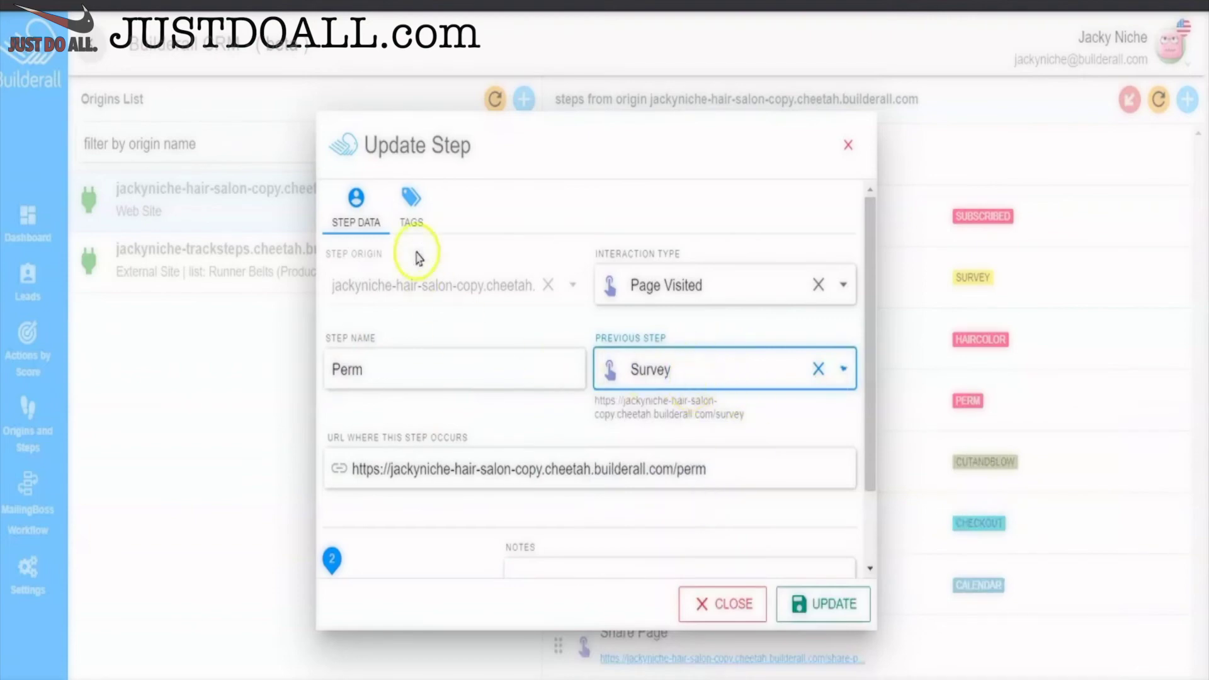
- Make the PERM tag move subscribers from the Hair Salon list to the Perm list, and save
left_click(408, 201)
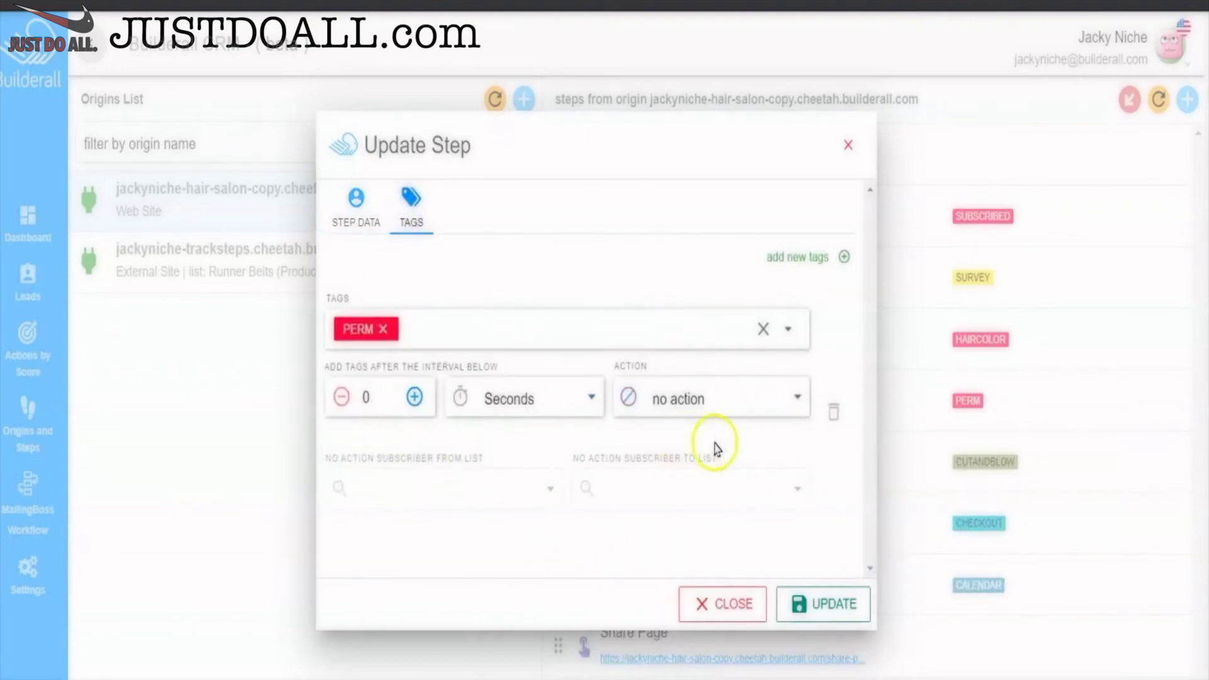
left_click(798, 398)
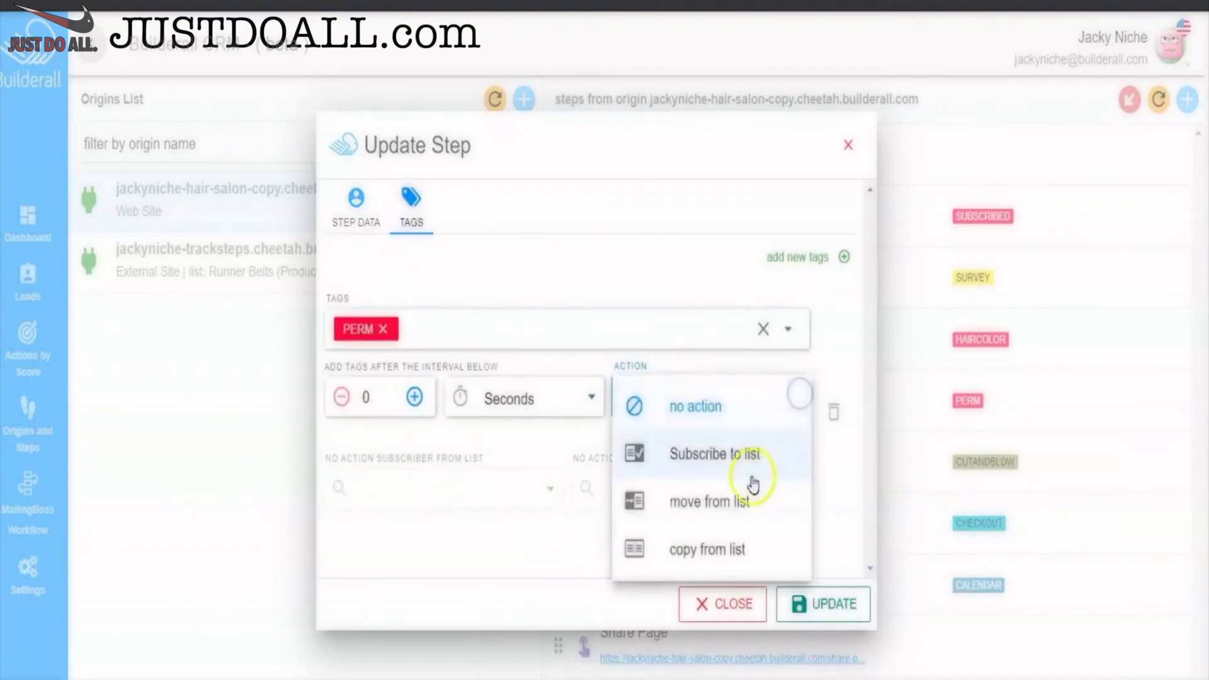
left_click(700, 488)
left_click(543, 489)
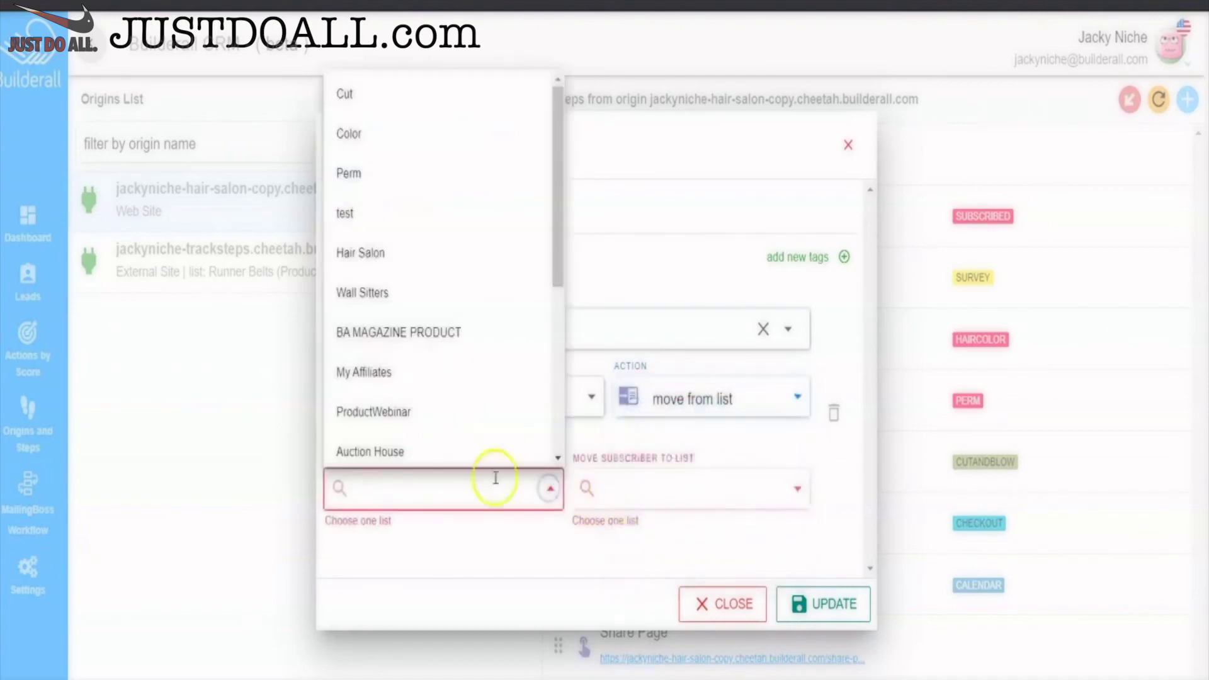
left_click(372, 252)
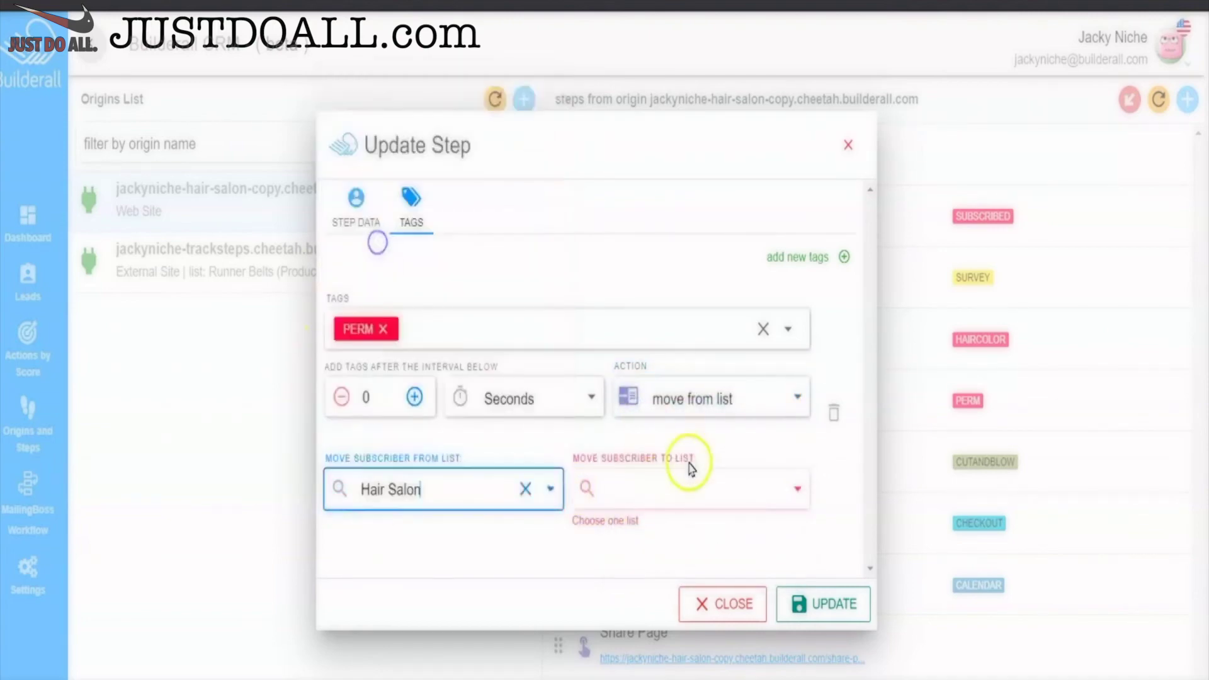
left_click(779, 490)
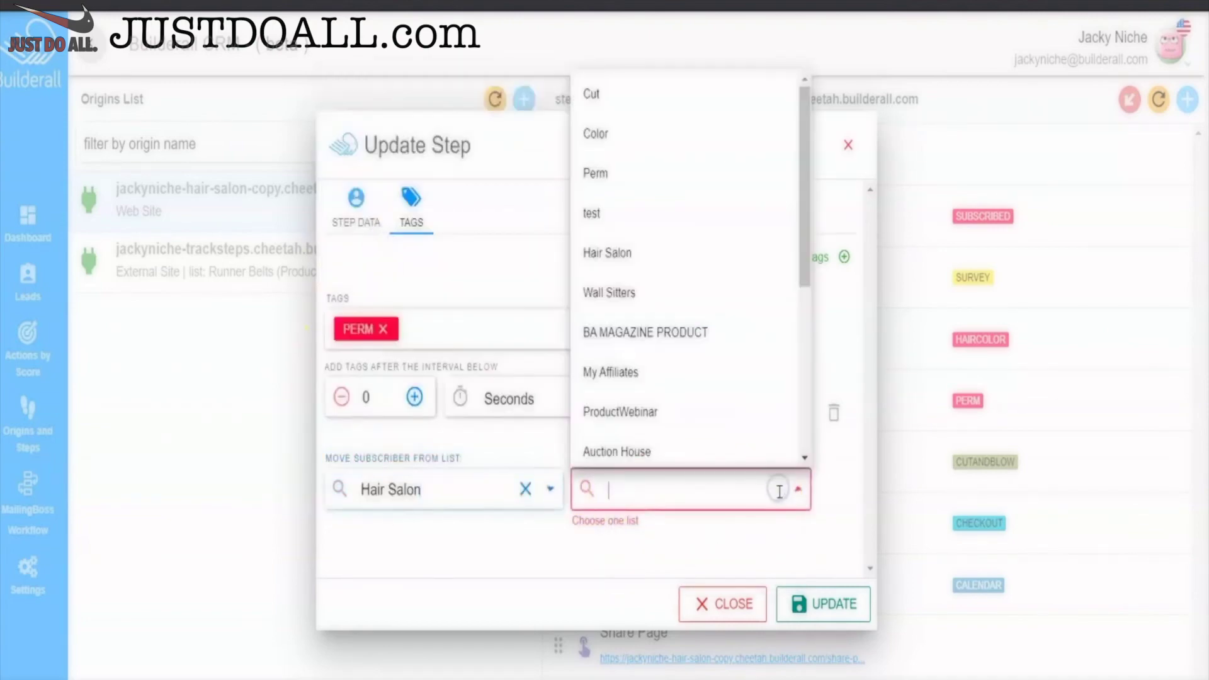
left_click(601, 175)
left_click(816, 604)
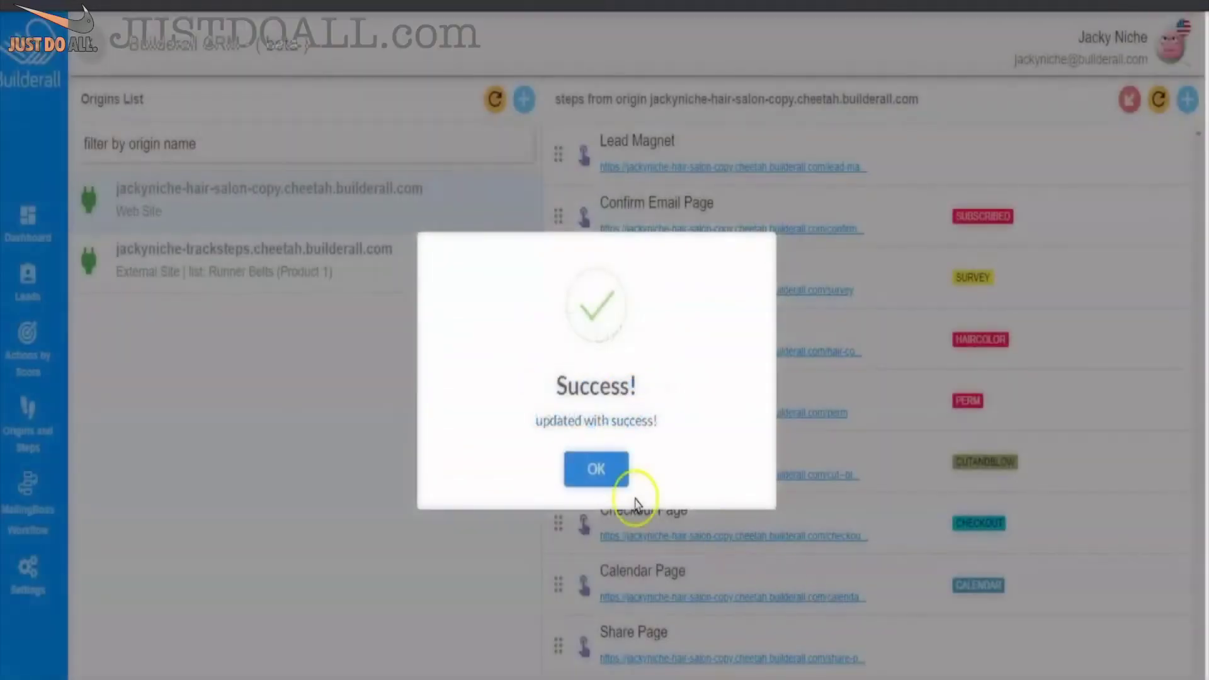
left_click(596, 469)
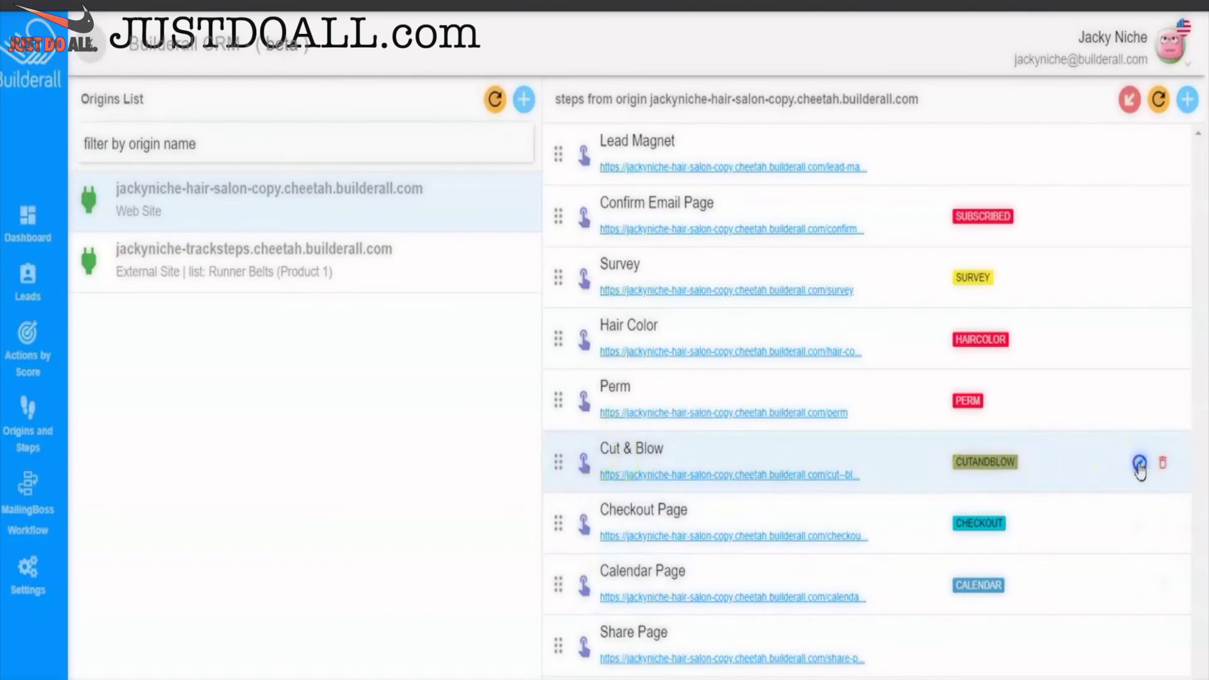
- Set Survey as the step before Cut & Blow
left_click(1140, 466)
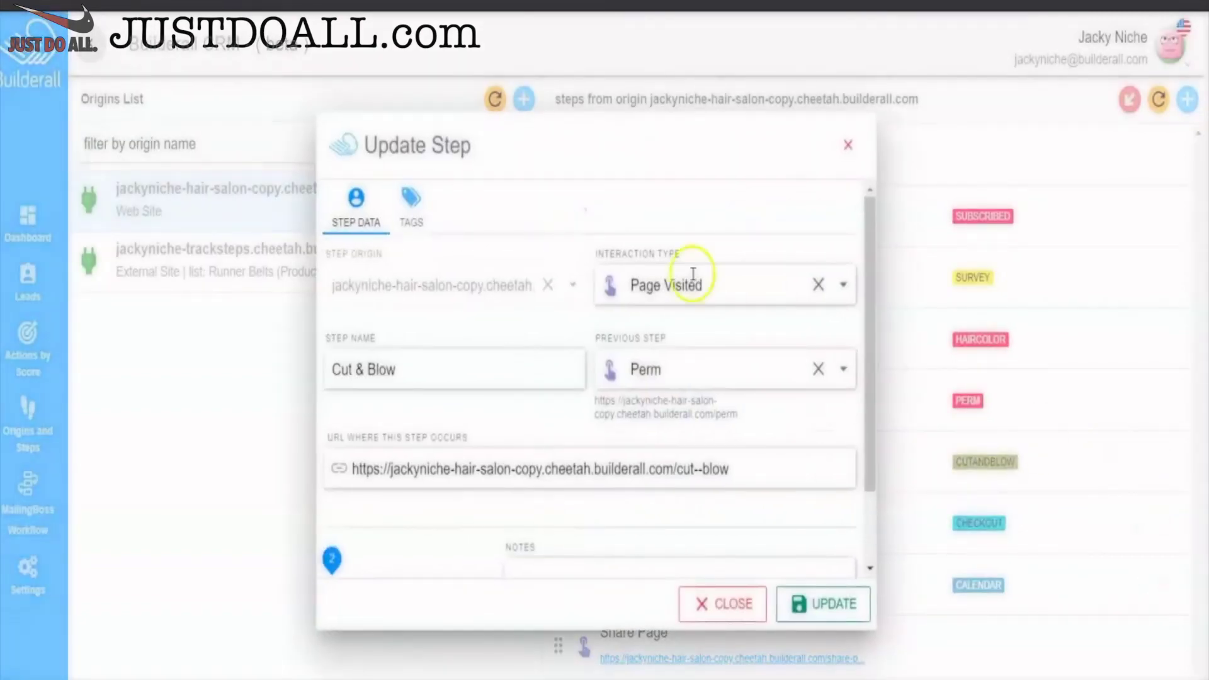
left_click(841, 369)
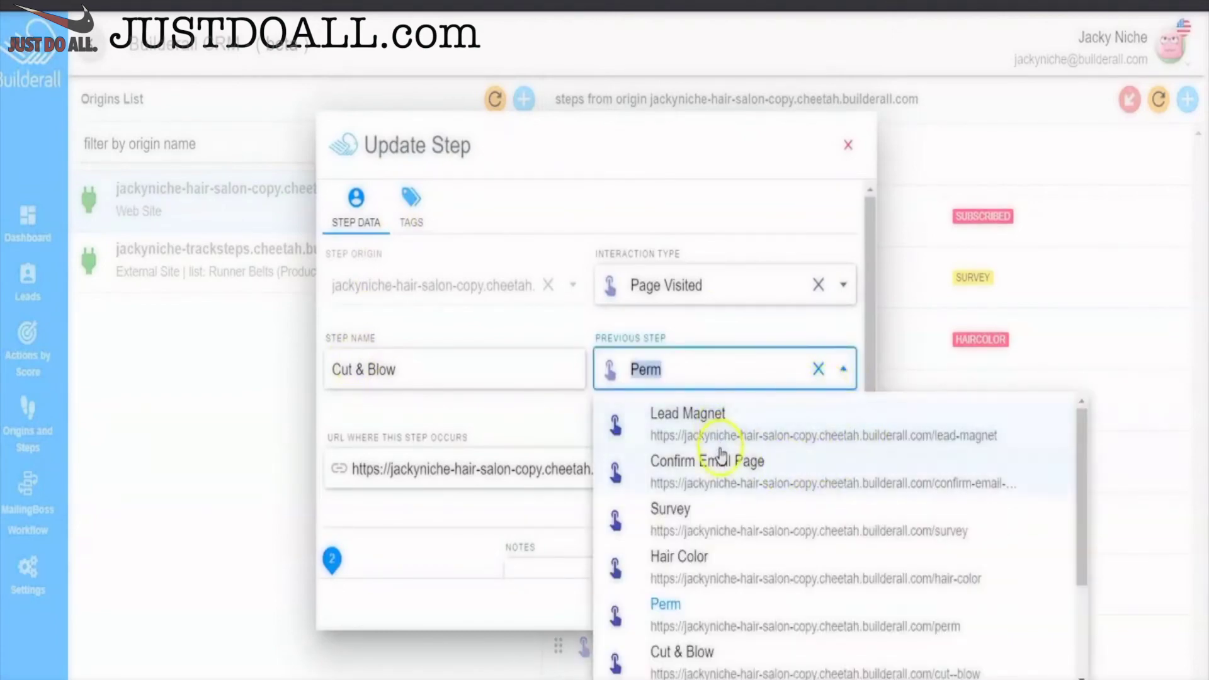
left_click(708, 510)
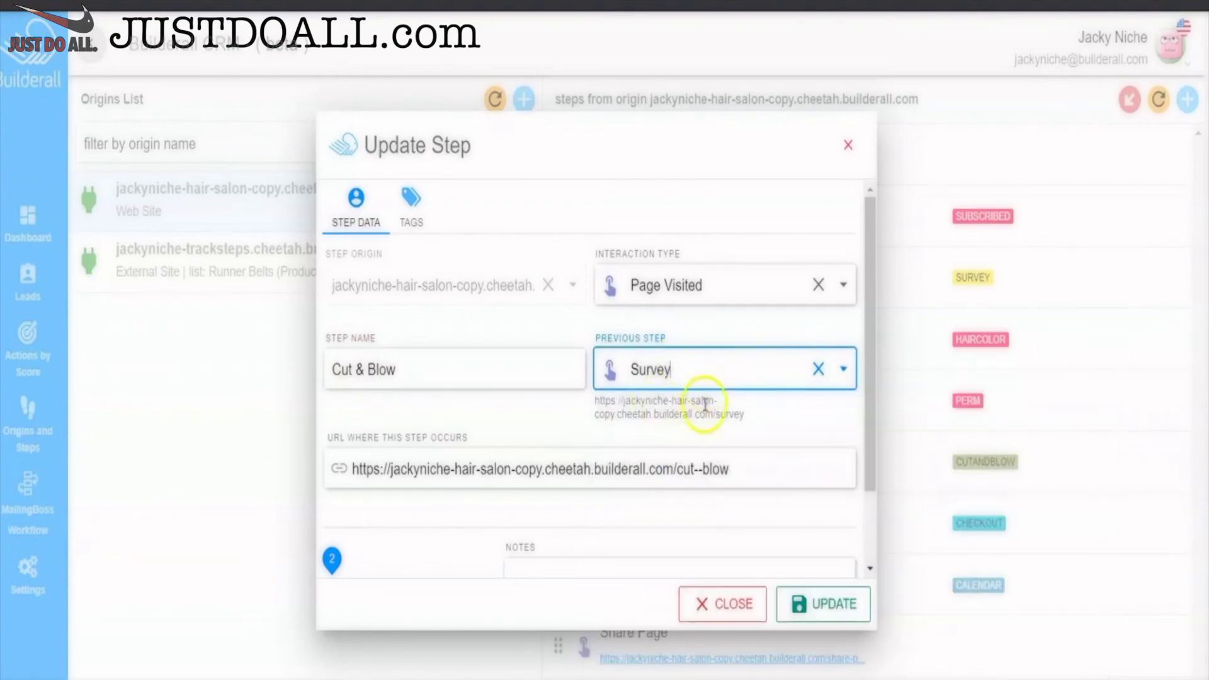
- Make the CUTANDBLOW tag move subscribers from the Hair Salon list to the Cut list, and save
left_click(410, 203)
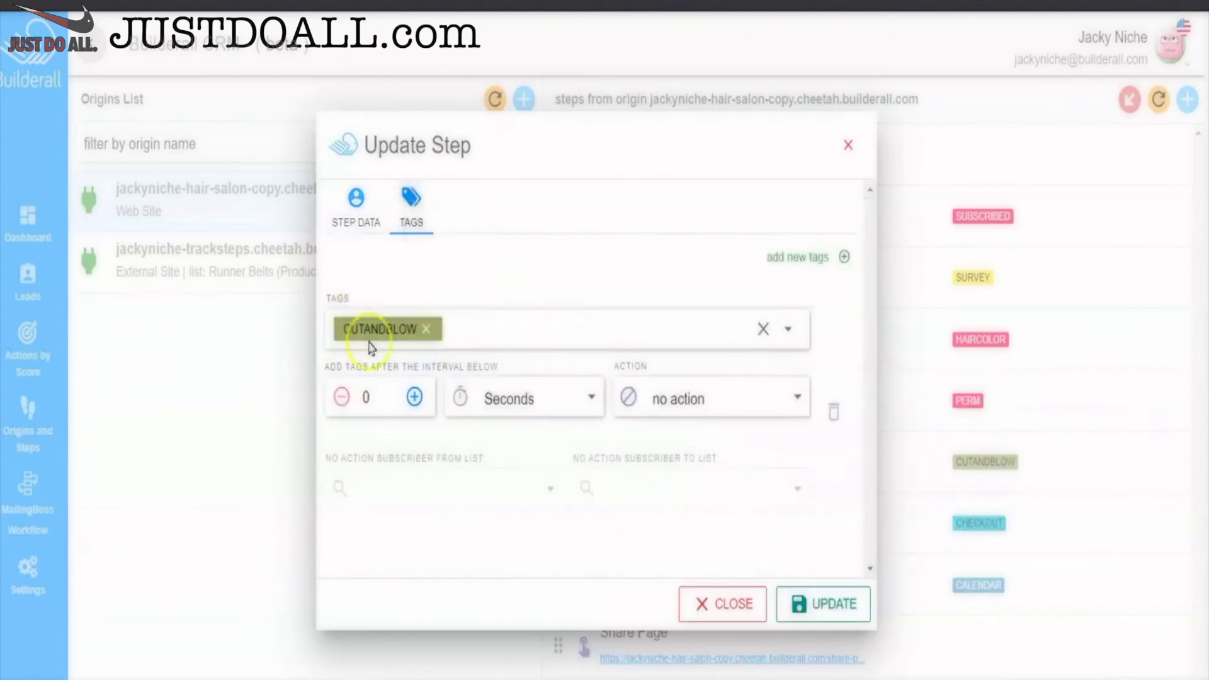
left_click(736, 397)
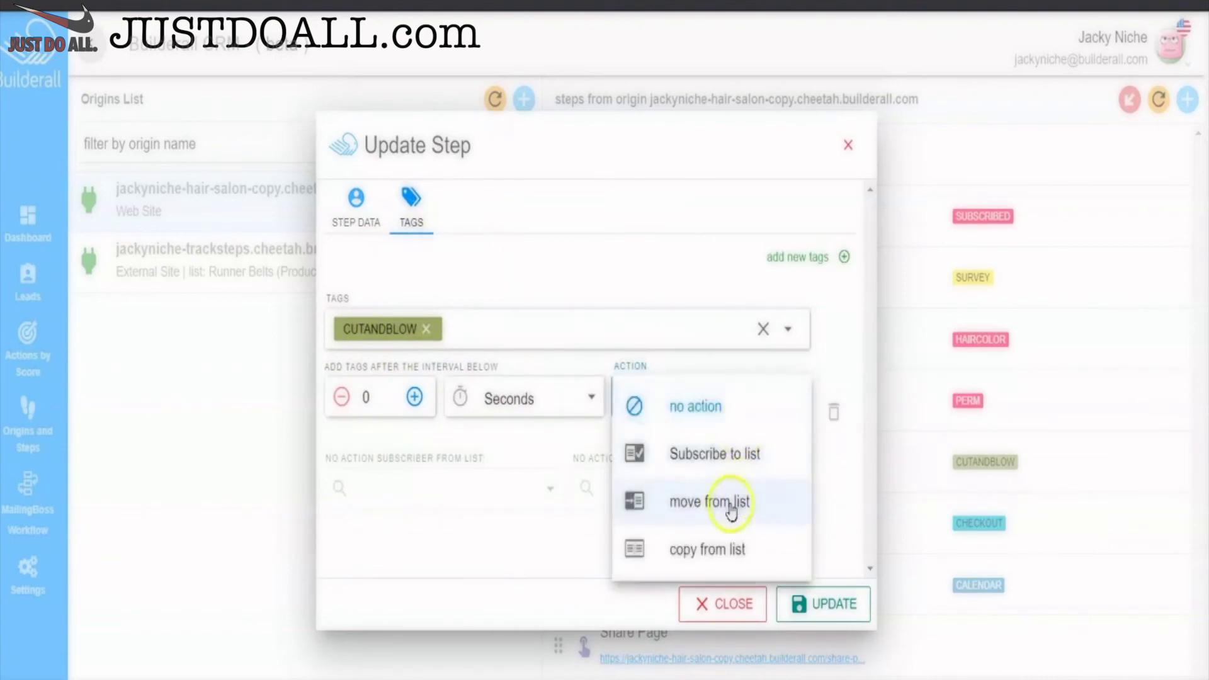
left_click(726, 502)
left_click(512, 488)
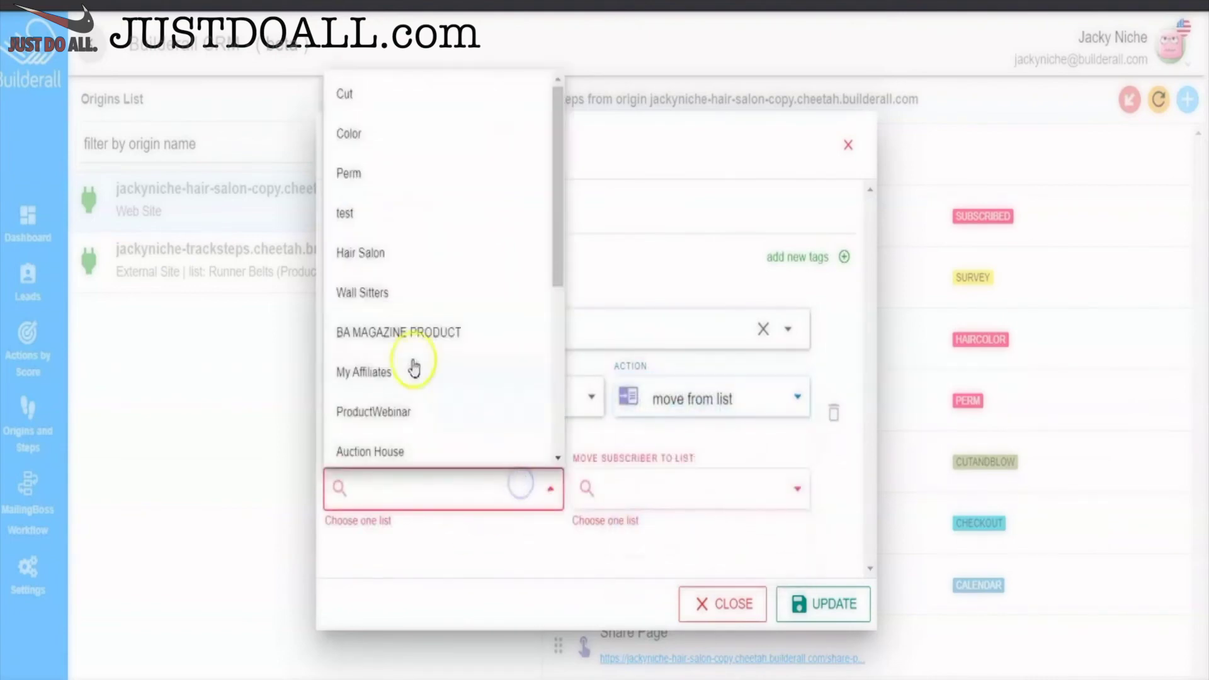
left_click(386, 246)
left_click(795, 488)
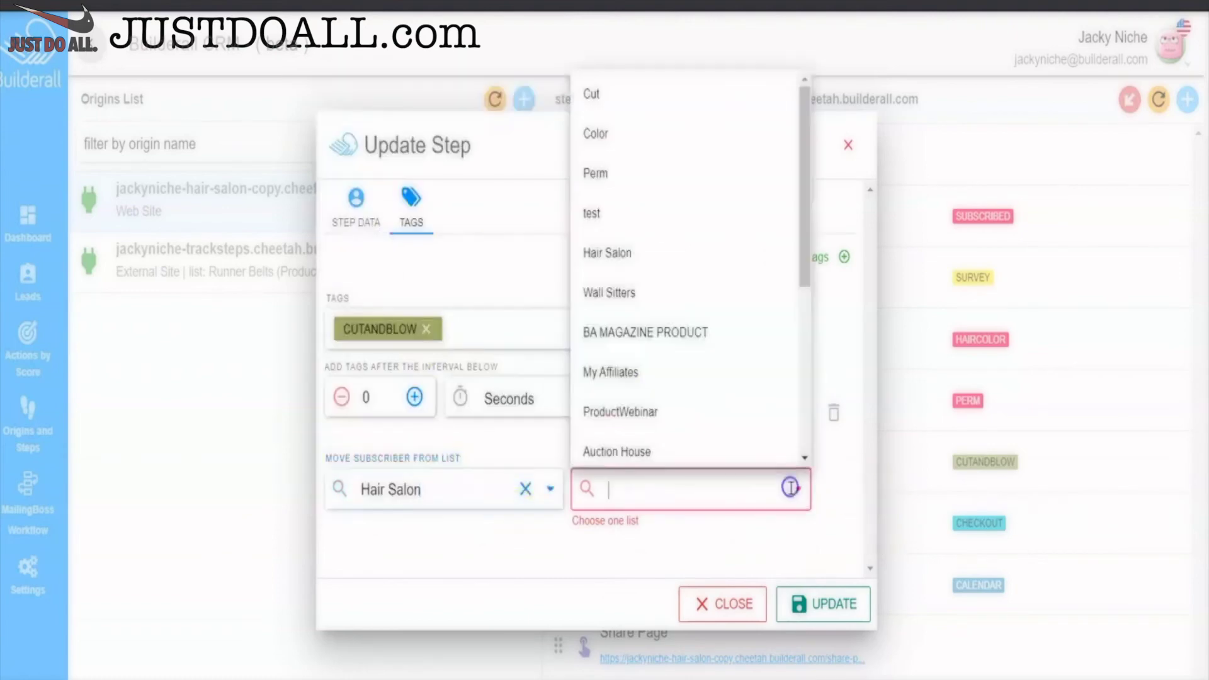
left_click(637, 100)
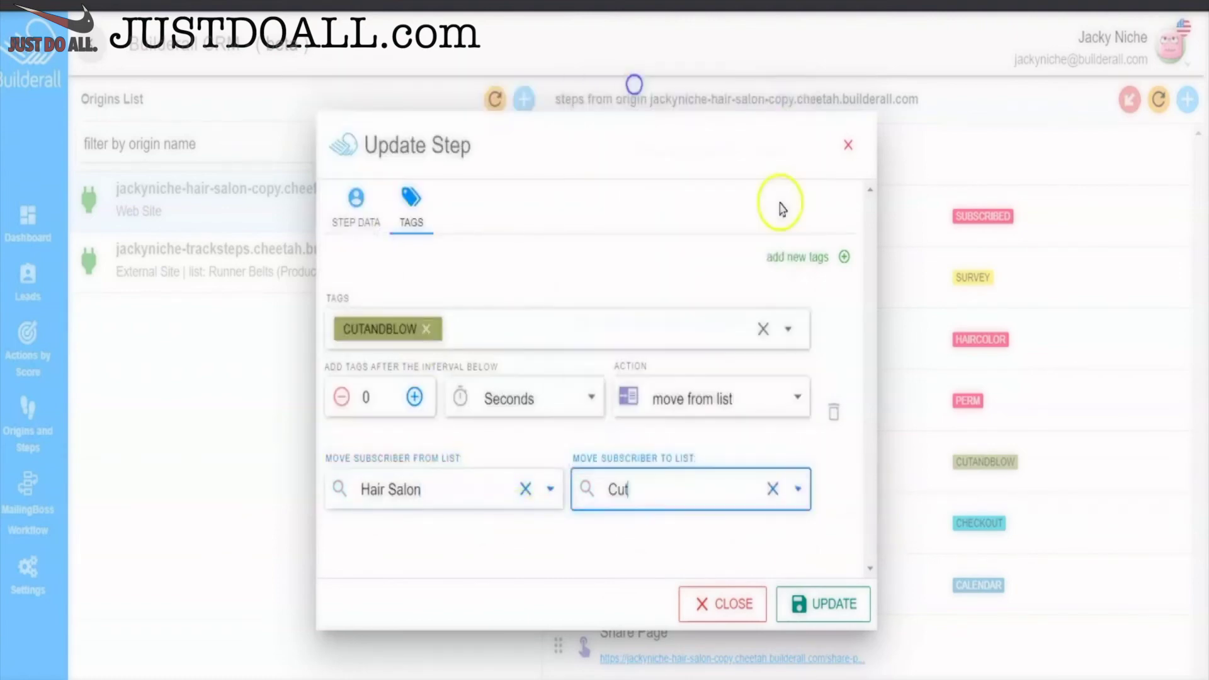
left_click(831, 608)
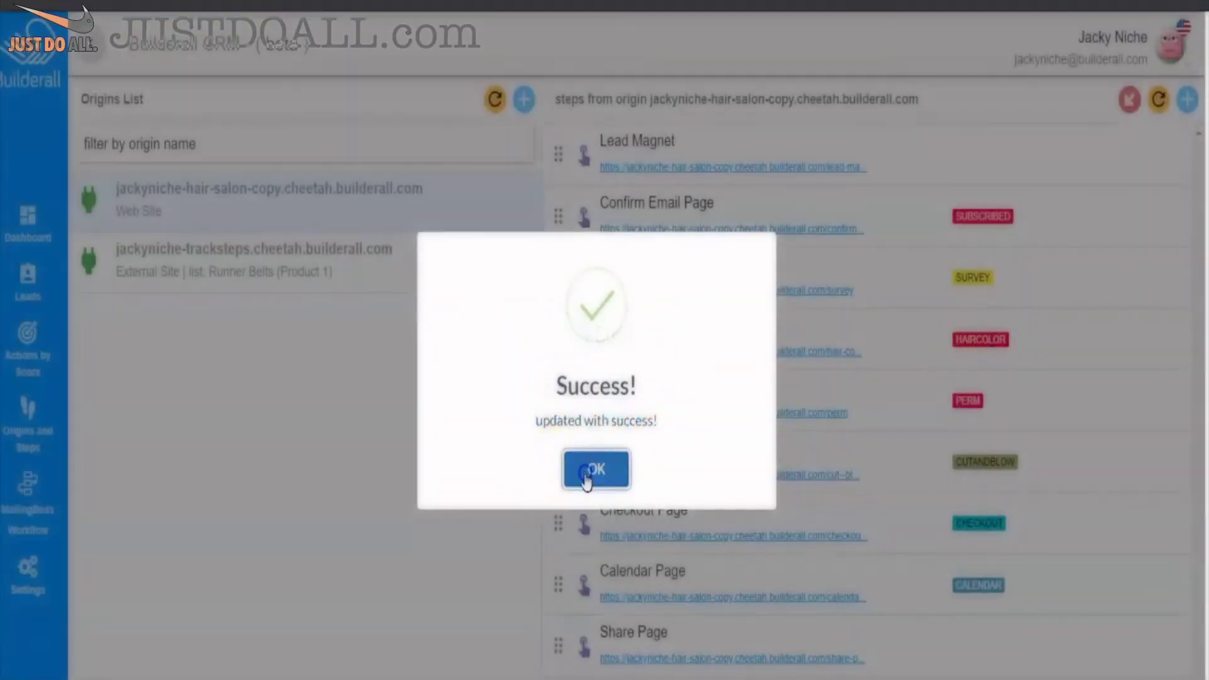
left_click(594, 471)
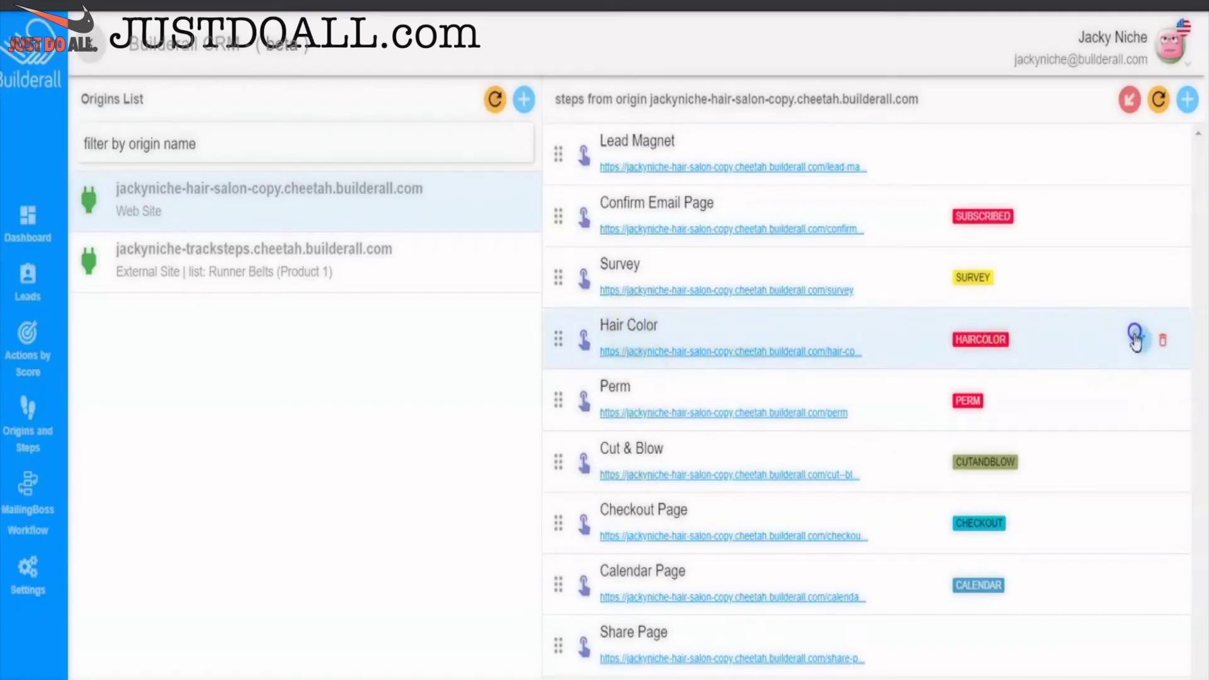
- Re-save the Hair Color step with Survey as its previous step and confirm the success message
left_click(1135, 337)
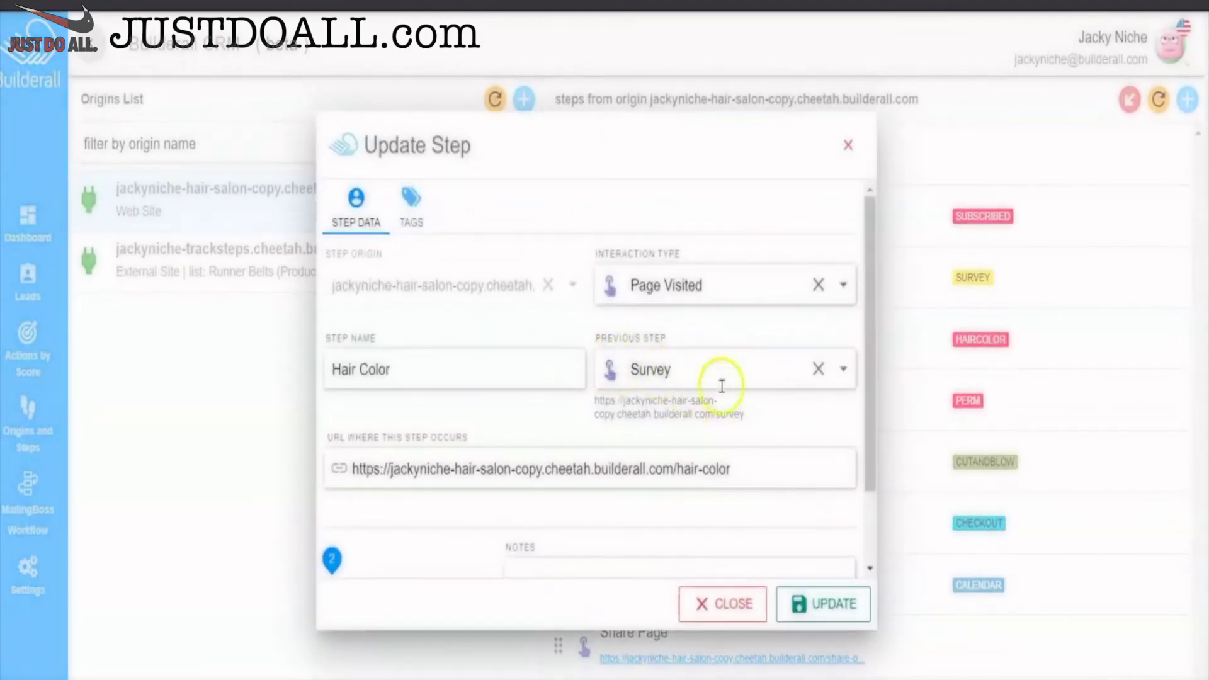
left_click(829, 622)
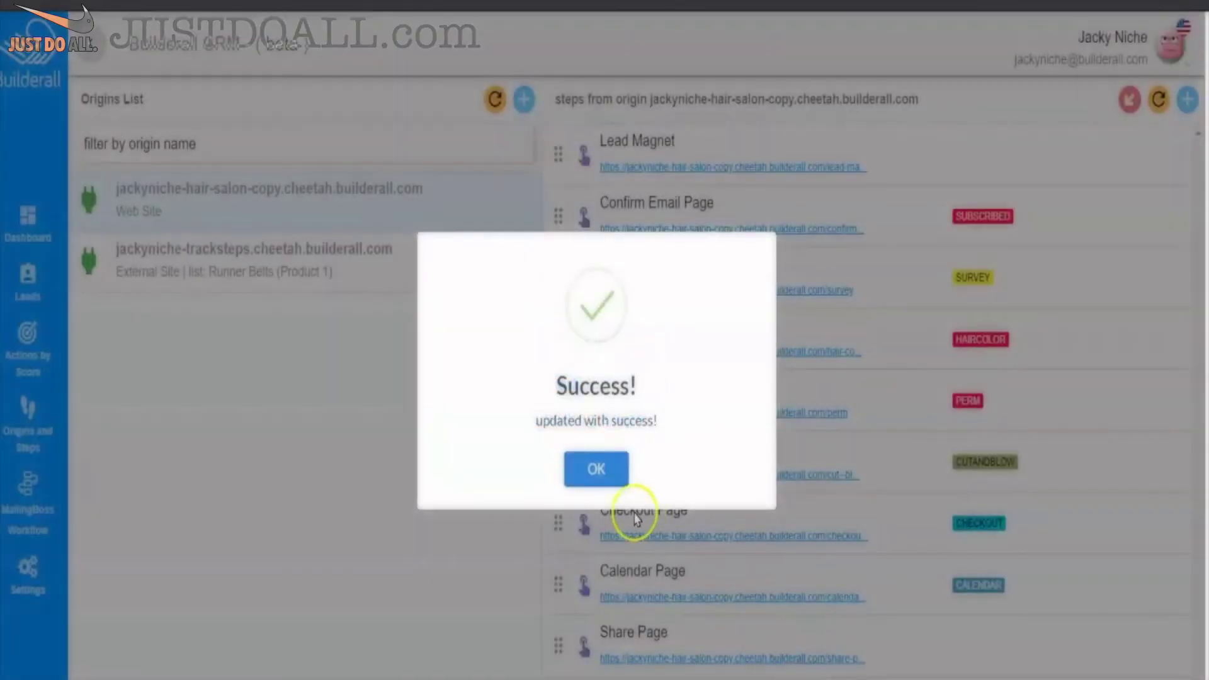
left_click(602, 473)
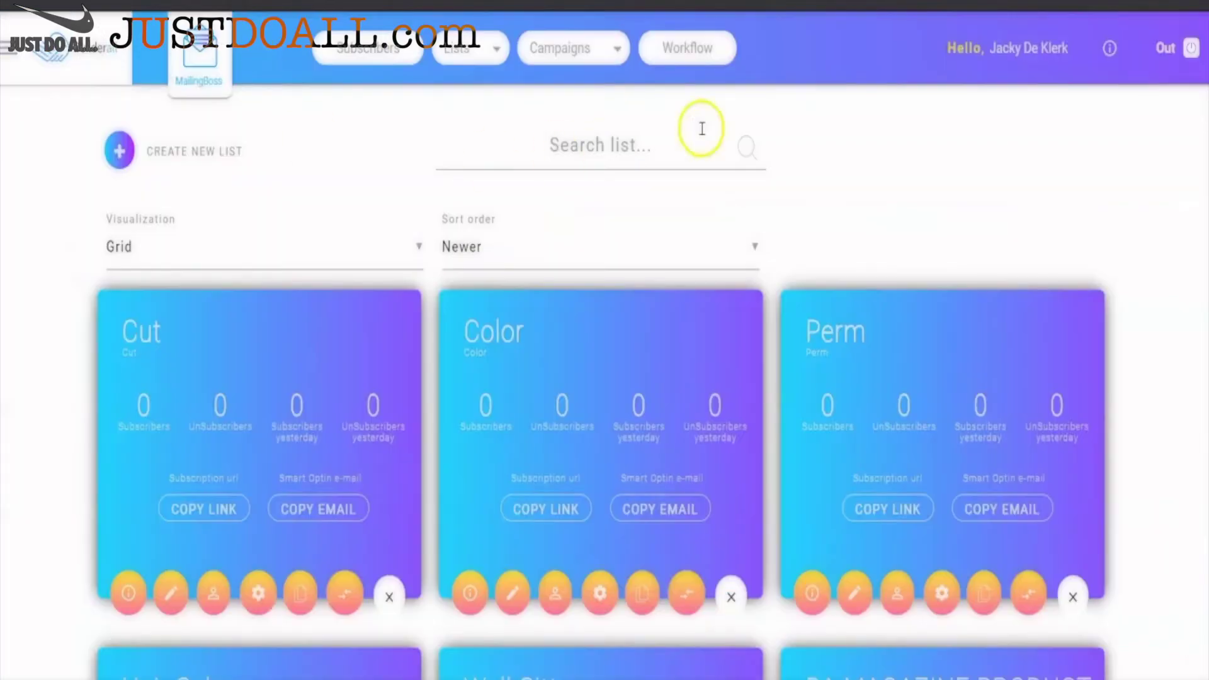
scroll(737, 101, "down", 3)
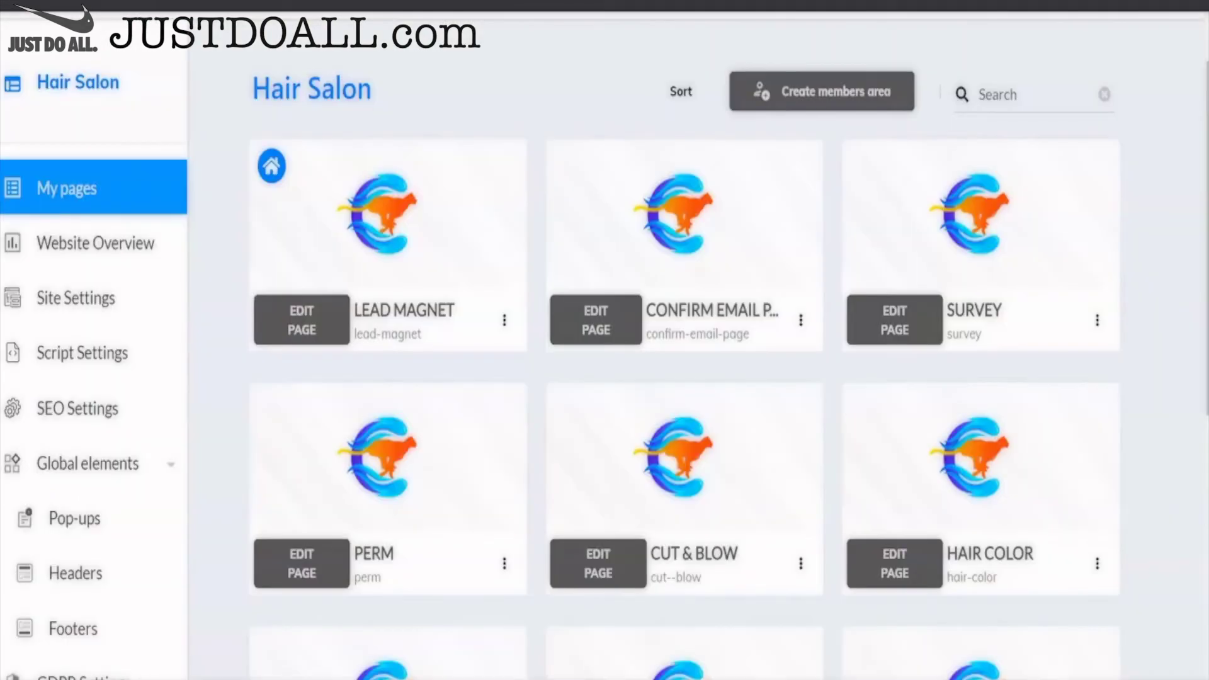
- Open the live Lead Magnet page from its card menu in My pages
left_click(504, 327)
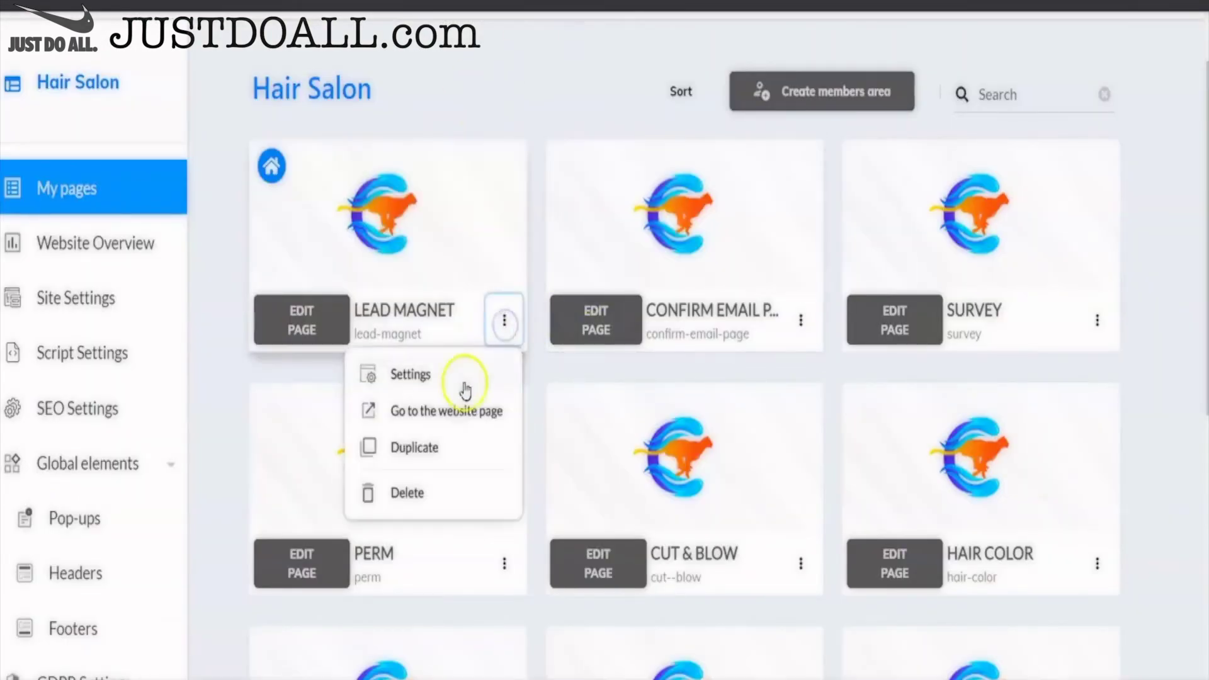
left_click(459, 412)
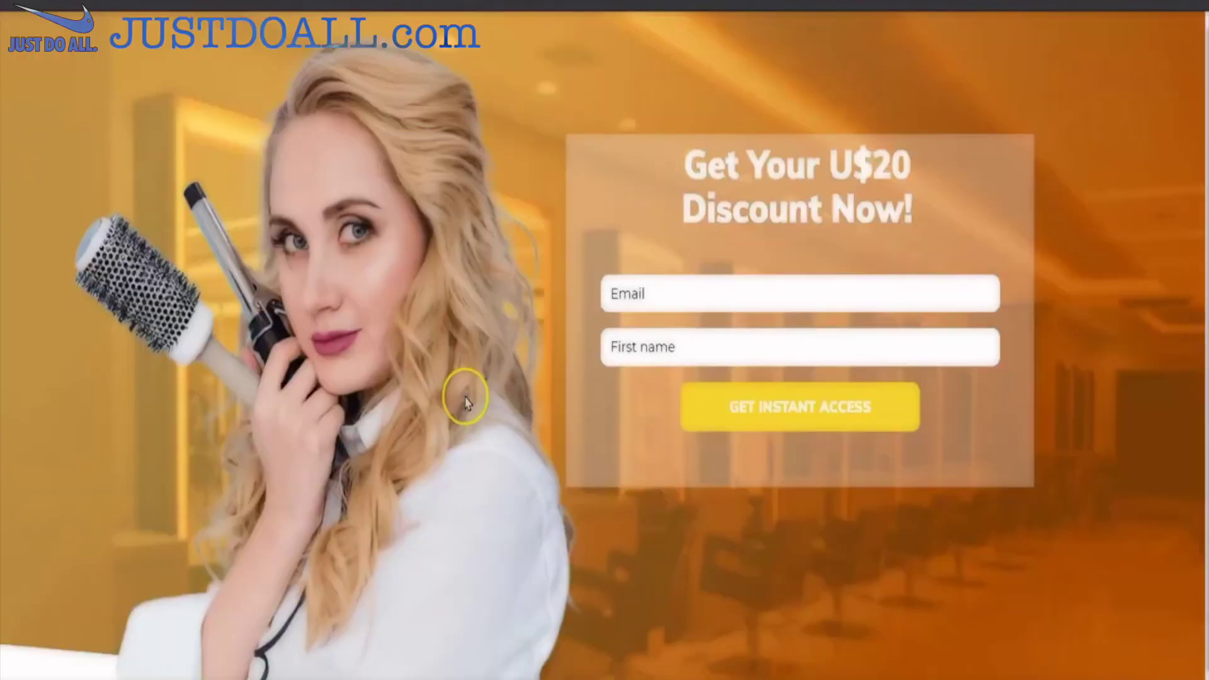
scroll(459, 334, "down", 1)
- Fill in the test email and first name, then submit for the U$20 discount
left_click(659, 233)
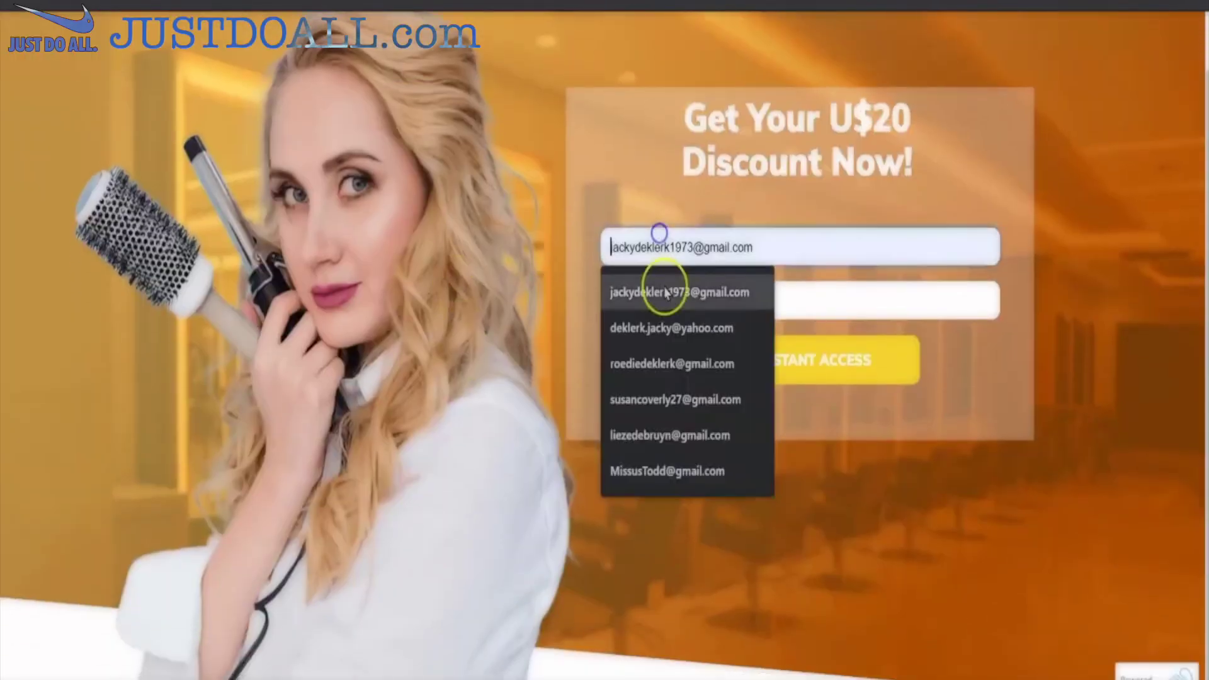
left_click(667, 291)
left_click(675, 300)
left_click(658, 340)
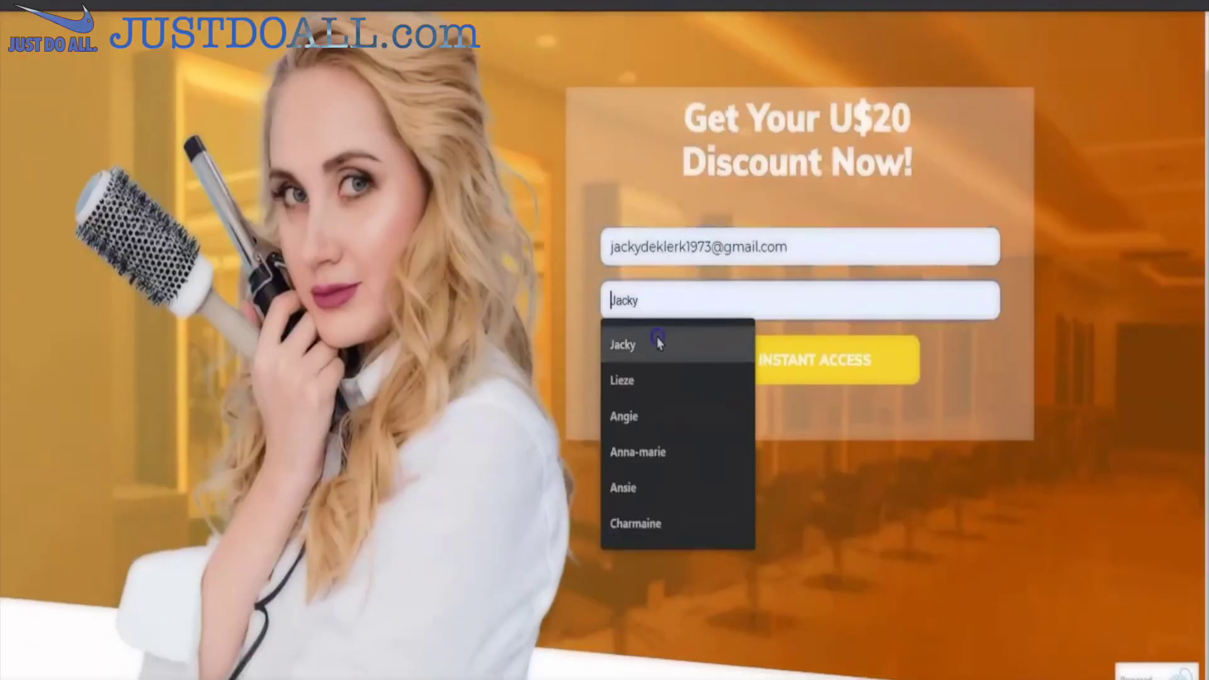
left_click_drag(818, 255, 586, 281)
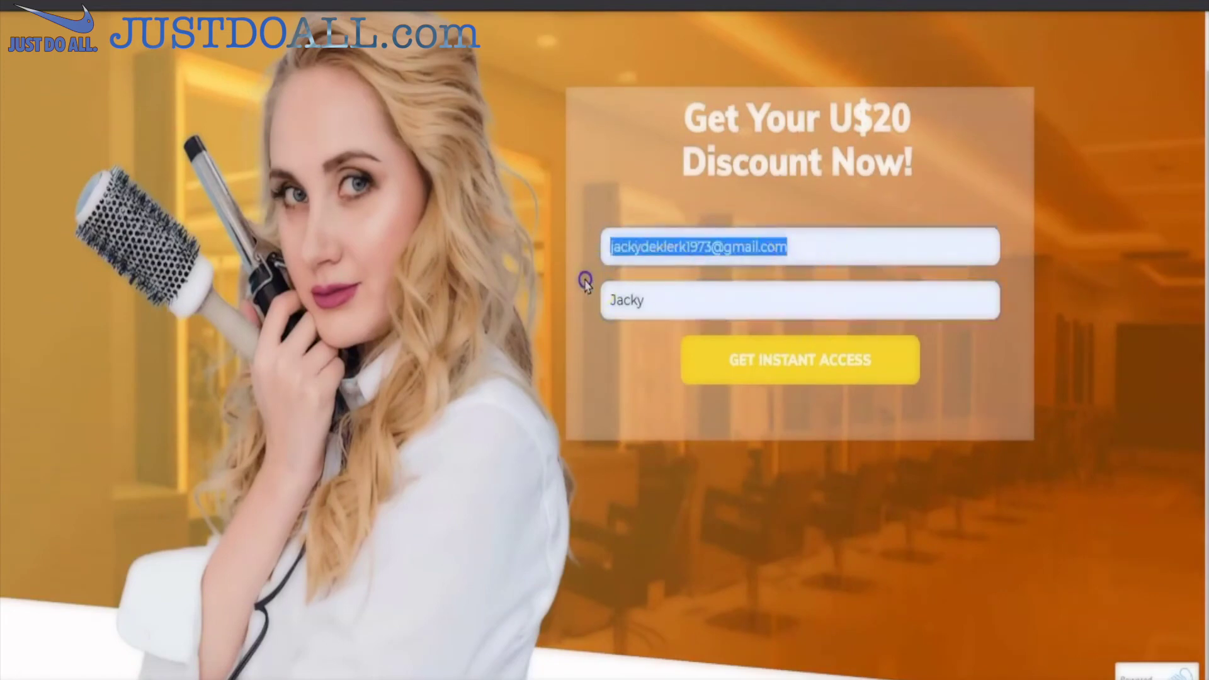
type("dek")
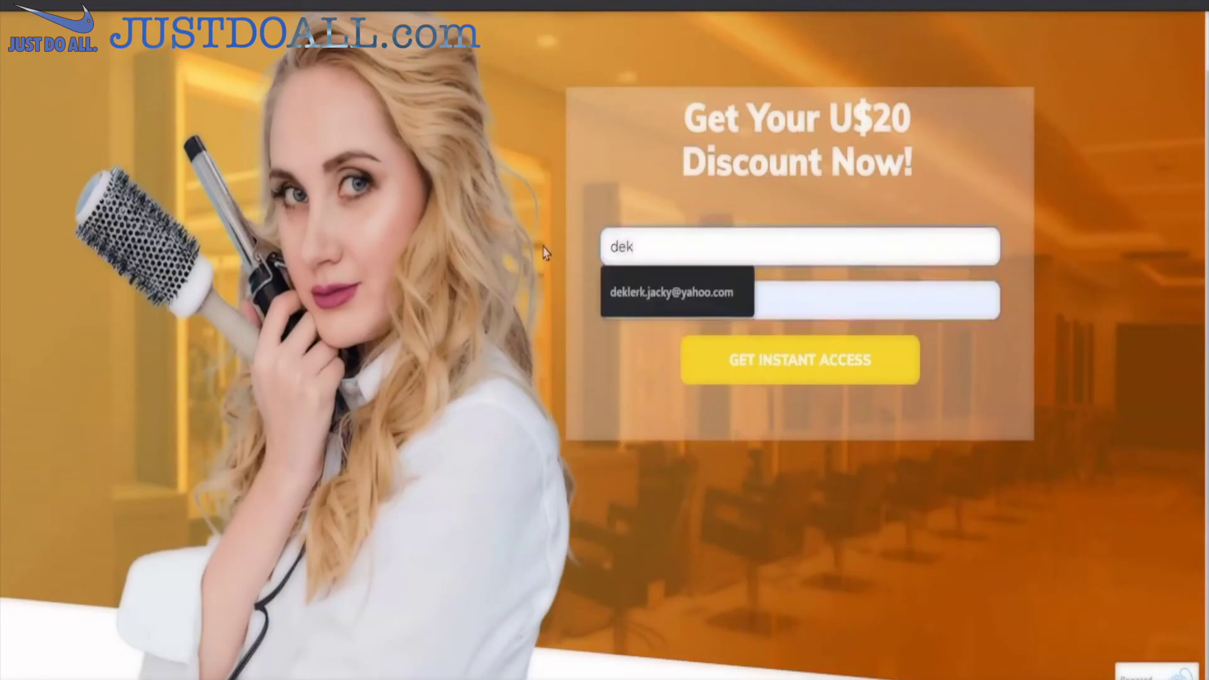
key("BackSpace")
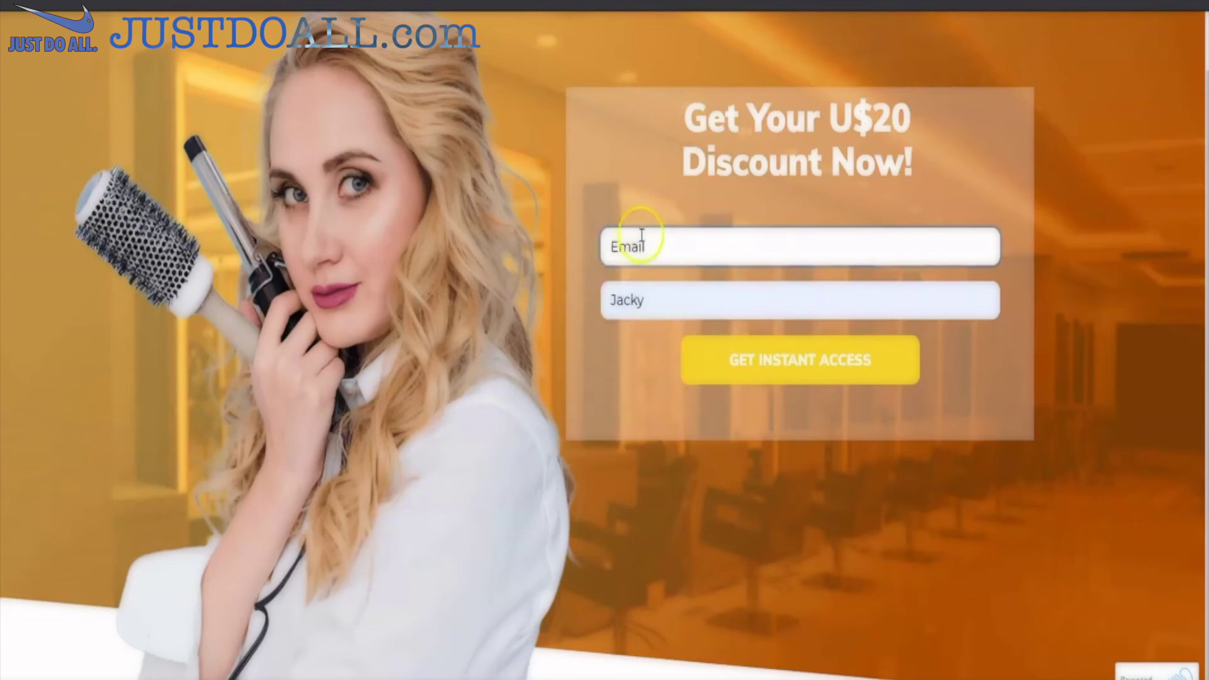
left_click(641, 235)
left_click(648, 287)
left_click(652, 297)
left_click(832, 372)
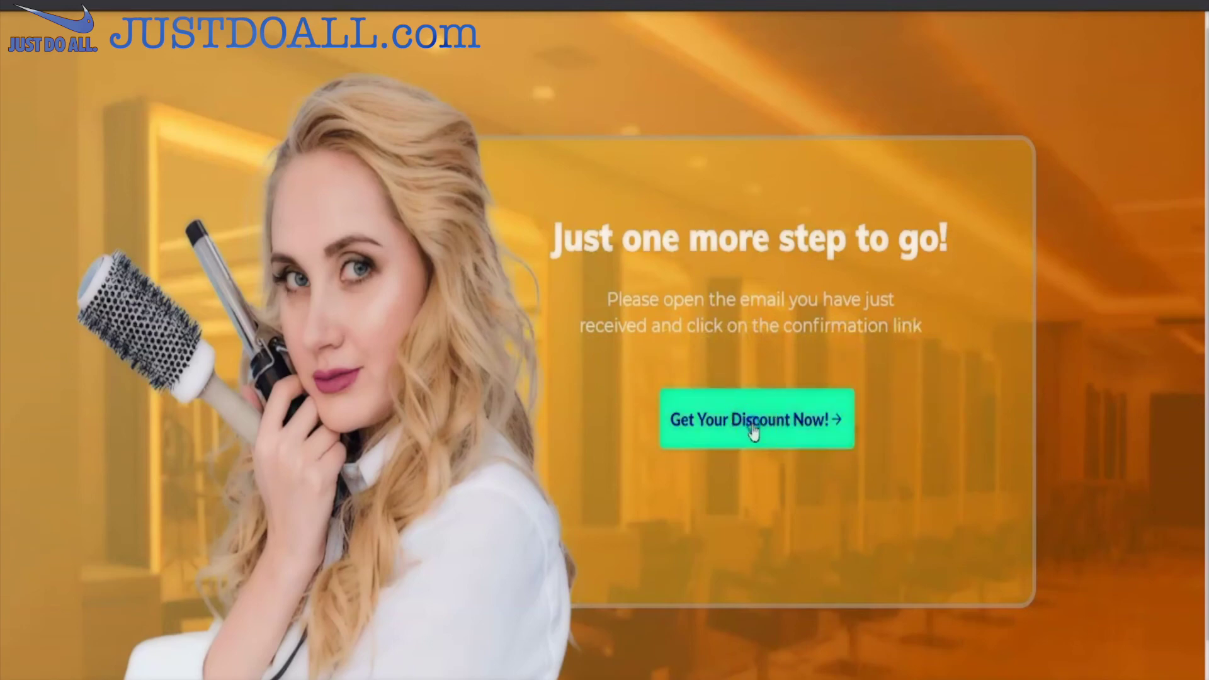
- Choose the discounted Perm Hair service and pick the Perm card
left_click(753, 431)
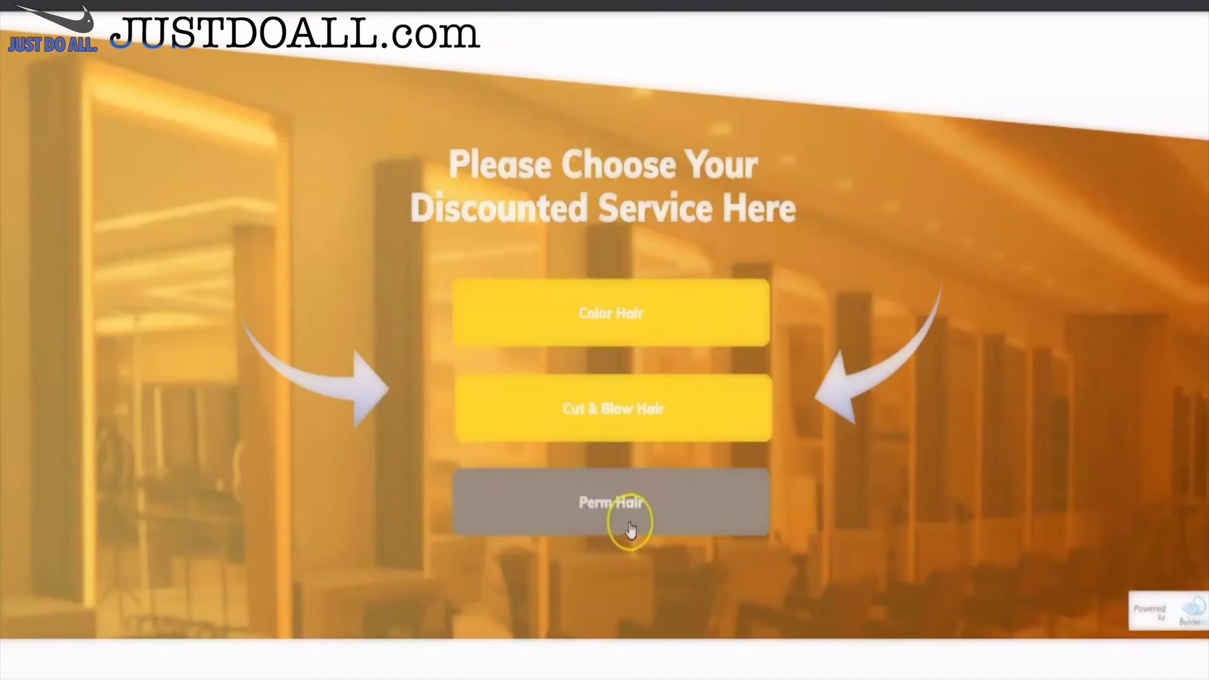
left_click(589, 507)
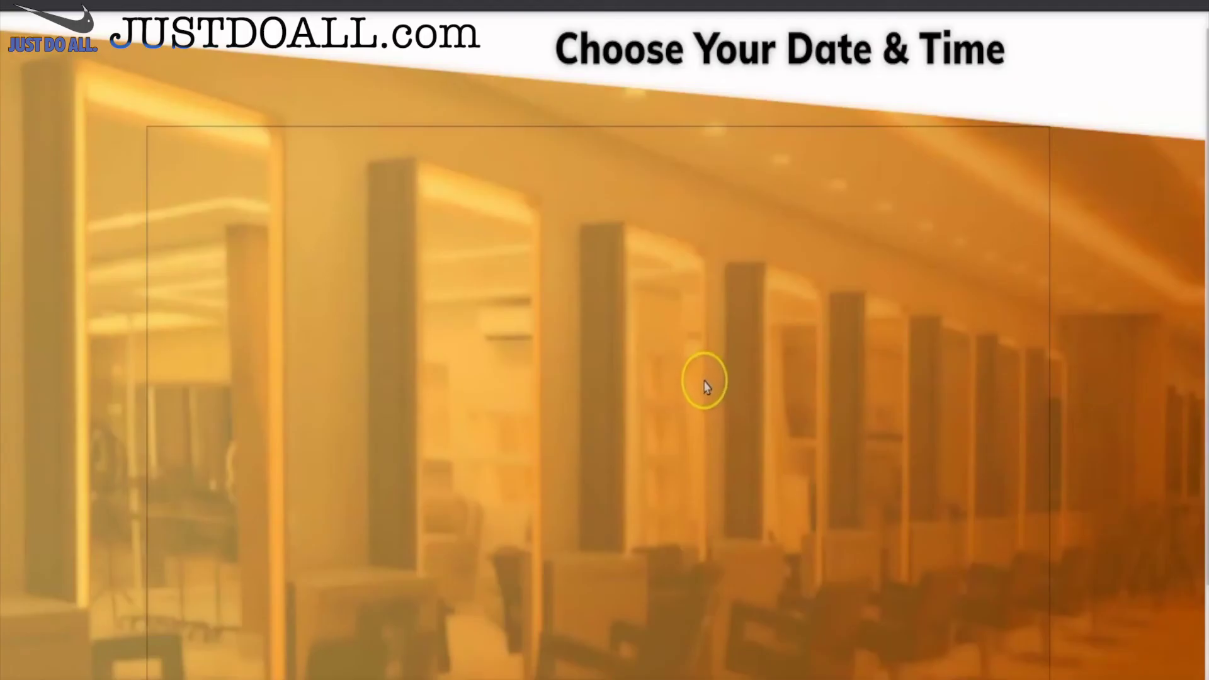
scroll(702, 383, "down", 3)
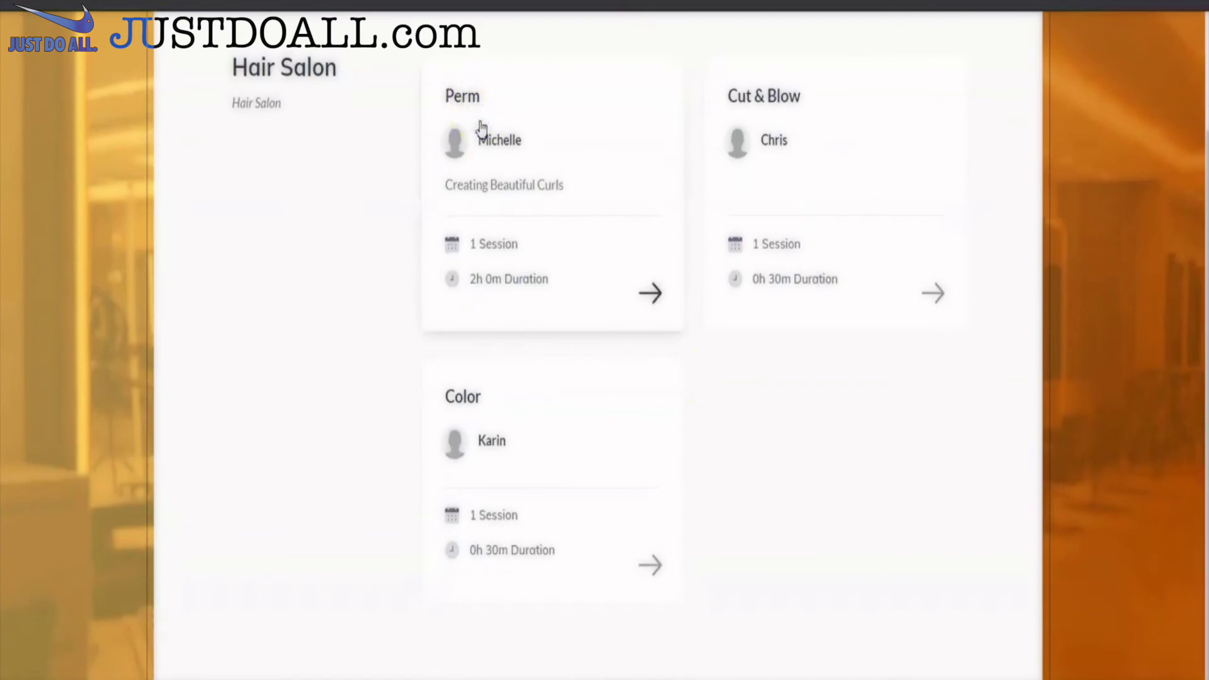
left_click(648, 279)
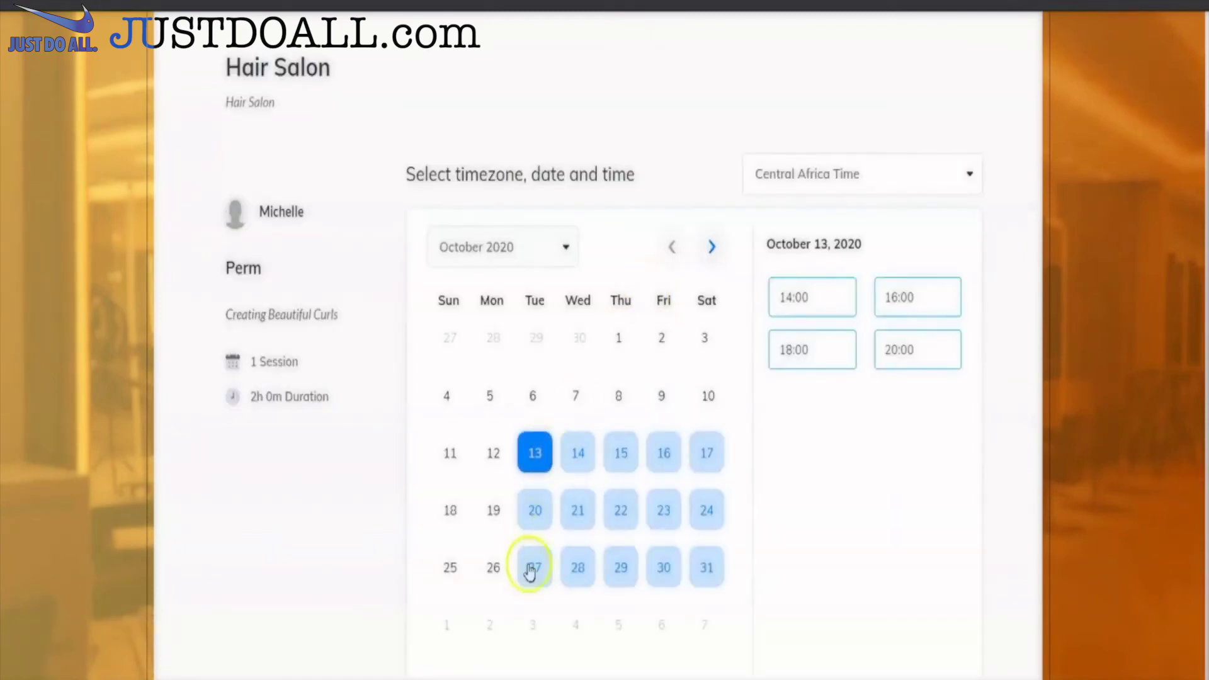
- Book October 27 at 14:00 with autofilled name, email and phone, and schedule it
left_click(532, 569)
left_click(805, 304)
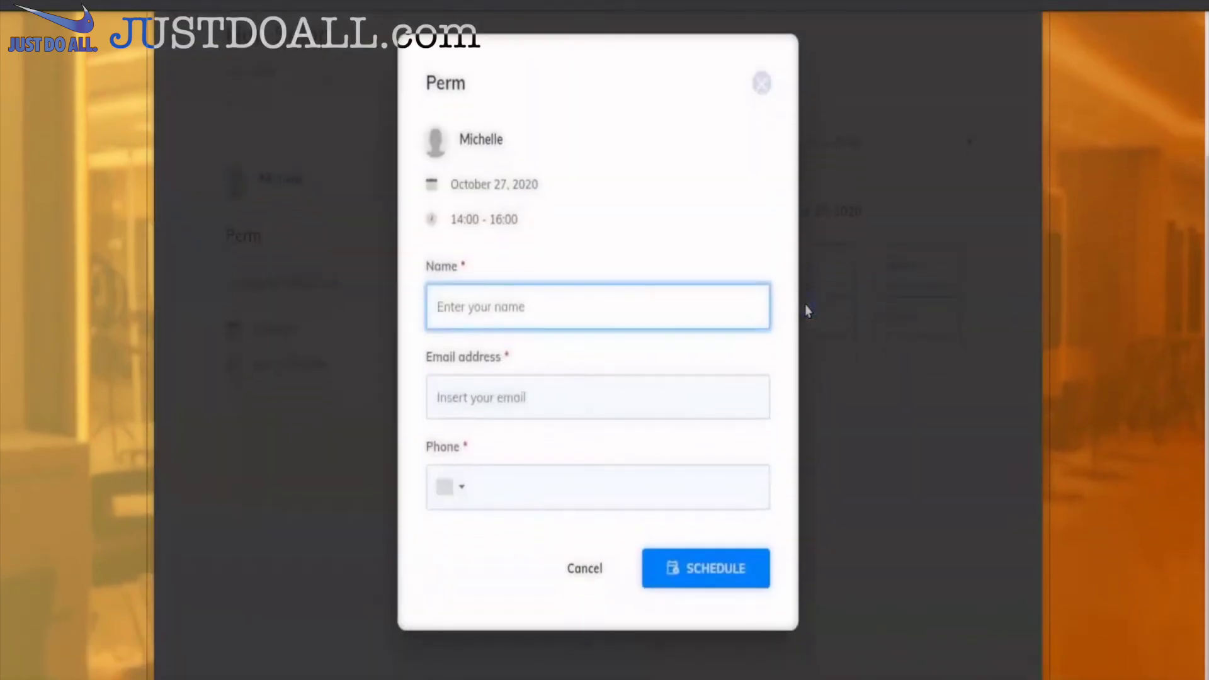
left_click(667, 302)
left_click(480, 356)
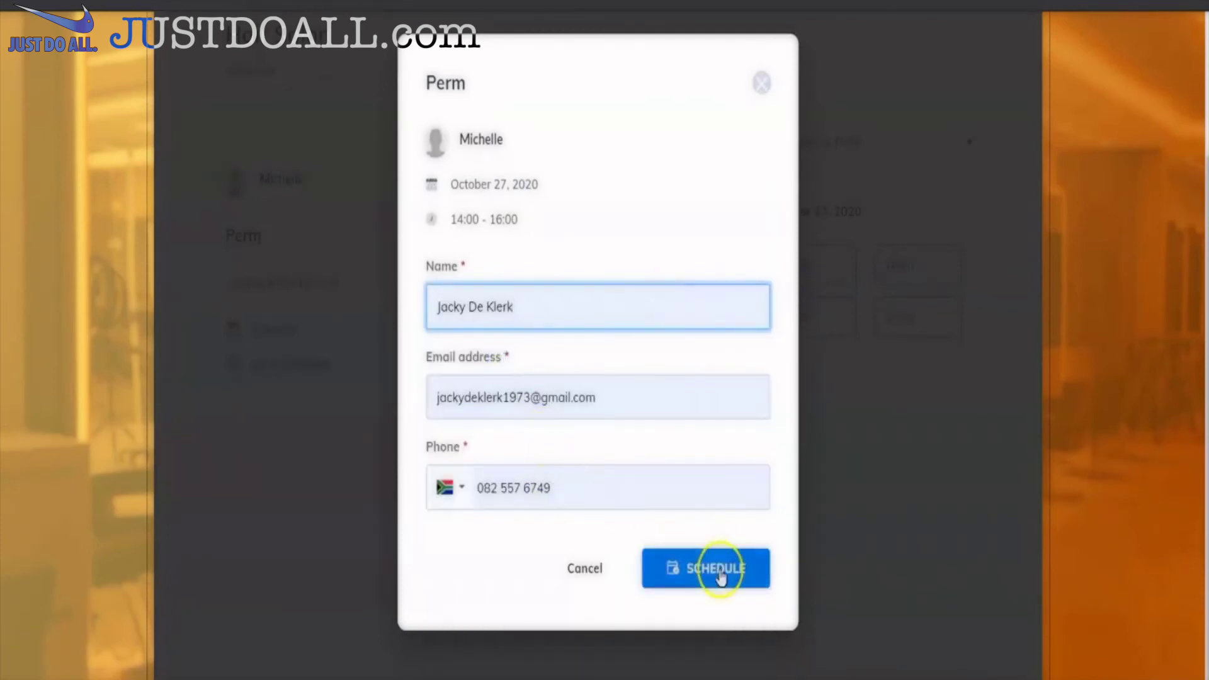
left_click(720, 570)
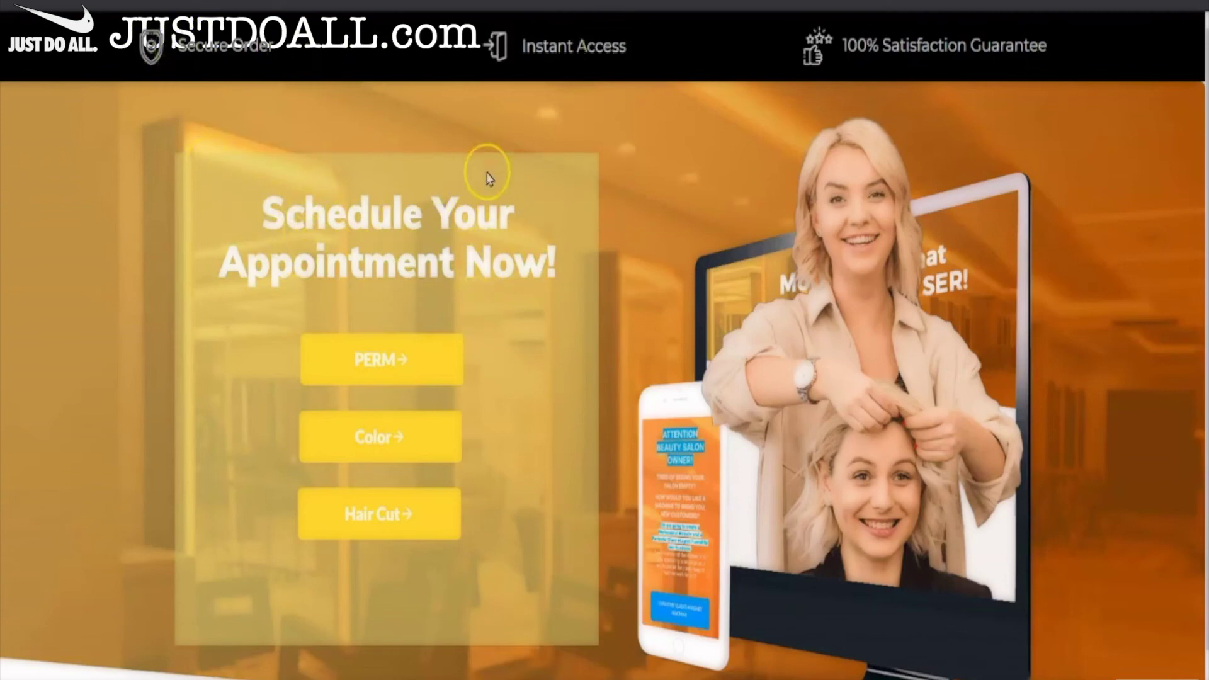
- Apply coupon SALON to cut the $55 Hair Cut order to $45.00, then proceed to checkout
left_click(378, 359)
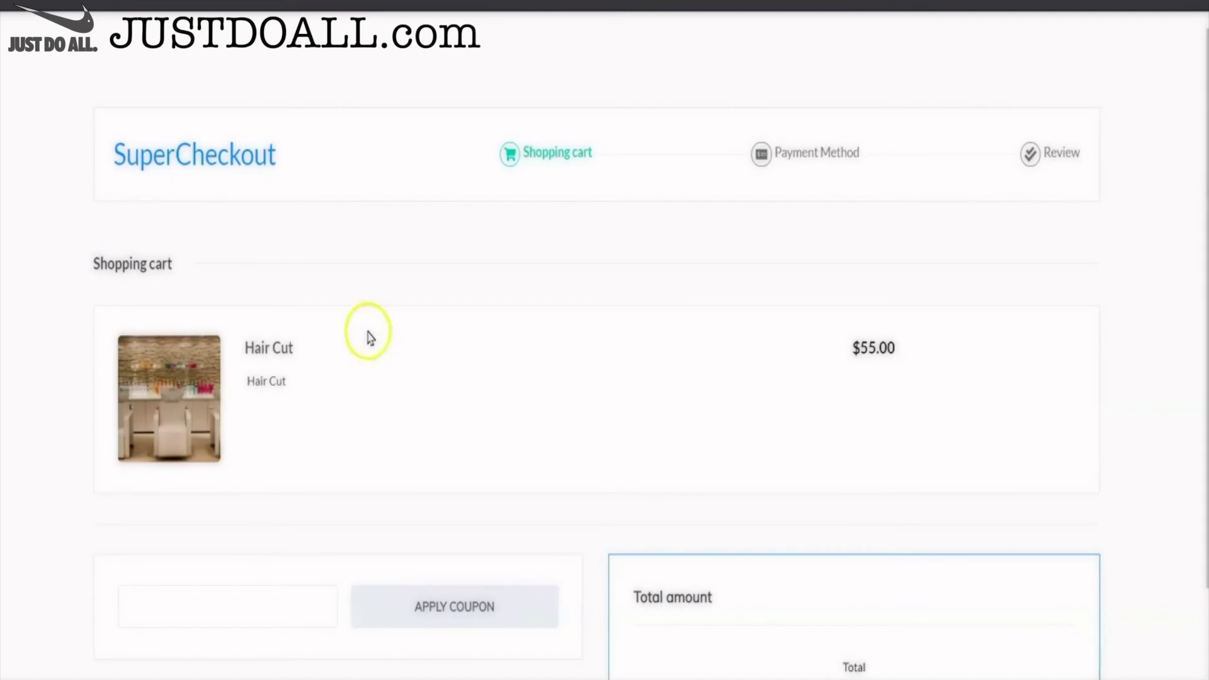
scroll(370, 334, "down", 2)
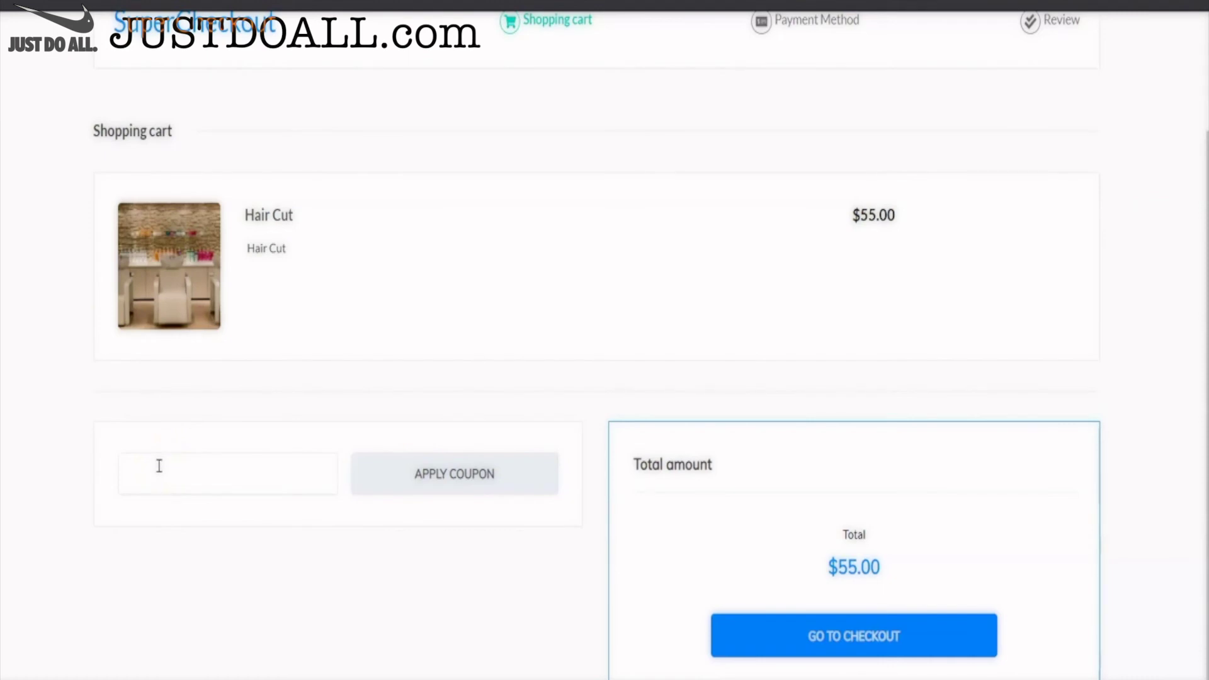
left_click(158, 471)
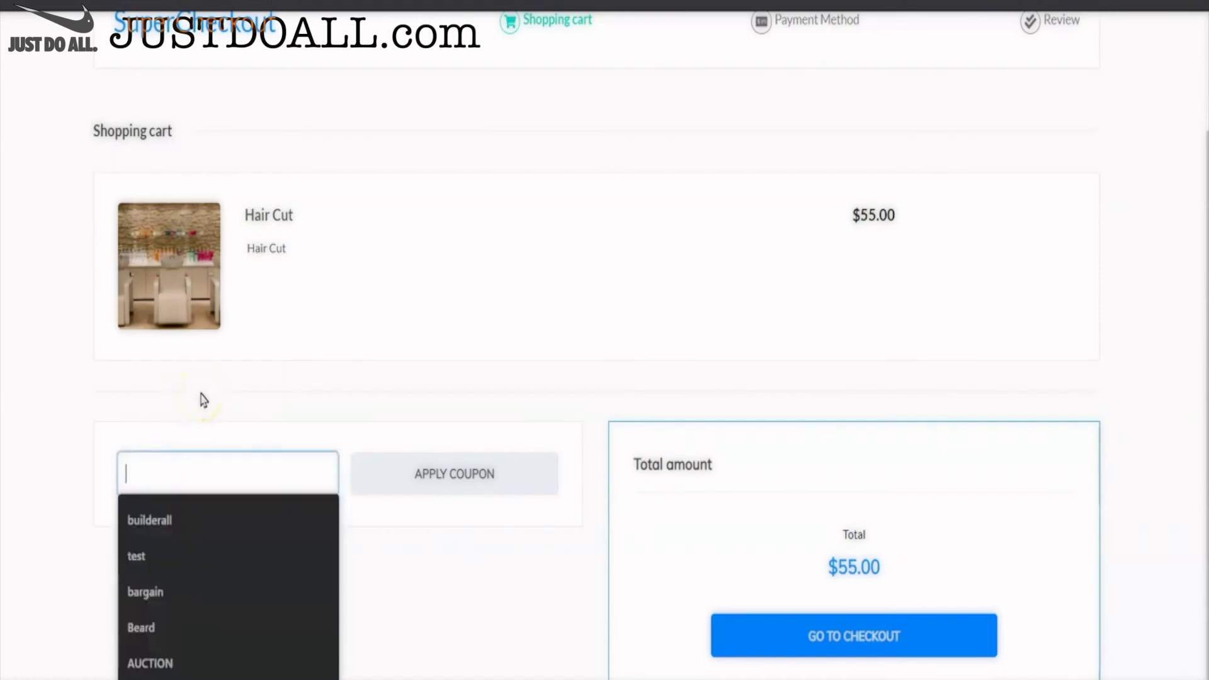
type("SALON")
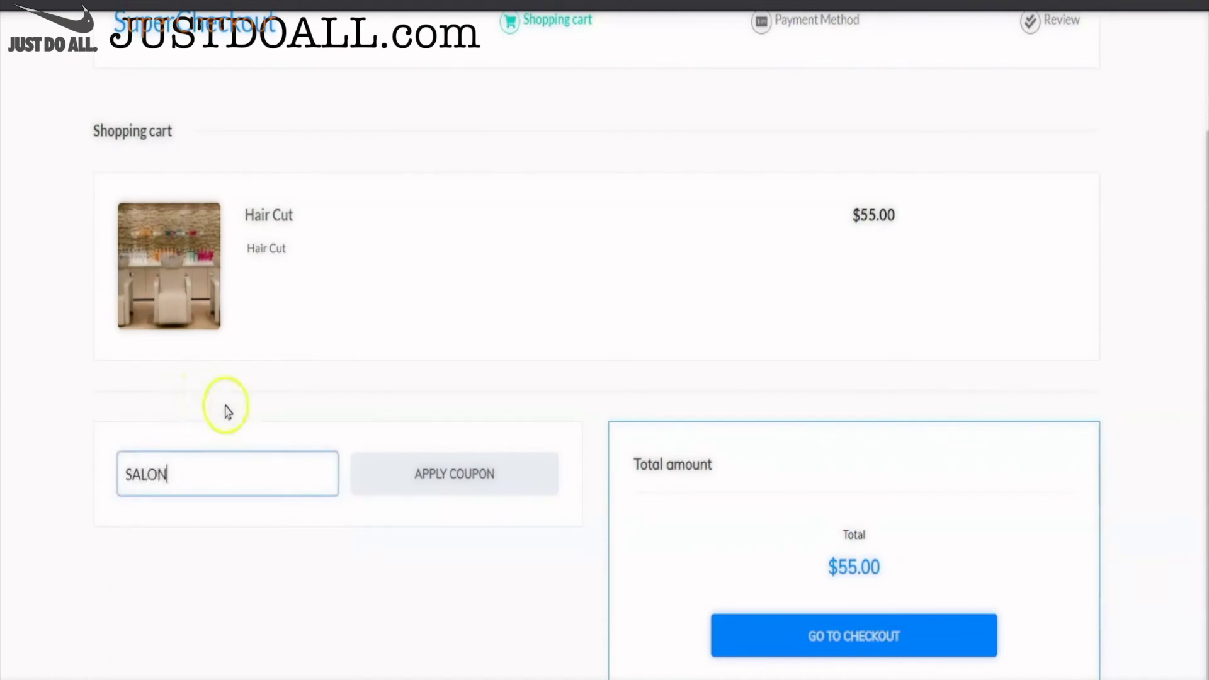
left_click(439, 481)
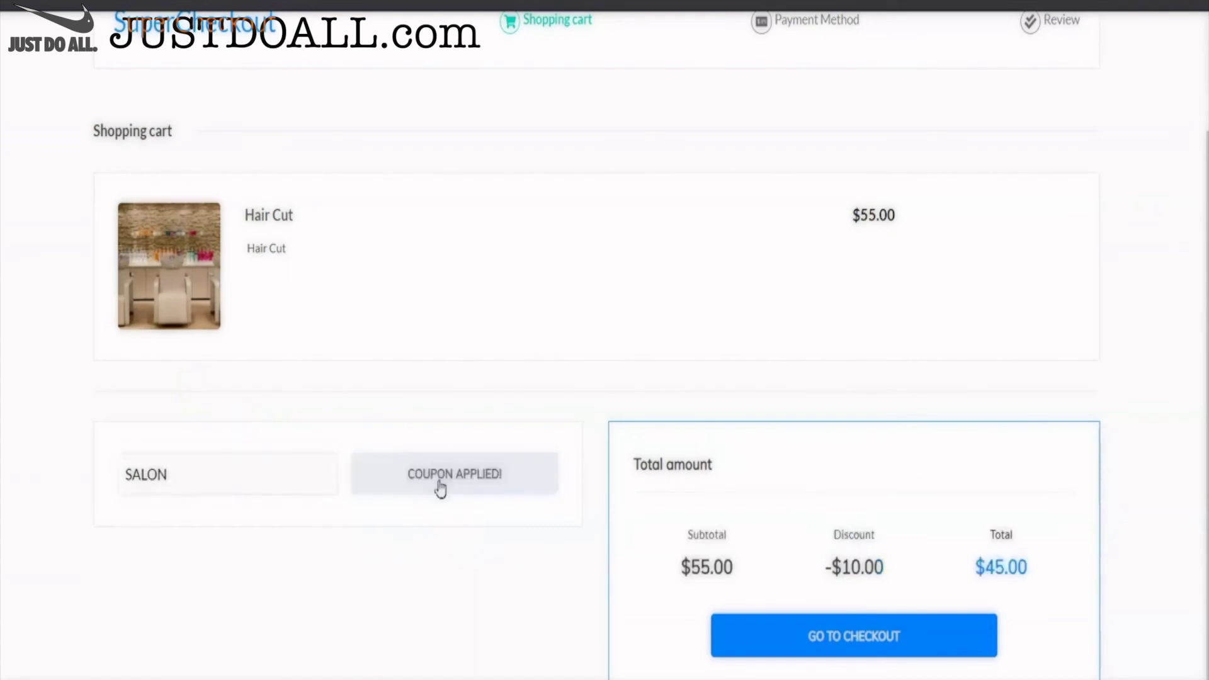
scroll(775, 558, "down", 1)
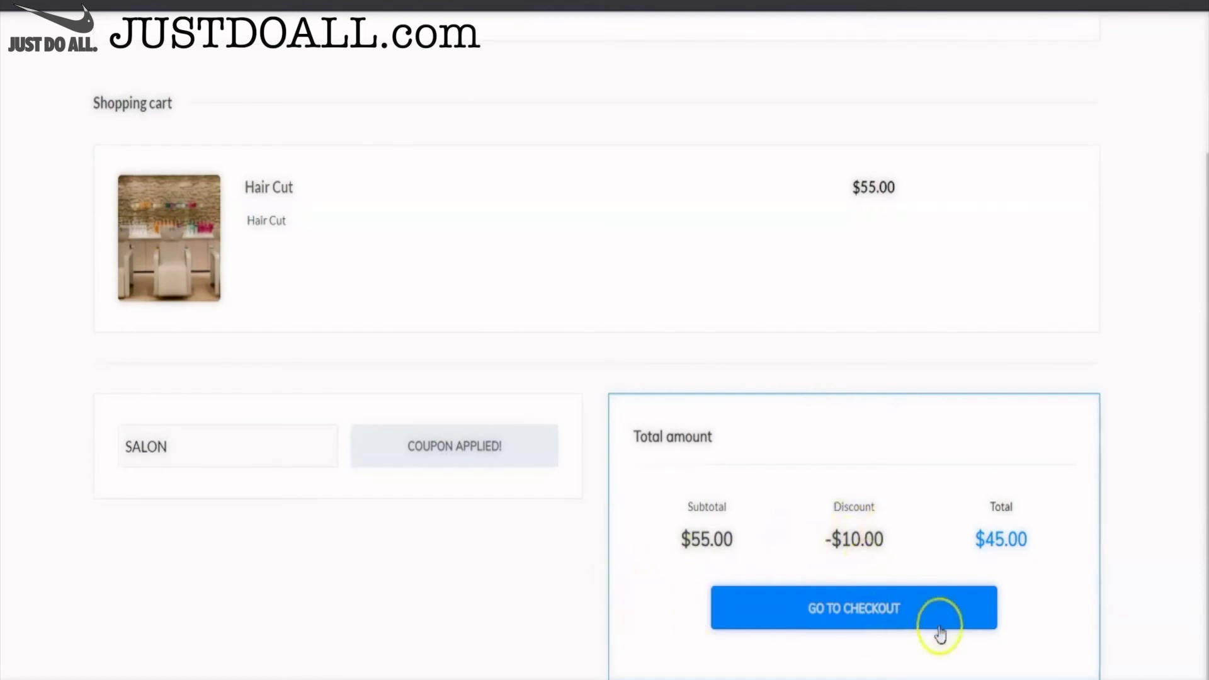
left_click(873, 615)
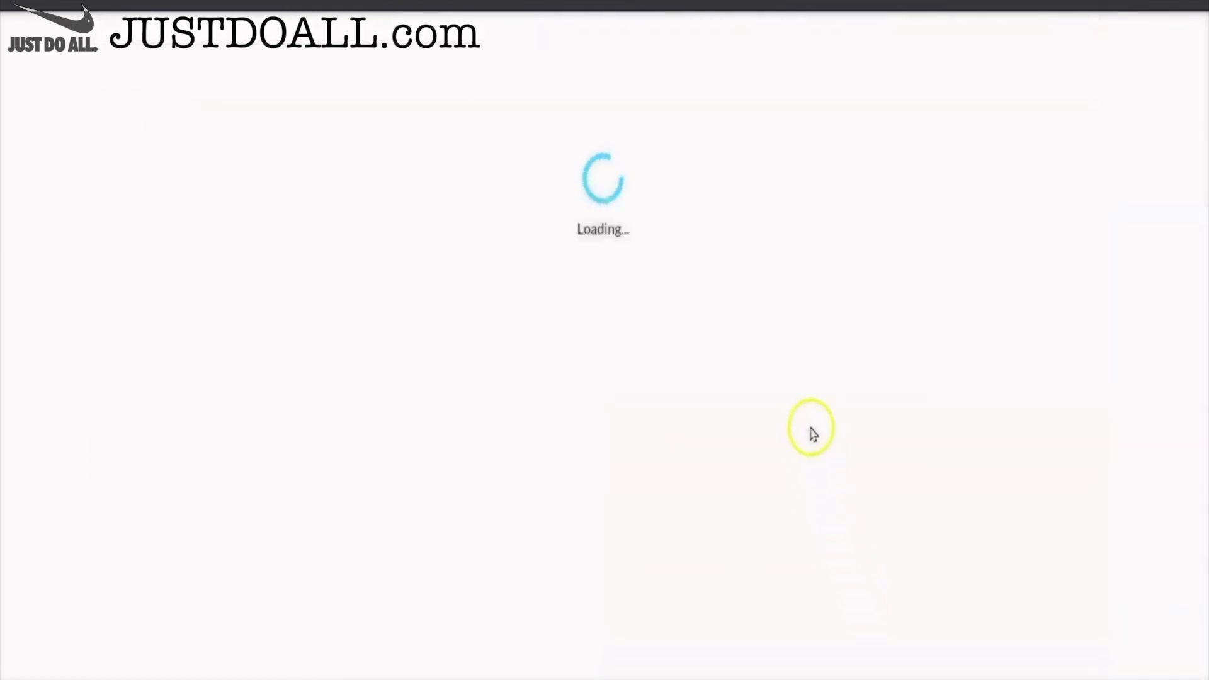
- Set the country to Belgium and autofill the buyer's name, email, postal code and address
scroll(398, 401, "down", 1)
left_click(406, 327)
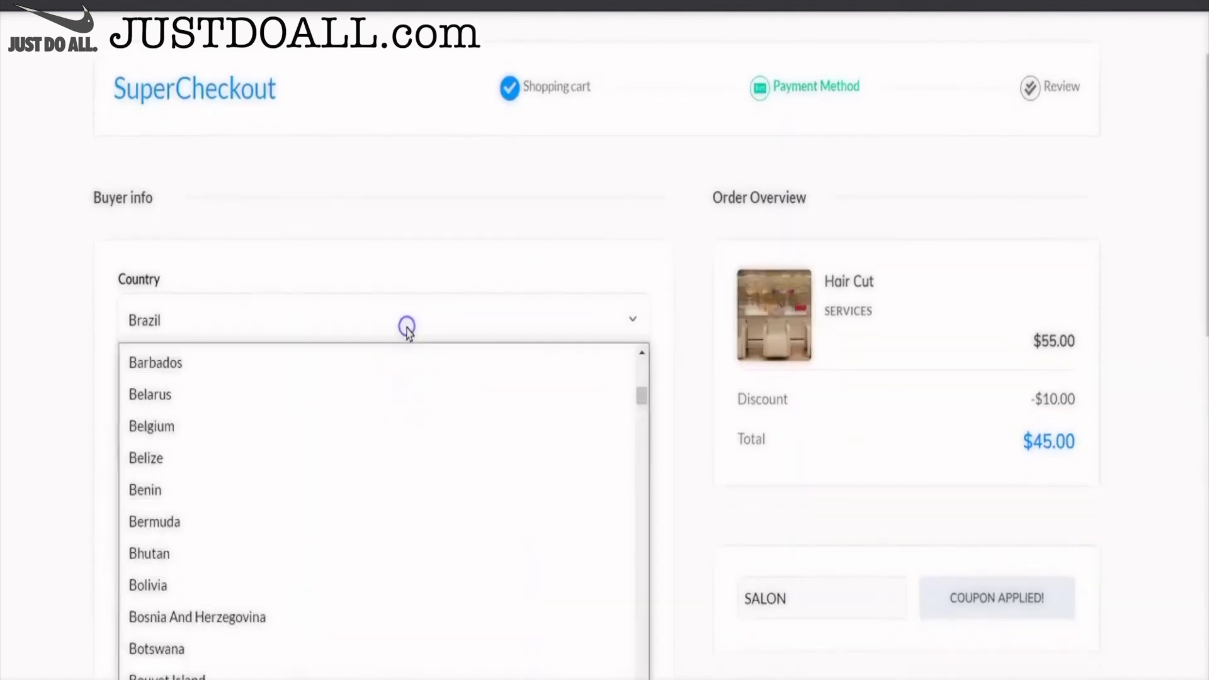
left_click(406, 327)
scroll(390, 410, "down", 1)
scroll(381, 478, "down", 5)
left_click(202, 291)
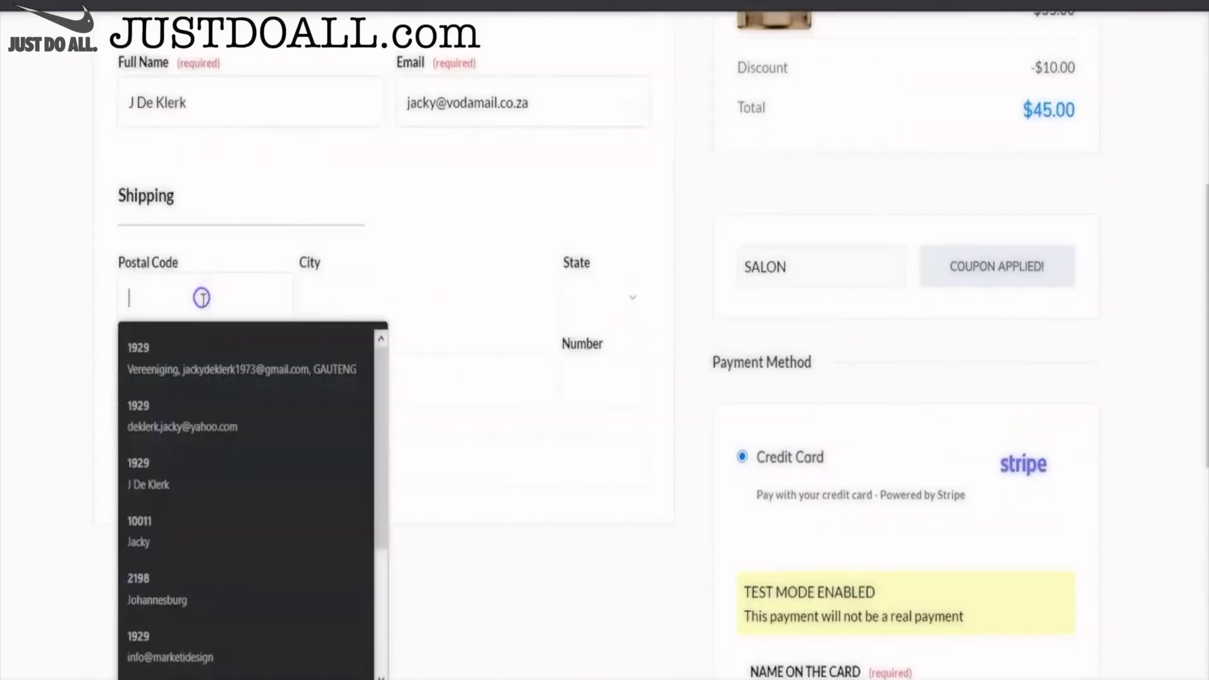
left_click(186, 346)
scroll(439, 326, "down", 10)
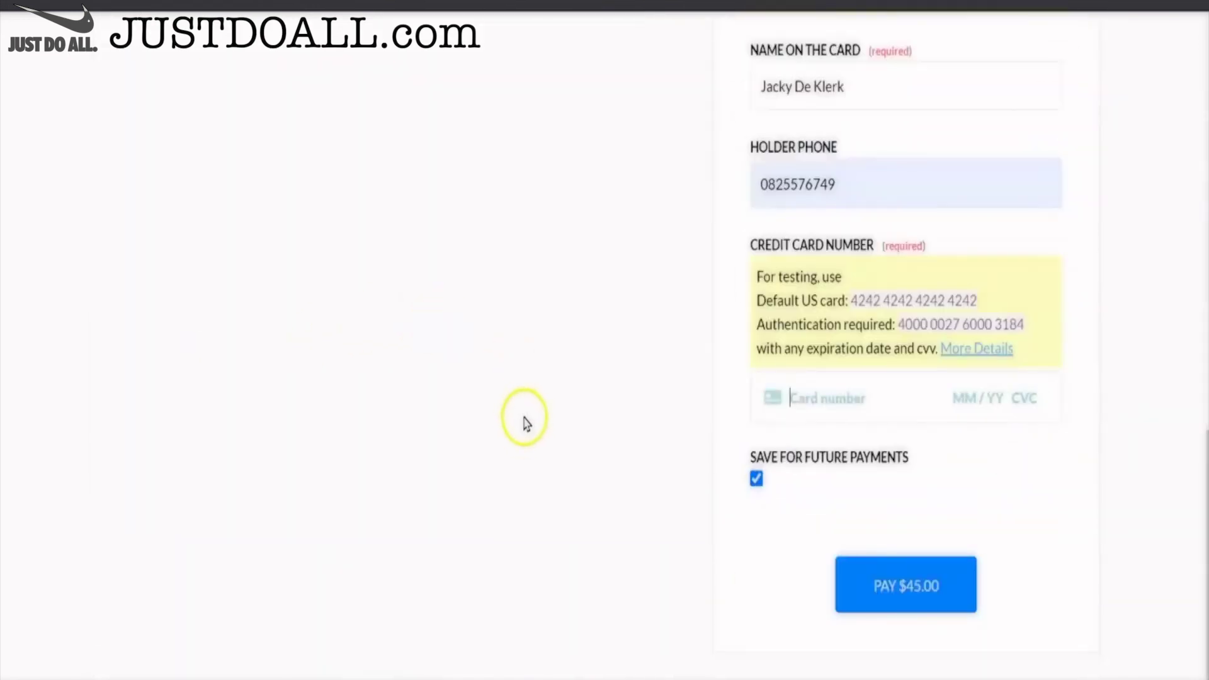
scroll(524, 418, "up", 10)
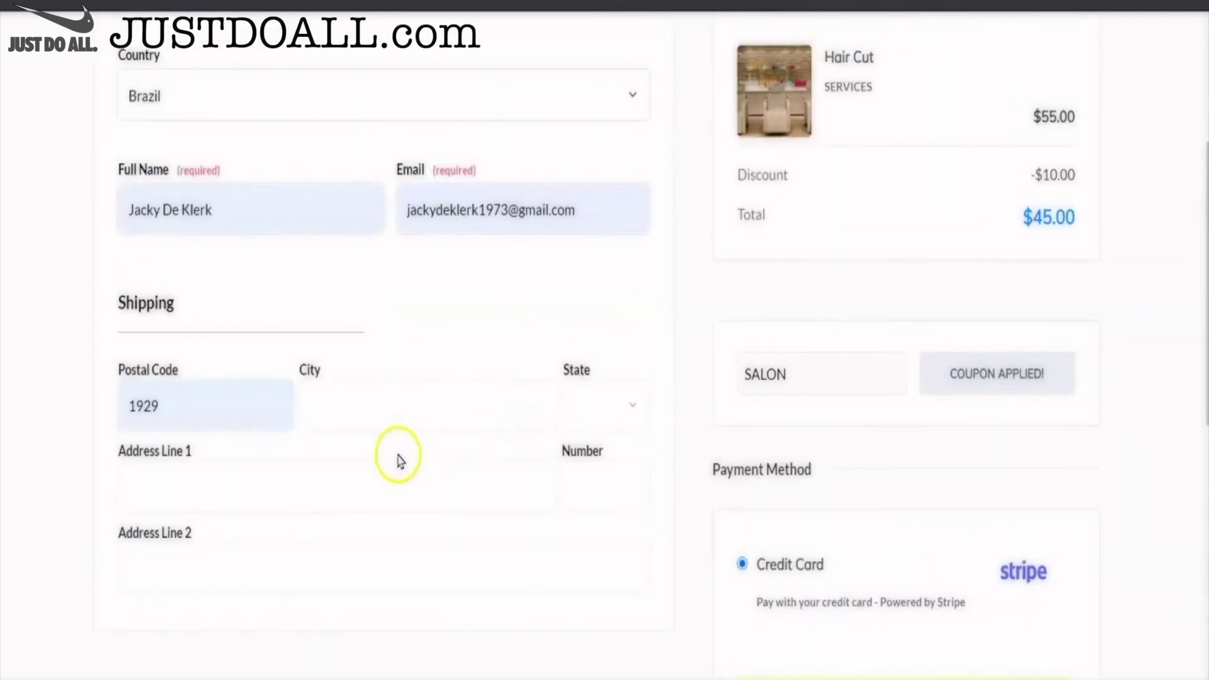
left_click(403, 382)
scroll(363, 248, "up", 2)
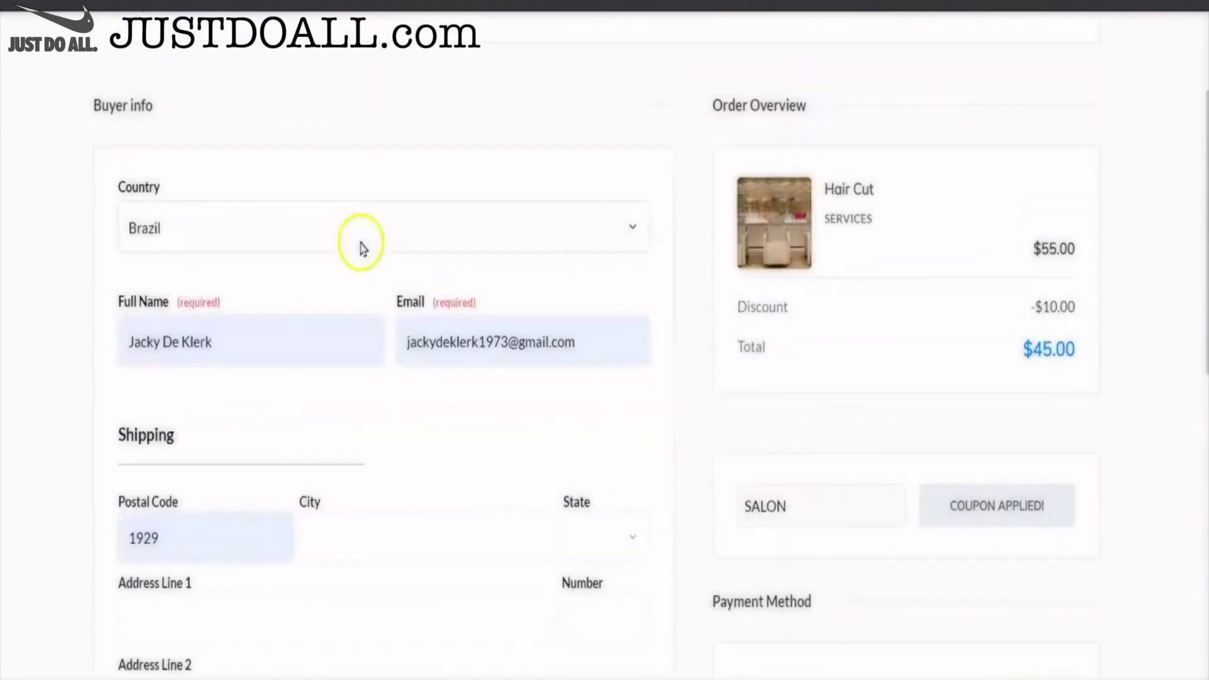
left_click(362, 248)
left_click(324, 422)
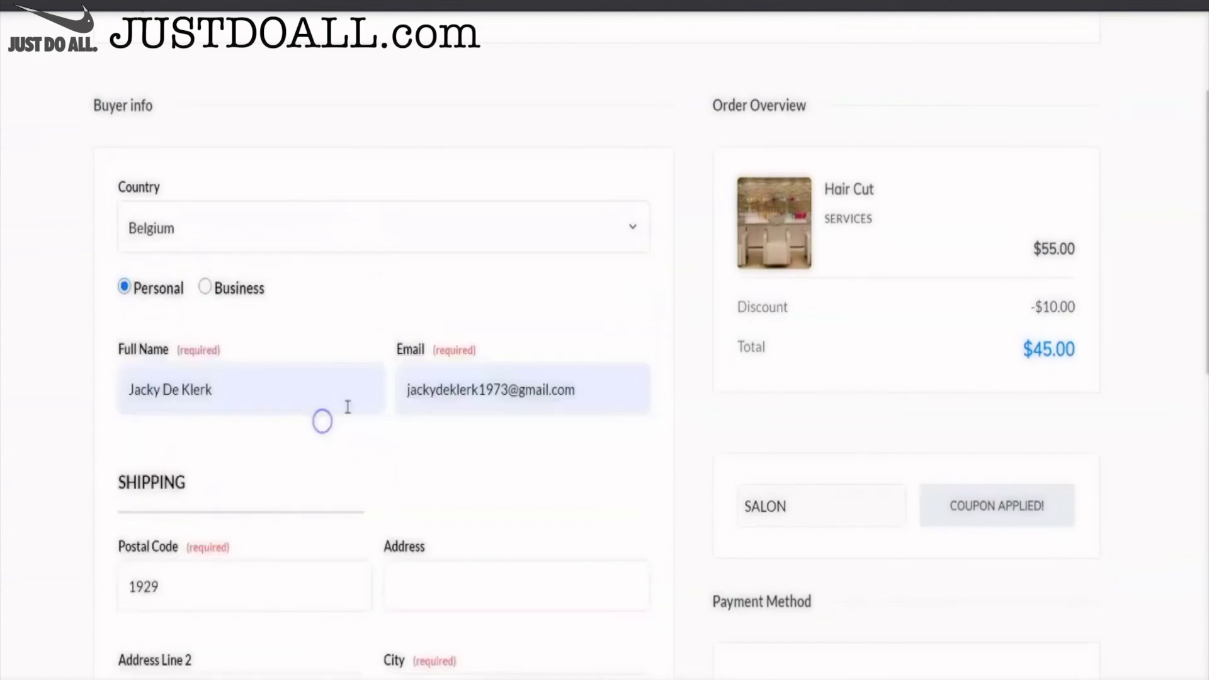
scroll(355, 397, "down", 4)
left_click(297, 434)
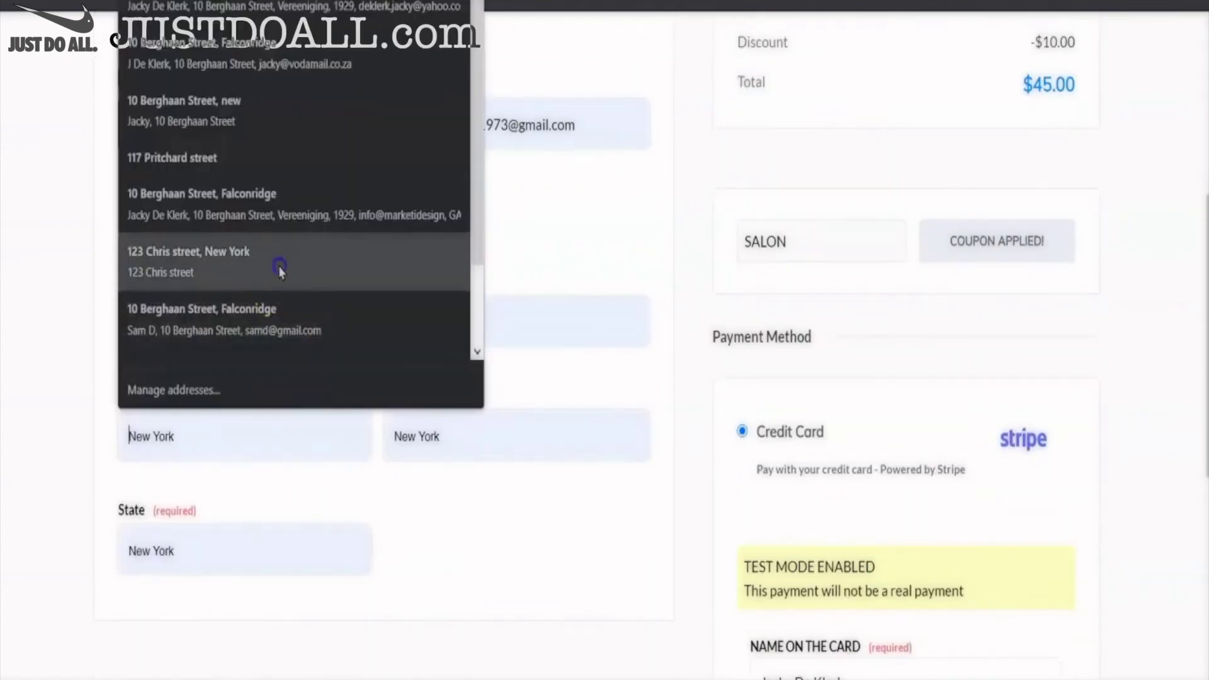
left_click(278, 266)
- Enter the Stripe test card, untick saving it for future payments, and pay $45.00
scroll(610, 529, "down", 5)
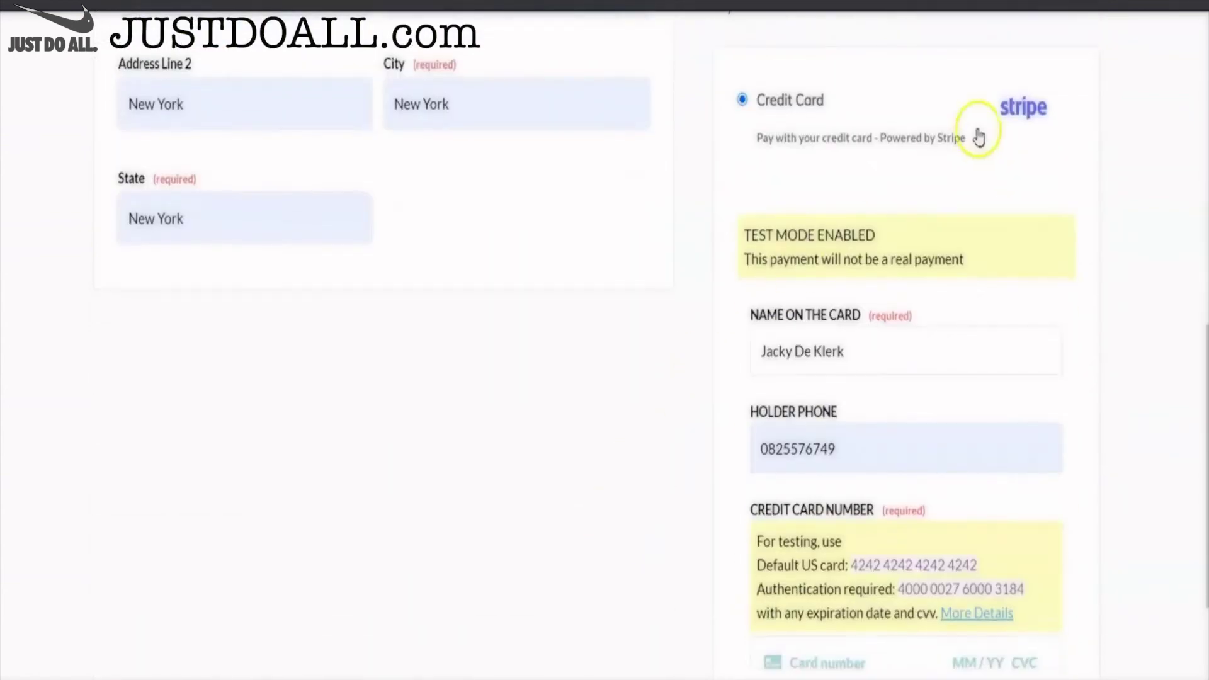
scroll(921, 468, "down", 3)
left_click(810, 464)
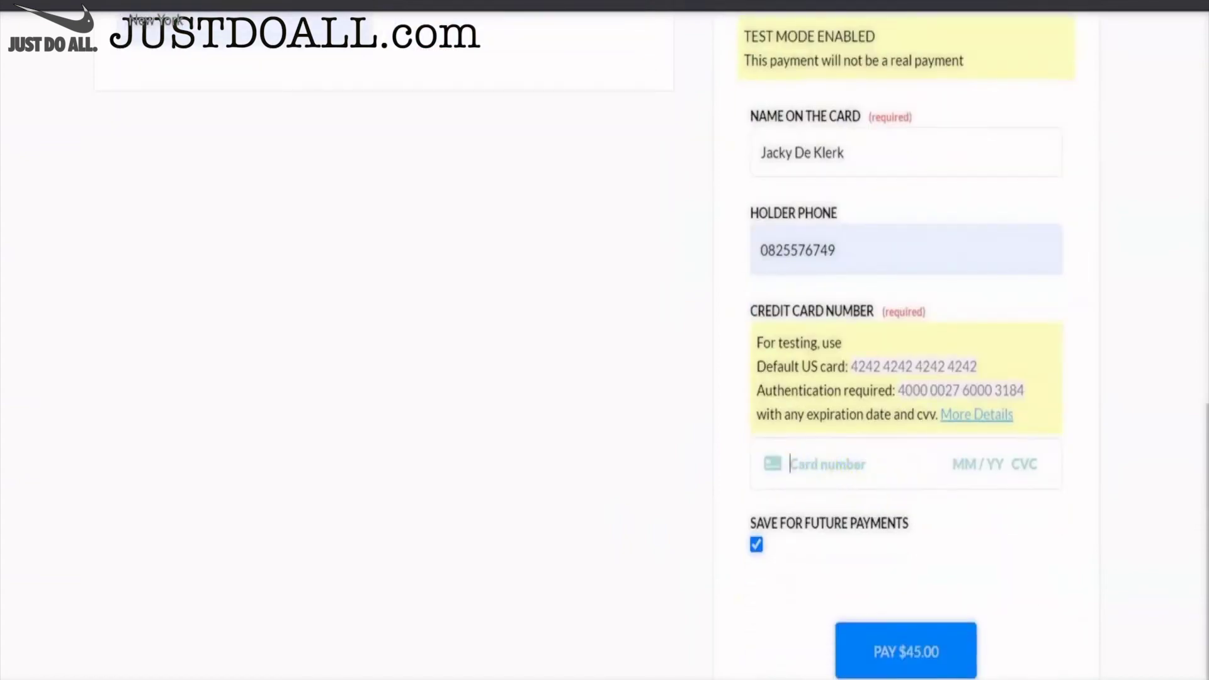
type("4")
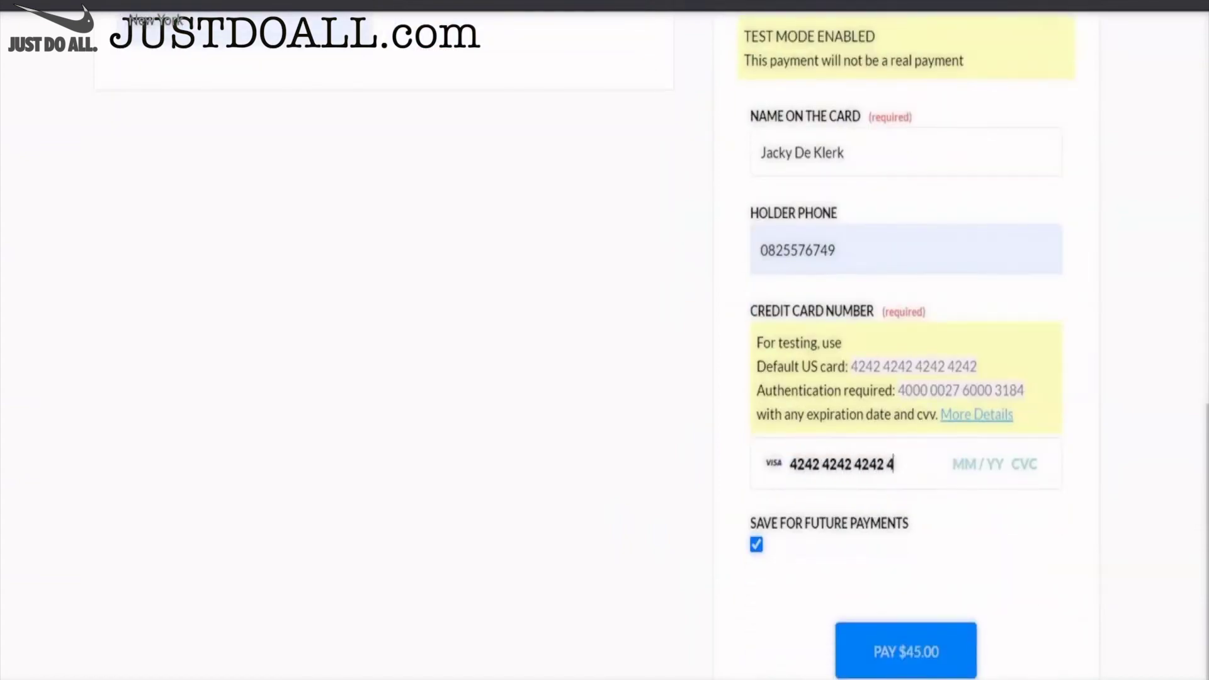
type("242")
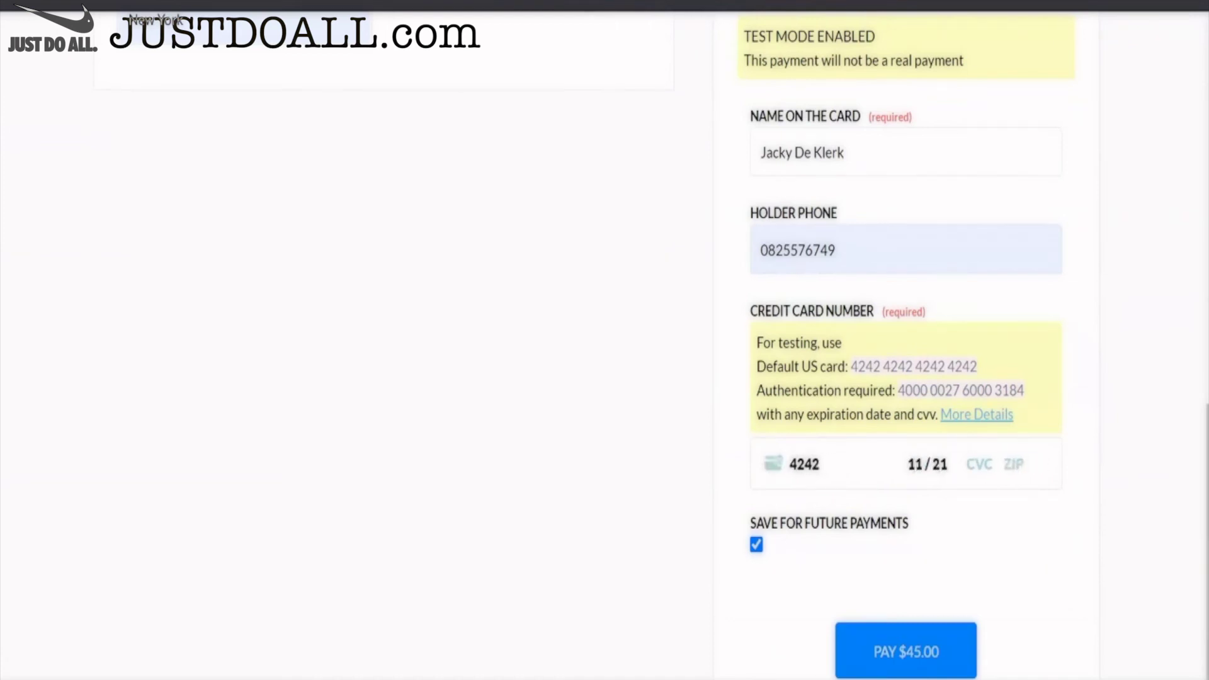
type("42424242424210111")
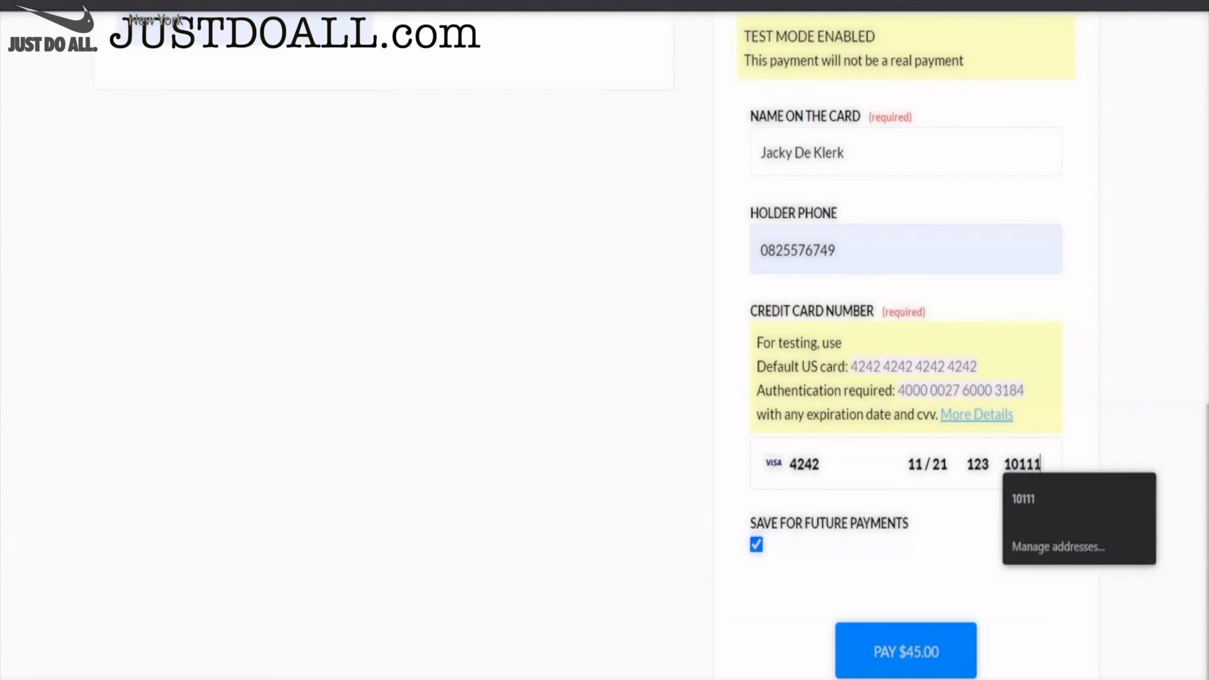
left_click(757, 544)
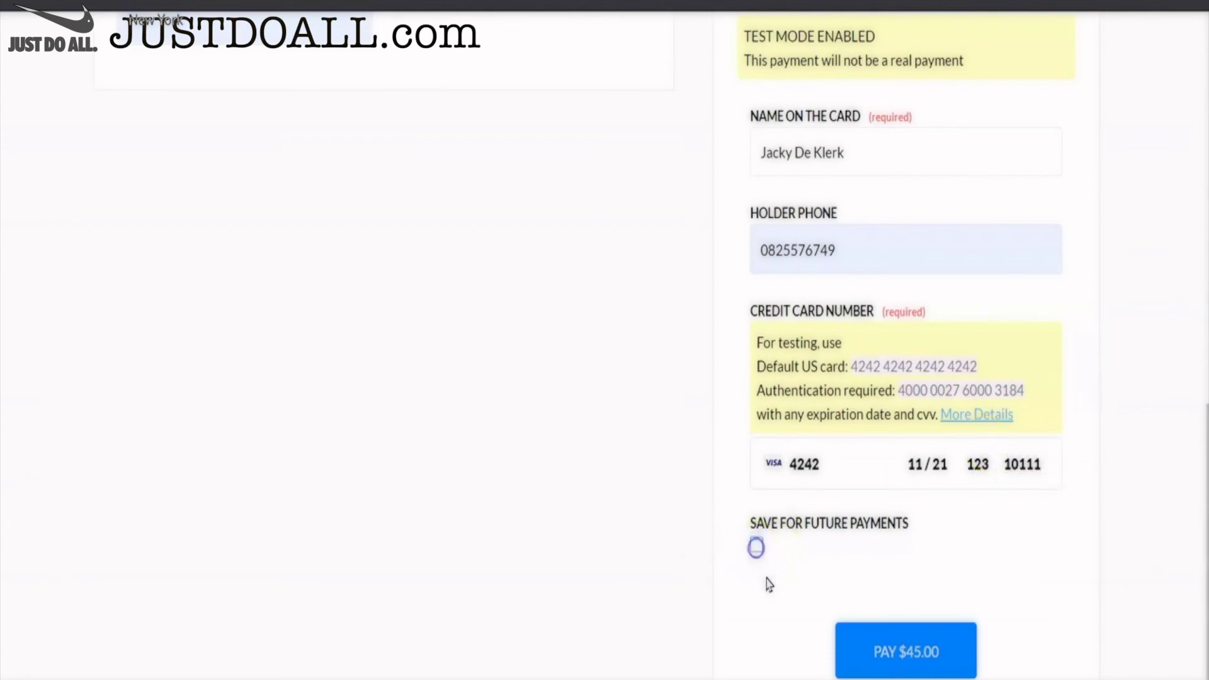
left_click(881, 648)
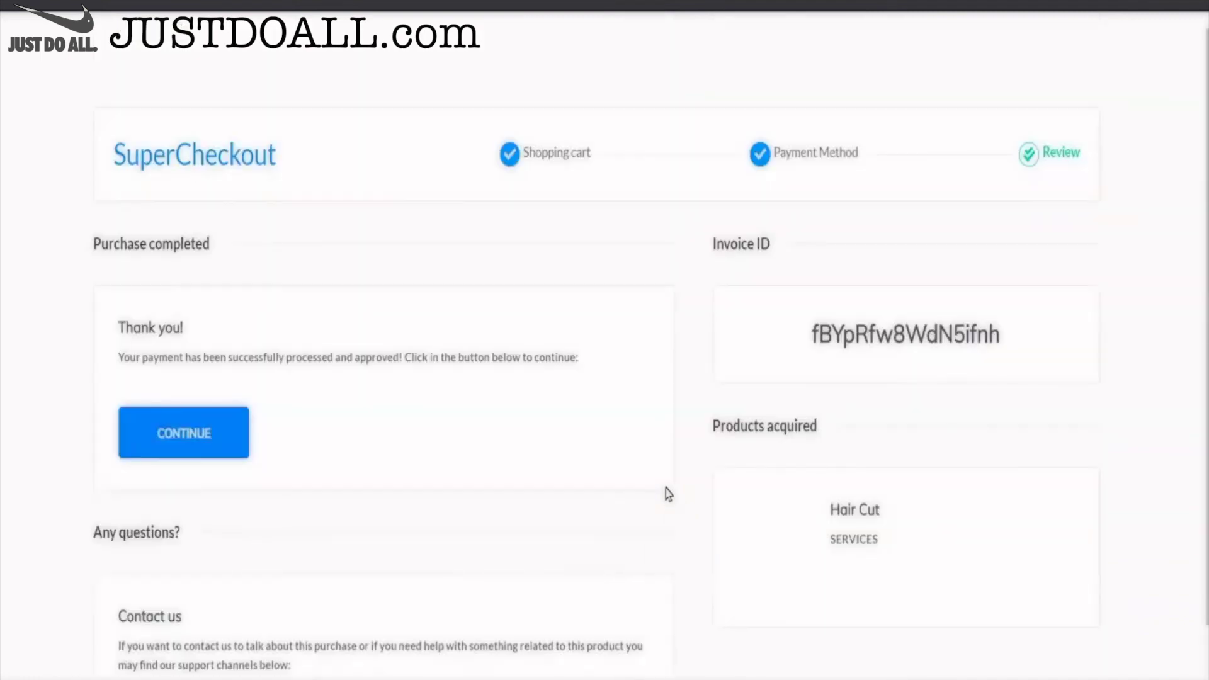
- Continue past the Purchase completed thank-you page
left_click(172, 436)
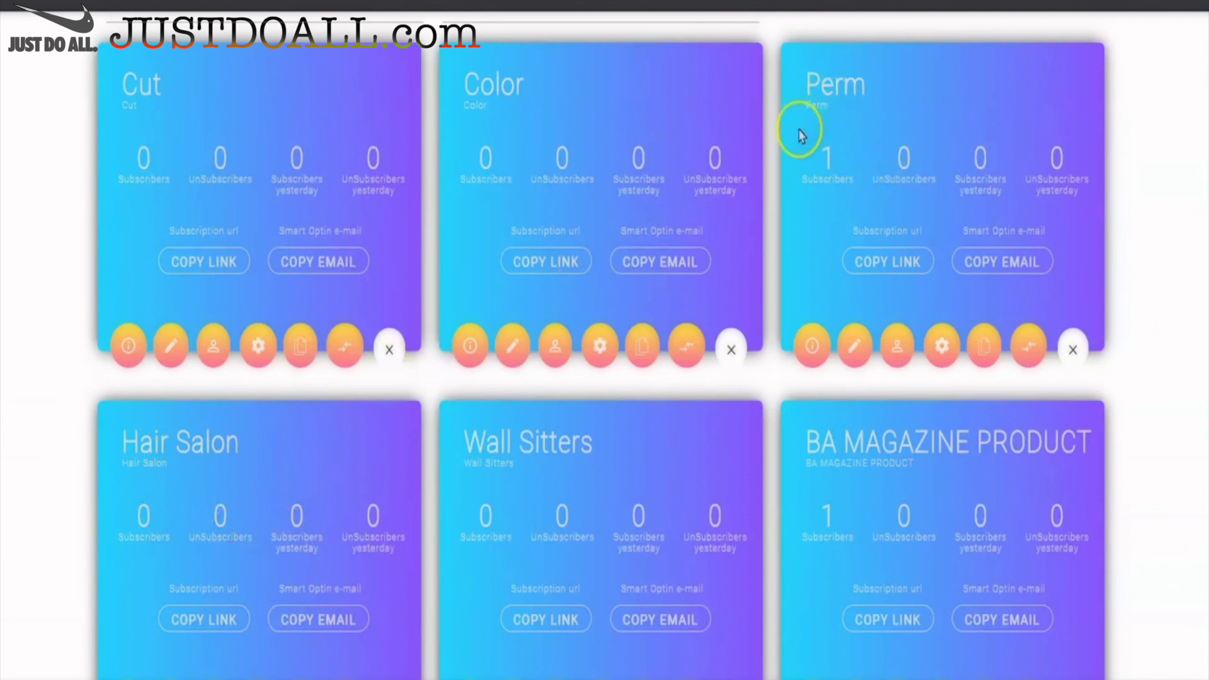
- Review the Perm list's single subscriber, tagged PERM, SUBSCRIBED and SURVEY, then switch to Builderall CRM
left_click(900, 348)
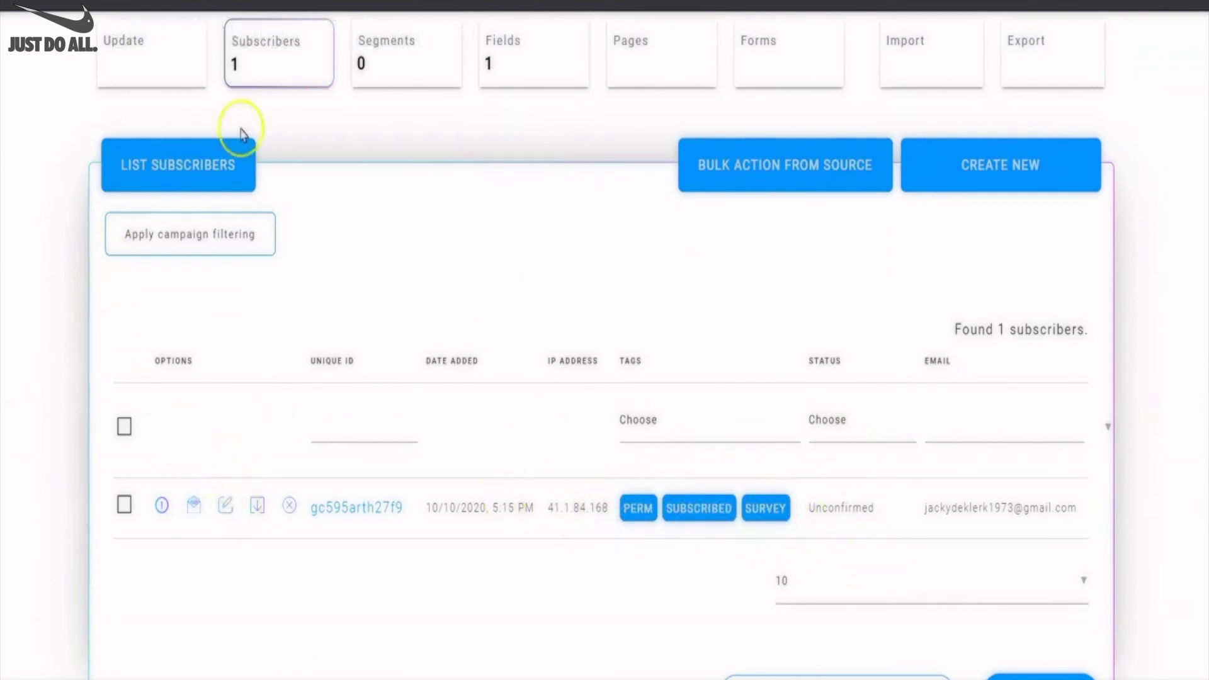
scroll(804, 439, "up", 3)
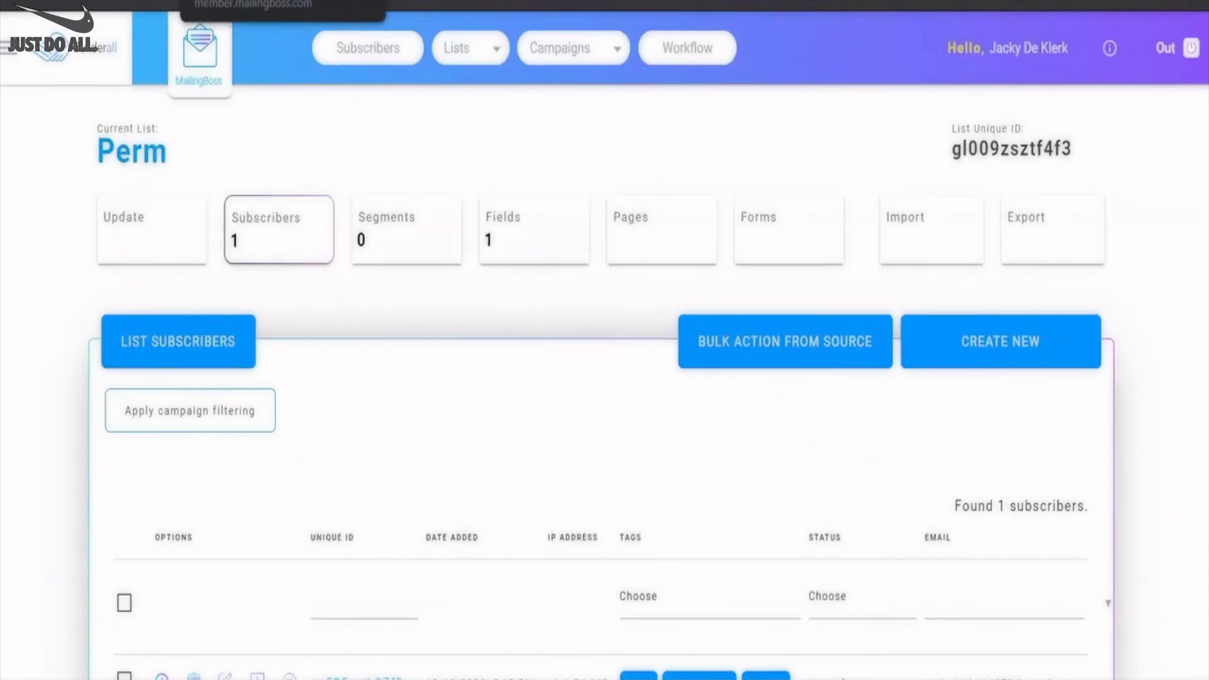
key("ctrl+Tab")
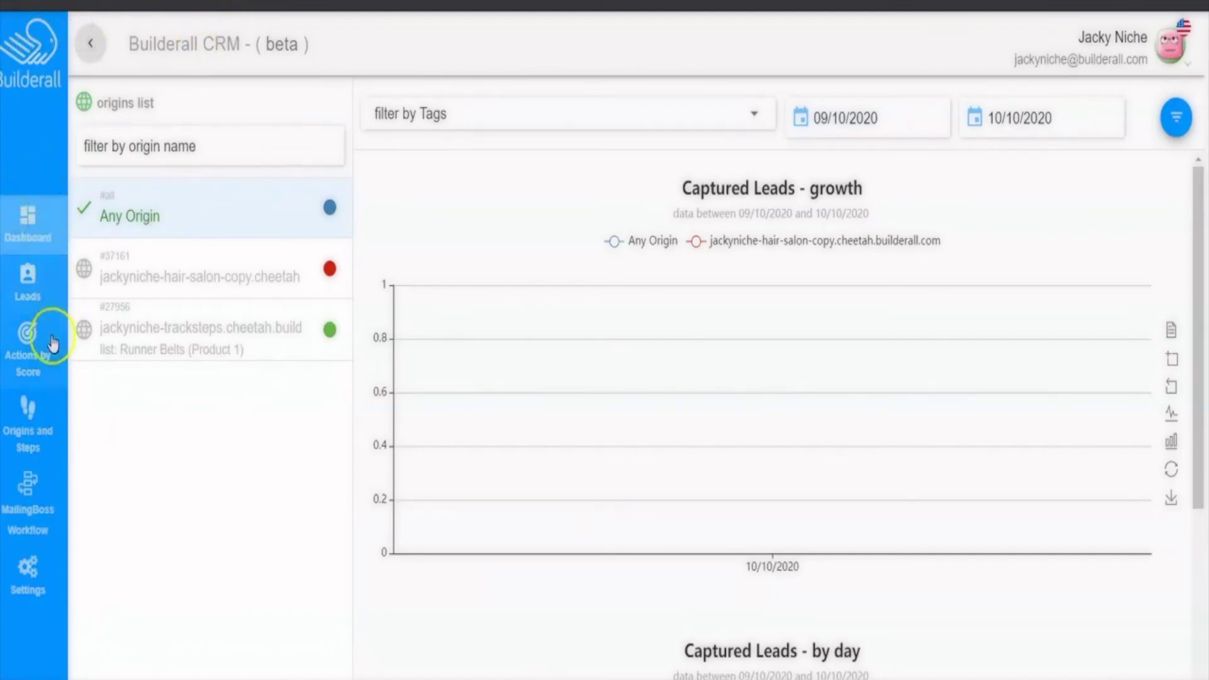
- Review the score-17 test lead's 16 interactions, with SUBSCRIBED, SURVEY, PERM, CALENDAR and CHECKOUT tags
left_click(27, 286)
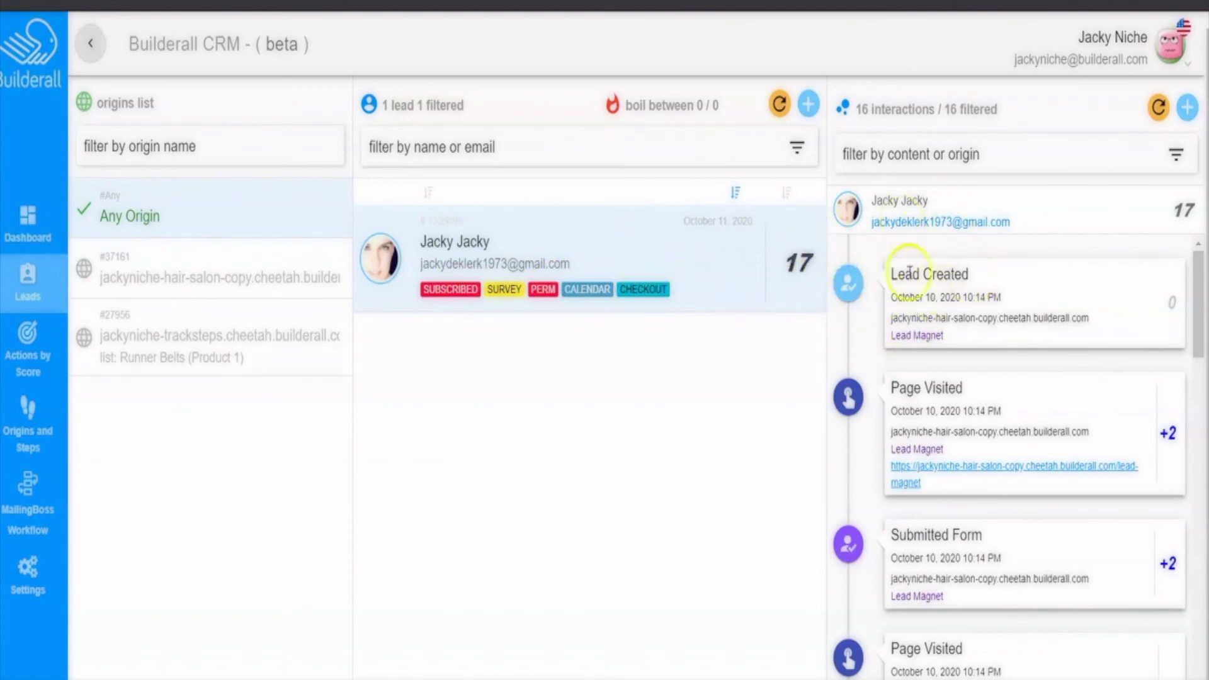
scroll(945, 301, "down", 2)
scroll(885, 327, "up", 2)
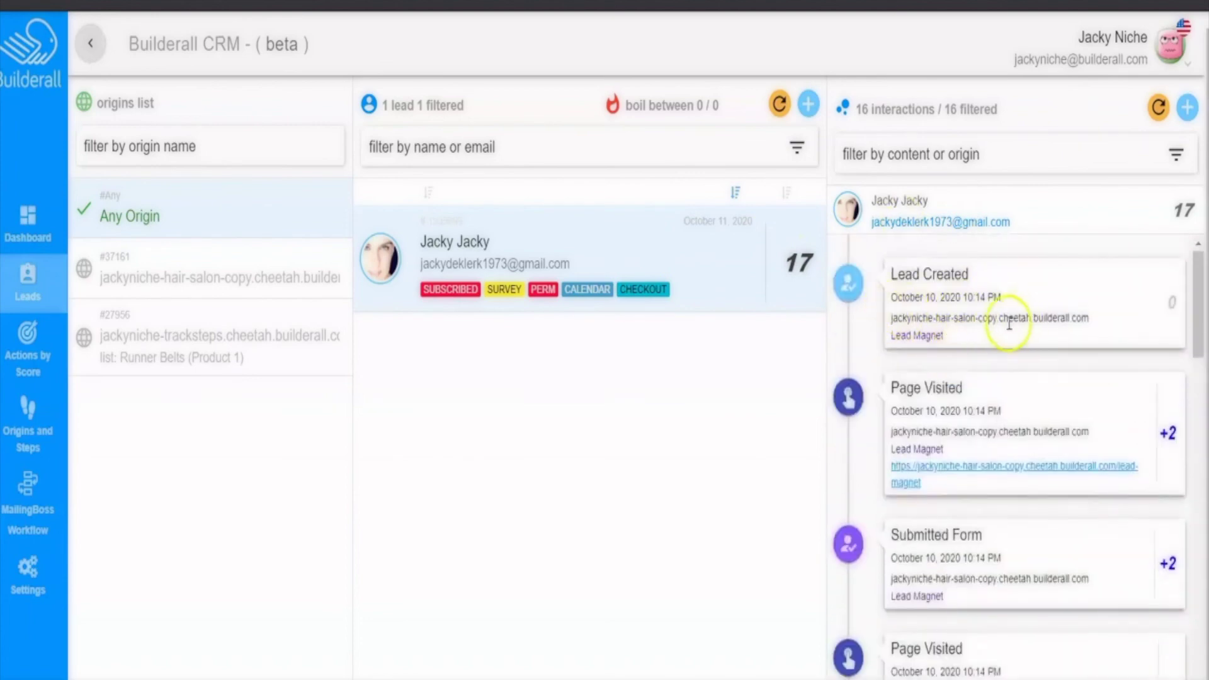
scroll(957, 424, "down", 3)
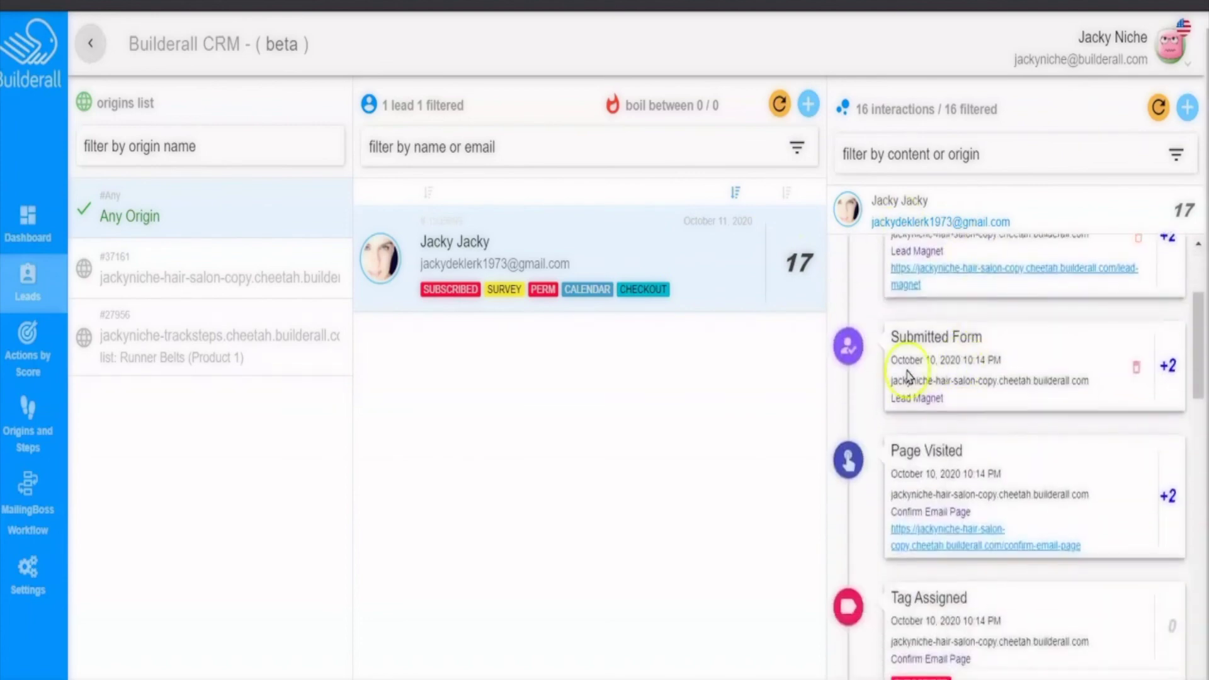
scroll(1008, 364, "down", 2)
scroll(969, 343, "down", 2)
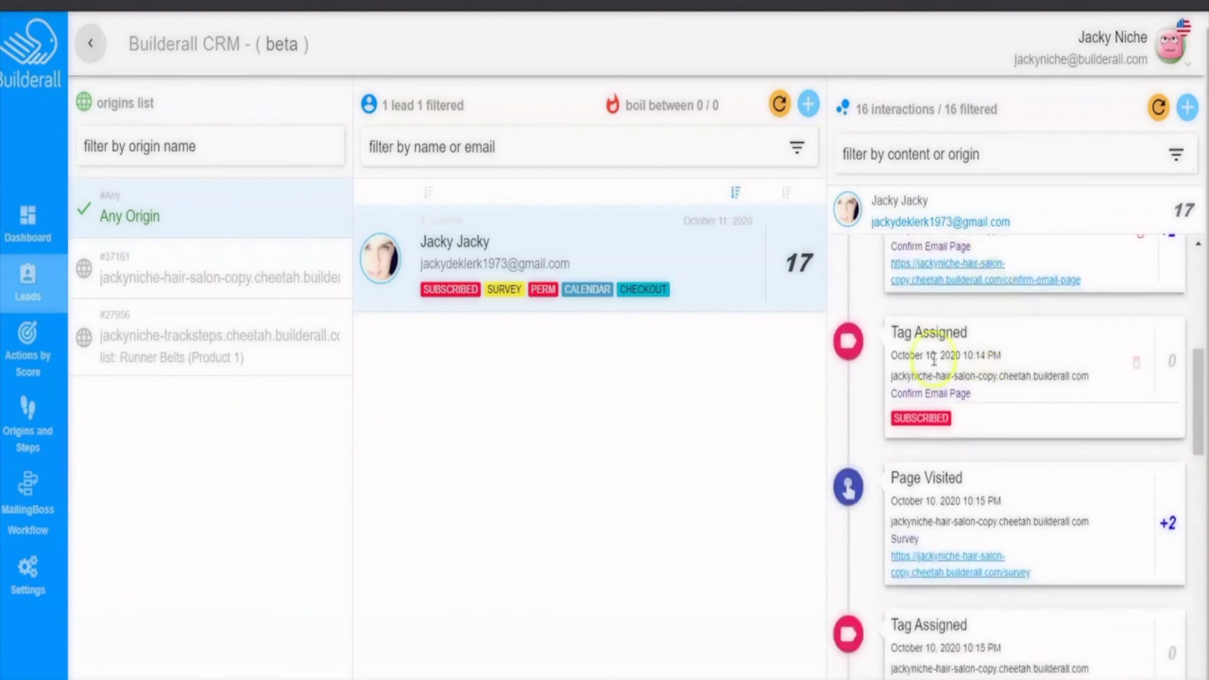
scroll(994, 373, "down", 3)
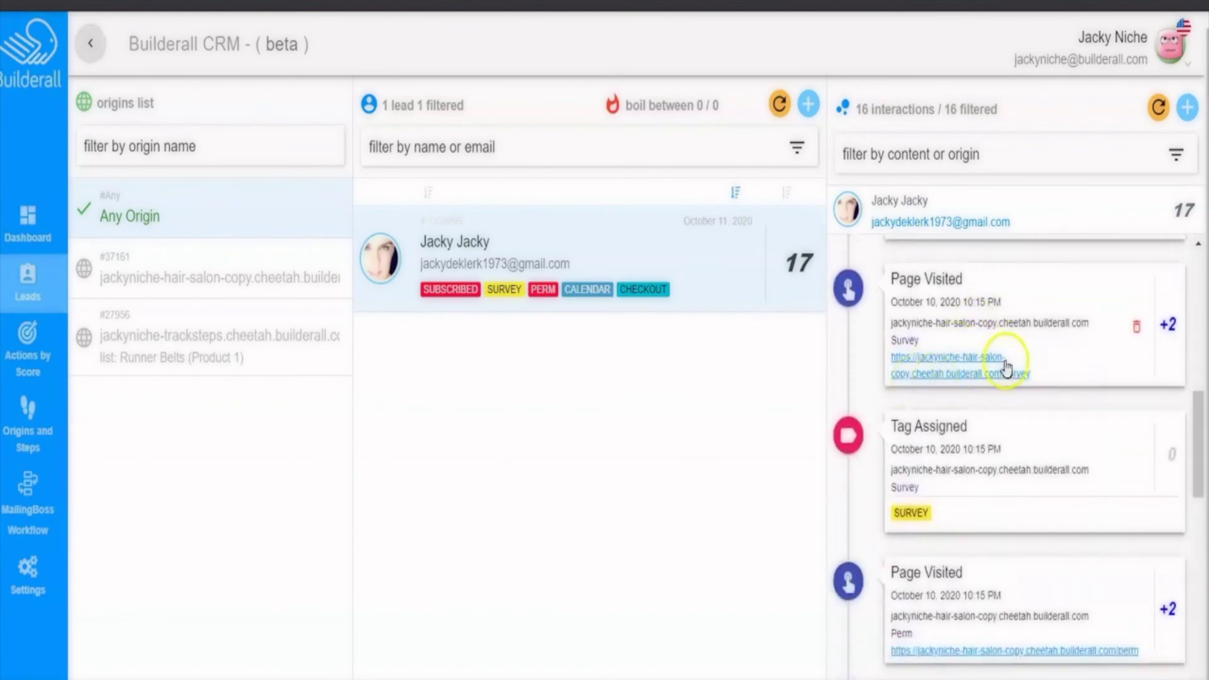
scroll(1006, 368, "down", 2)
scroll(976, 343, "down", 3)
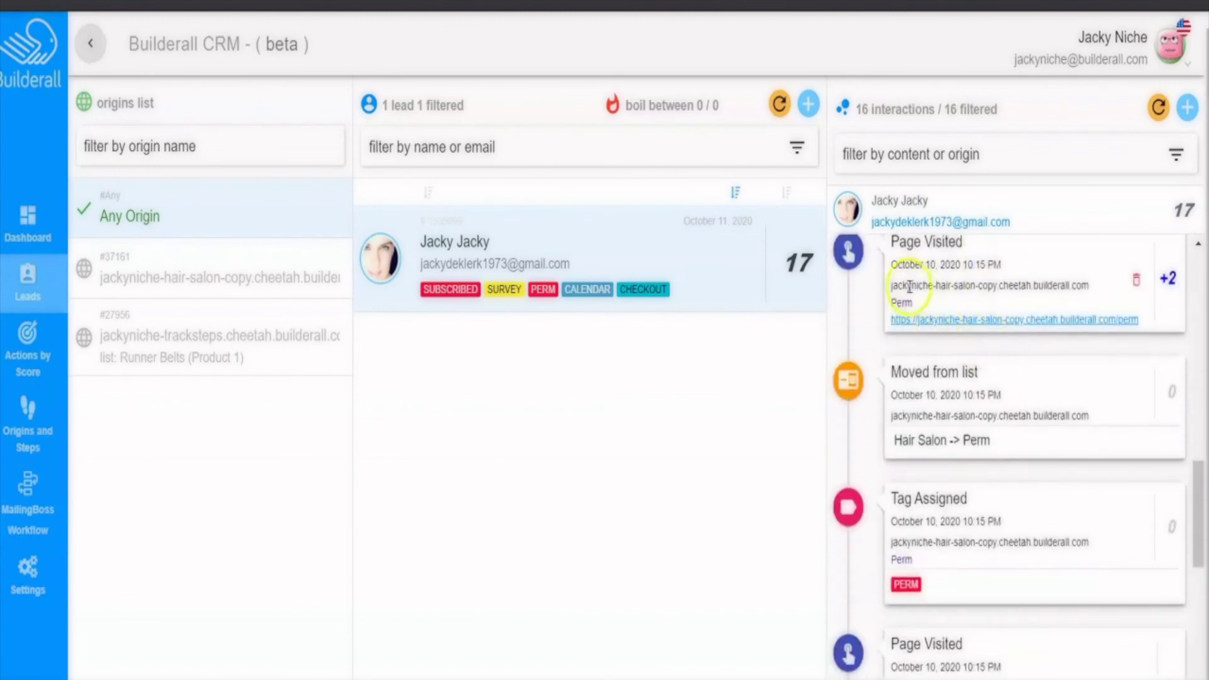
scroll(995, 296, "down", 2)
scroll(1030, 300, "up", 1)
scroll(979, 367, "down", 2)
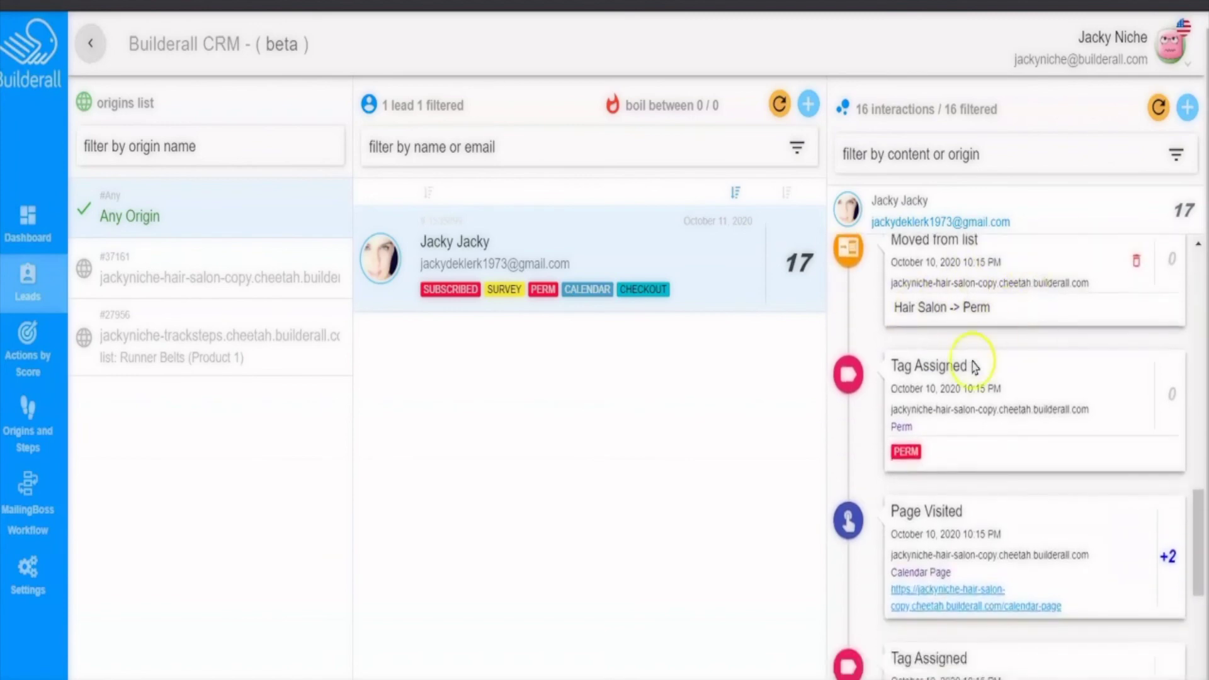
scroll(993, 386, "down", 3)
scroll(983, 324, "down", 4)
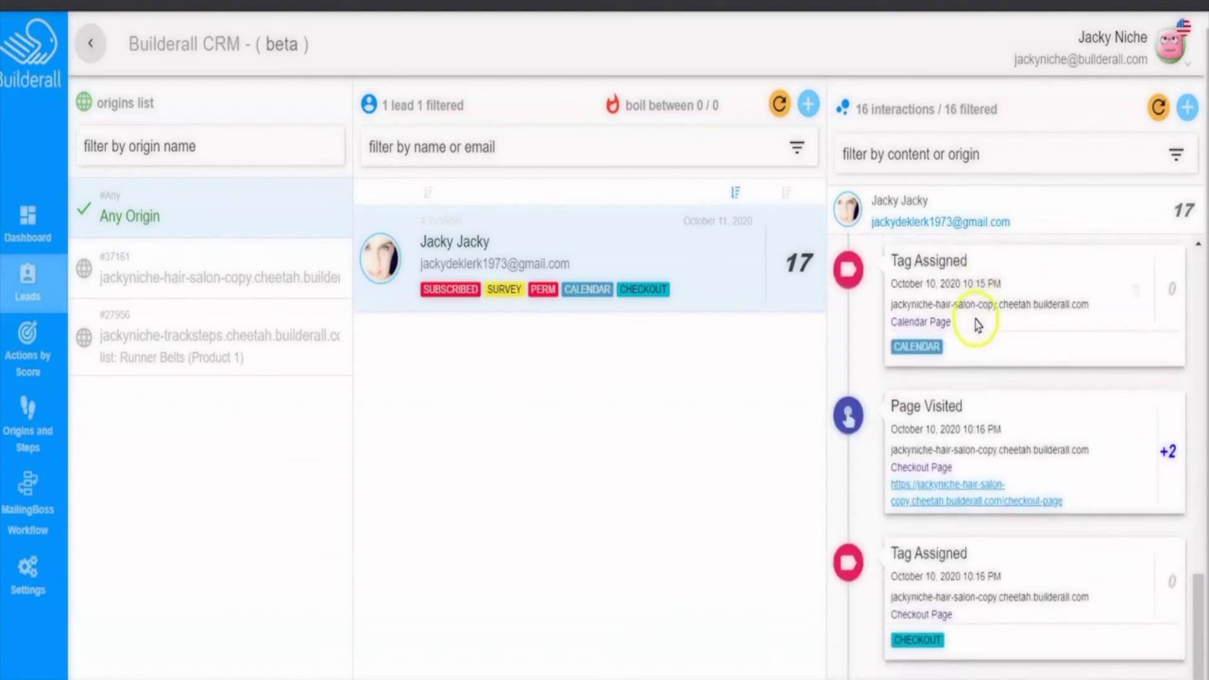
scroll(977, 324, "down", 1)
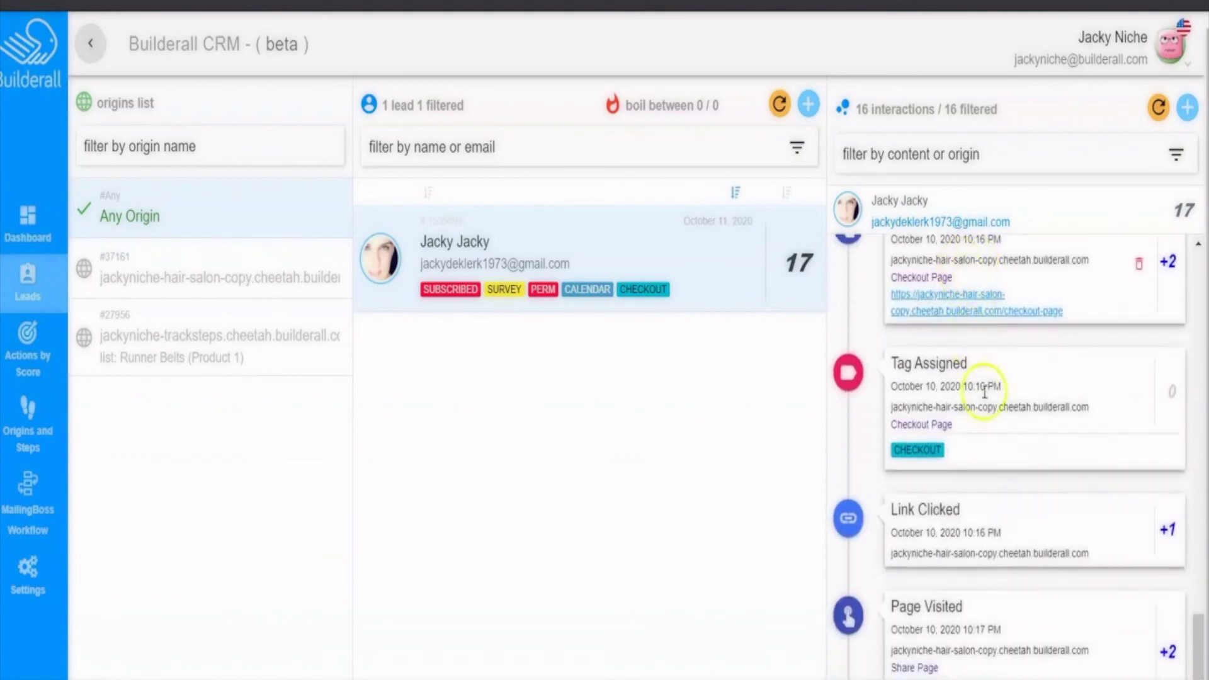
scroll(1028, 664, "up", 10)
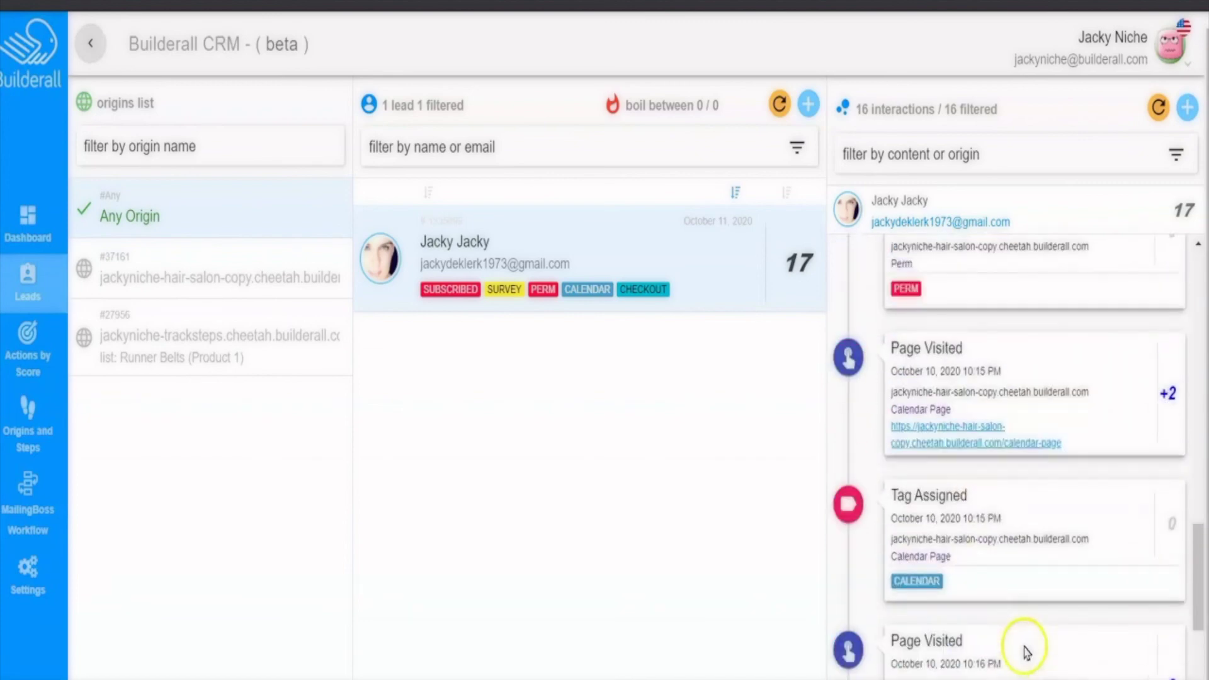
scroll(1011, 582, "up", 6)
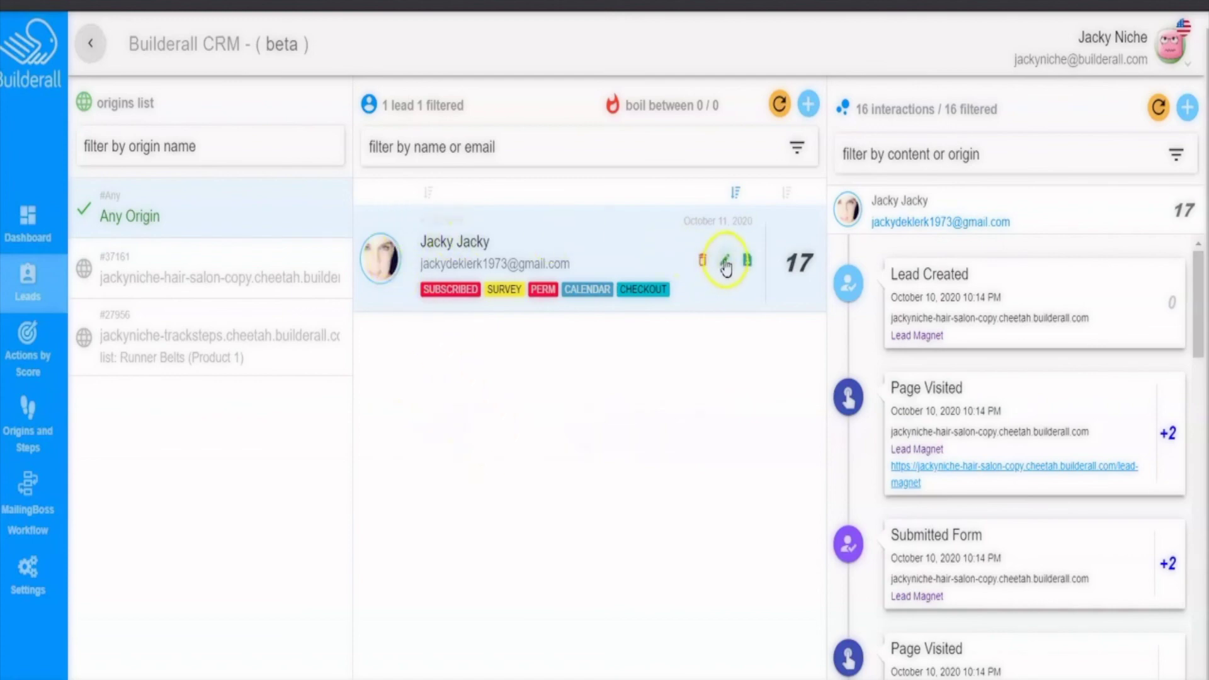
- Check the lead's Additional Data unchanged, then show notifications listing the new Hair Salon/Perm calendar subscriber
left_click(725, 261)
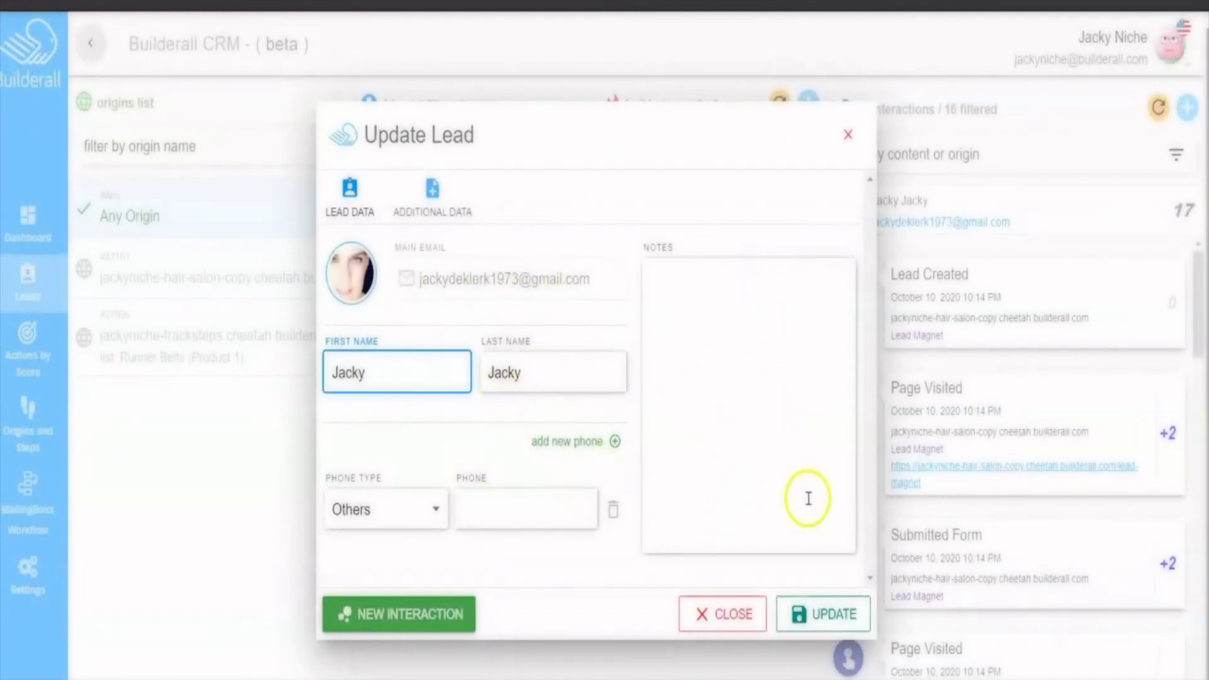
left_click(432, 188)
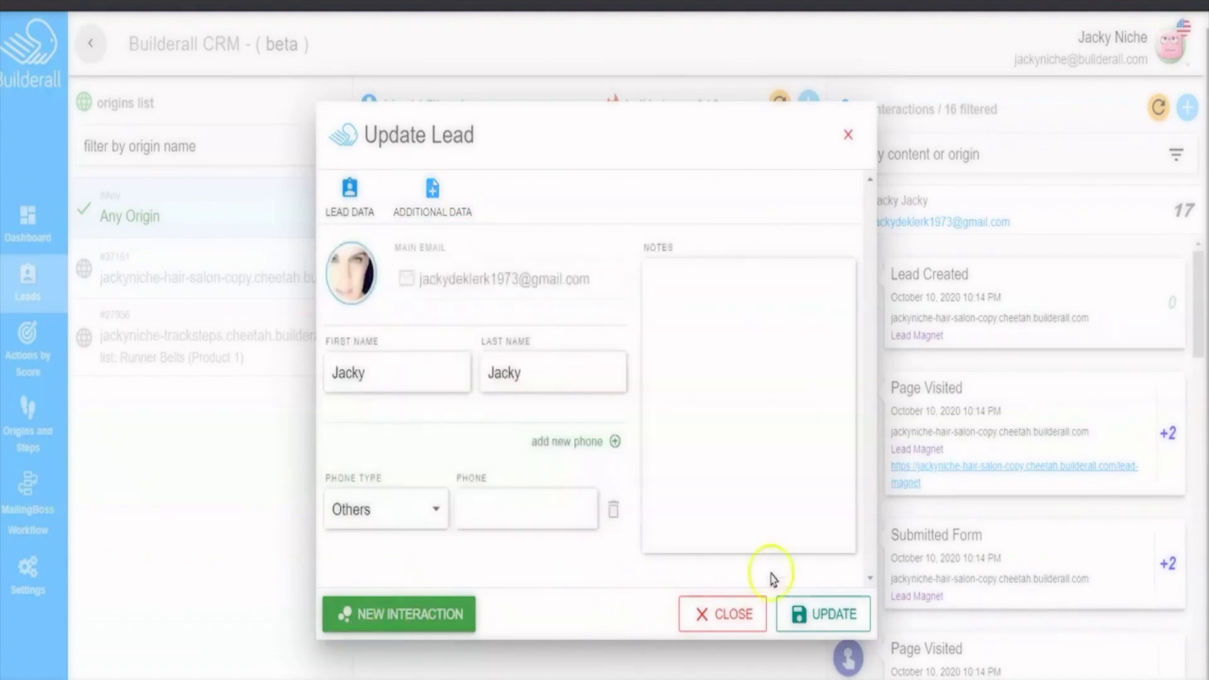
left_click(718, 617)
mouse_move(443, 679)
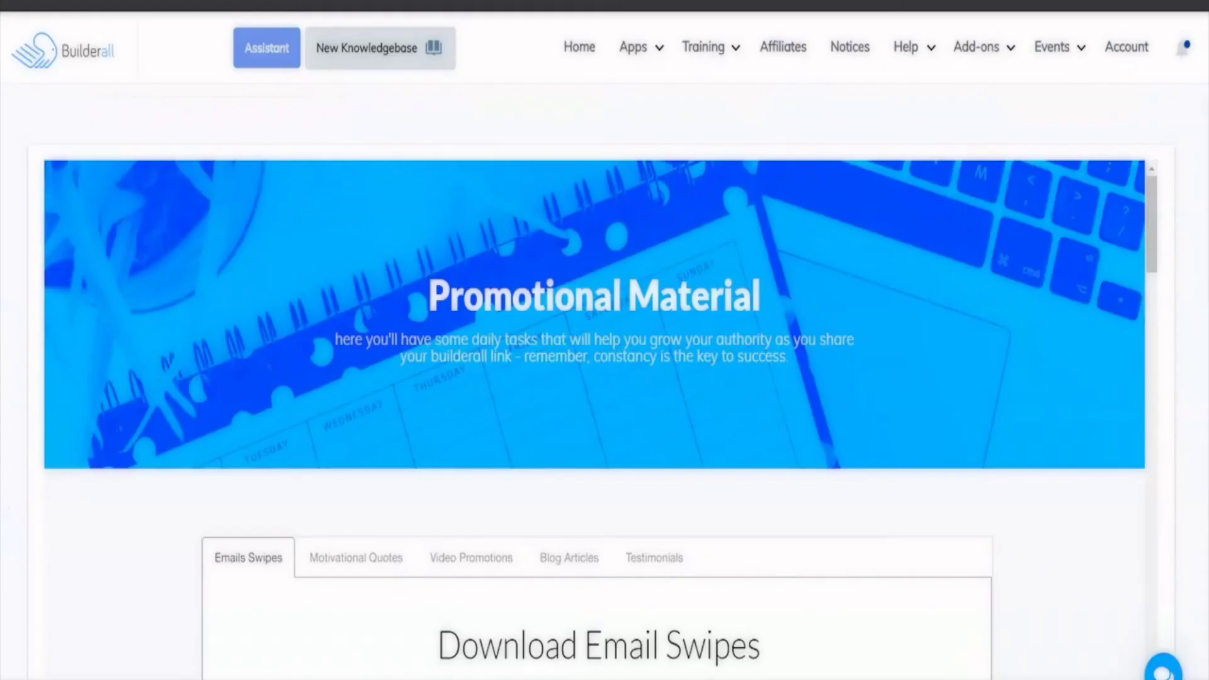
left_click(1185, 49)
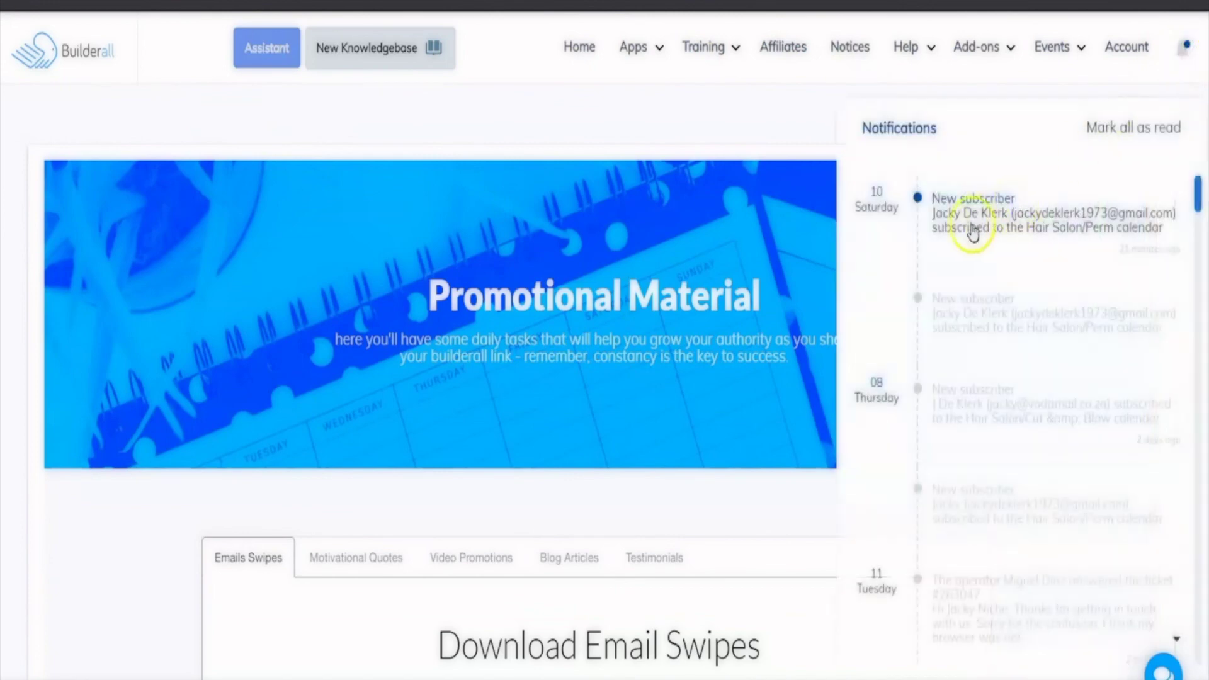